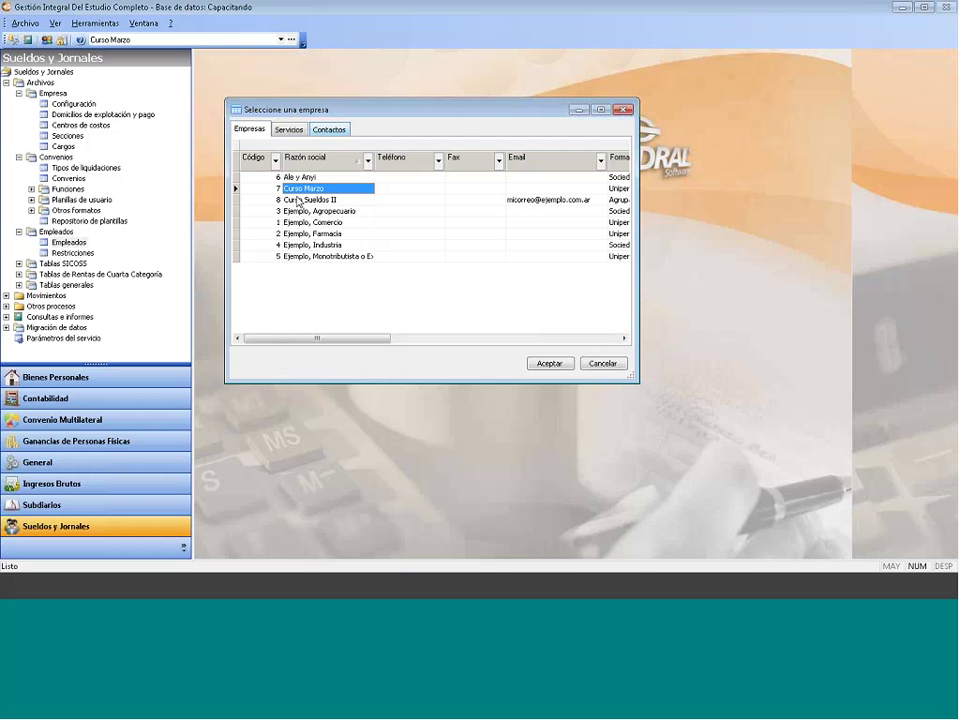
Switch the company picker to the Servicios tab to see Curso Marzo's enabled services
click(290, 130)
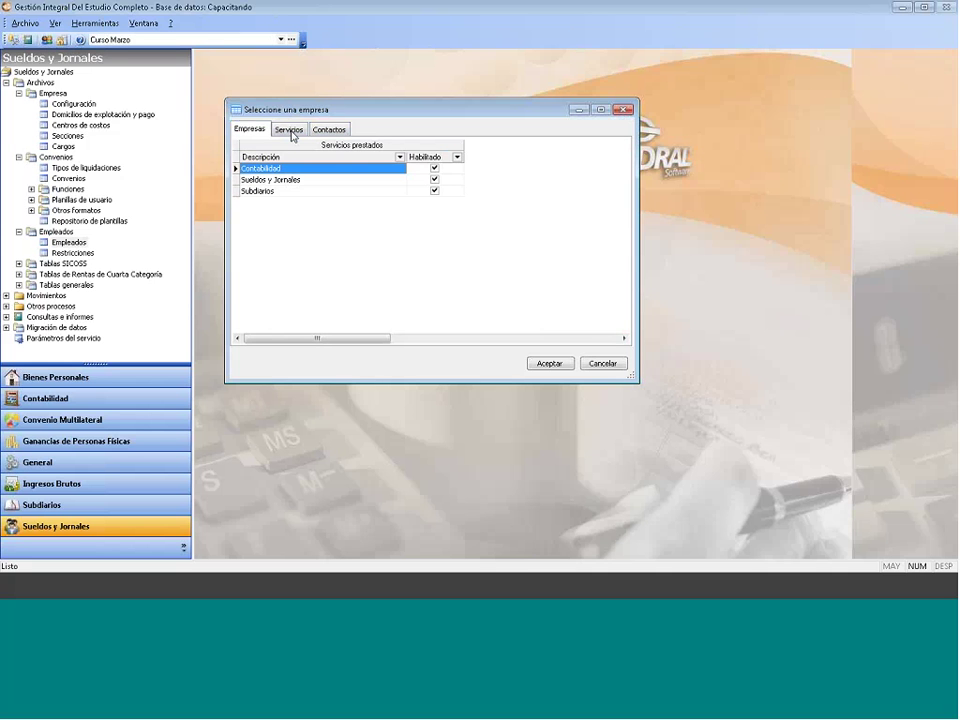
Start a new service for Curso Marzo, cancel it unused, and return to the Empresas list
click(290, 131)
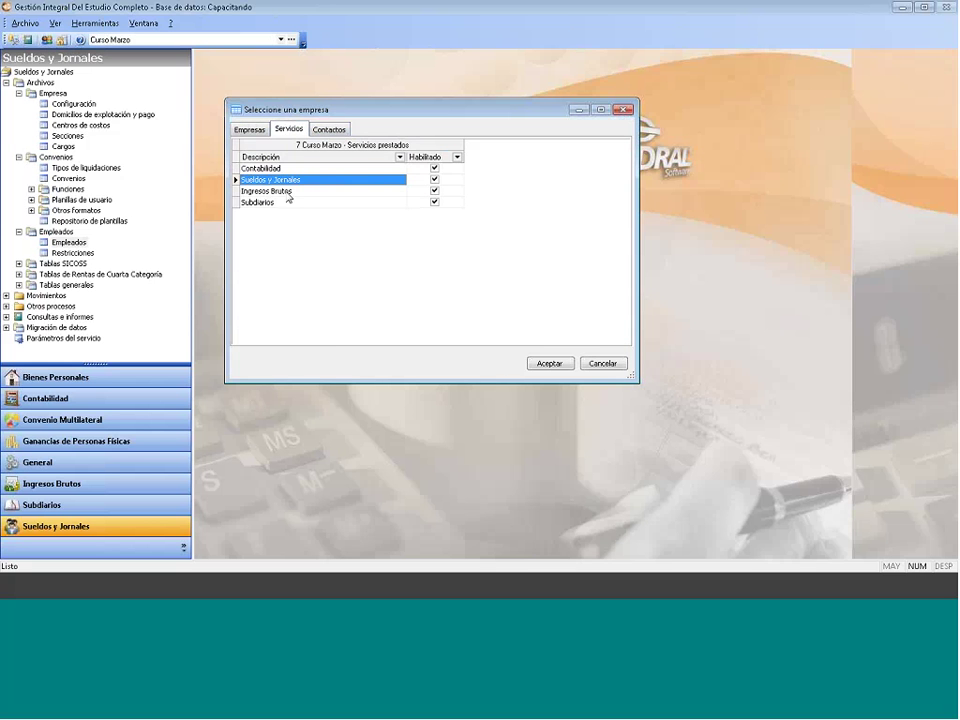
right_click(324, 224)
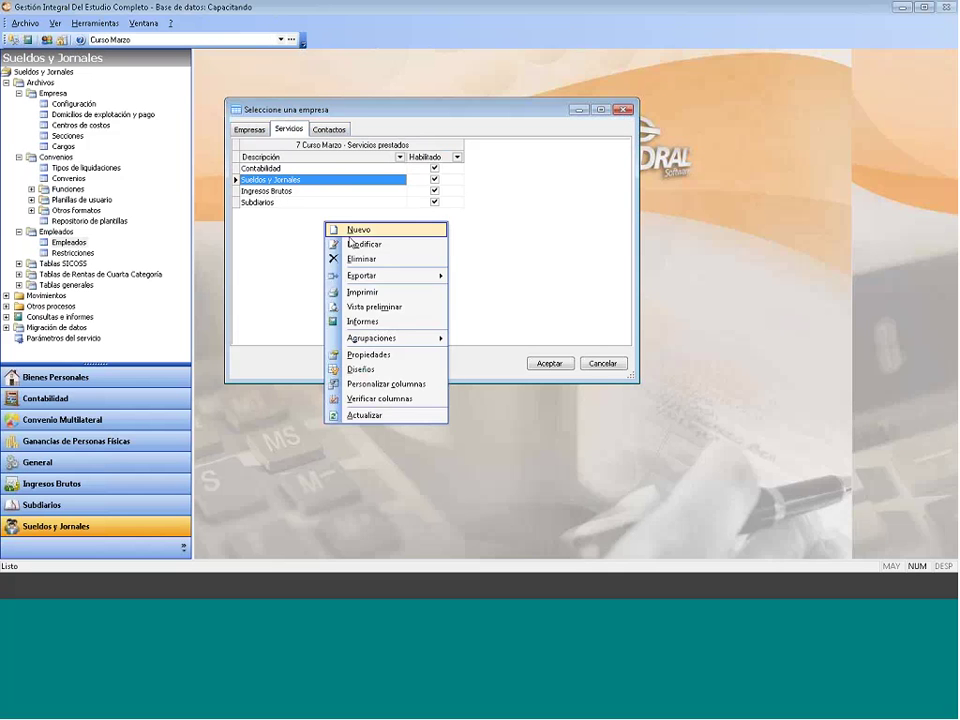
click(352, 232)
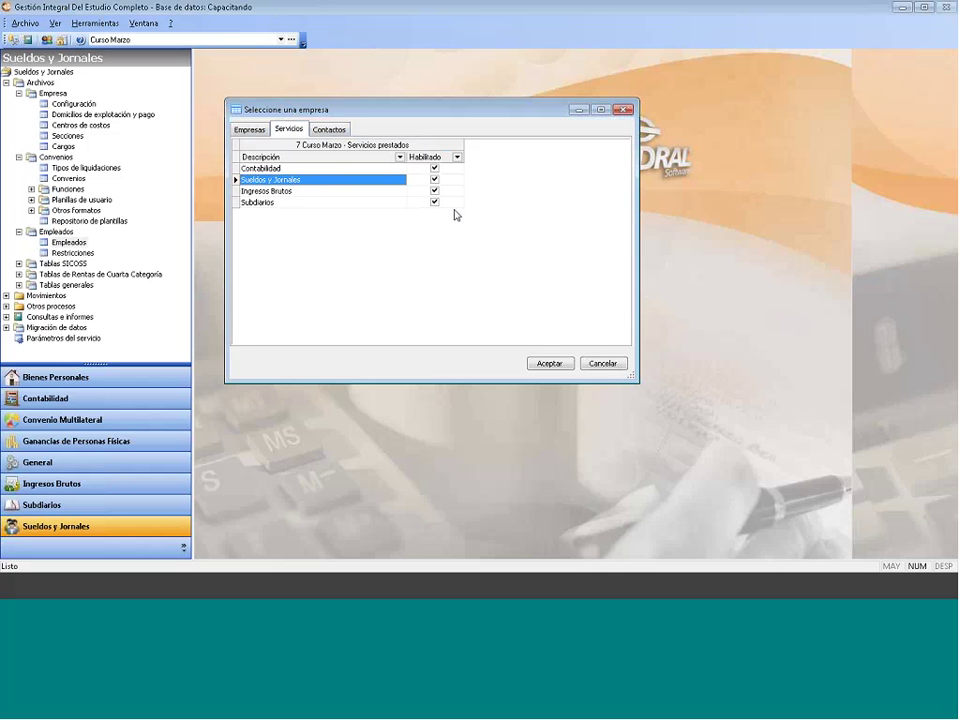
click(491, 279)
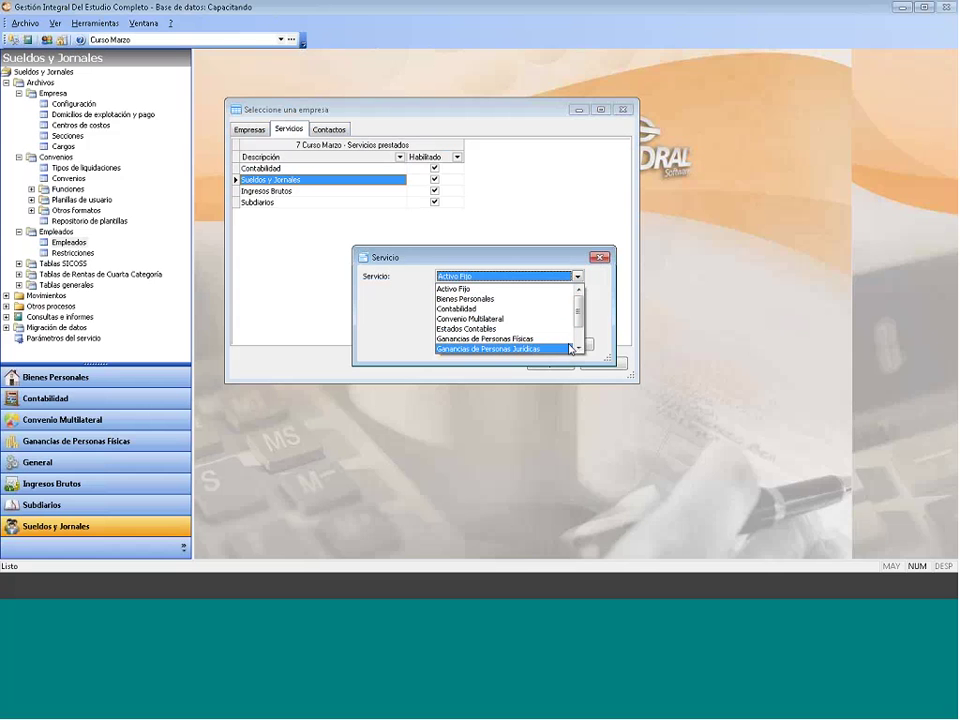
click(600, 280)
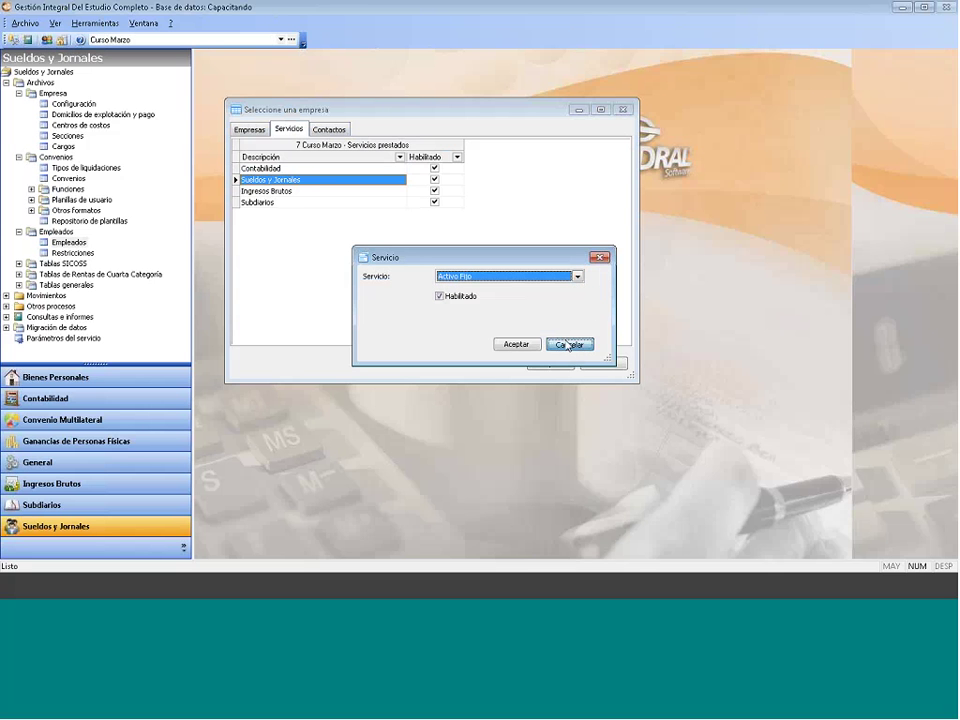
click(566, 343)
click(254, 132)
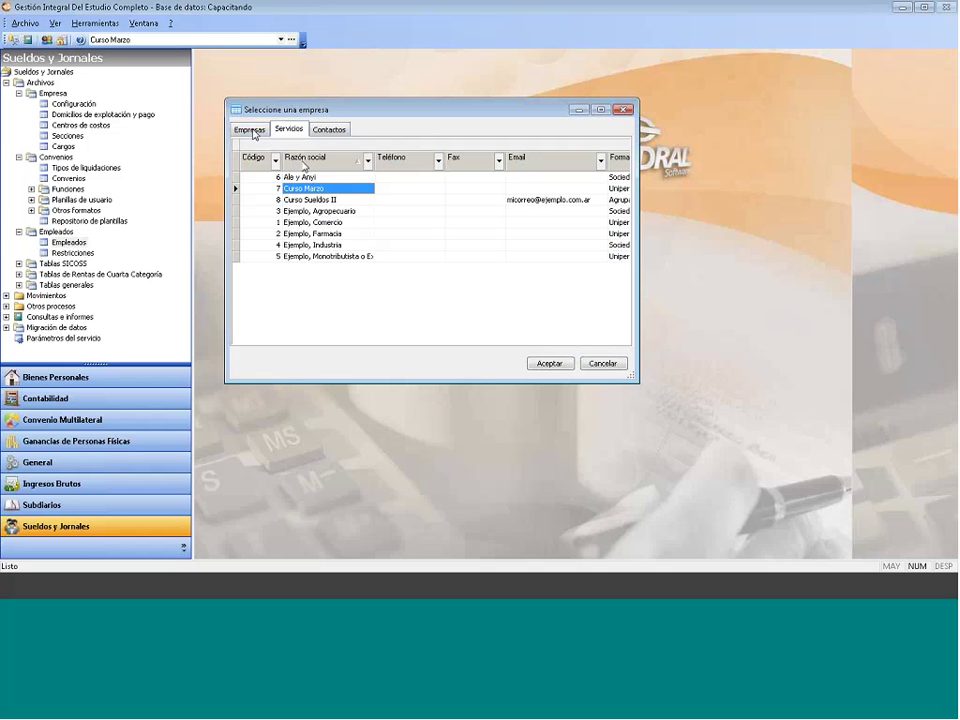
Confirm Curso Marzo as working company and open Empresa > Configuración in Sueldos y Jornales
click(550, 364)
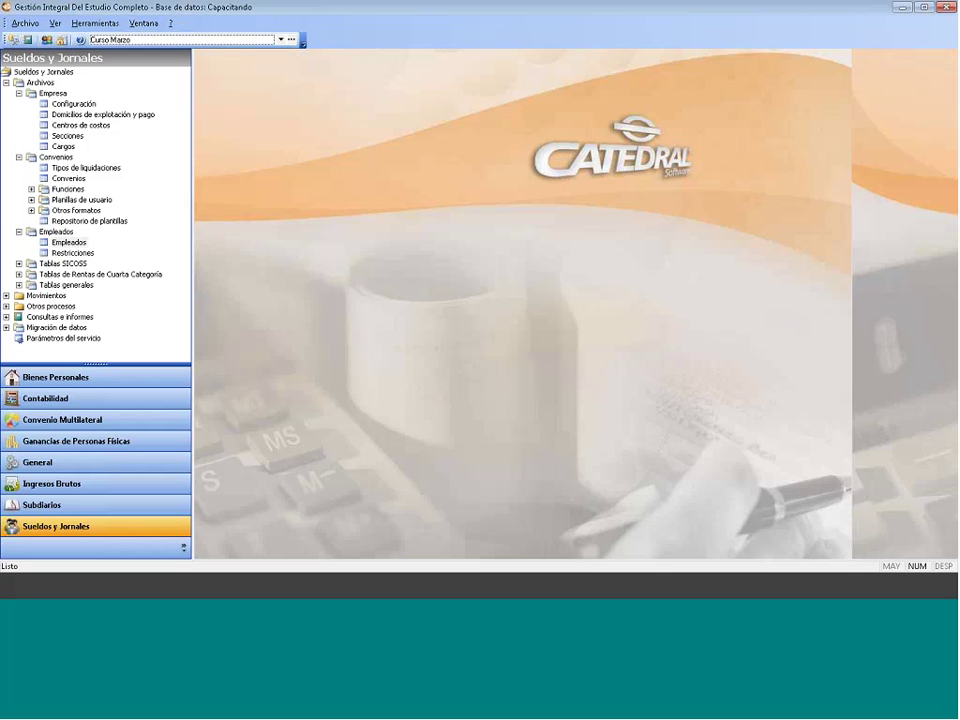
click(56, 105)
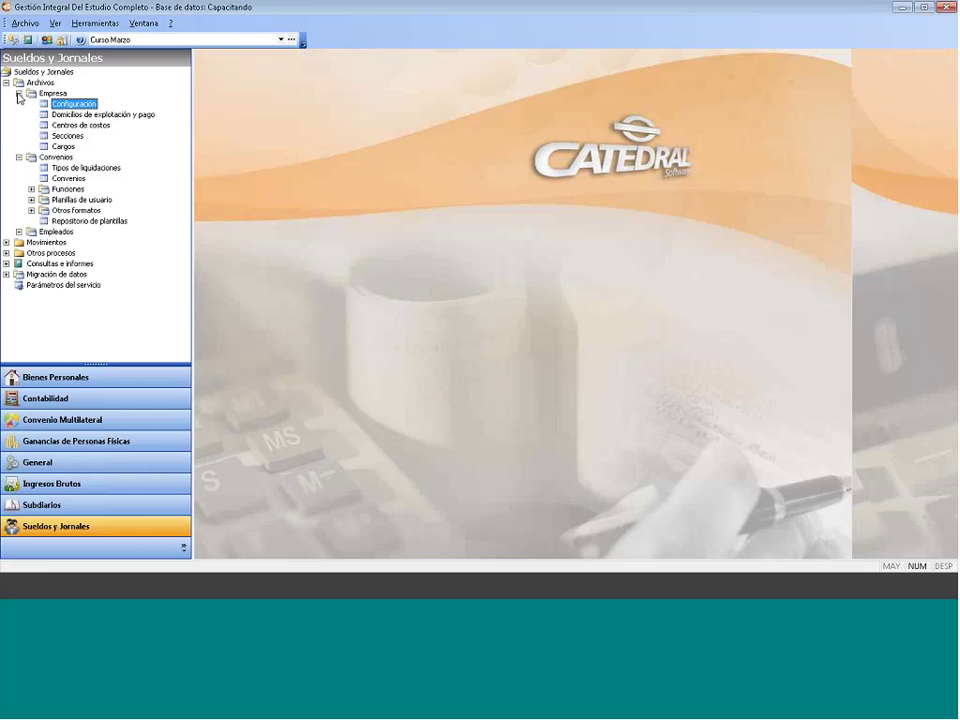
click(18, 94)
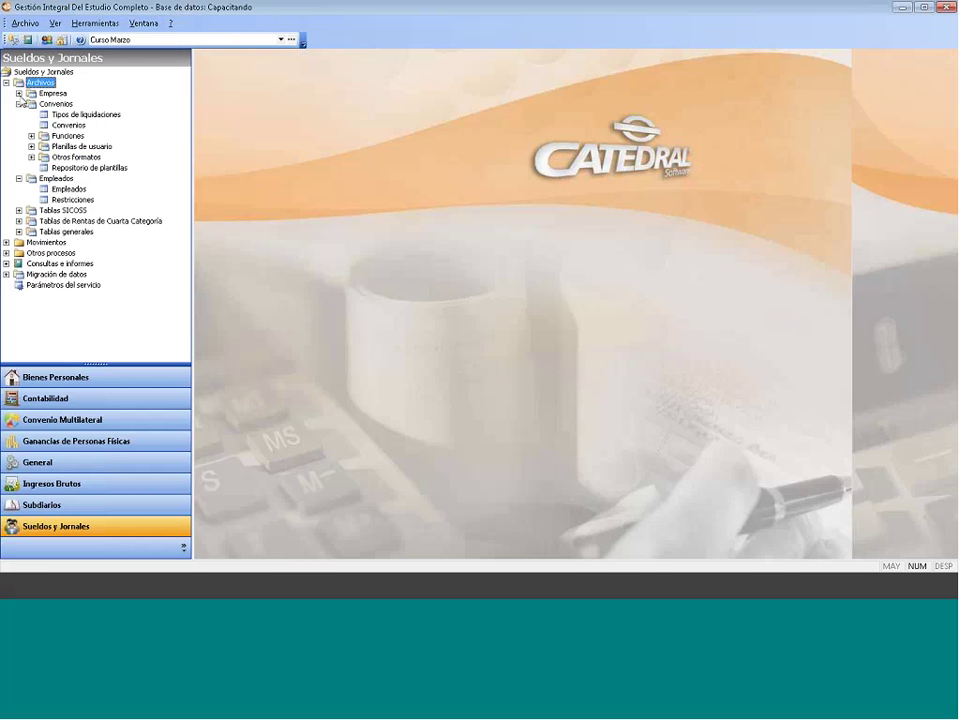
click(18, 94)
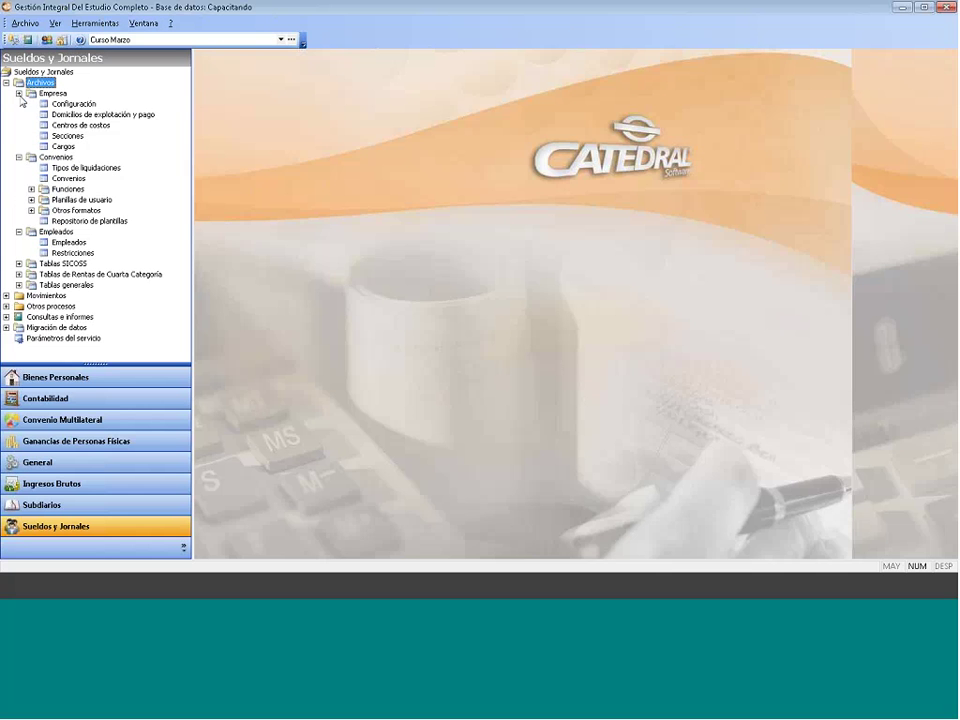
click(60, 106)
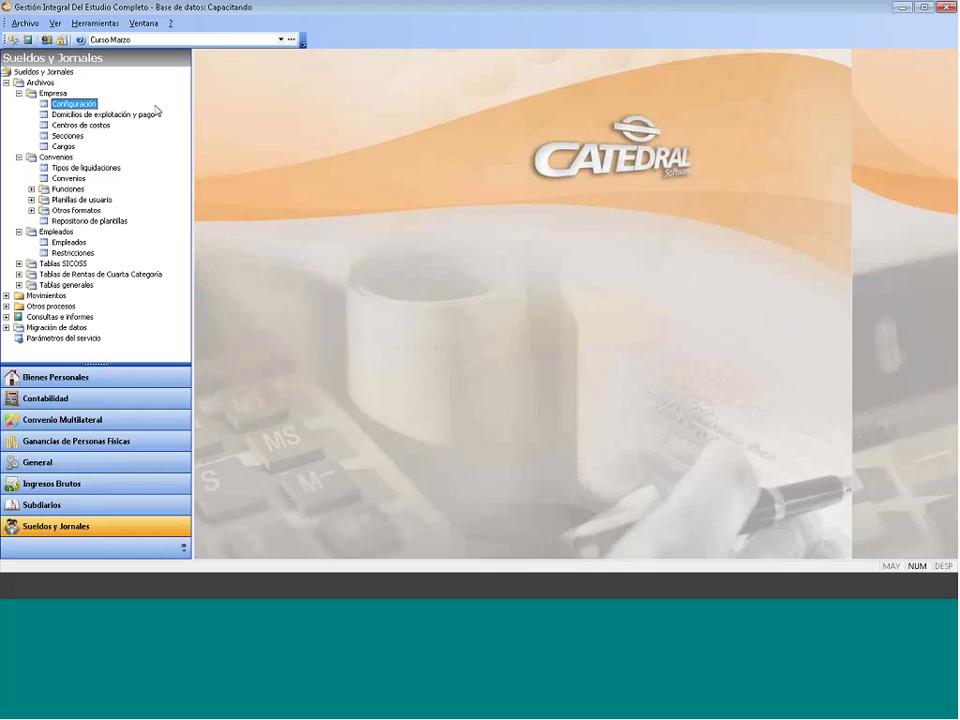
double_click(80, 107)
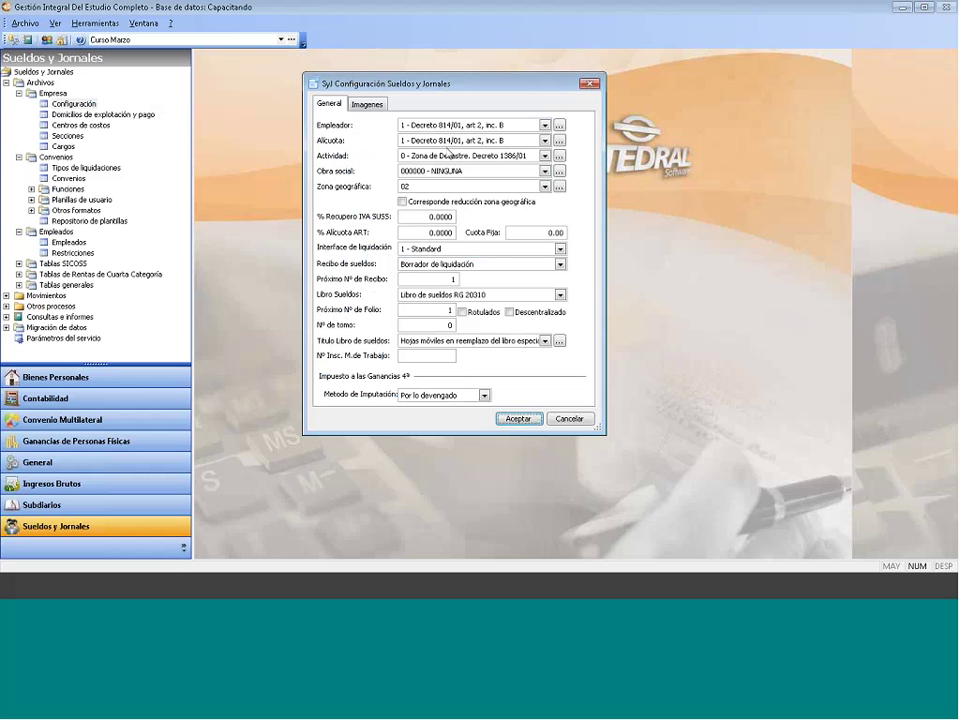
Check the Alícuota options, keep 1 - Decreto 814/01, art 2, inc. B, and view the activity list
click(545, 141)
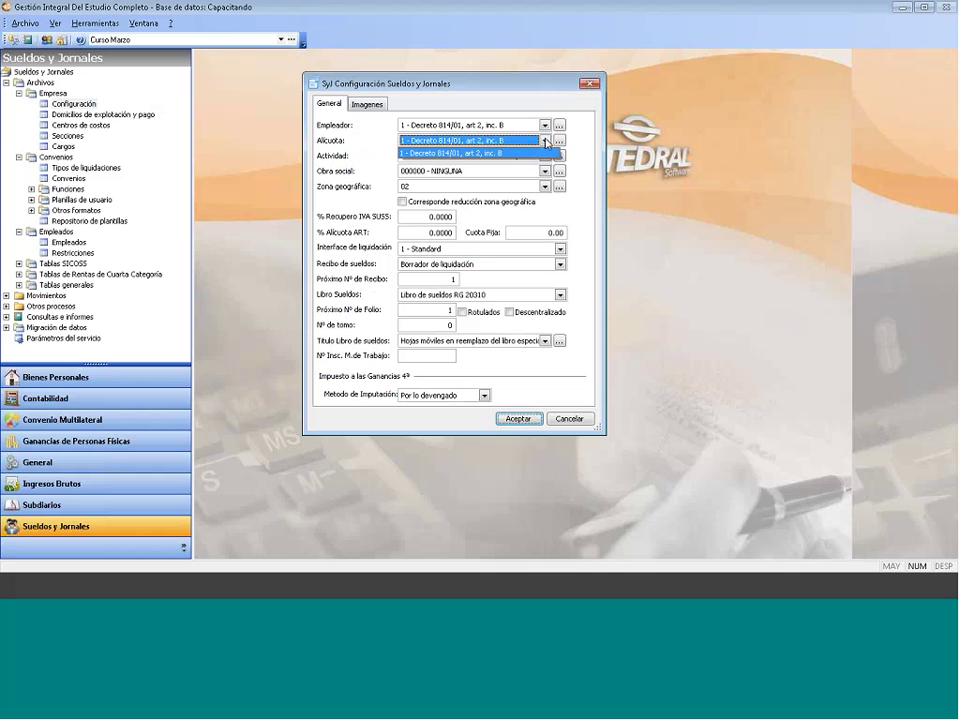
click(547, 143)
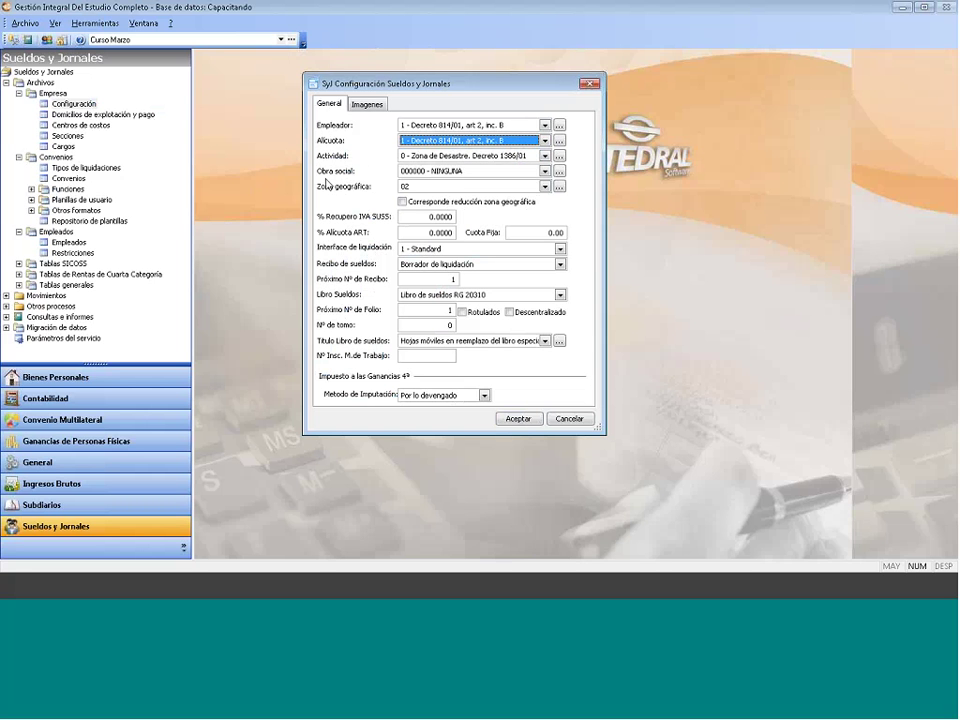
click(450, 157)
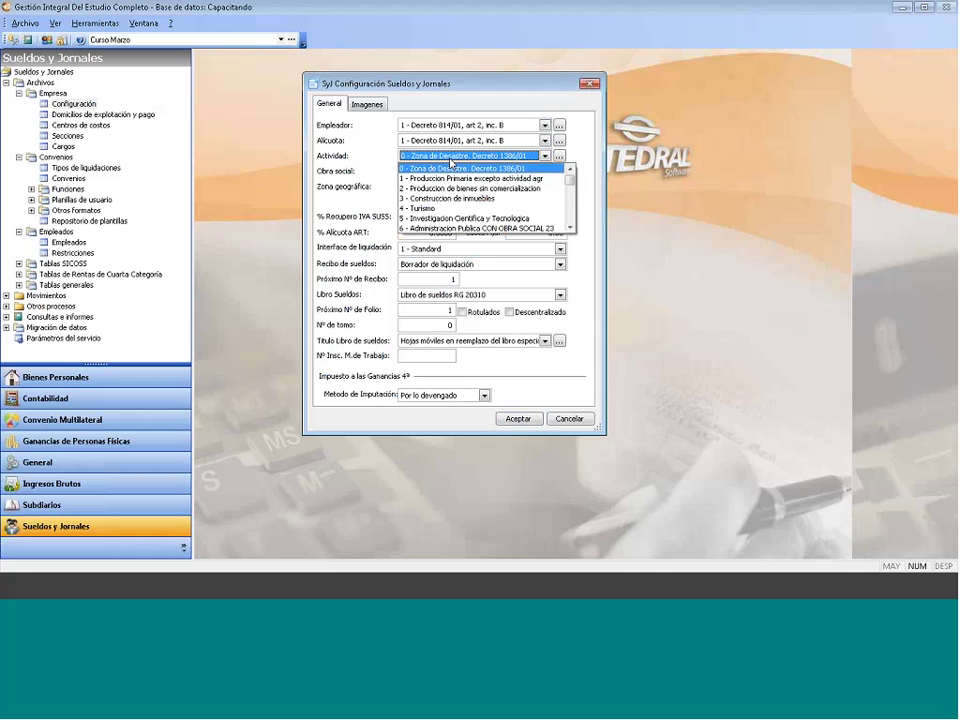
Set Actividad to 49 - Actividades no clasificadas, leaving Rotulados and Descentralizado unchecked
text(49 - Actividades no clasificadas)
key(Return)
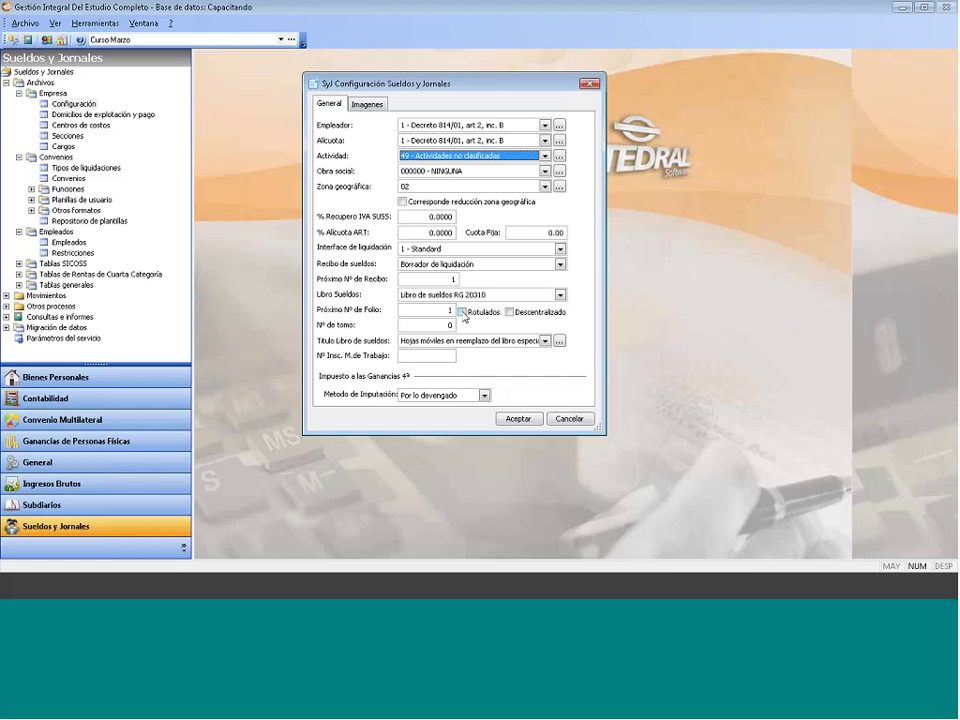
click(462, 312)
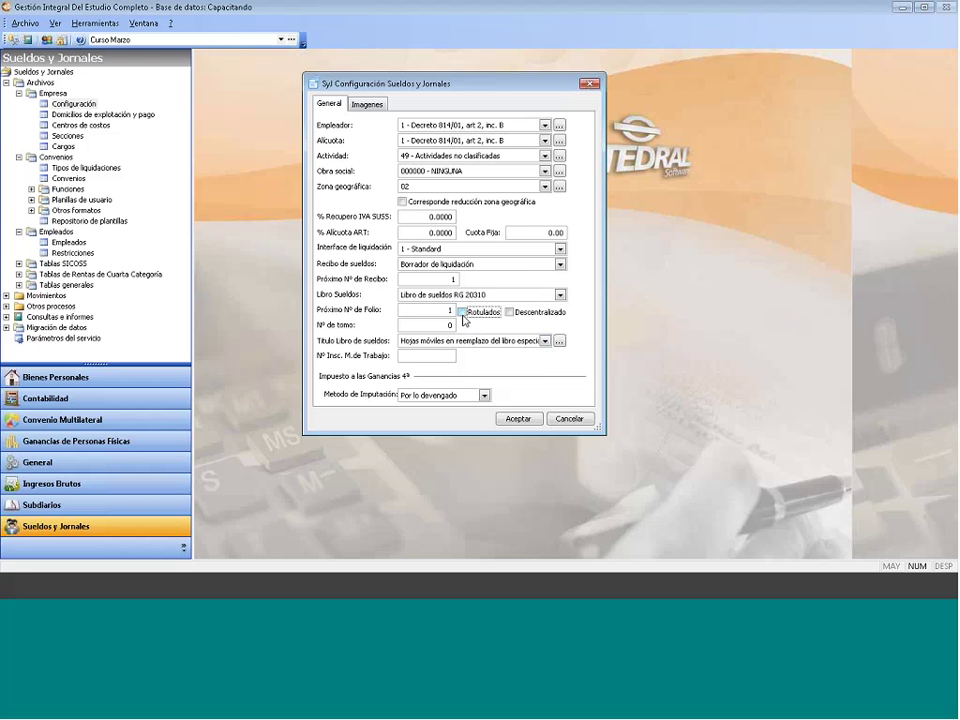
click(462, 312)
click(462, 312)
click(509, 312)
click(509, 312)
click(467, 145)
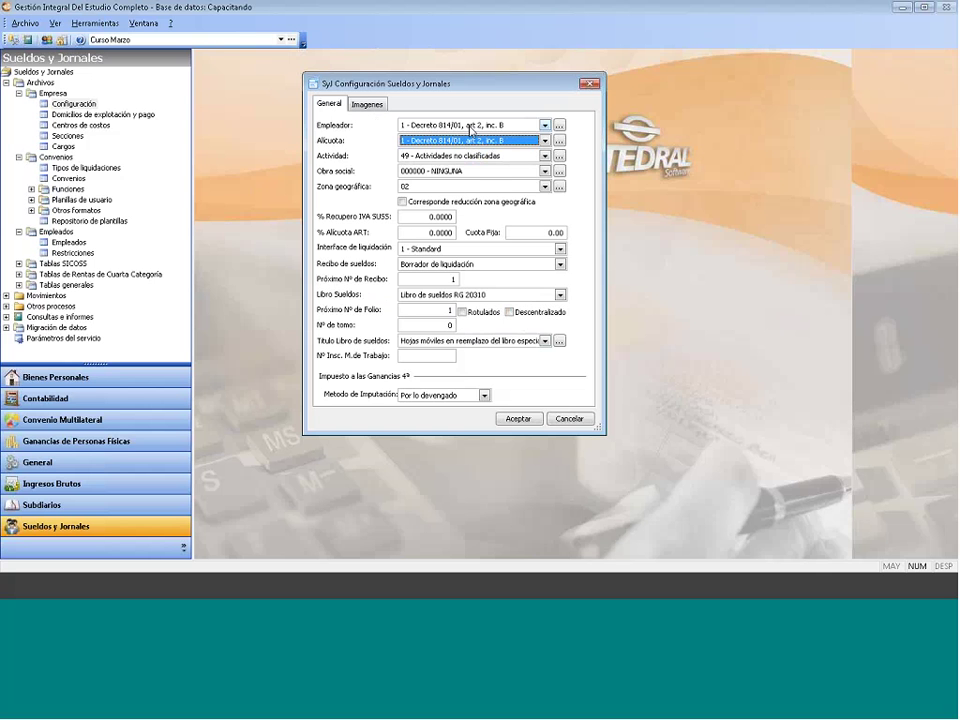
click(544, 125)
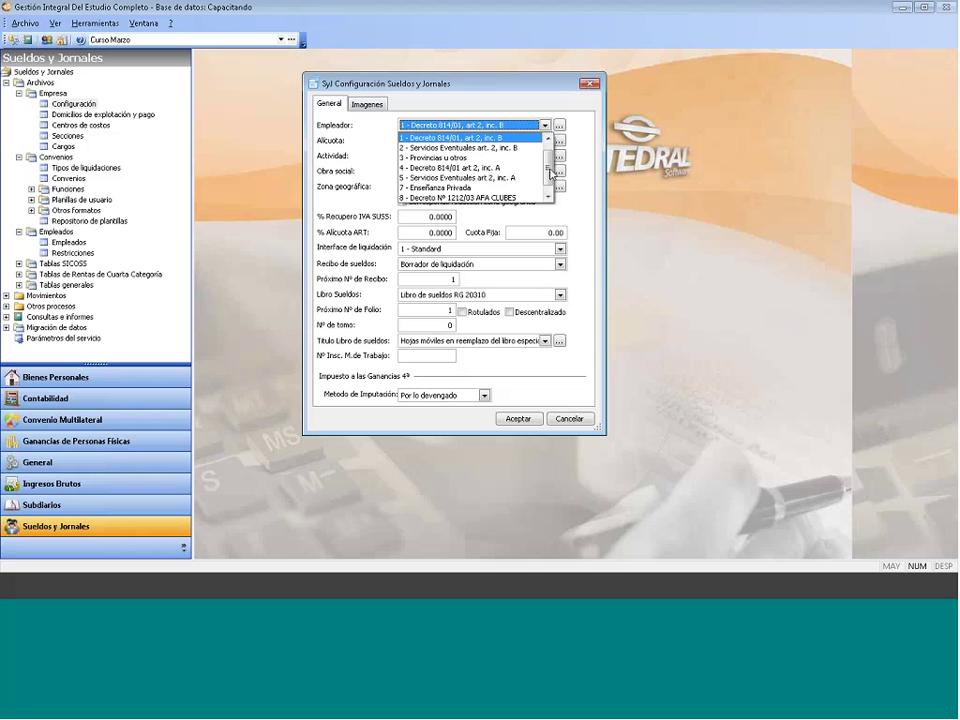
drag(550, 180, 549, 150)
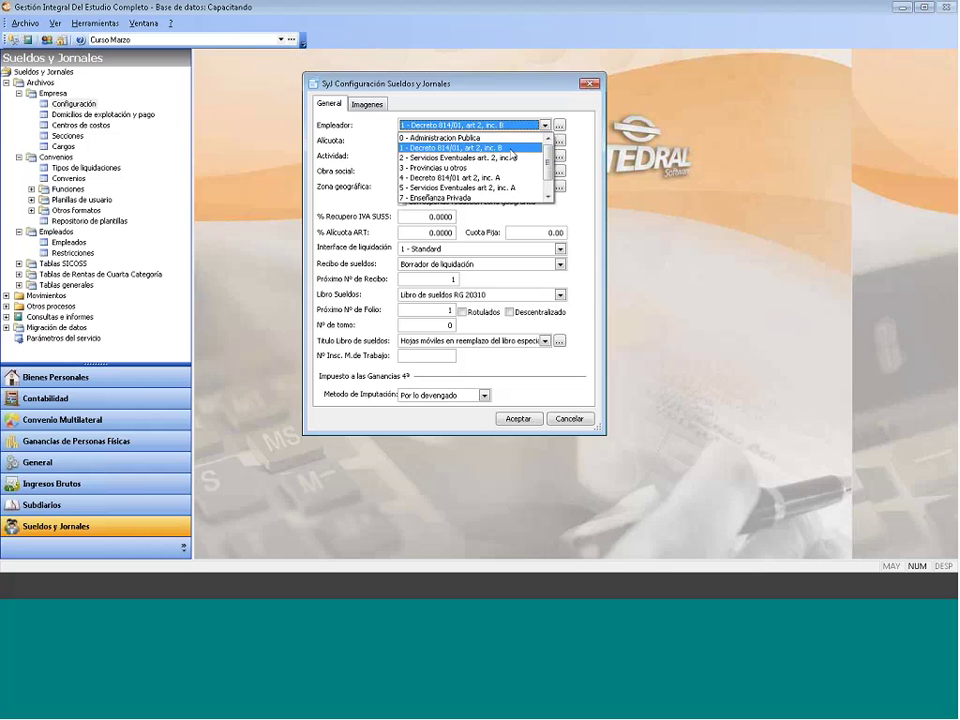
scroll(548, 176, down, 1)
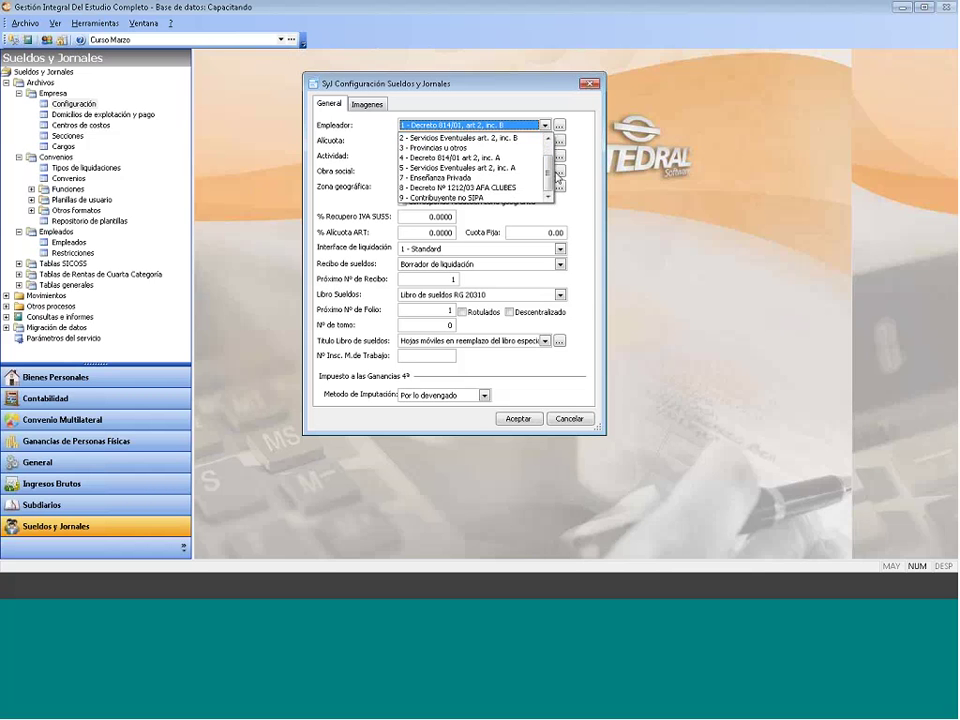
scroll(565, 133, up, 1)
click(560, 126)
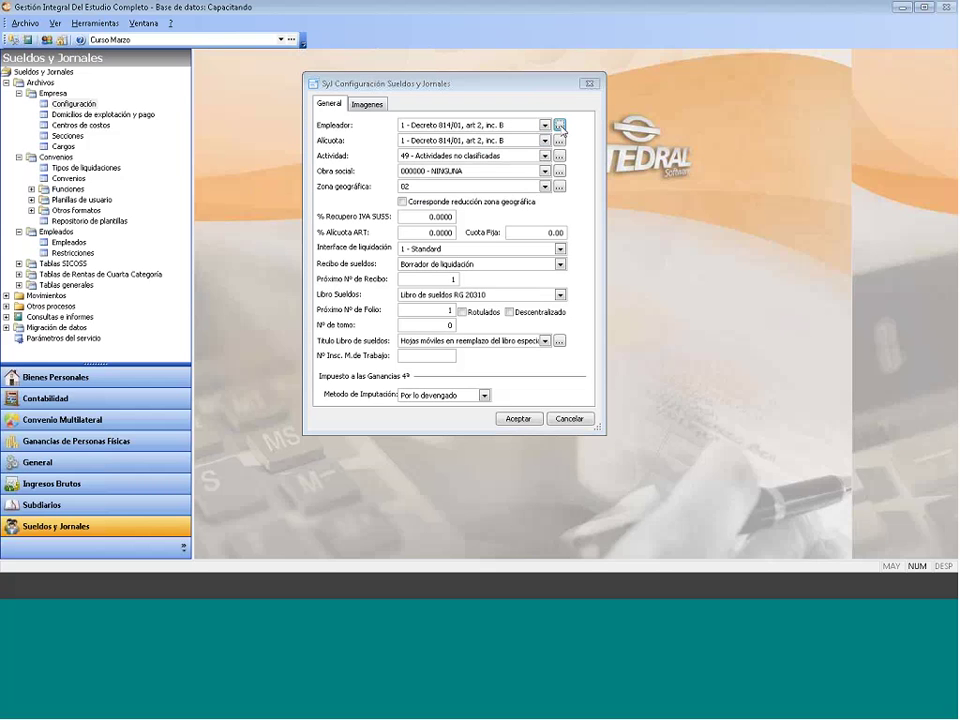
Close the SyJ Tipos de Empleadores table and cancel the configuration form without saving
click(433, 279)
right_click(433, 279)
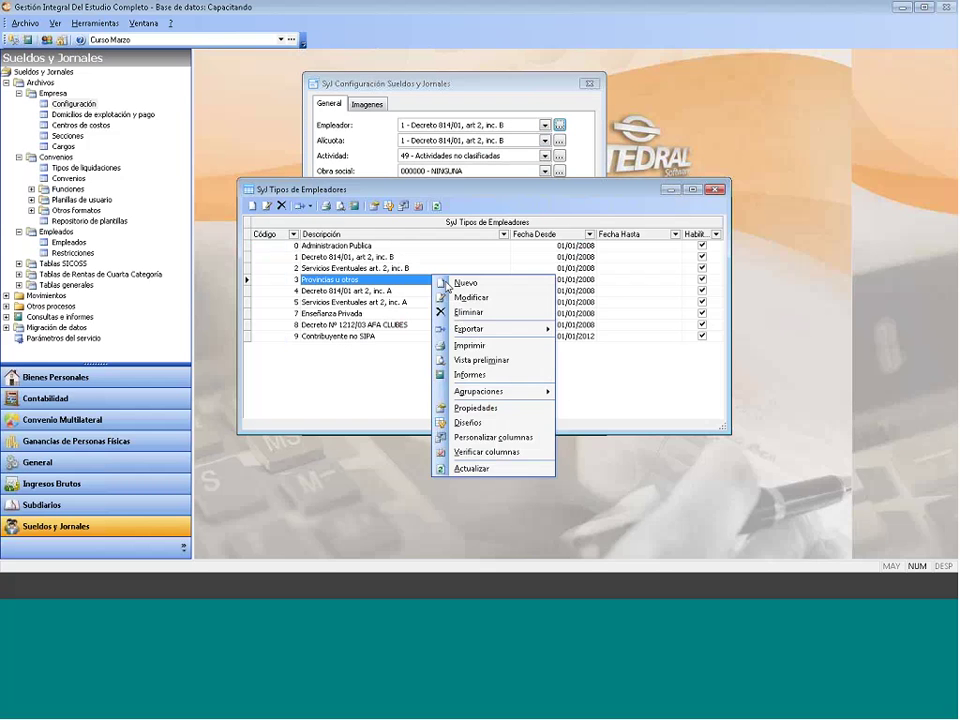
click(360, 388)
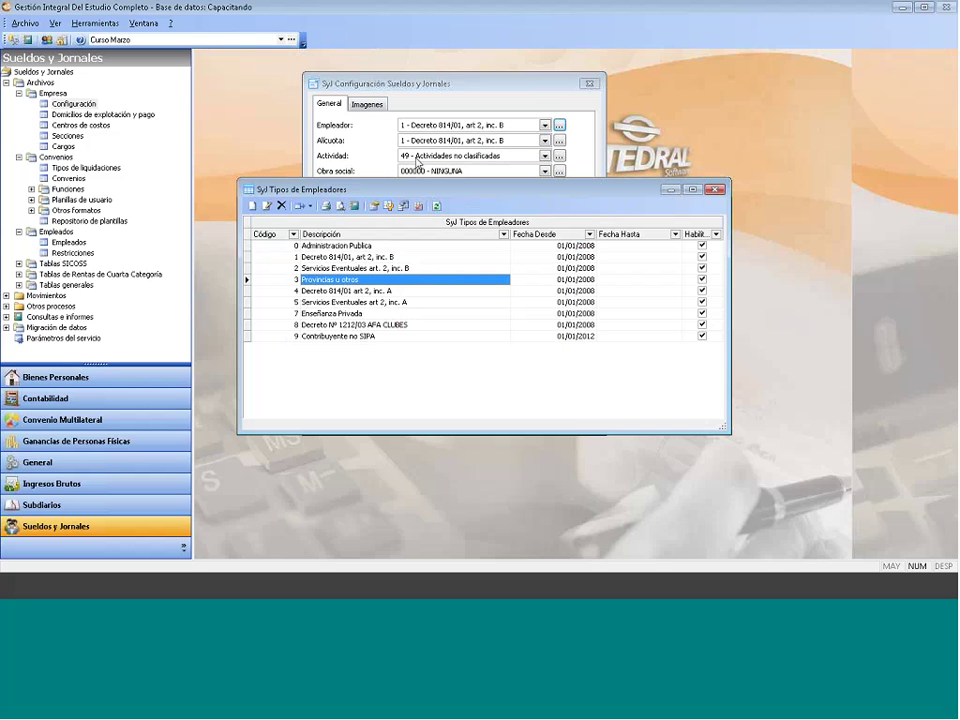
drag(420, 189, 367, 157)
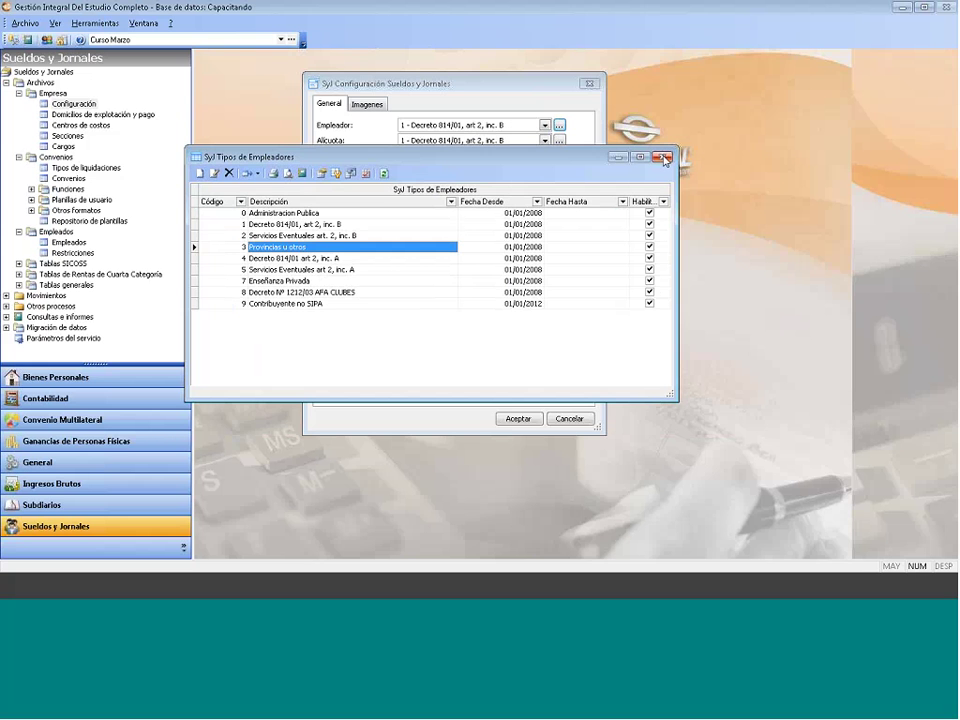
click(664, 158)
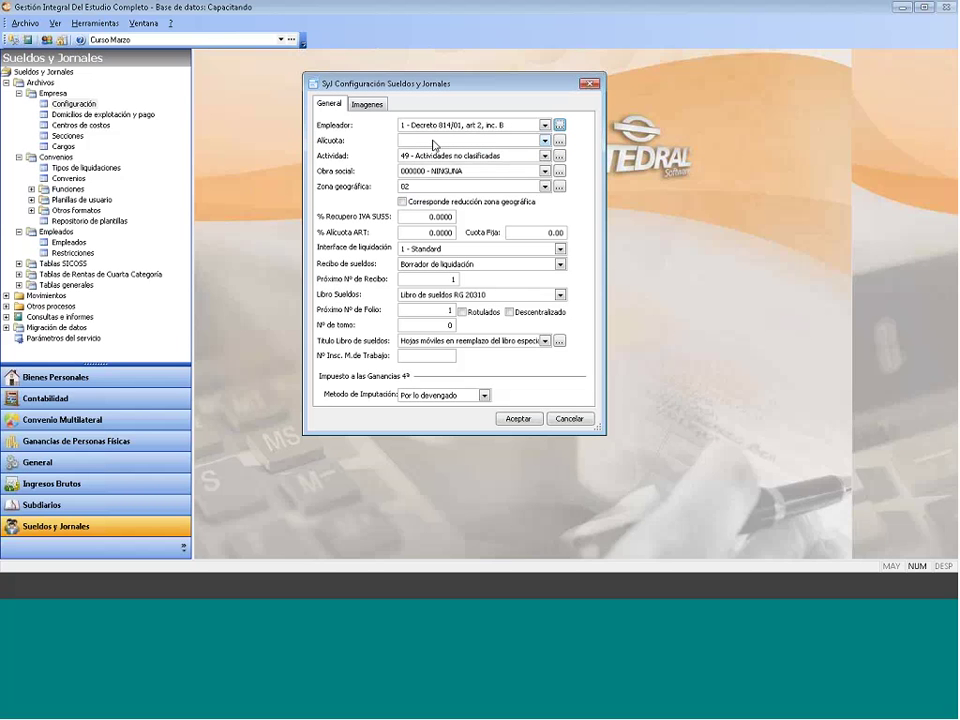
click(433, 141)
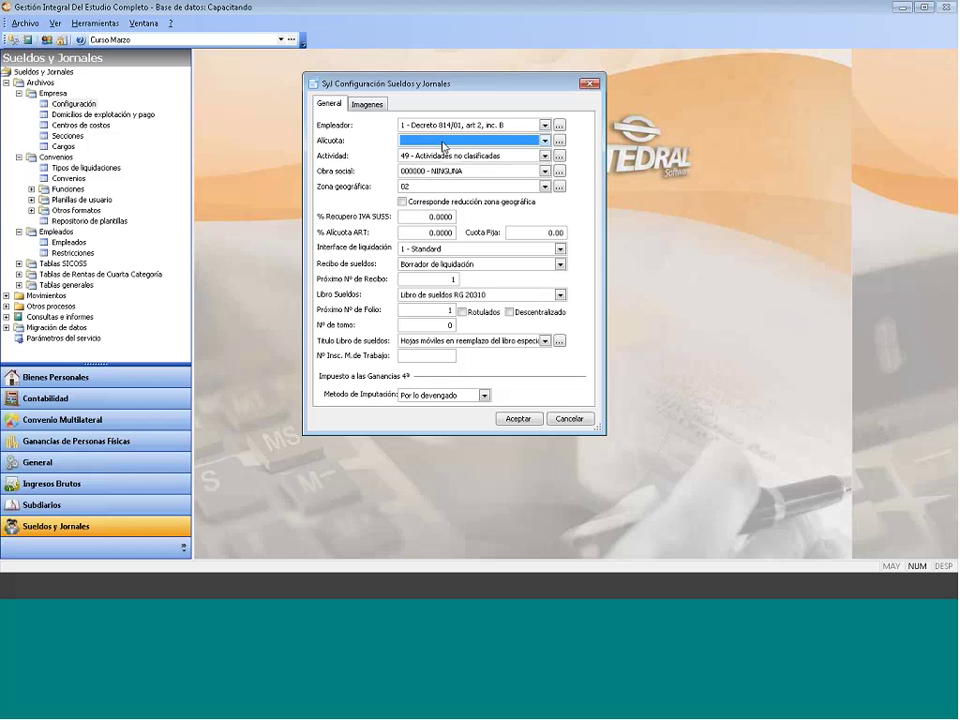
click(568, 419)
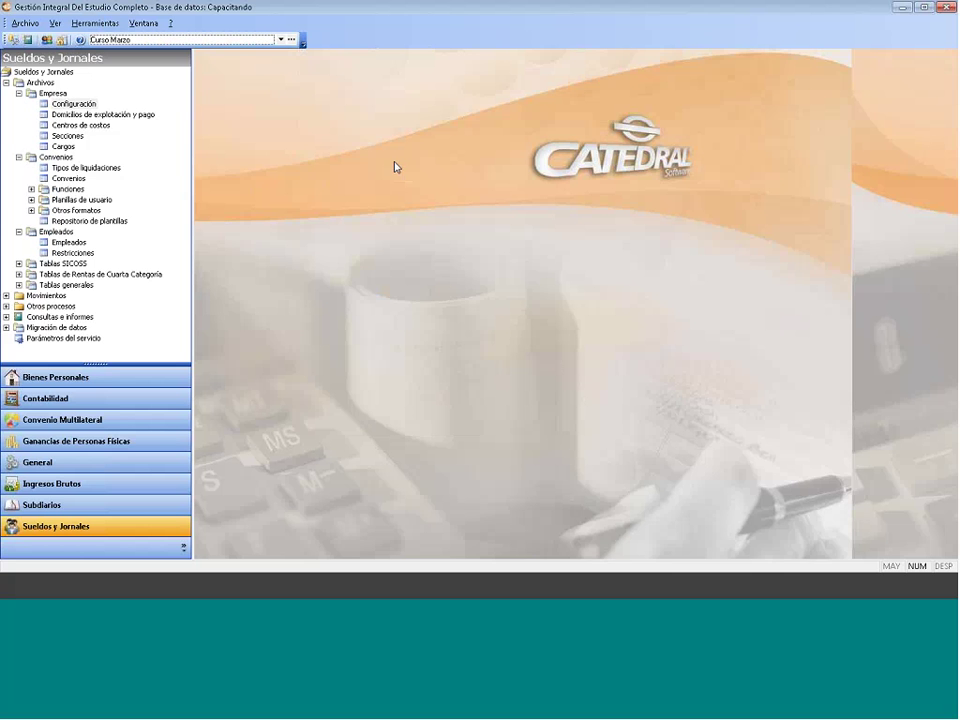
double_click(74, 104)
click(362, 106)
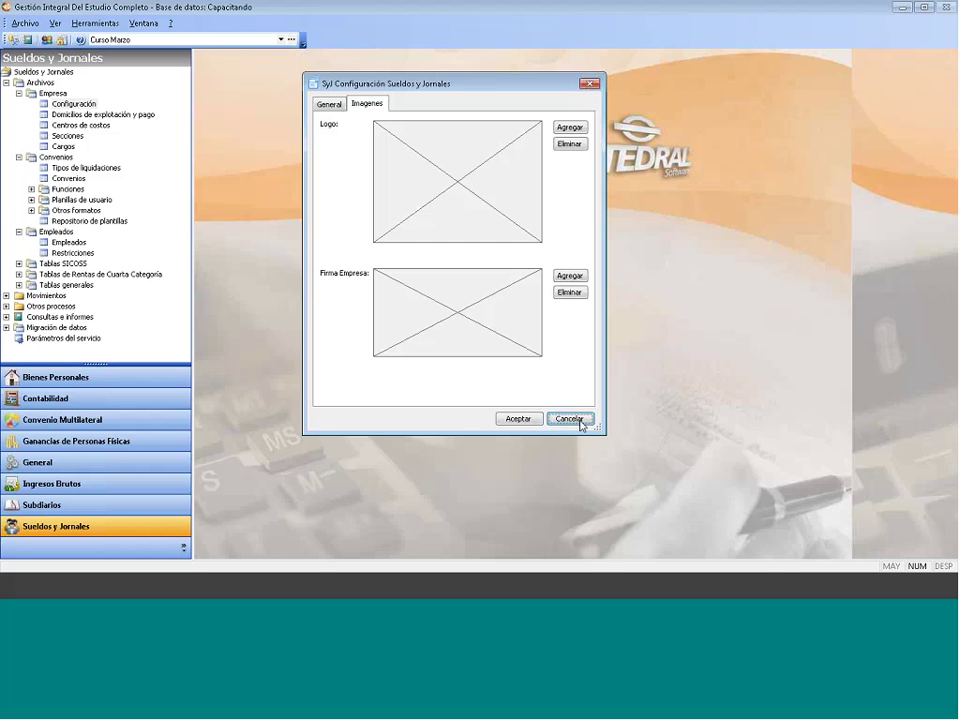
click(571, 419)
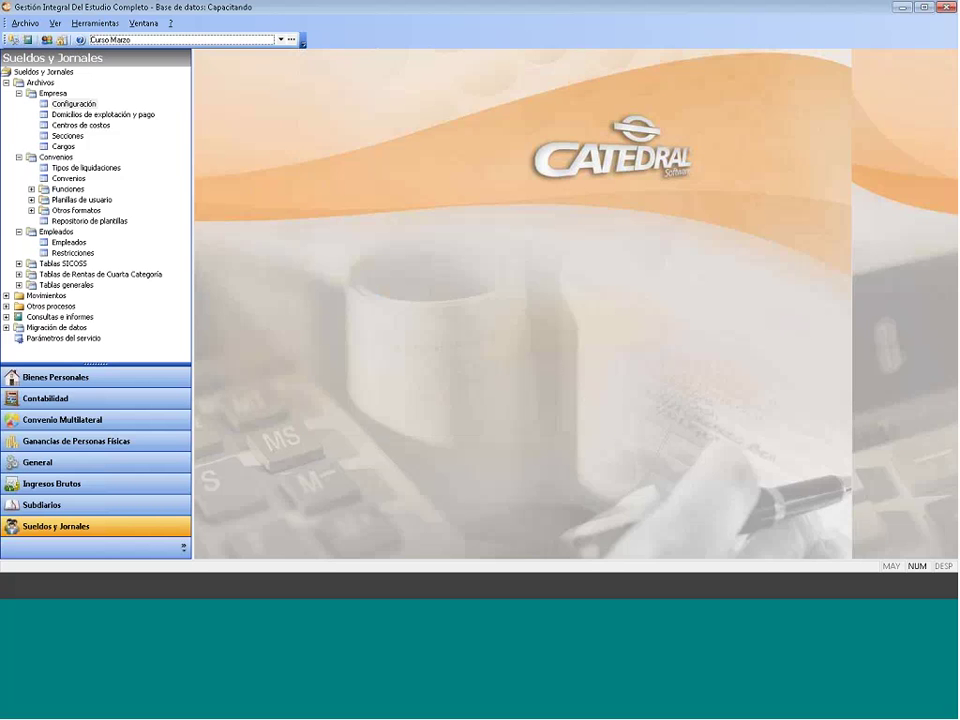
Browse the Empresa items: Domicilios de explotación y pago, Centros de costos, Secciones, Cargos
click(18, 94)
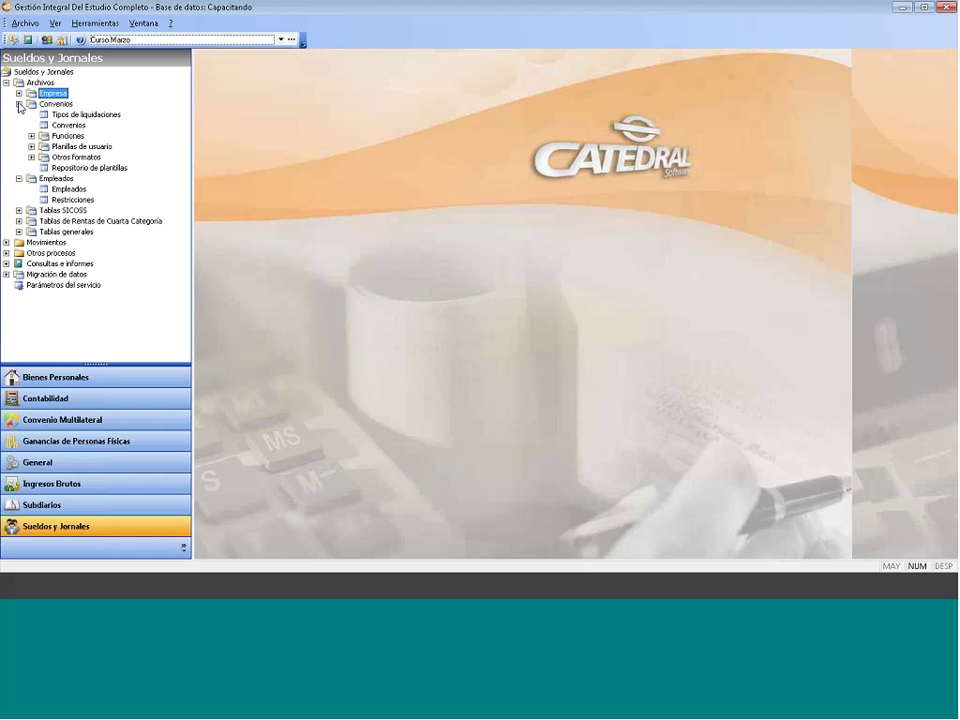
click(18, 94)
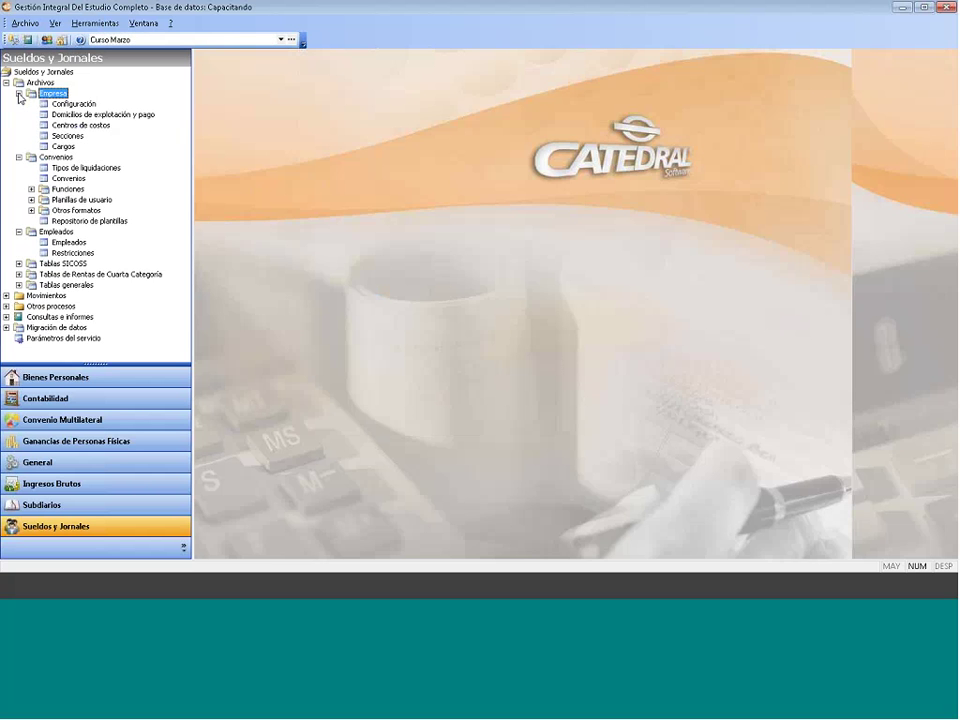
click(18, 94)
click(18, 94)
click(81, 116)
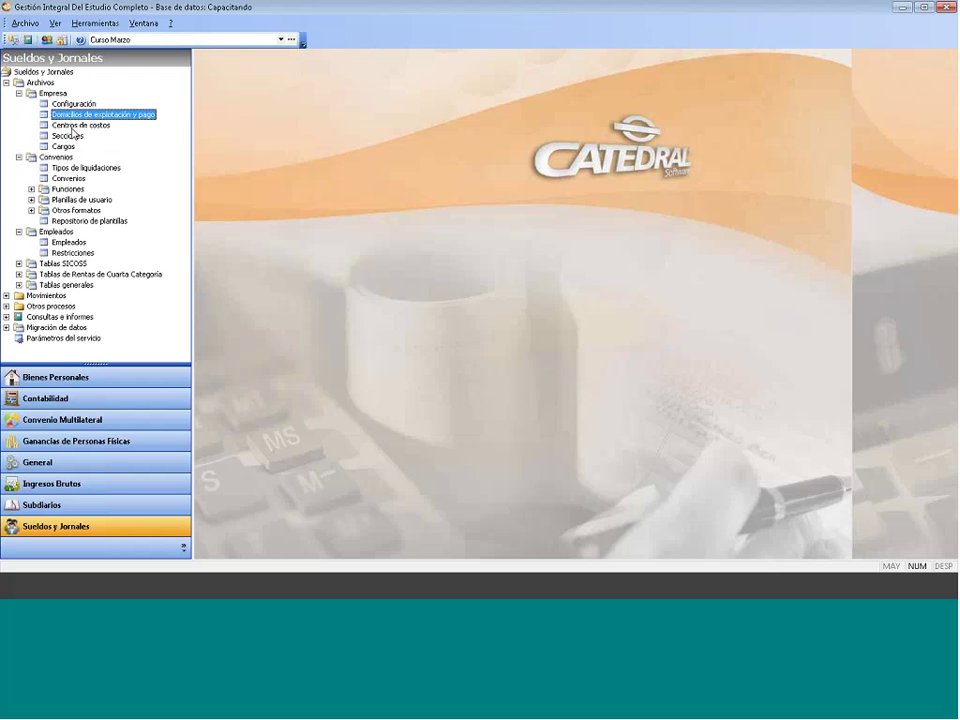
click(75, 125)
click(68, 135)
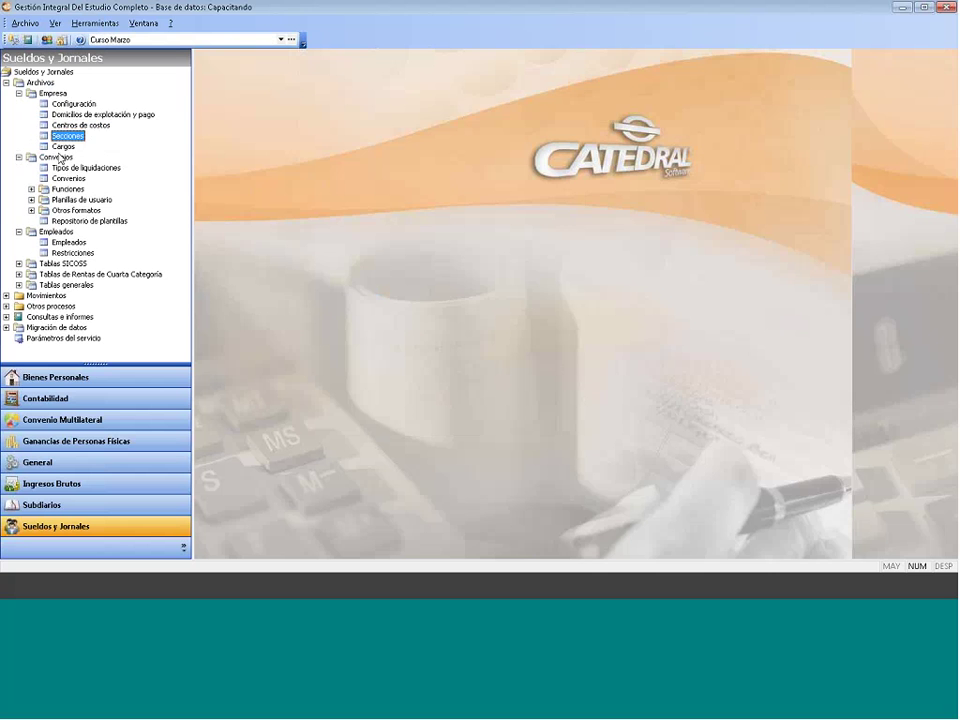
click(70, 147)
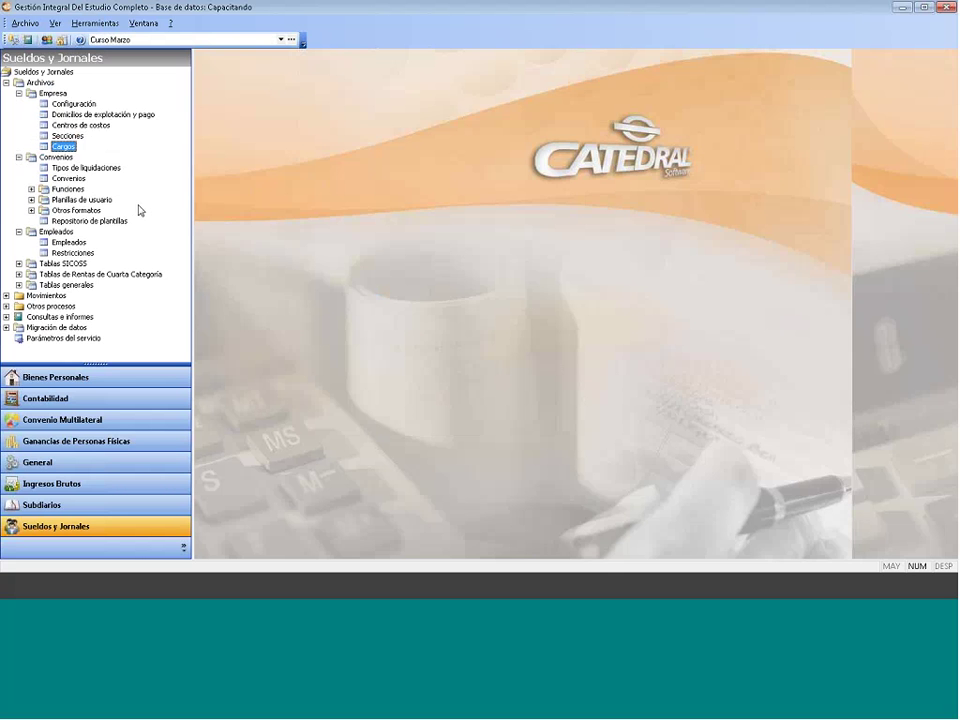
Collapse the Empresa and Convenios branches and select Empleados > Empleados
click(18, 94)
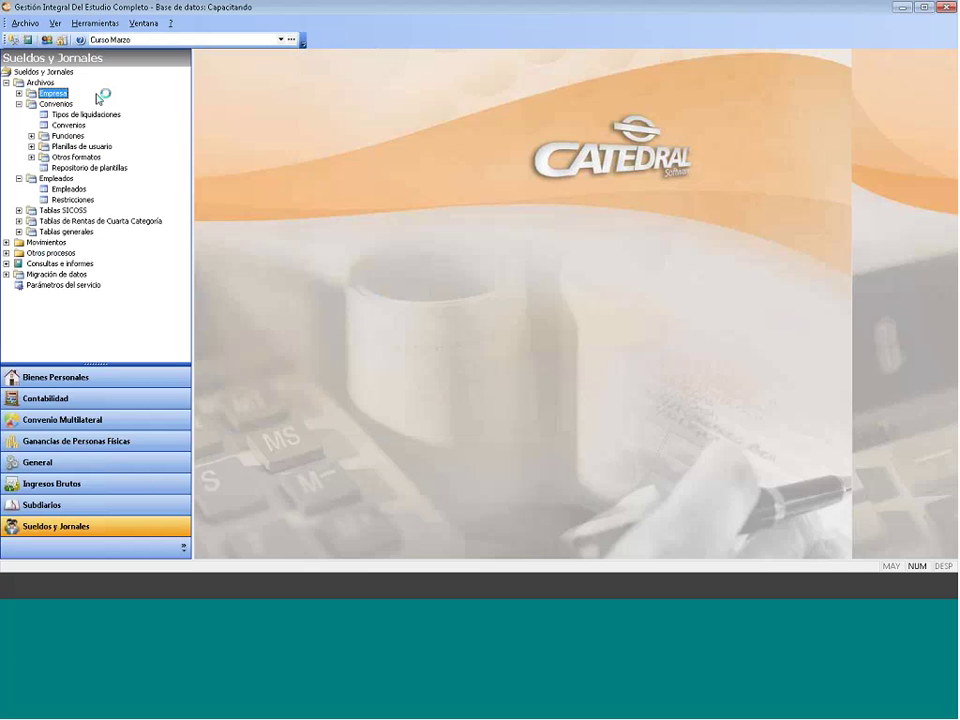
click(18, 104)
click(19, 104)
click(57, 180)
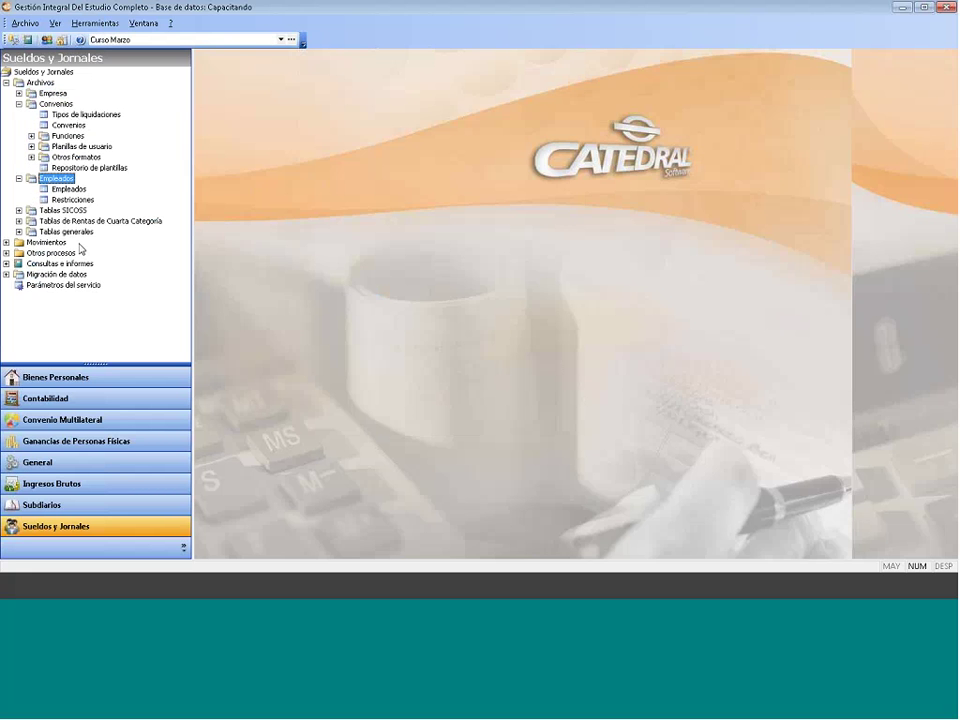
click(19, 104)
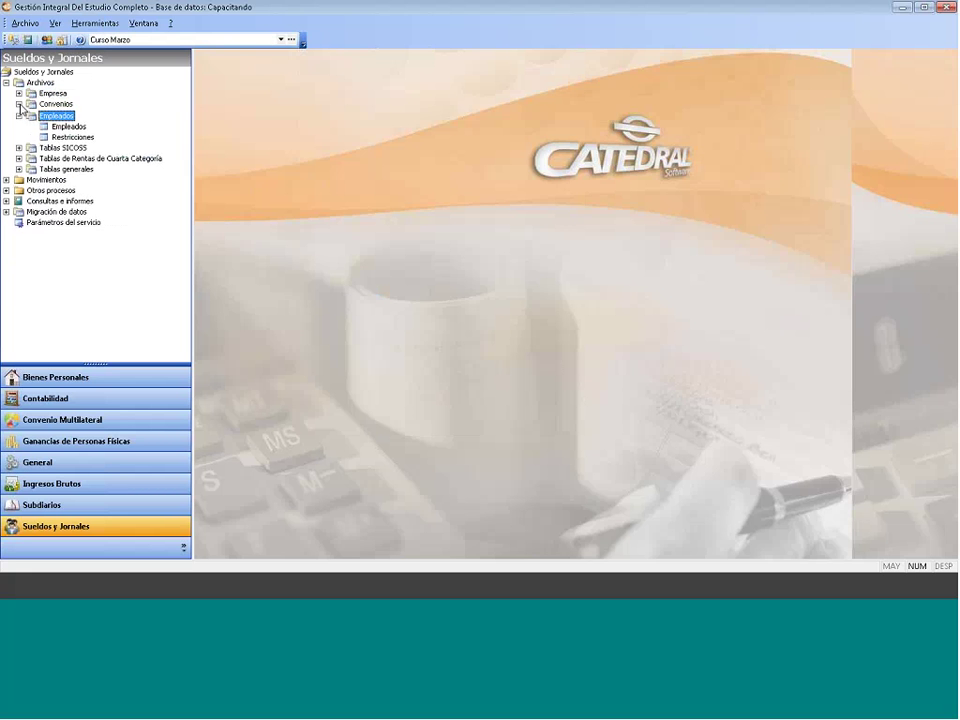
click(40, 82)
click(69, 125)
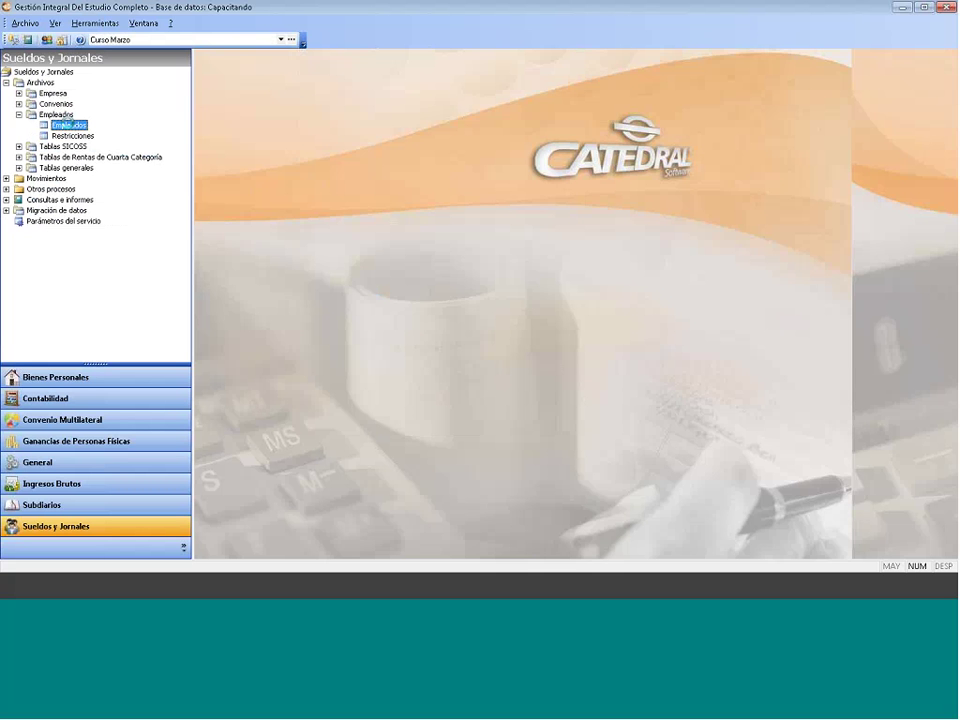
Open the Curso Marzo Empleados list and bring up its context menu
double_click(70, 125)
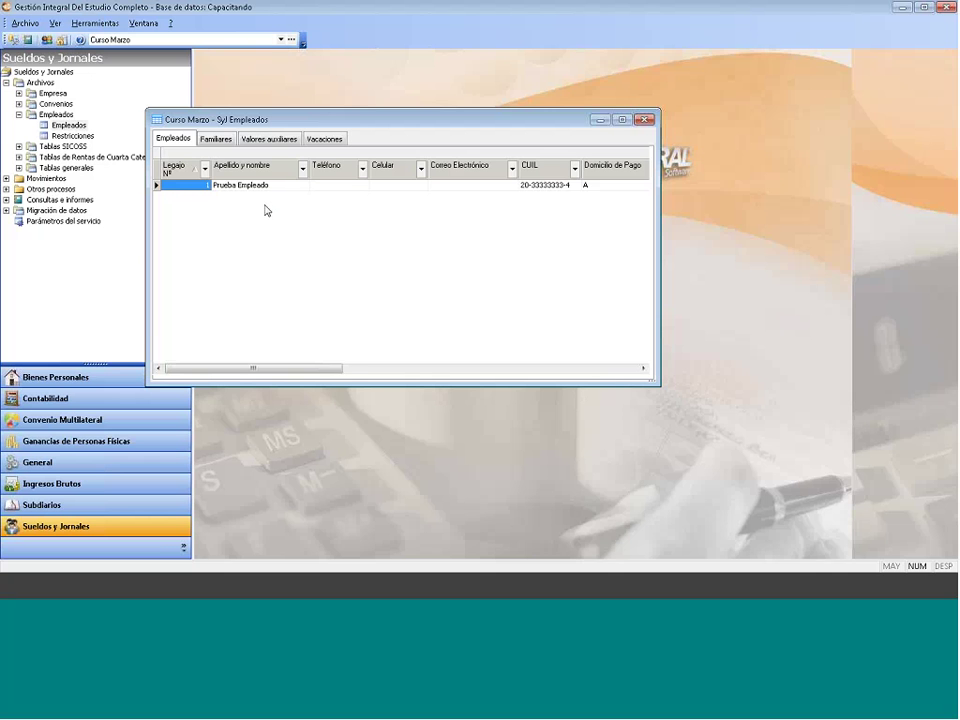
right_click(265, 207)
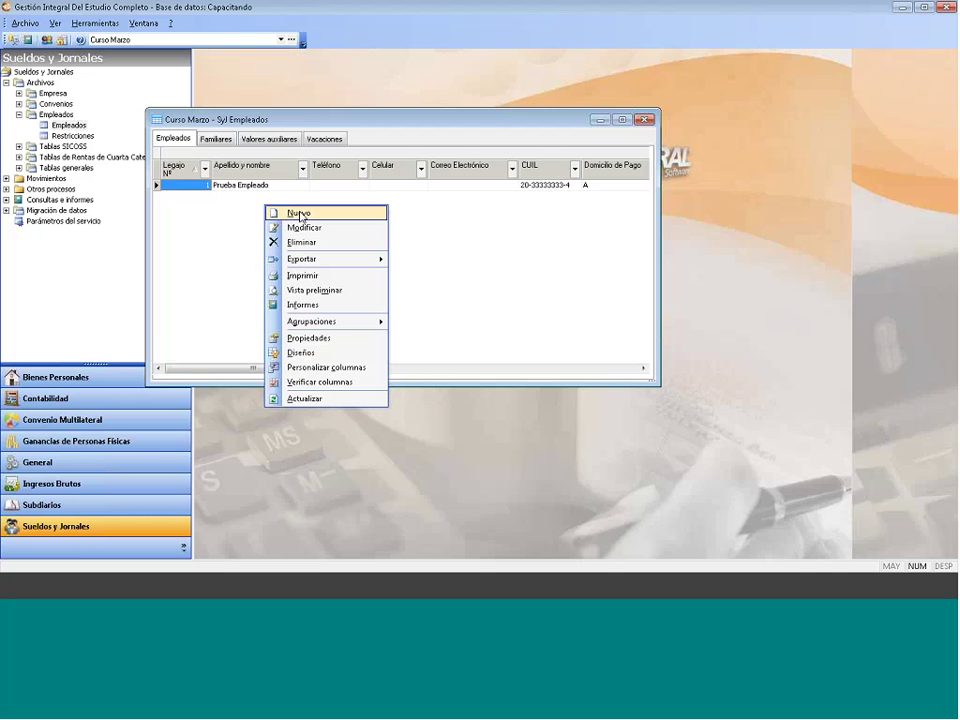
Create new employee record 2, enter the employee's full name, and set birth year 1982
click(300, 214)
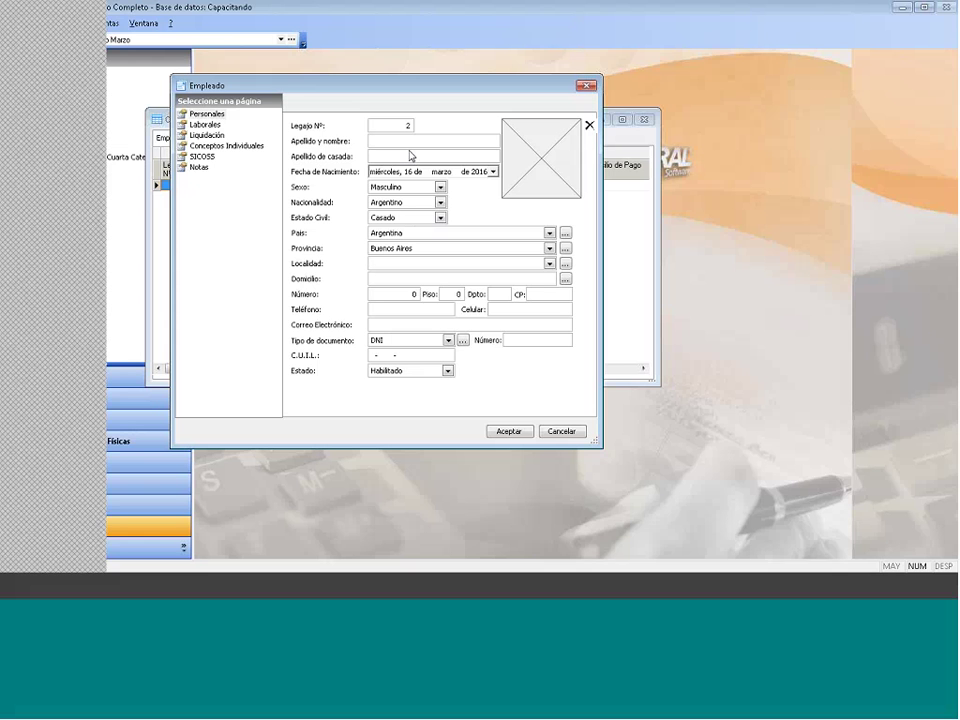
click(409, 172)
click(478, 172)
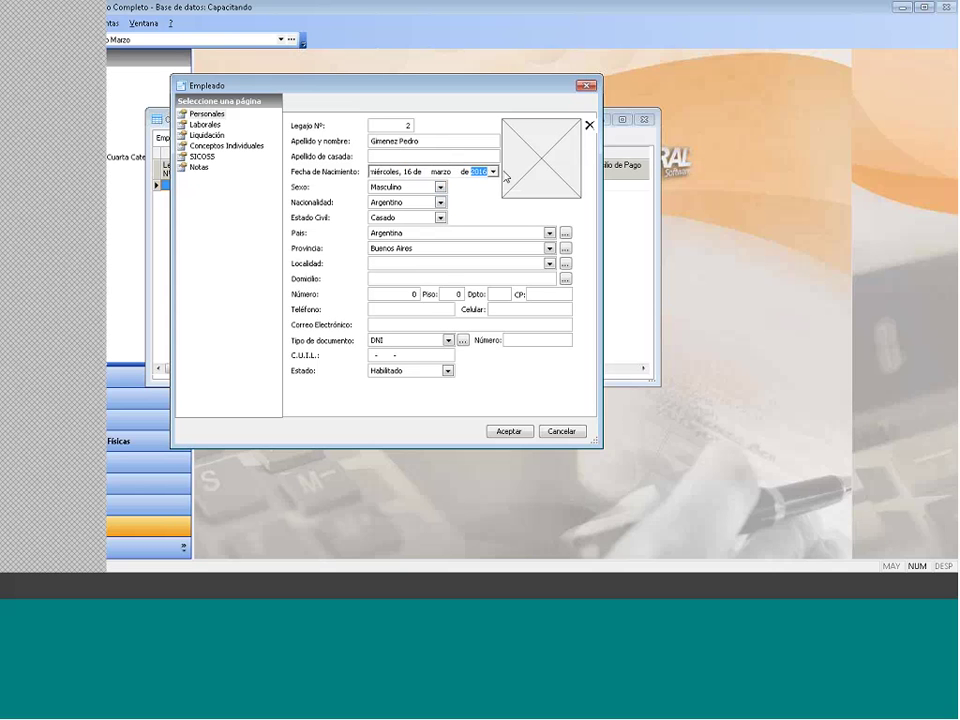
text(1982)
Fill in the employee's locality, street, house number and postcode
click(409, 264)
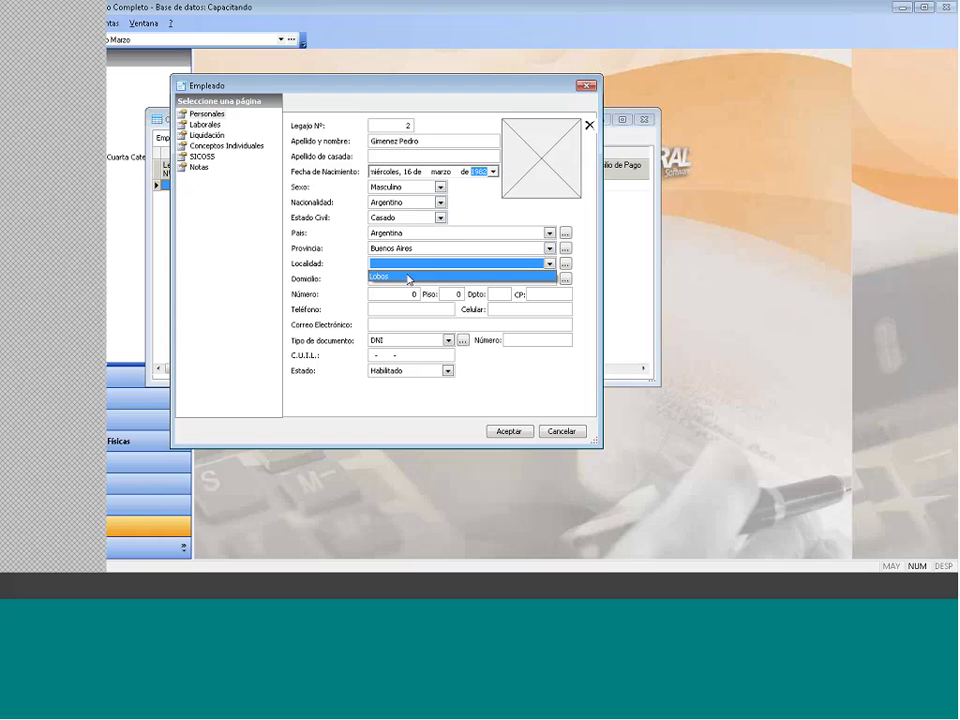
click(407, 275)
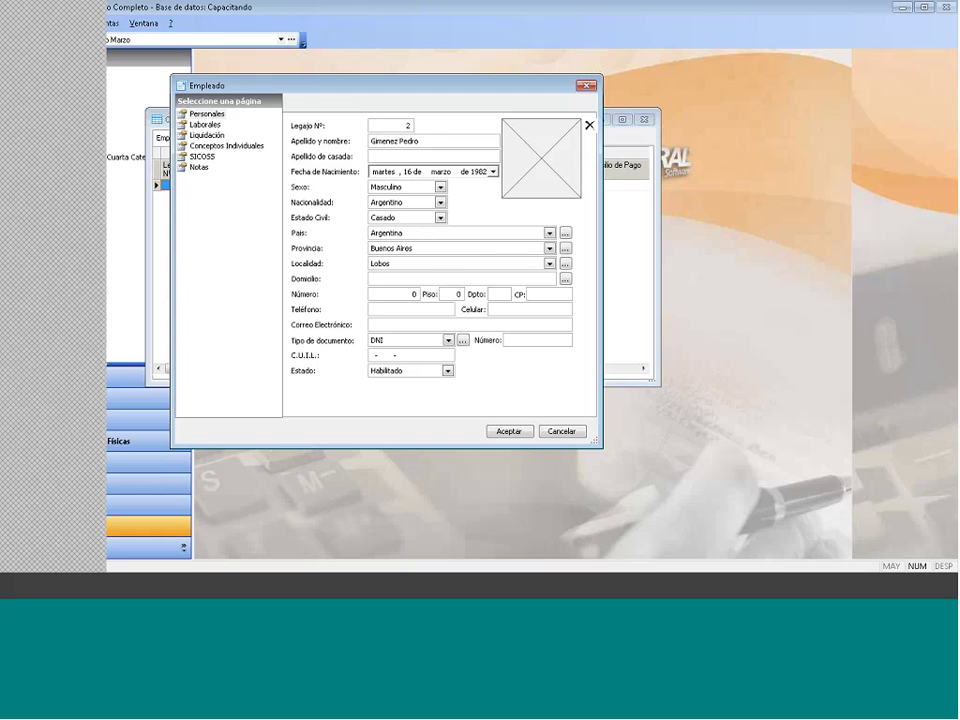
key(Tab)
click(544, 295)
text(7240)
click(402, 309)
Set the document type to CUIL and enter the employee's CUIL number
click(448, 340)
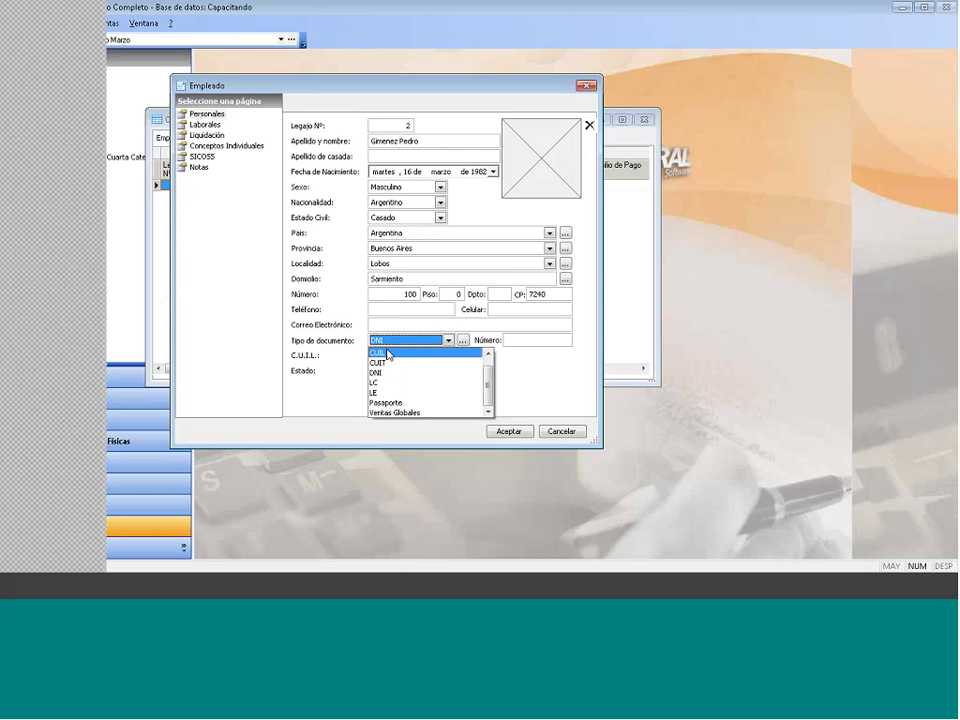
click(382, 352)
click(519, 339)
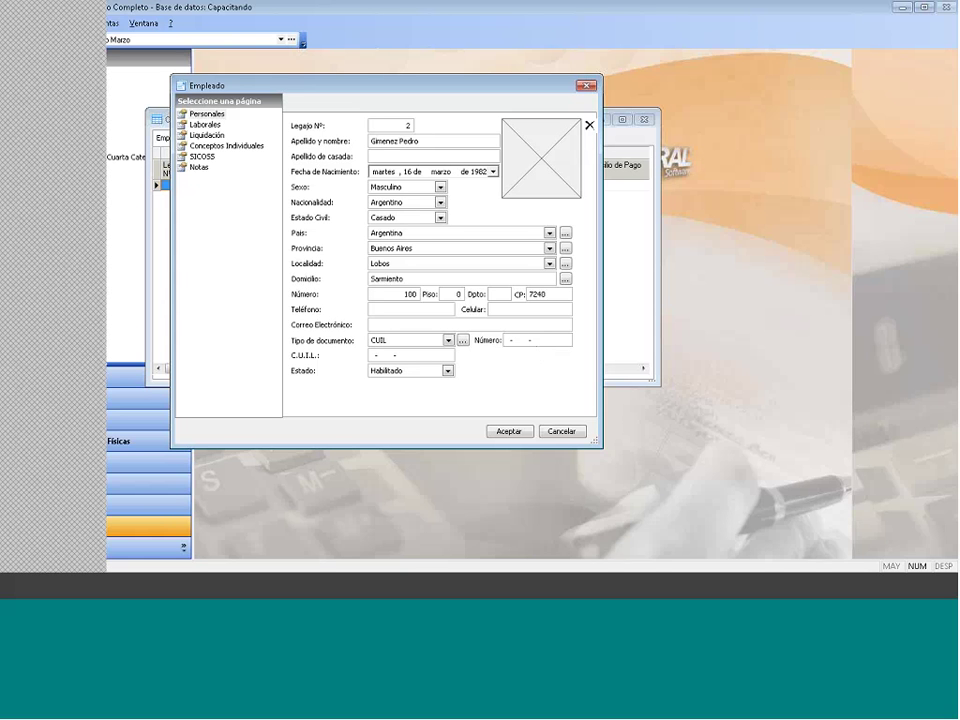
Enter the employee's CUIL in the C.U.I.L. field and keep the employment status as Habilitado
key(Tab)
key(Tab)
click(385, 372)
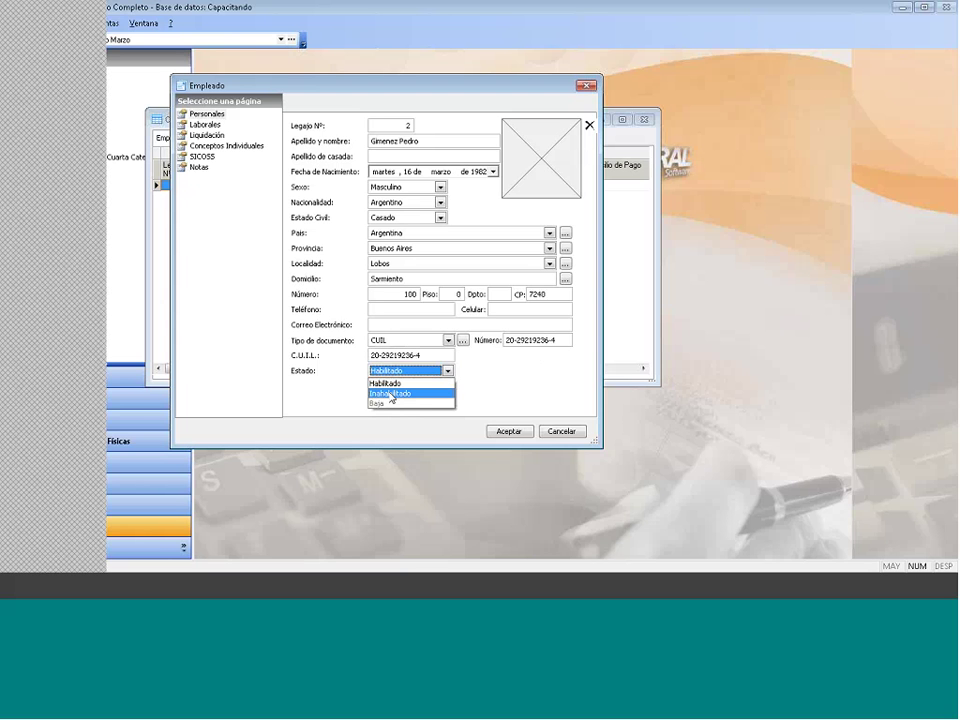
click(450, 384)
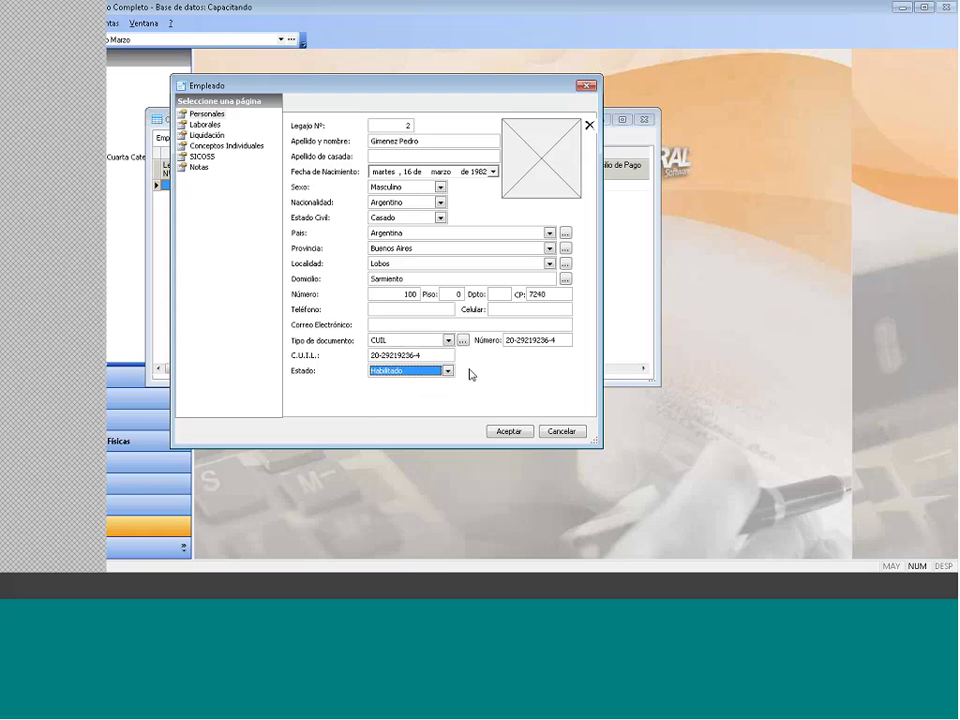
click(403, 373)
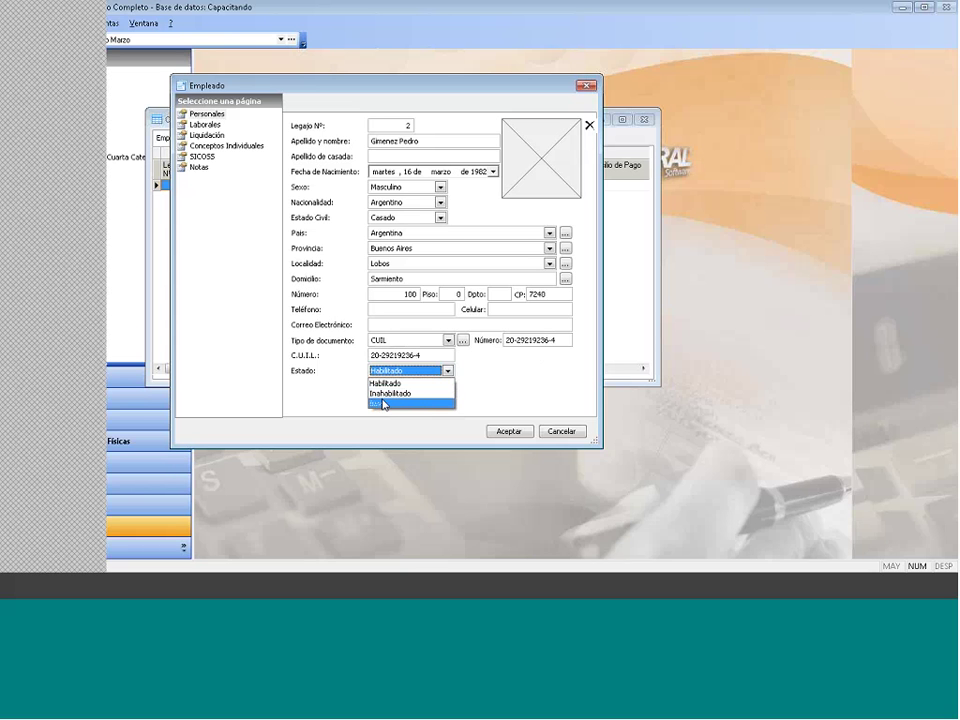
key(Up)
click(487, 389)
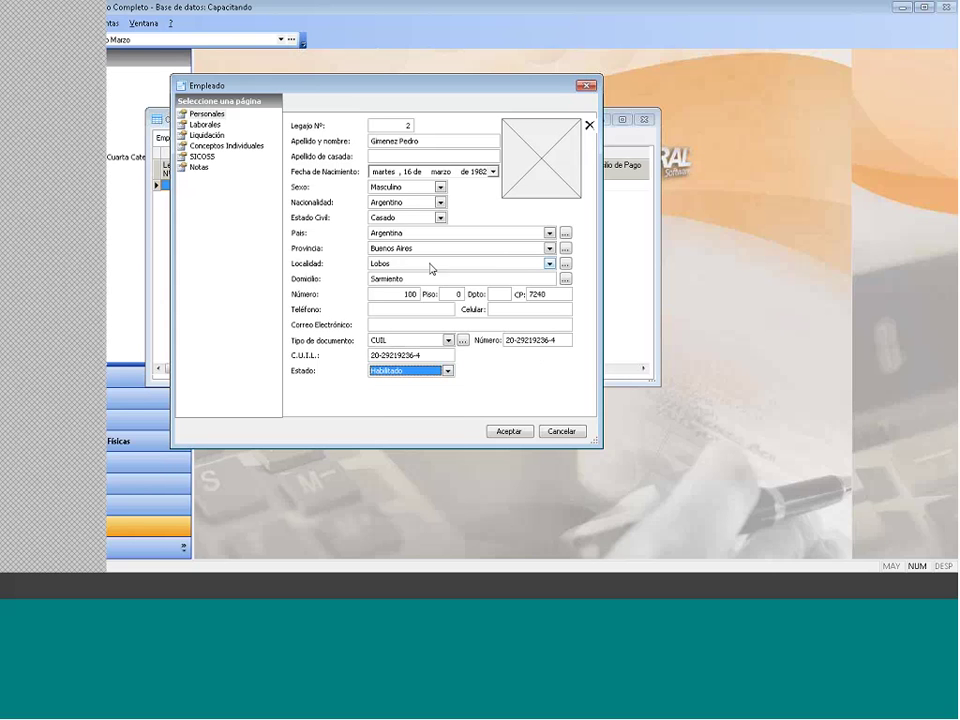
click(203, 126)
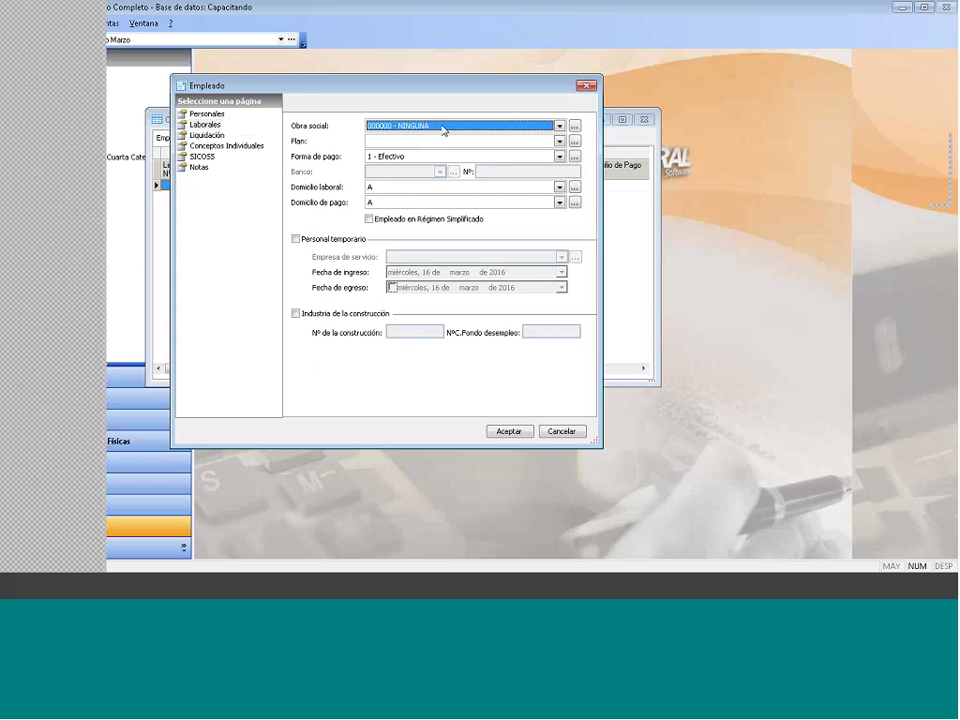
Set Obra social to 000604 - OS de Agentes de Loterías and bring up the health-insurance plan list
click(443, 128)
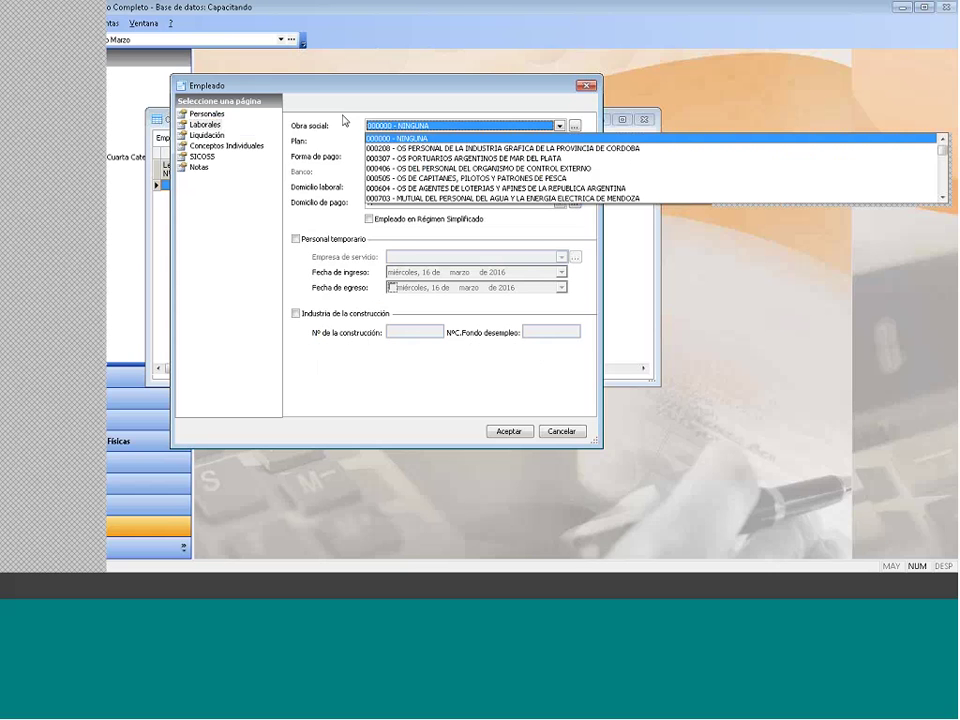
click(471, 188)
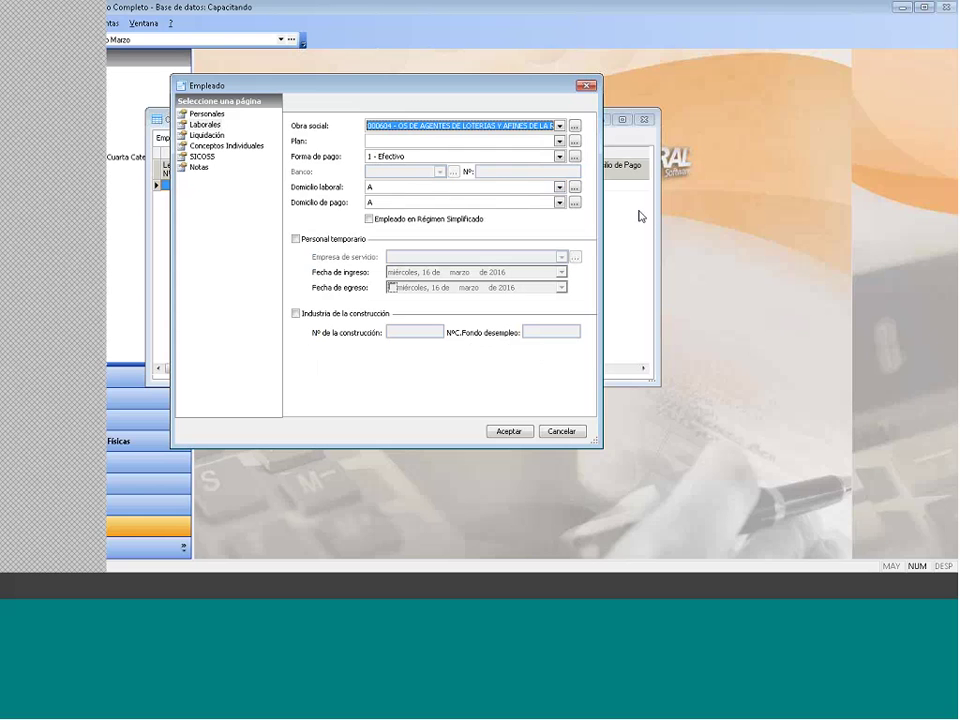
click(516, 143)
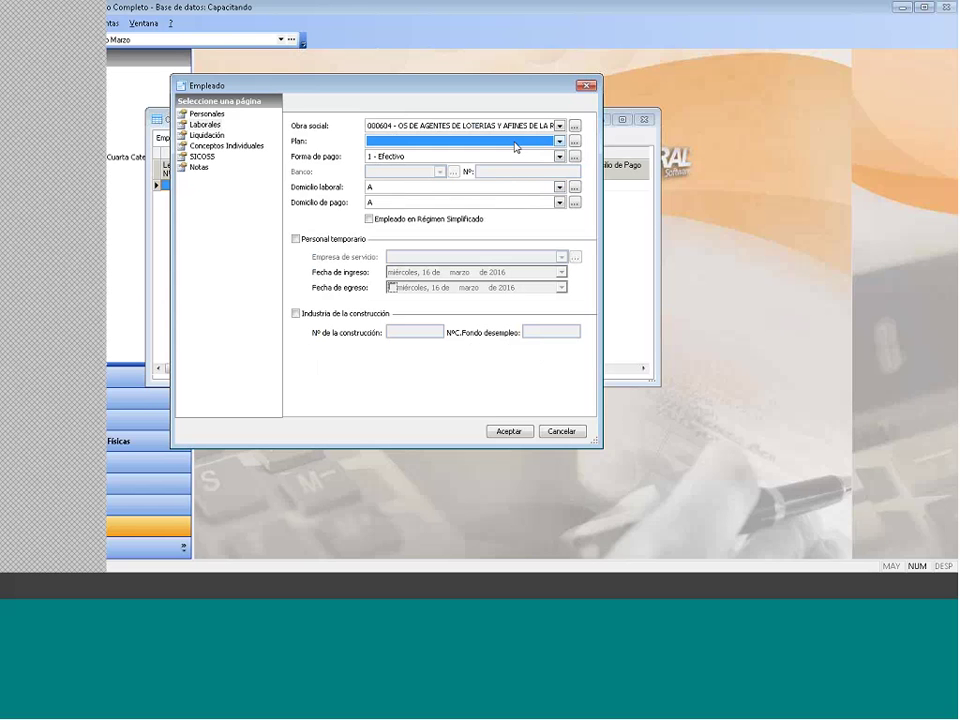
click(575, 142)
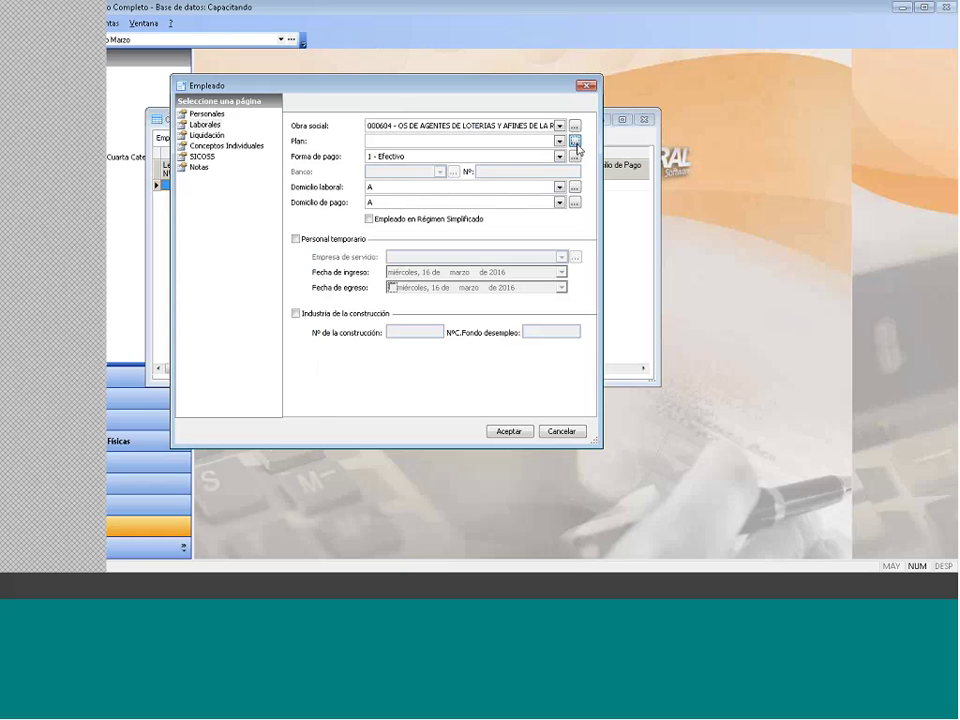
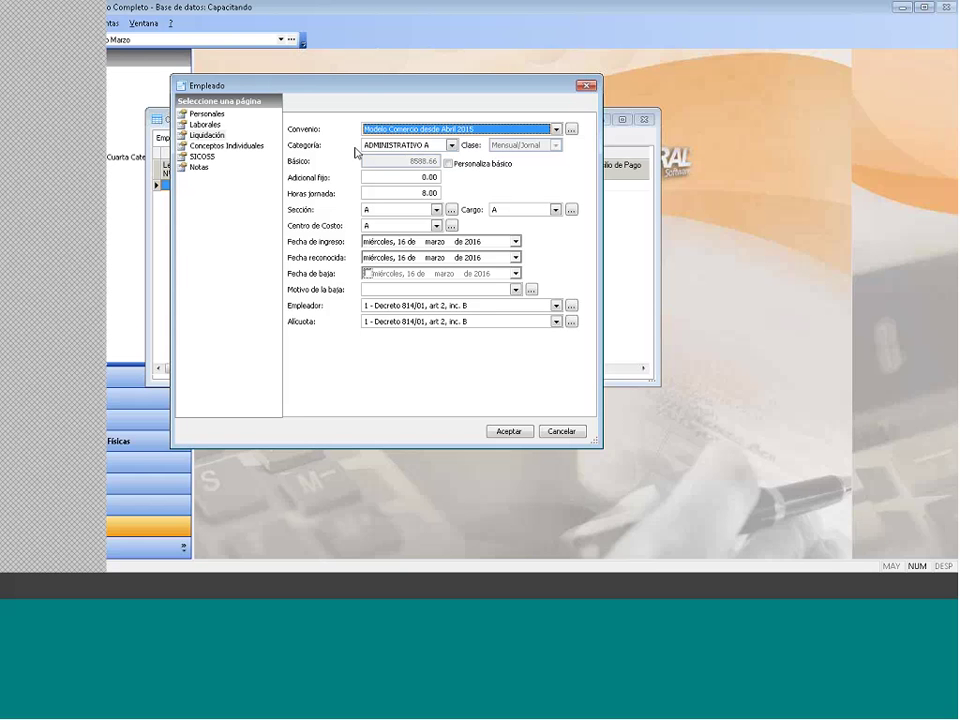
Open the SyJ Convenios catalogue from the employee's Convenio field to see its two convenios
click(556, 131)
click(571, 130)
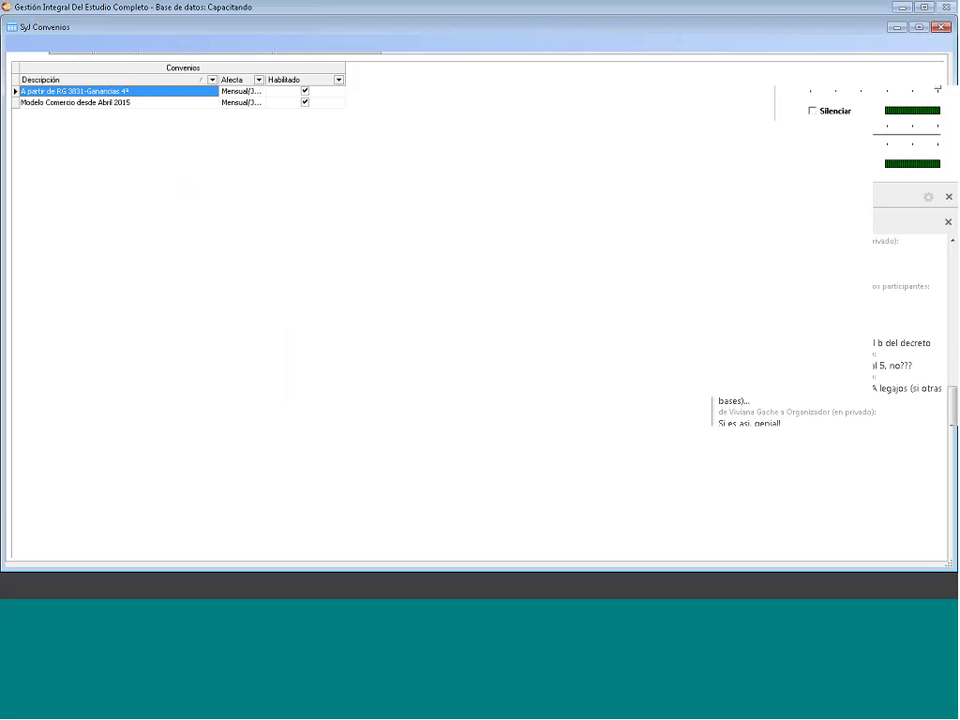
click(939, 26)
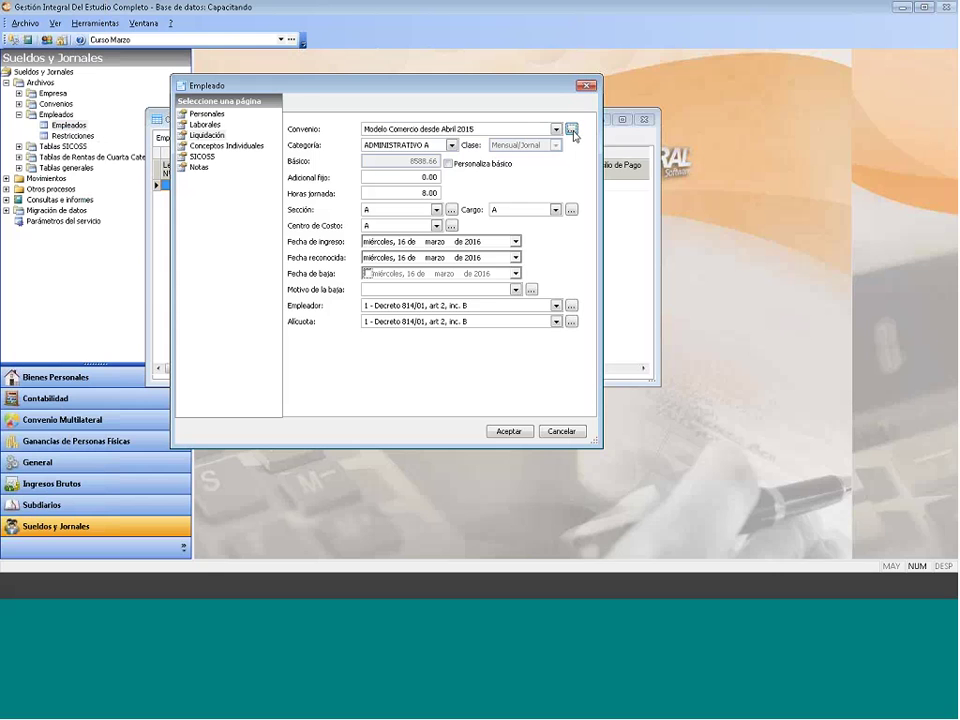
click(571, 130)
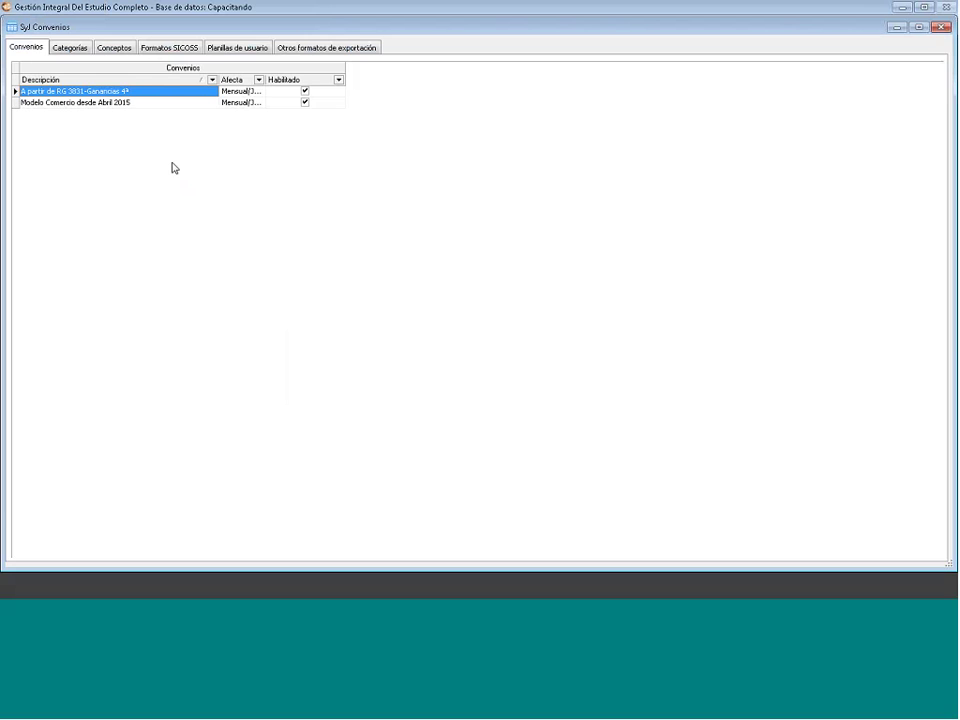
Import Modelo Farmacia 414/05 desde Abril 2015 from the repository, sorted by Descripción, and select it
right_click(172, 151)
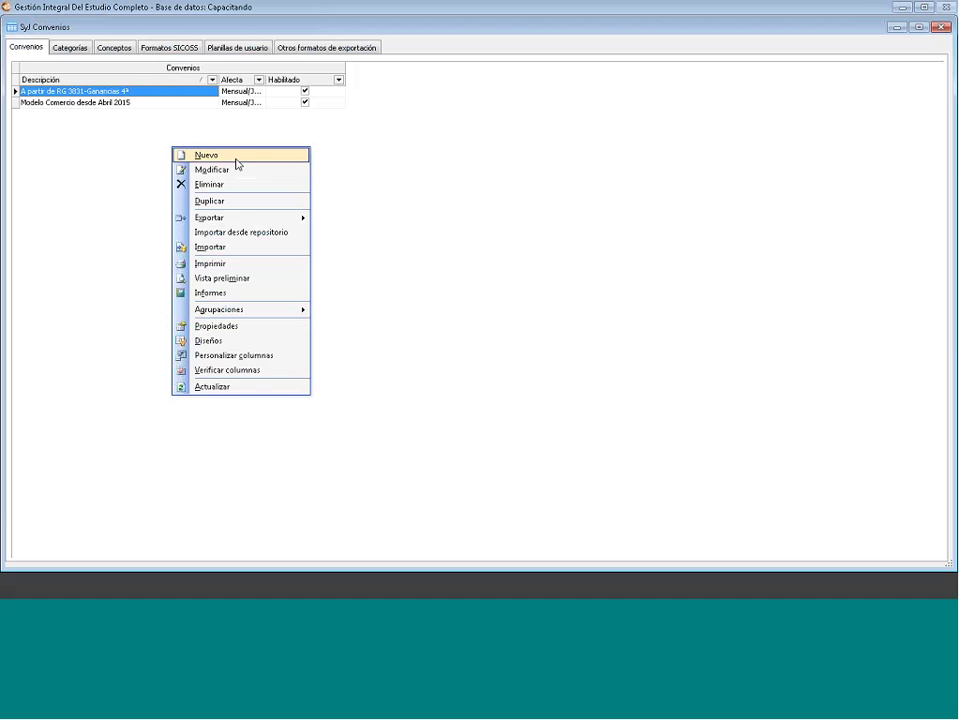
click(253, 234)
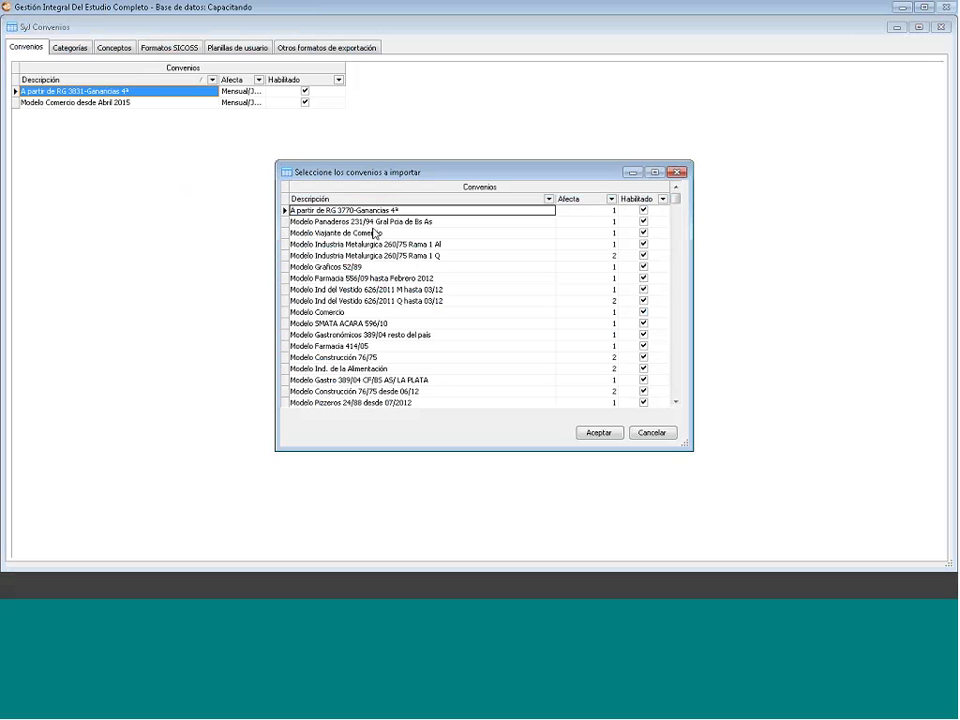
click(325, 200)
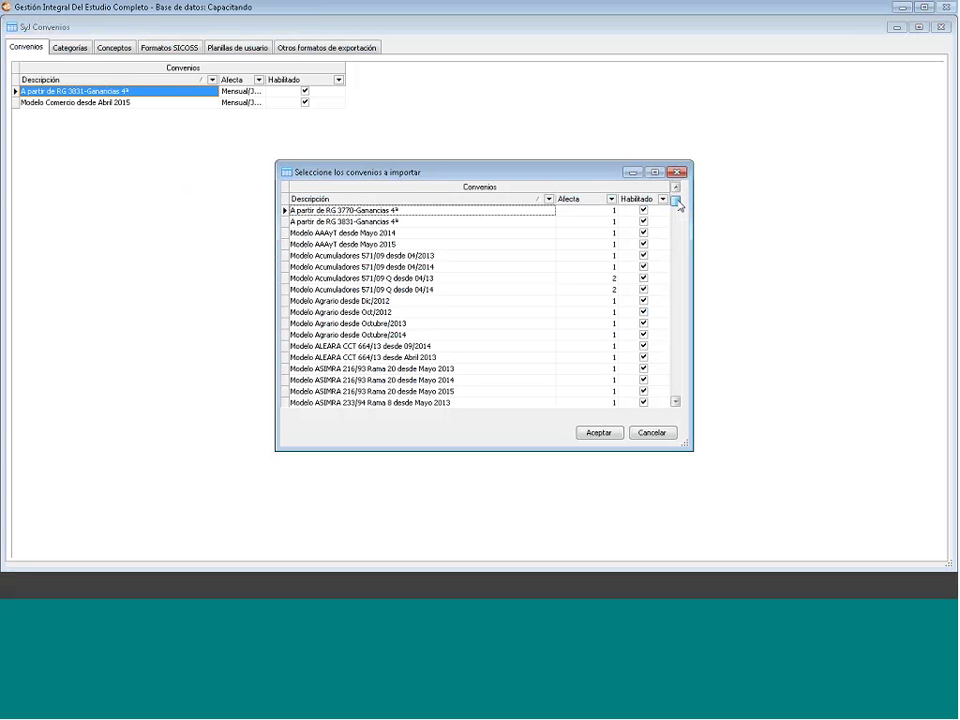
drag(677, 199, 689, 266)
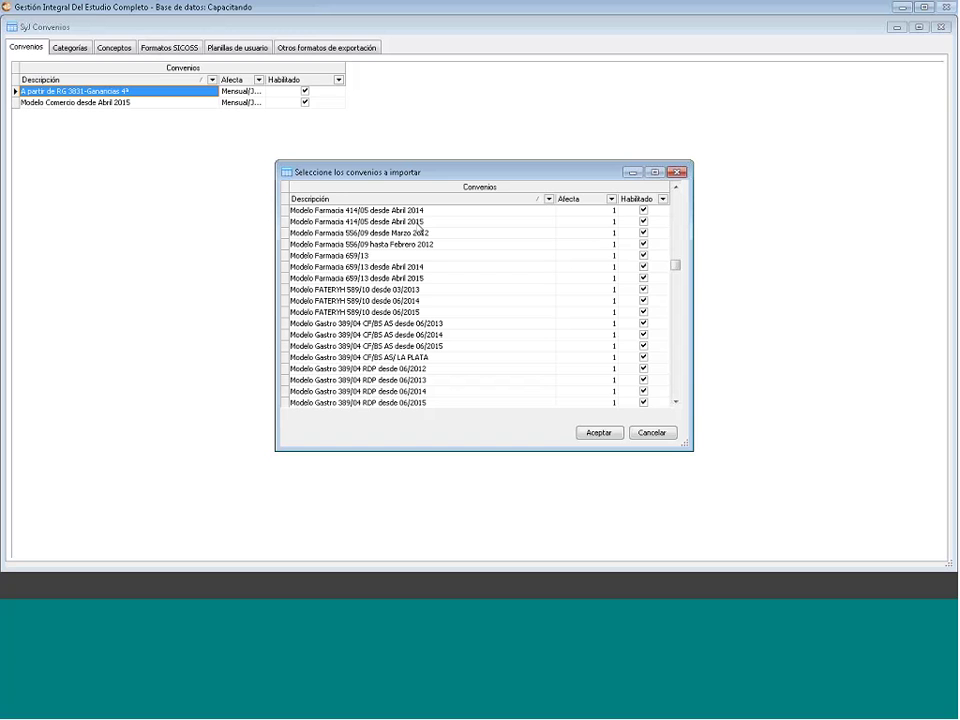
click(420, 224)
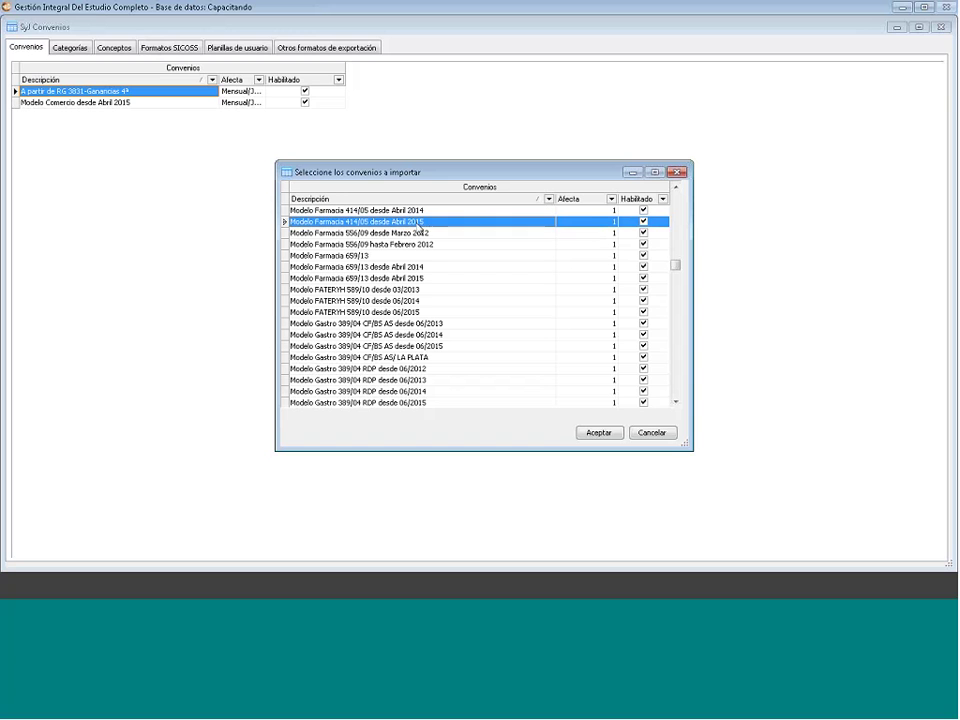
click(609, 441)
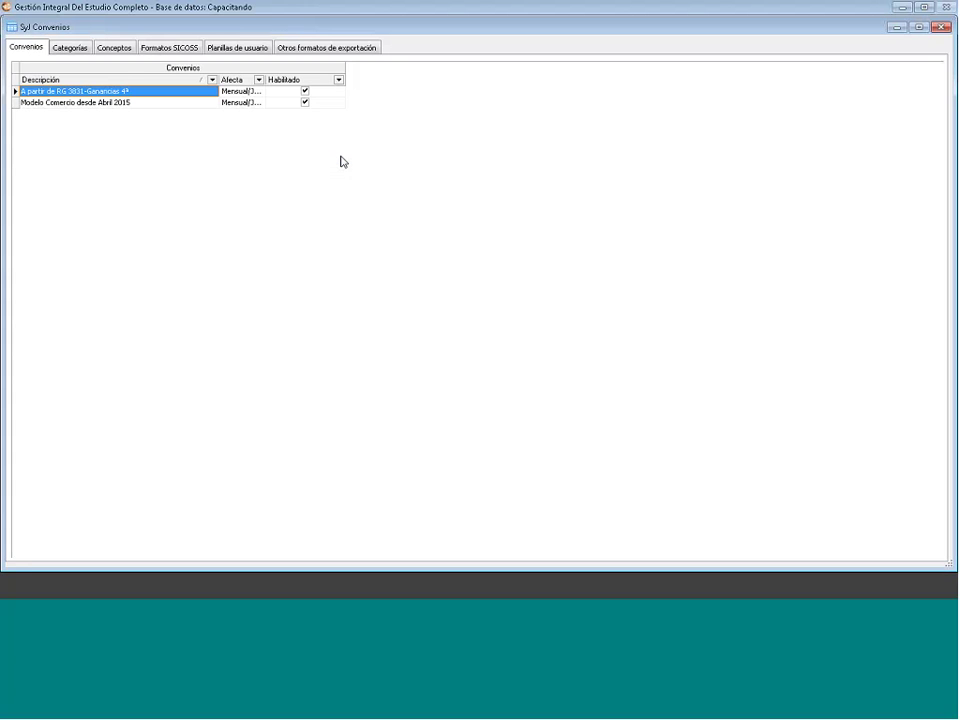
click(51, 118)
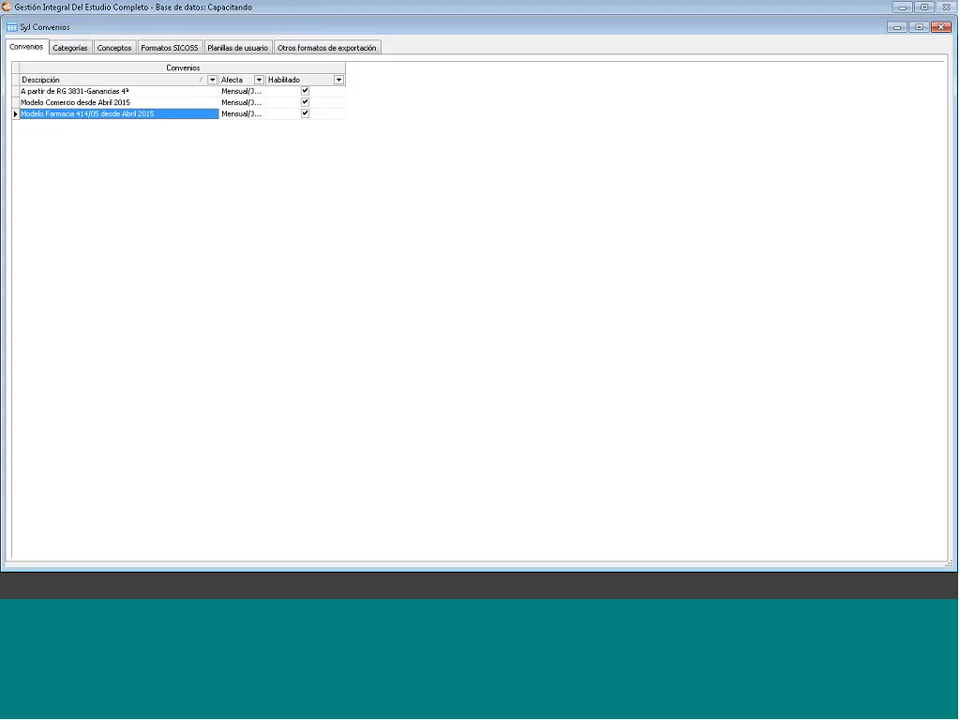
Set the employee's convenio to Modelo Farmacia 414/05 desde Abril 2015 with category CAJERO
click(941, 27)
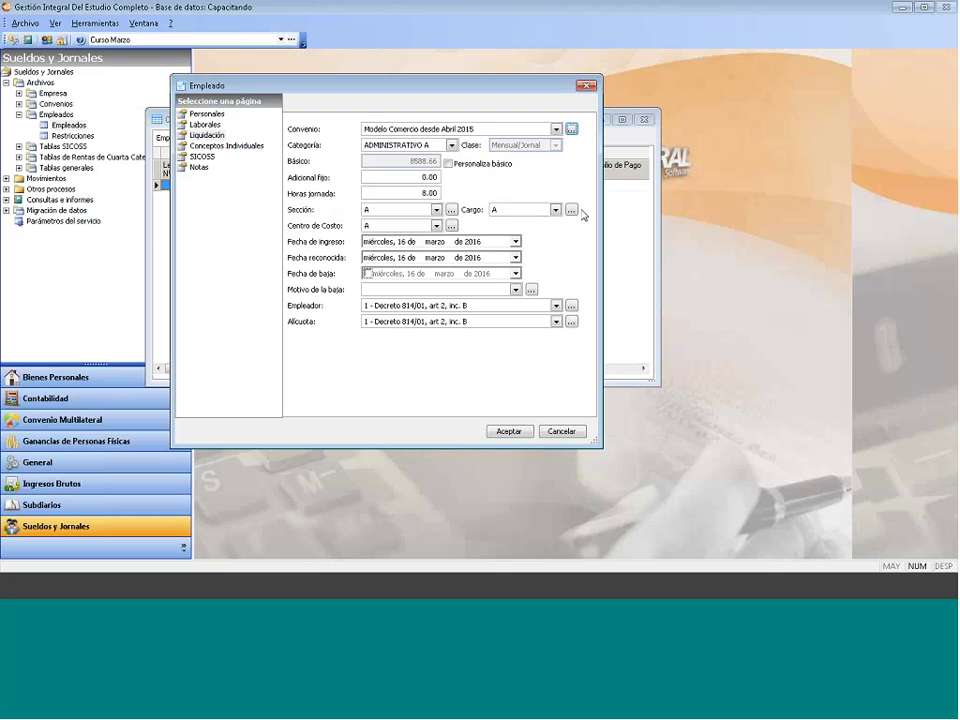
click(478, 130)
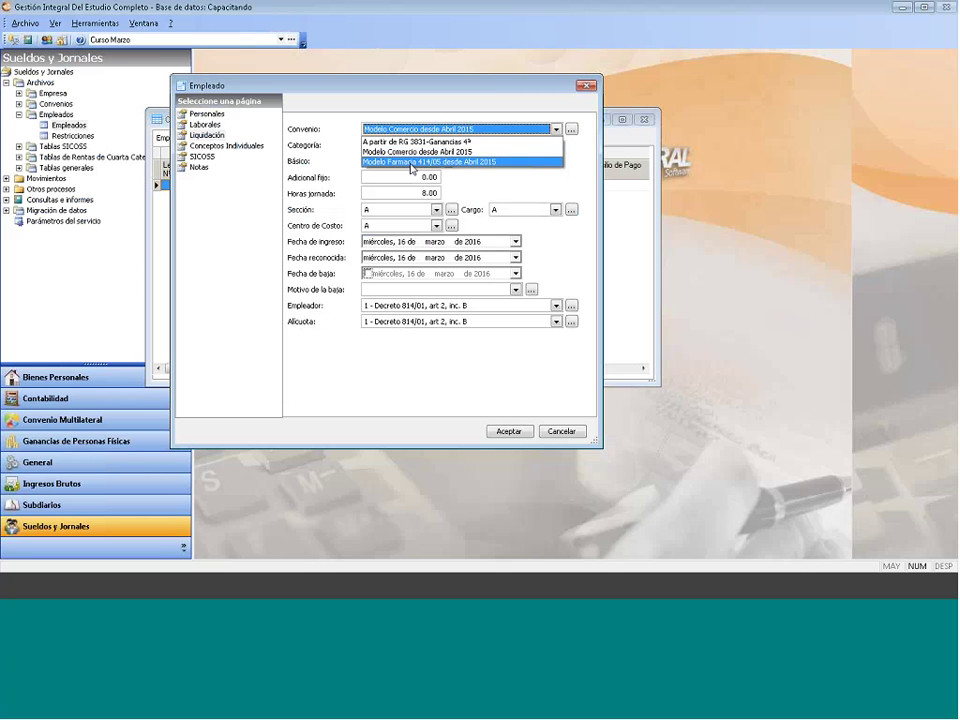
click(410, 162)
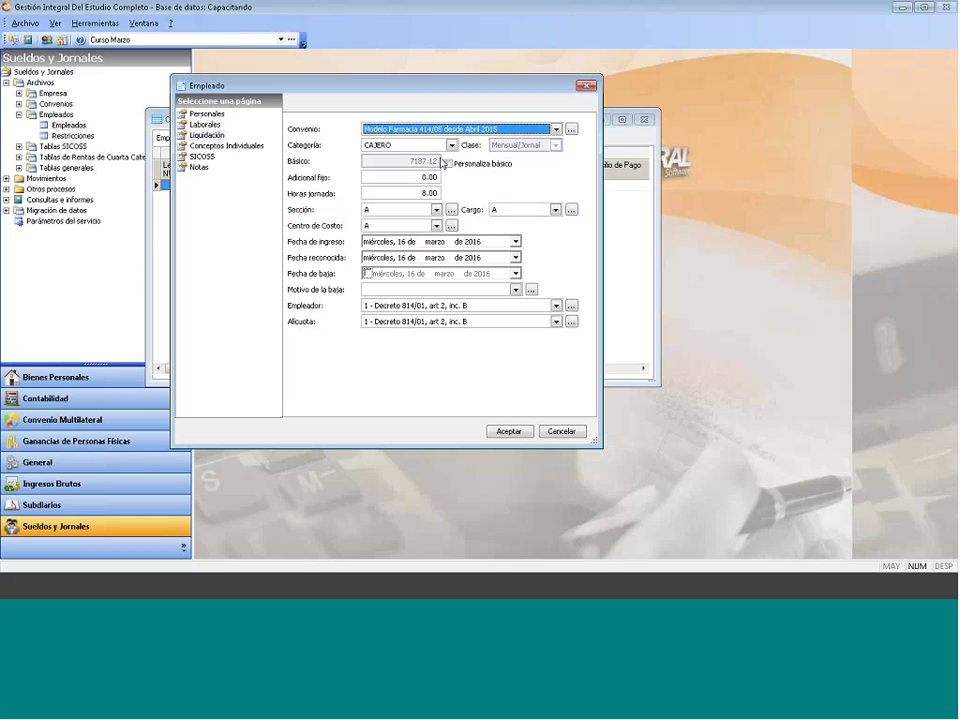
click(451, 145)
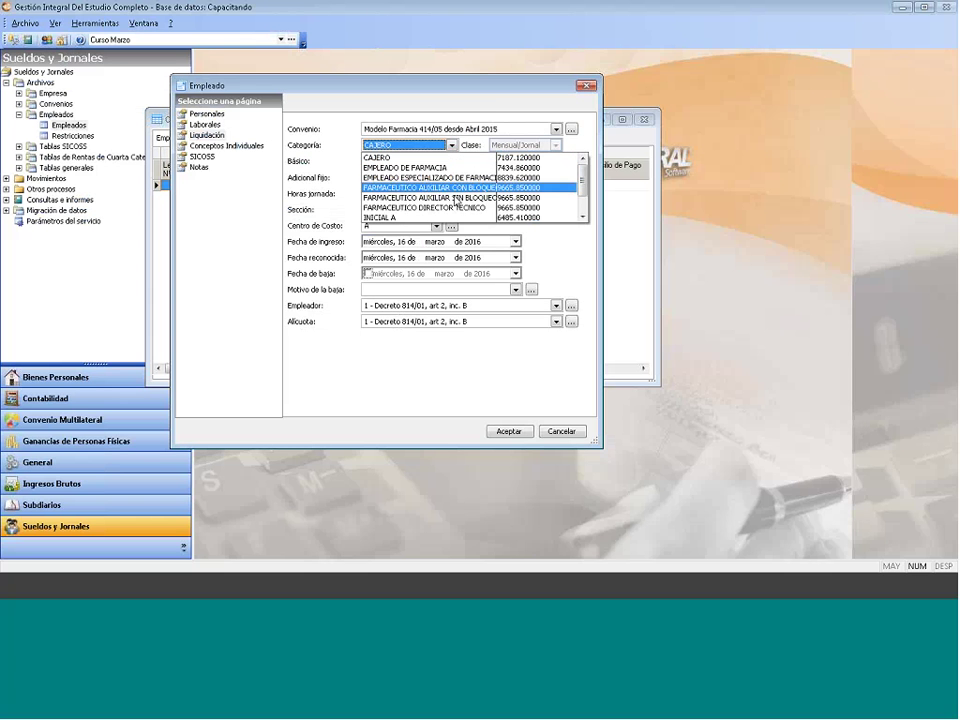
key(Up)
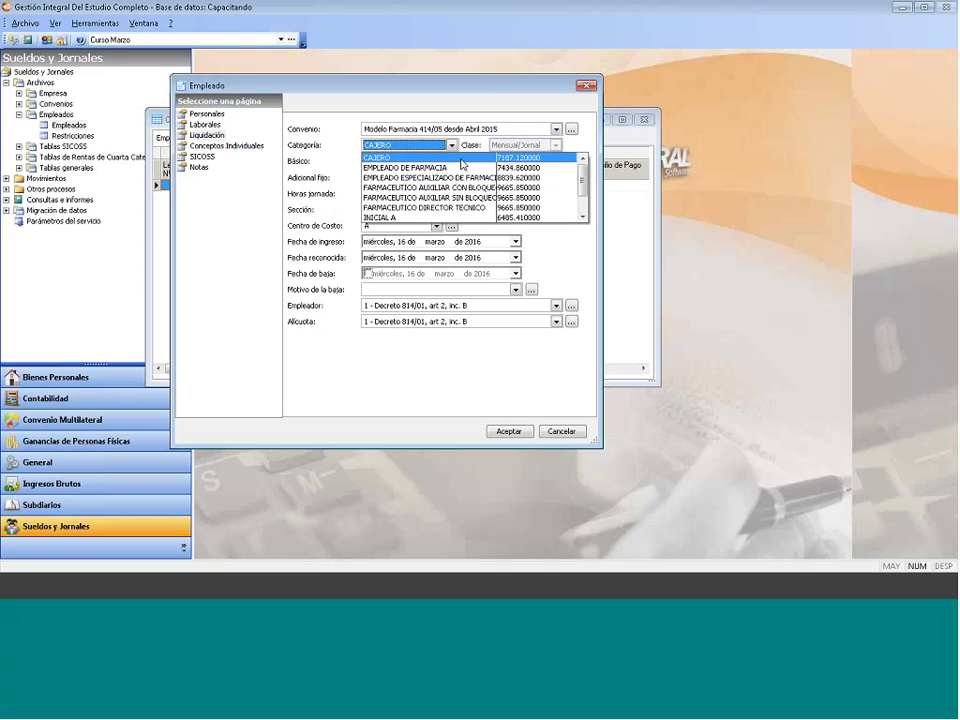
key(Return)
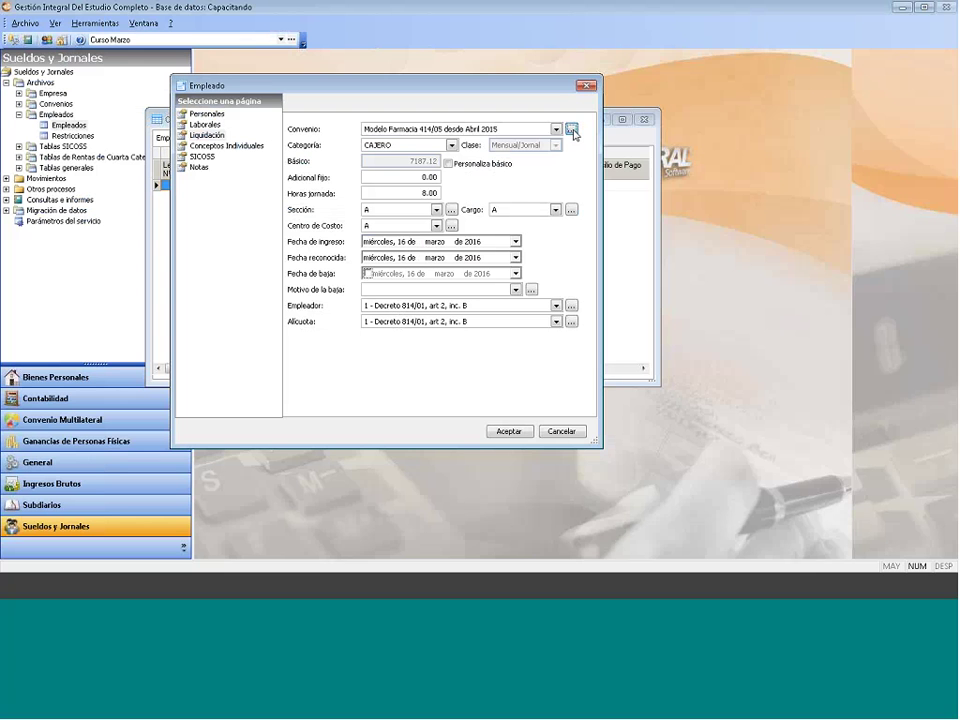
click(571, 129)
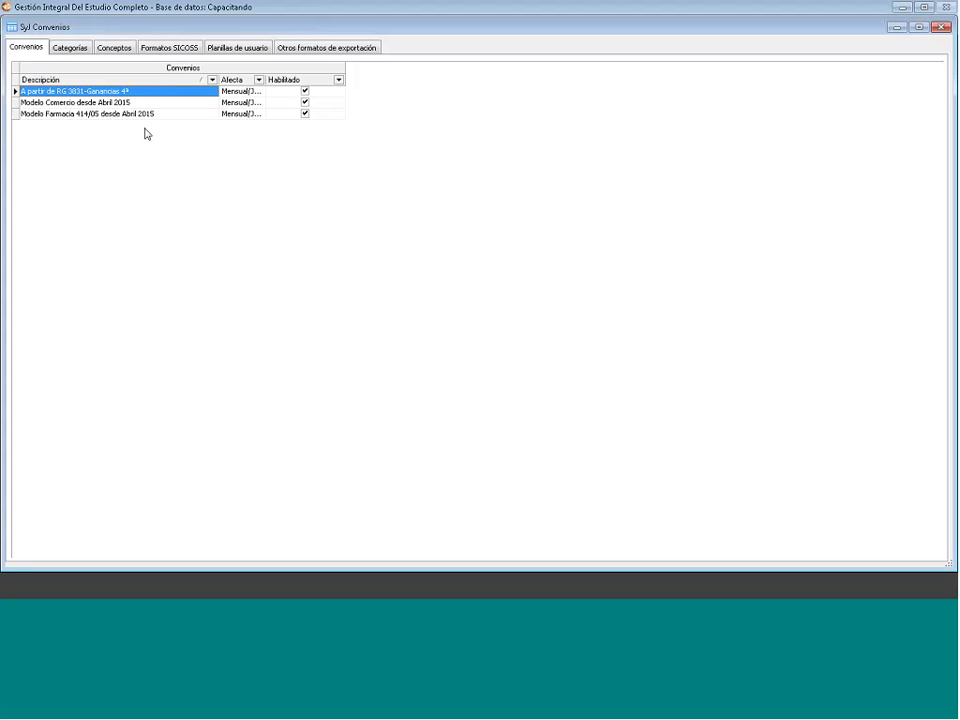
Review the conceptos of Modelo Comercio desde Abril 2015, then go back to the convenios grid
click(117, 50)
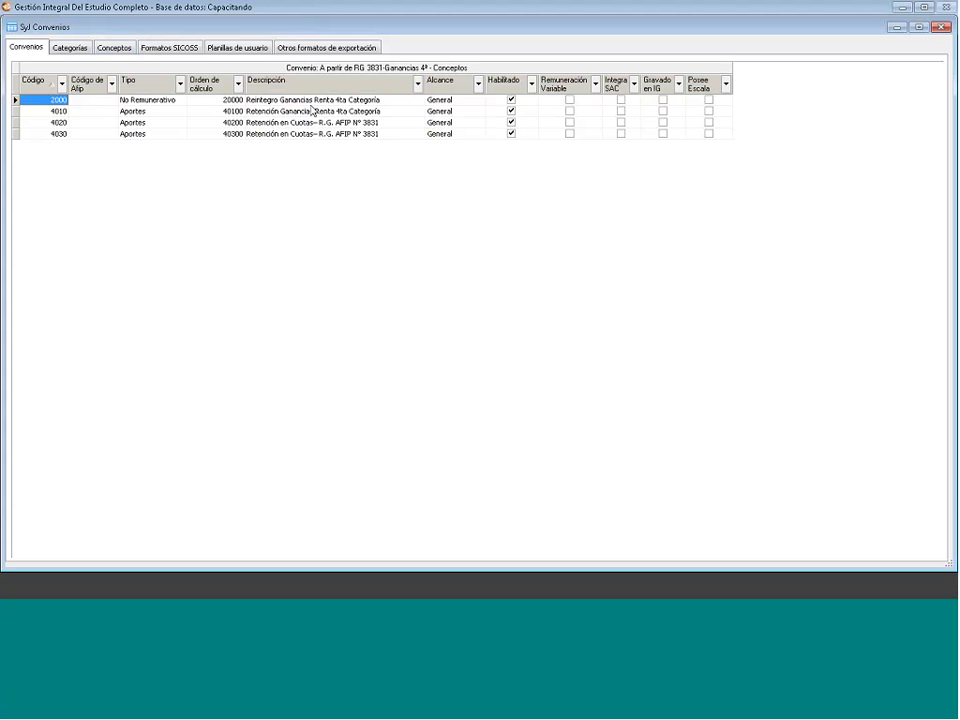
click(33, 52)
key(Down)
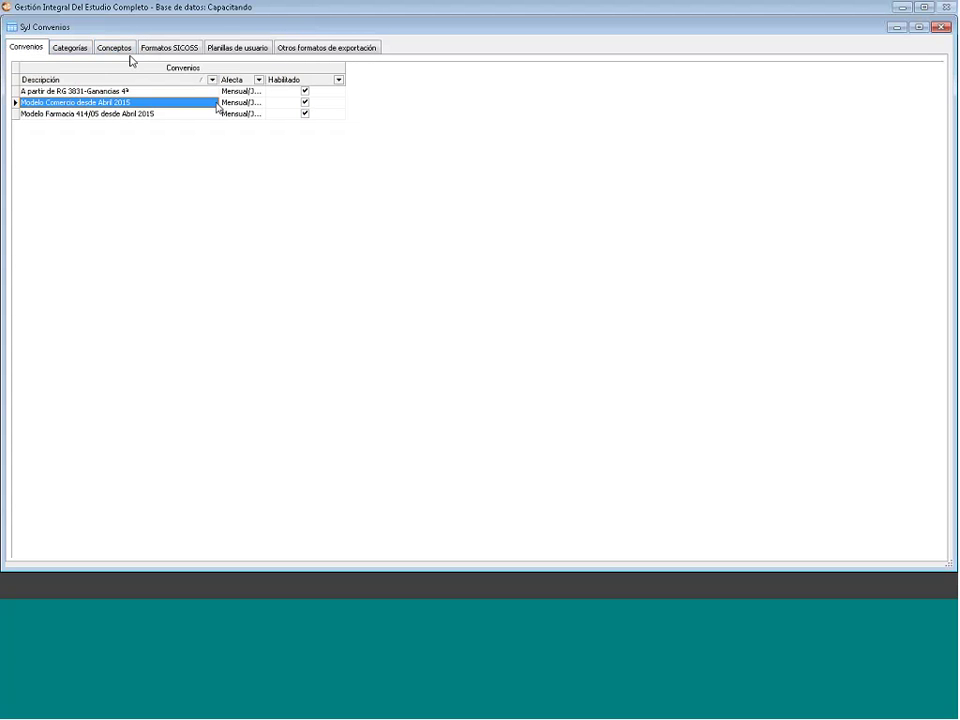
double_click(240, 105)
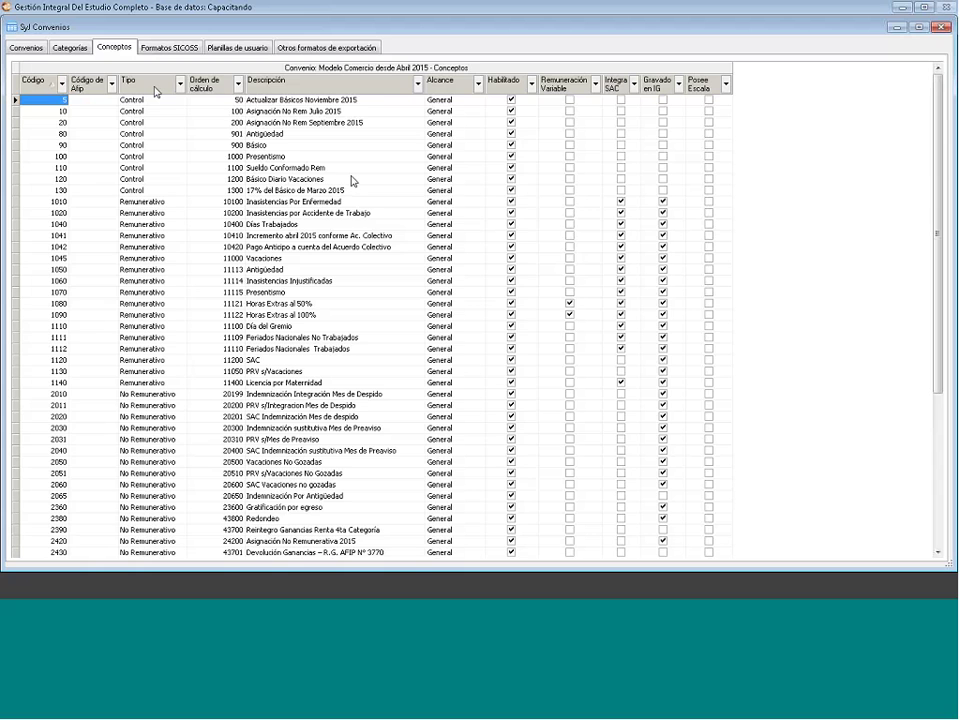
click(27, 47)
Import Modelo Mensual Genérico from the repository by searching 'modelo mensual', and select it
right_click(112, 133)
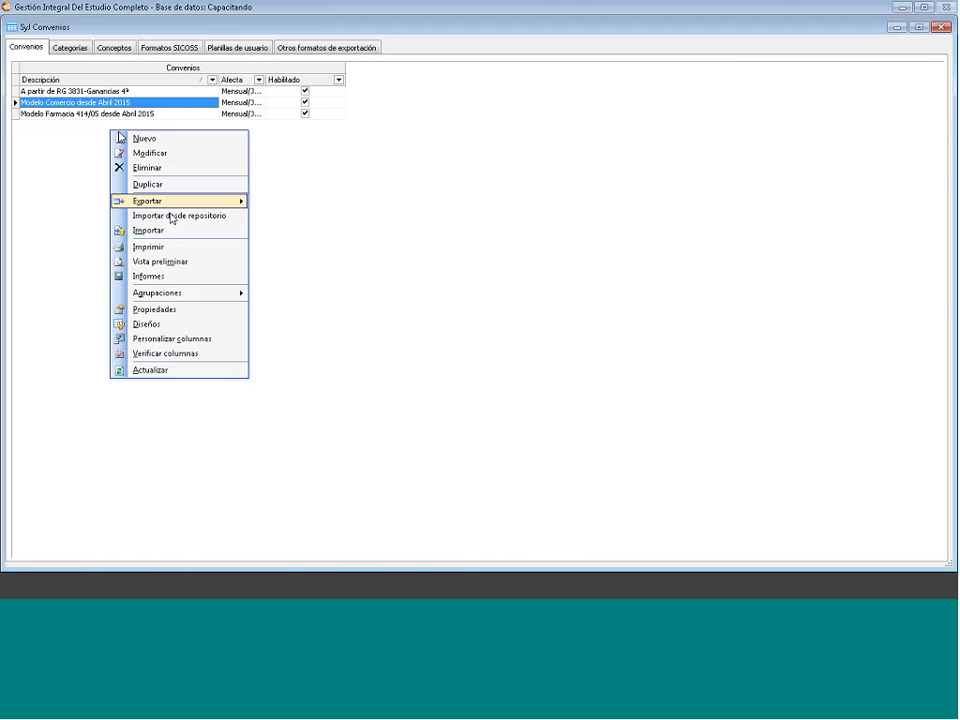
click(176, 218)
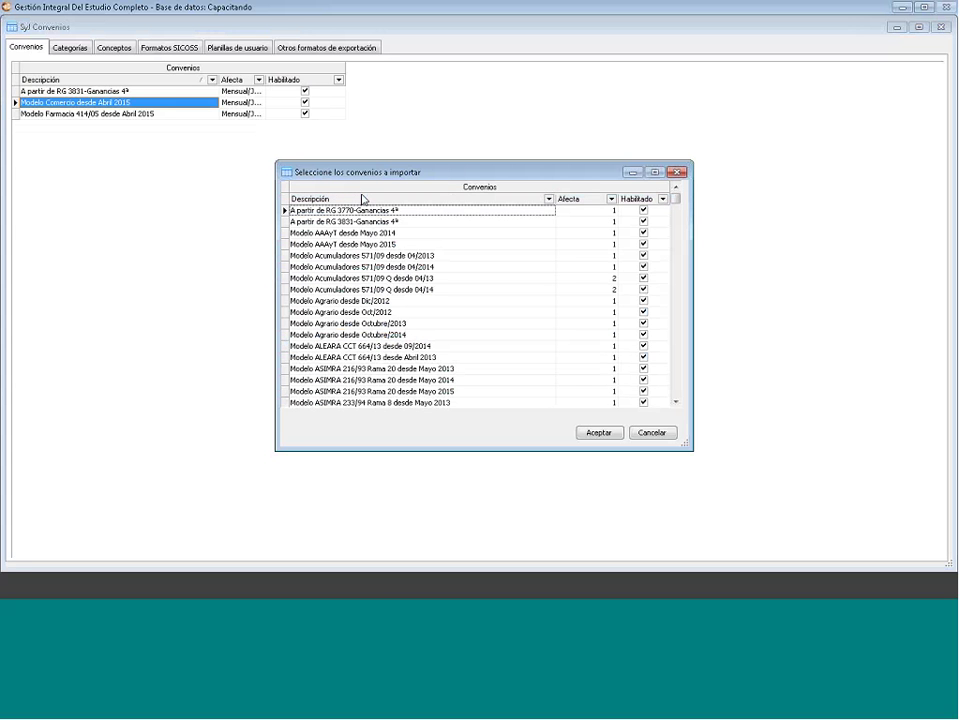
click(385, 290)
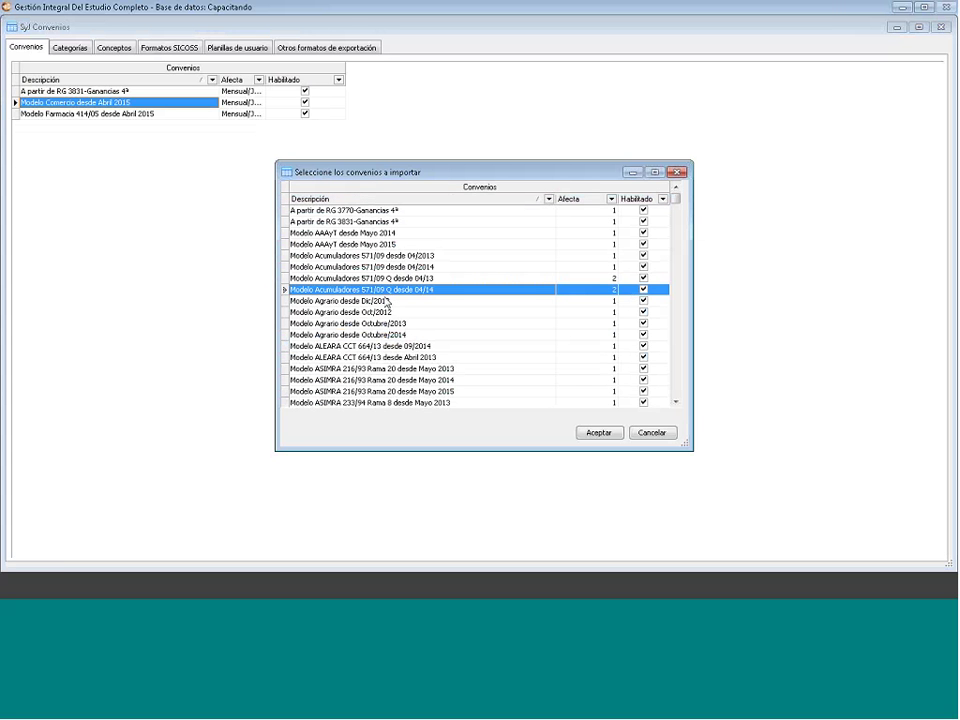
text(modelo mensual Genérico)
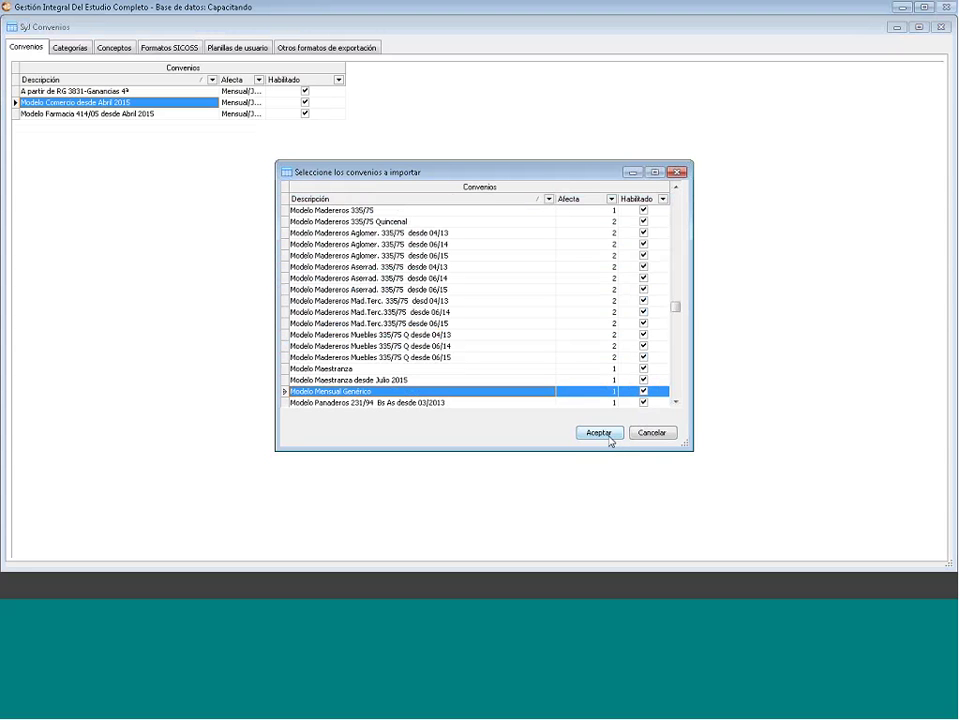
click(611, 438)
click(80, 125)
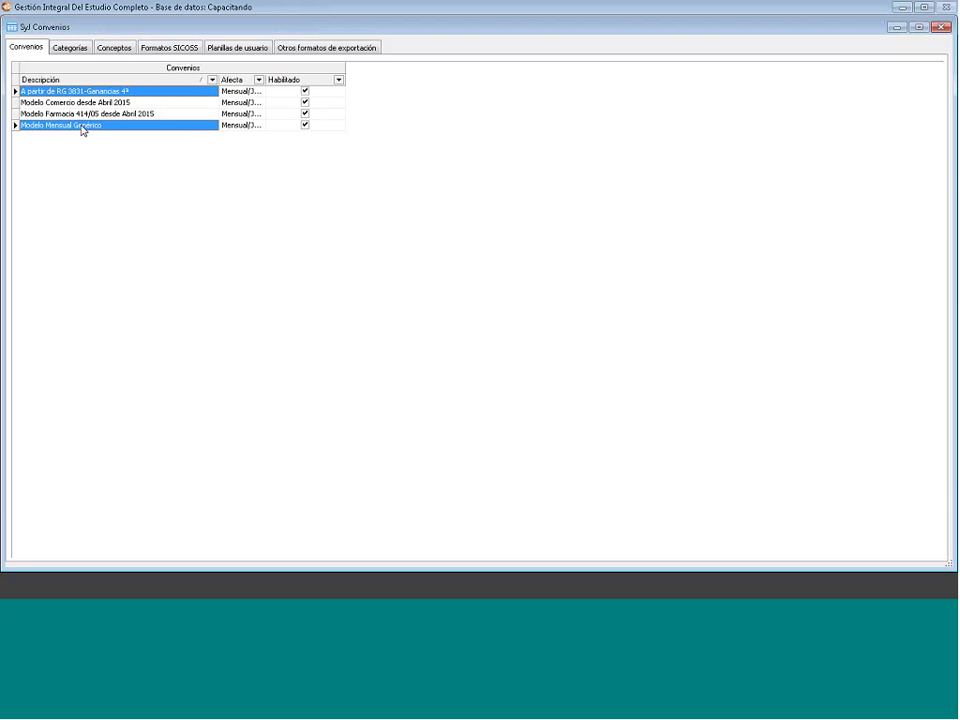
Browse Modelo Mensual Genérico's concepts such as Vacaciones and Licencia por Mudanza, then return to convenios
click(111, 52)
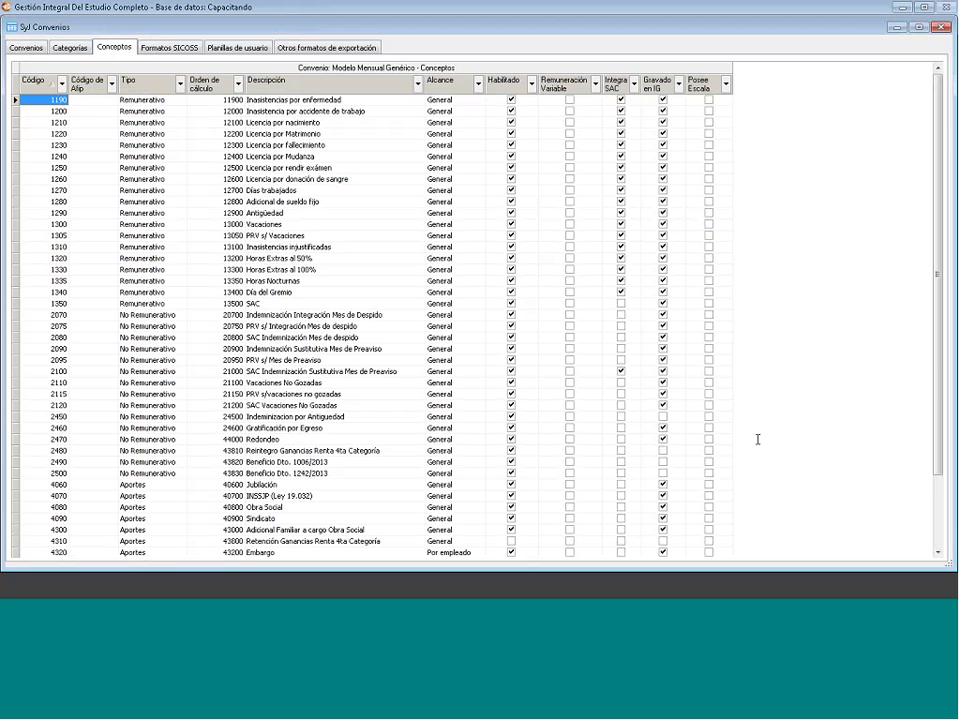
click(310, 224)
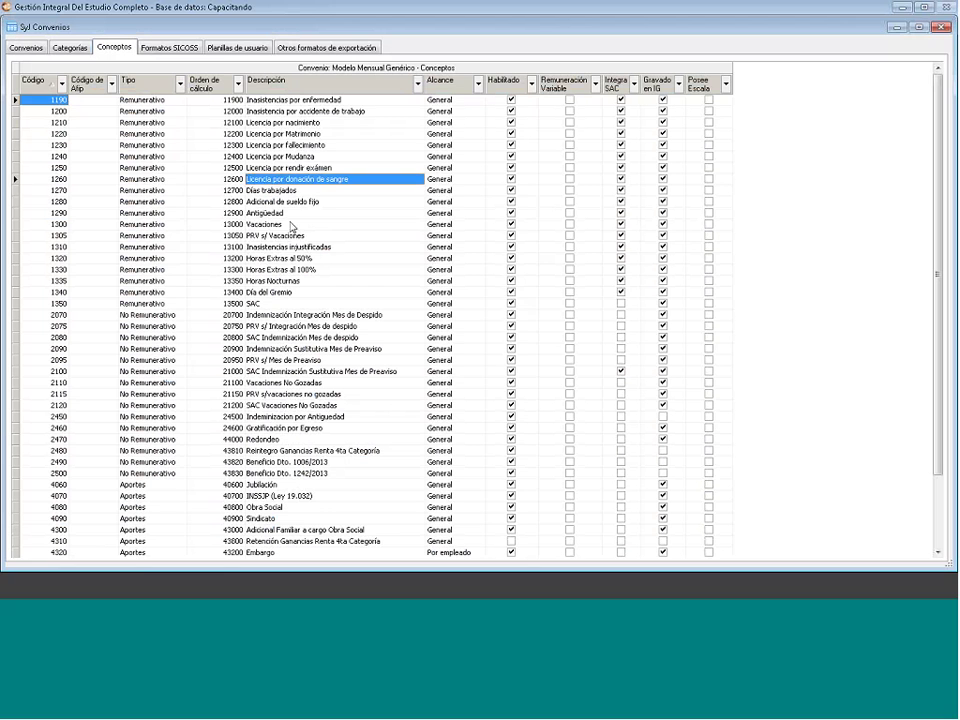
click(281, 157)
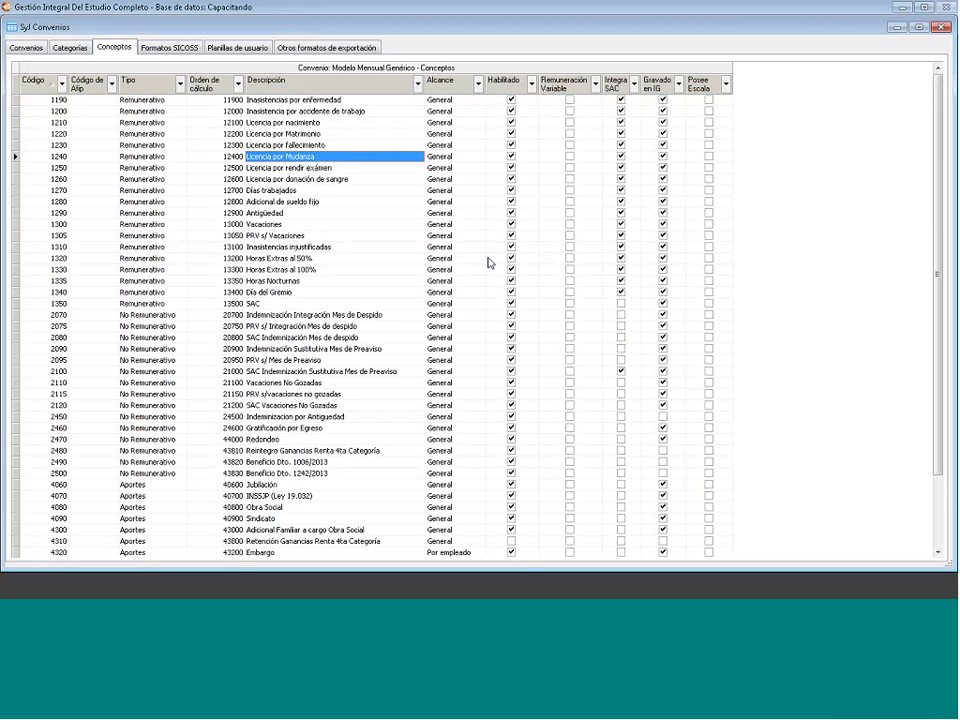
click(30, 48)
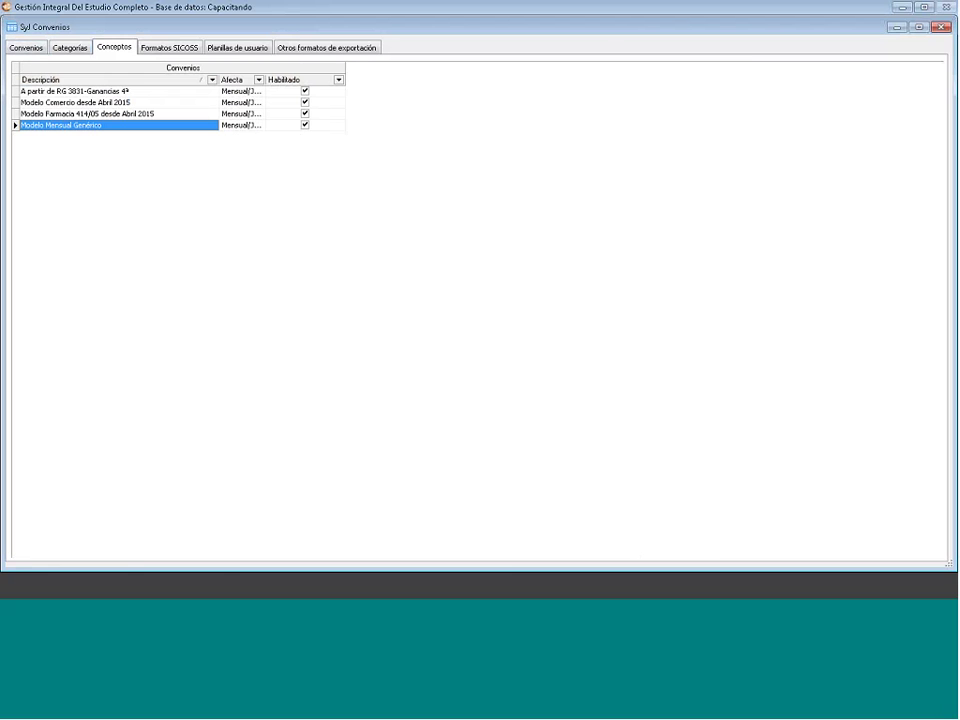
Create a new Mensual/Jornal convenio named 'Fuera de convenio' and show its empty Categorías list
right_click(130, 152)
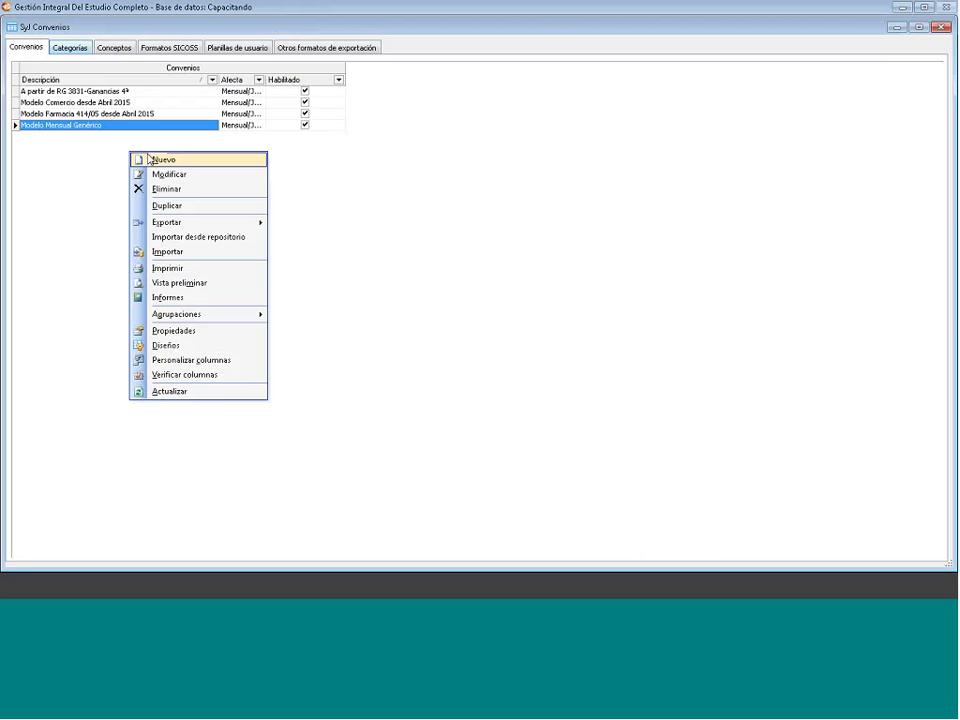
click(149, 159)
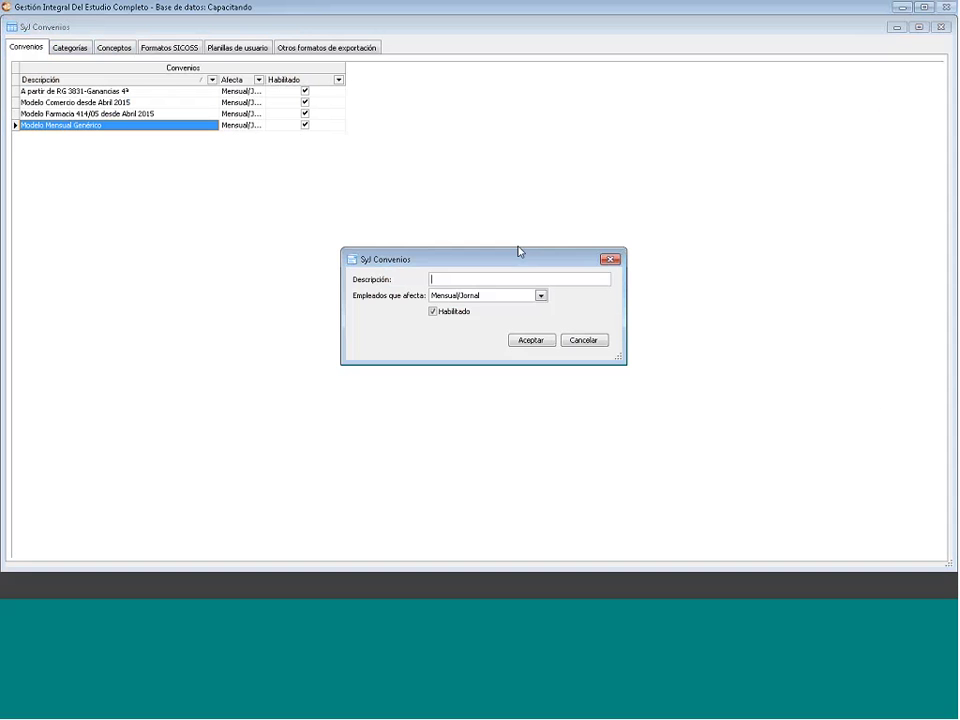
text(Fuera de convenio)
click(541, 297)
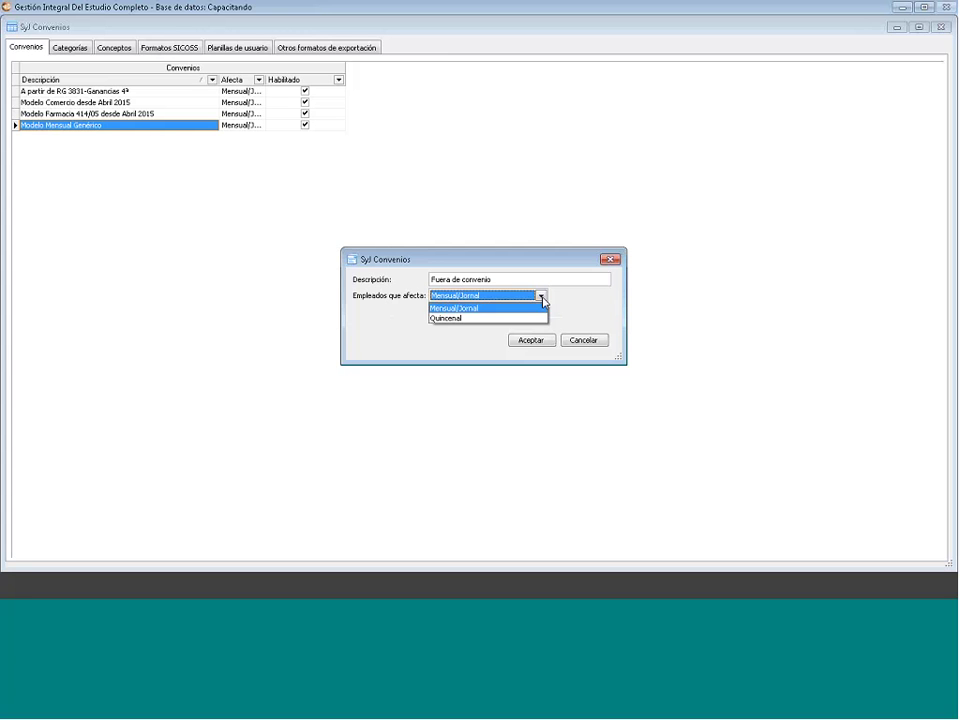
click(491, 299)
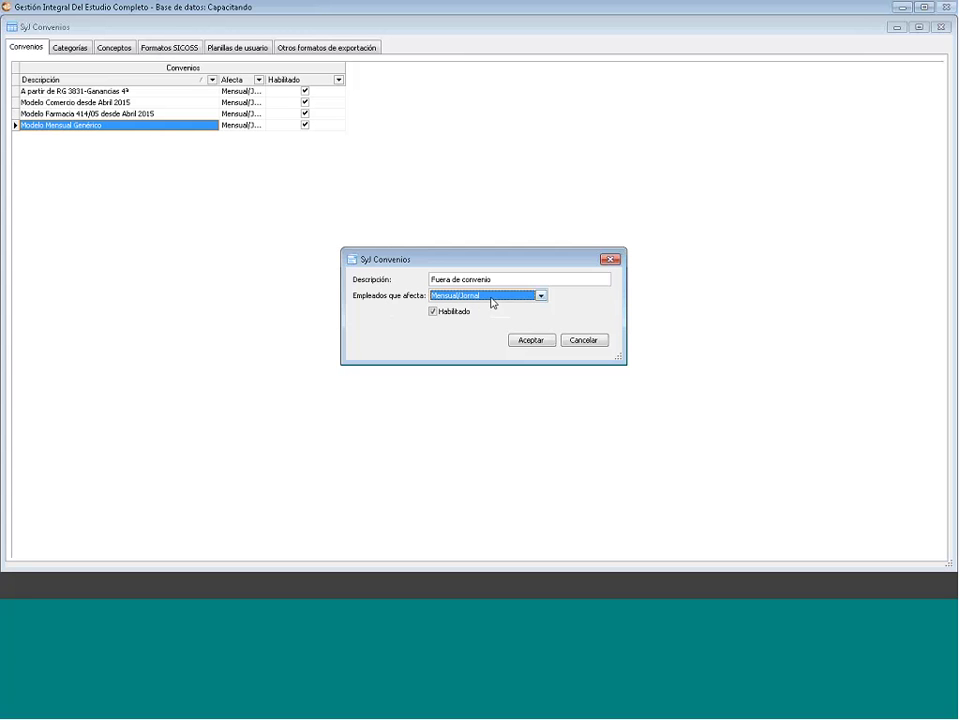
click(531, 341)
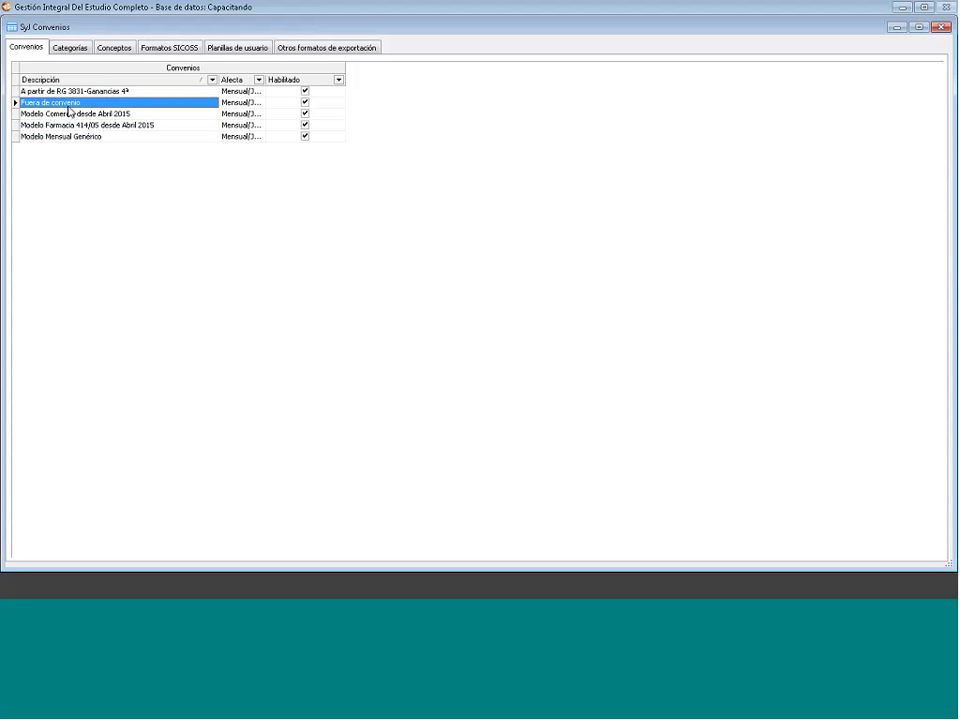
click(72, 50)
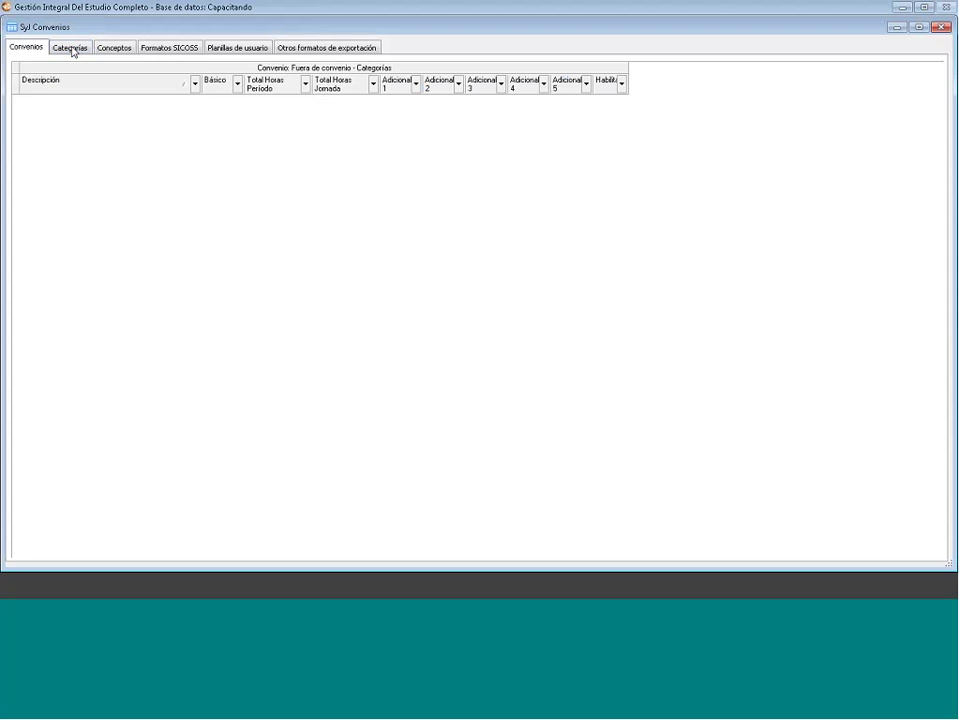
right_click(141, 121)
Add category 'Gerente' with básico 10000, 200 total monthly hours and 8 hours per jornada
click(160, 129)
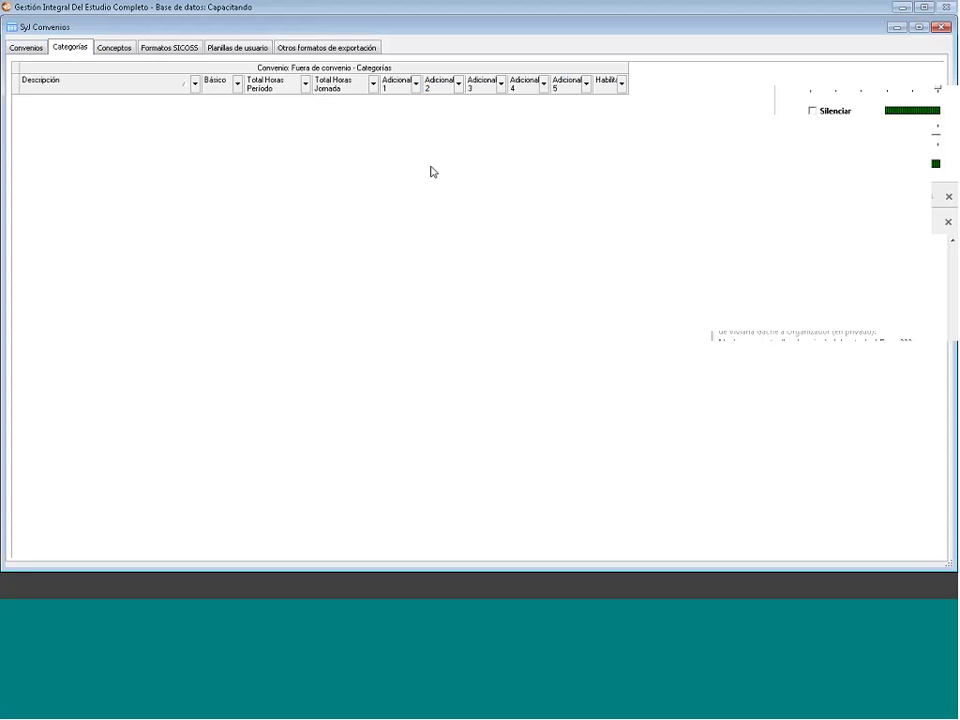
text(Ge)
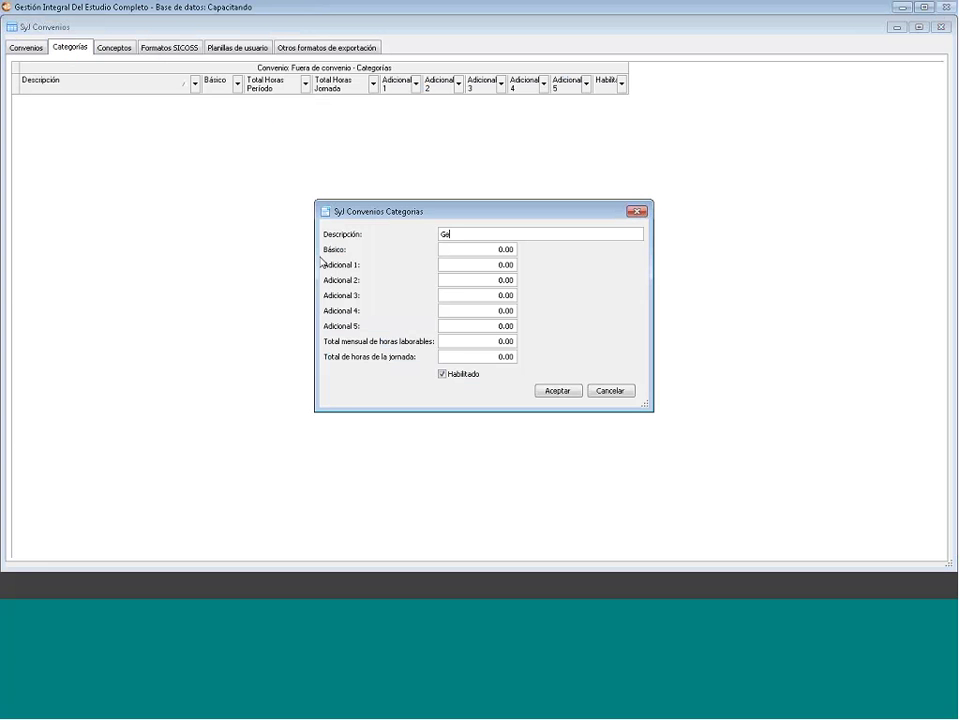
text(rente)
key(Tab)
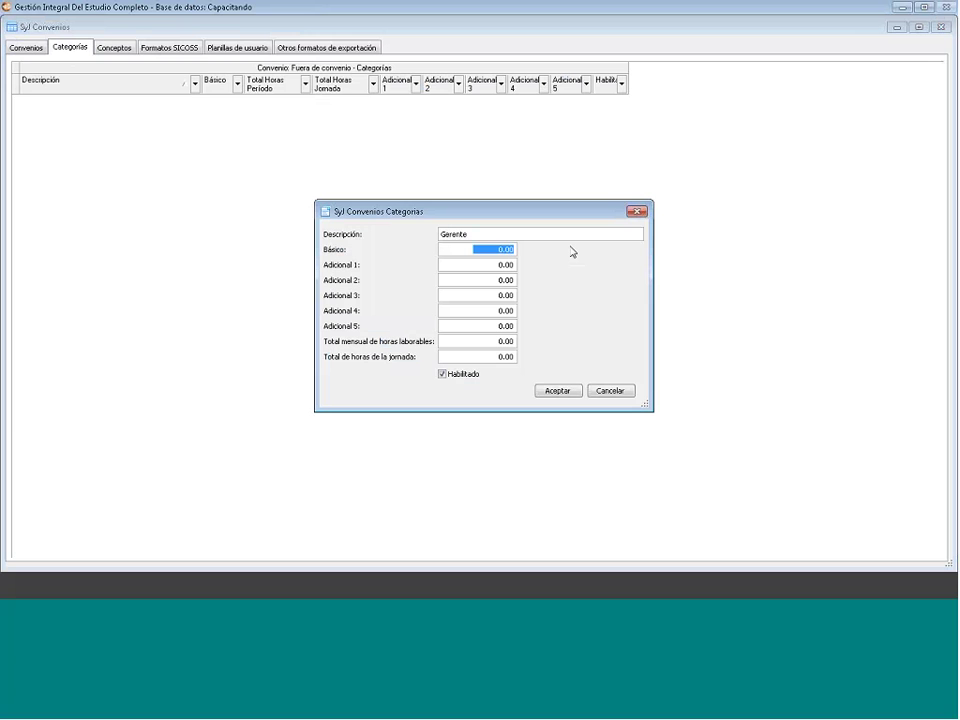
text(10000 .)
key(Tab)
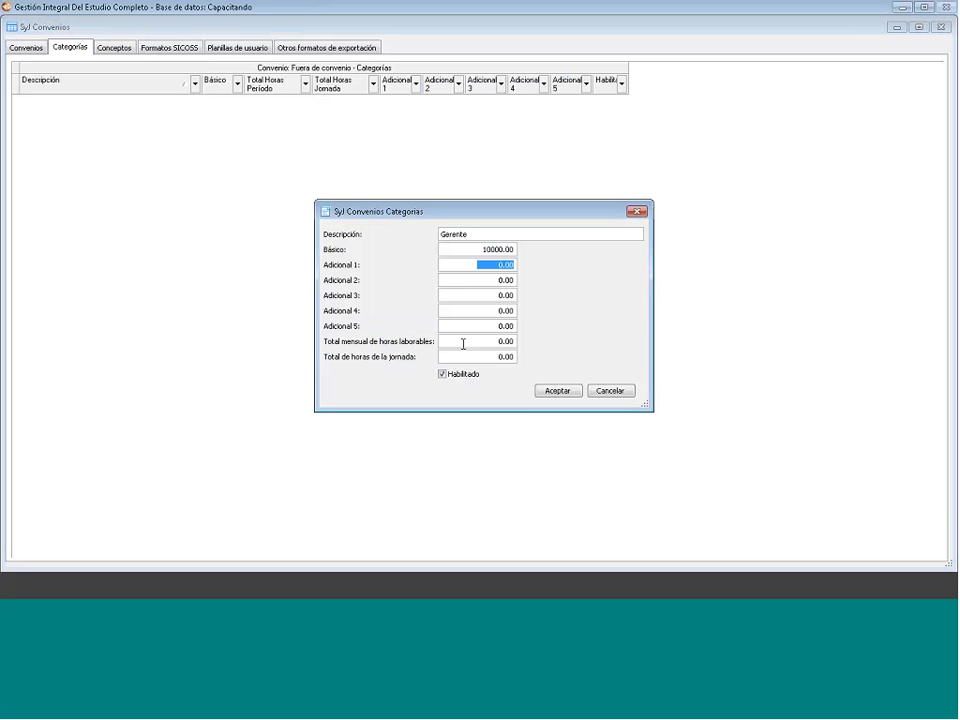
drag(465, 343, 557, 341)
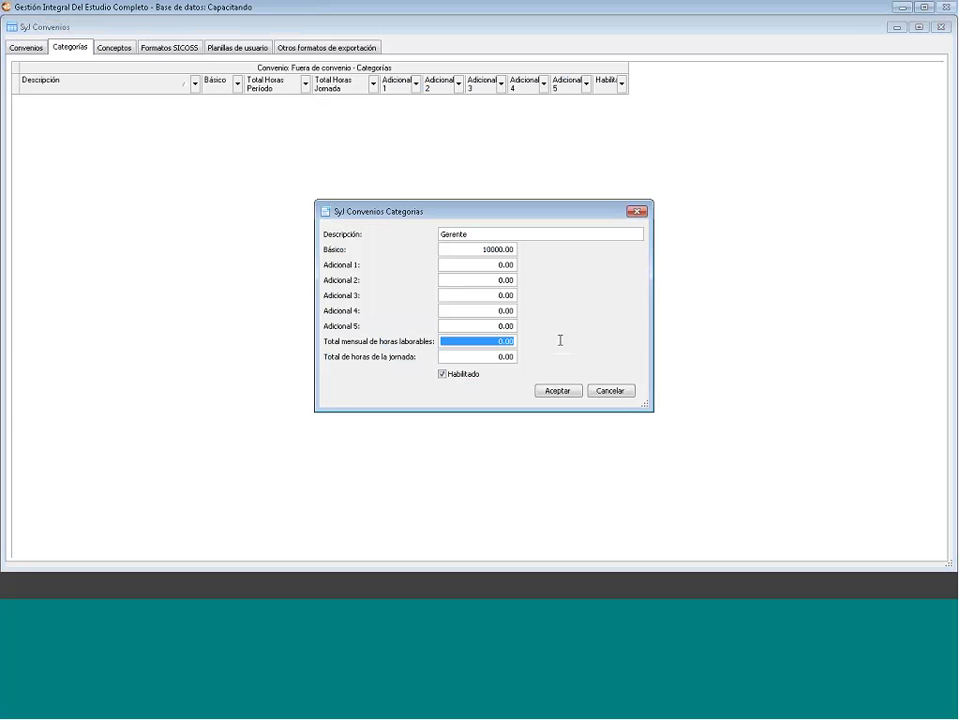
text(200 .)
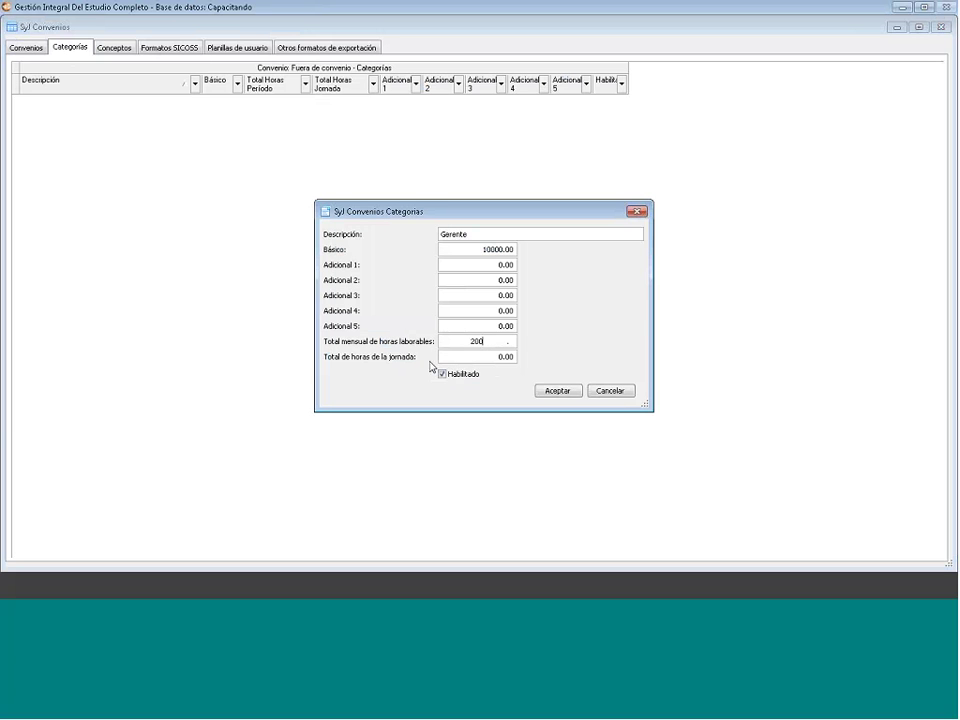
click(470, 354)
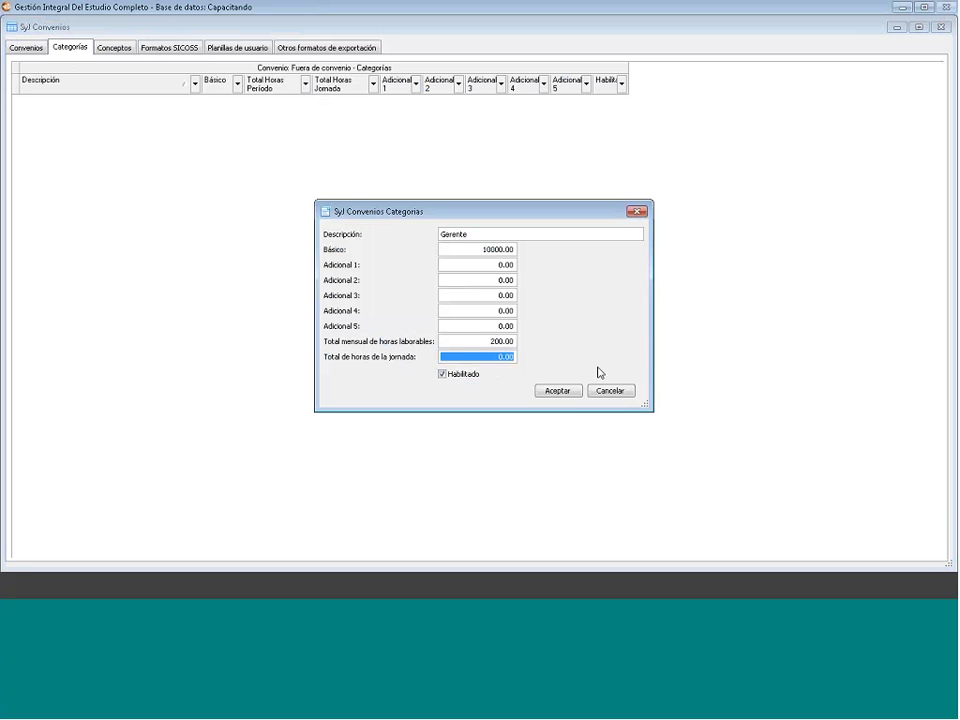
text(8 .)
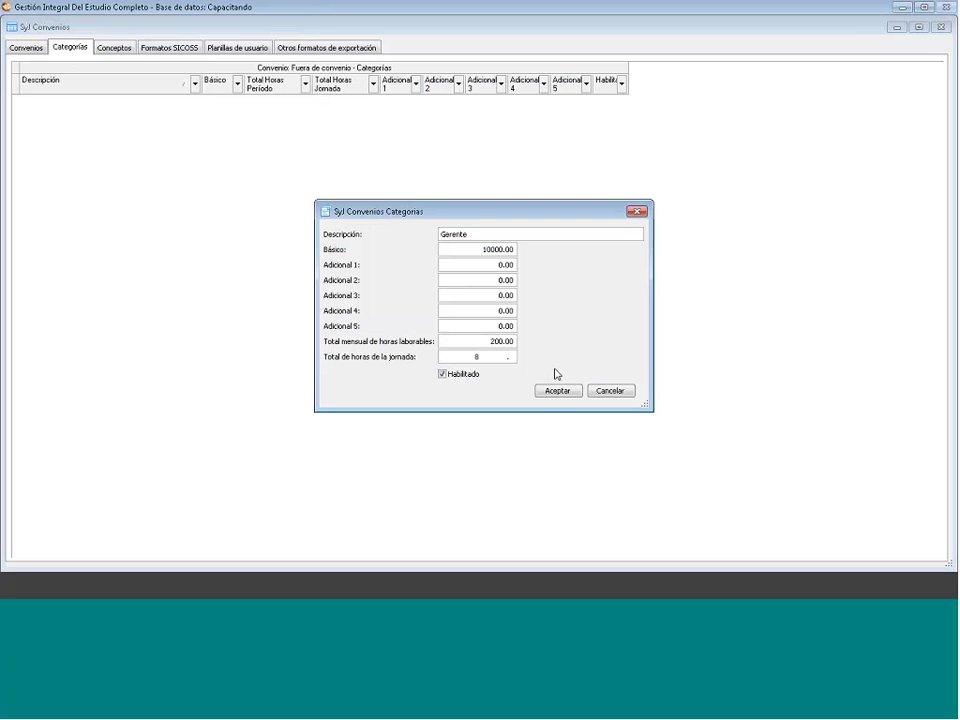
key(Tab)
click(557, 391)
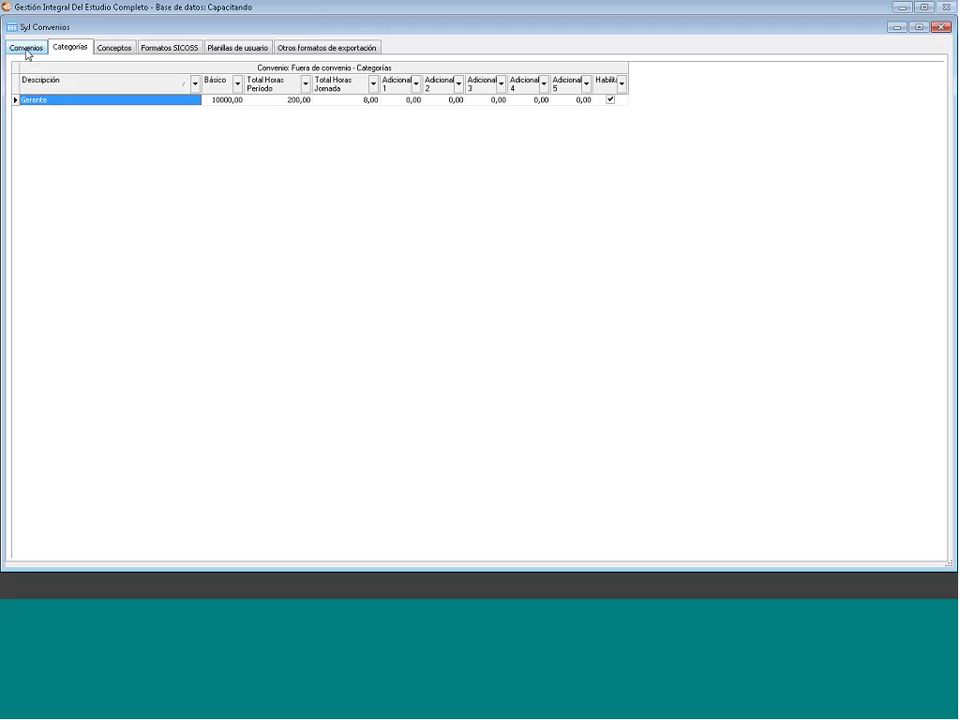
Start a new Fuera de convenio concept with the description 'Sueldo basico'
click(114, 49)
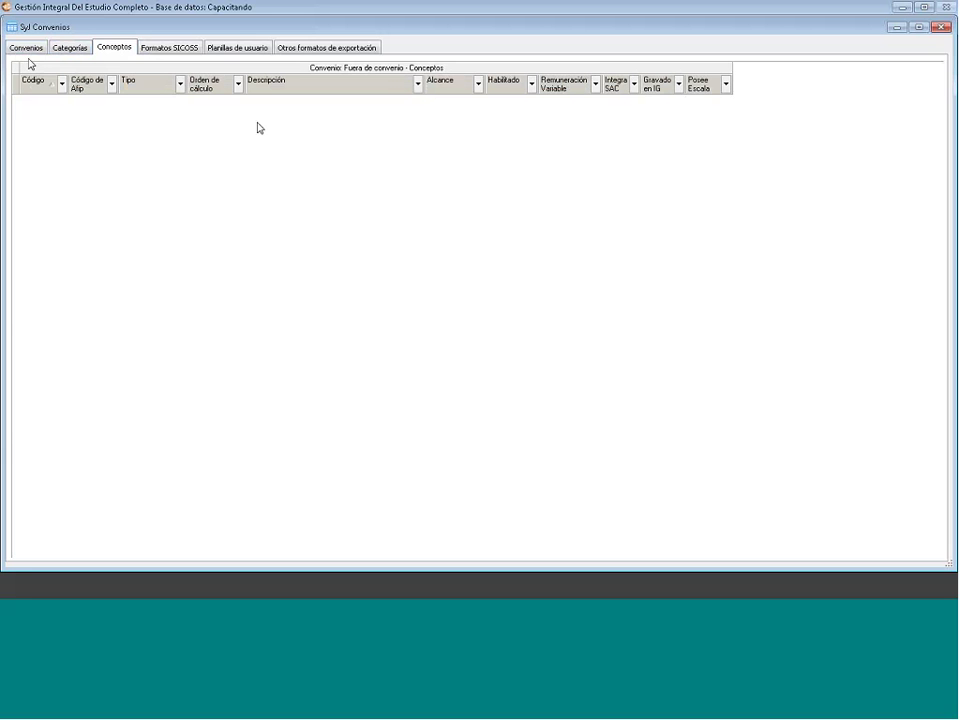
right_click(165, 139)
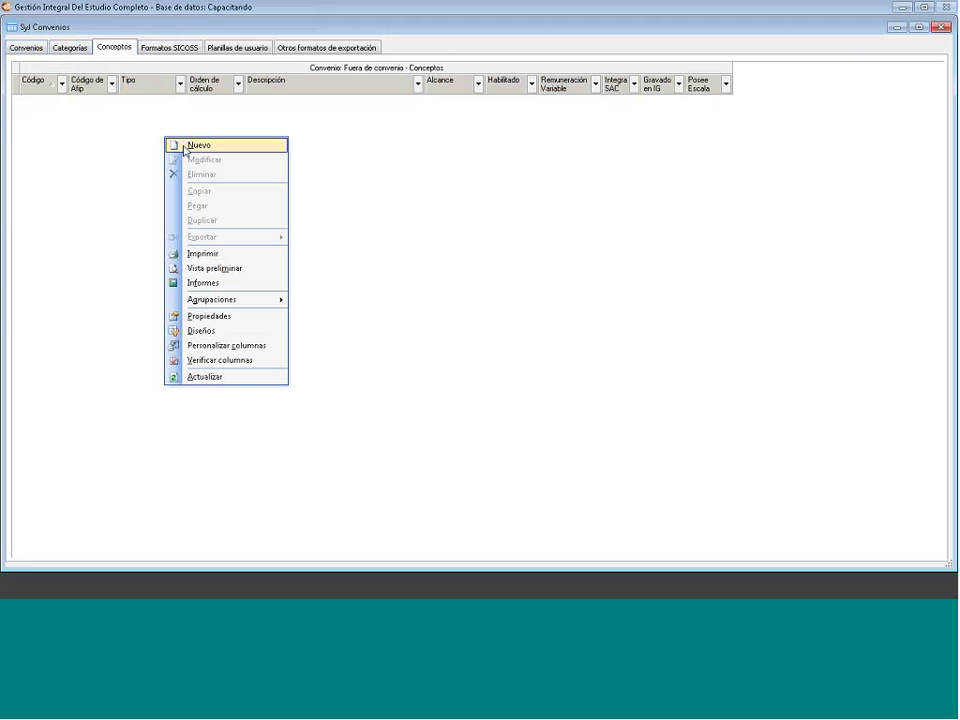
click(184, 146)
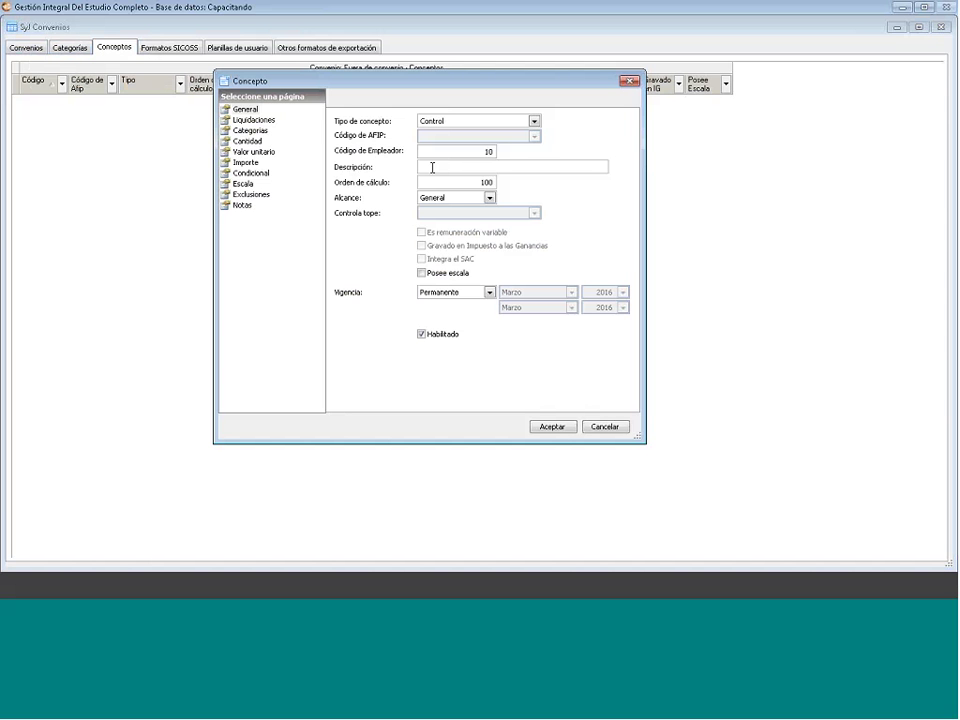
click(432, 167)
text(Sueldo ba)
text(sico)
Look over the concept's Liquidaciones, Categorías and Valor unitario pages, cancel it, and return to convenios
click(248, 120)
click(249, 130)
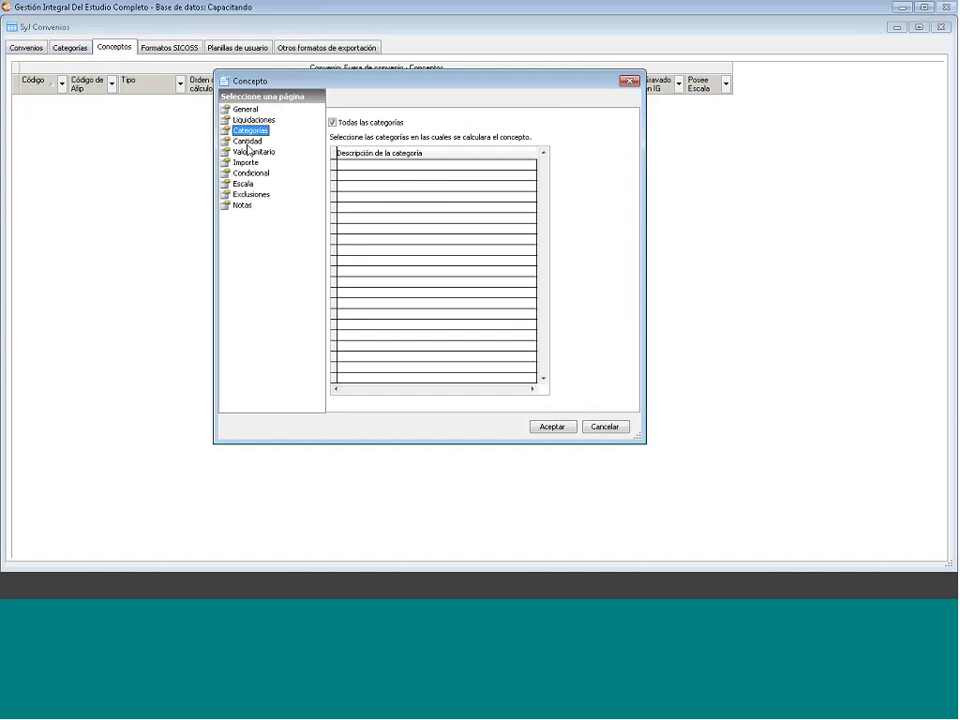
click(253, 152)
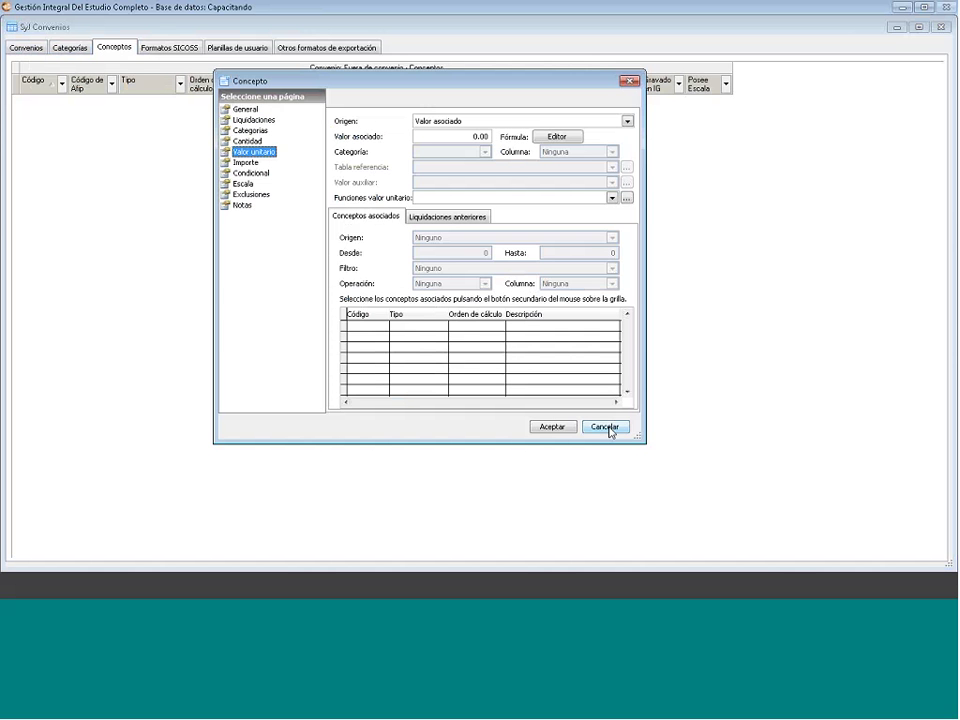
click(606, 427)
click(28, 45)
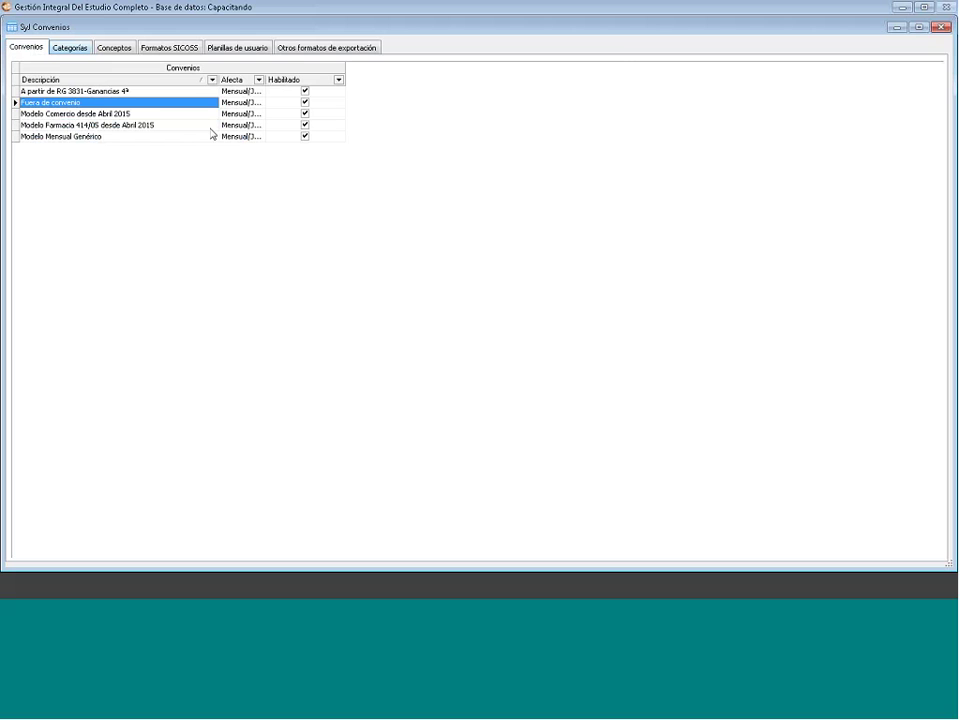
Copy the Días trabajados concept from Modelo Farmacia 414/05 desde Abril 2015
click(80, 113)
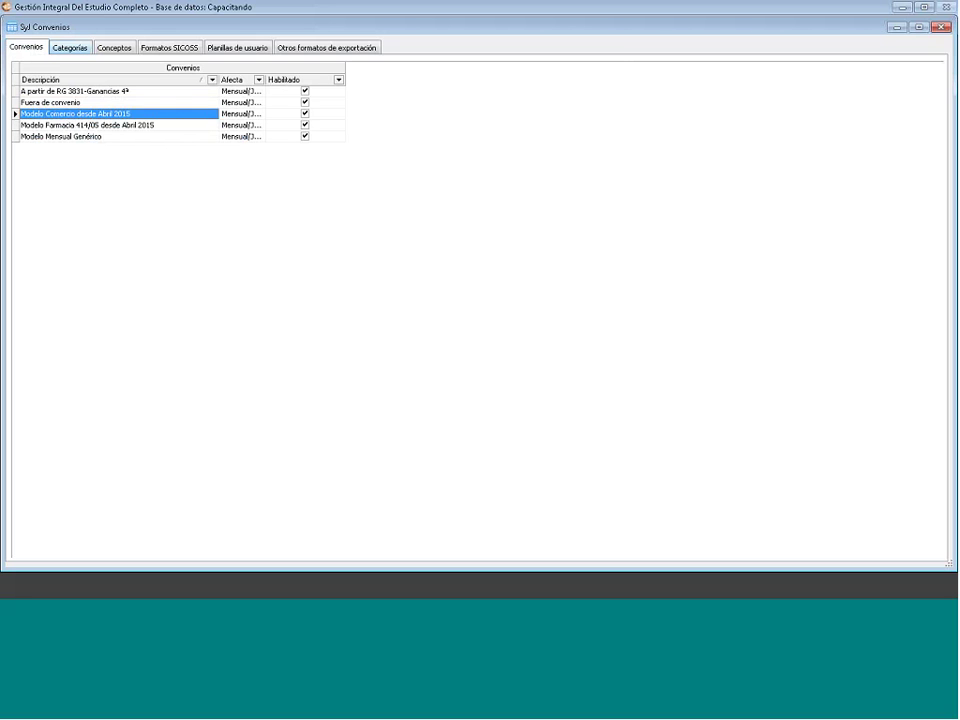
click(80, 124)
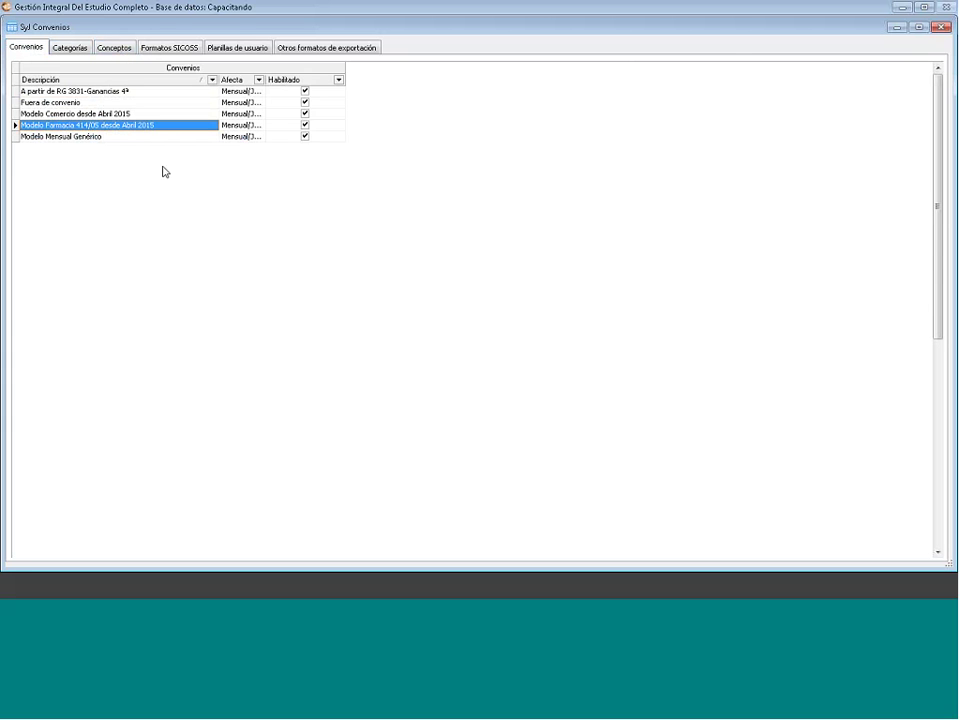
click(114, 47)
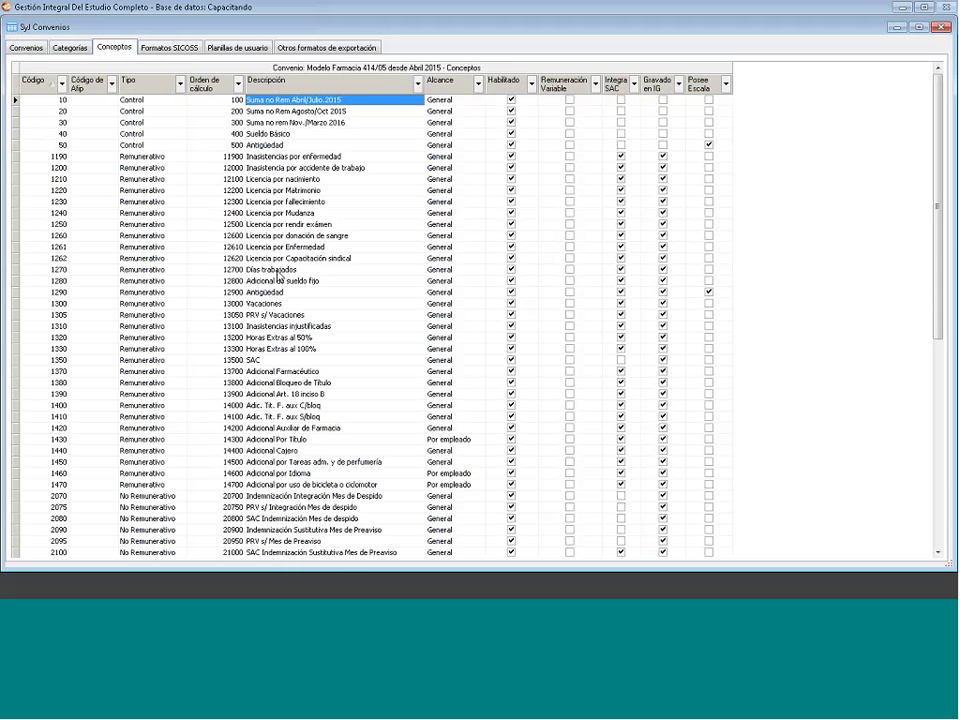
click(280, 270)
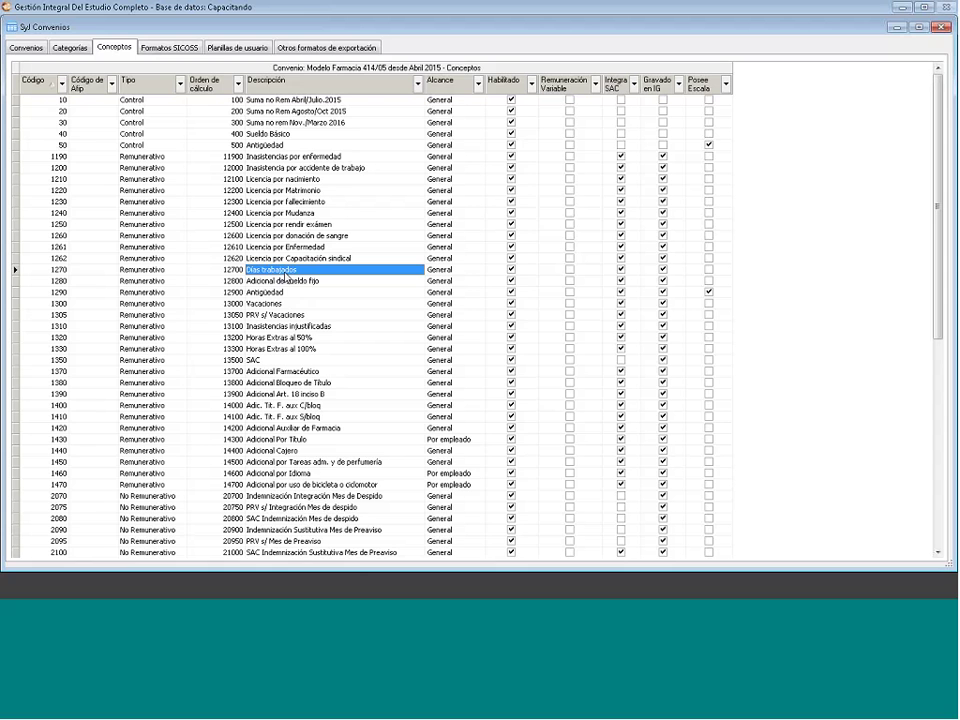
right_click(285, 272)
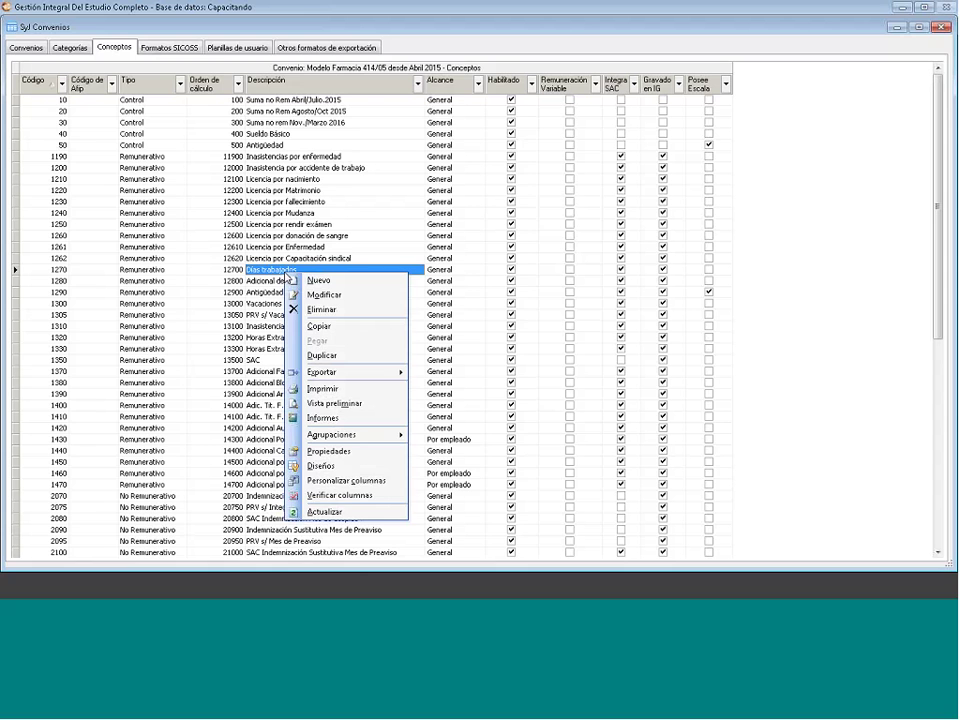
click(317, 327)
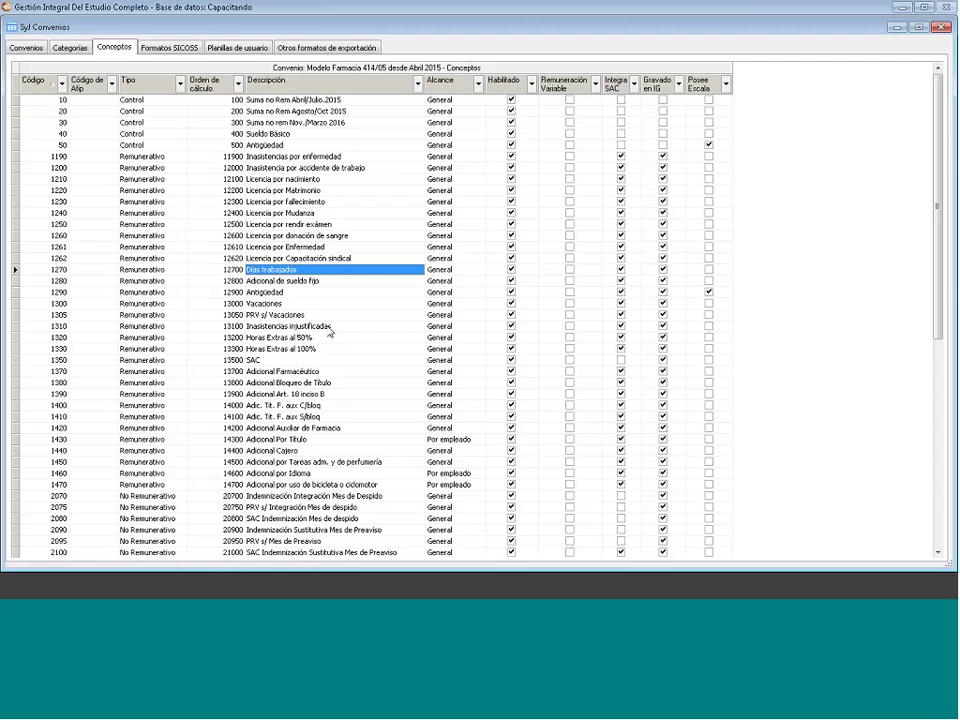
Paste Días trabajados into the Fuera de convenio concepts list
click(31, 50)
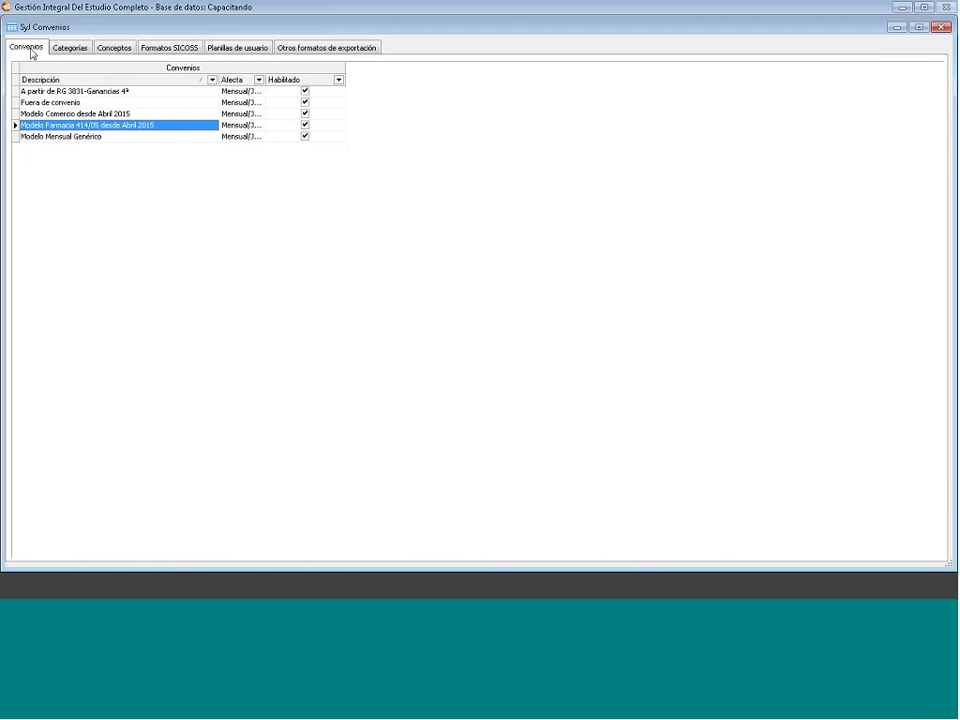
click(45, 103)
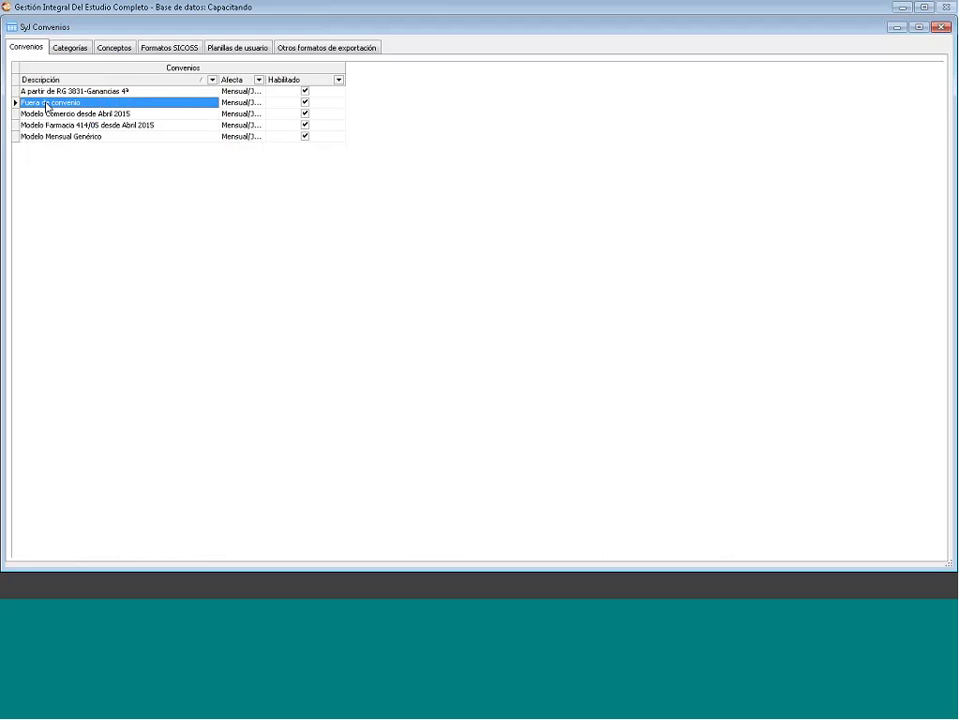
click(111, 50)
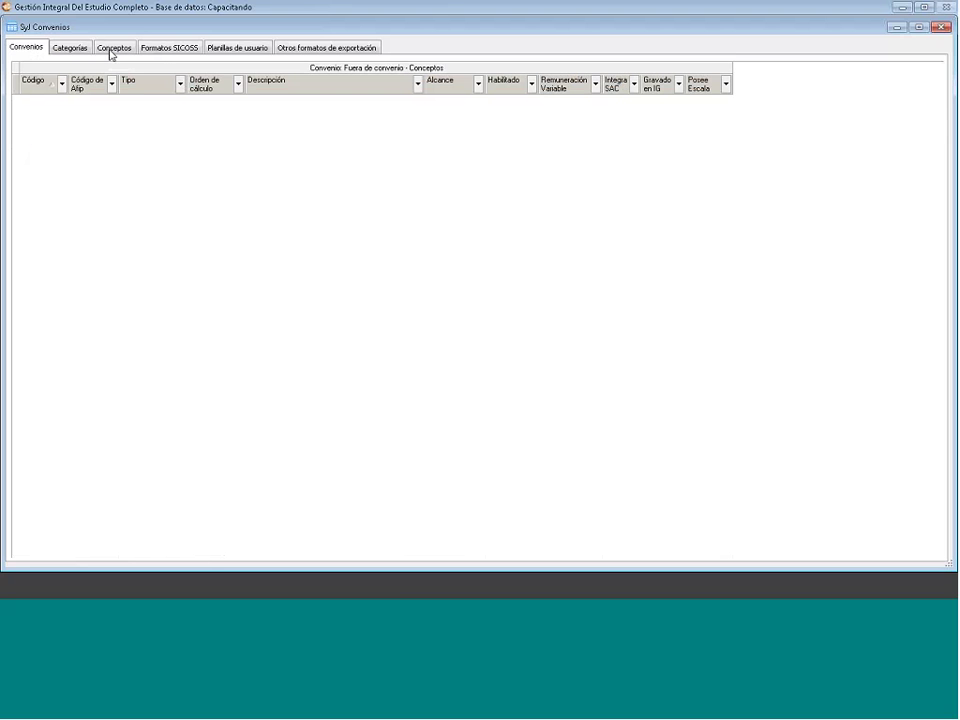
right_click(139, 107)
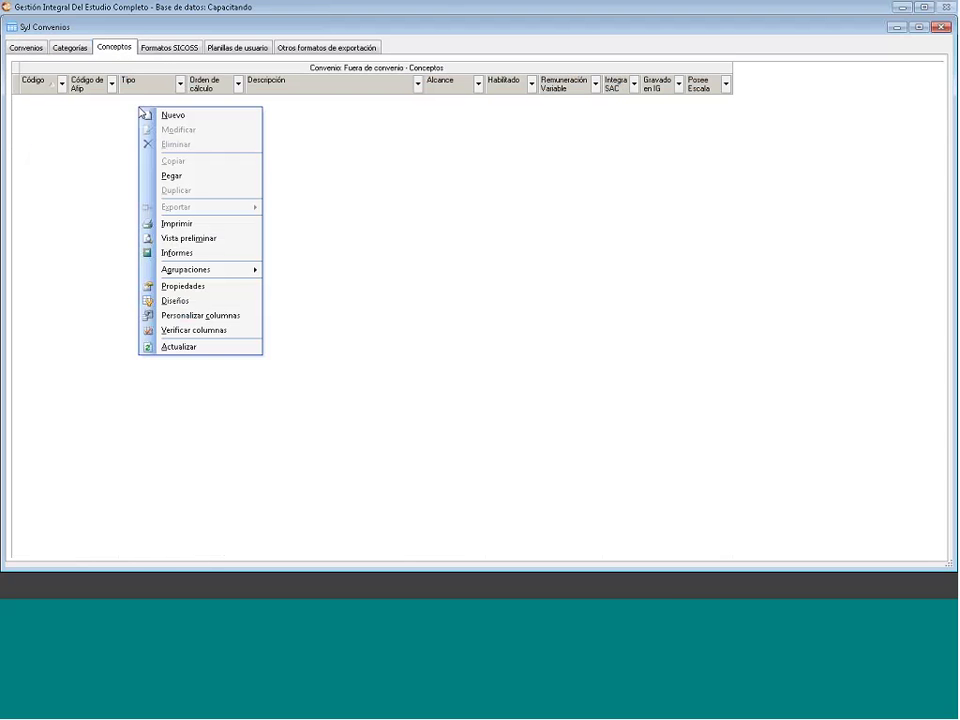
click(172, 176)
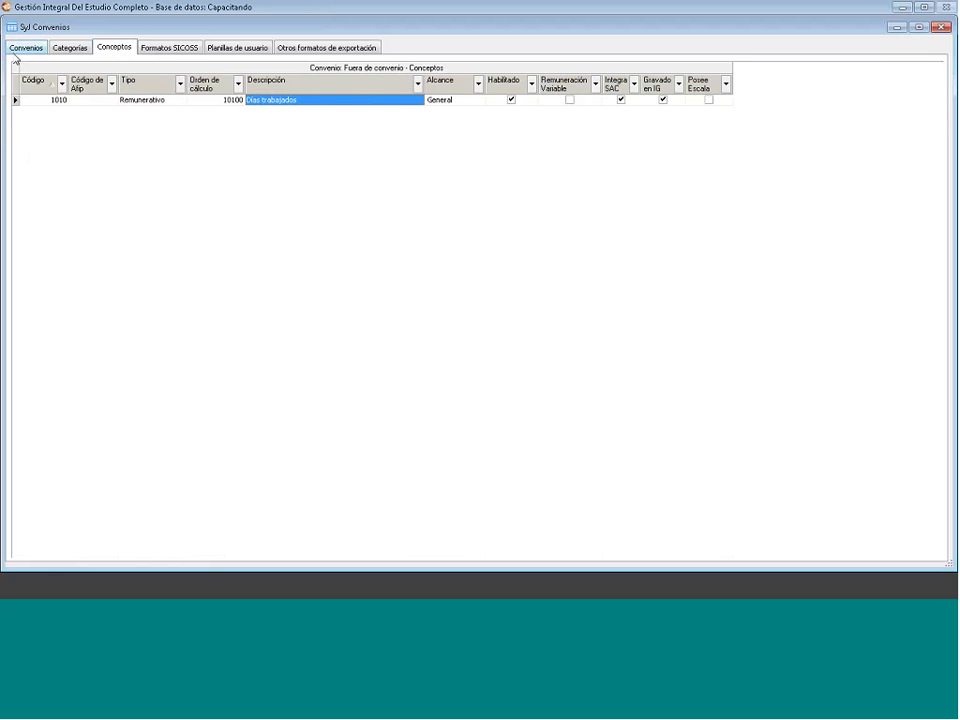
Check Fuera de convenio's Categorías, then close the SyJ Convenios window
click(12, 46)
click(56, 44)
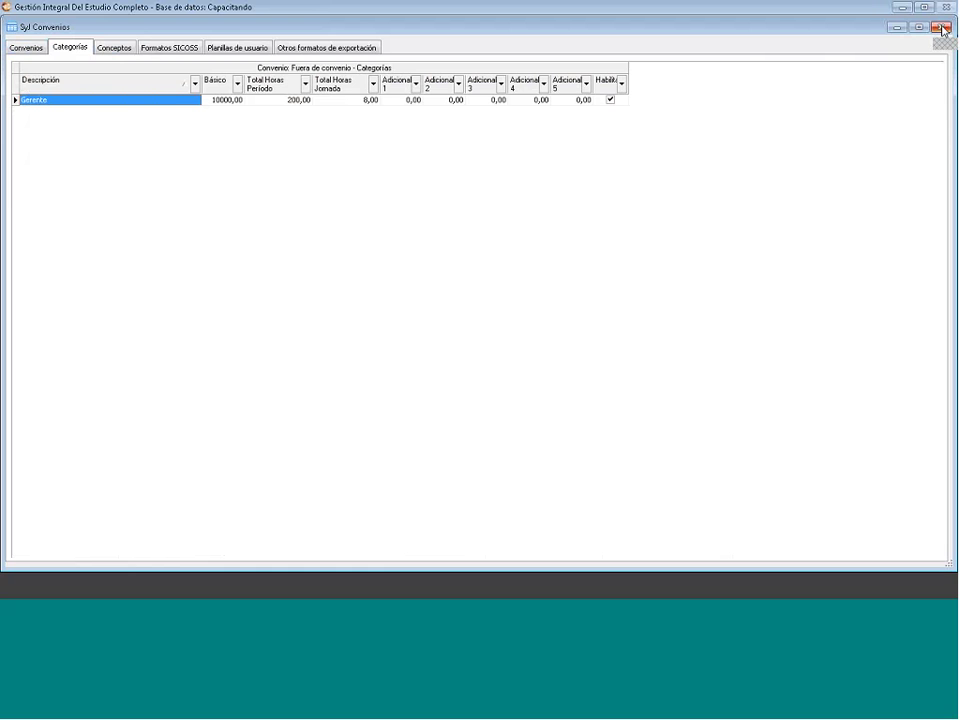
click(942, 28)
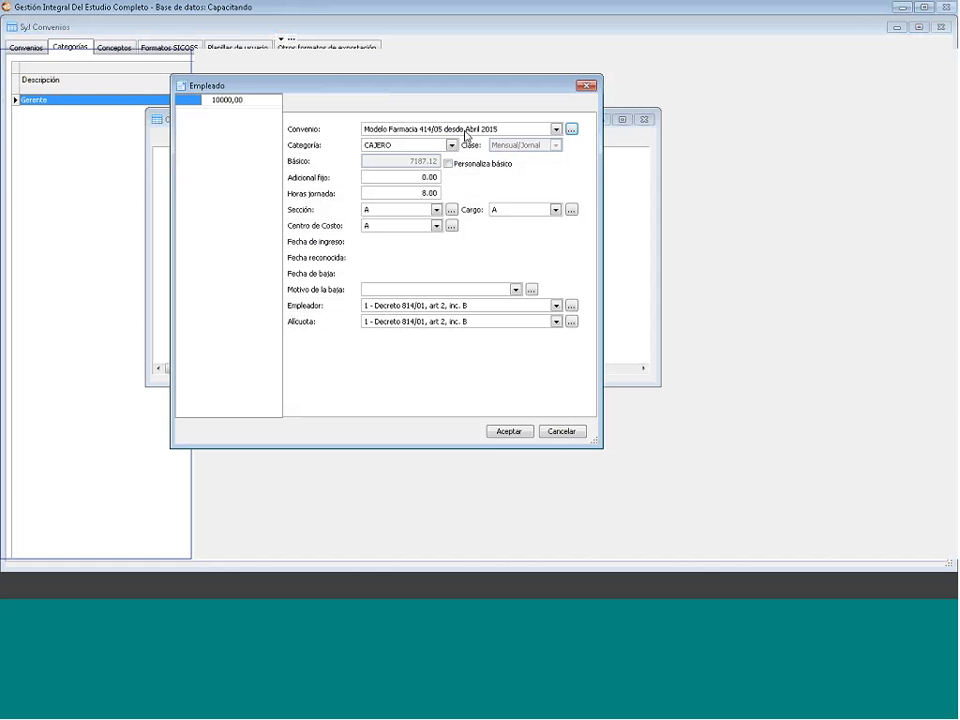
Put the employee on Fuera de convenio with a personalised básico of 50000
click(465, 130)
click(410, 140)
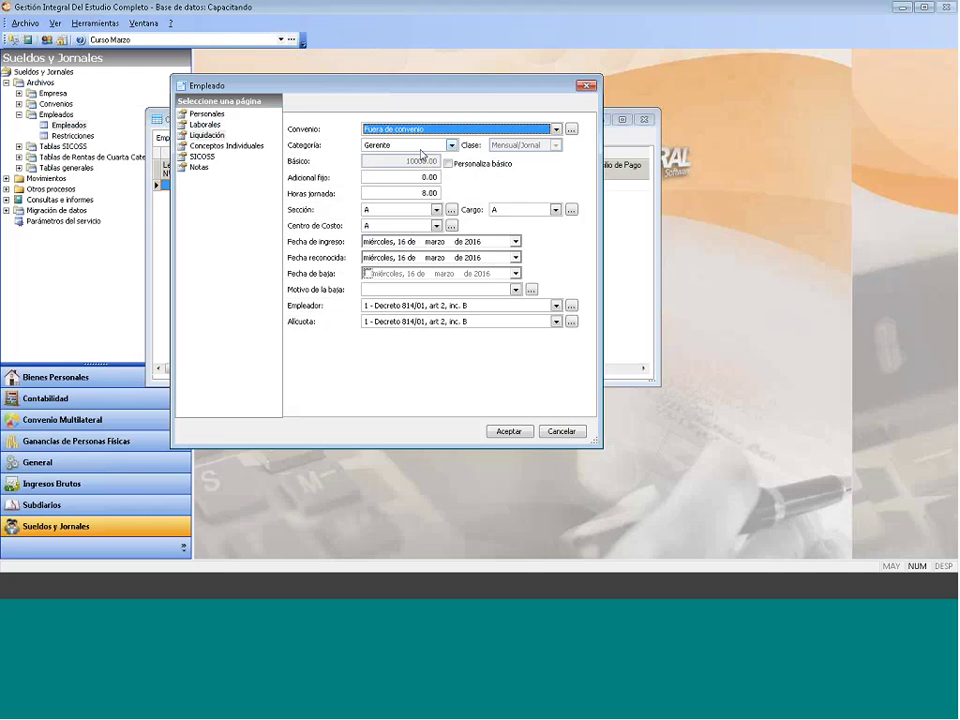
key(Tab)
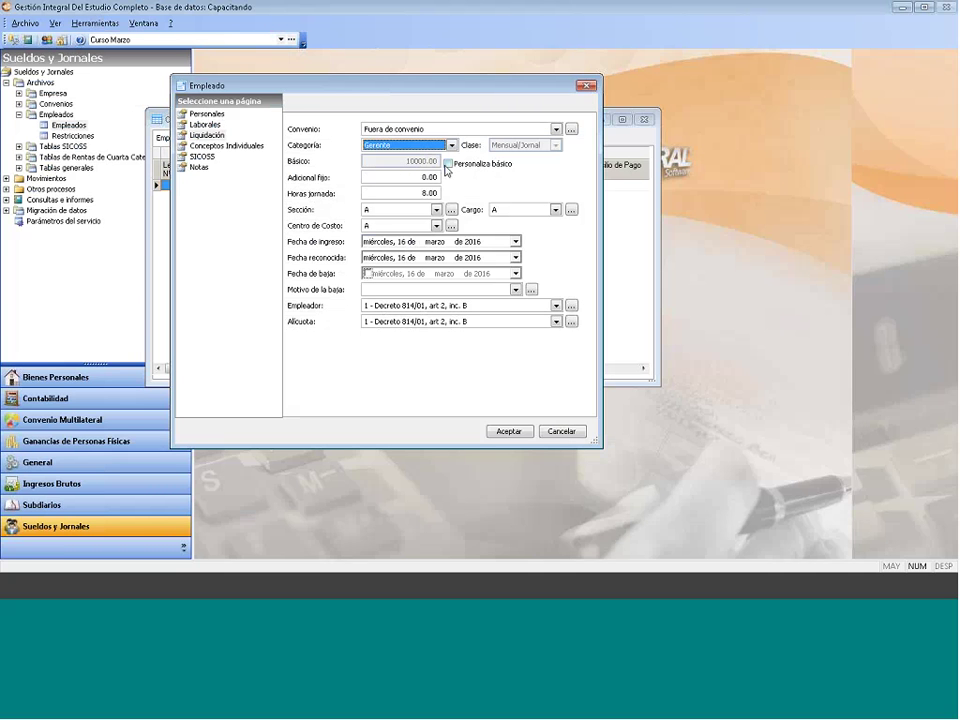
click(447, 164)
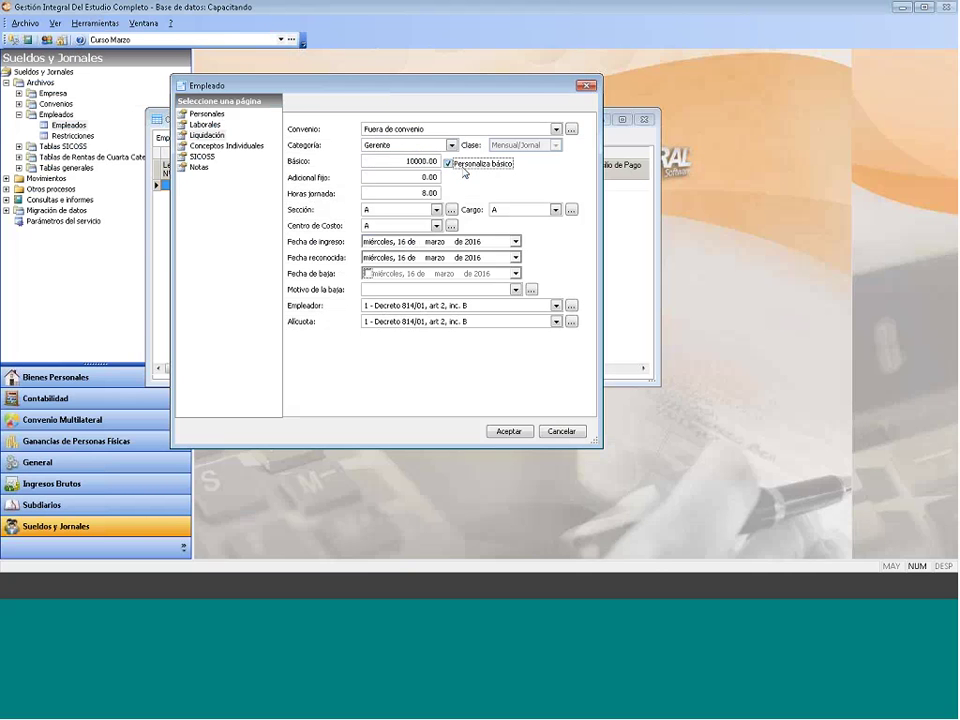
double_click(420, 160)
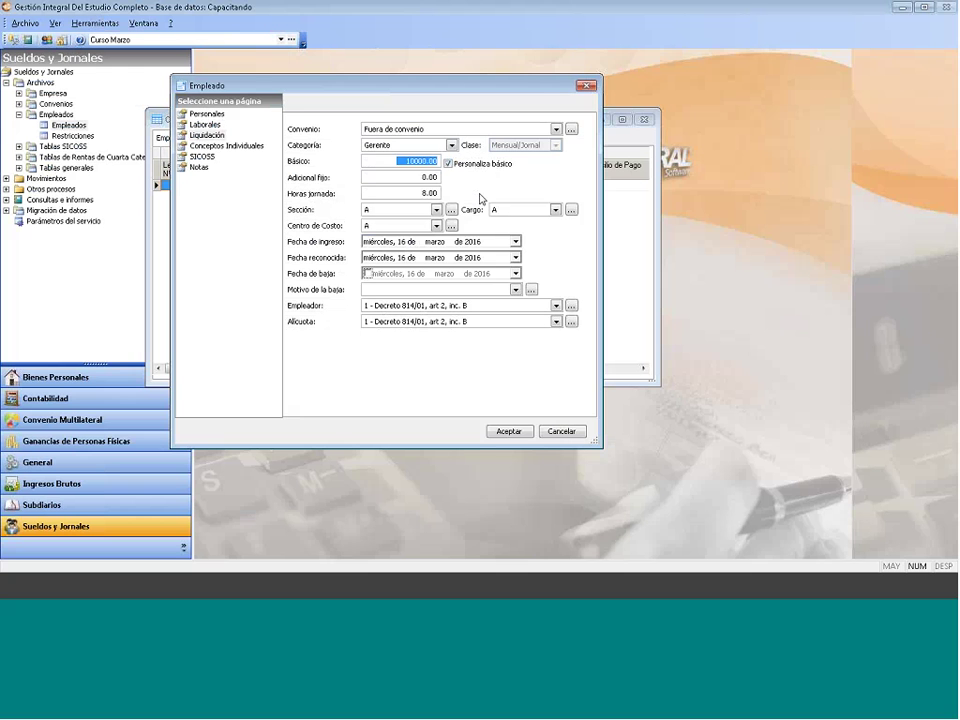
text(5)
text(000)
text(0)
Switch to Modelo Farmacia 414/05 with computed básico and FARMACEUTICO DIRECTOR TECNICO category, then open convenios
click(556, 129)
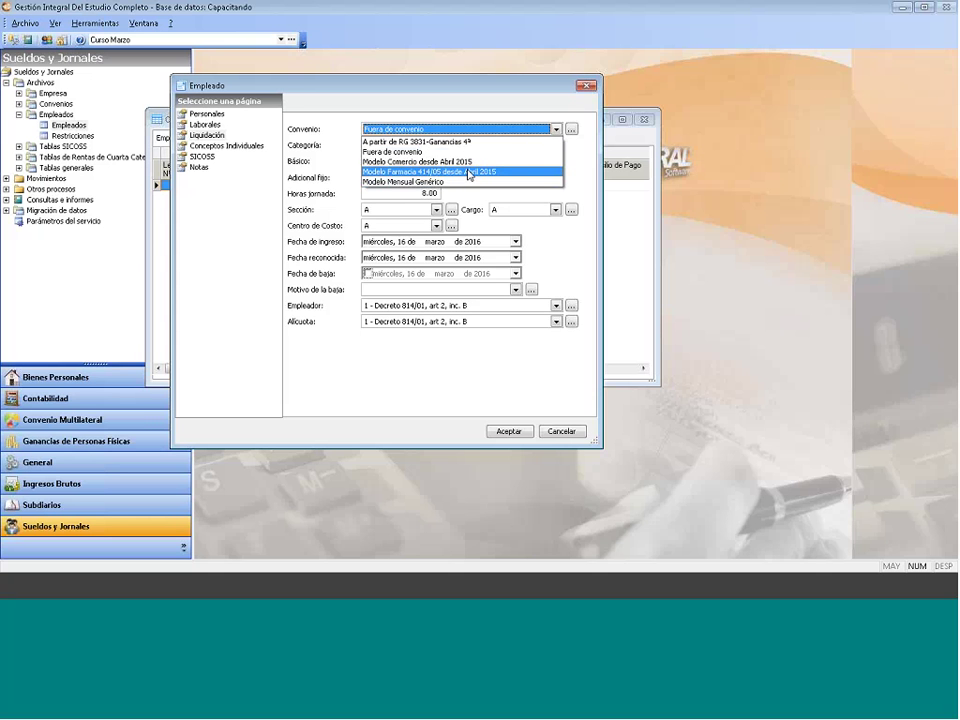
click(468, 172)
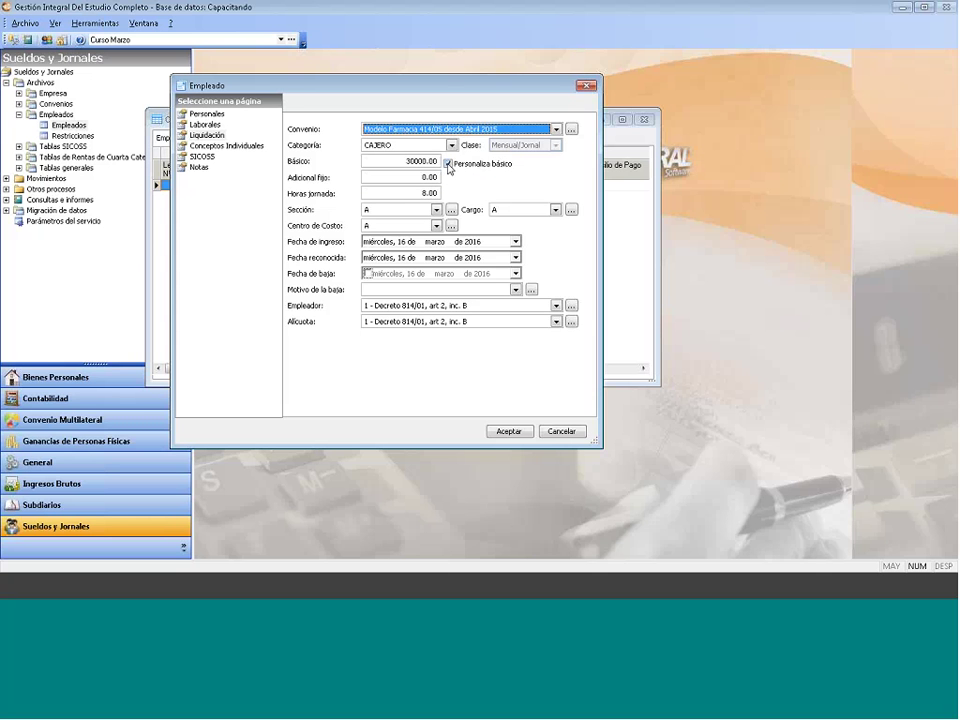
click(448, 164)
click(448, 164)
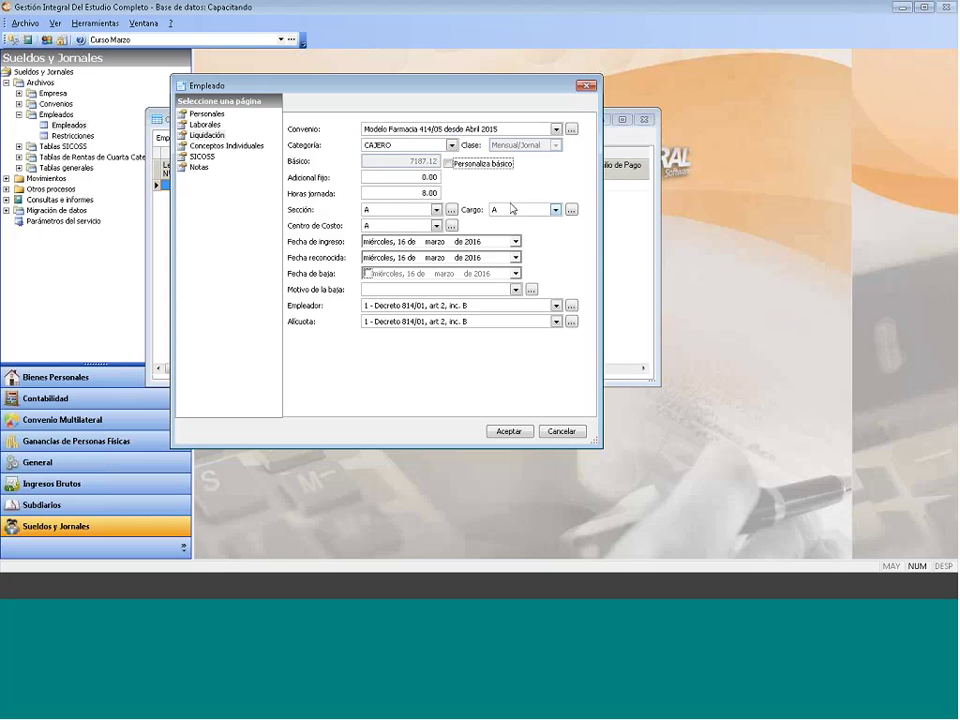
click(440, 146)
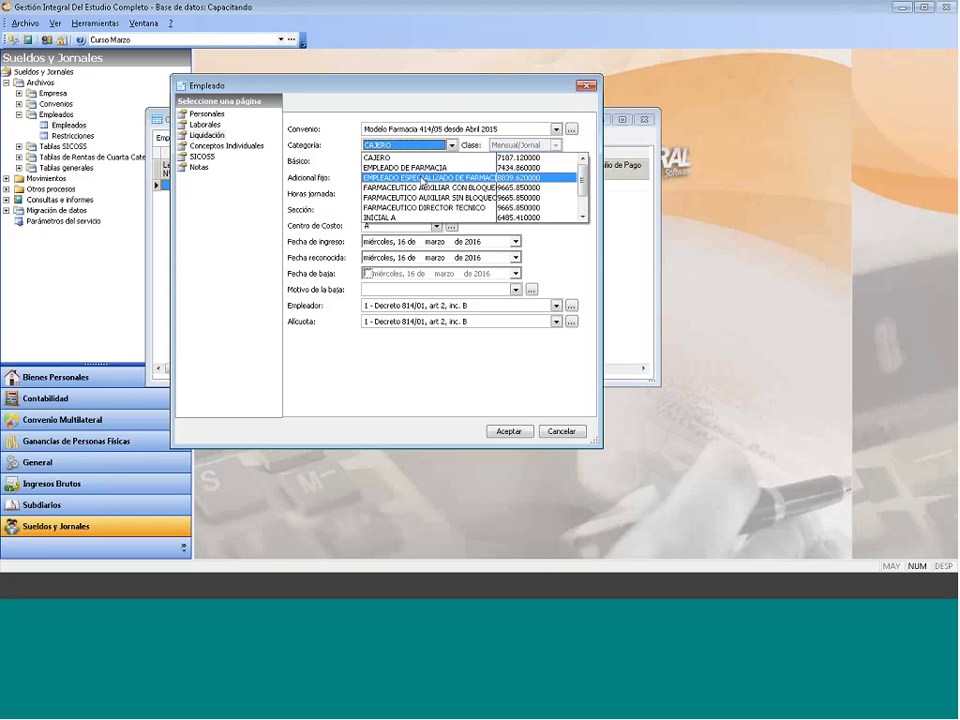
click(413, 168)
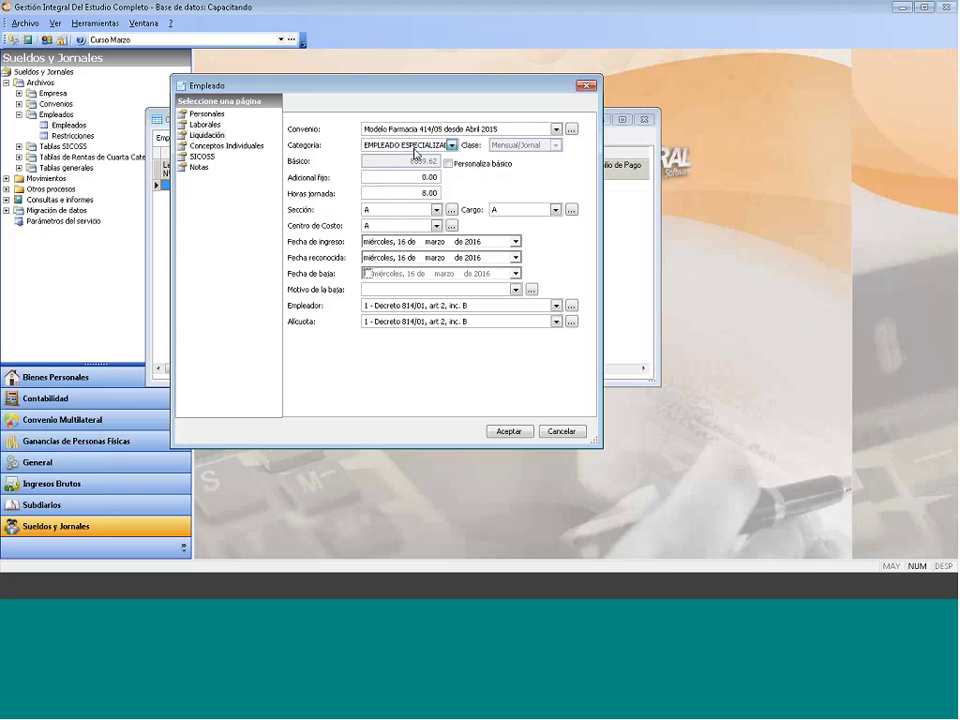
click(415, 153)
click(407, 157)
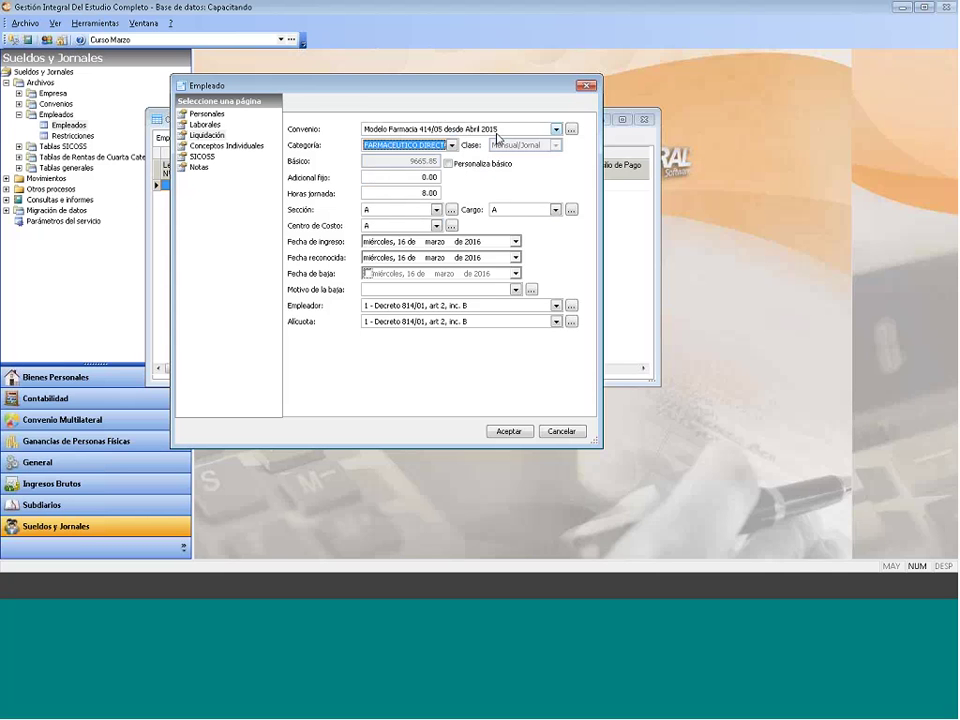
click(572, 129)
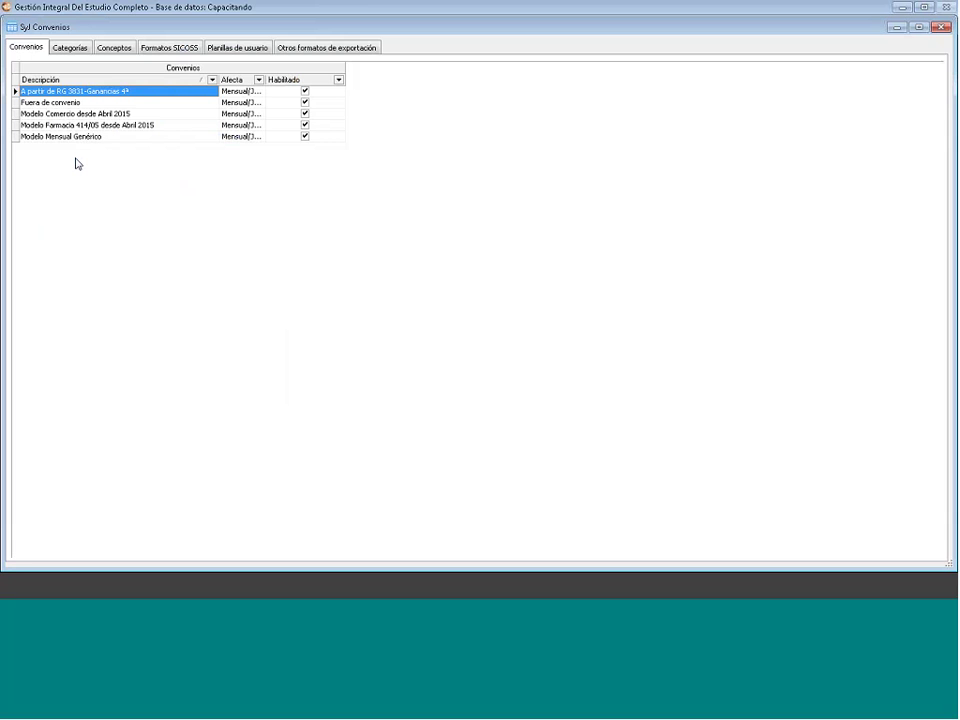
right_click(76, 160)
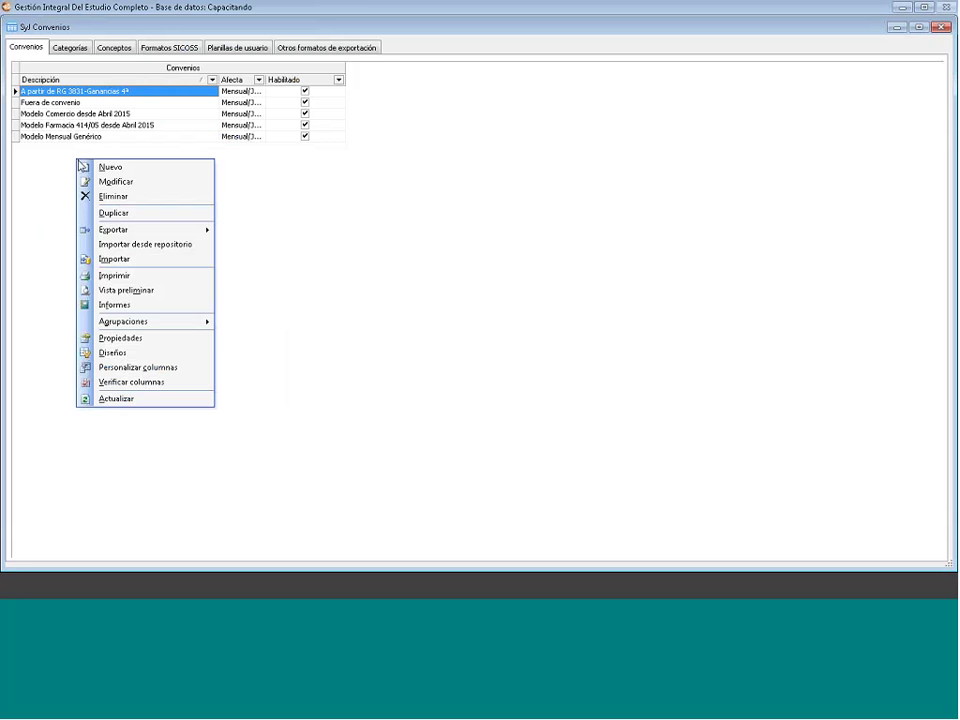
click(124, 255)
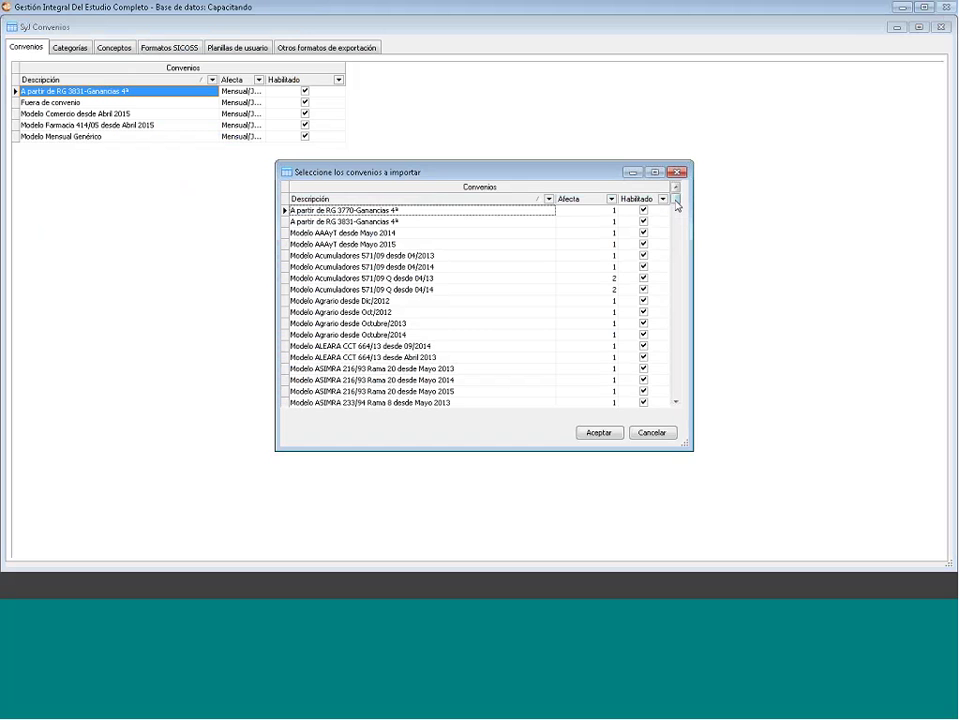
drag(676, 204, 677, 239)
click(435, 293)
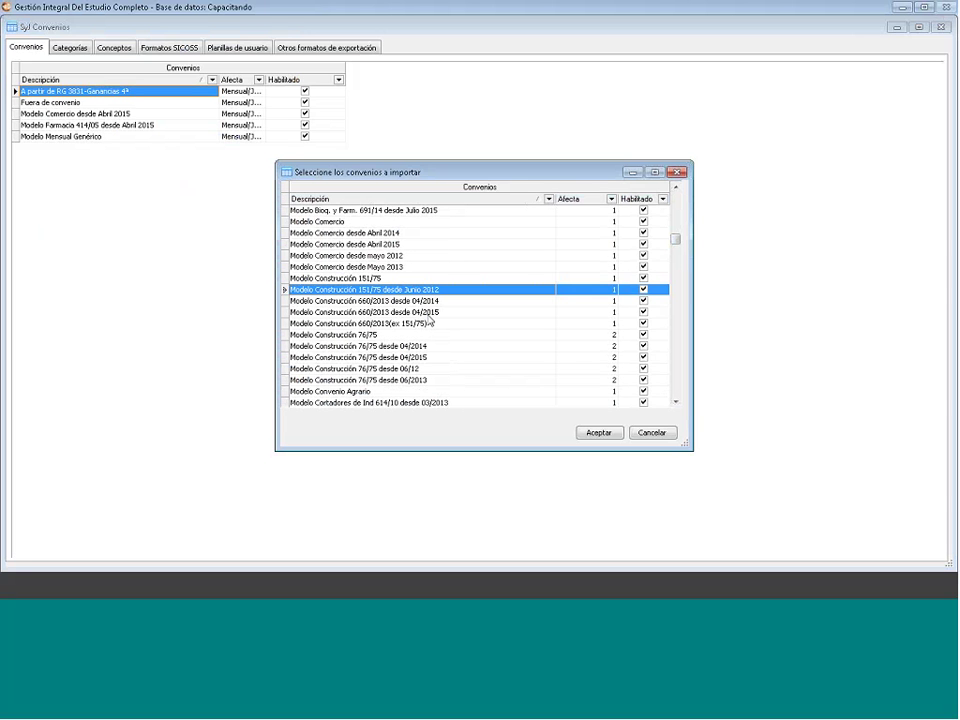
key(Down)
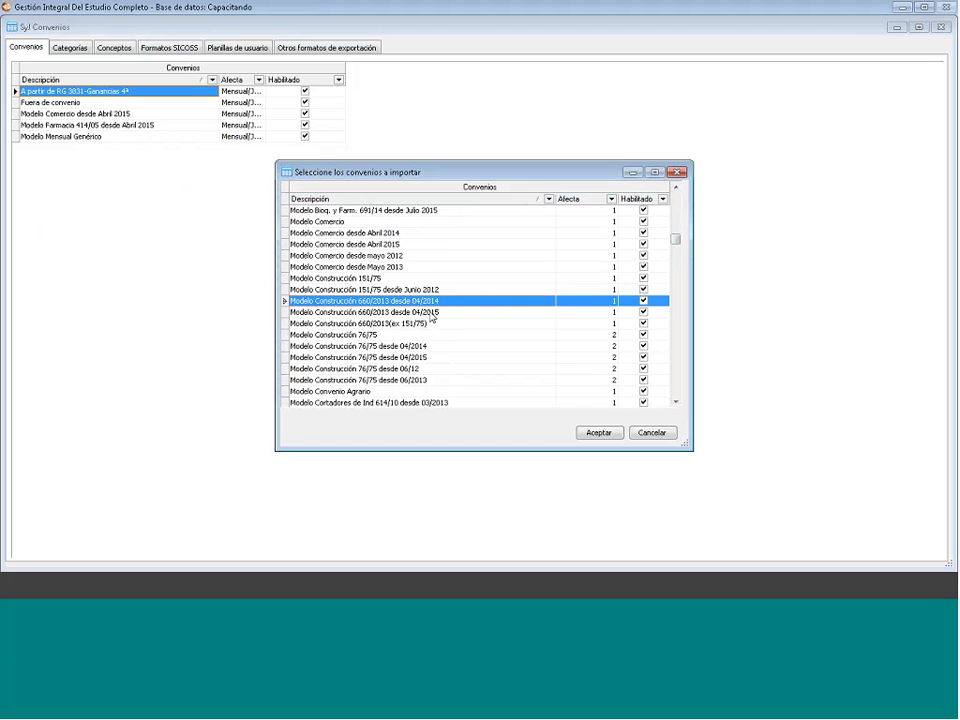
click(432, 314)
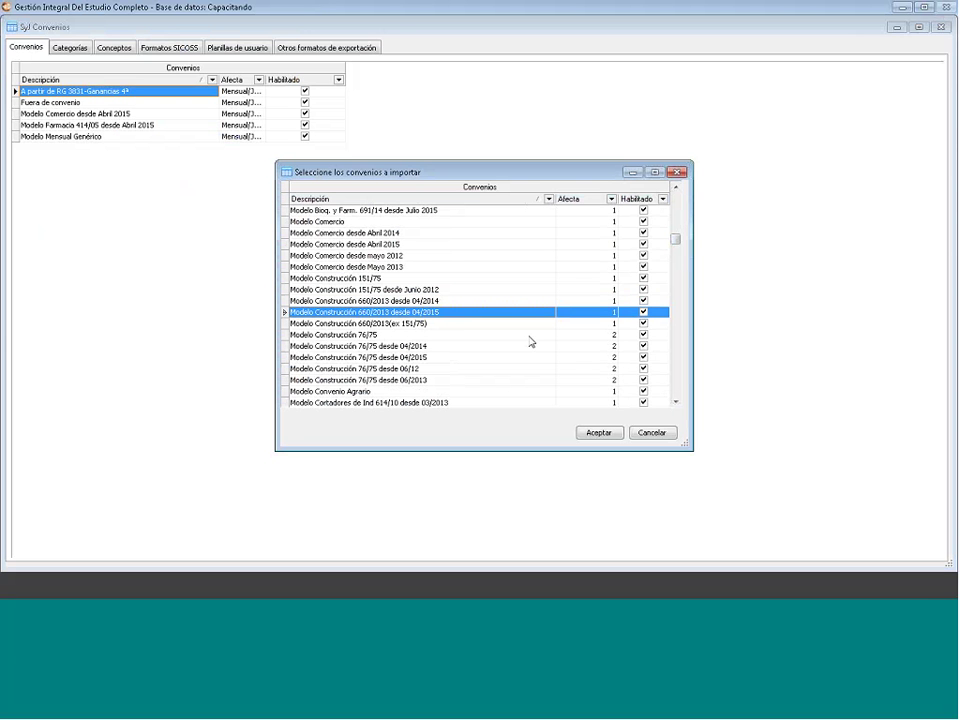
click(660, 435)
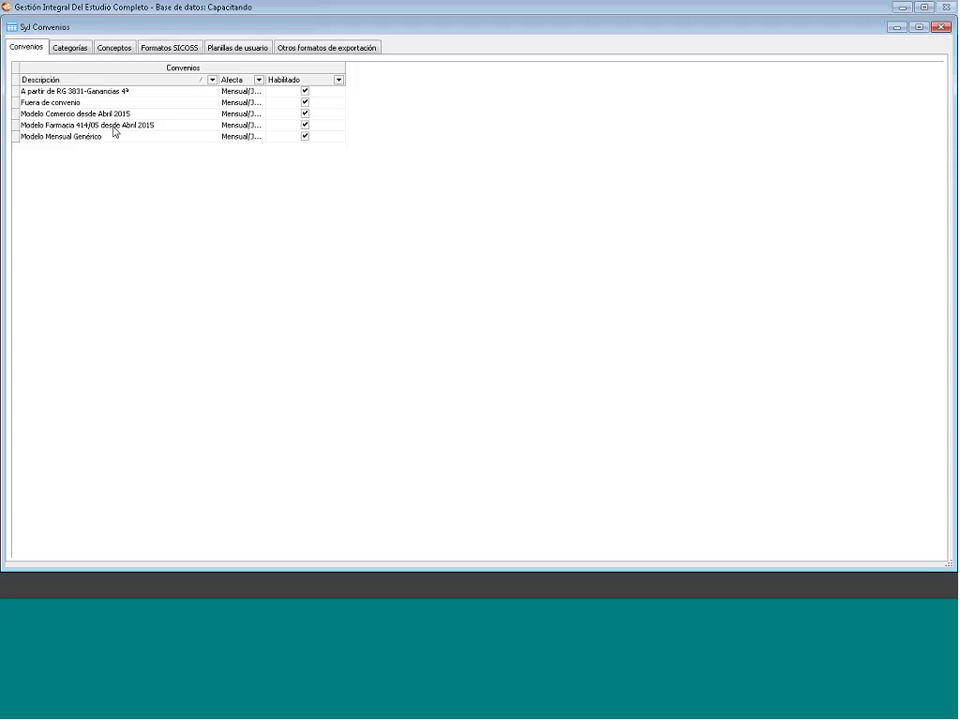
click(114, 127)
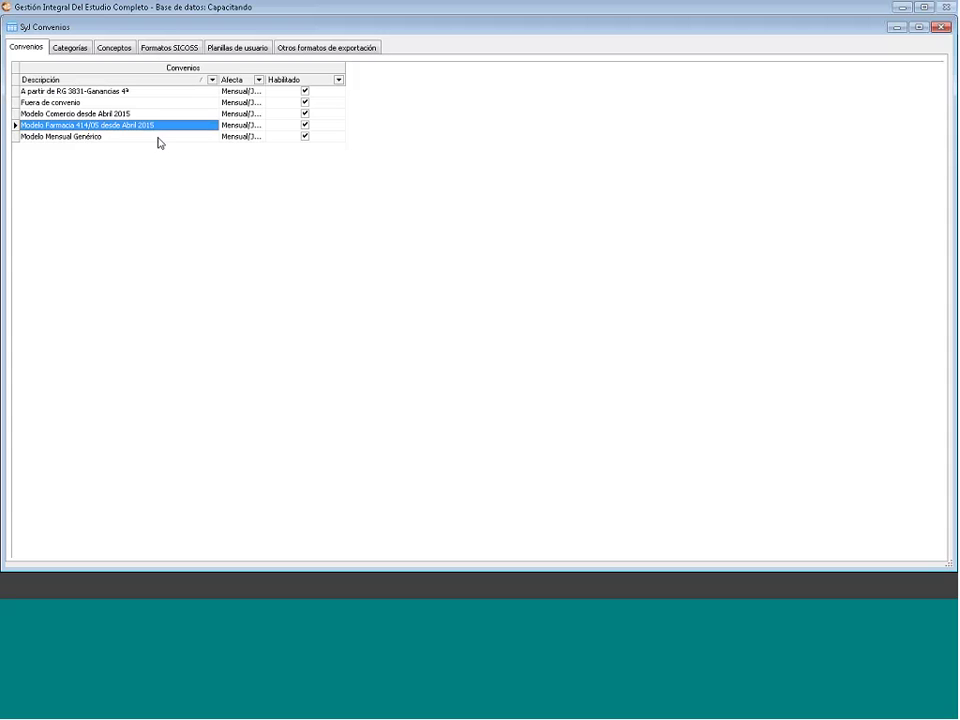
click(68, 49)
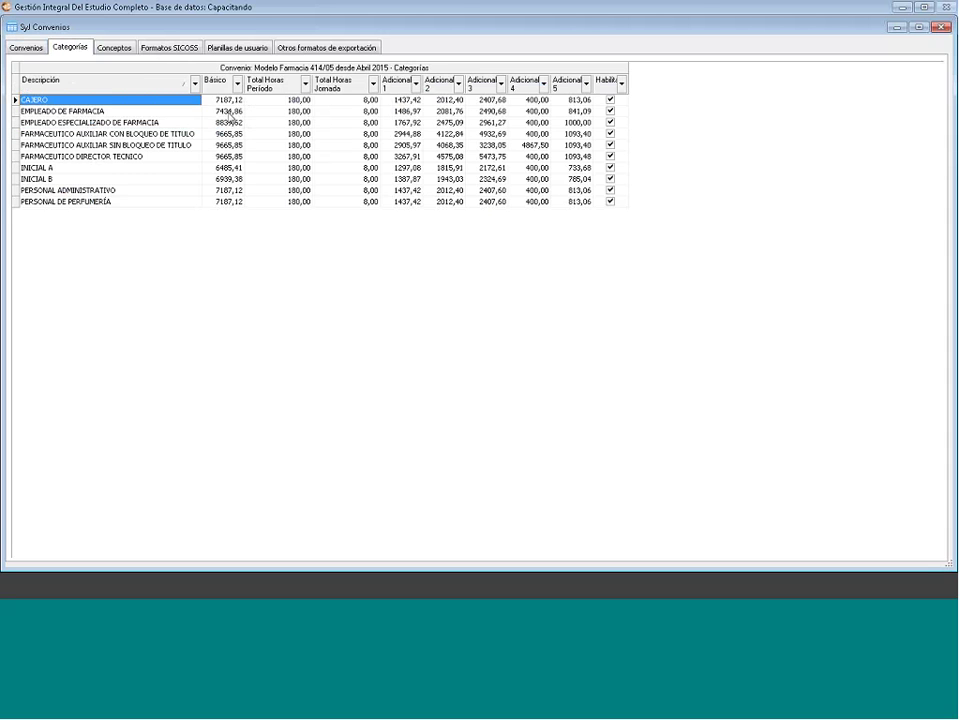
right_click(229, 110)
click(256, 127)
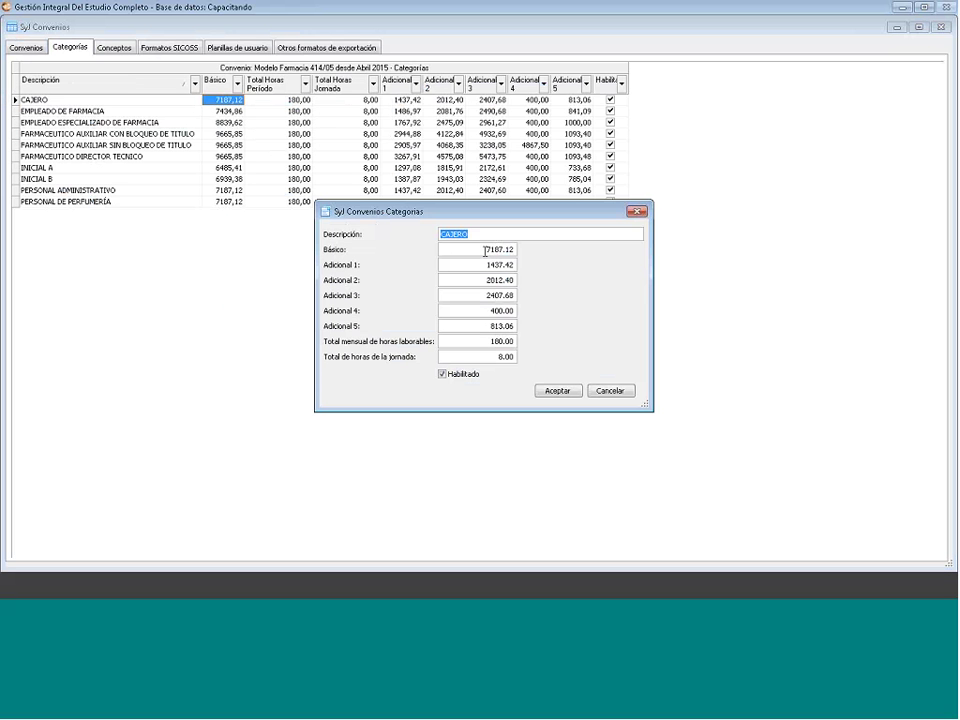
click(479, 249)
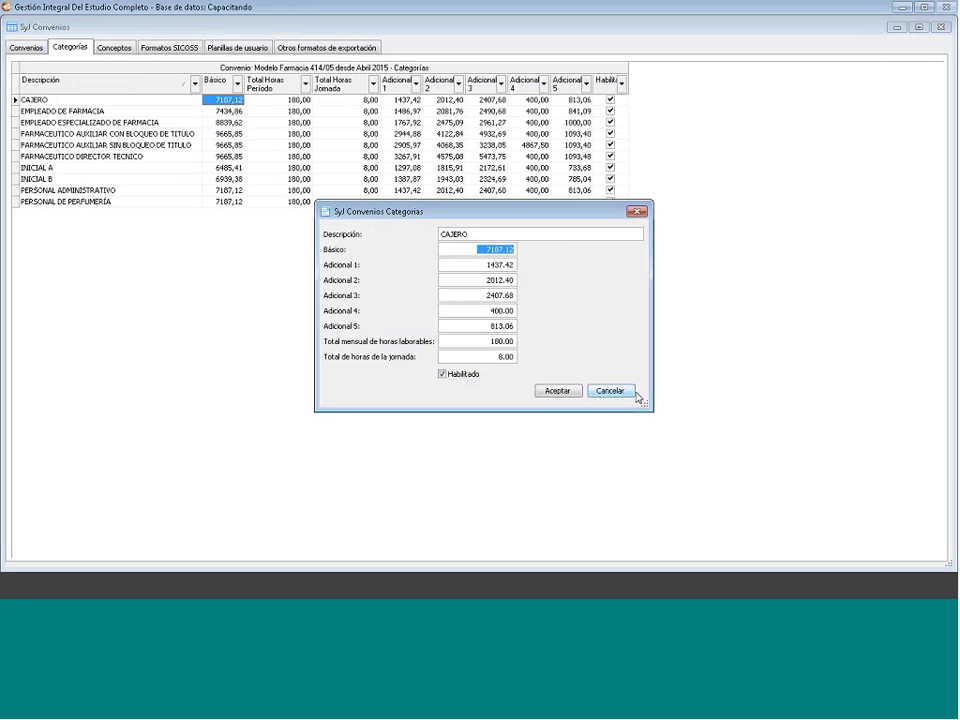
click(600, 392)
click(26, 45)
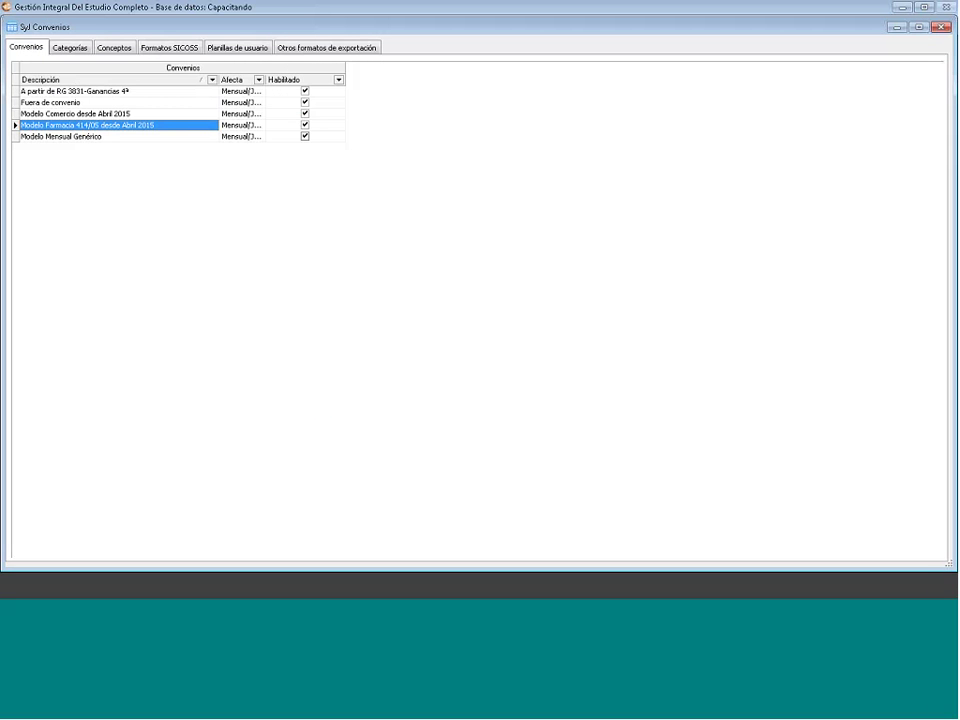
right_click(141, 249)
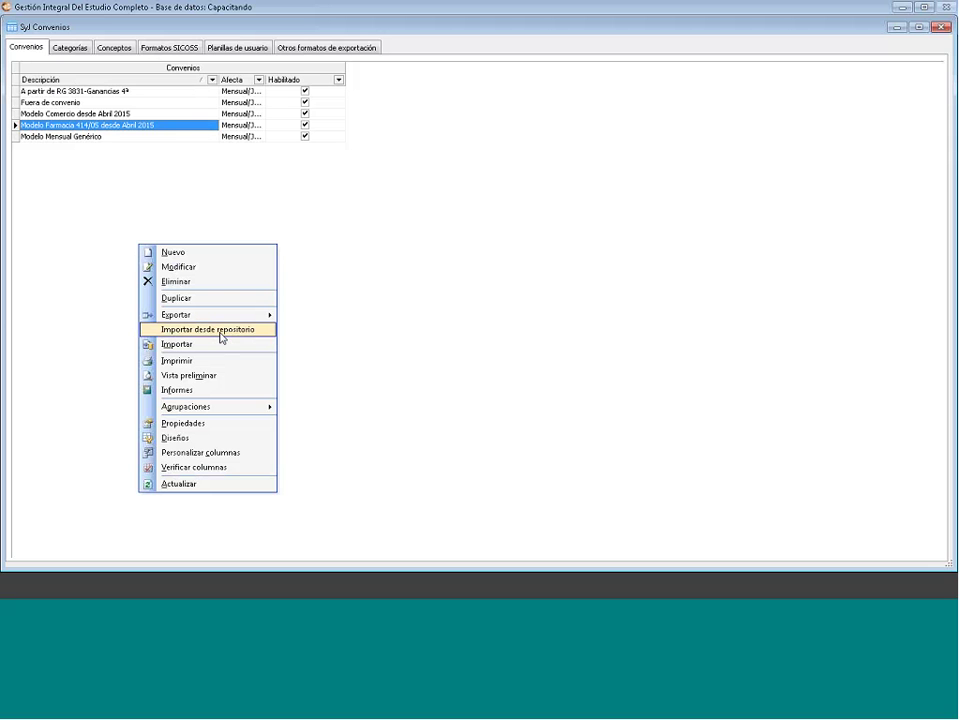
click(513, 315)
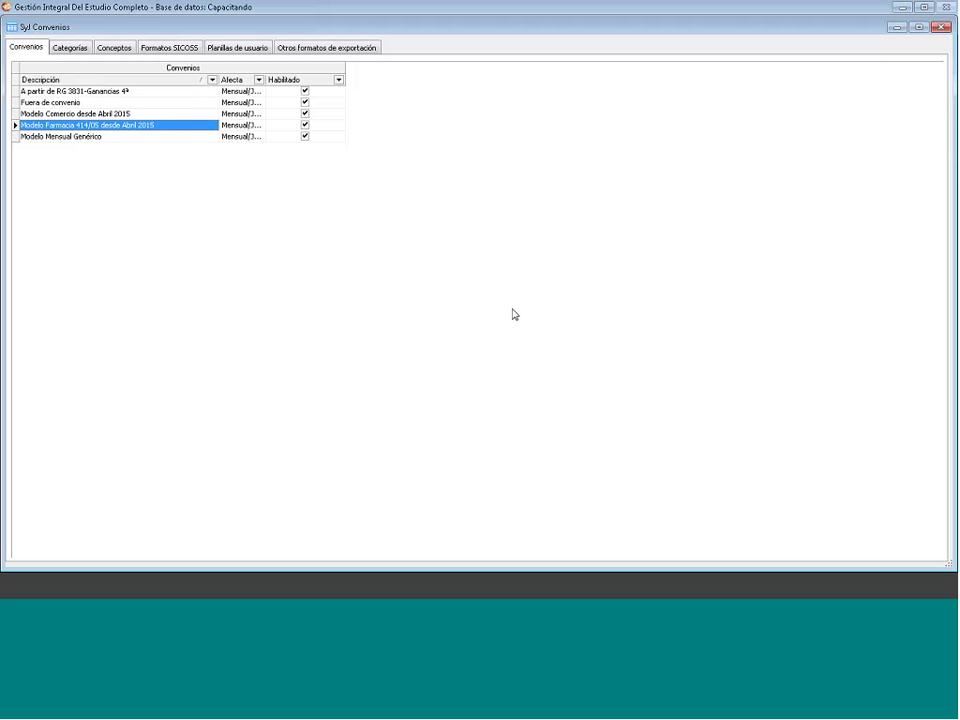
click(80, 52)
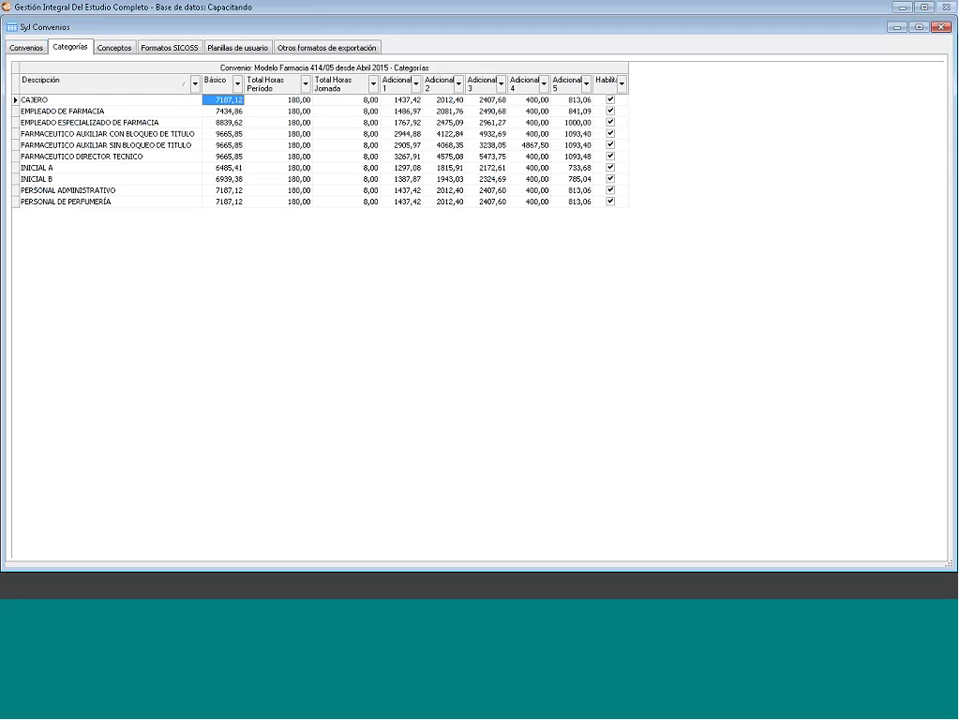
click(27, 48)
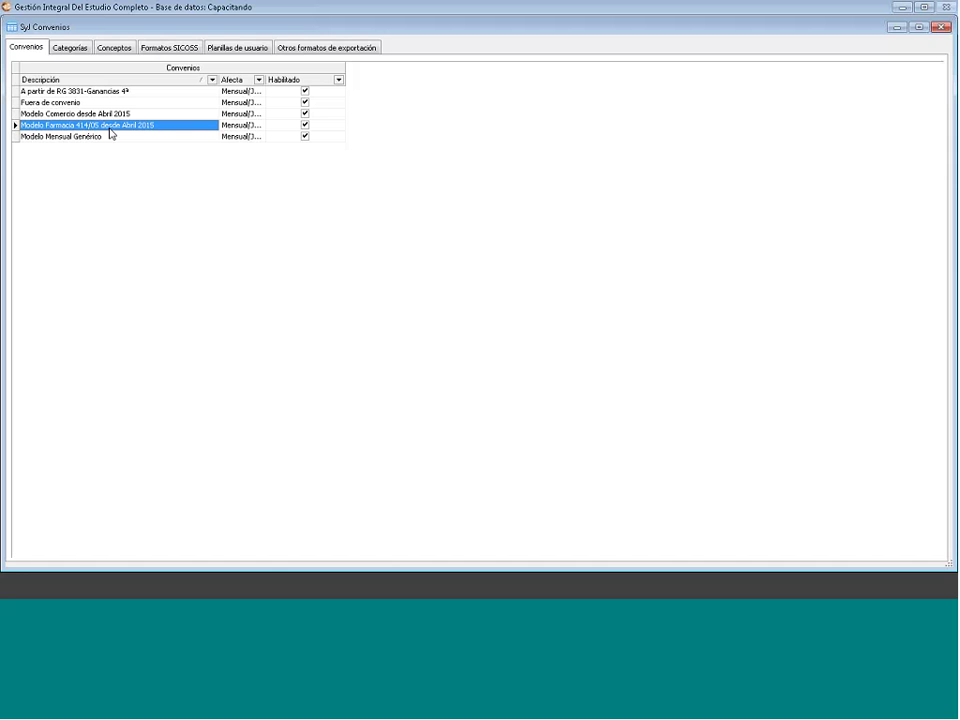
Rename the Farmacia convenio to 'Modelo Farmacia 414/05' by removing ' desde Abril 2015'
right_click(111, 133)
click(141, 150)
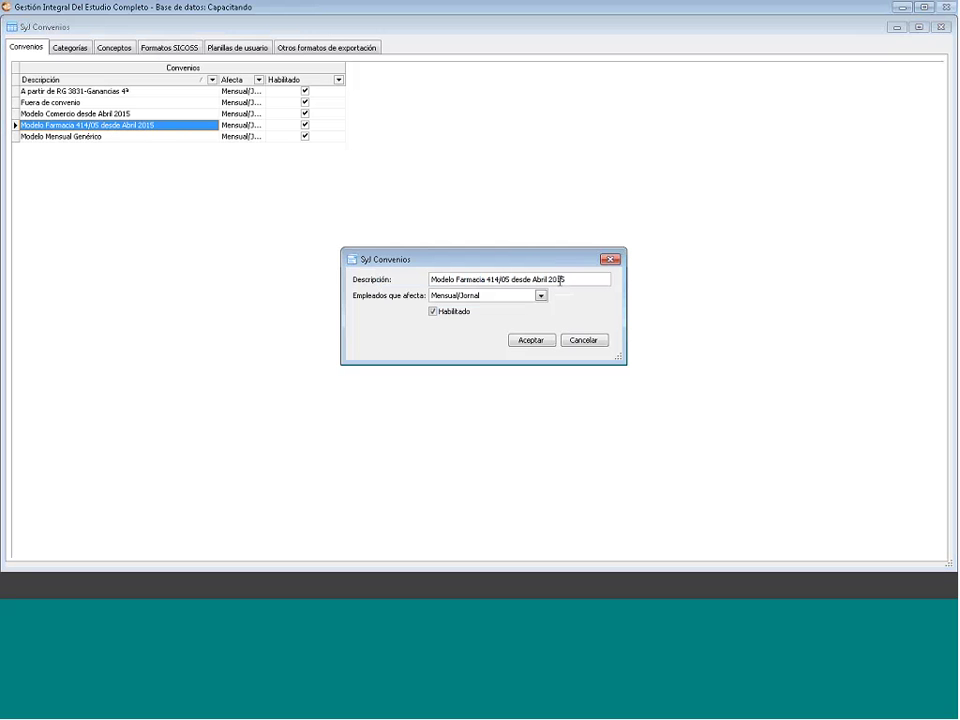
click(560, 279)
click(509, 281)
drag(509, 281, 588, 279)
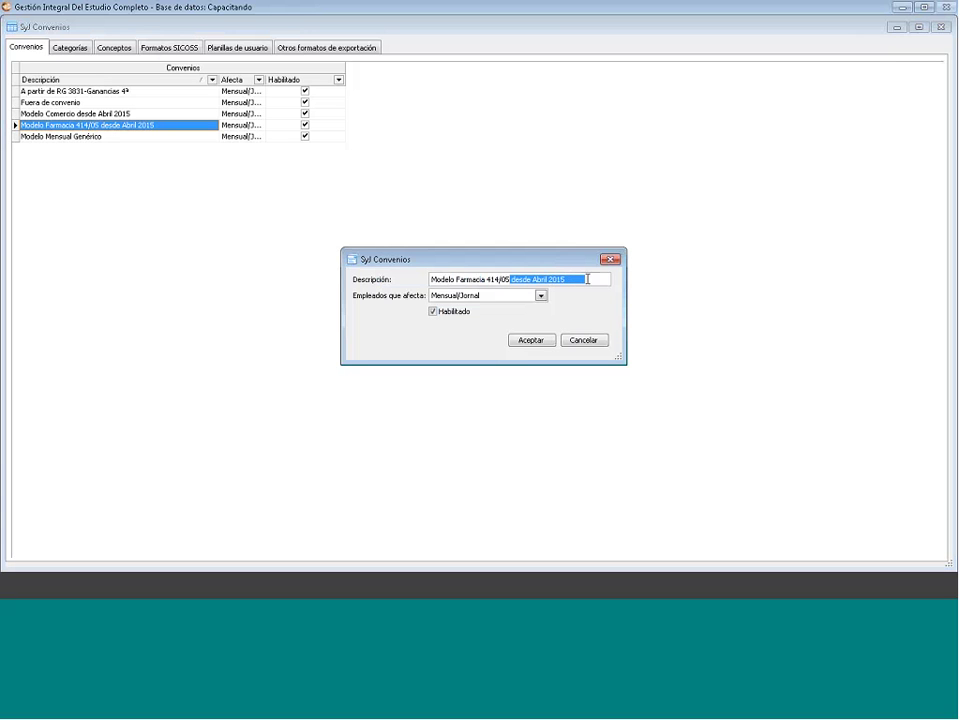
key(Delete)
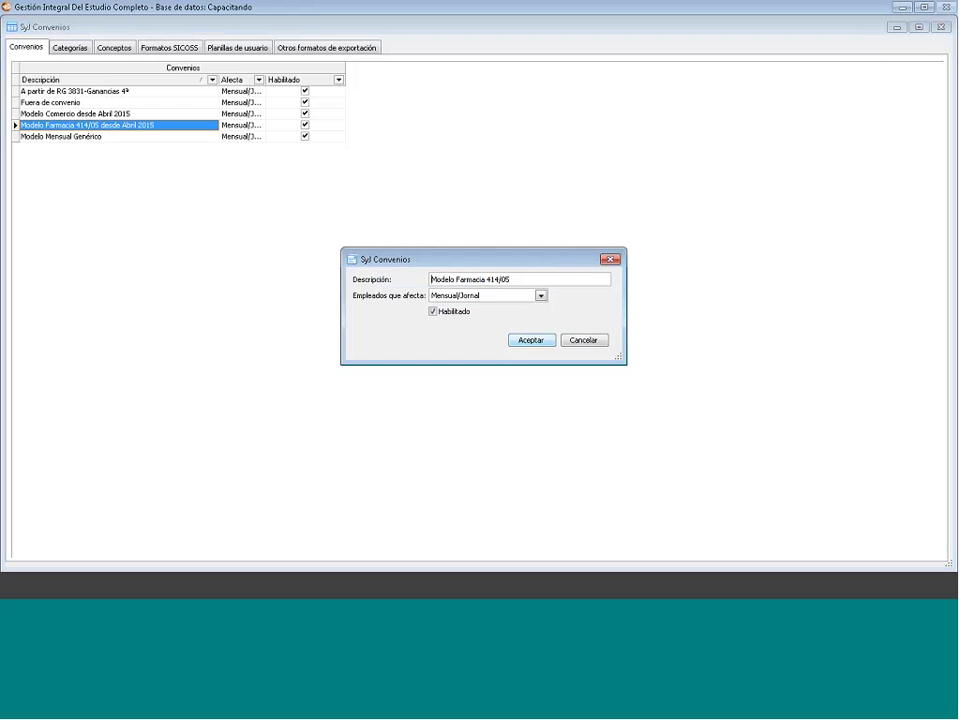
key(Return)
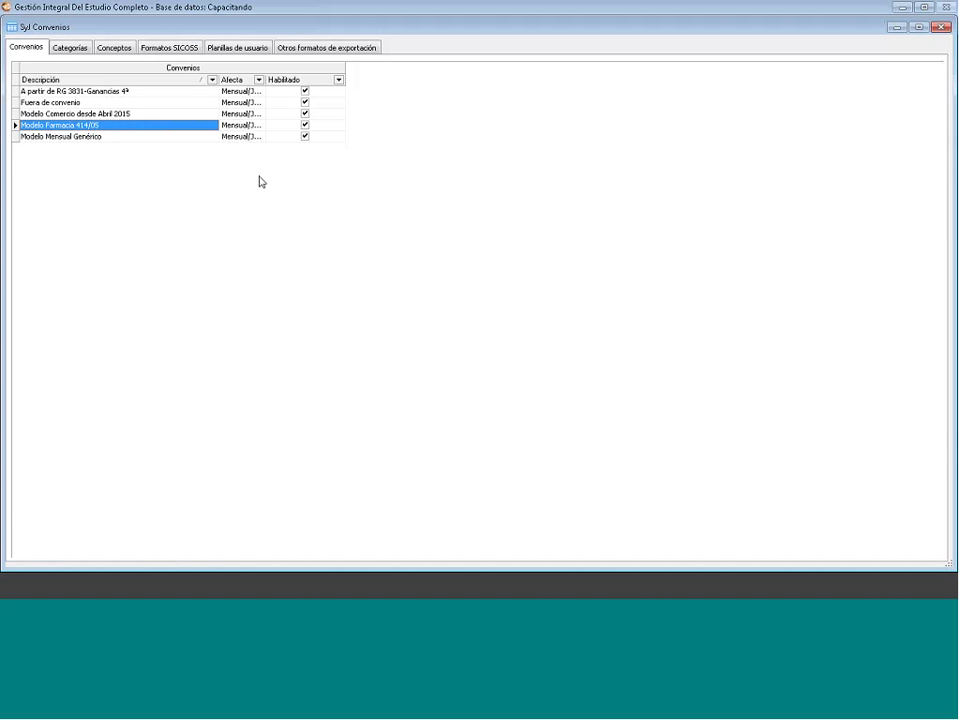
Review the renamed convenio's categories, then close the Convenios window
click(72, 50)
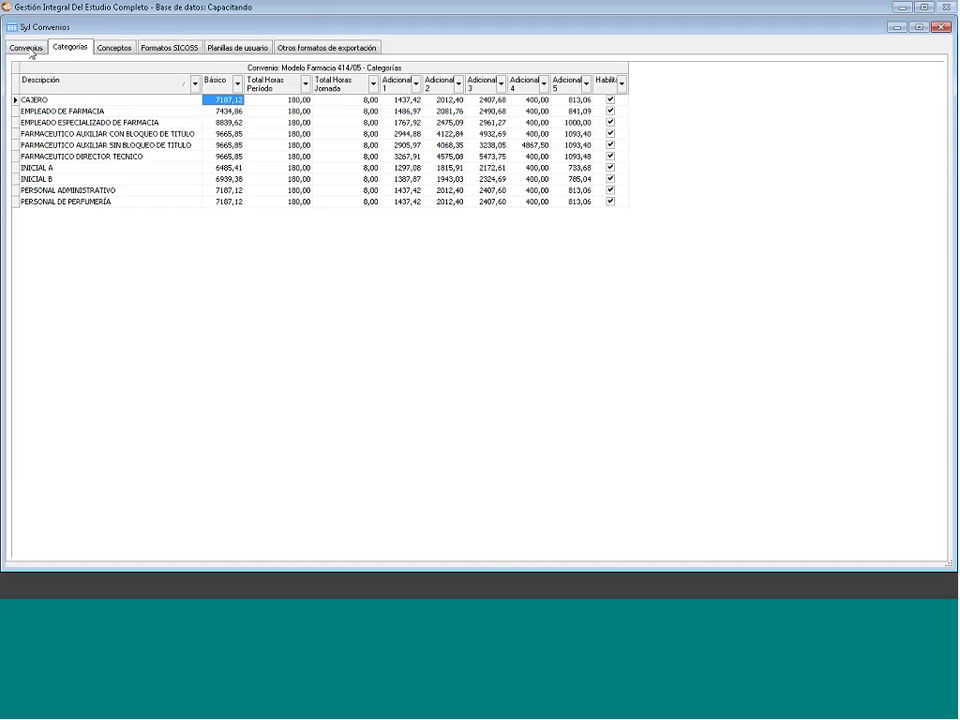
click(28, 48)
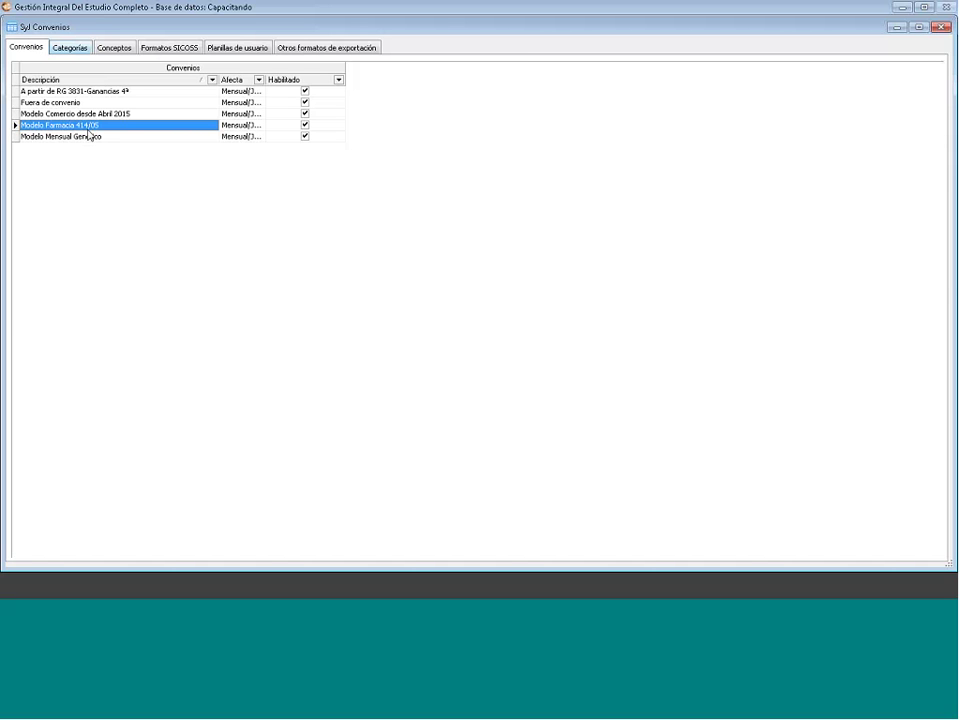
click(942, 31)
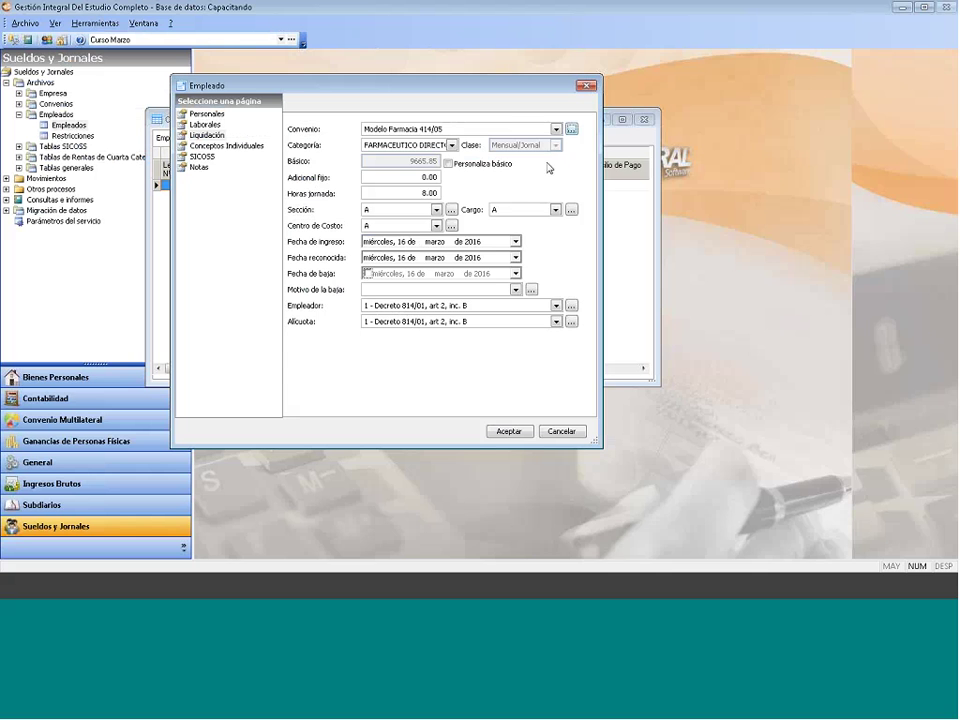
Keep Modelo Farmacia 414/05 and change the category to PERSONAL ADMINISTRATIVO
click(467, 133)
click(465, 131)
click(440, 147)
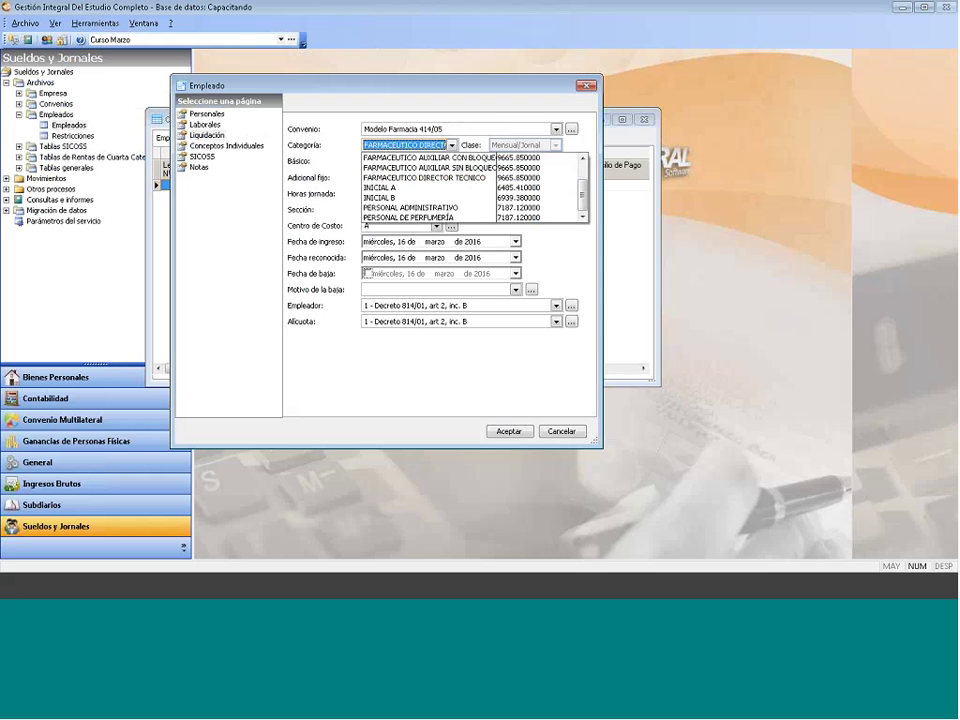
click(420, 208)
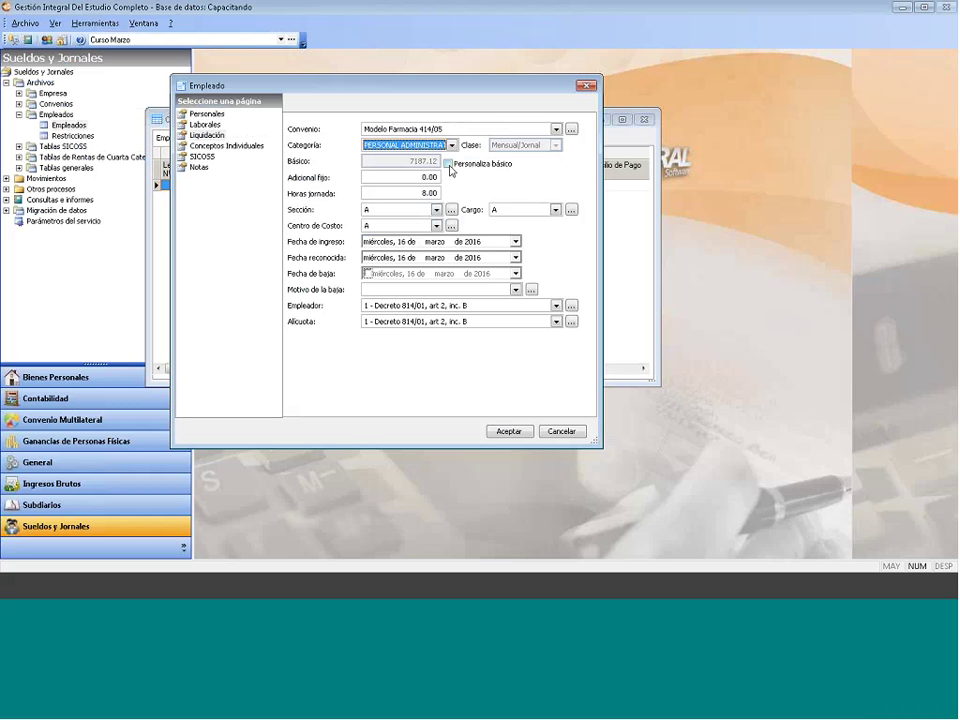
click(417, 177)
double_click(417, 177)
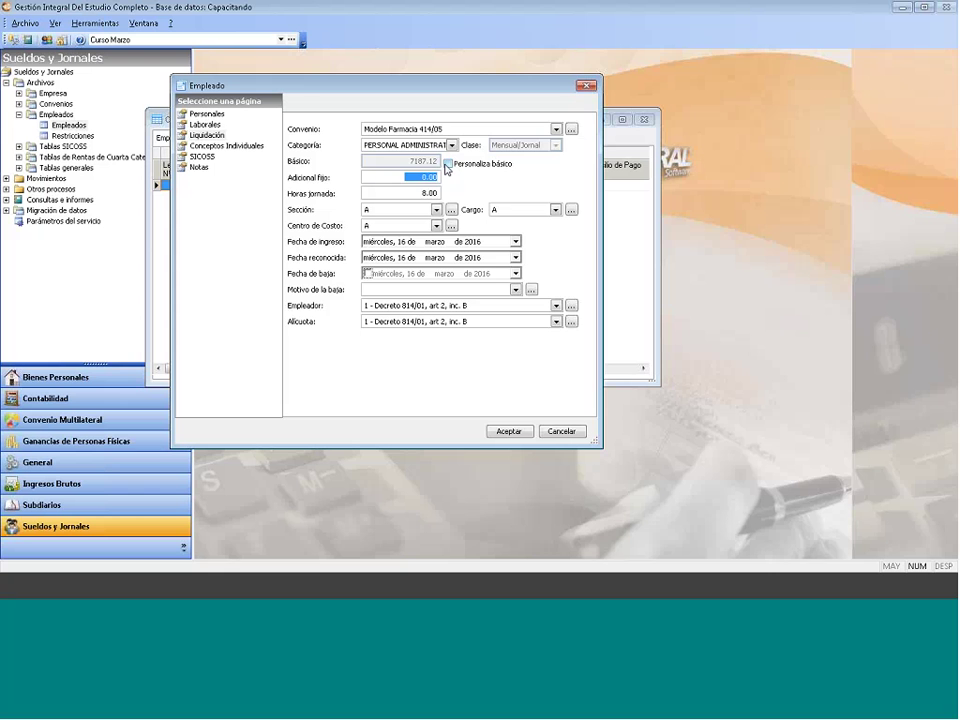
Try a personalised básico of 10000, then turn the personalised básico off again
click(448, 164)
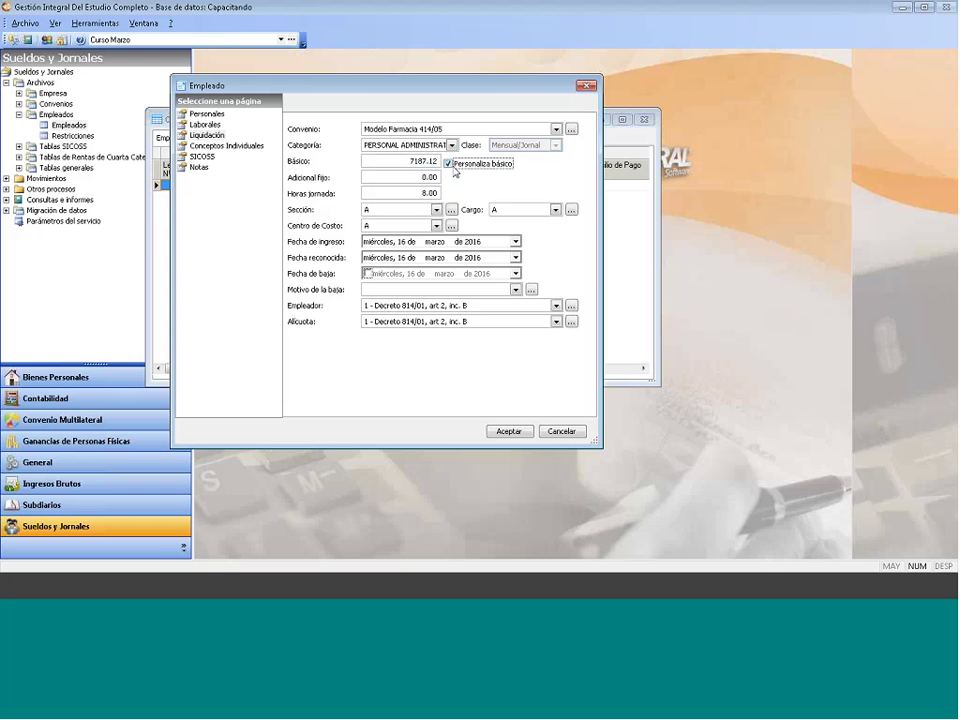
double_click(420, 161)
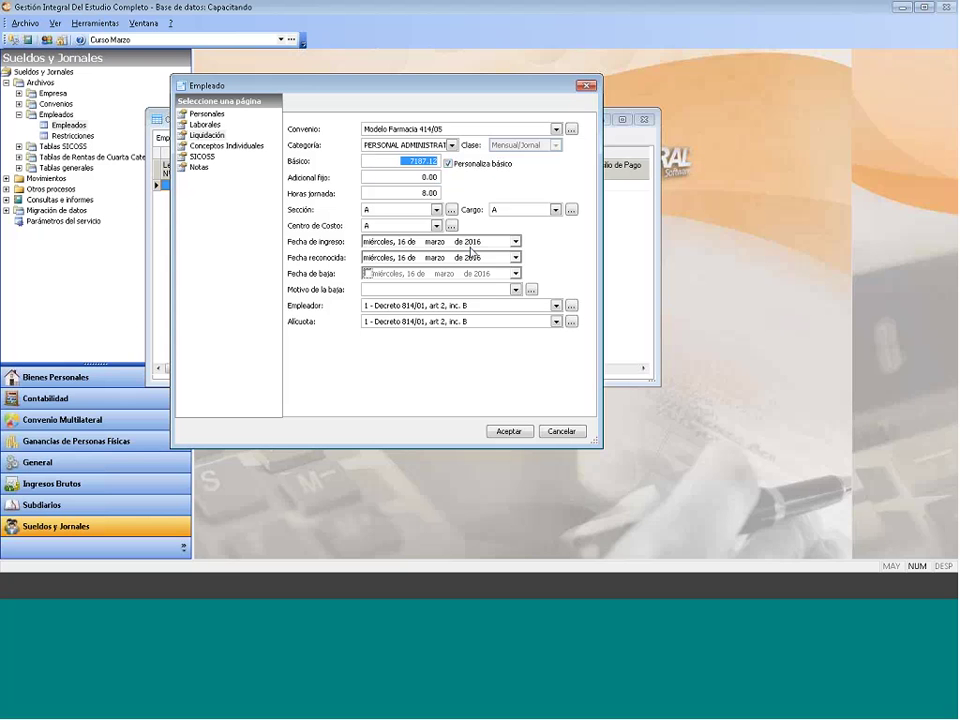
text(10000.)
click(405, 178)
click(448, 163)
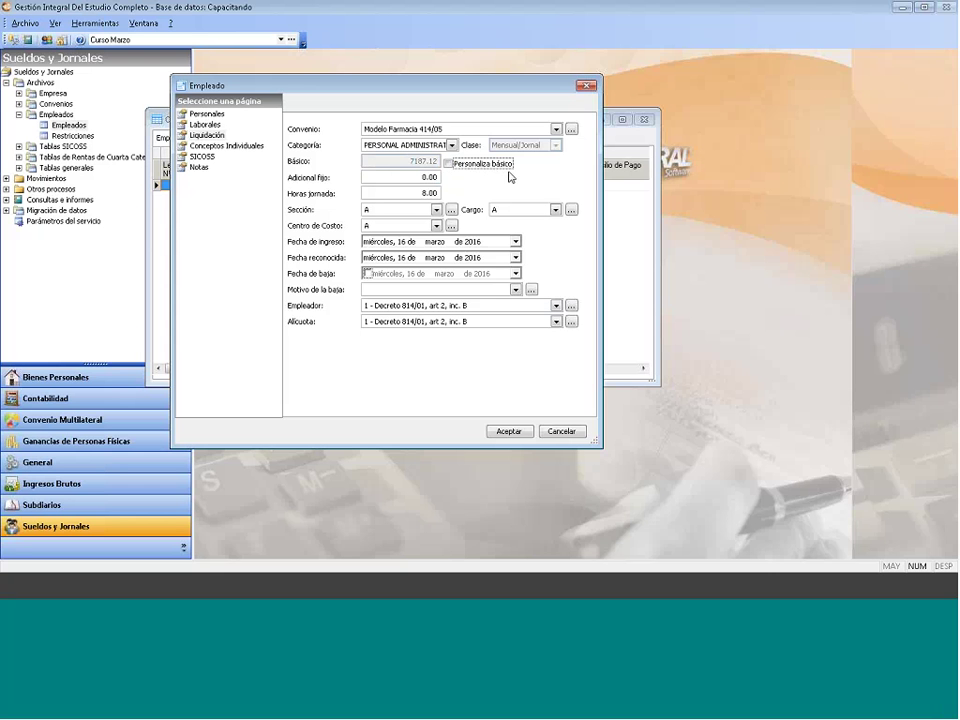
Set hours per jornada to 7 and re-enable the personalised básico (7187.12)
click(420, 192)
text(4)
key(BackSpace)
text(5)
key(BackSpace)
text(6)
key(BackSpace)
text(7 .)
click(445, 164)
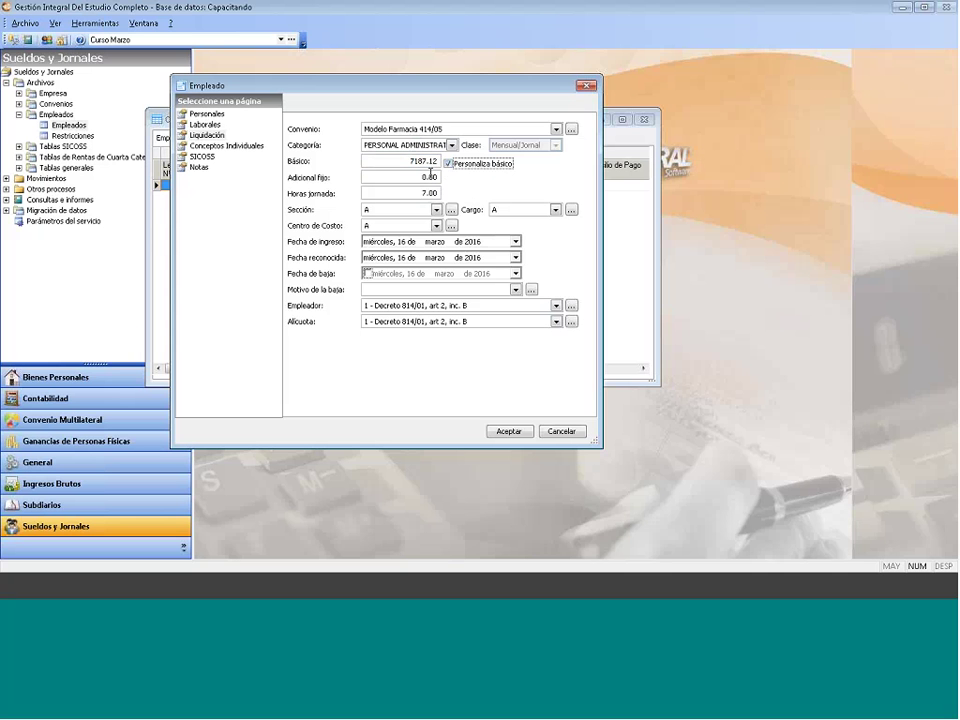
key(shift+Tab)
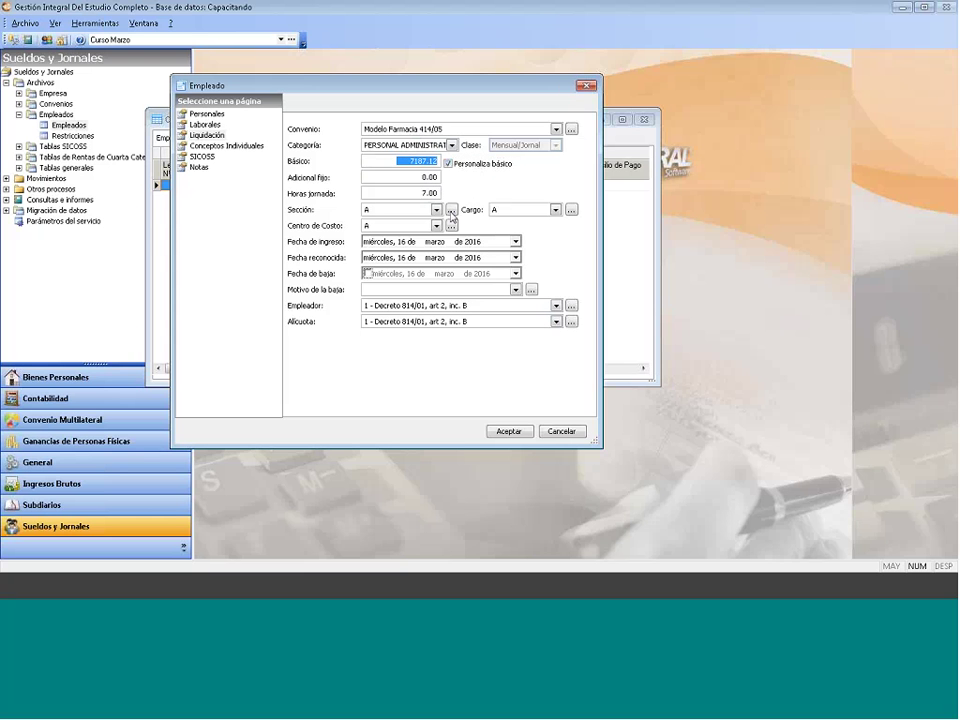
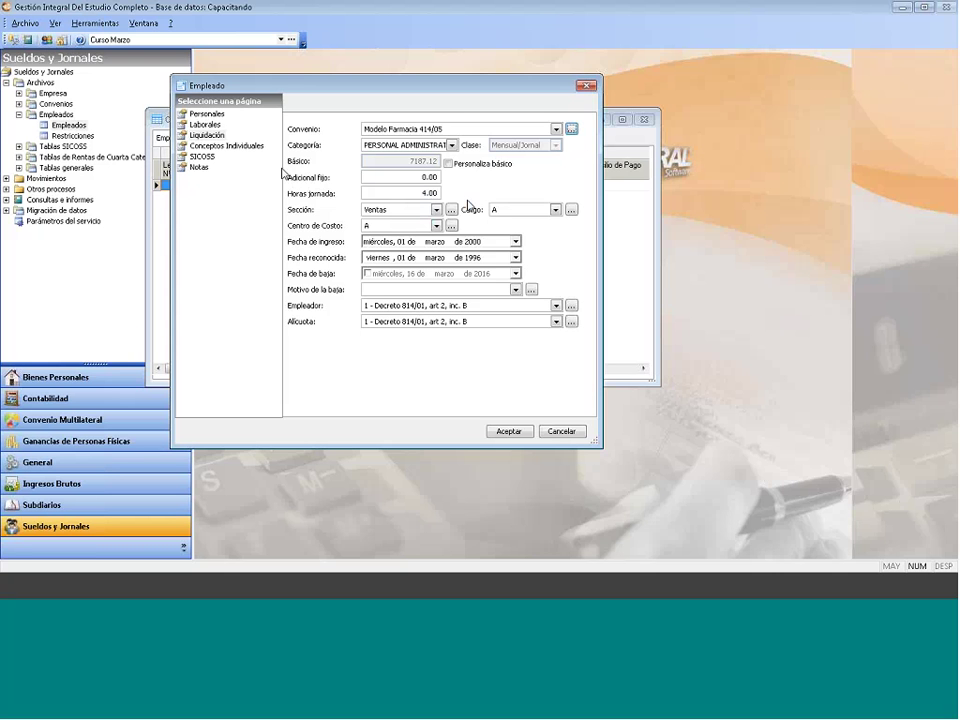
Review the employee's Personales and Laborales pages, then return to the payroll settings page
click(207, 115)
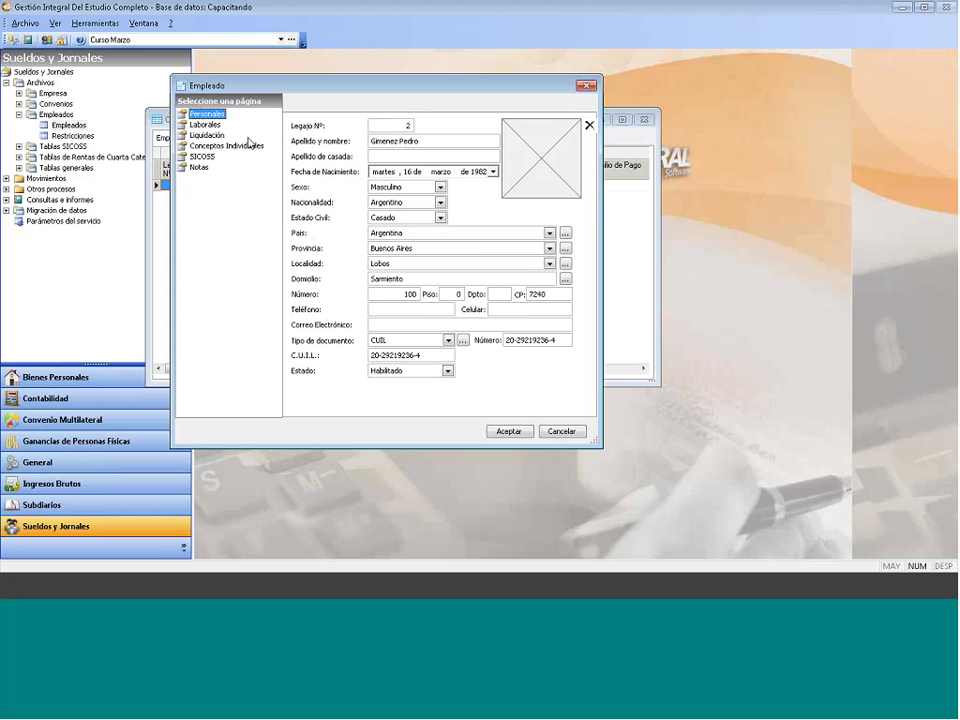
click(207, 125)
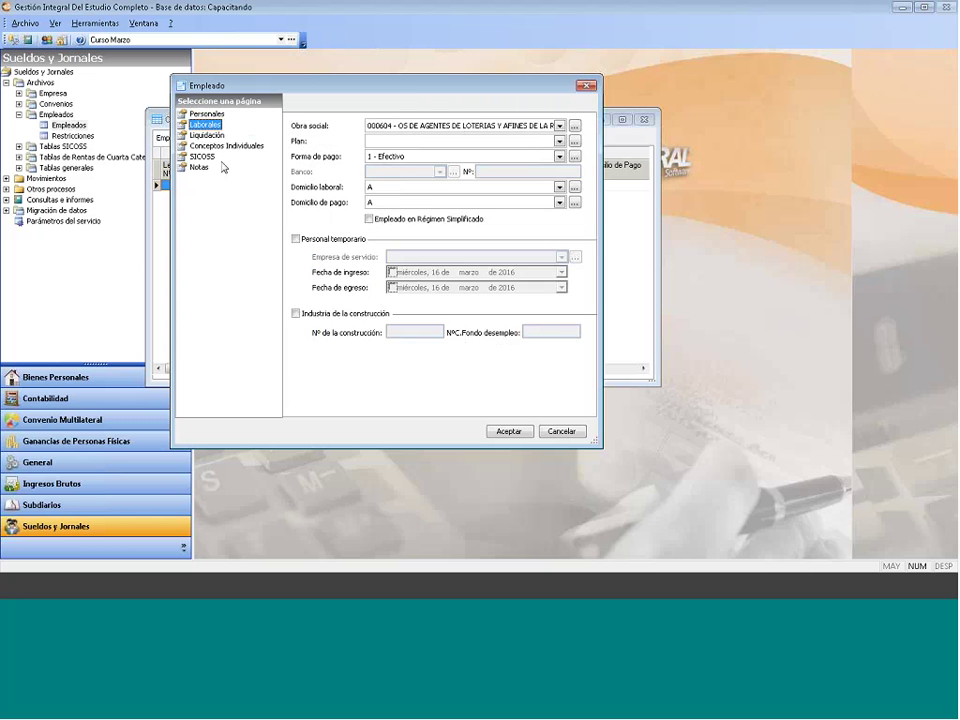
click(208, 136)
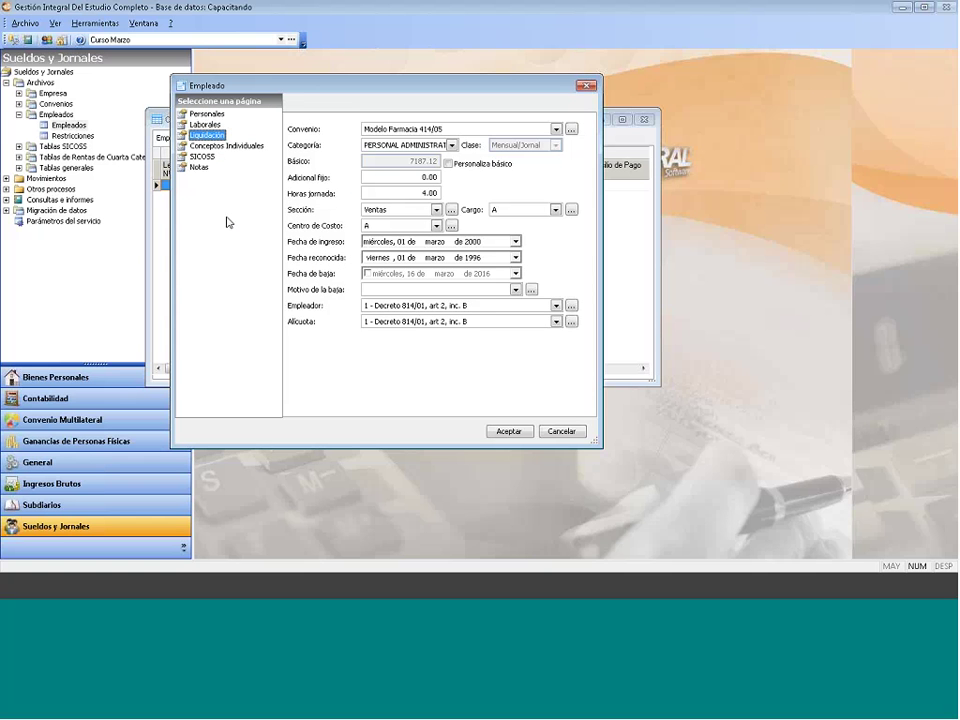
Confirm Modelo Farmacia 414/05 and PERSONAL ADMINISTRATIVO in the dropdowns, then open the convenios list
click(387, 133)
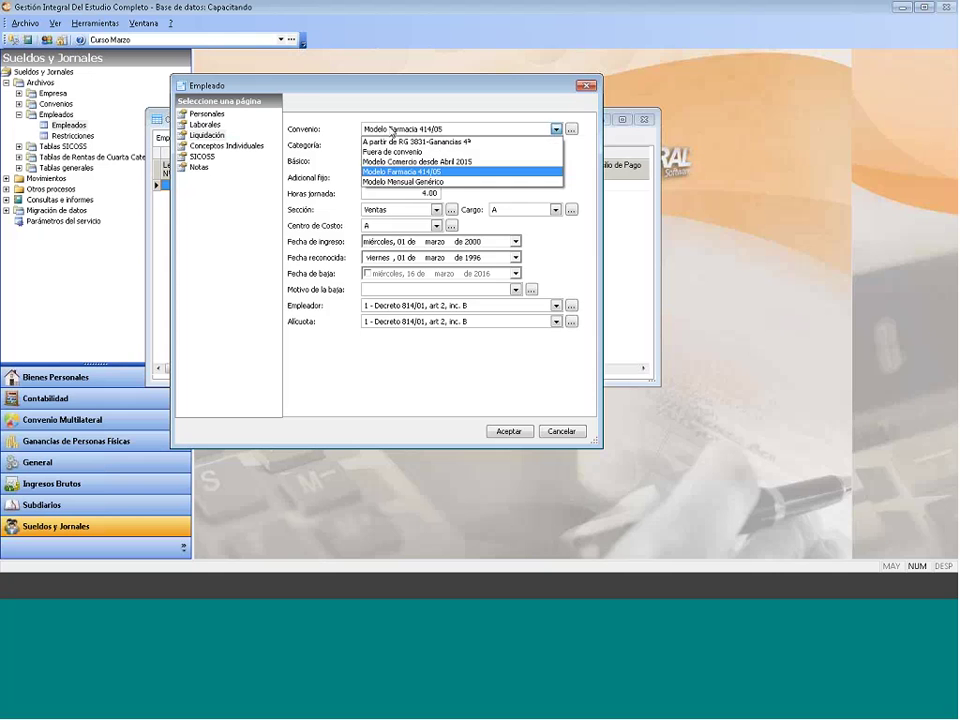
click(394, 171)
click(396, 146)
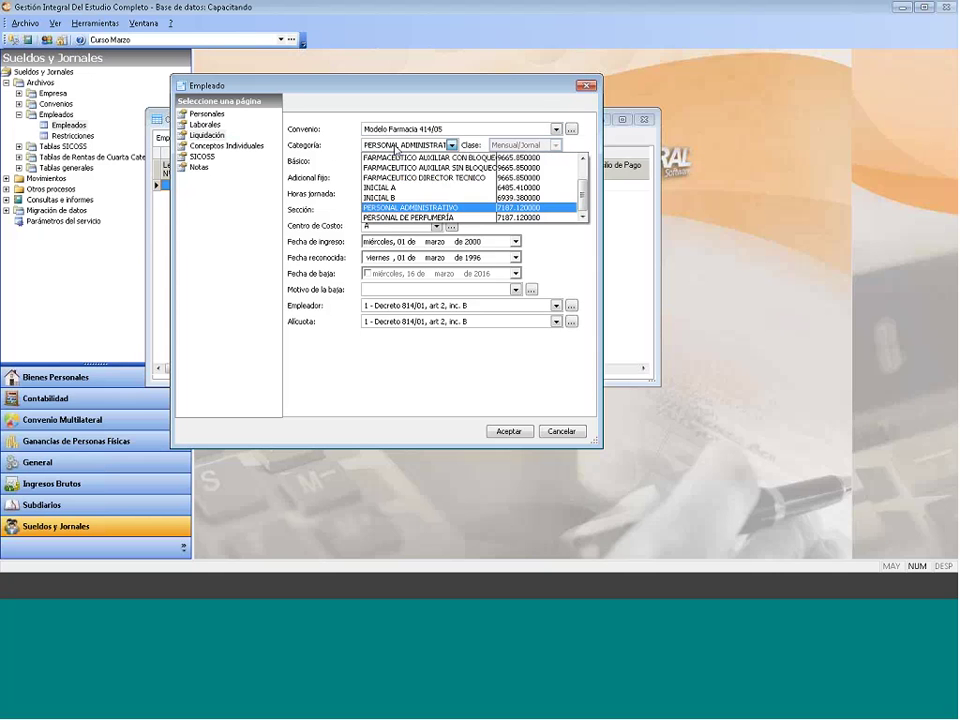
click(396, 146)
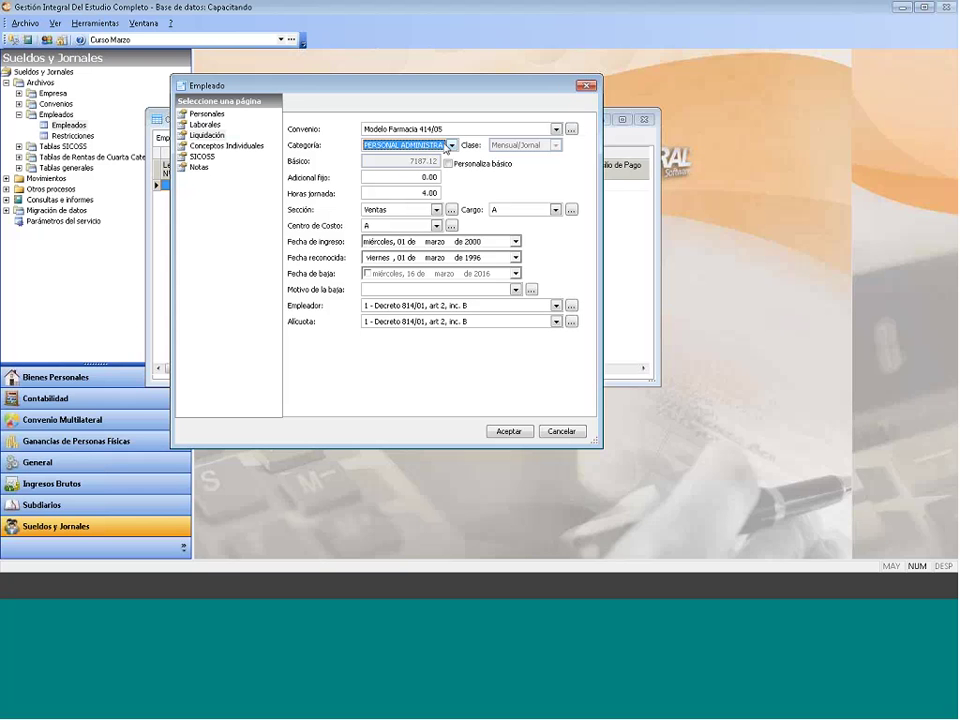
click(571, 130)
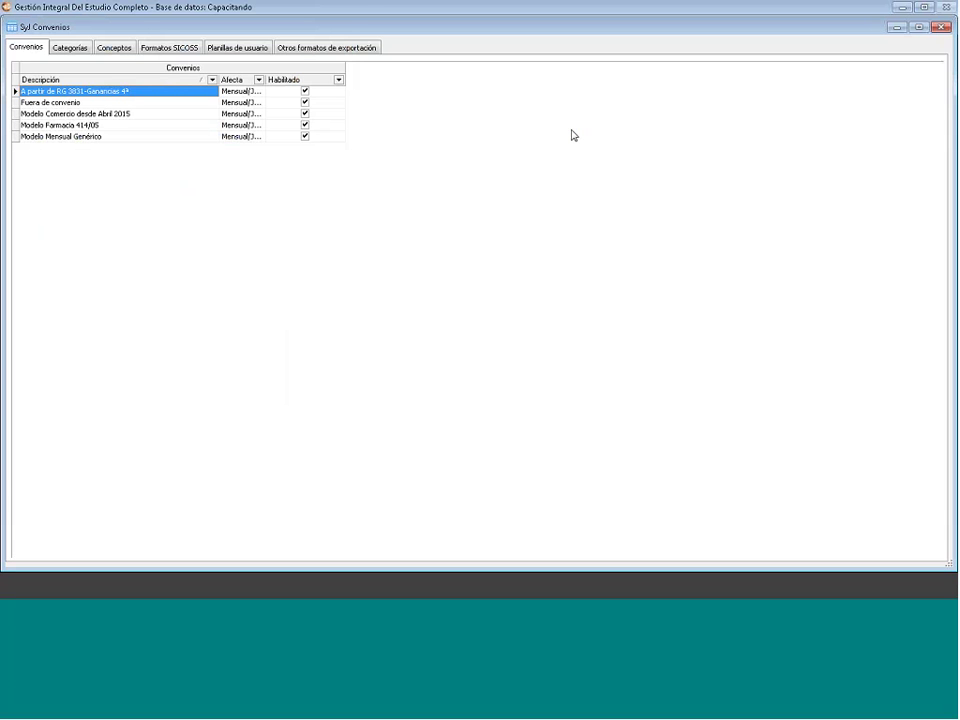
Open the PERSONAL ADMINISTRATIVO category of Modelo Farmacia 414/05 for editing
click(75, 126)
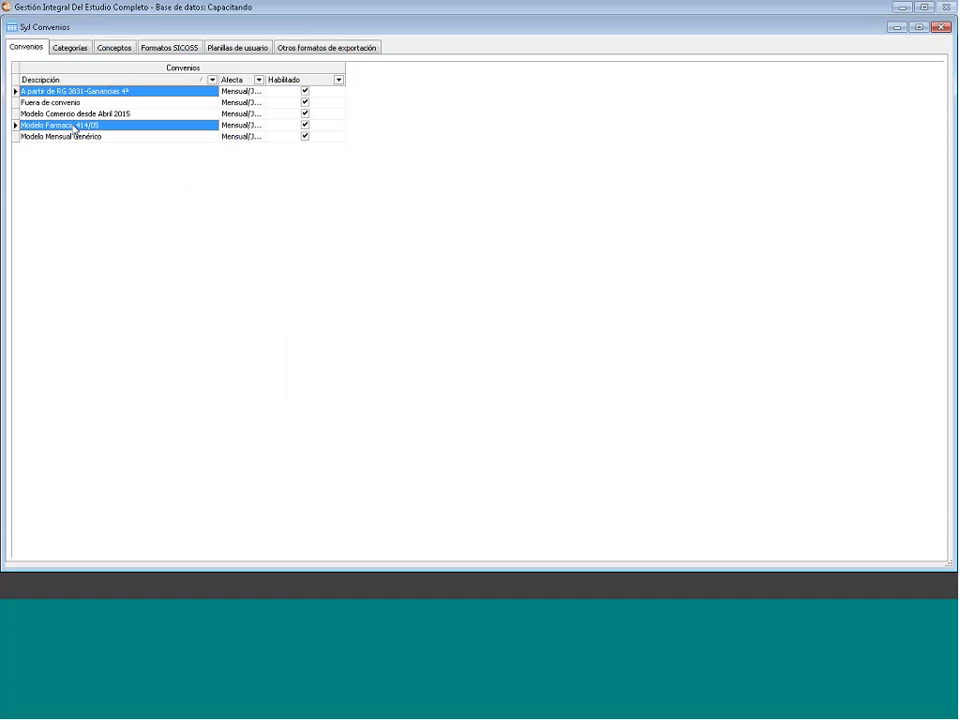
click(79, 50)
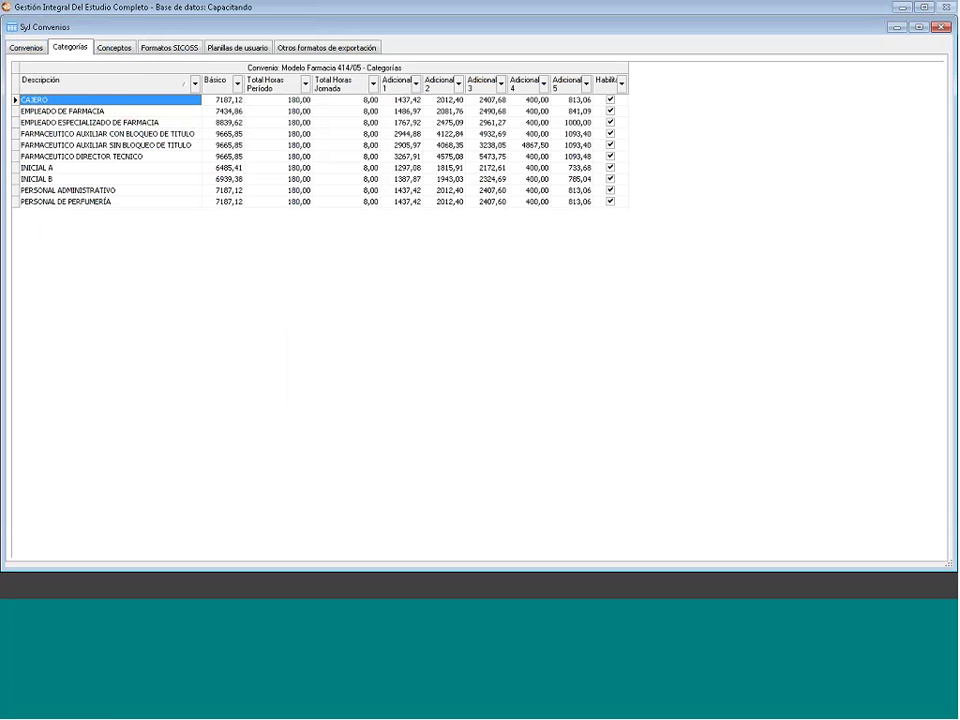
click(108, 191)
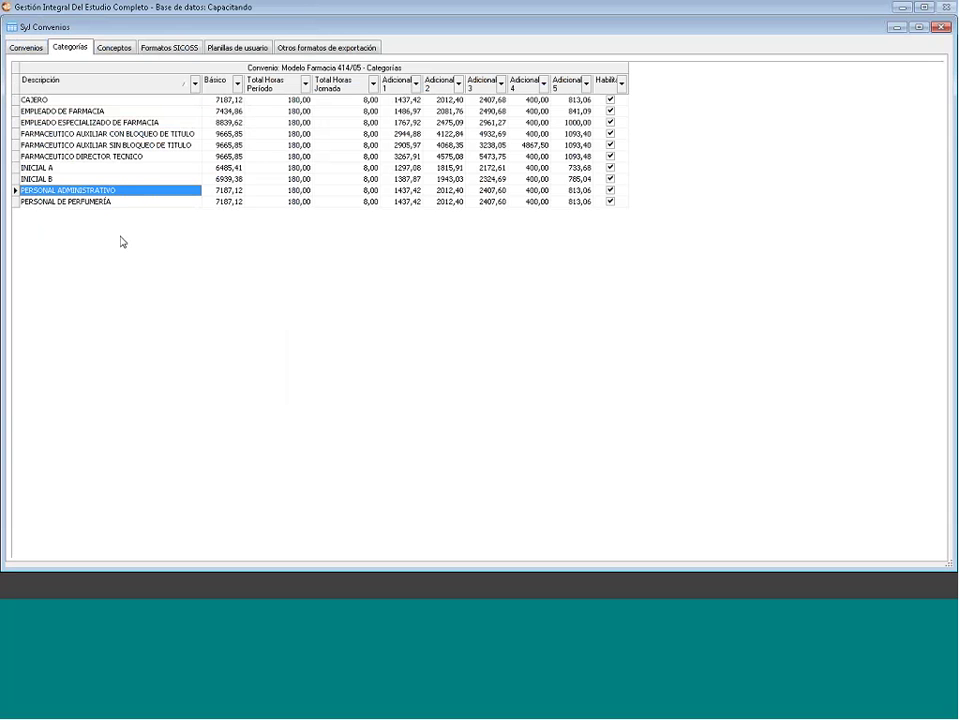
right_click(127, 194)
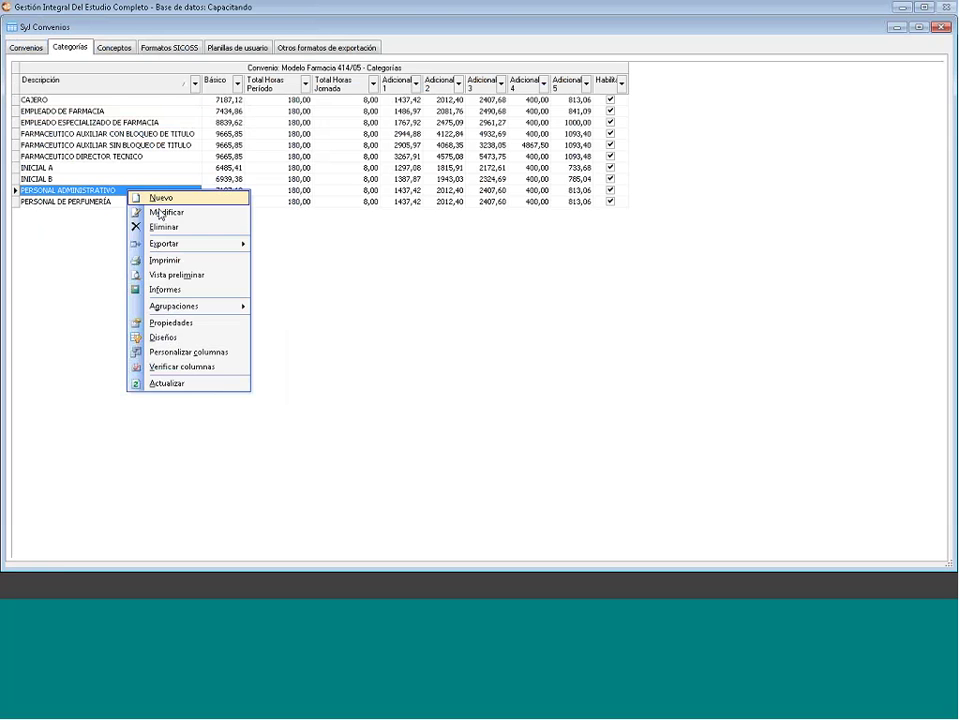
click(160, 210)
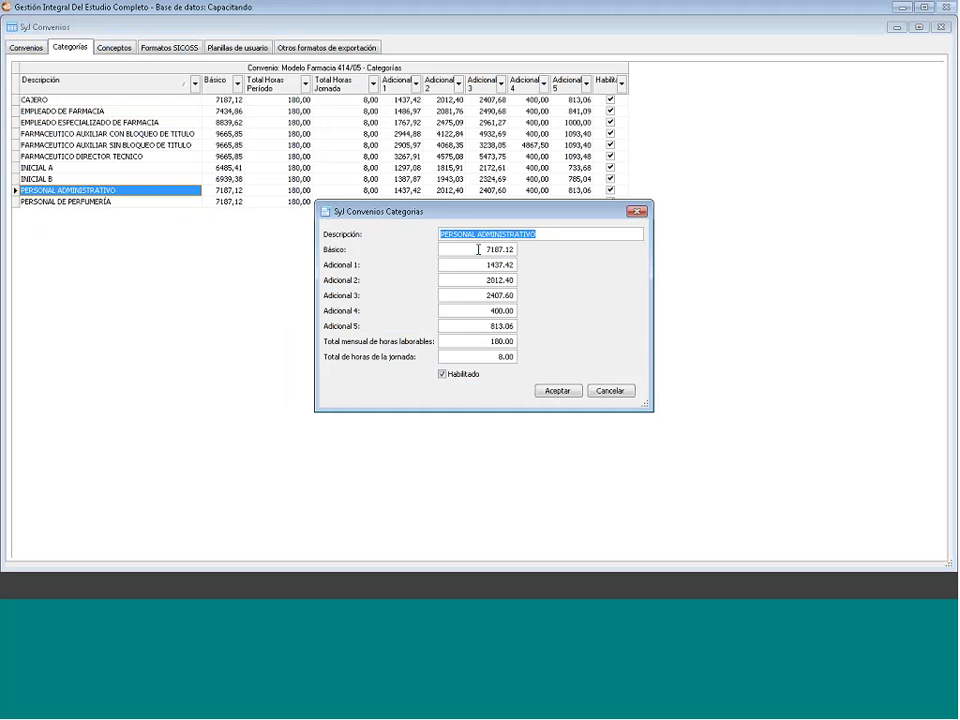
Replace the 7187.12 basic with 10000 and save the category
click(480, 249)
text(9 .)
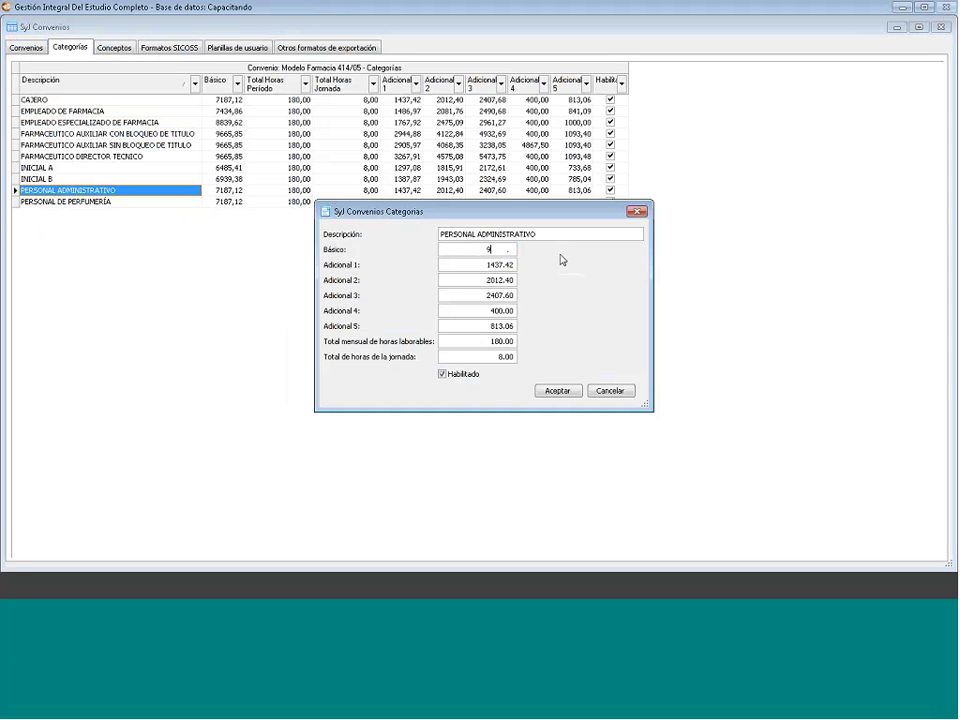
key(BackSpace)
text(10000)
click(566, 394)
click(557, 391)
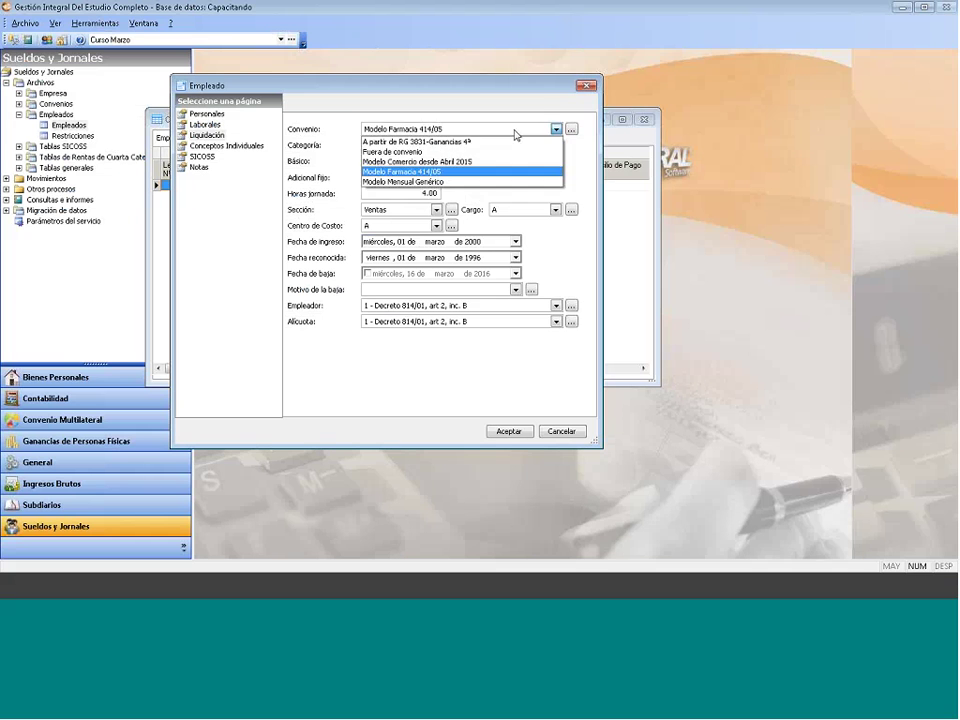
Check the employee's convenio and updated category basics, keeping PERSONAL ADMINISTRATIVO, then open the convenios window
click(410, 173)
click(415, 147)
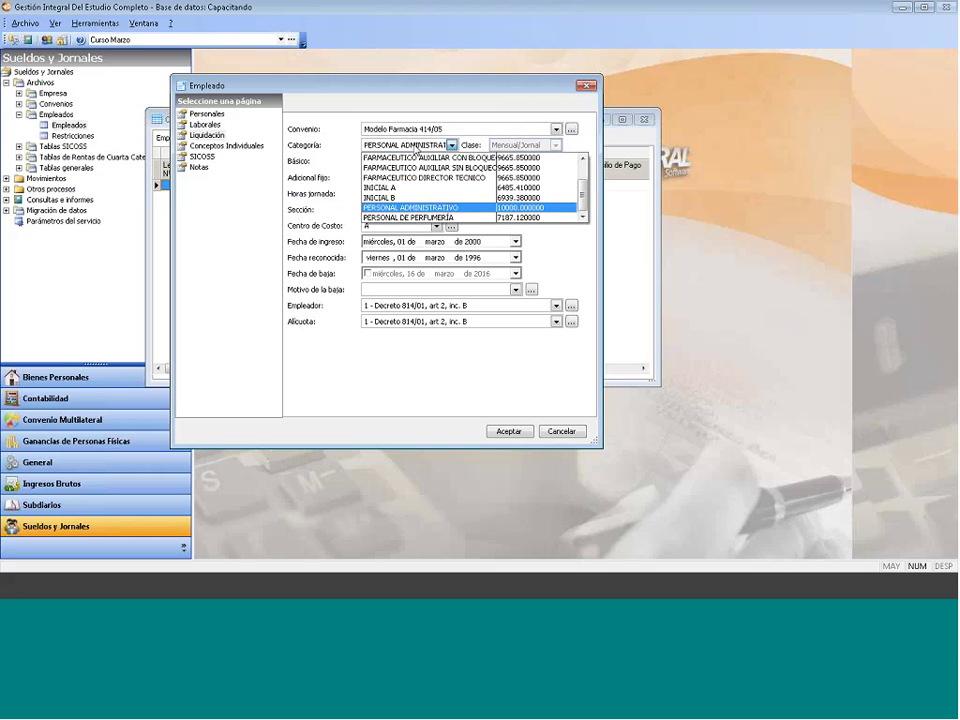
click(416, 148)
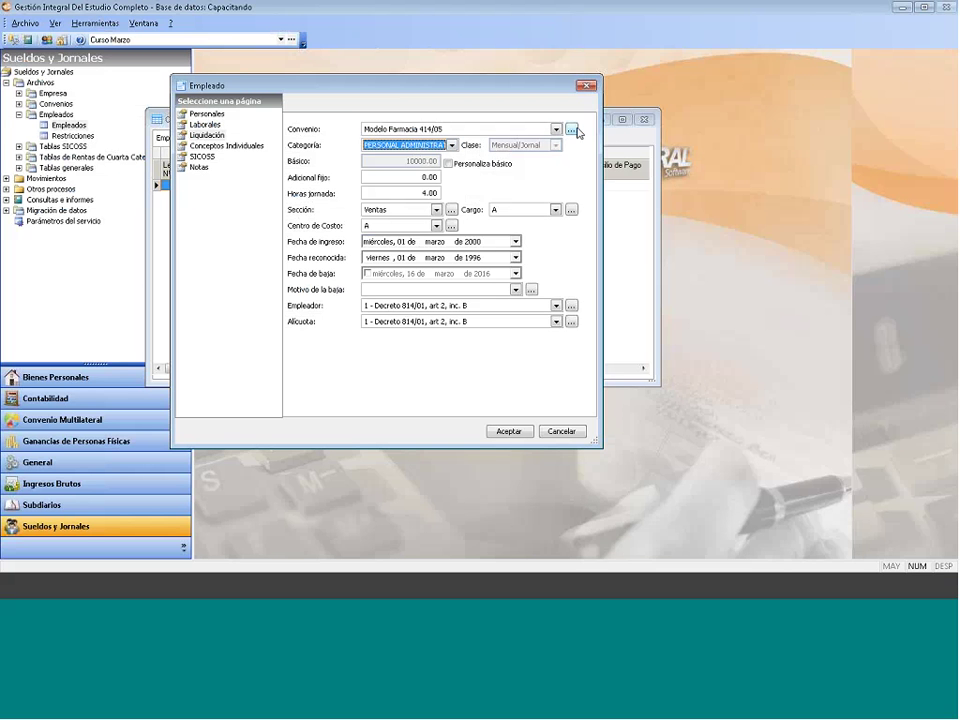
click(573, 130)
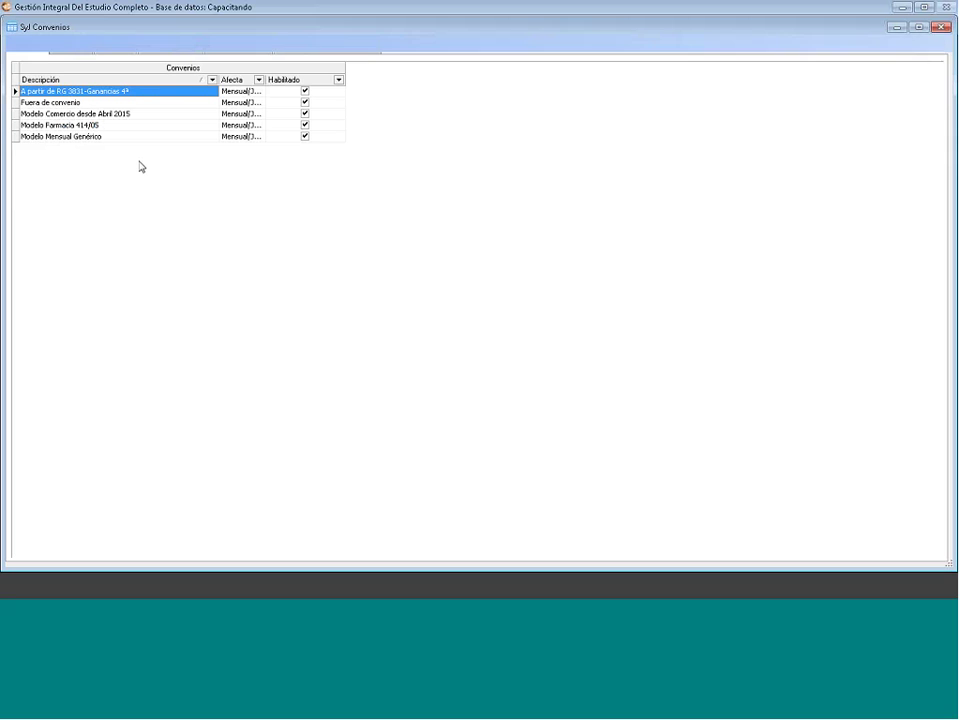
Choose the import-from-repository action in the convenios list's context menu
right_click(139, 162)
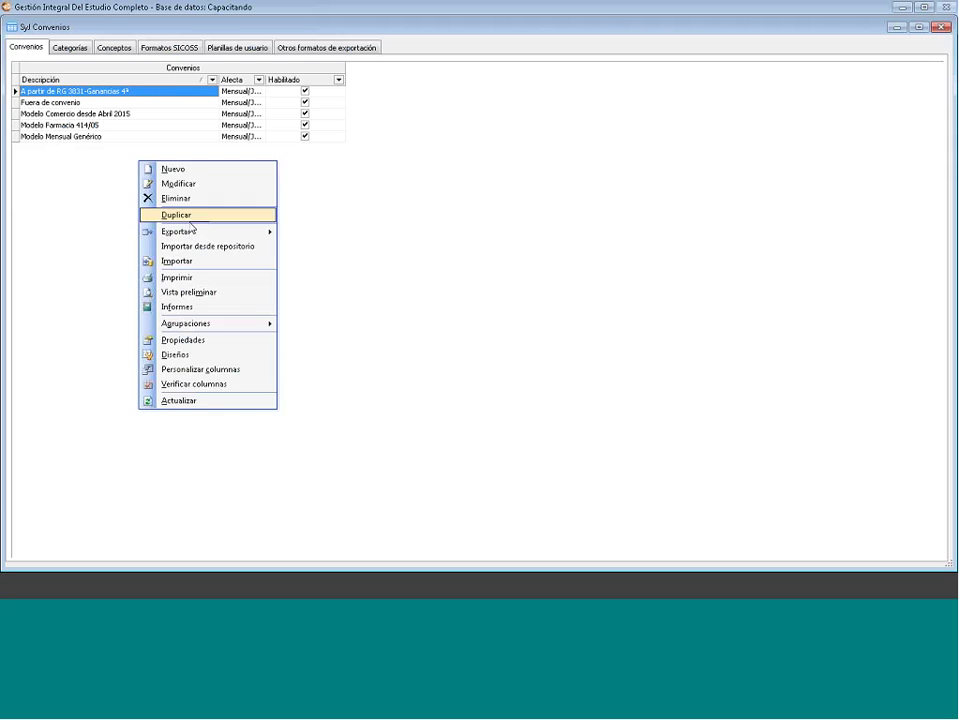
click(138, 217)
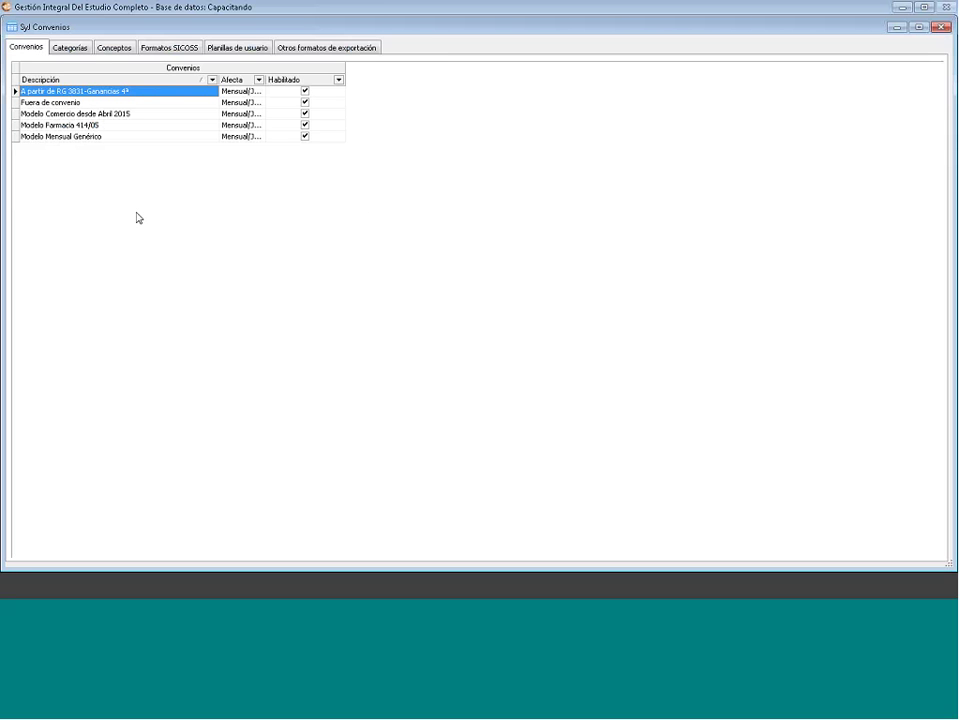
right_click(86, 179)
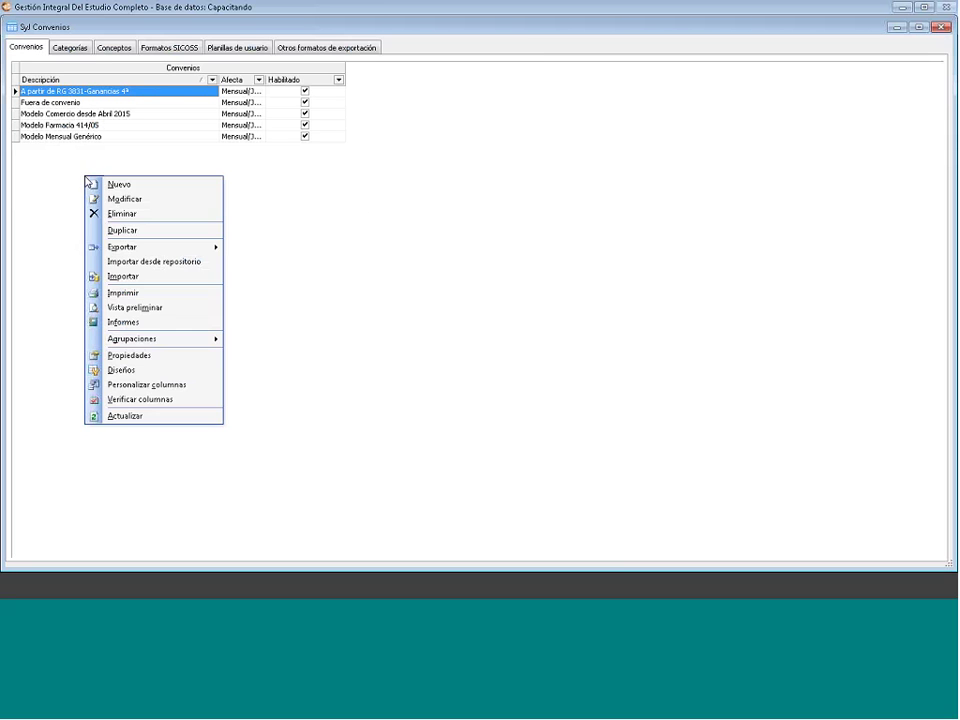
click(139, 264)
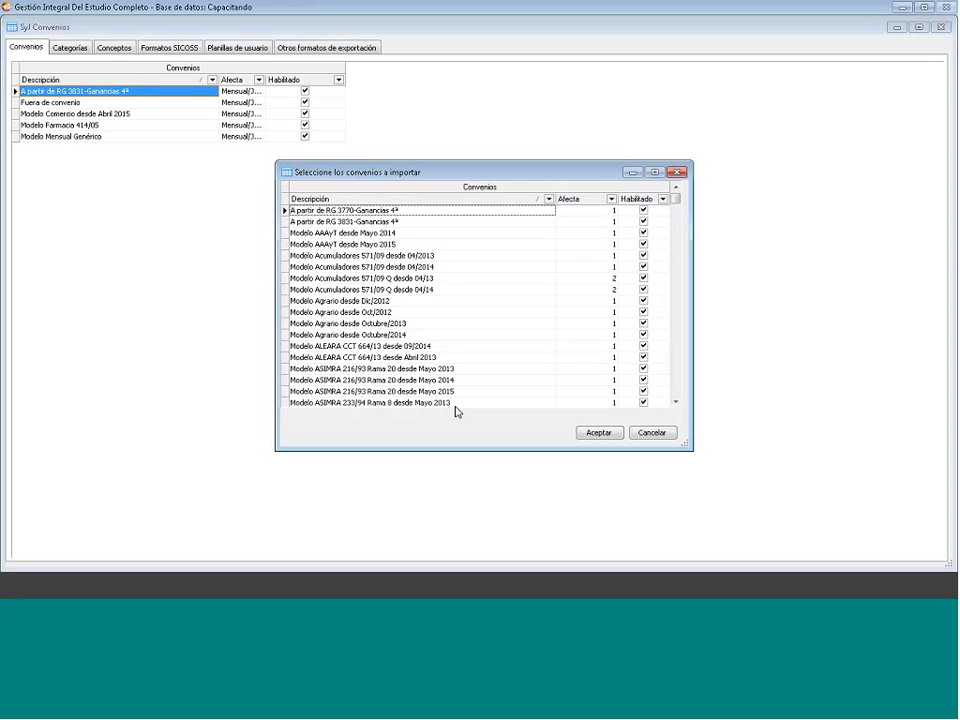
Find Modelo Construcción 76/75 desde 04/2015 in the repository list and confirm its import
click(396, 391)
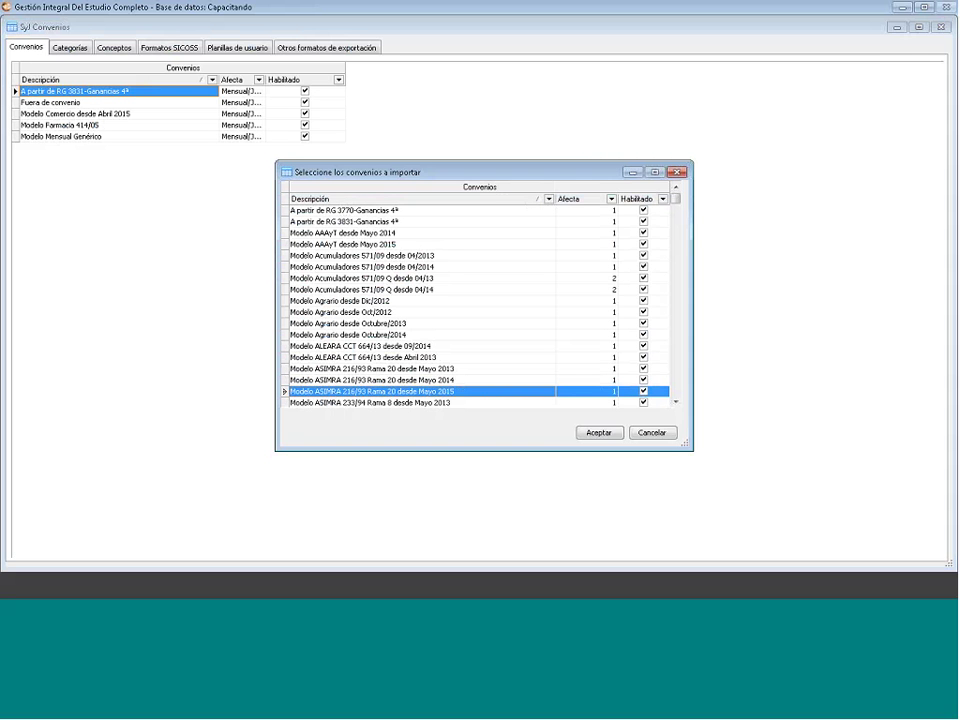
scroll(675, 375, down, 6)
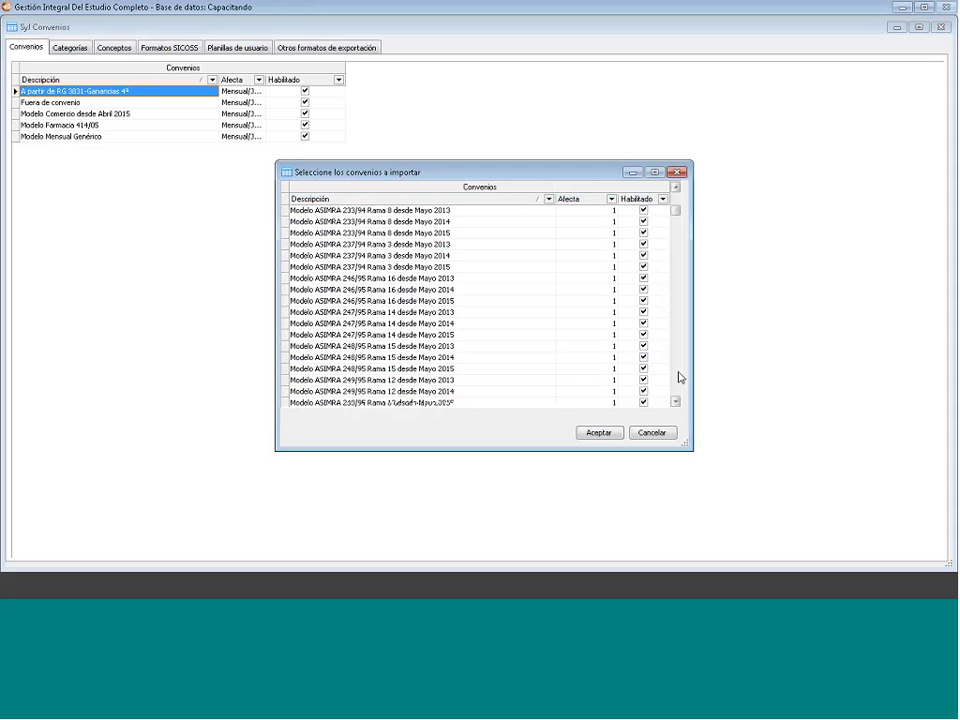
scroll(677, 377, down, 10)
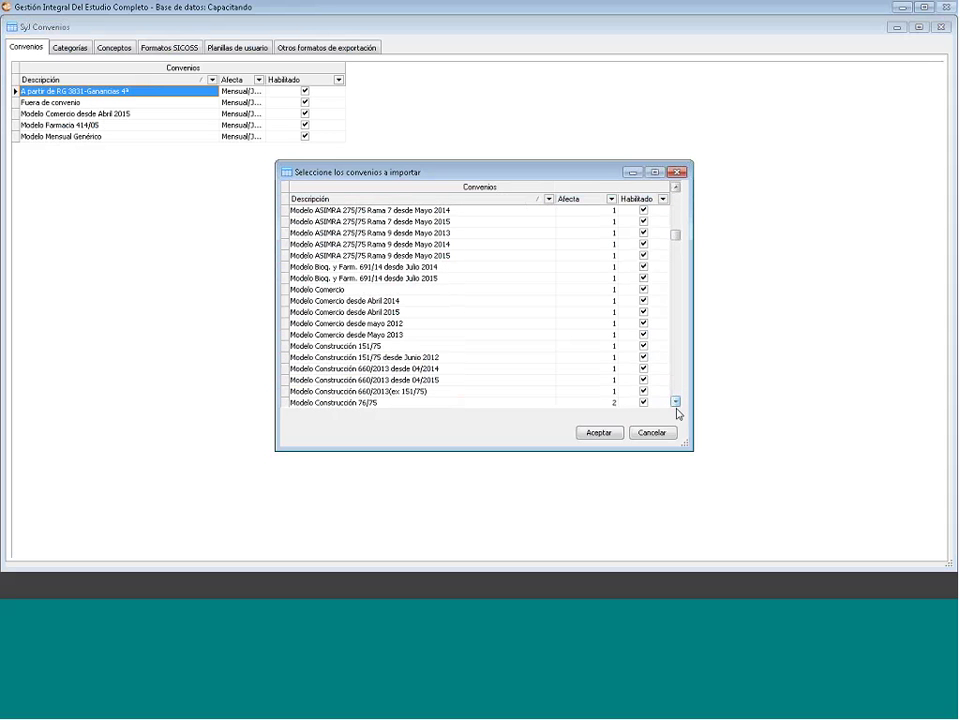
click(676, 401)
click(676, 401)
click(676, 401)
click(676, 401)
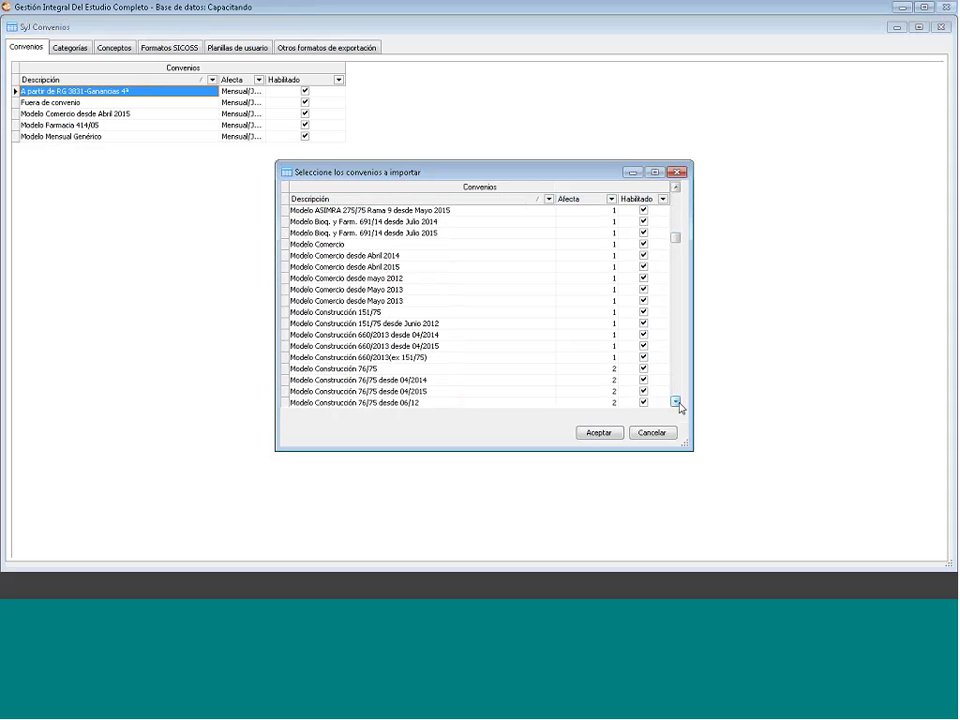
click(676, 401)
click(676, 401)
click(676, 401)
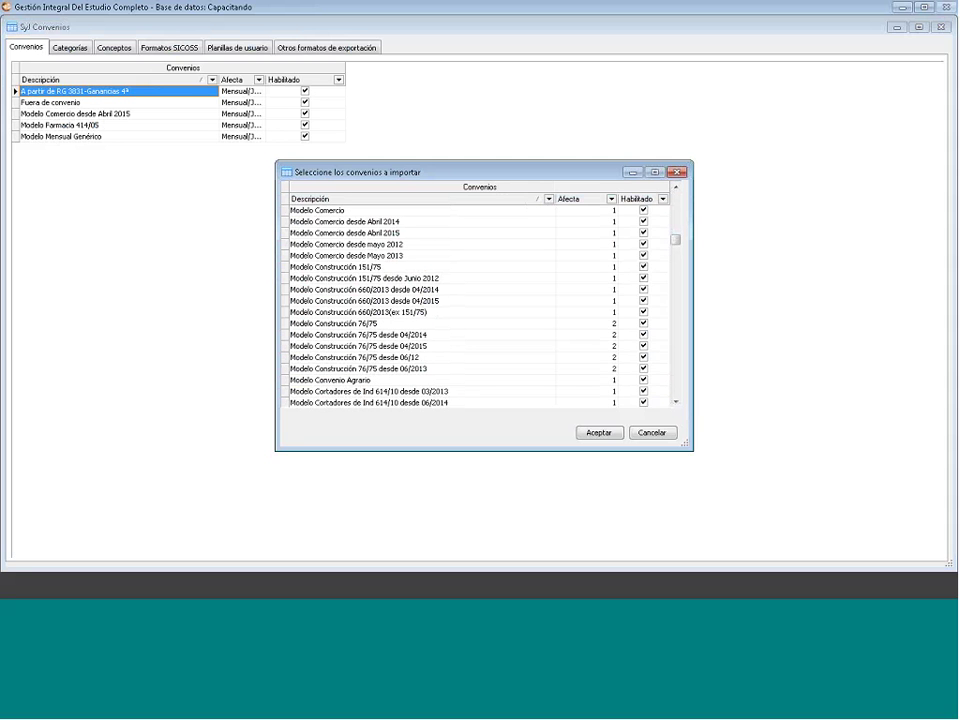
click(300, 345)
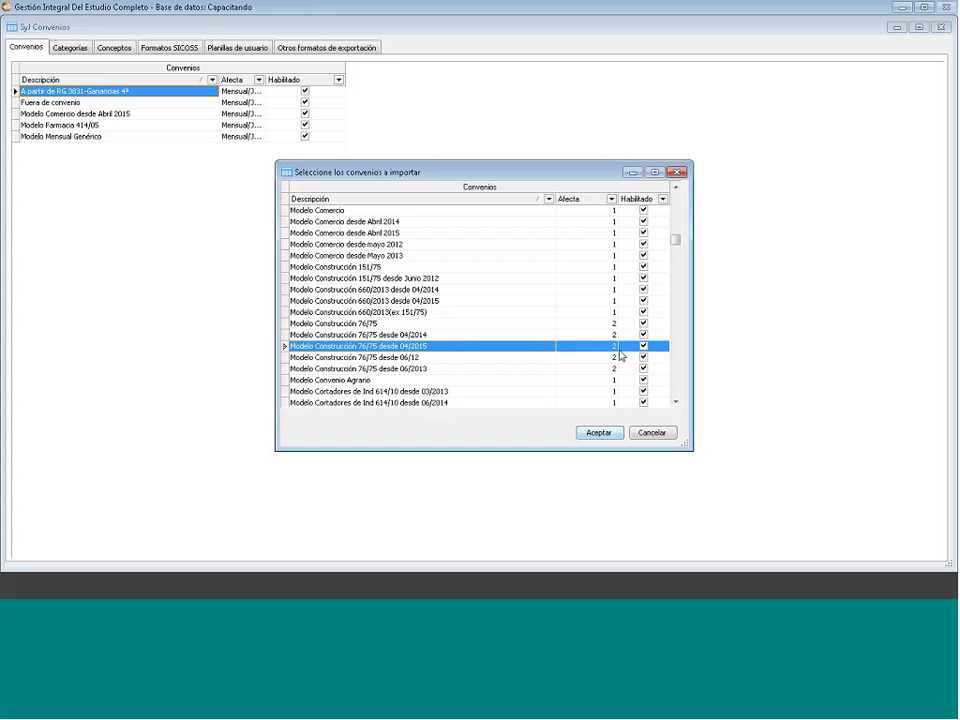
click(597, 433)
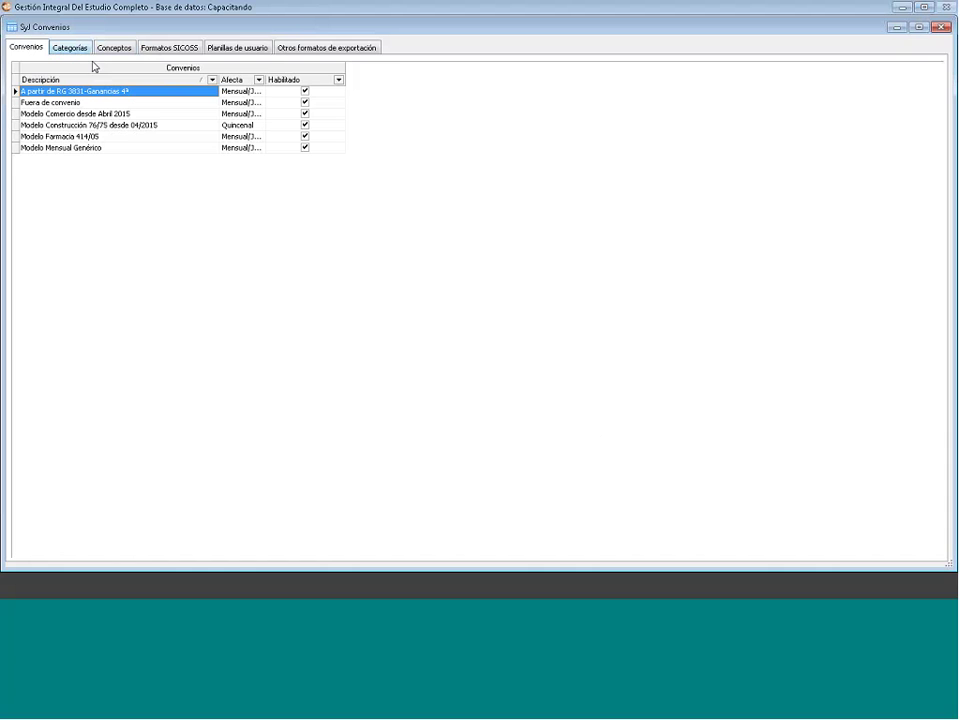
Inspect the imported construction convenio's categories, then return to the convenios list
ctrl+click(82, 126)
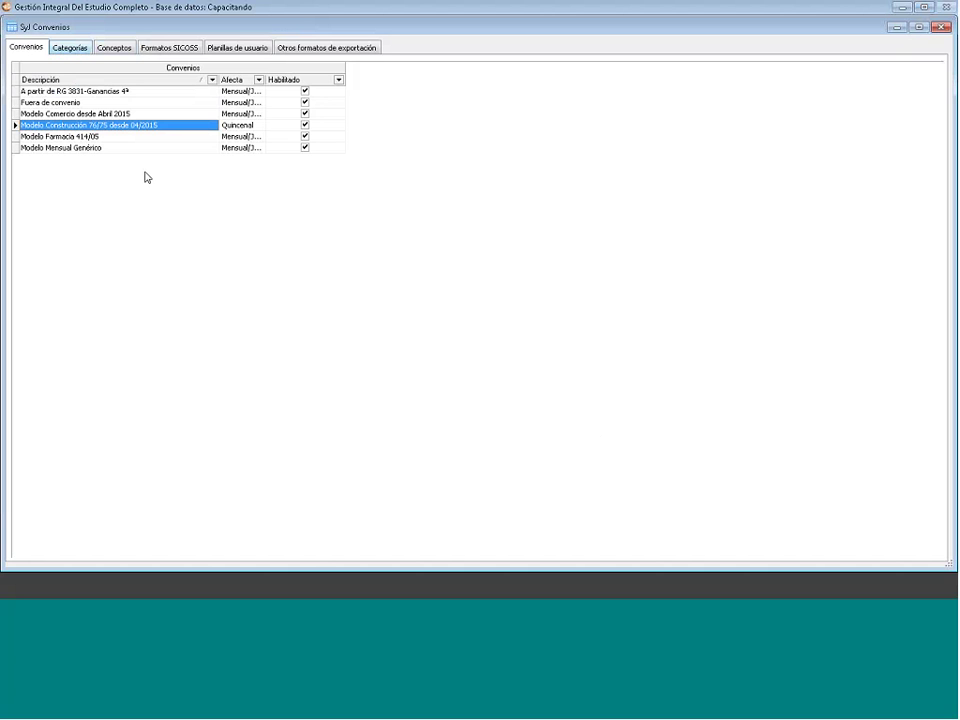
click(65, 48)
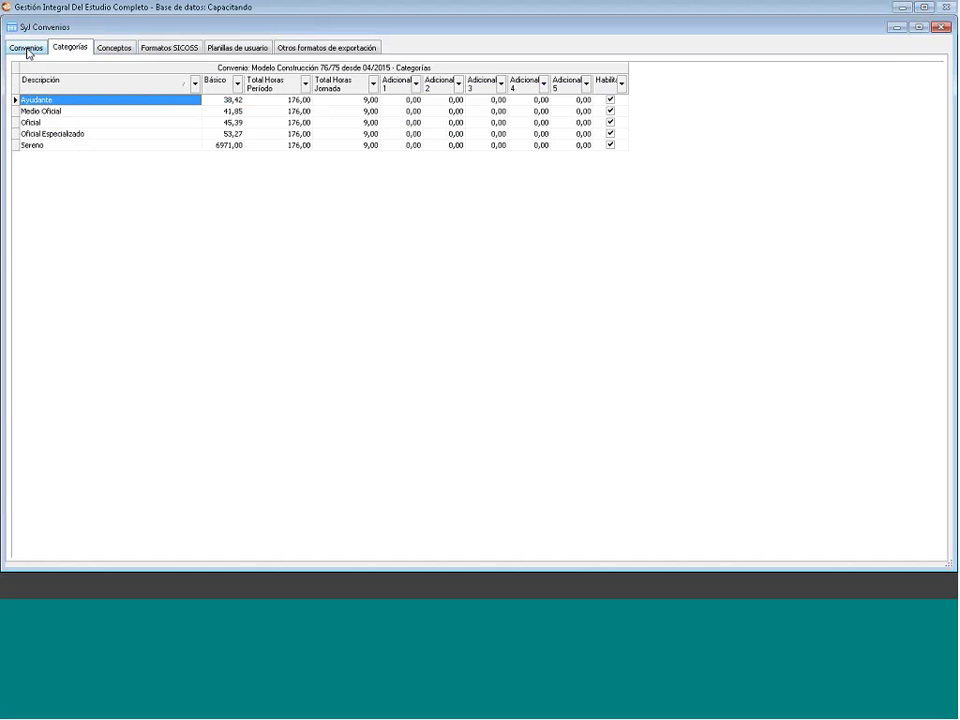
click(28, 50)
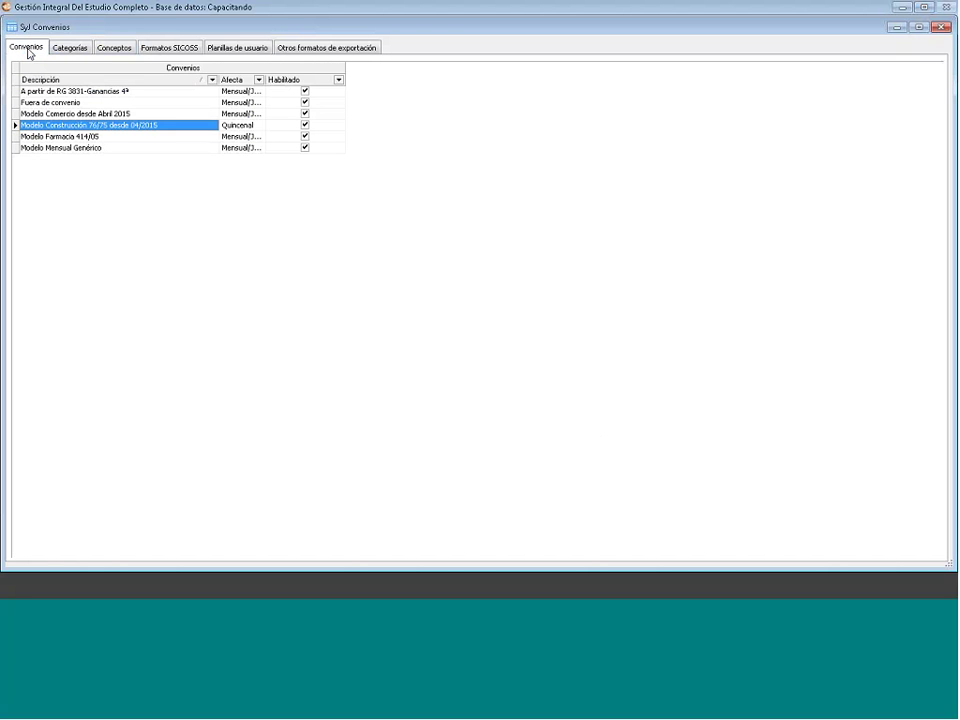
Show Modelo Farmacia 414/05's categories and bring up the CAJERO category's actions
click(74, 137)
click(79, 50)
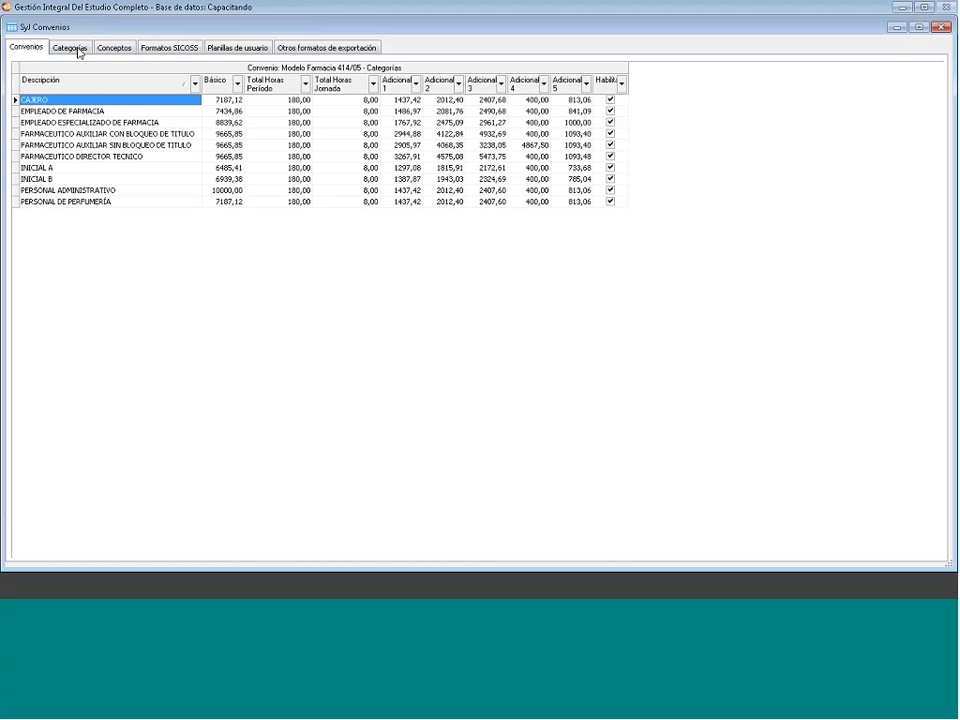
right_click(139, 98)
click(175, 121)
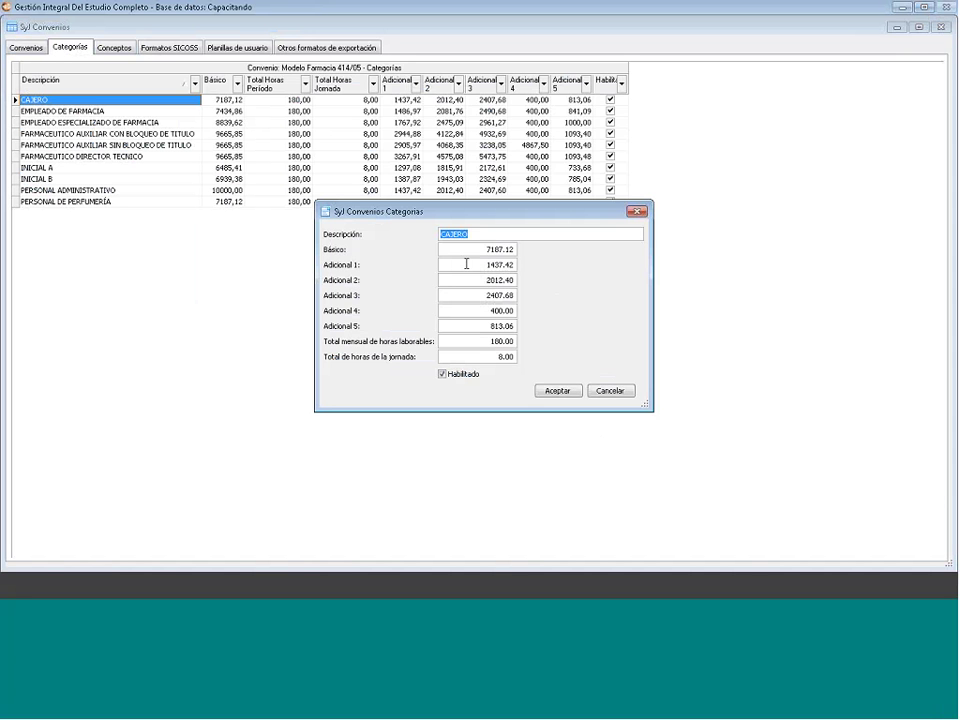
drag(466, 264, 510, 283)
key(Tab)
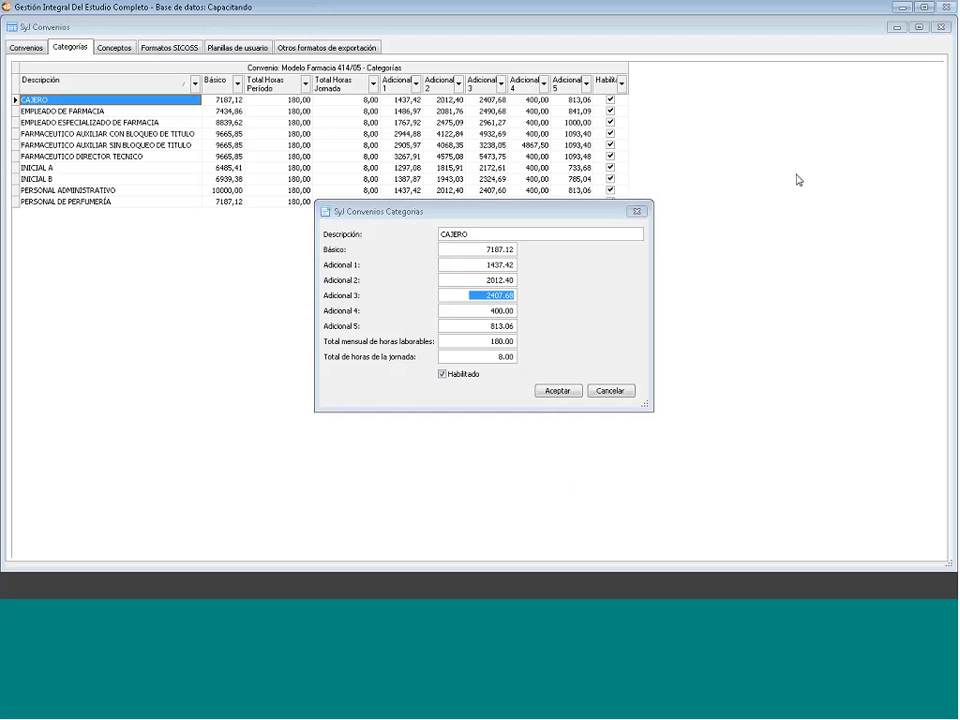
key(Escape)
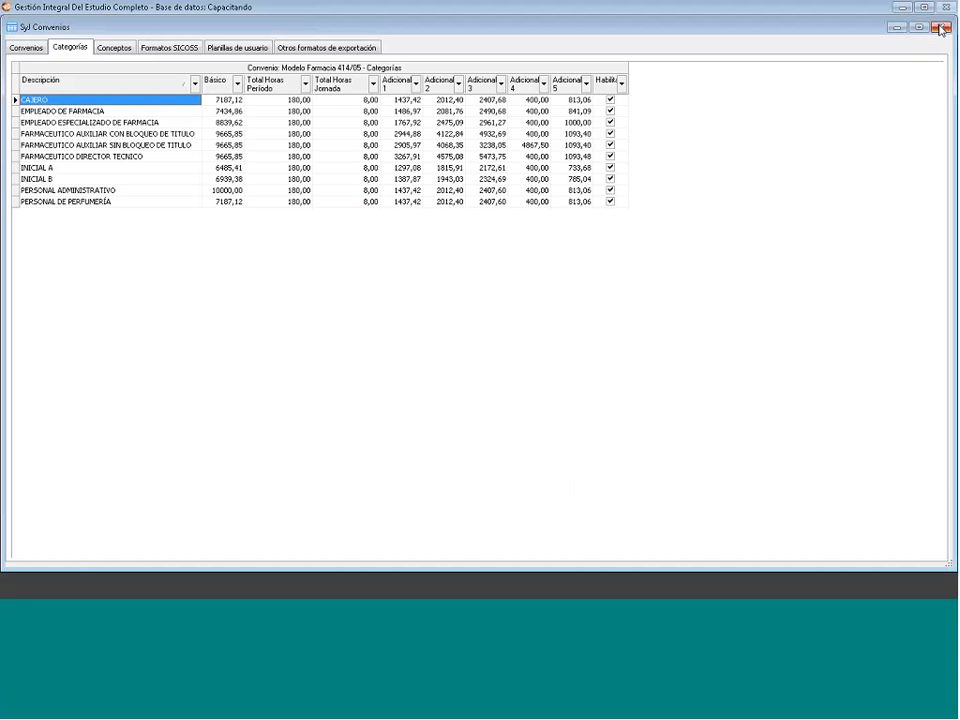
Back on the employee, reapply PERSONAL ADMINISTRATIVO and set the daily hours to 8
click(940, 28)
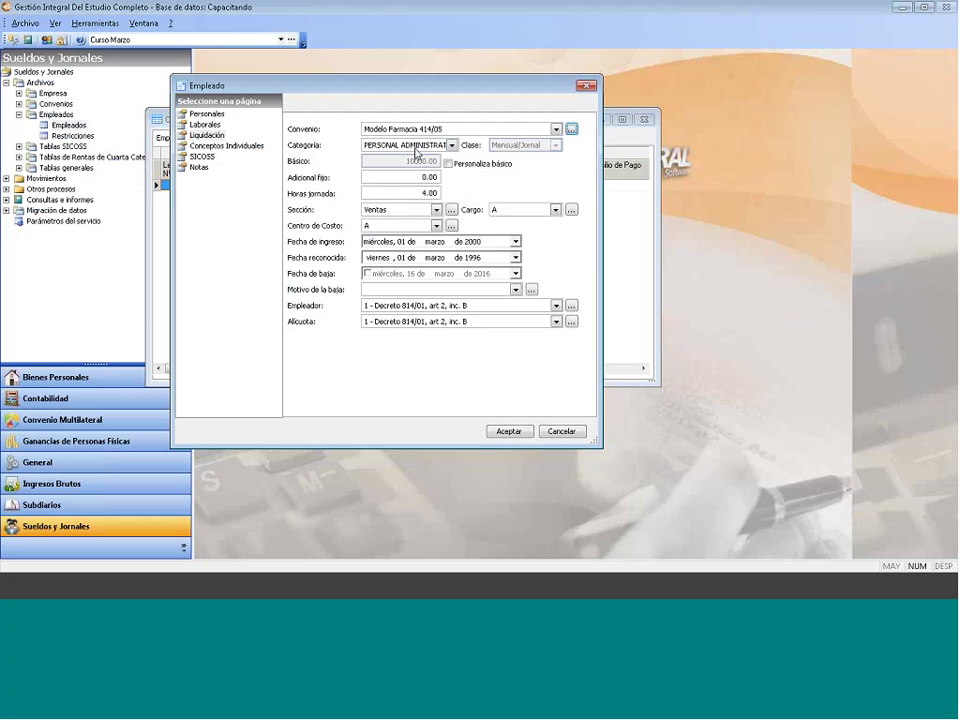
click(396, 147)
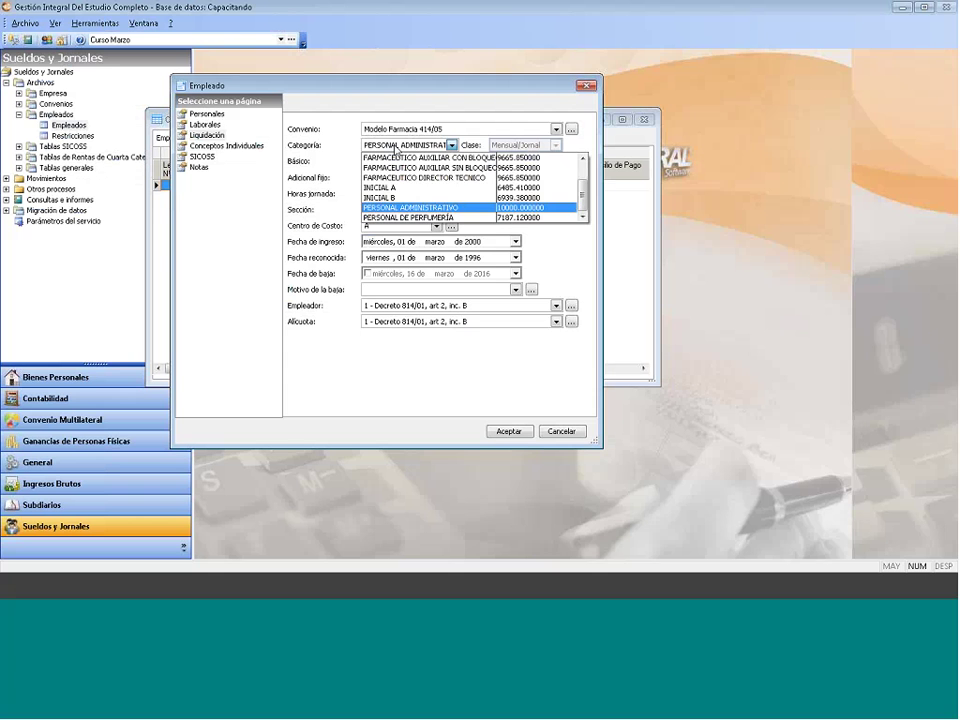
click(396, 148)
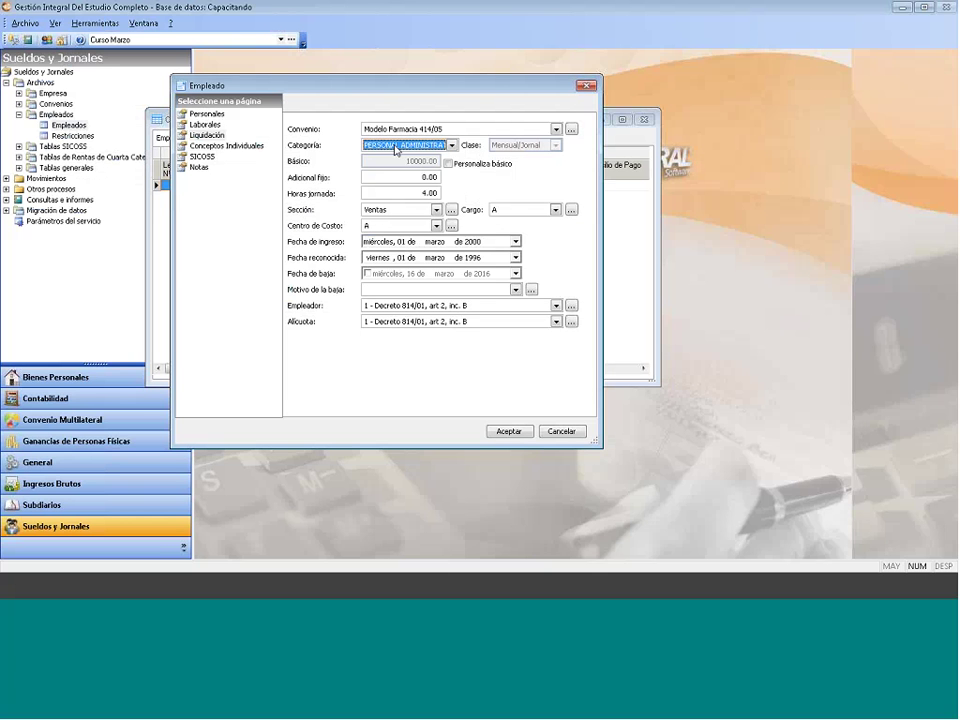
key(Tab)
key(Tab)
key(Tab)
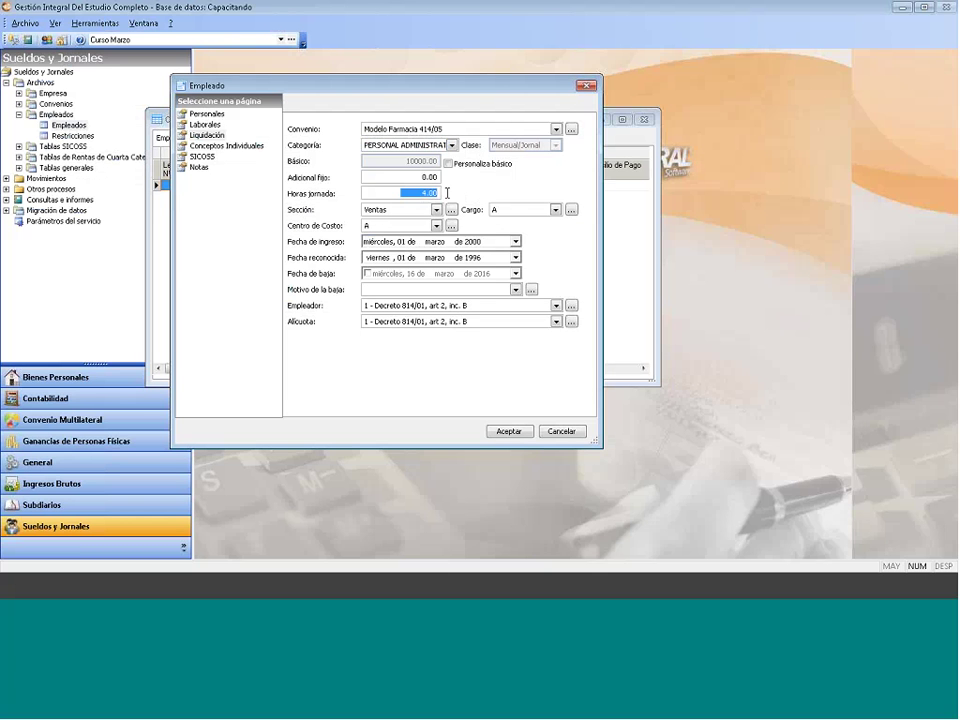
text(8.)
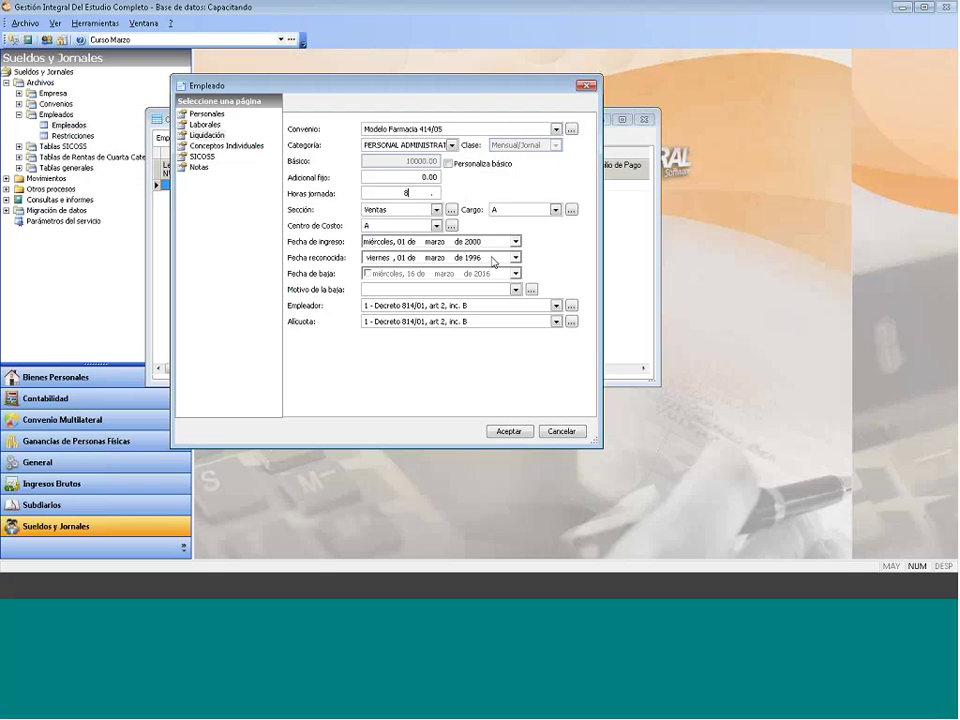
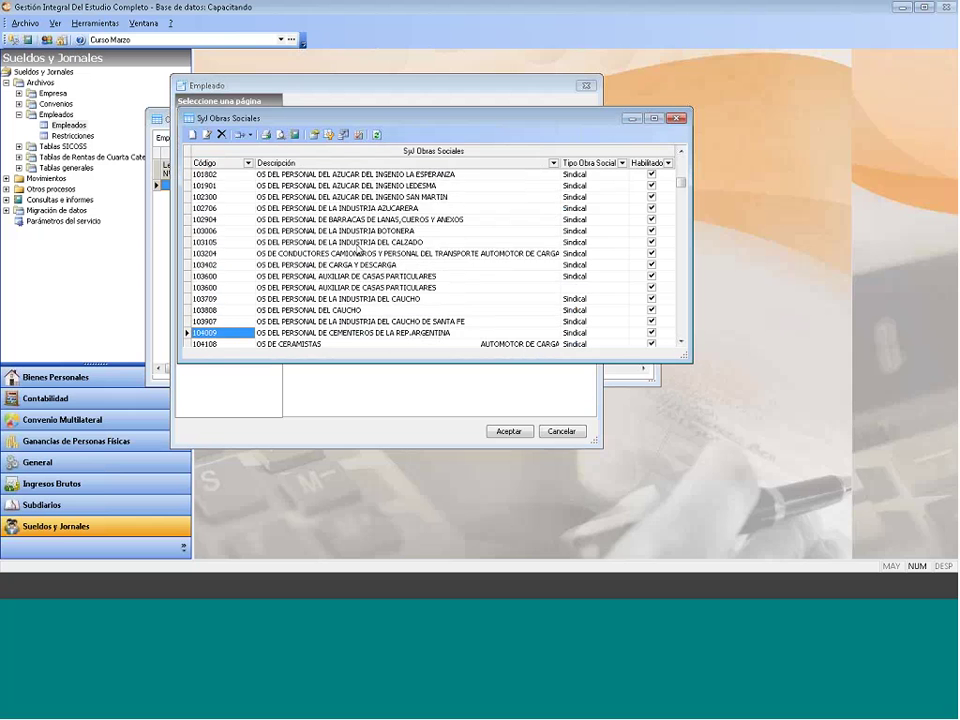
key(Down)
key(Down)
key(Down)
key(Down)
key(Down)
key(Down)
key(Down)
key(Down)
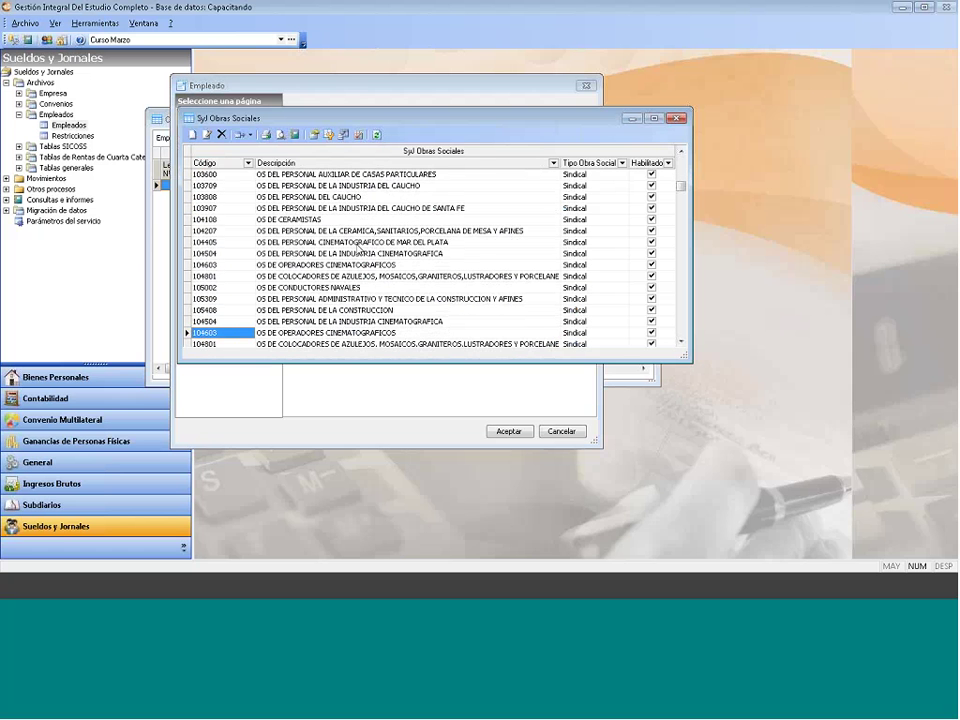
Browse the health-insurance list and select entry 105309
click(328, 278)
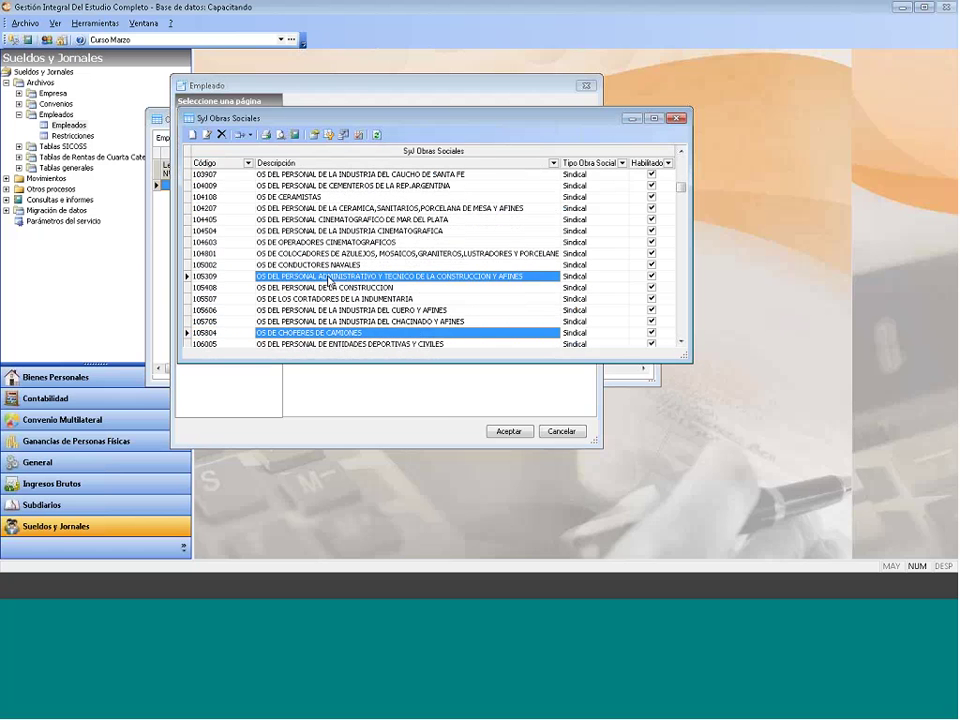
right_click(258, 276)
Start a new health-insurance entry, check its Sindical type, then discard it and close the list
click(290, 285)
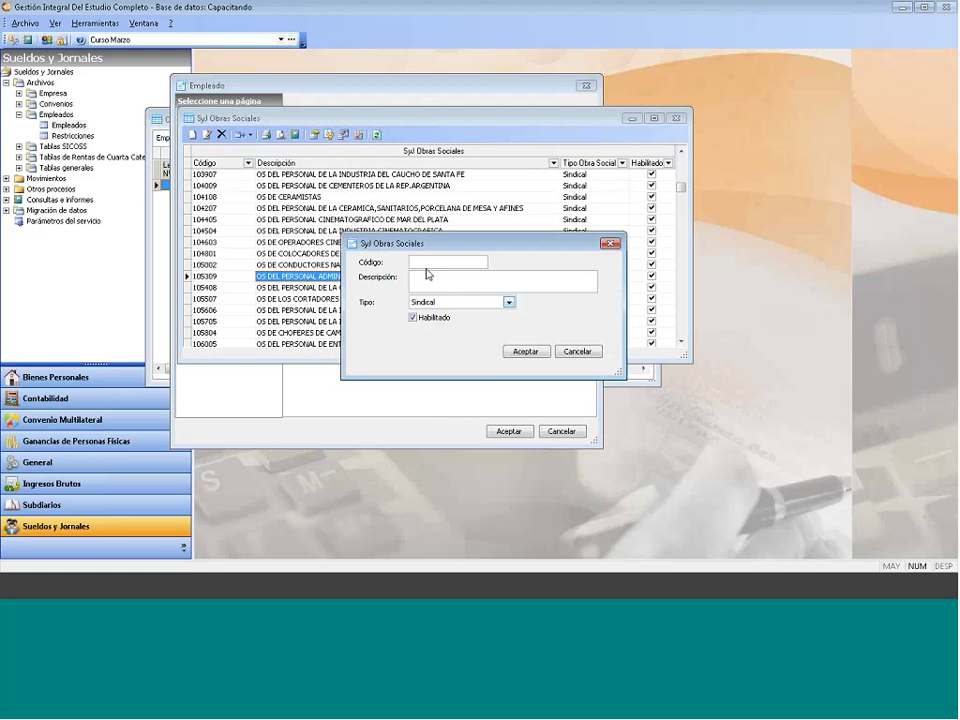
click(428, 276)
click(508, 302)
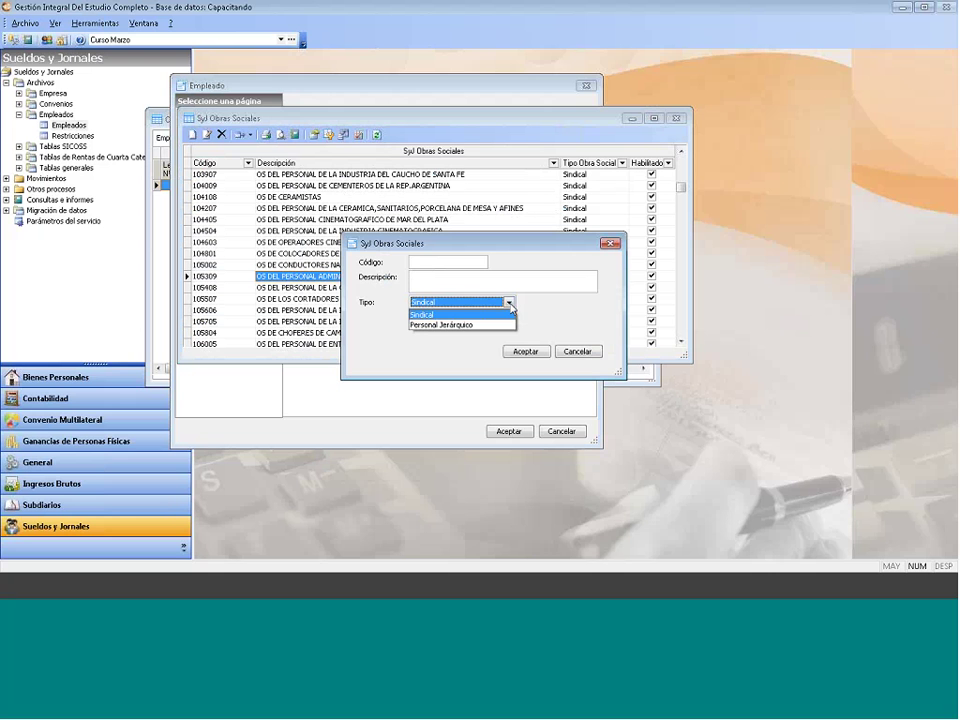
click(510, 306)
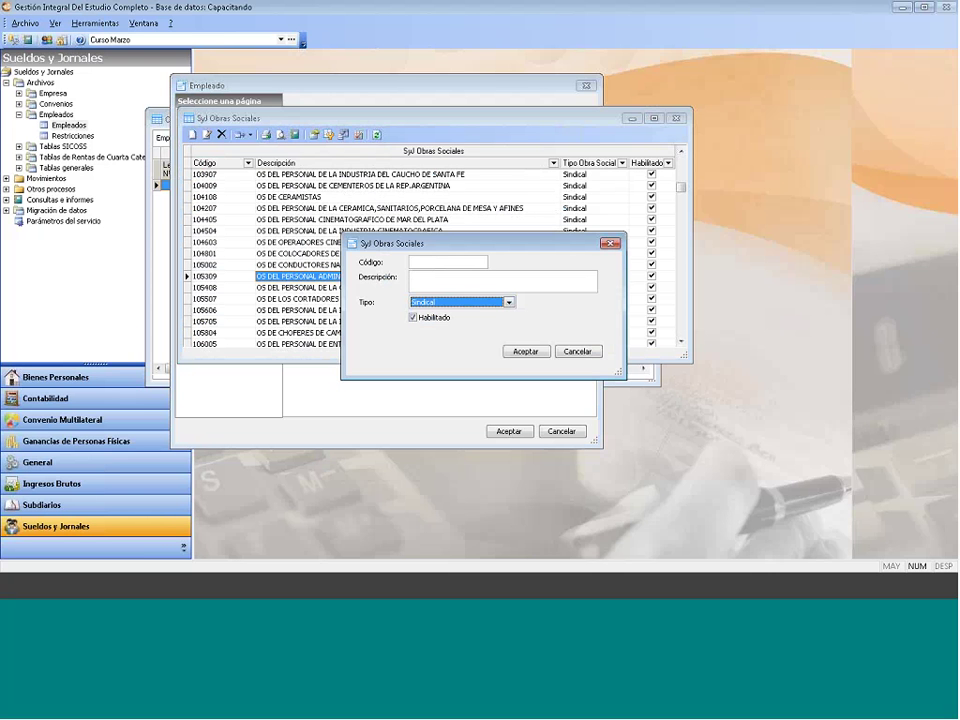
click(582, 352)
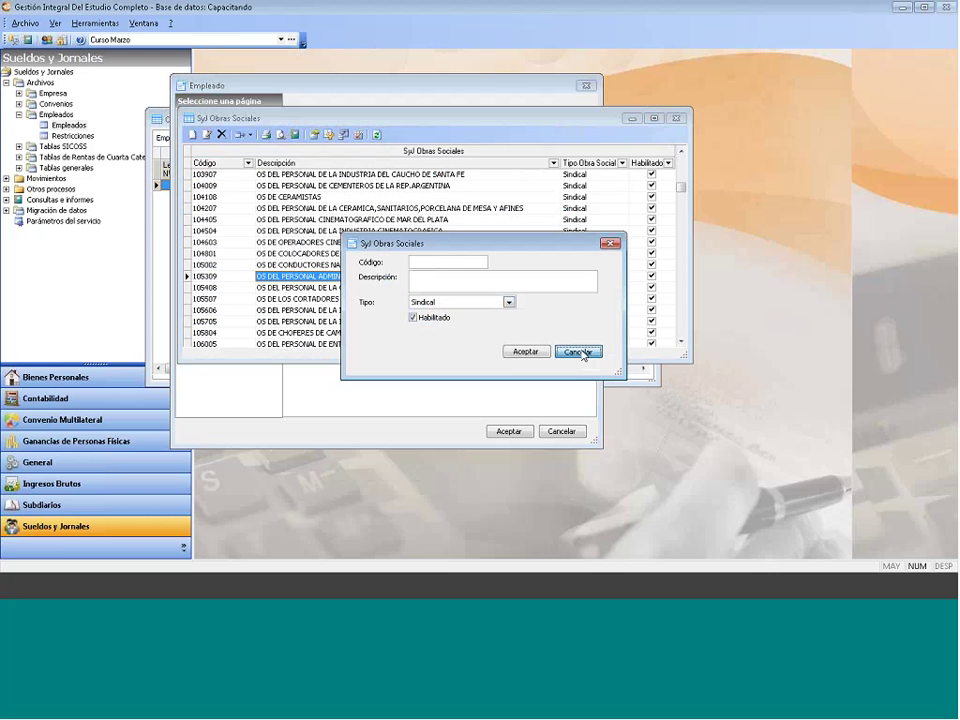
click(676, 118)
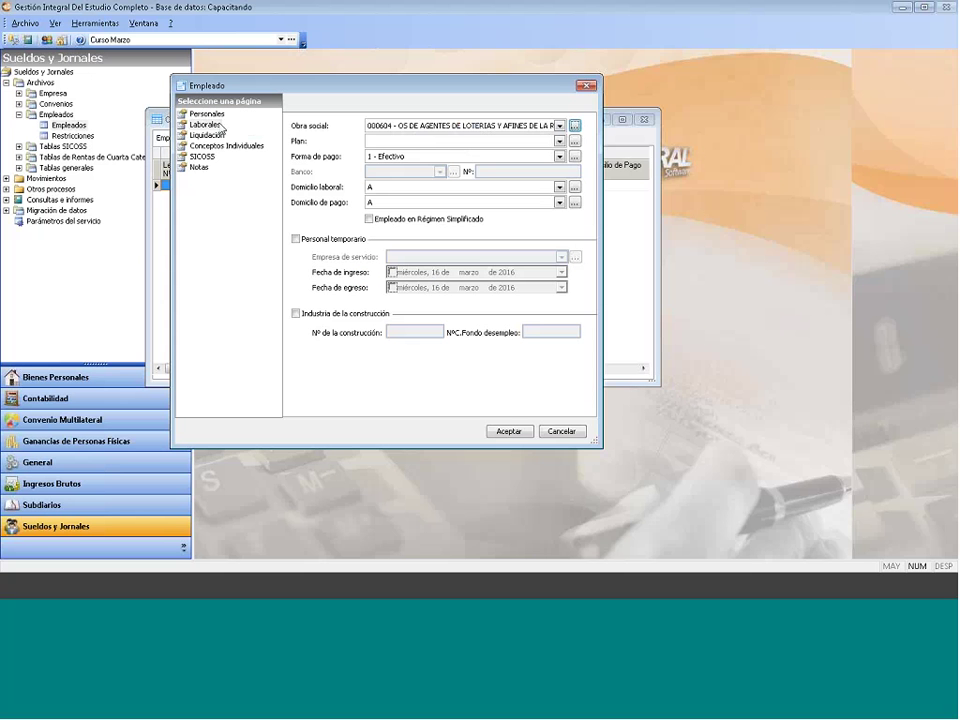
Leave Obra social unchanged and review the Laborales, Liquidación, SICOSS and Notas pages, ending on Personales
click(412, 127)
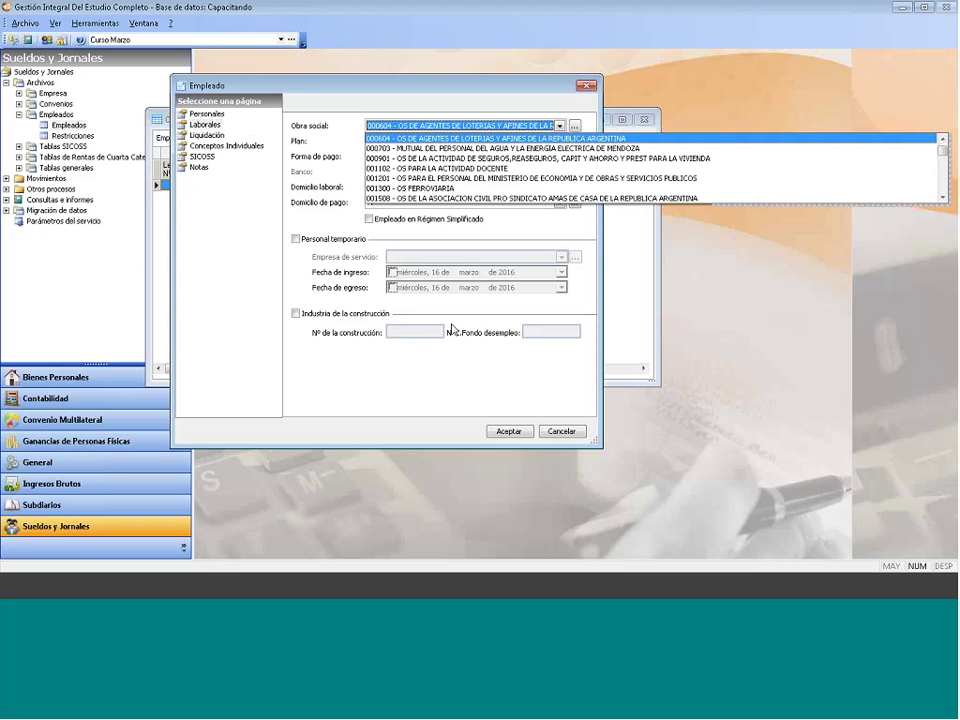
click(561, 431)
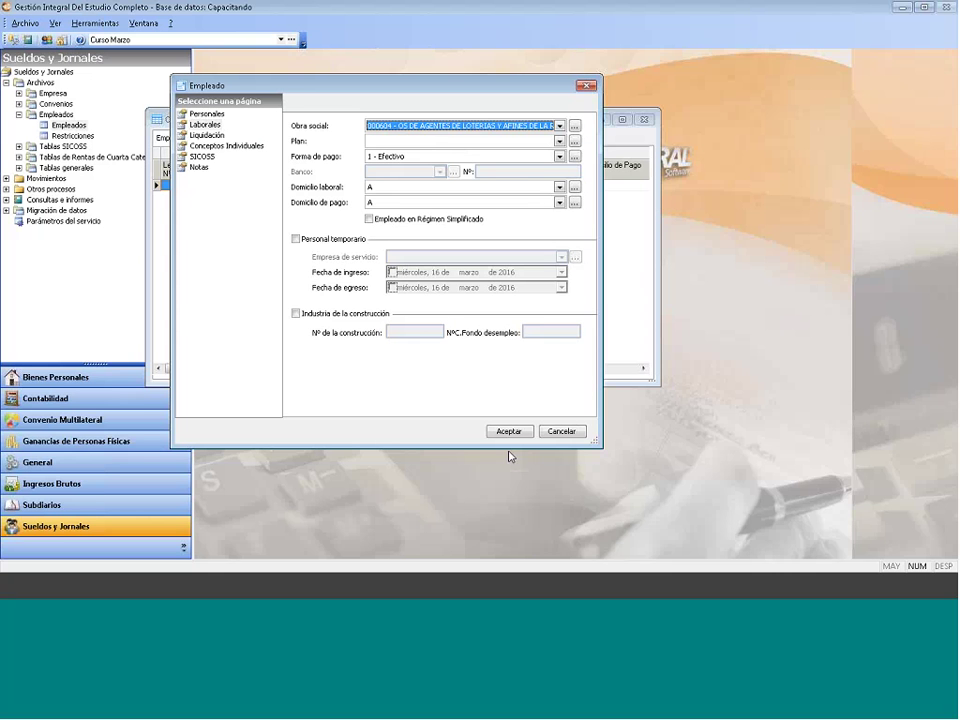
click(207, 114)
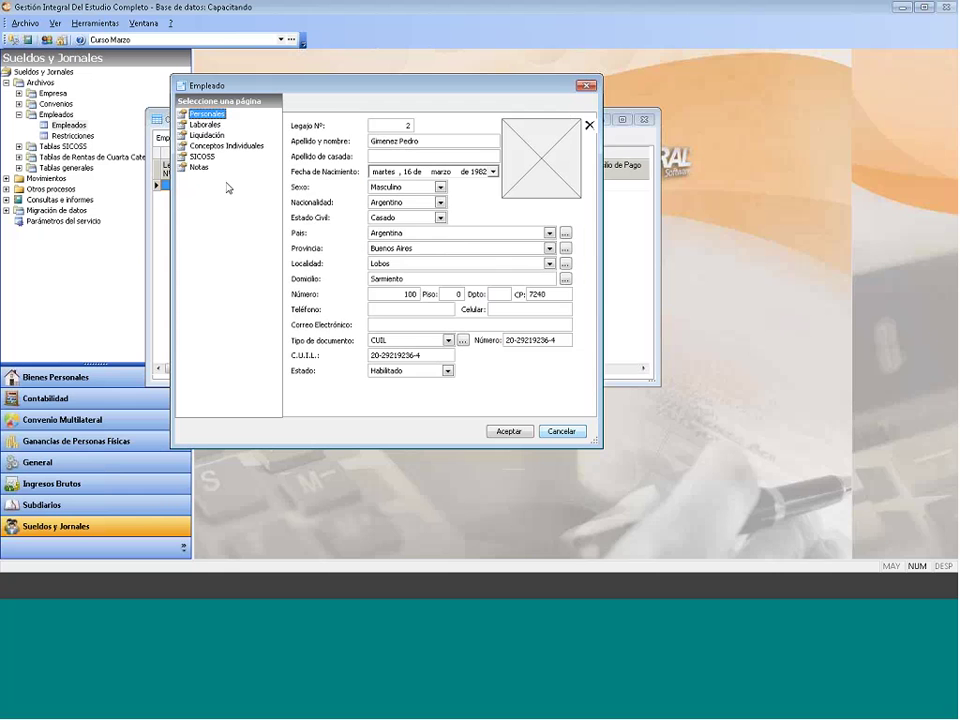
click(207, 124)
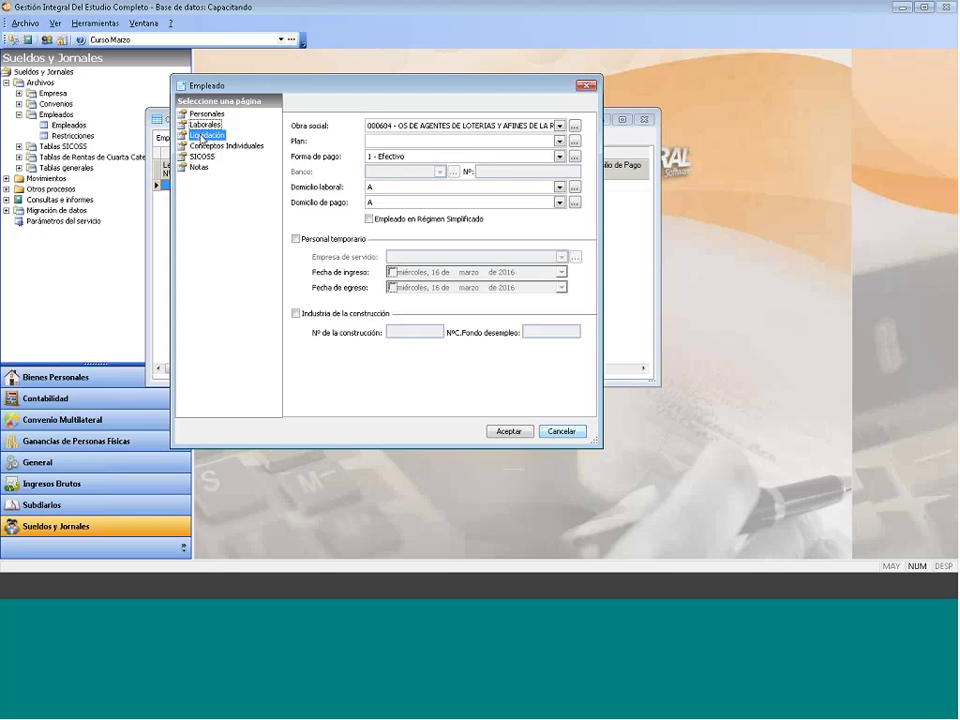
click(207, 135)
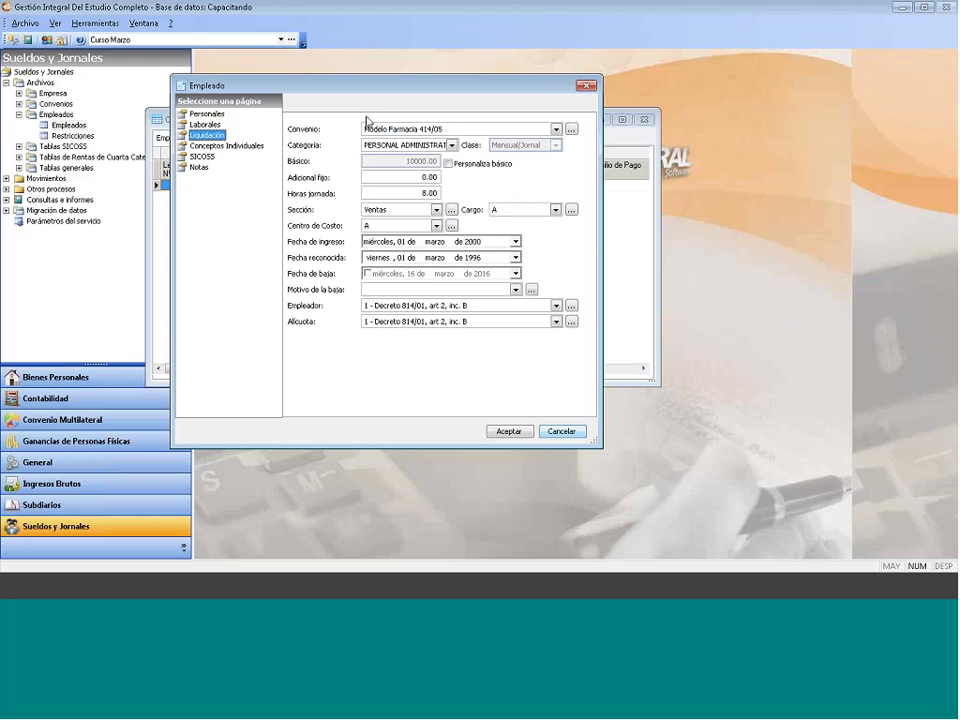
click(203, 158)
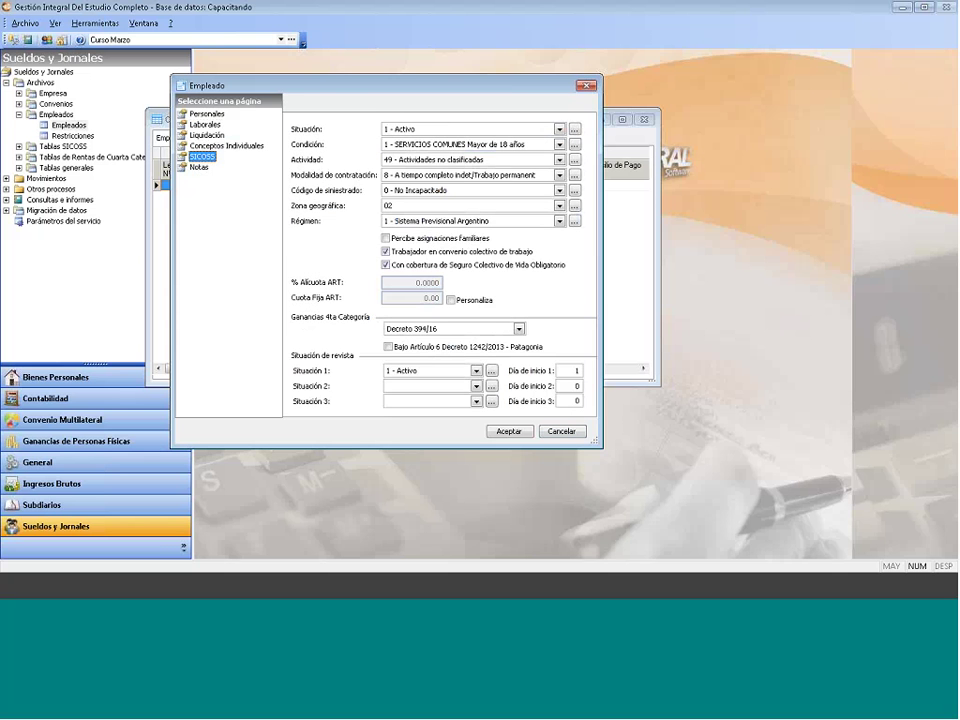
click(198, 167)
click(210, 113)
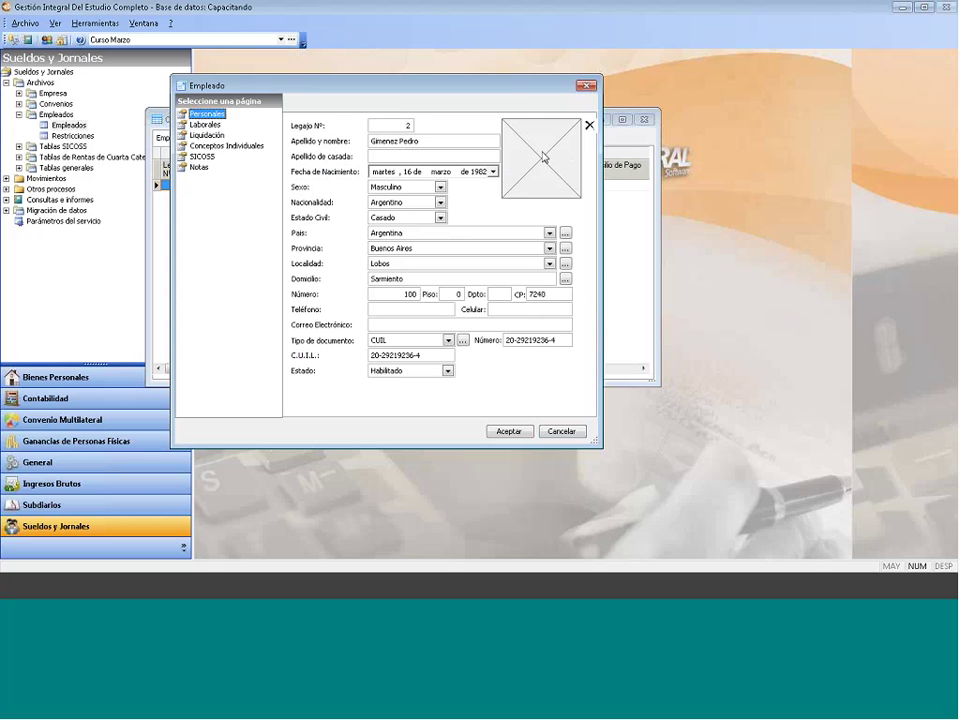
click(543, 157)
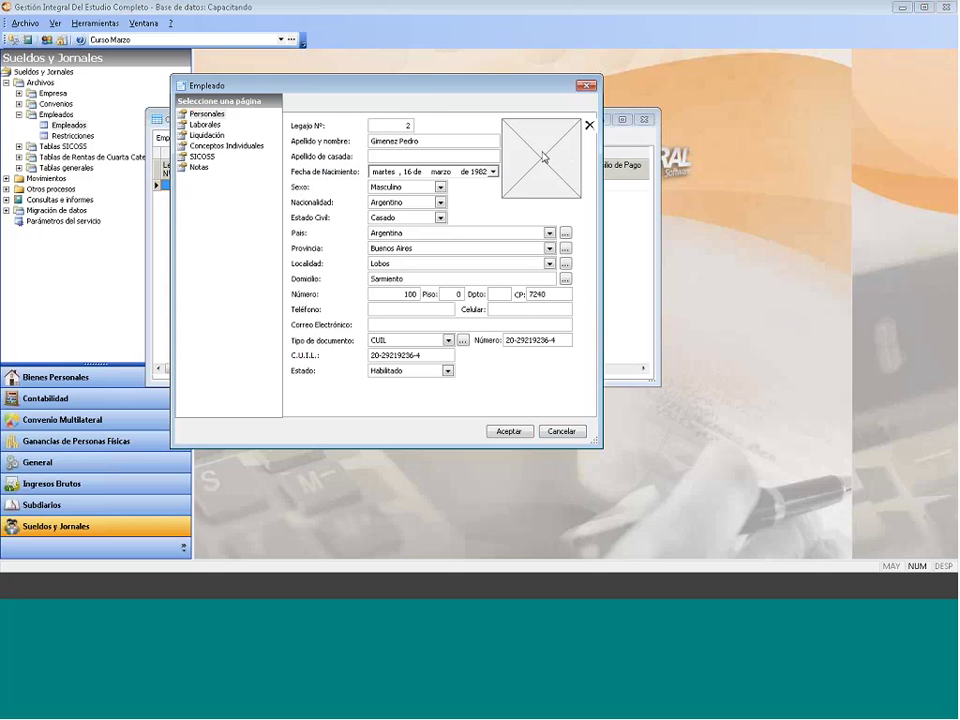
double_click(539, 141)
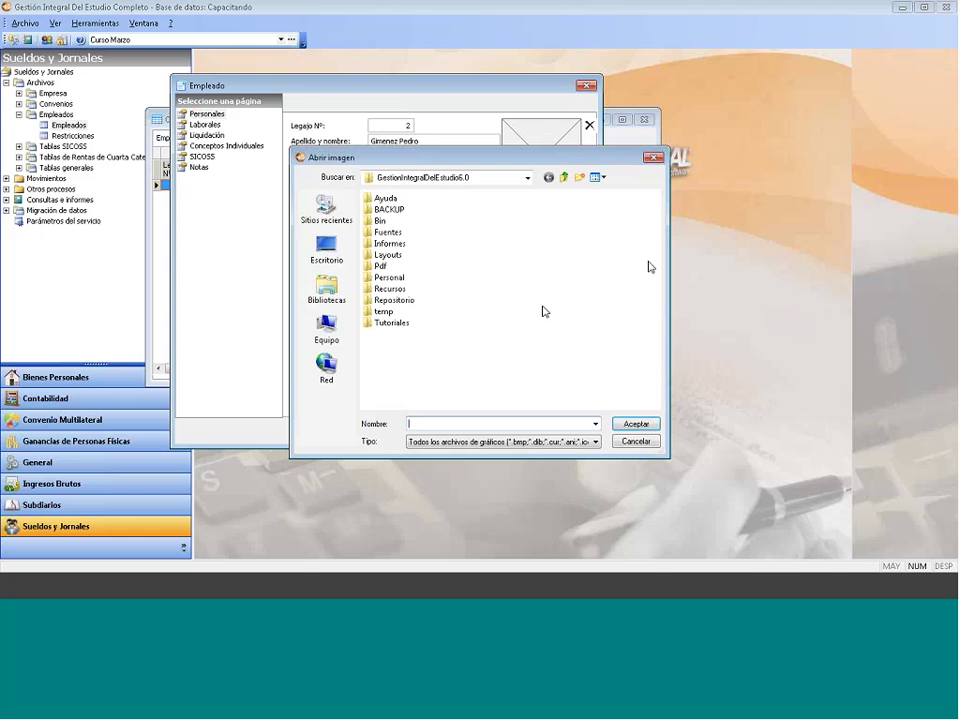
click(376, 243)
click(528, 179)
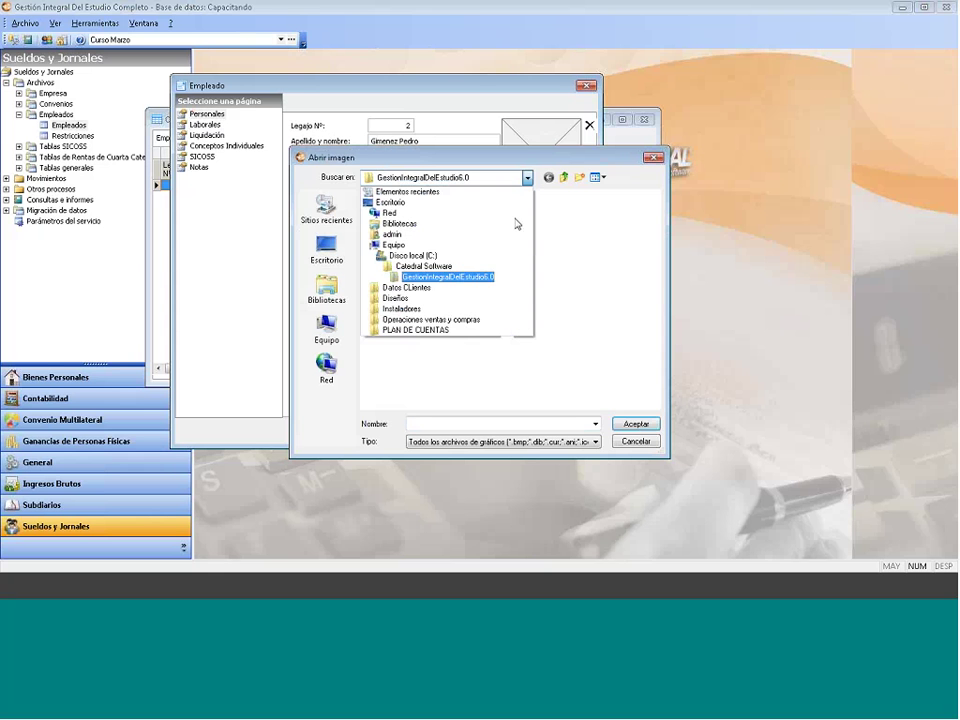
click(455, 278)
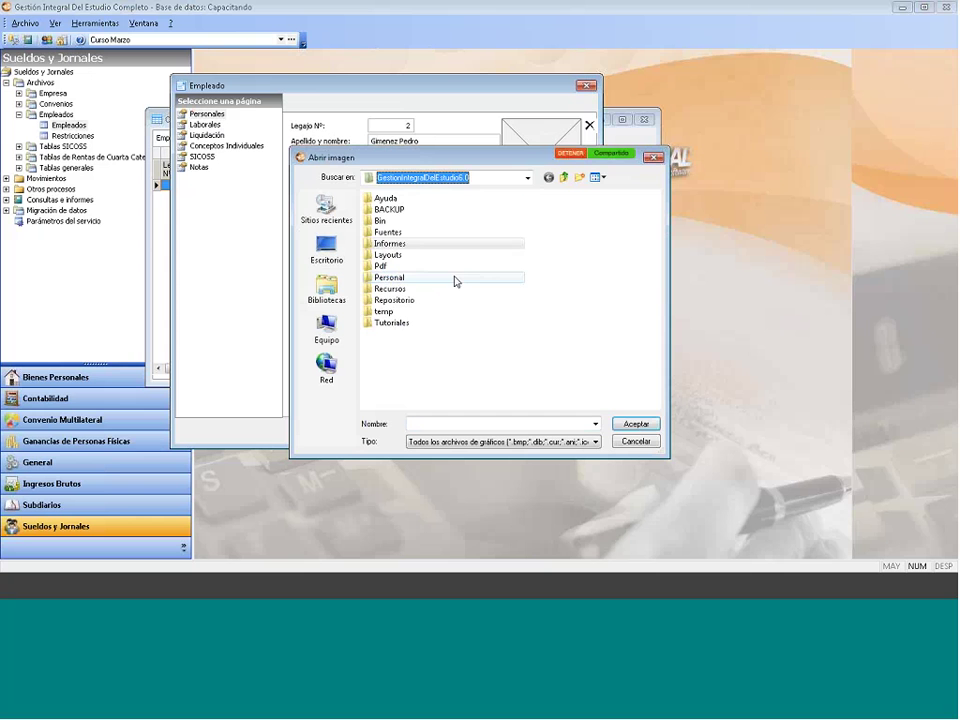
double_click(399, 248)
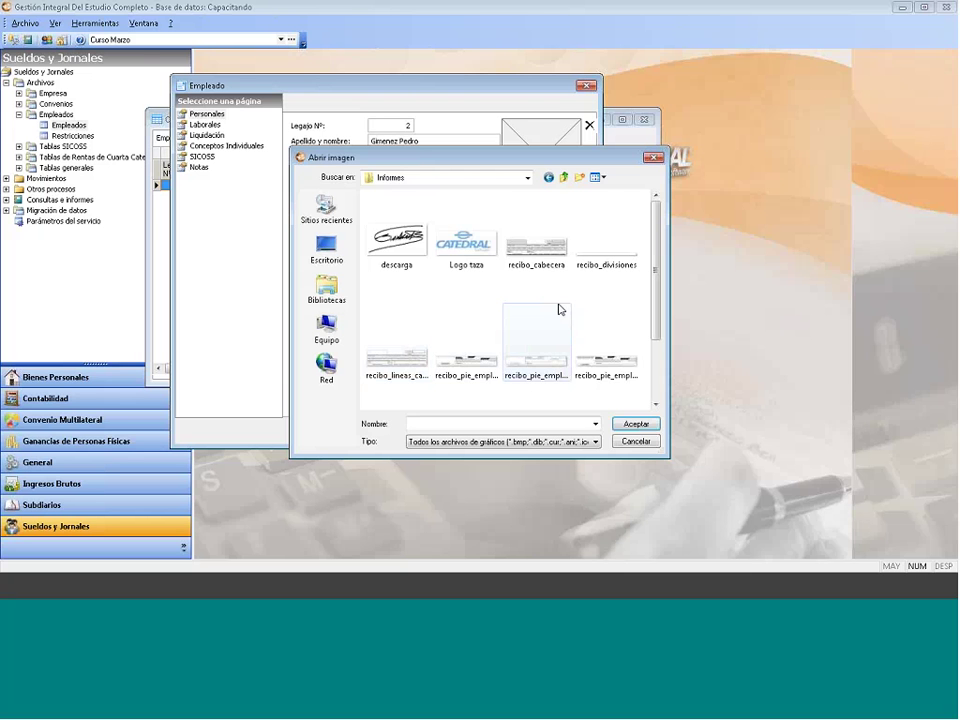
click(527, 178)
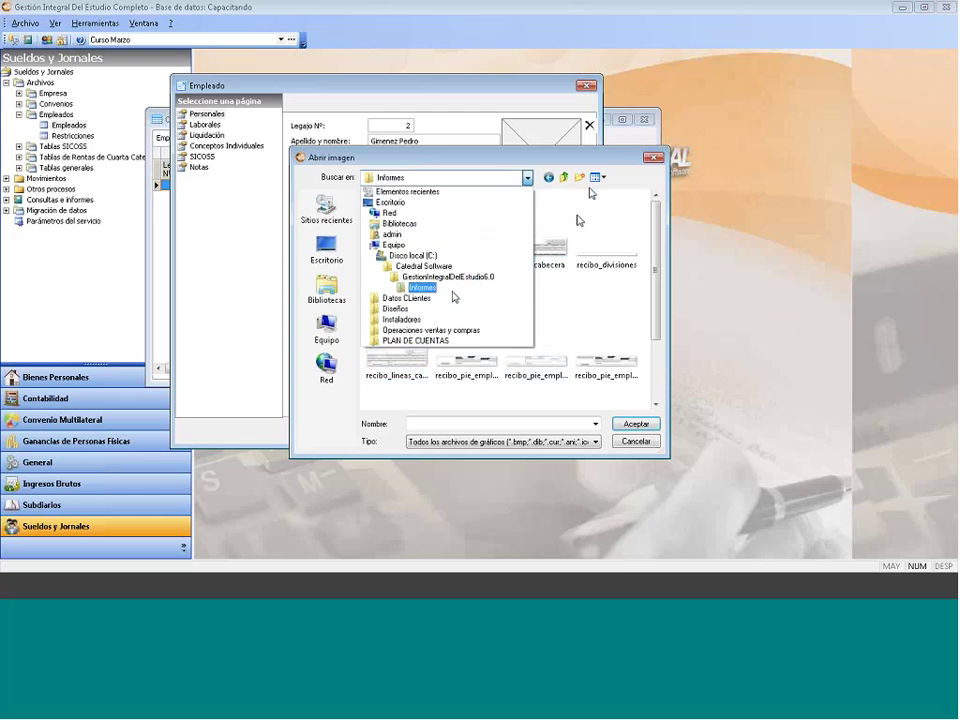
click(654, 160)
click(653, 159)
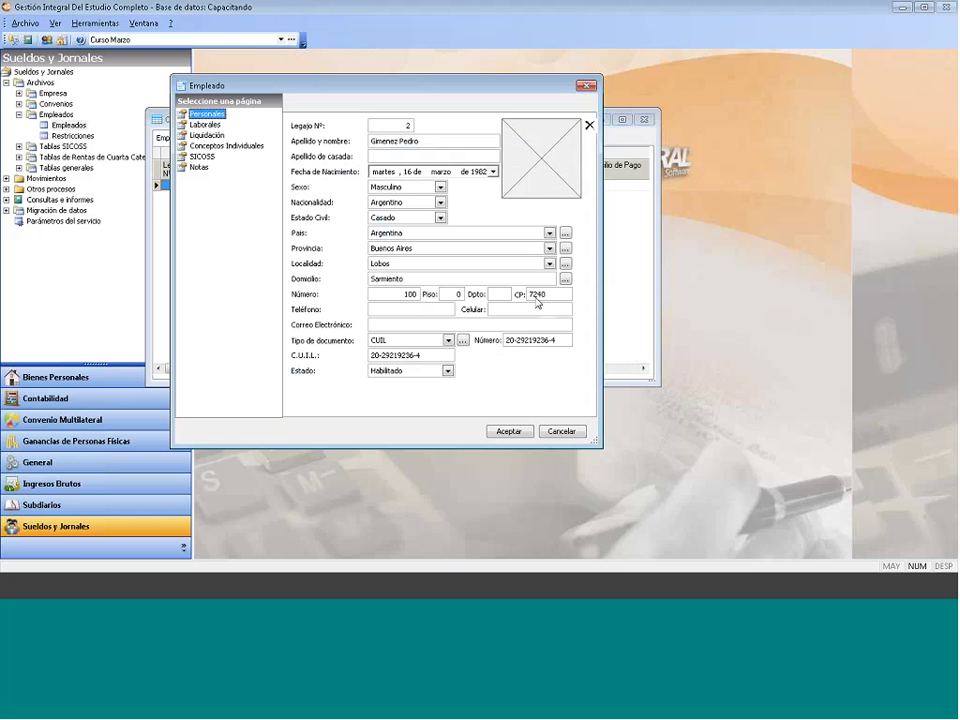
Save the employee, view the configuration's Imagenes tab without changes, and close Empleados
click(507, 431)
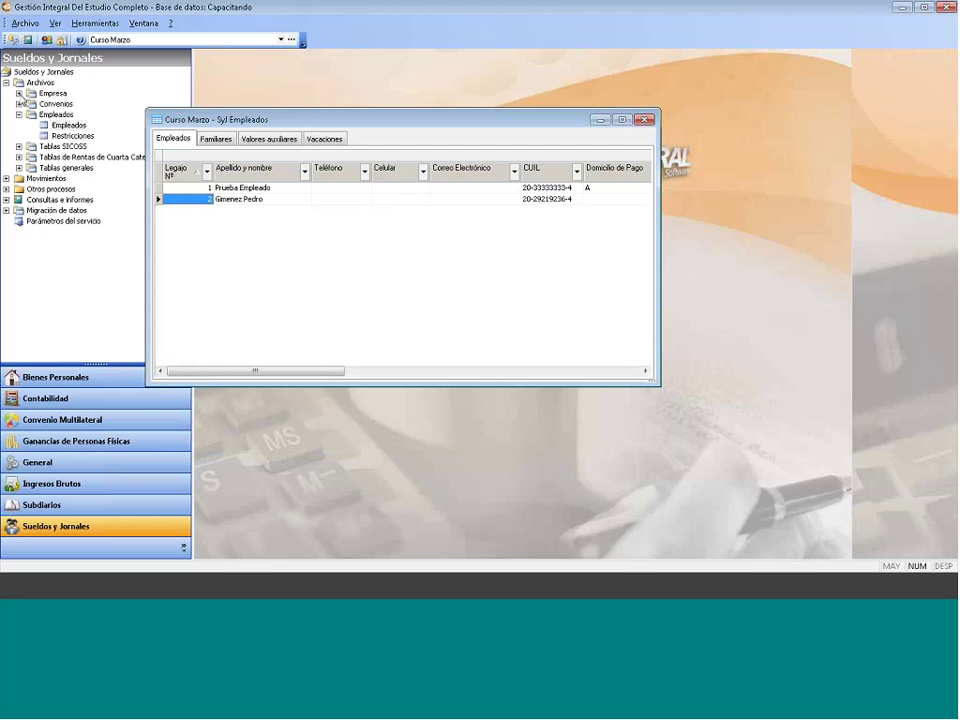
click(19, 93)
click(75, 104)
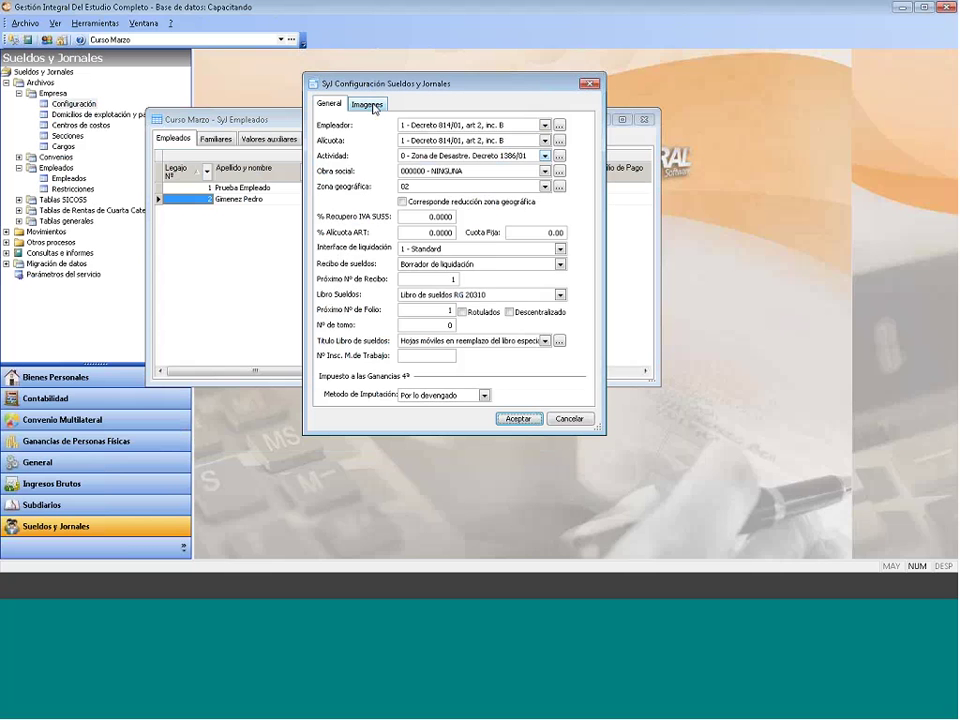
click(368, 104)
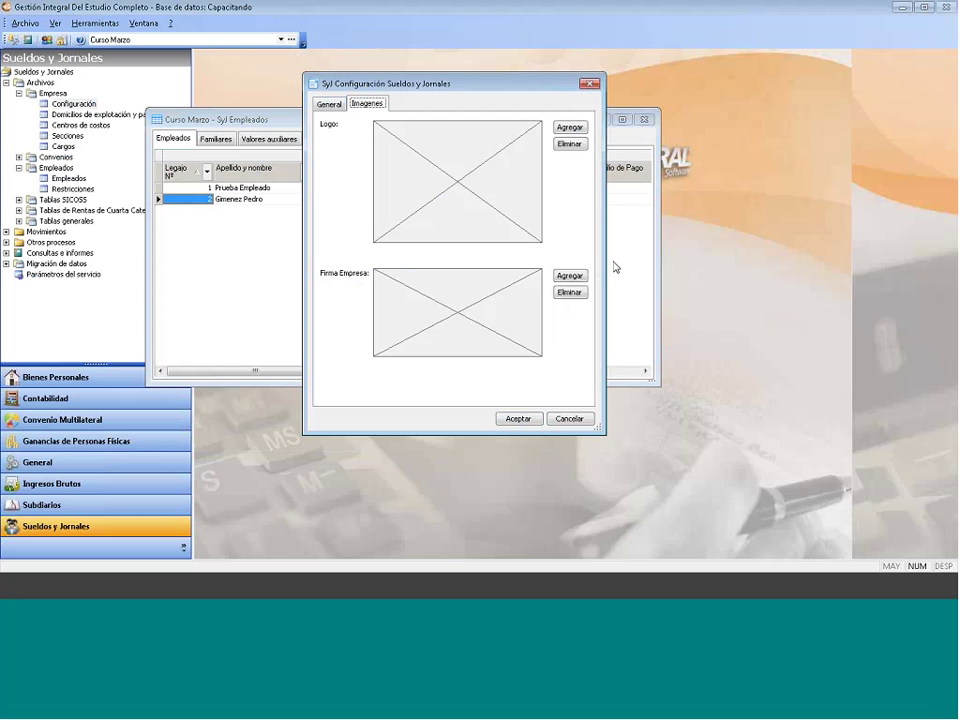
click(571, 419)
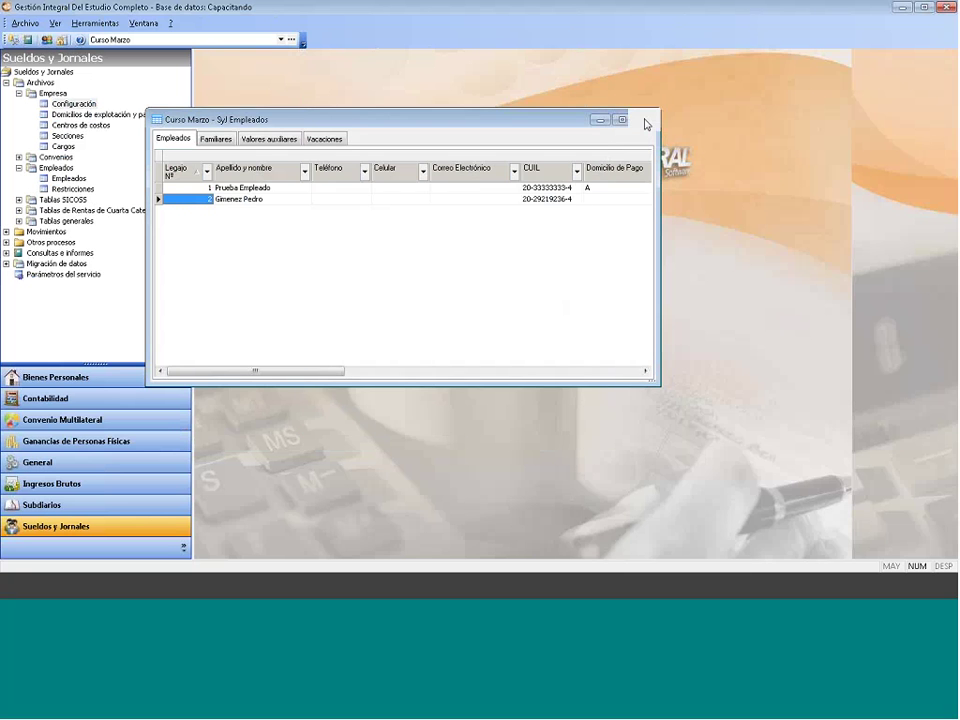
click(643, 119)
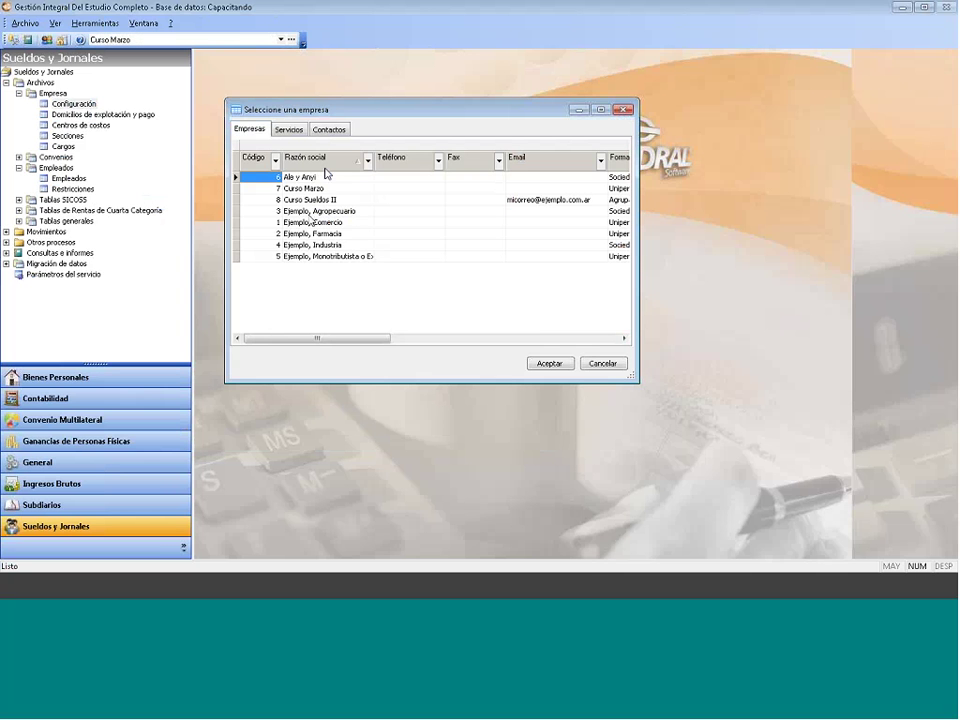
Make Curso Marzo the active company after checking its Servicios tab, then open its payroll configuration
right_click(309, 212)
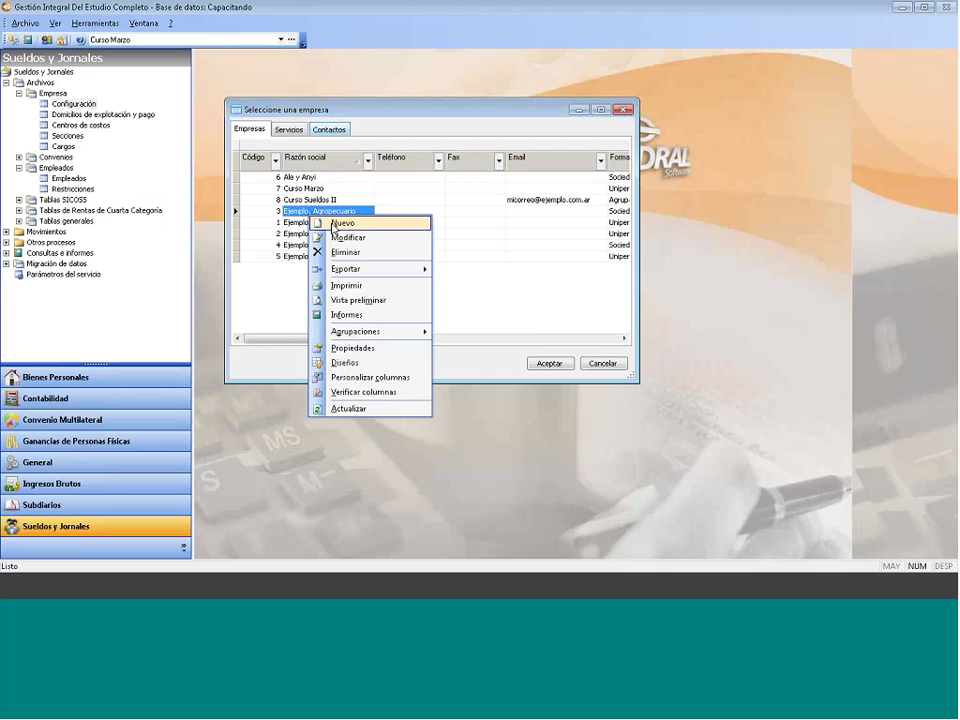
click(289, 247)
click(305, 233)
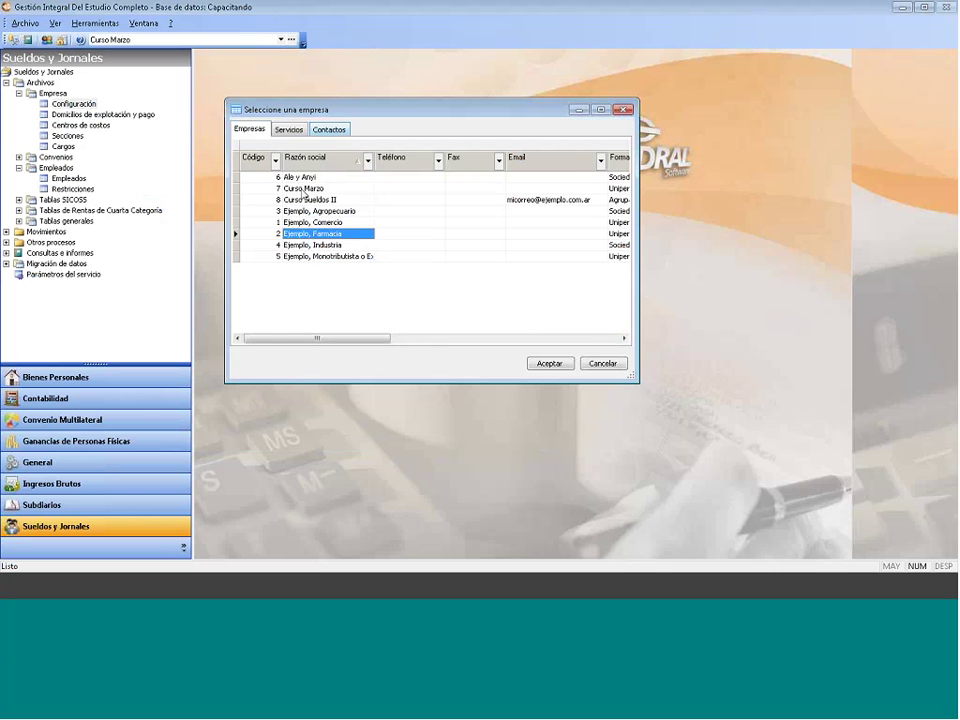
click(315, 188)
click(290, 129)
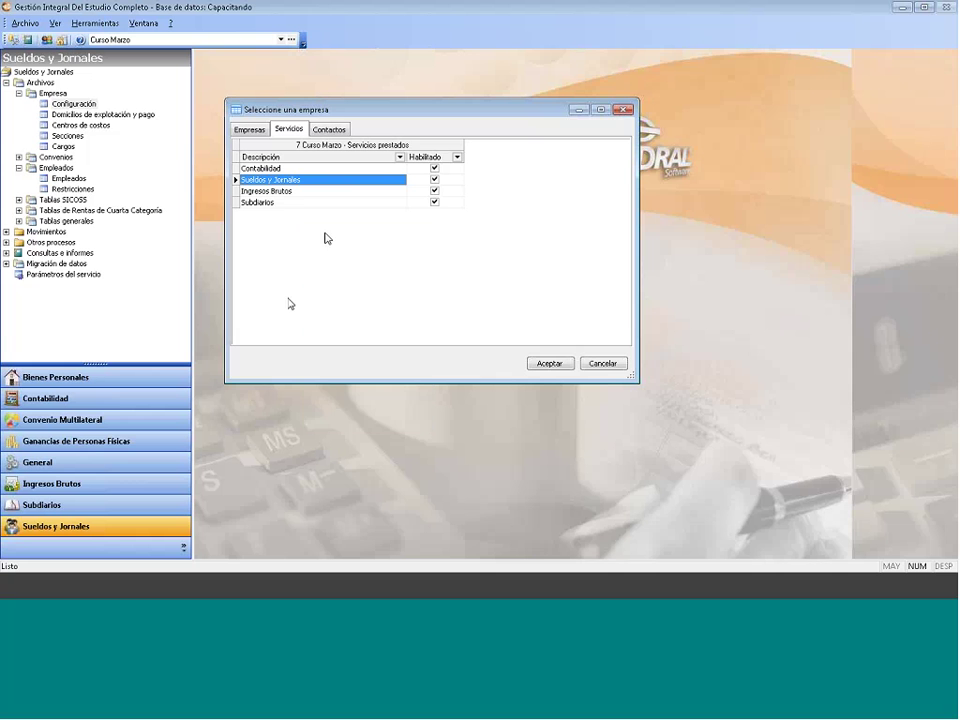
right_click(308, 228)
click(600, 364)
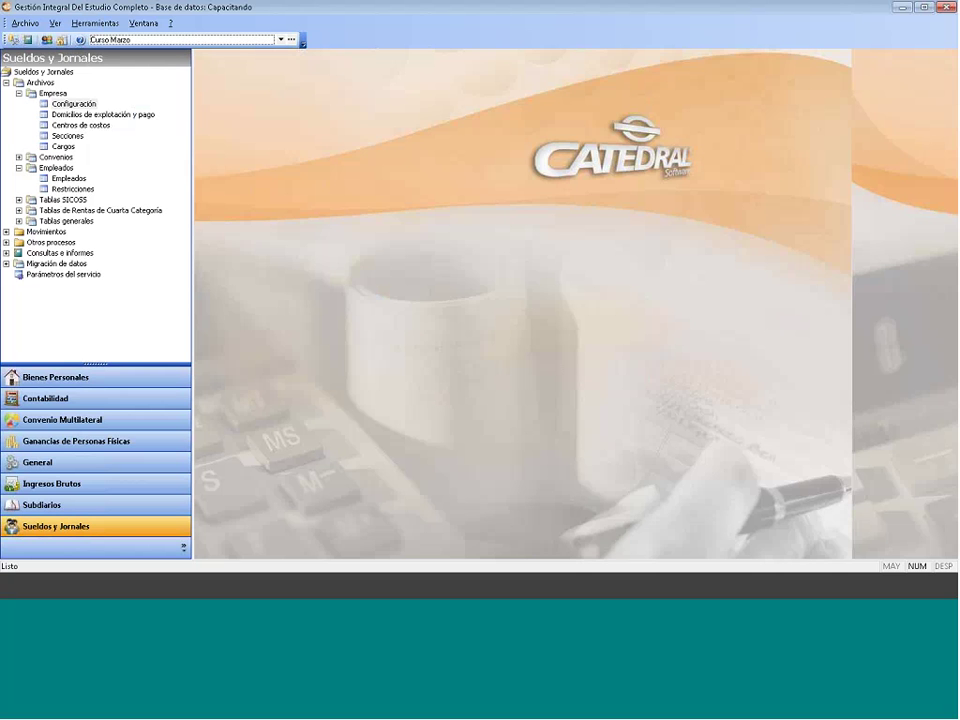
click(62, 104)
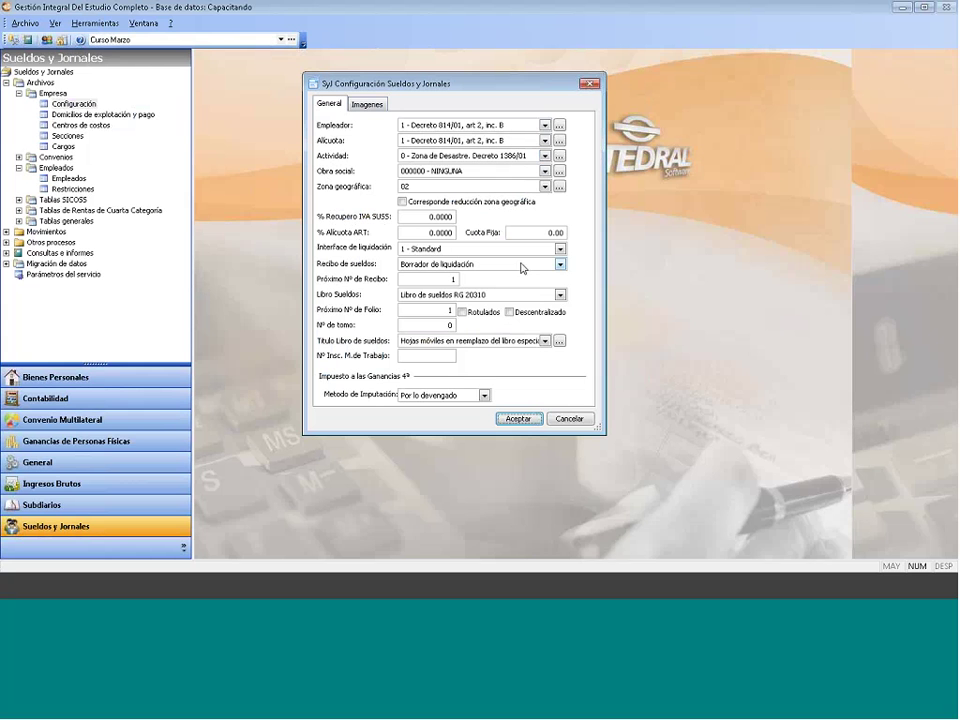
Keep Standard interface, Borrador de liquidación receipts and next receipt number 1, and accept the configuration
click(458, 232)
key(Tab)
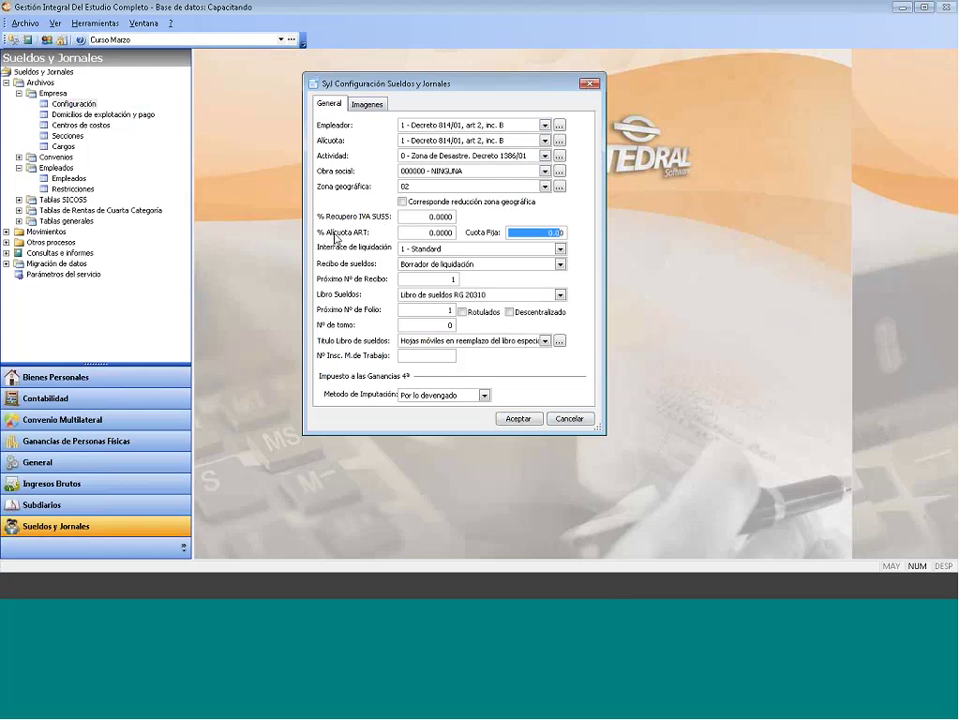
click(475, 250)
click(475, 258)
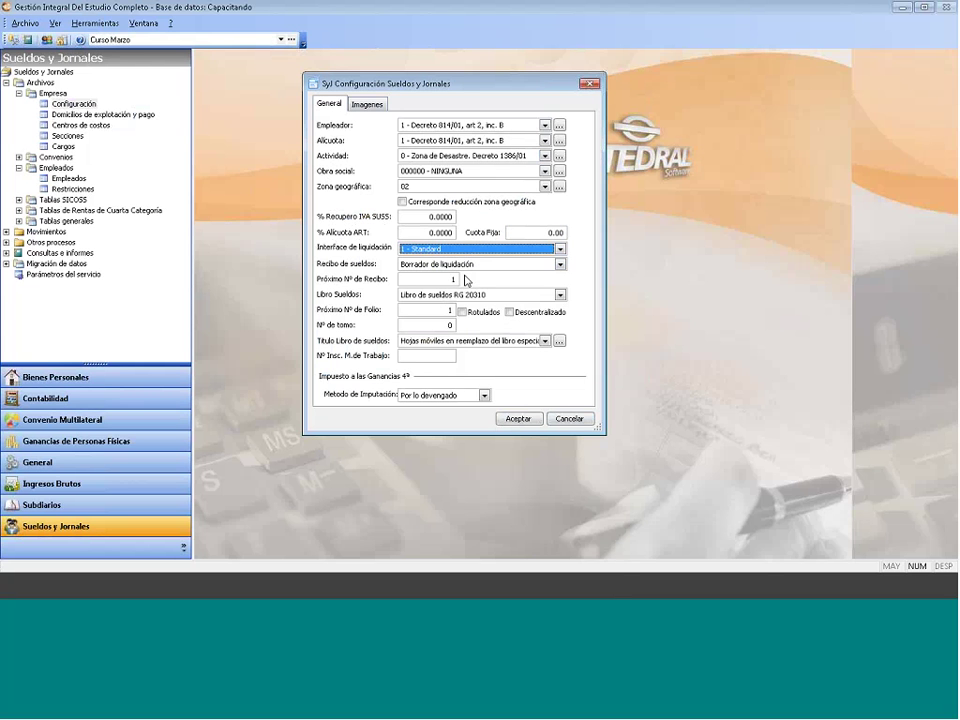
click(465, 266)
click(465, 270)
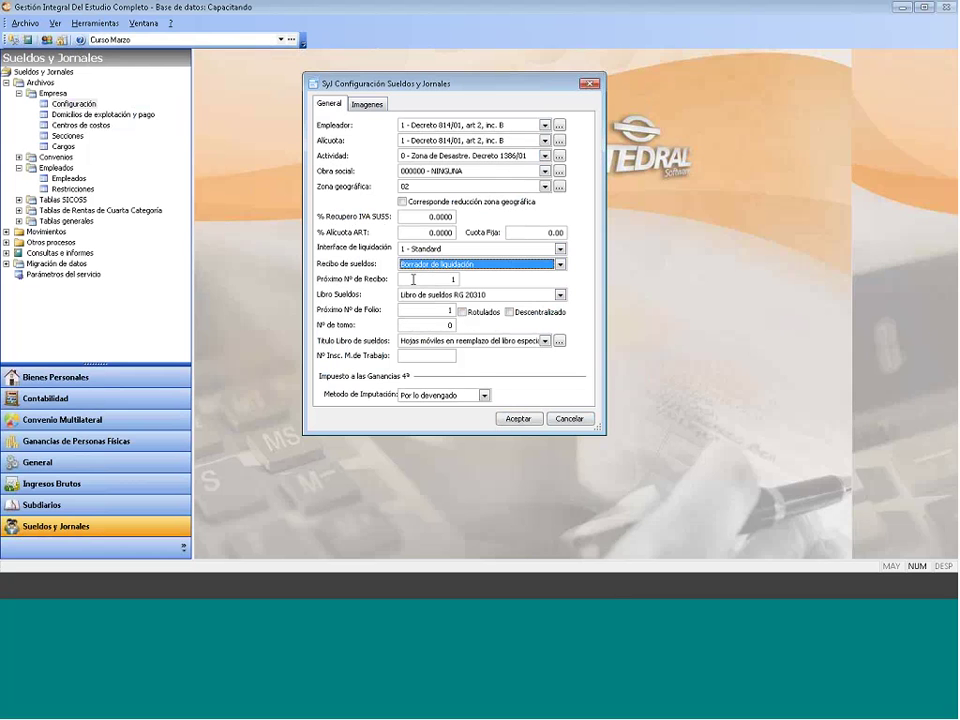
click(413, 279)
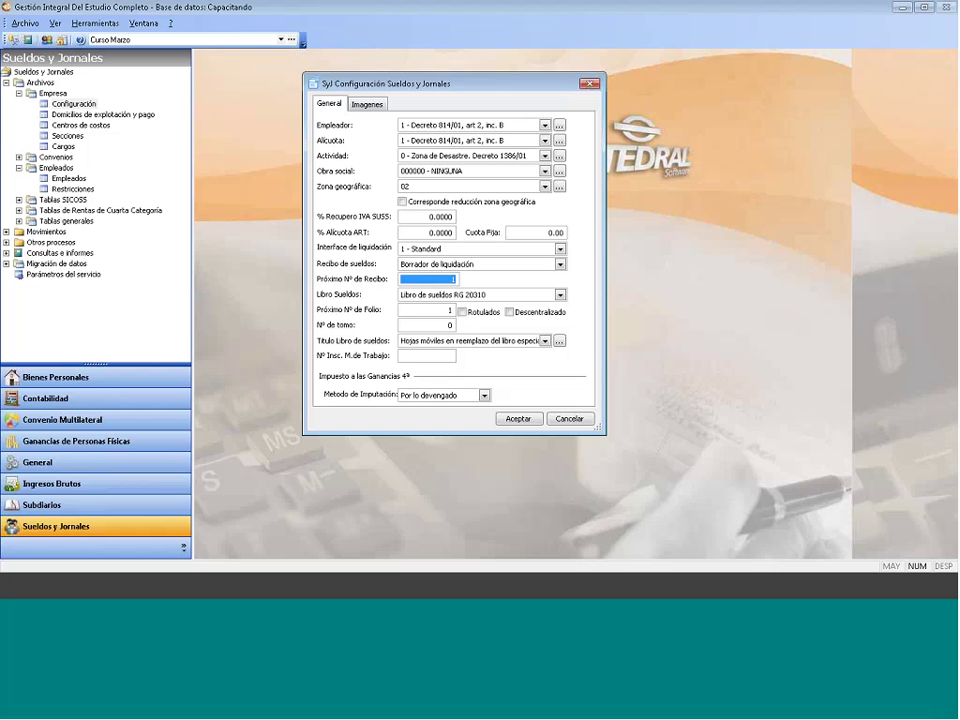
click(519, 419)
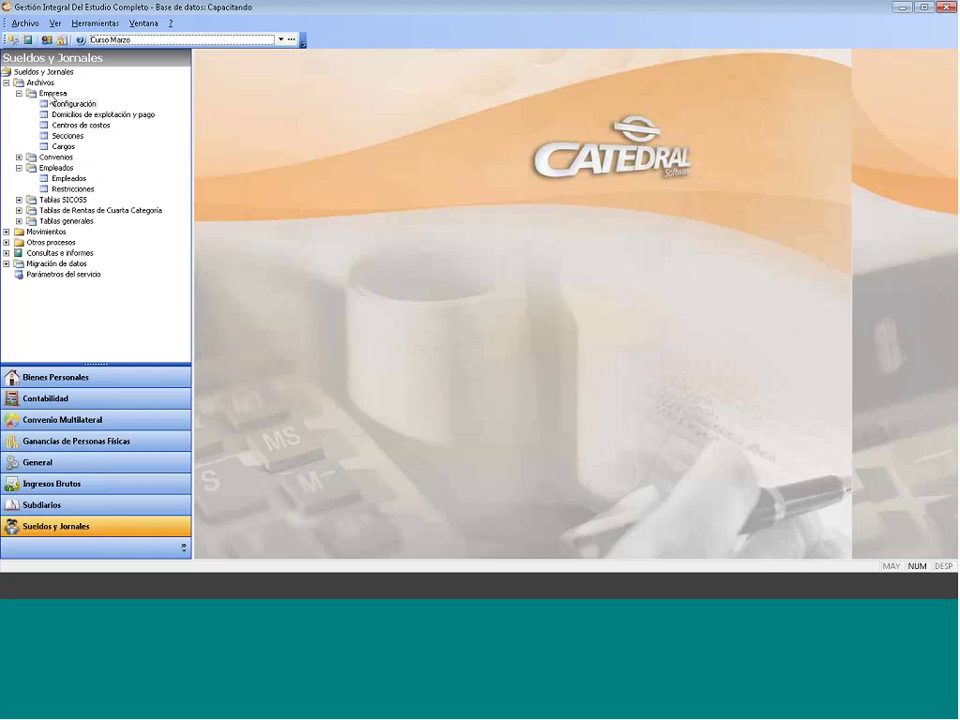
Open Curso Marzo's Empleados list from the Archivos branch of the tree
click(36, 72)
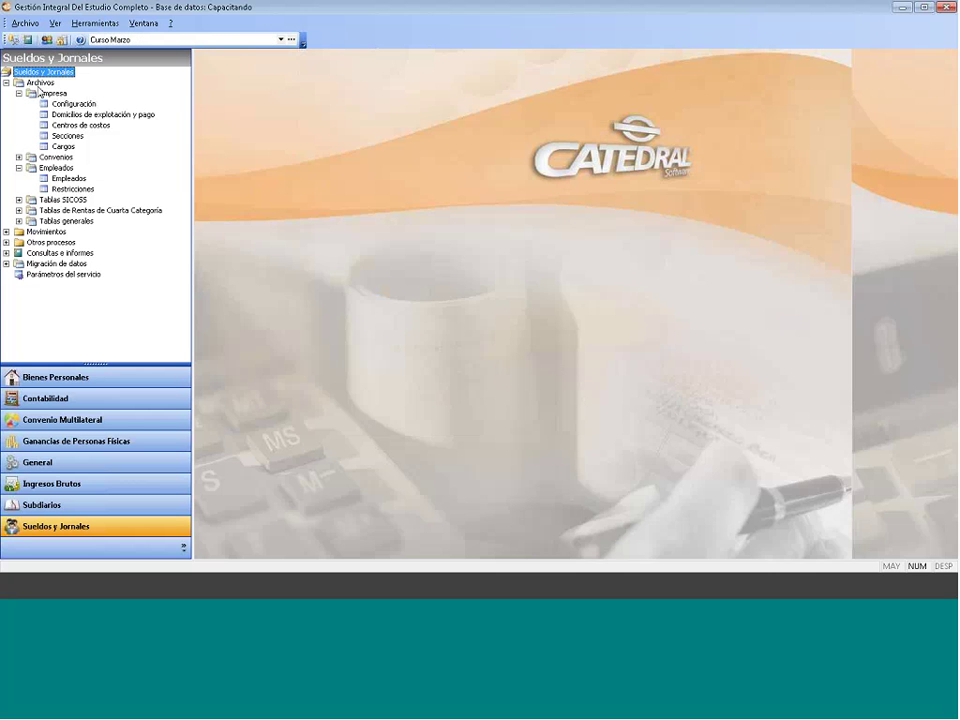
click(40, 82)
click(52, 93)
click(73, 104)
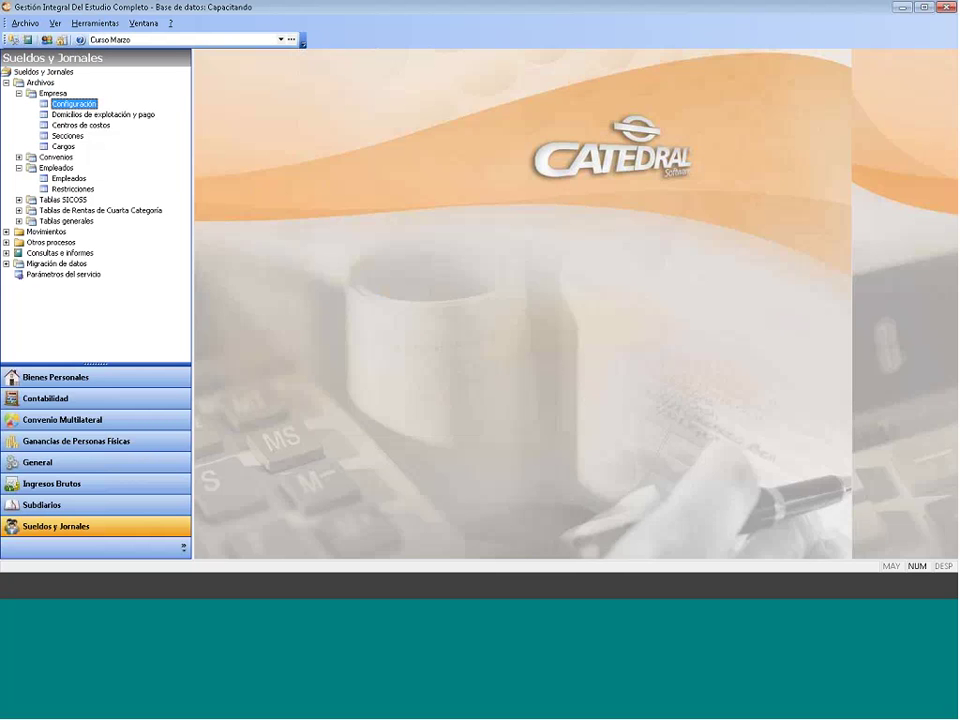
click(18, 93)
key(Home)
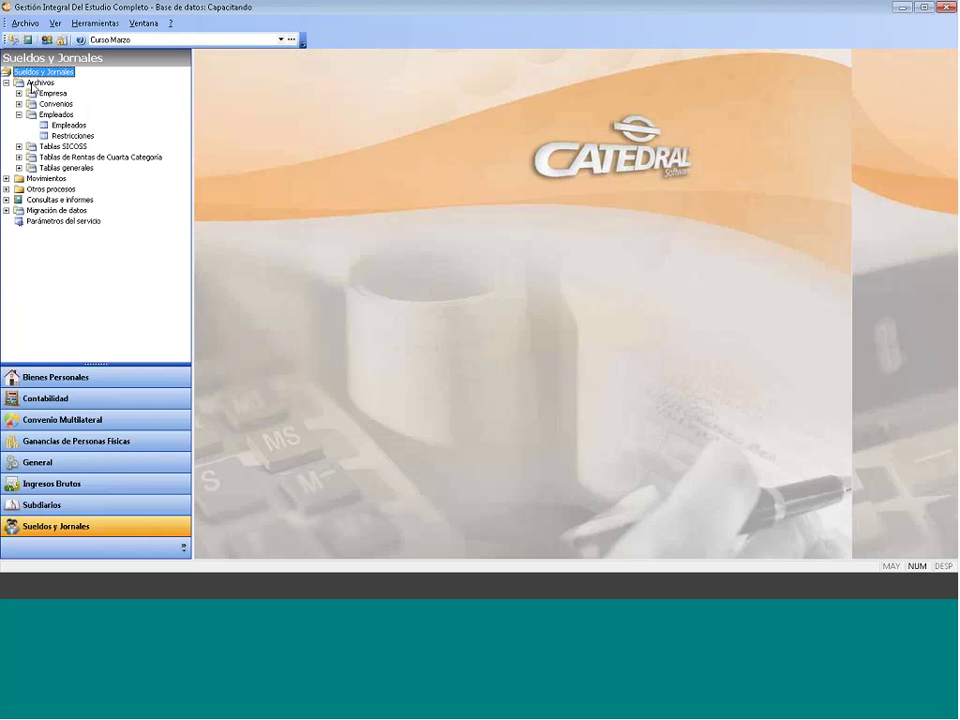
key(Down)
key(Down)
key(Down)
key(Down)
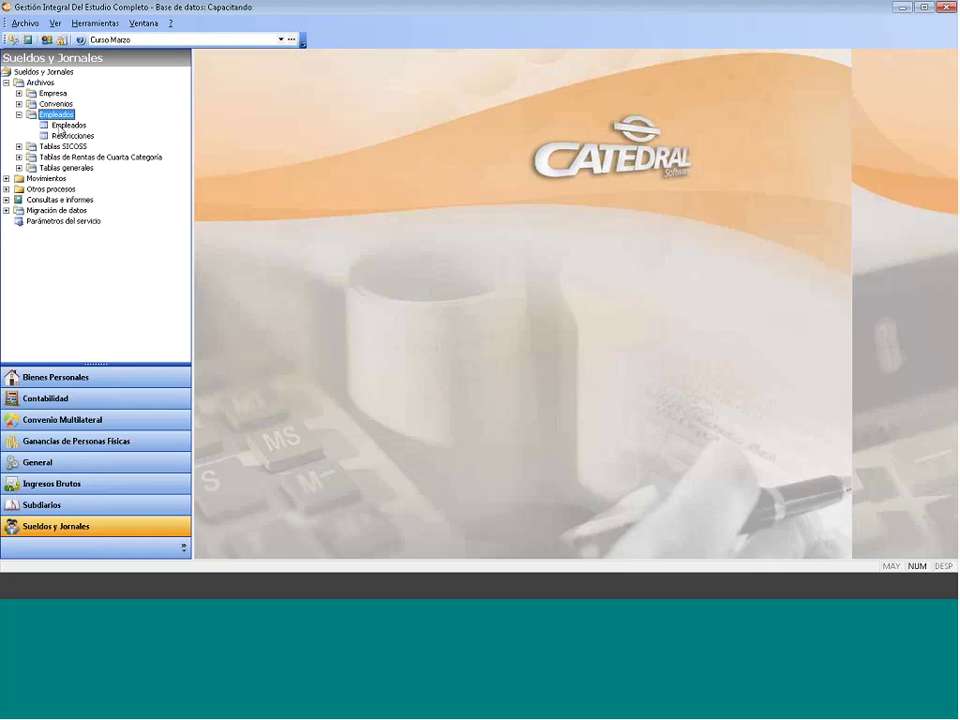
key(Down)
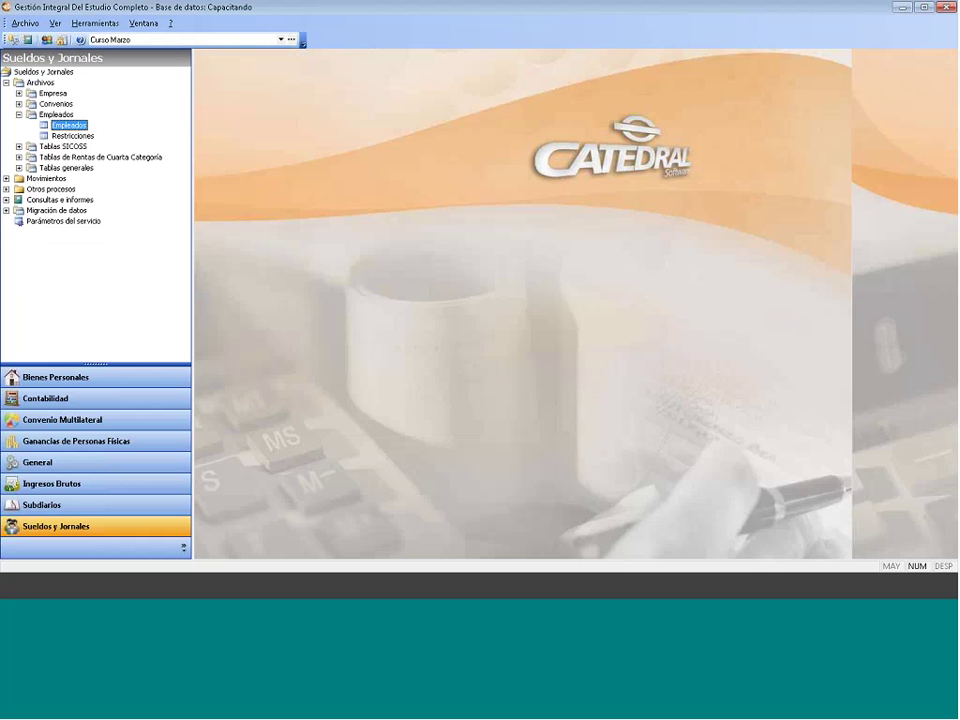
Open the second employee's record for editing with Modificar
click(247, 198)
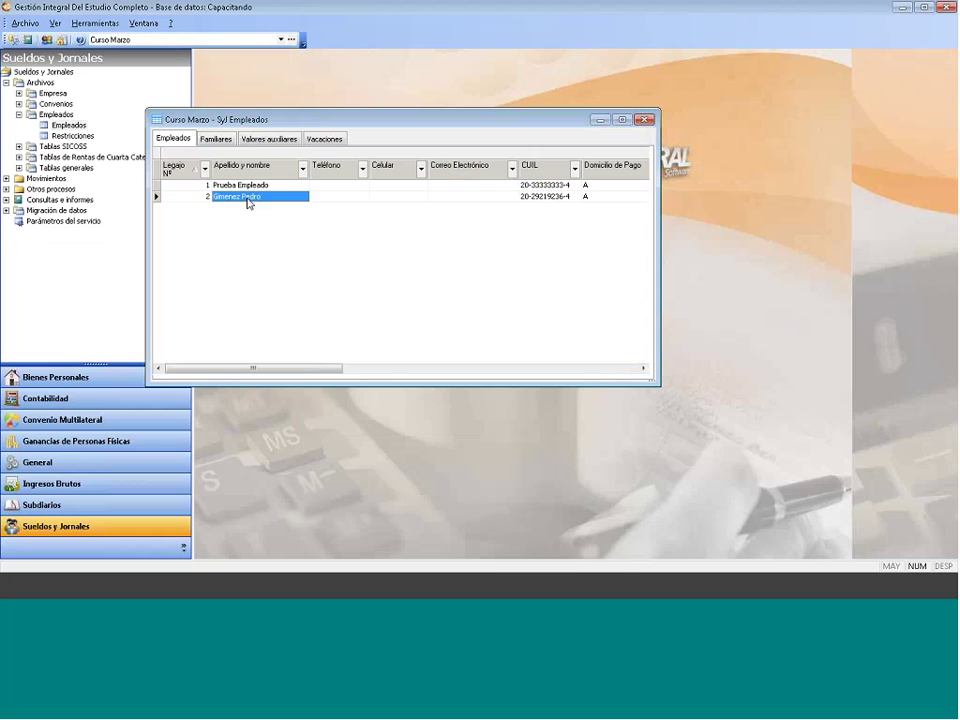
right_click(248, 200)
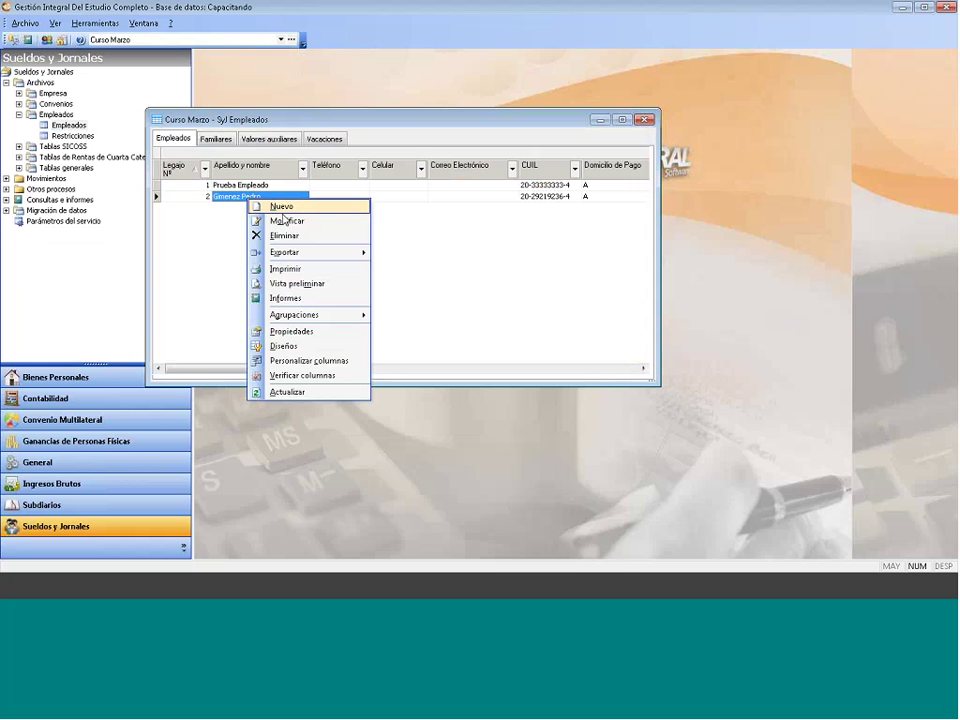
click(286, 220)
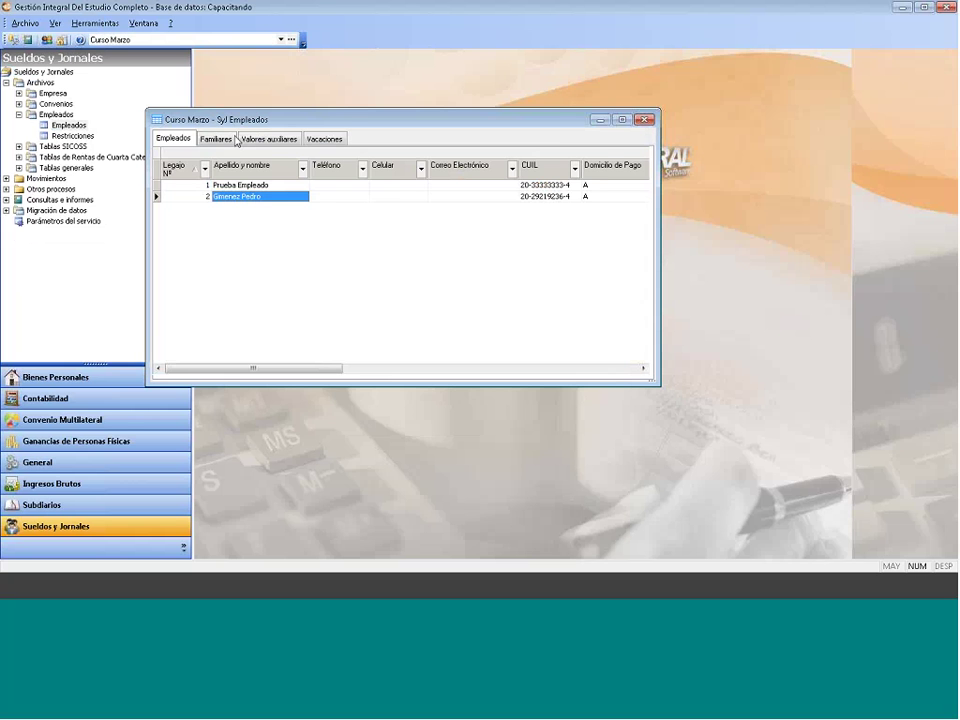
View the Convenios list from the employee's Liquidación page, then close it, the record and the employee list
click(205, 135)
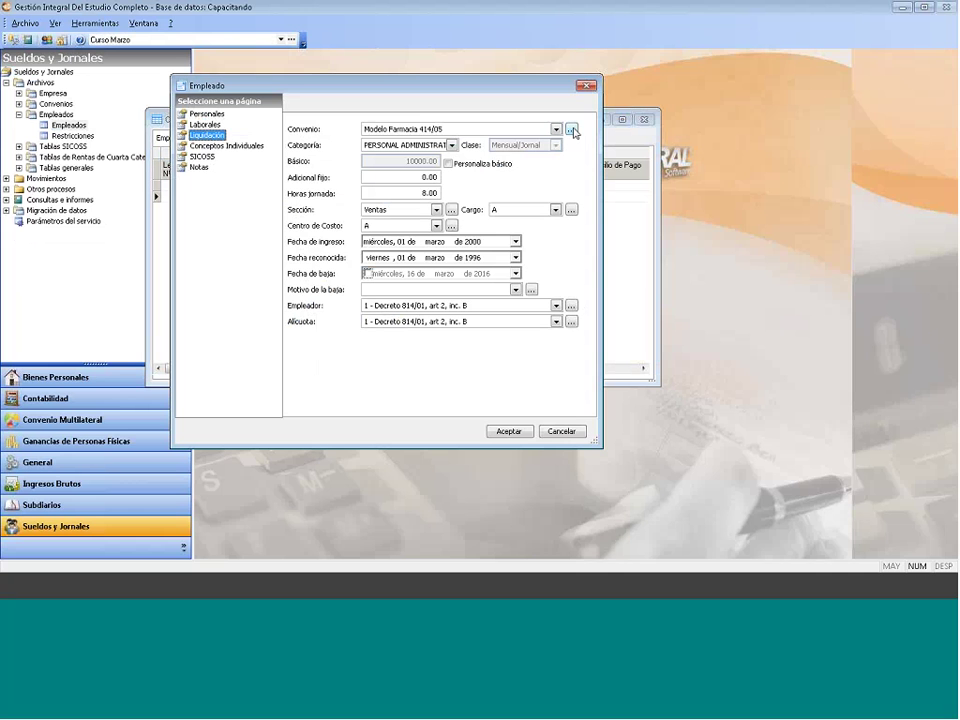
click(573, 130)
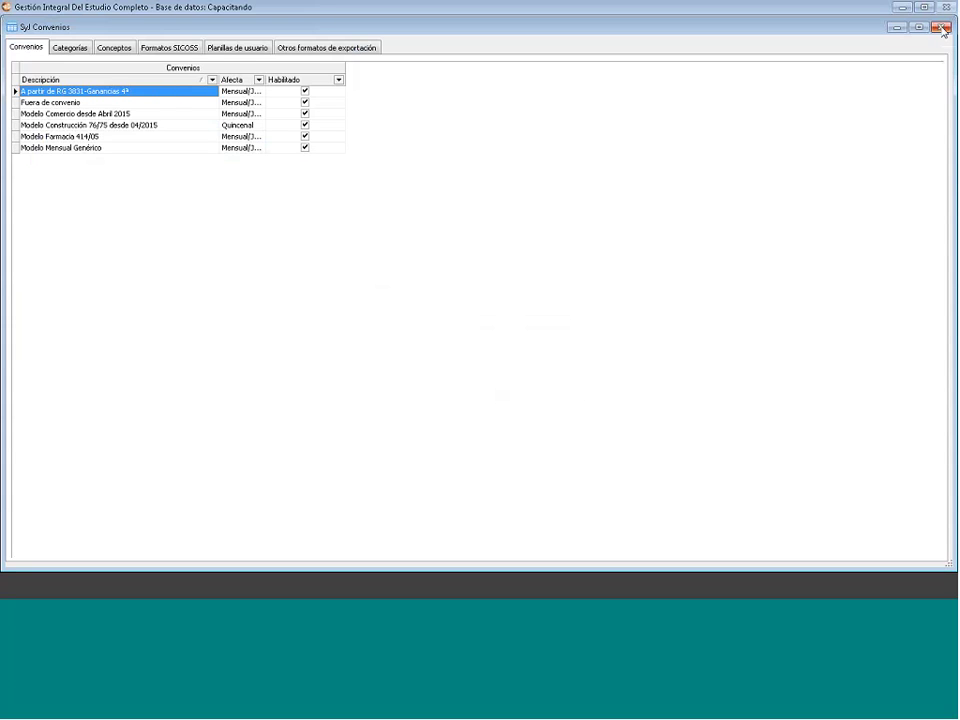
click(941, 28)
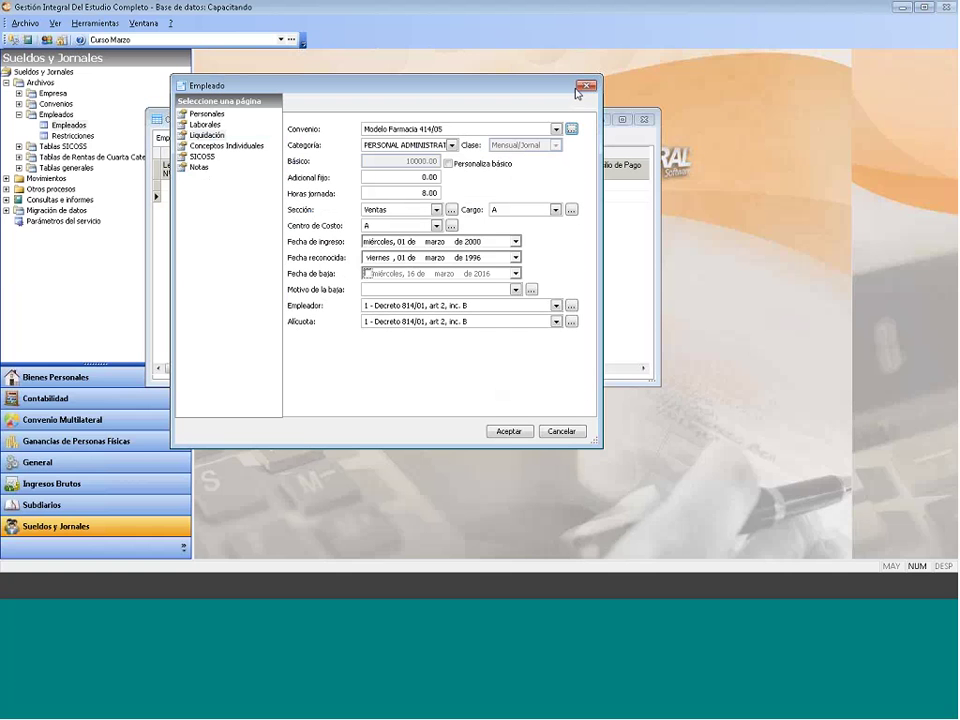
click(582, 87)
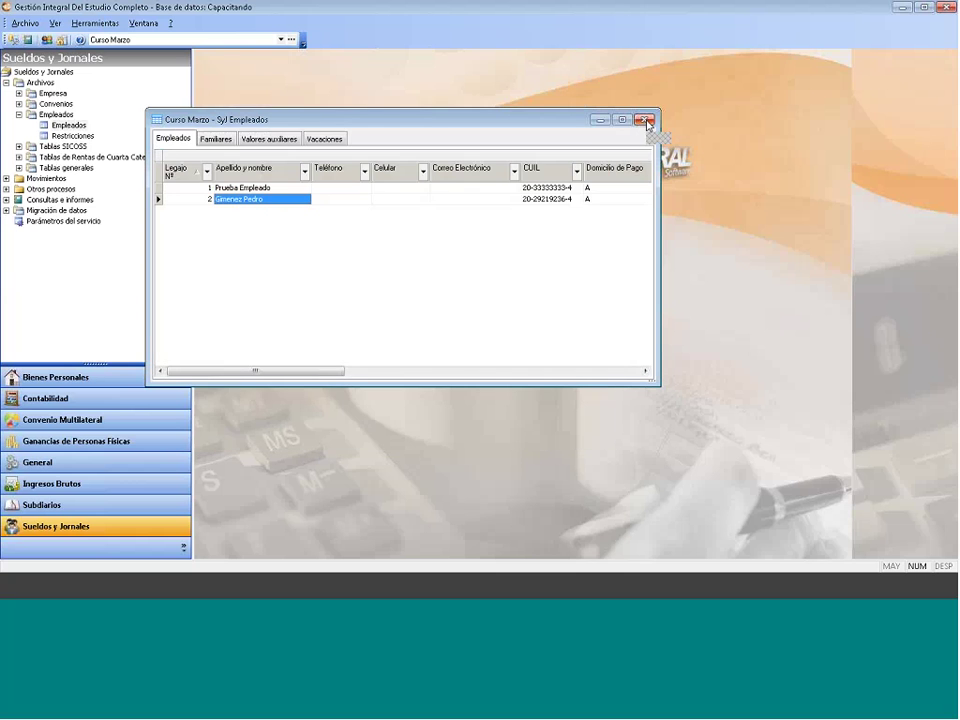
click(645, 120)
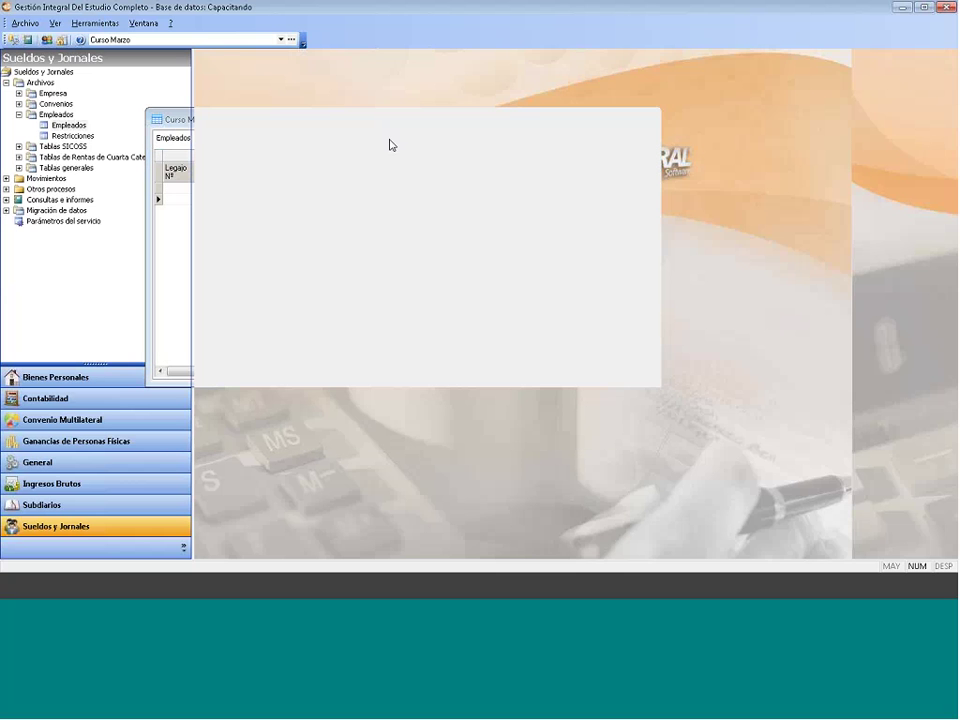
Open the Convenios list of six agreements, including Modelo Farmacia 414/05, then close it
click(19, 113)
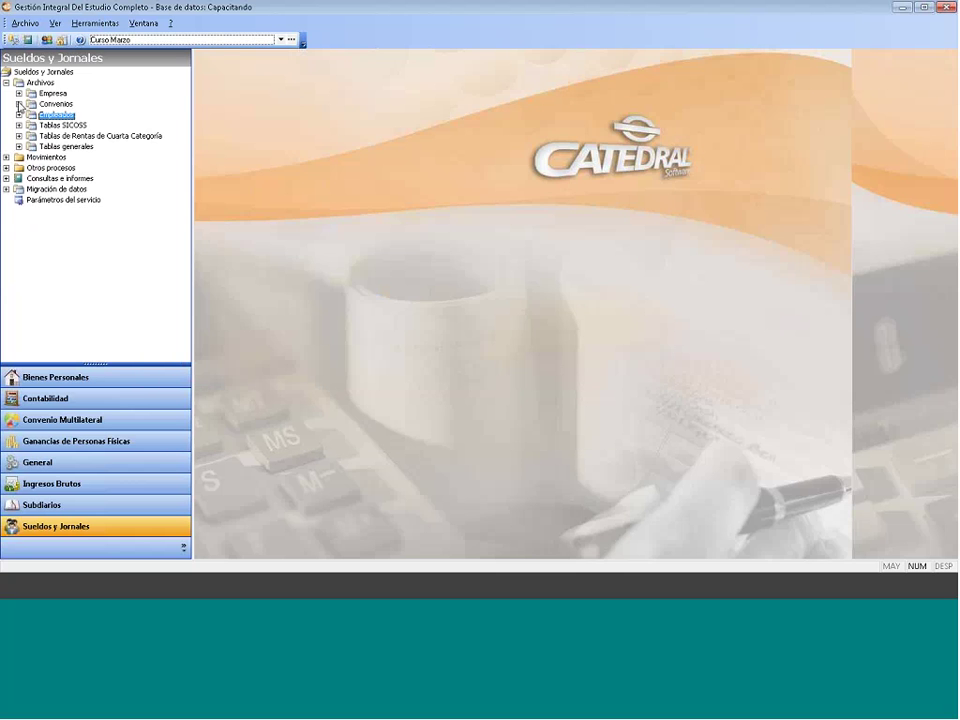
click(19, 104)
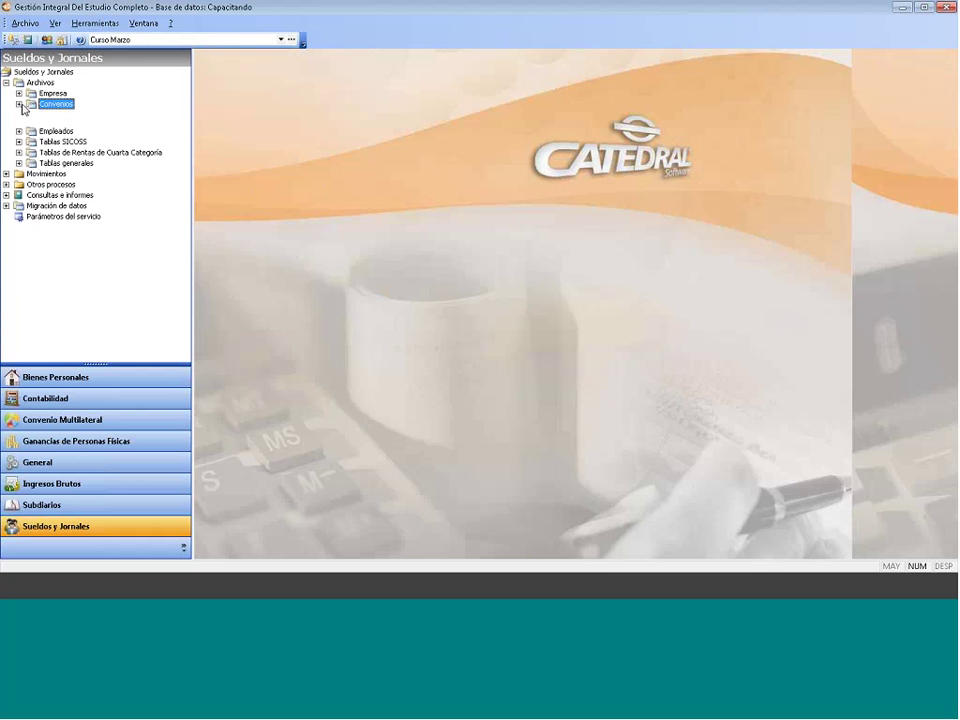
click(68, 125)
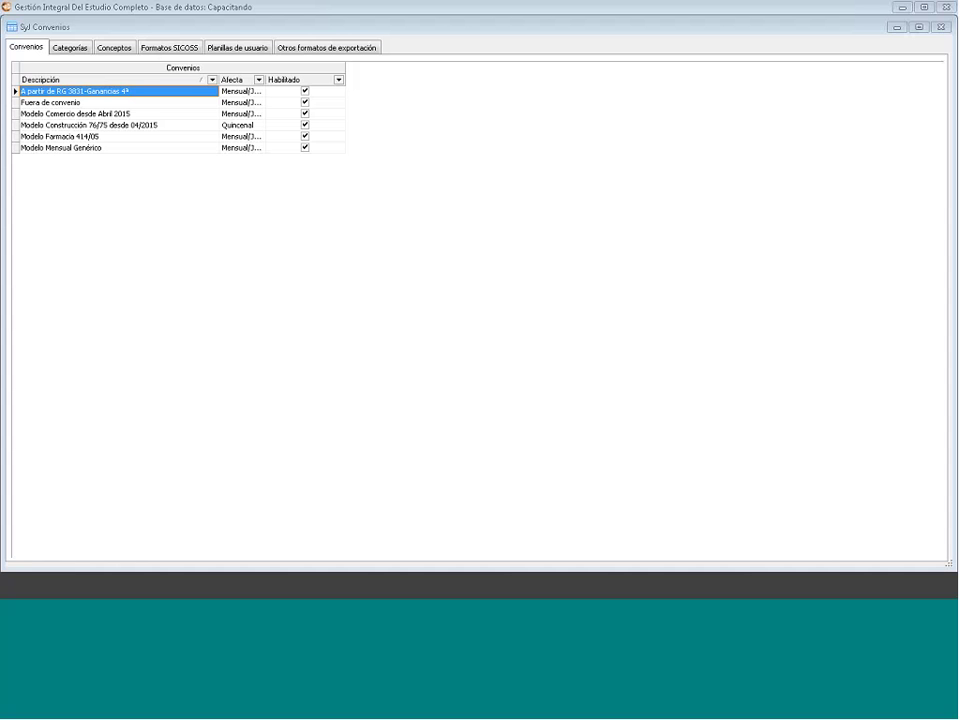
click(944, 29)
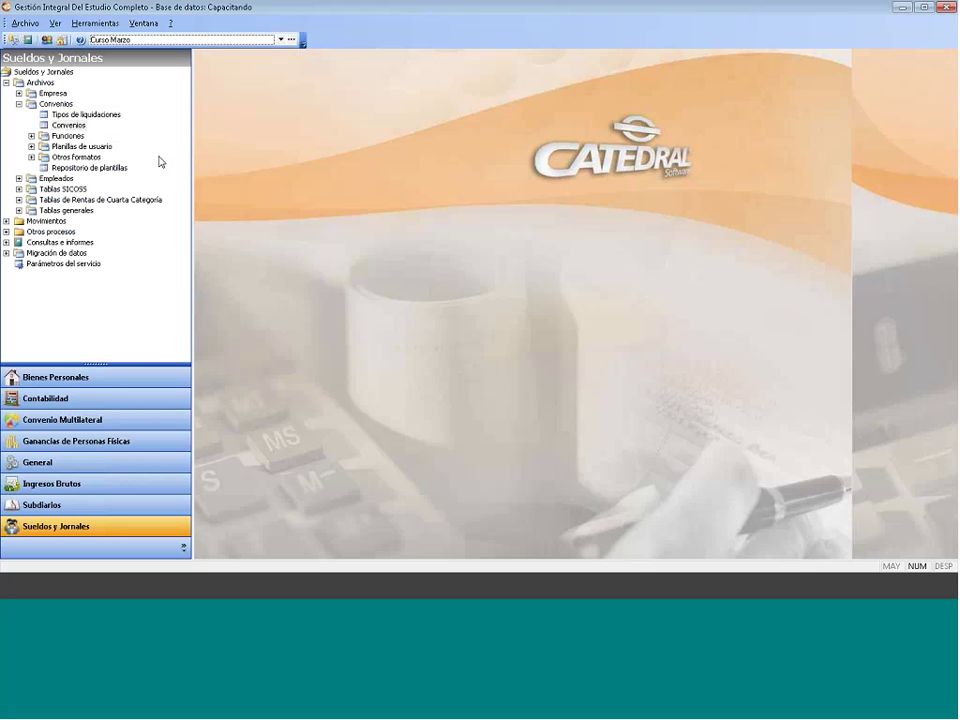
Walk through the tree's company, agreements, employees, SICOSS and general table folders
double_click(30, 104)
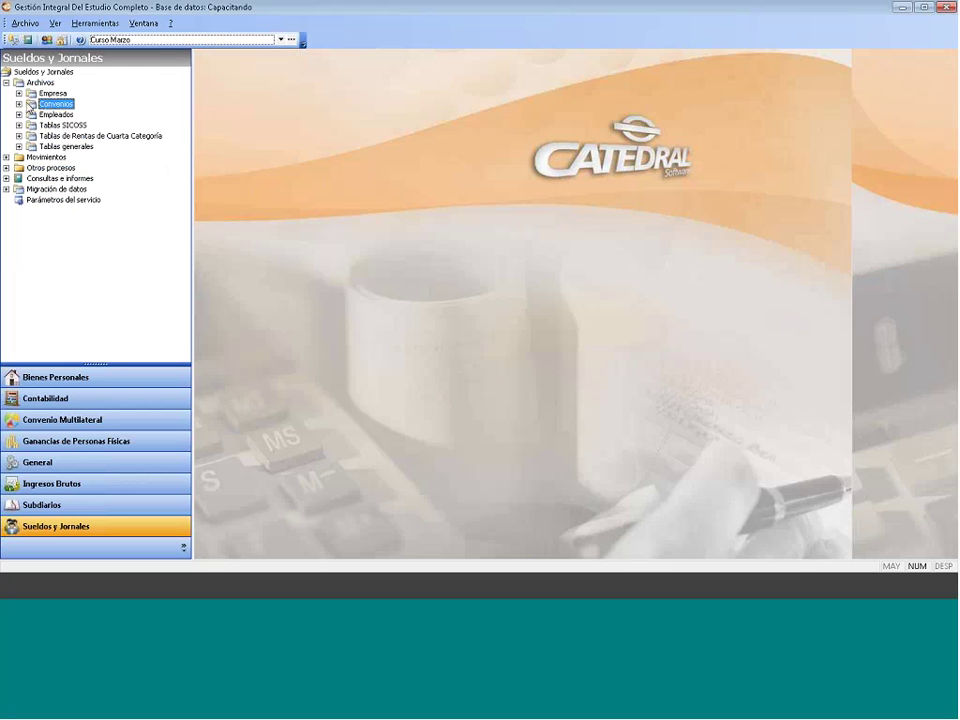
click(45, 93)
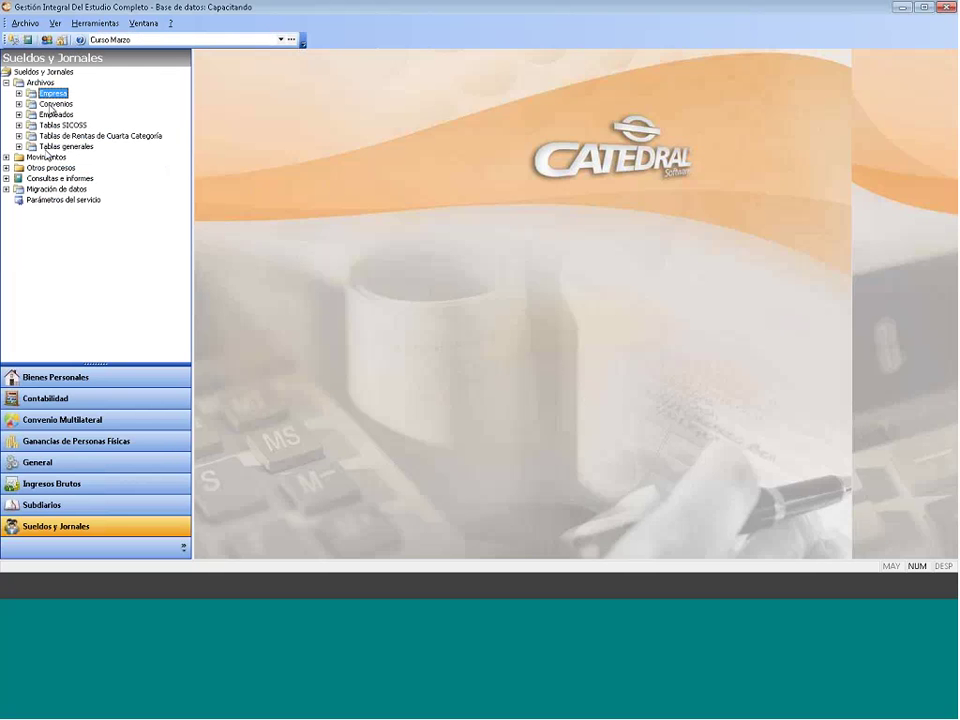
click(55, 104)
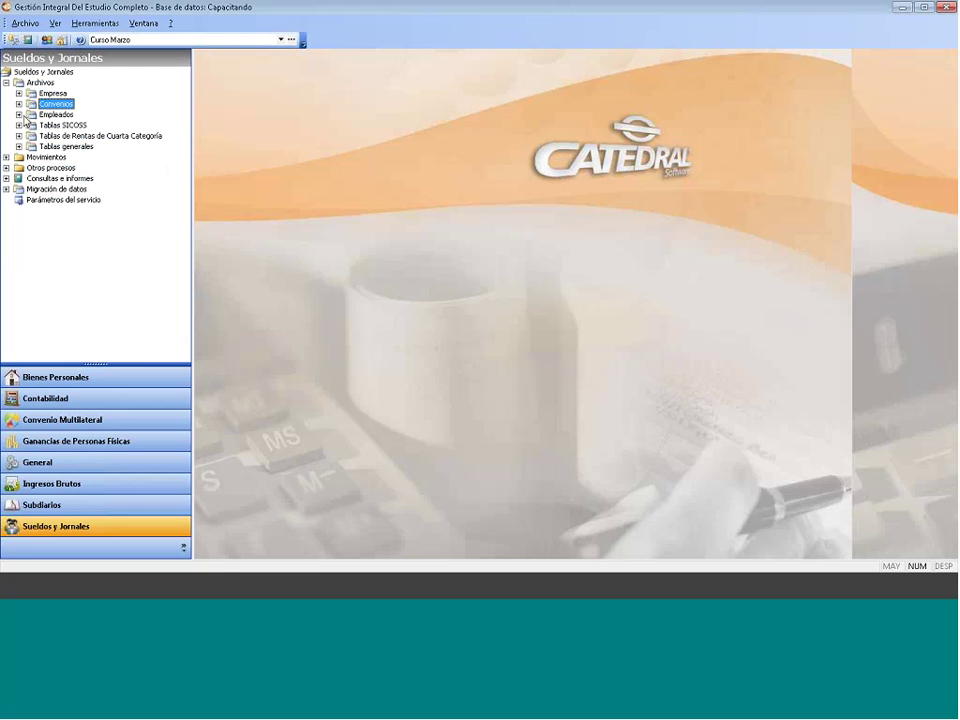
click(30, 114)
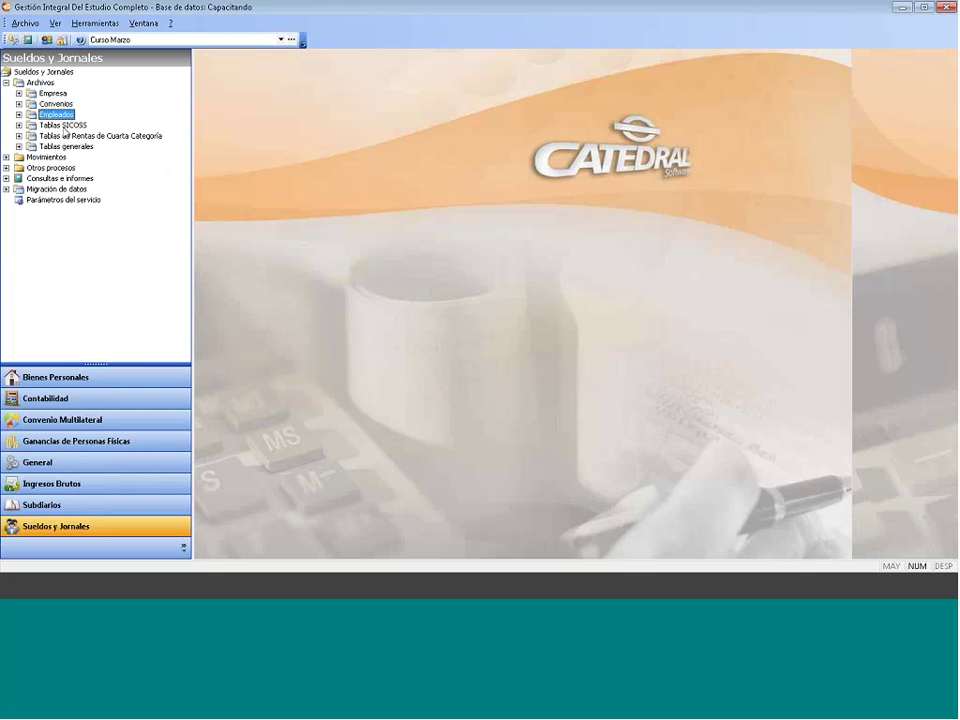
click(55, 125)
click(55, 136)
click(55, 146)
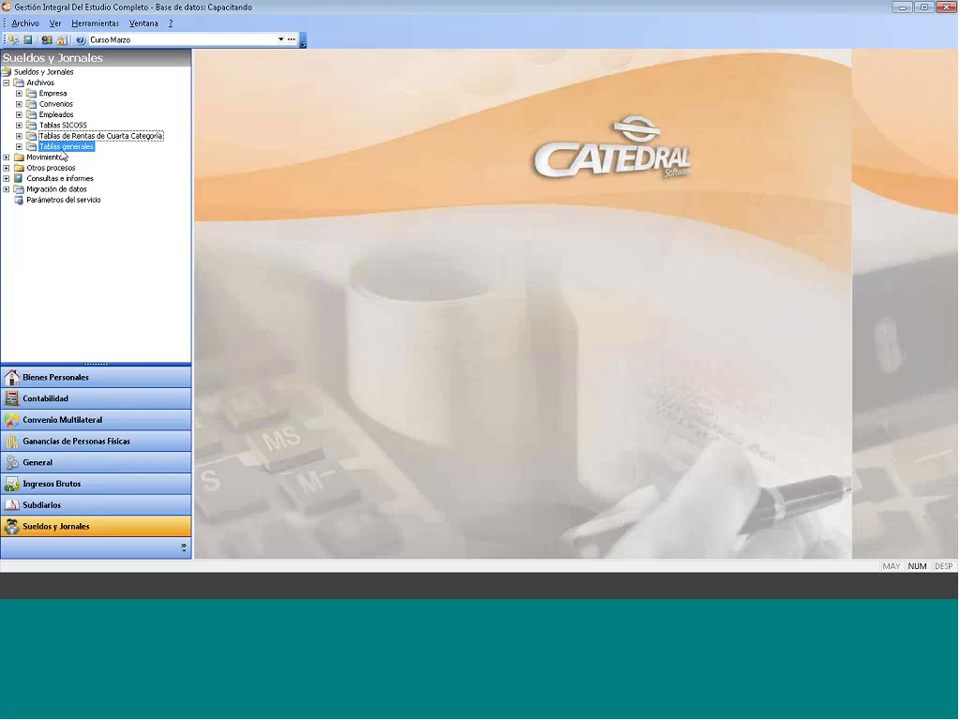
click(63, 127)
click(60, 146)
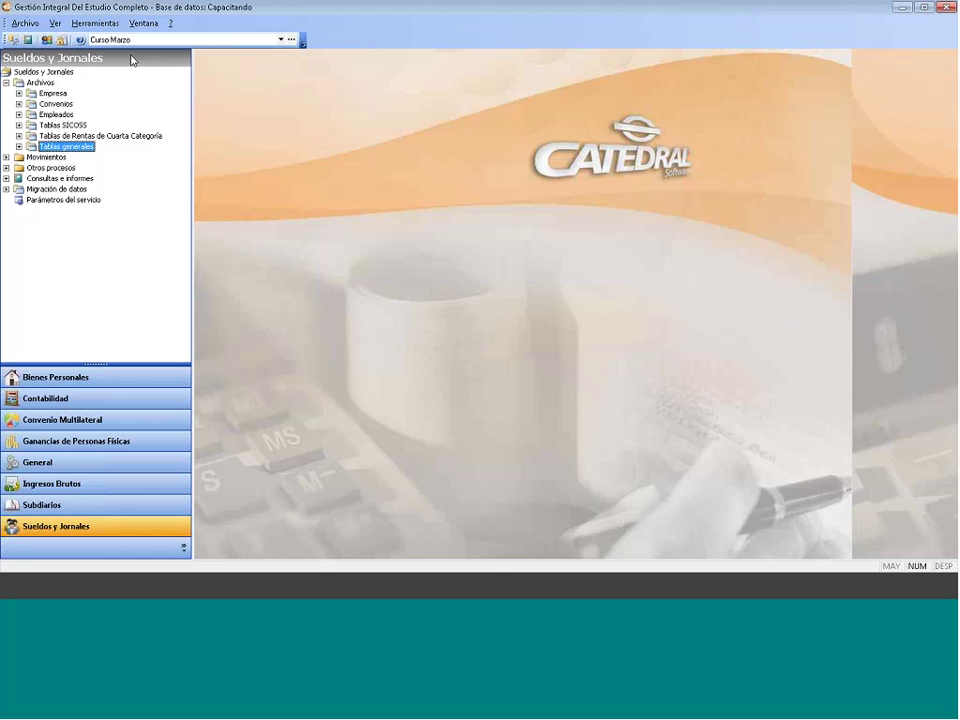
Fold the Archivos section and select Movimientos
click(6, 84)
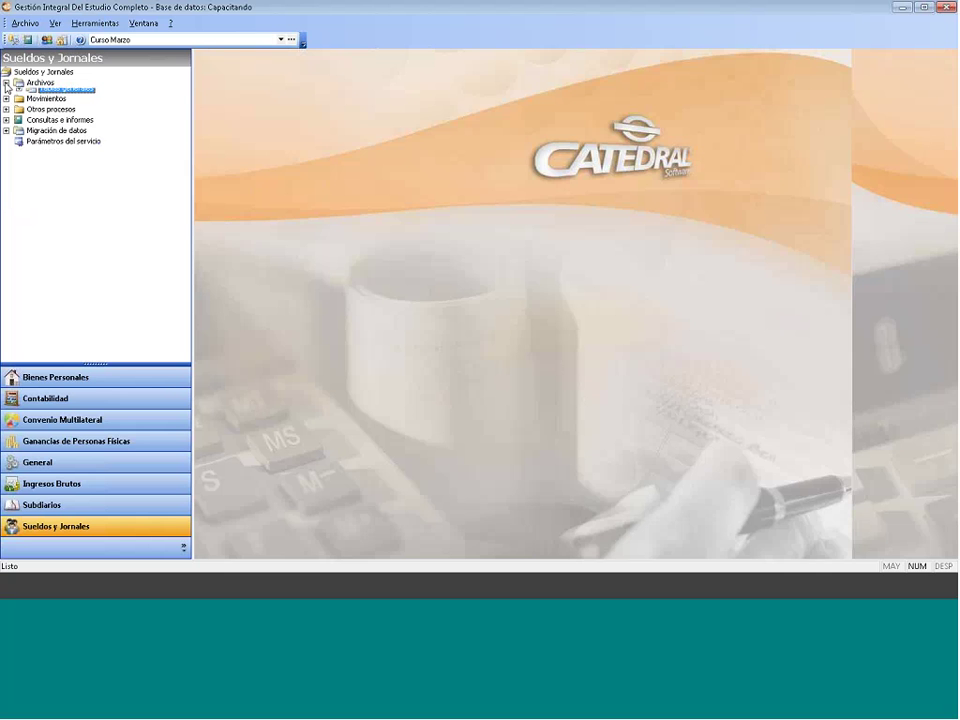
click(6, 84)
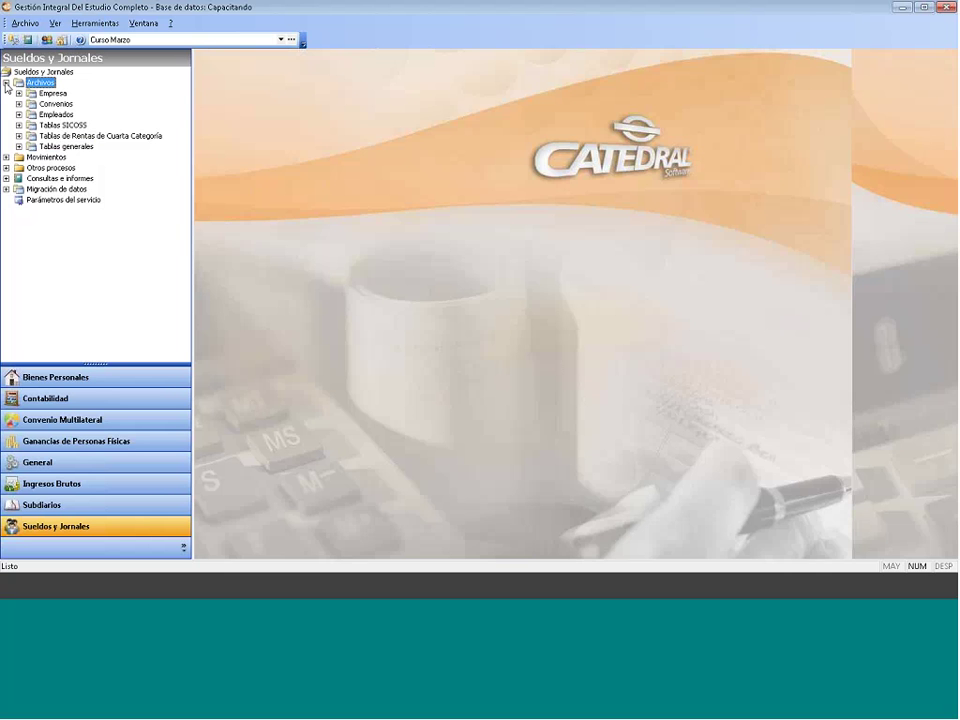
click(6, 84)
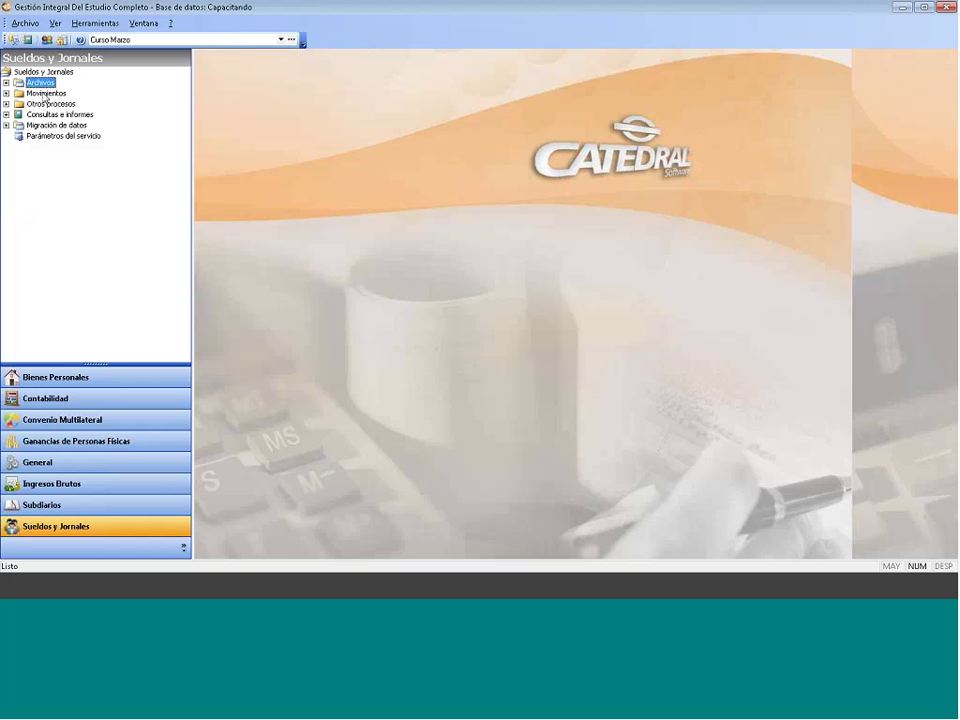
click(32, 93)
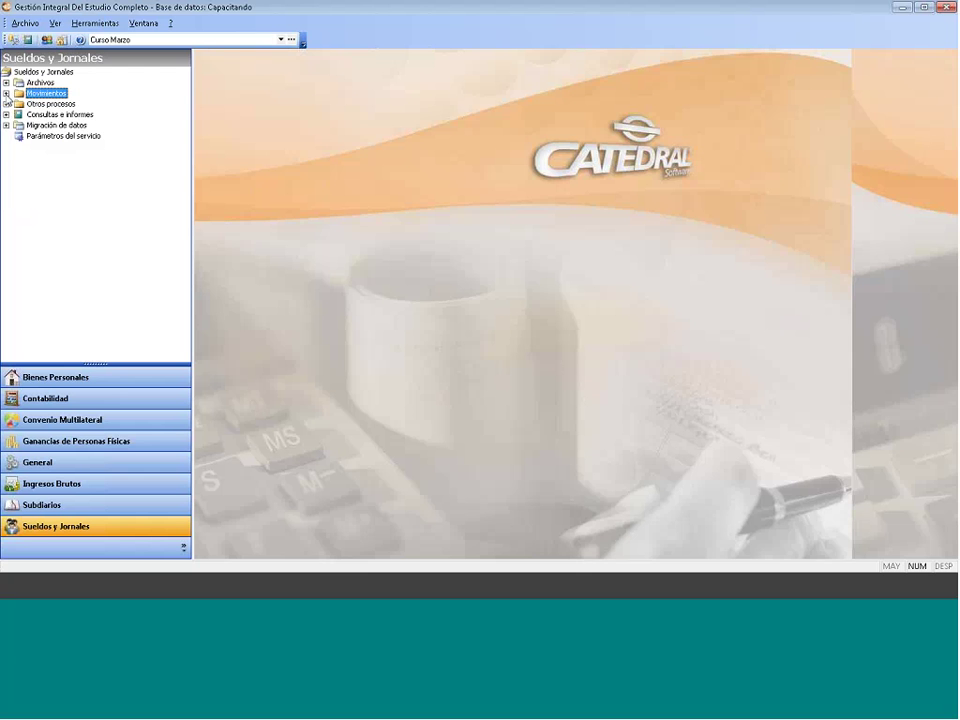
Open Movimientos > Liquidaciones > Calcular for liquidation 2 - 2016 Haberes normales
click(6, 93)
click(18, 114)
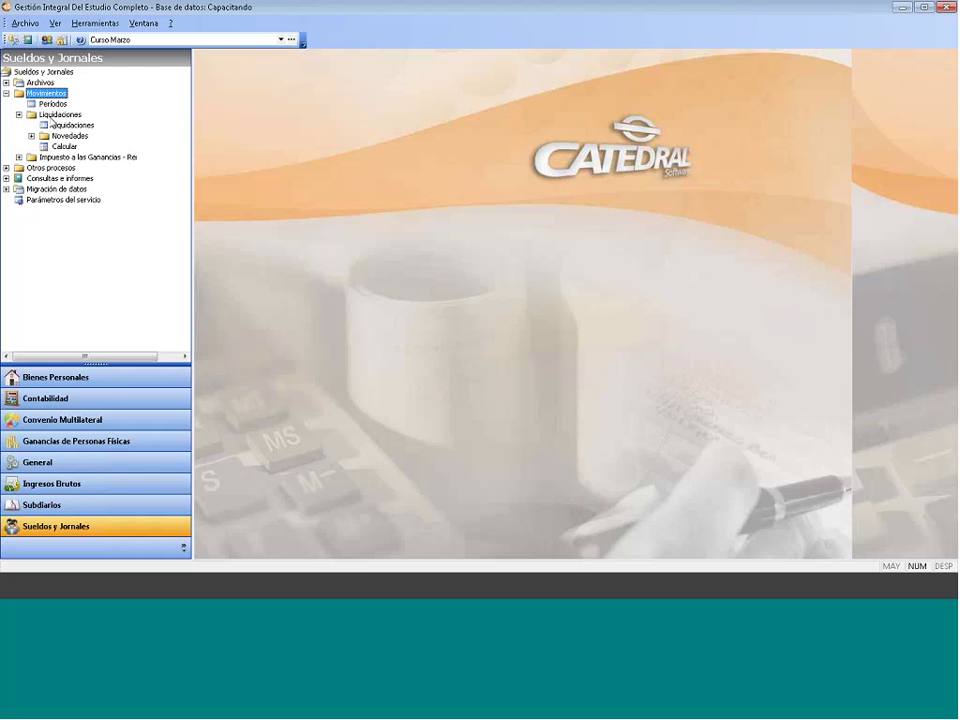
click(55, 116)
click(64, 147)
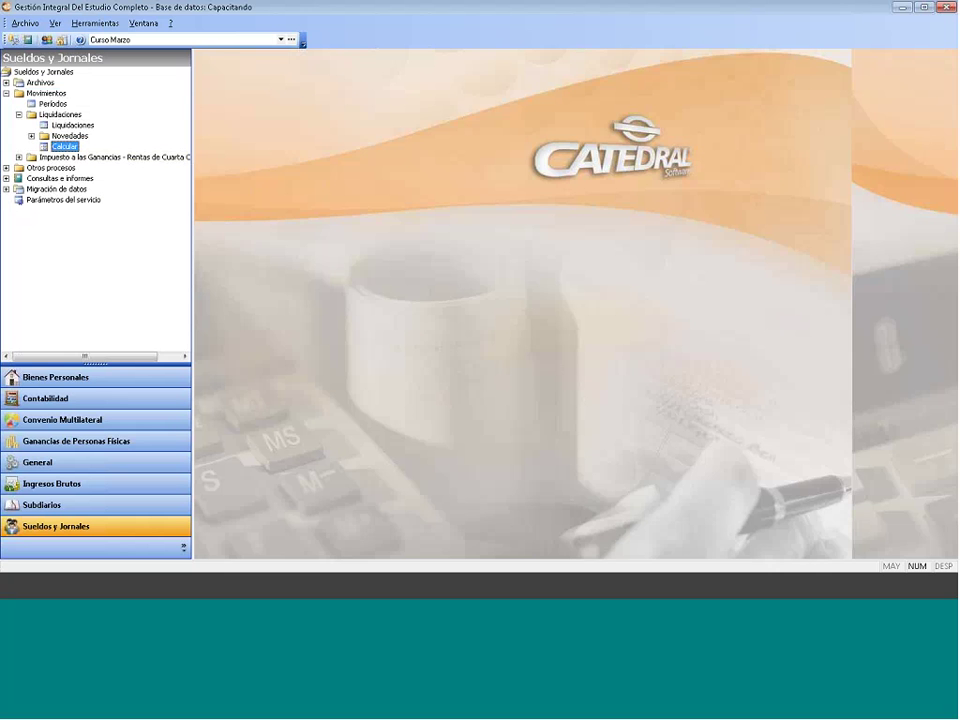
click(60, 116)
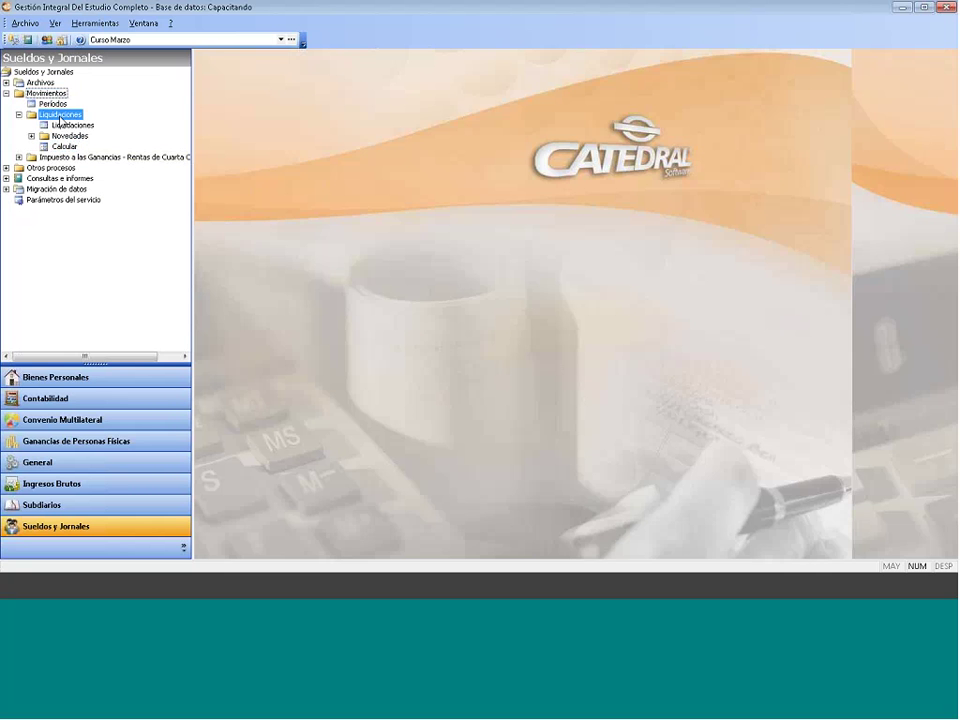
click(64, 146)
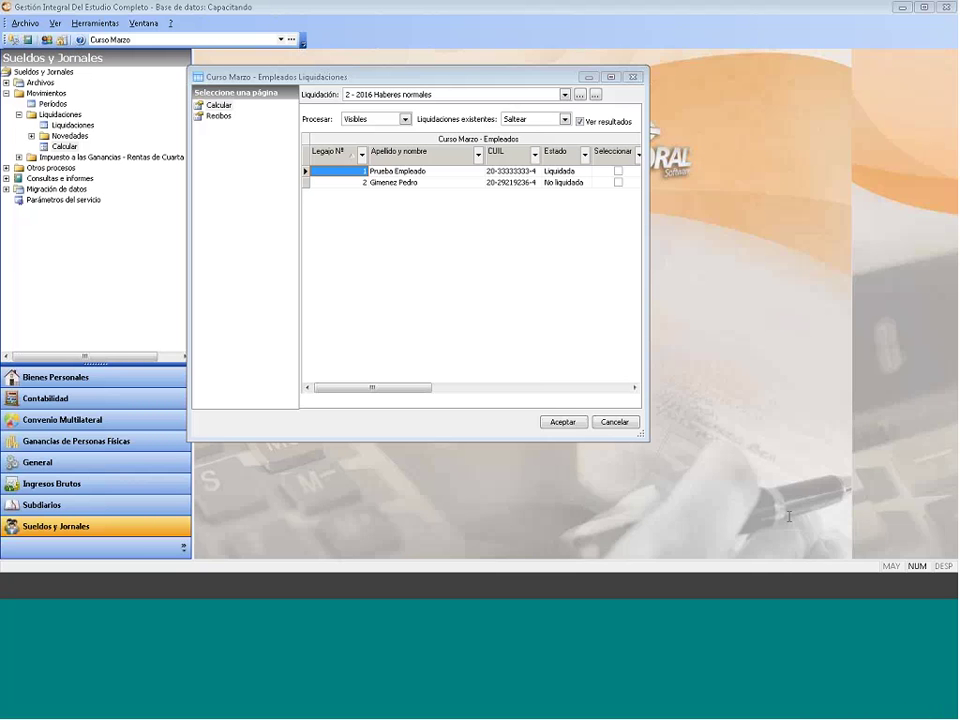
Switch the Liquidación combo from 2 to 3 - 2016 Haberes normales and list the open liquidations
click(565, 94)
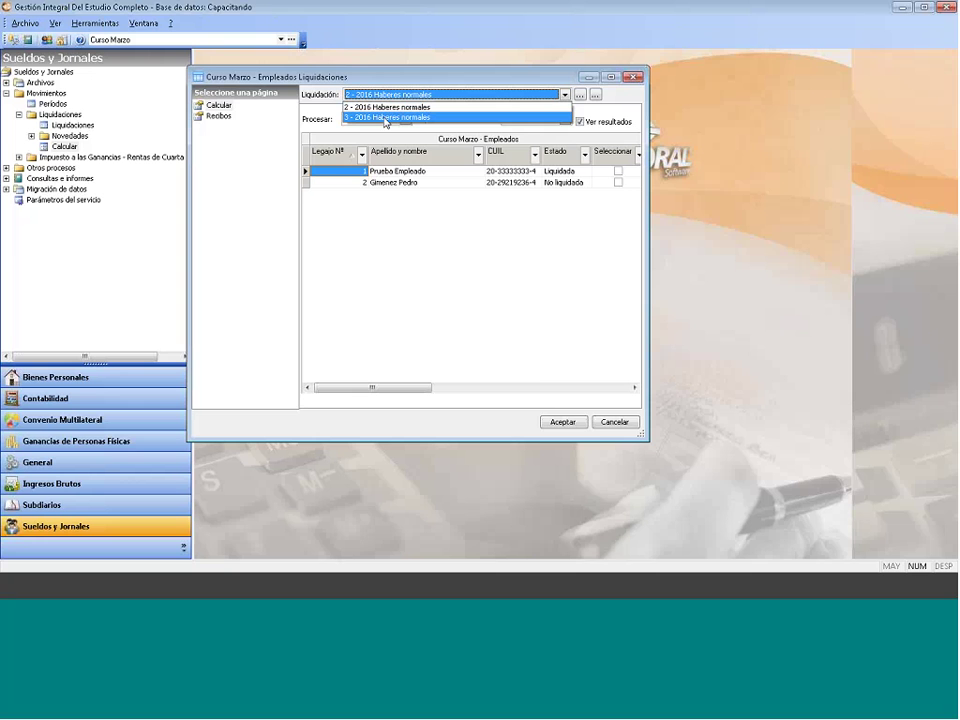
click(548, 107)
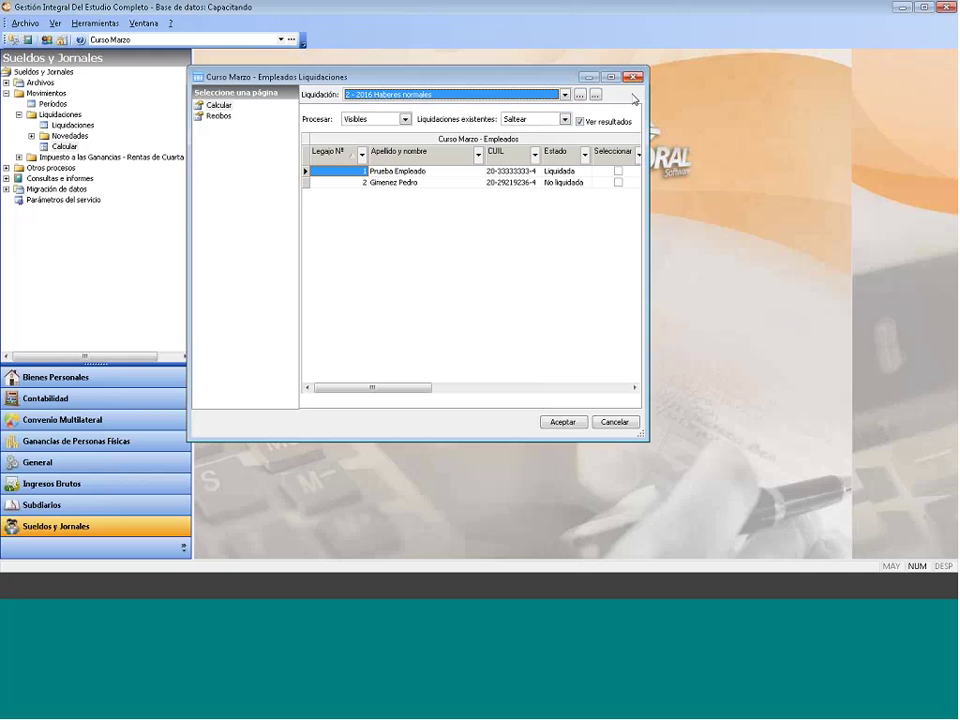
click(565, 95)
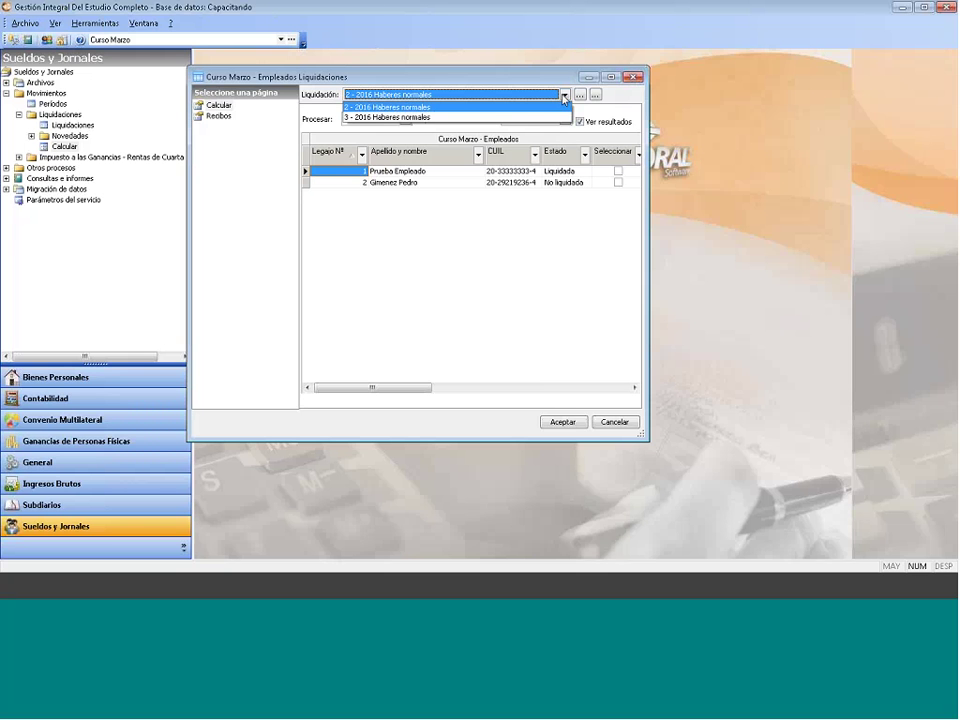
click(563, 97)
click(564, 96)
click(462, 118)
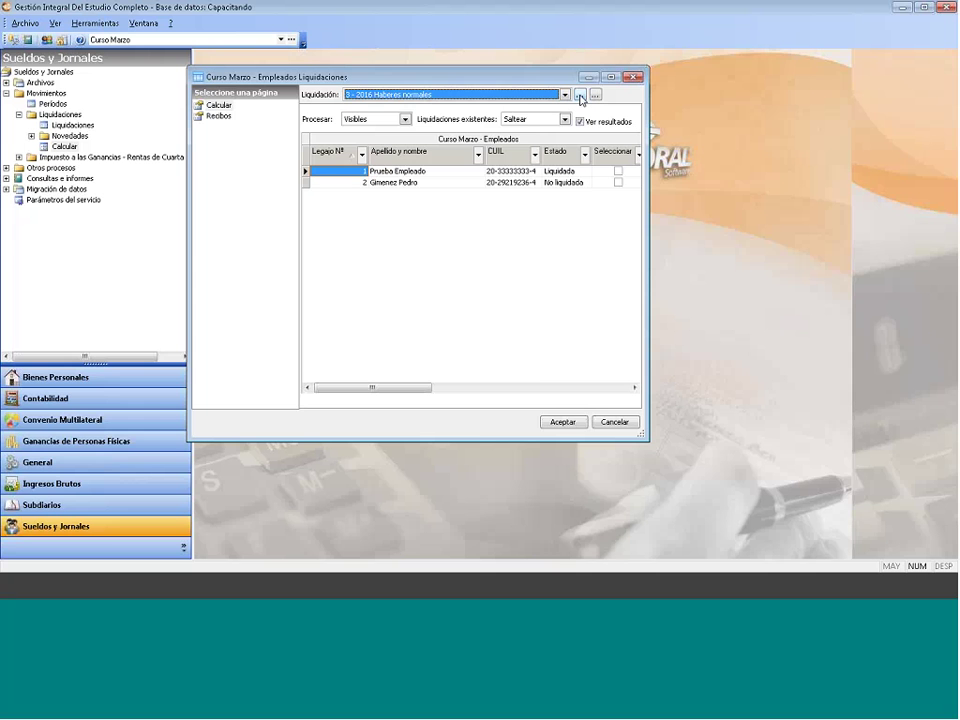
click(580, 95)
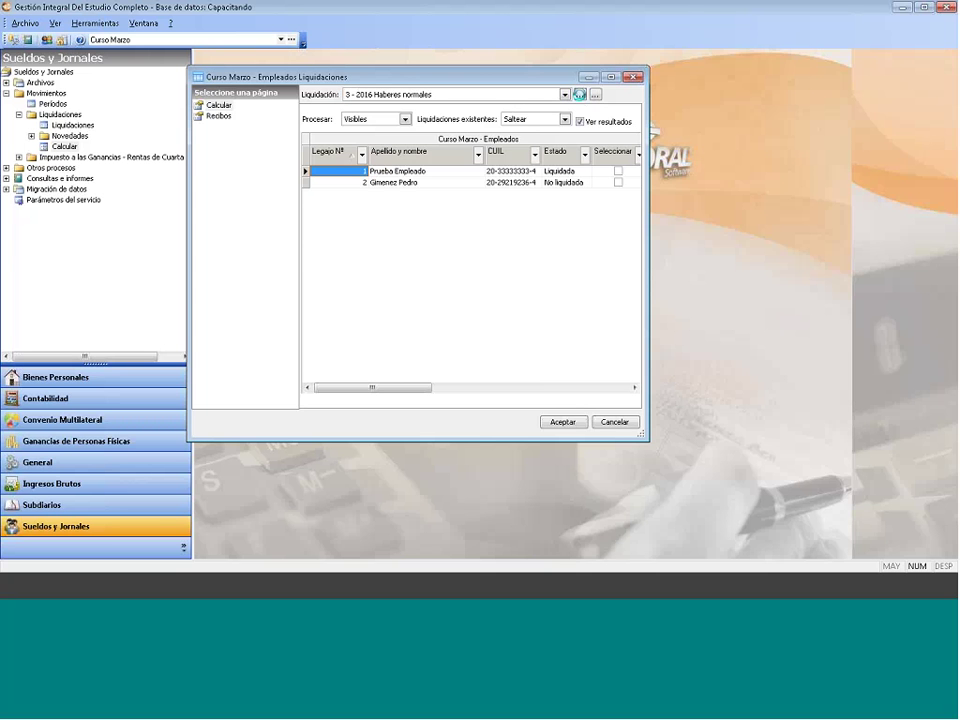
click(580, 95)
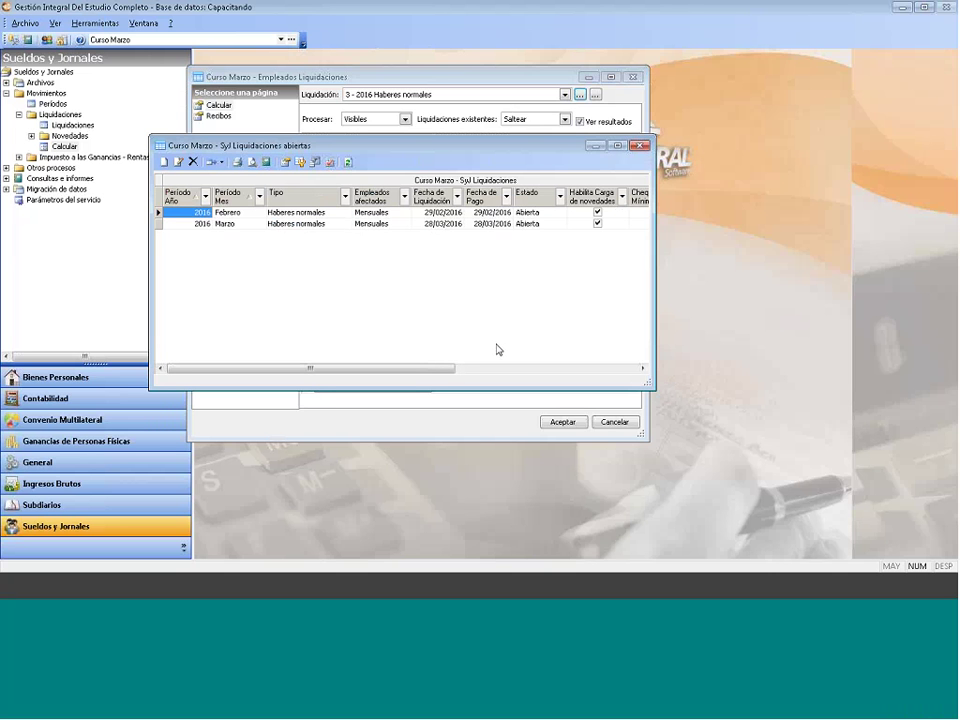
Open the February 2016 liquidation for editing and bring up its payroll periods list
click(293, 215)
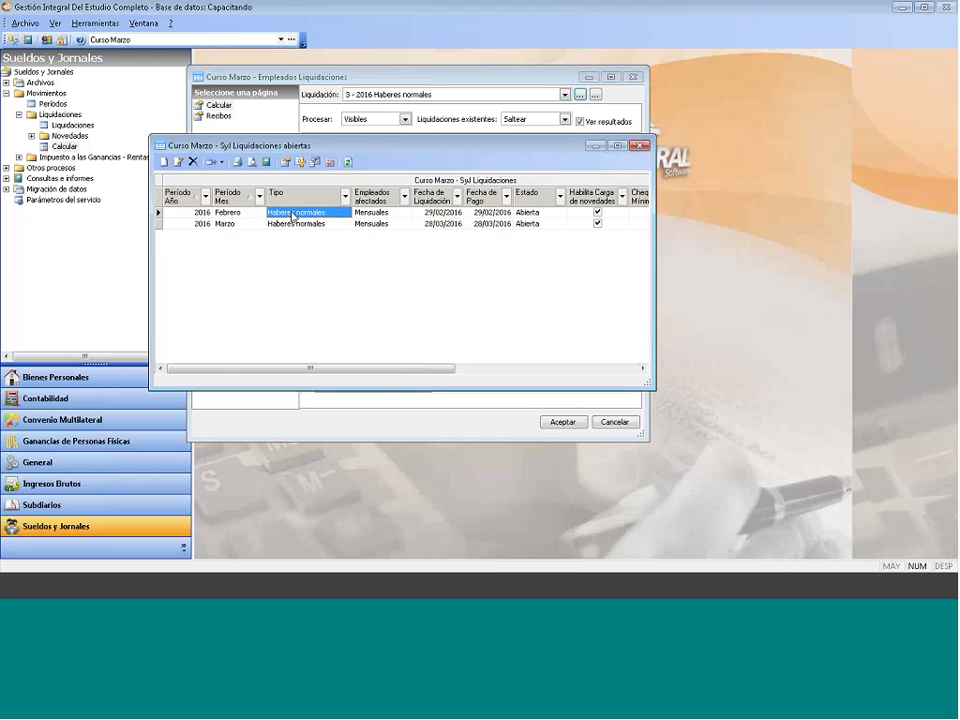
double_click(293, 267)
click(502, 216)
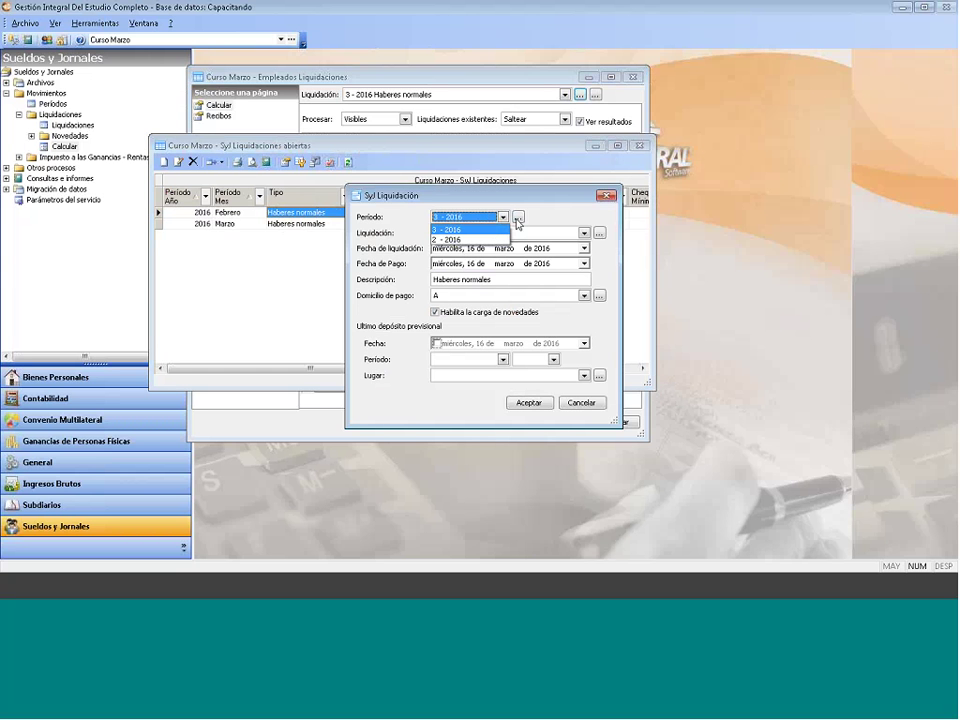
click(518, 220)
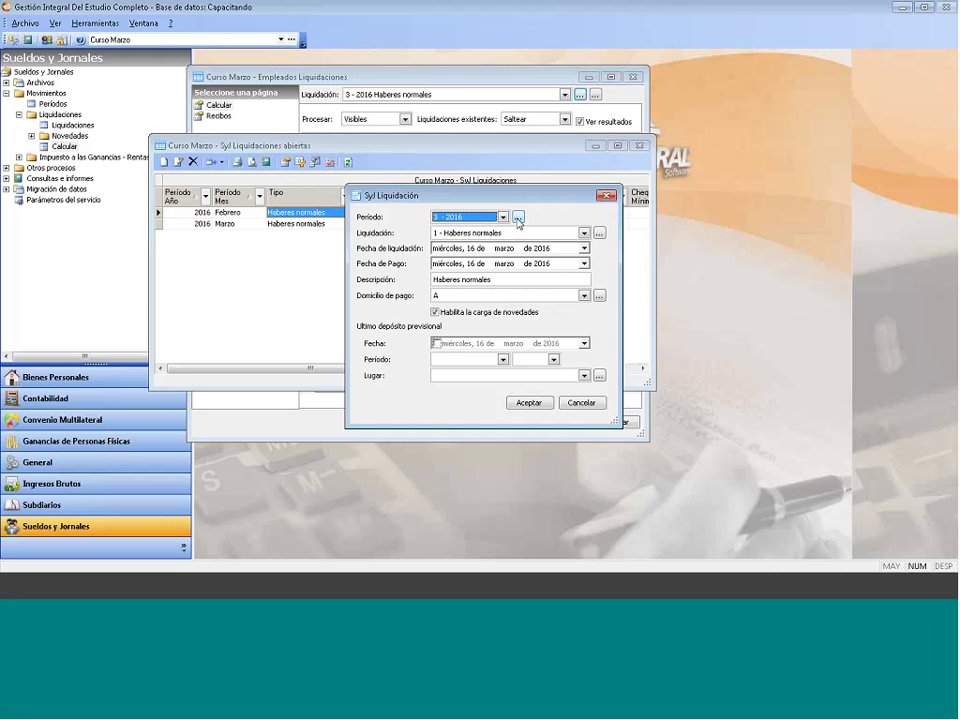
click(518, 220)
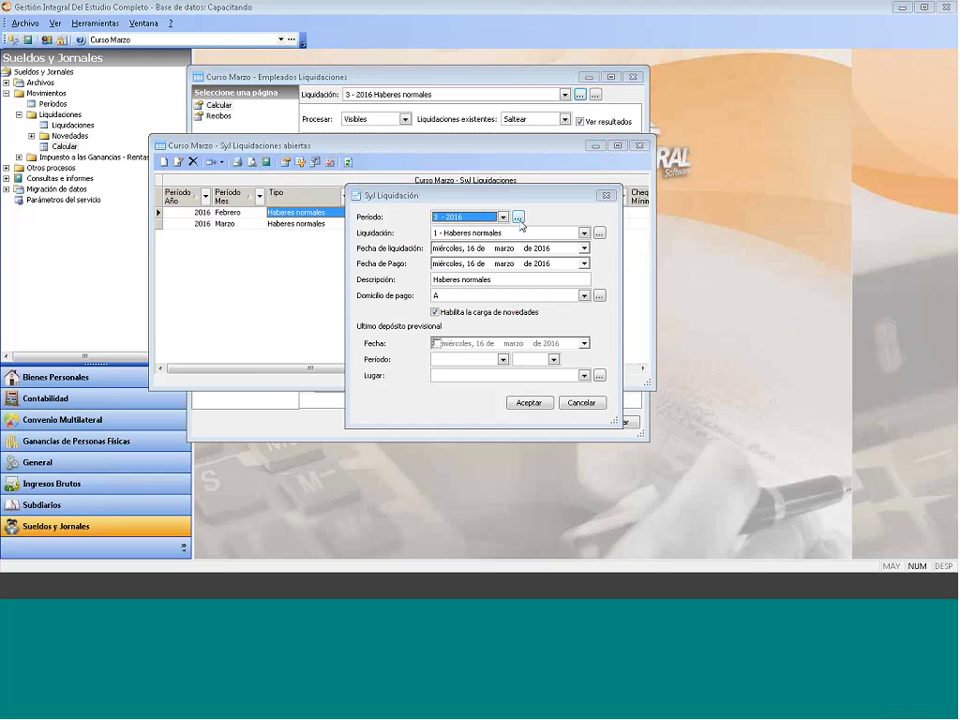
click(518, 217)
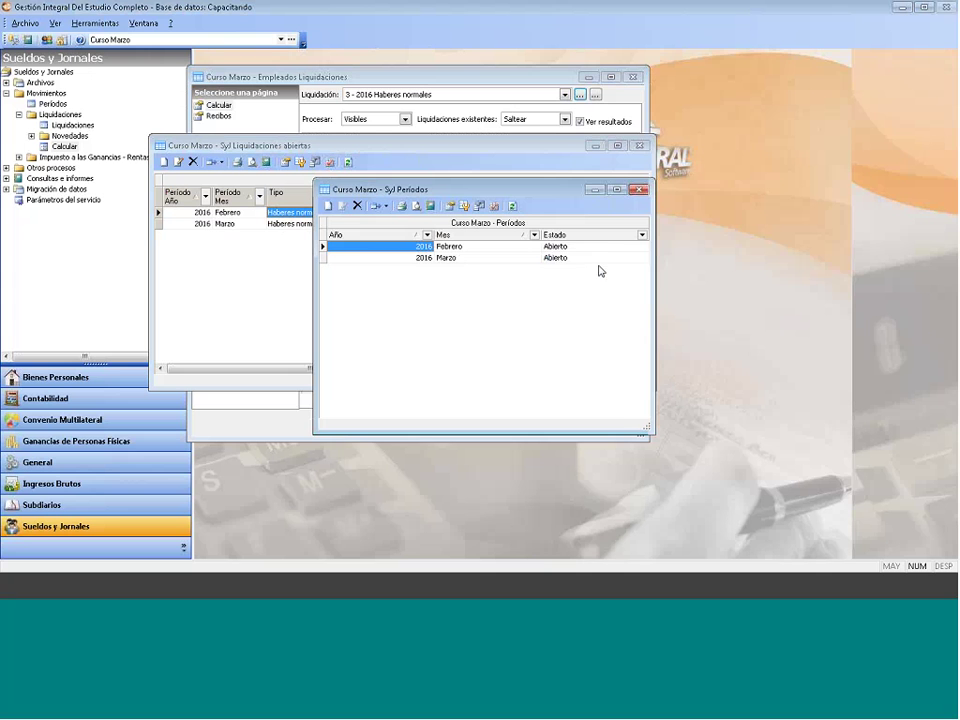
Add a new Abril 2016 payroll period and return to the liquidation
double_click(598, 270)
click(521, 285)
click(500, 308)
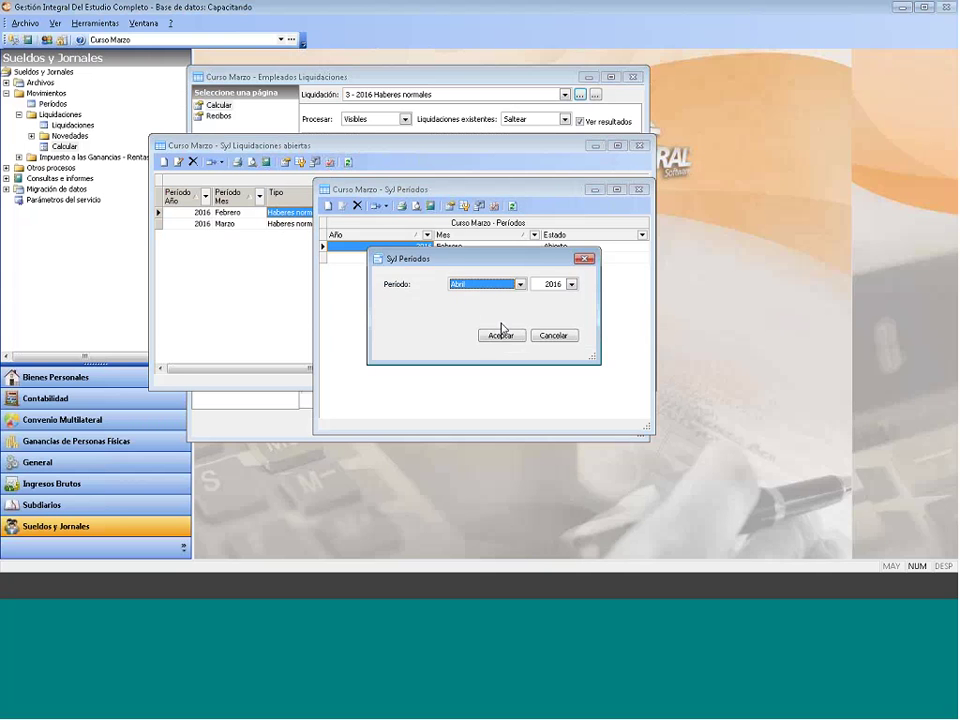
click(502, 336)
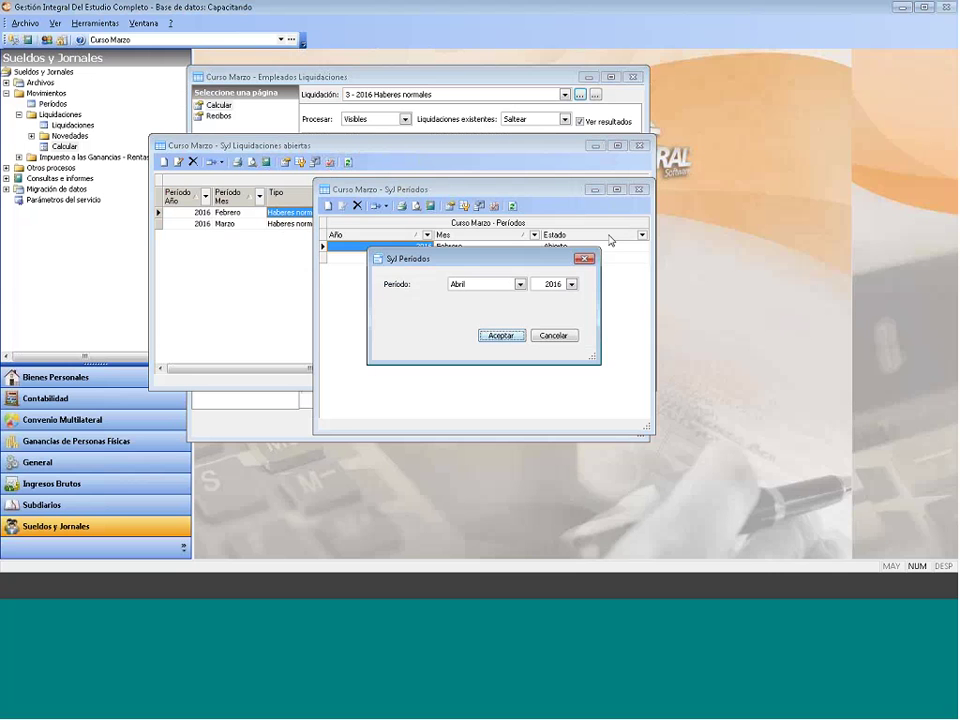
click(508, 334)
key(Escape)
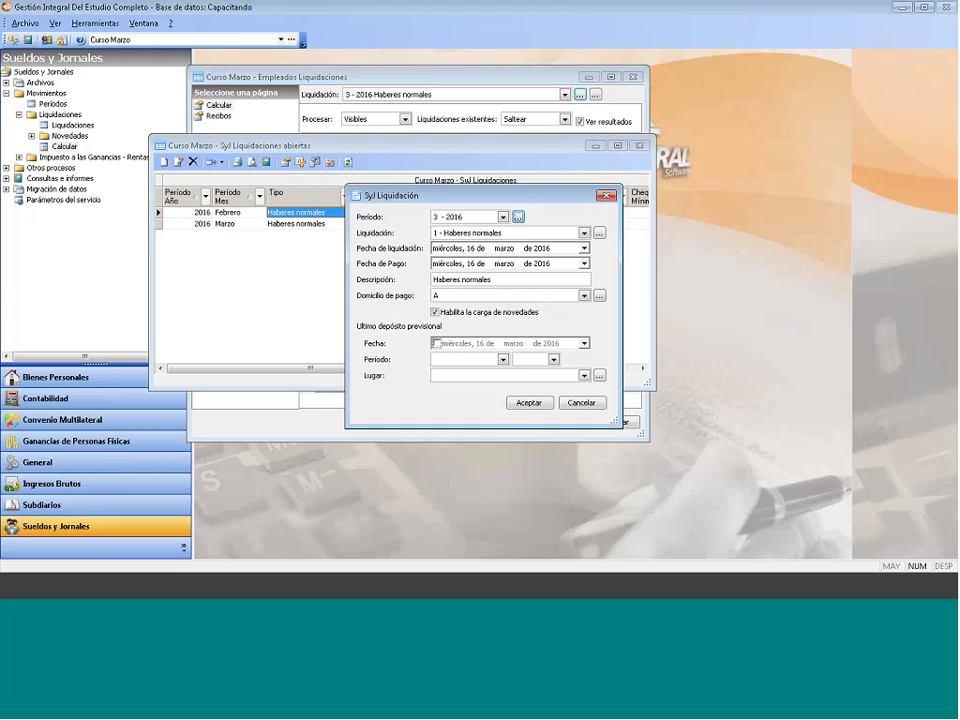
Set the liquidation period to 4 - 2016 and its type to 1 - Haberes normales
click(486, 217)
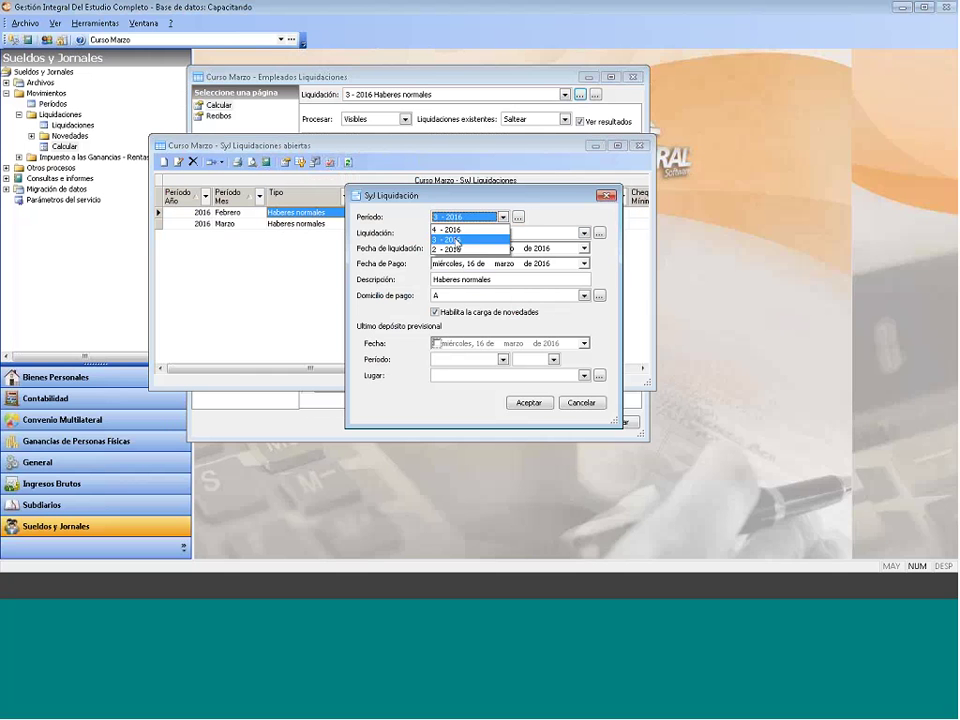
click(455, 243)
click(455, 233)
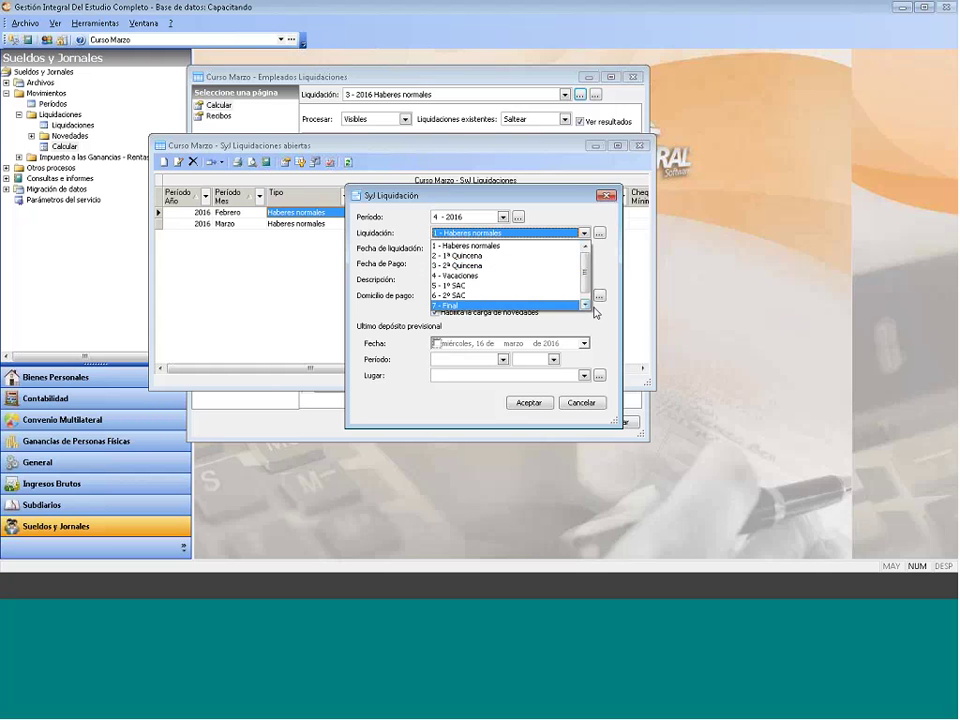
click(586, 308)
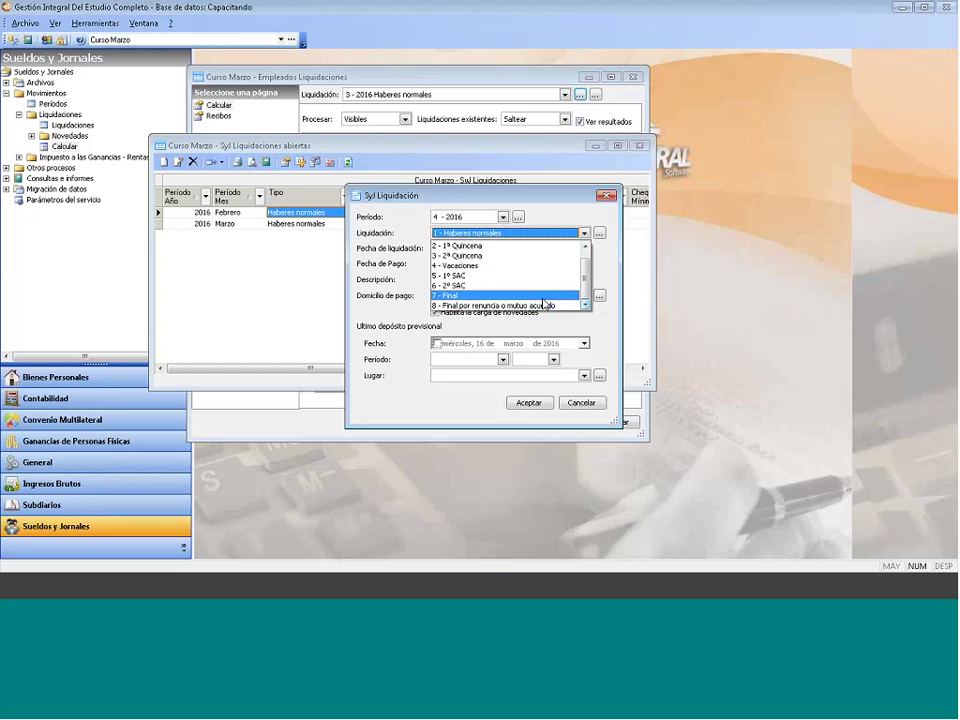
click(585, 248)
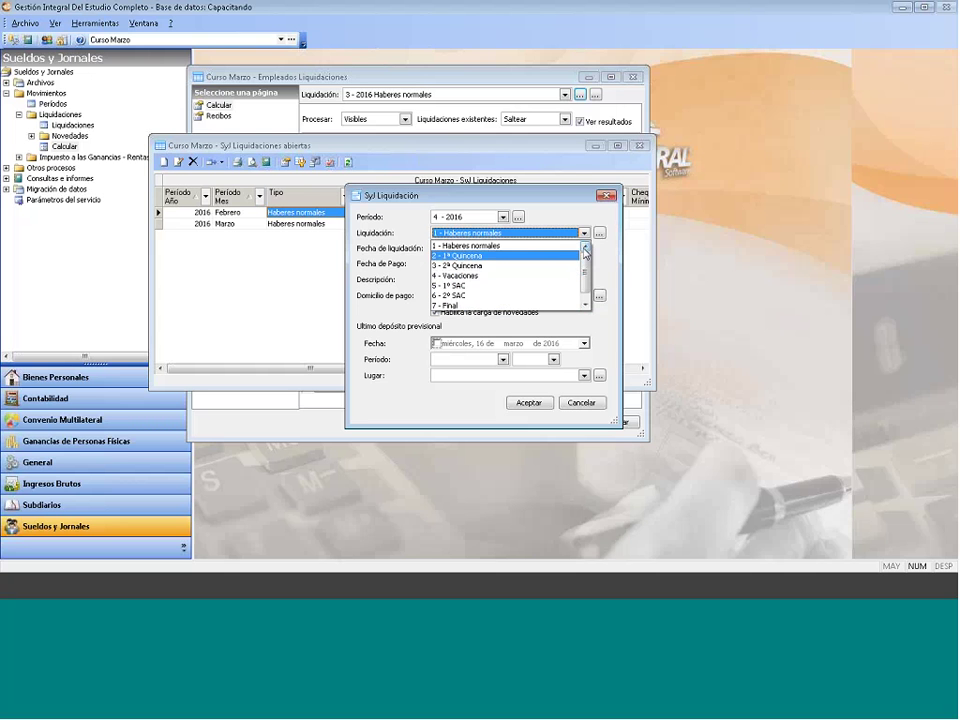
click(546, 255)
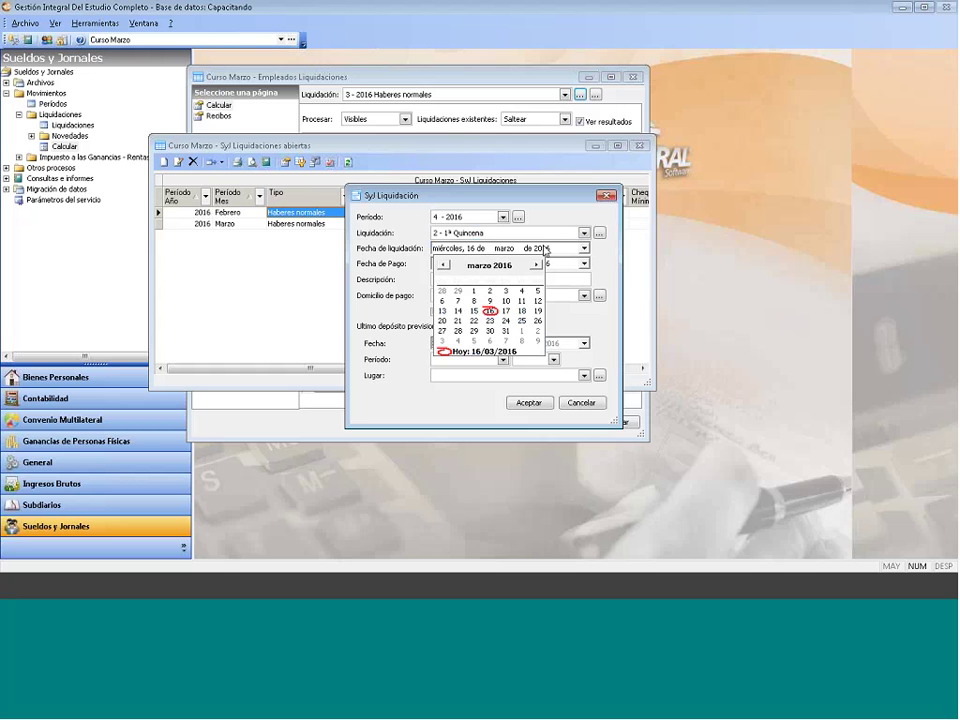
click(551, 235)
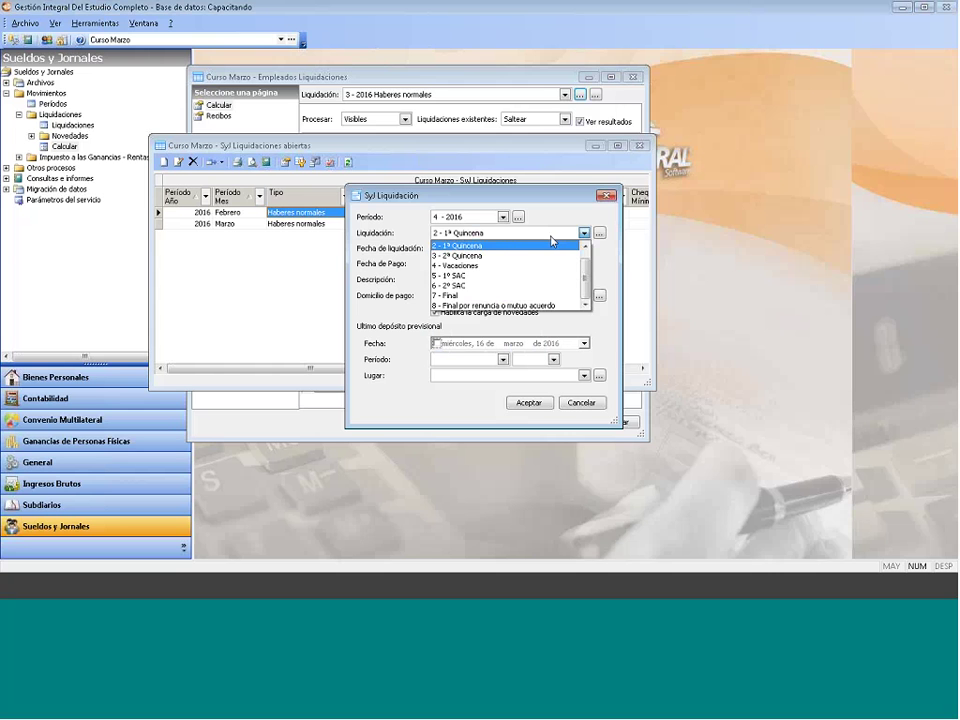
key(Up)
key(Return)
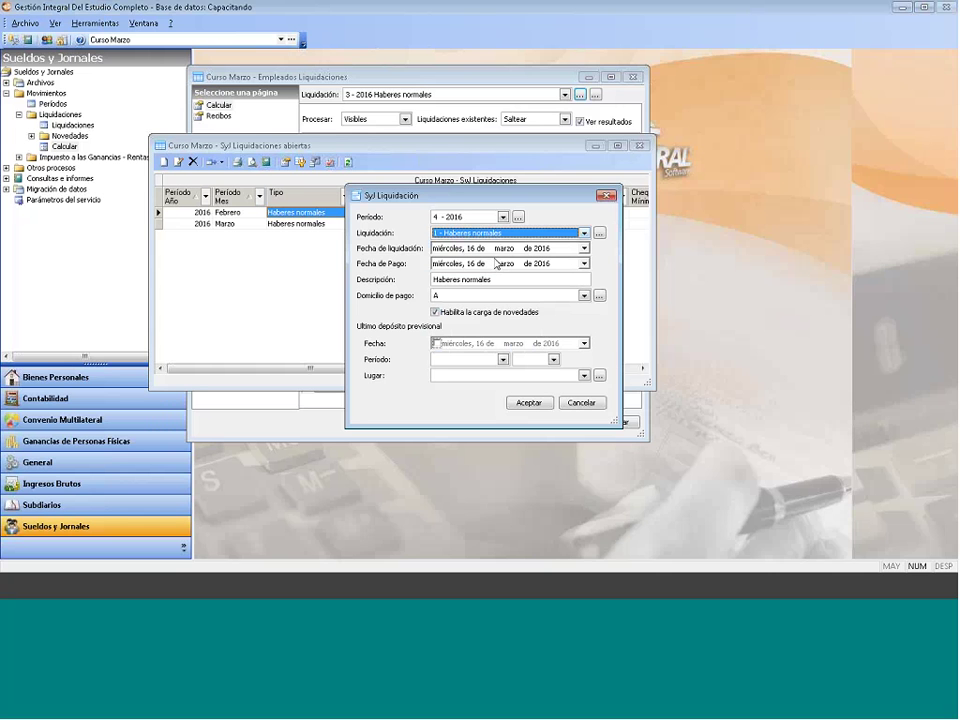
Date the liquidation and payment 30/04/2016, keep address A, and enable the deposit date
click(472, 249)
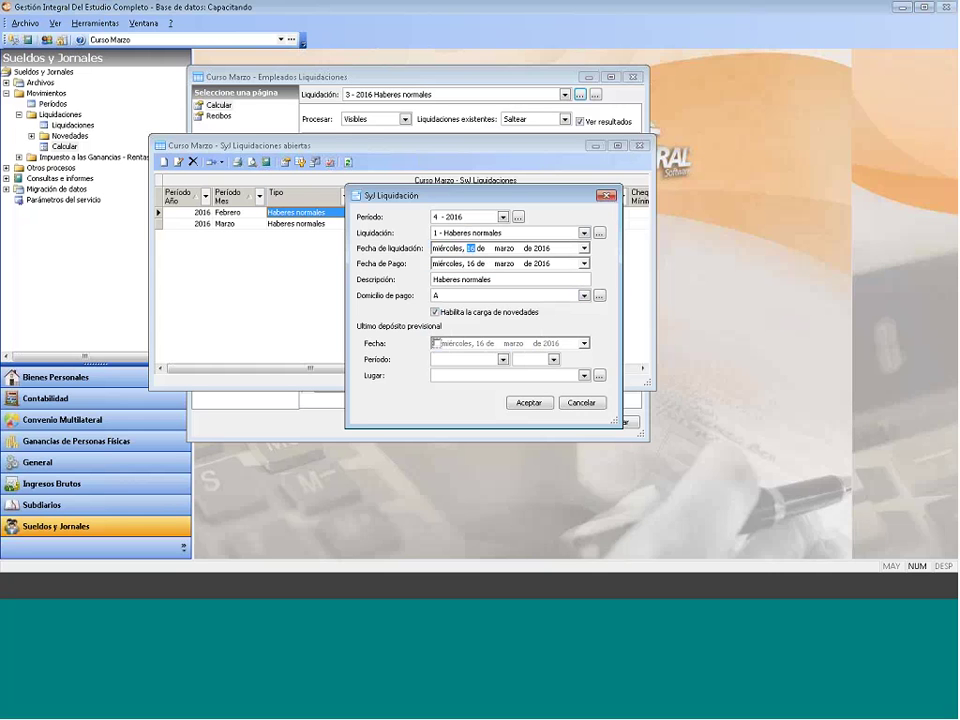
text(30)
text(4)
click(478, 264)
text(30 de 04)
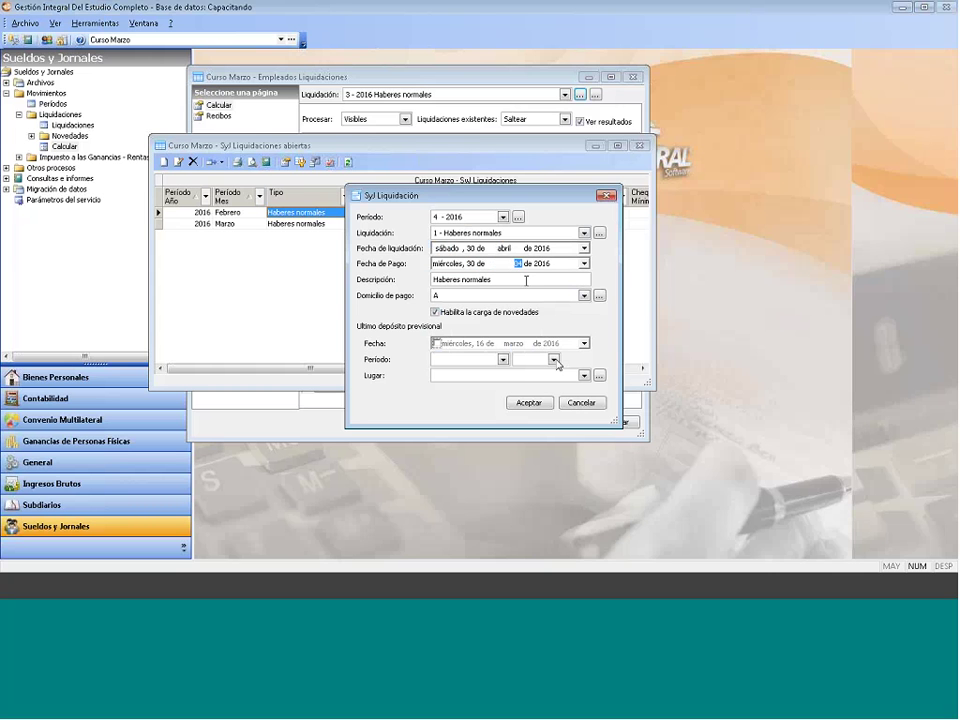
key(Tab)
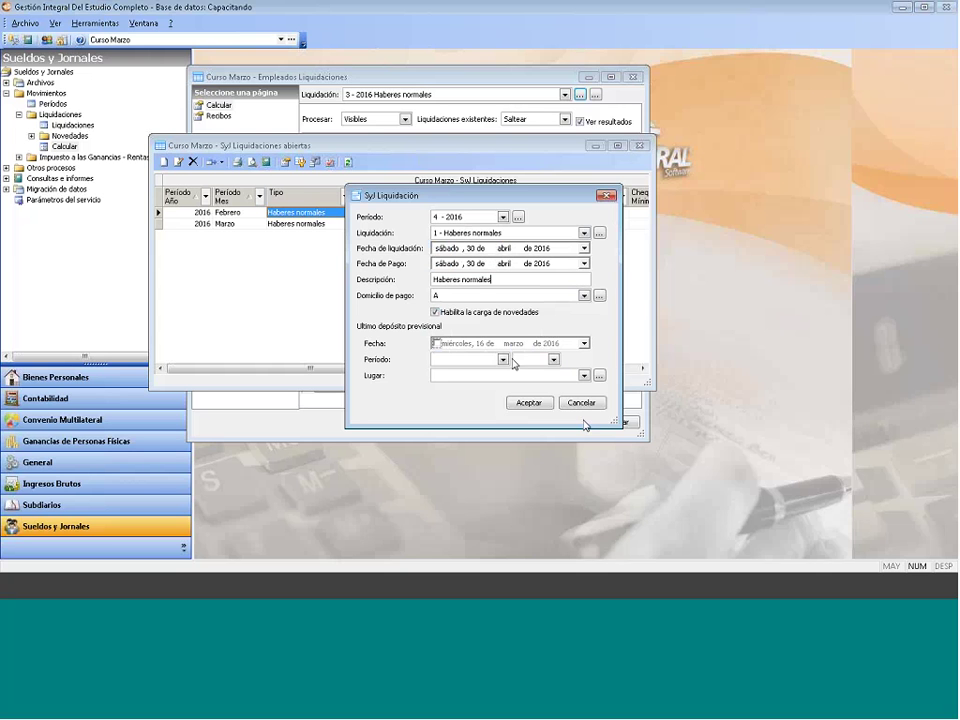
click(476, 297)
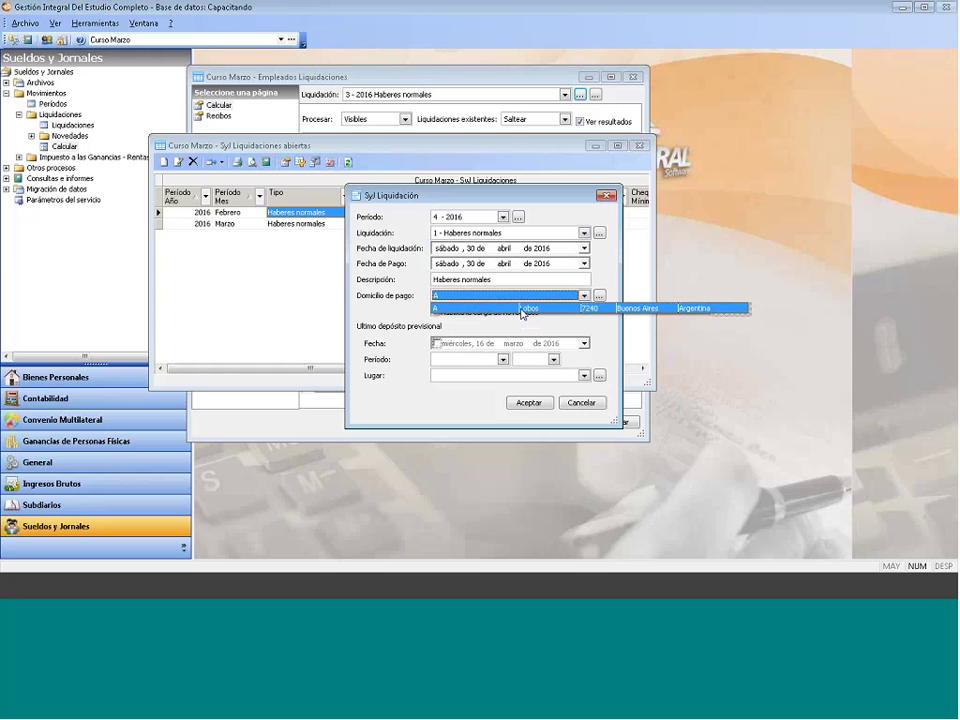
click(521, 312)
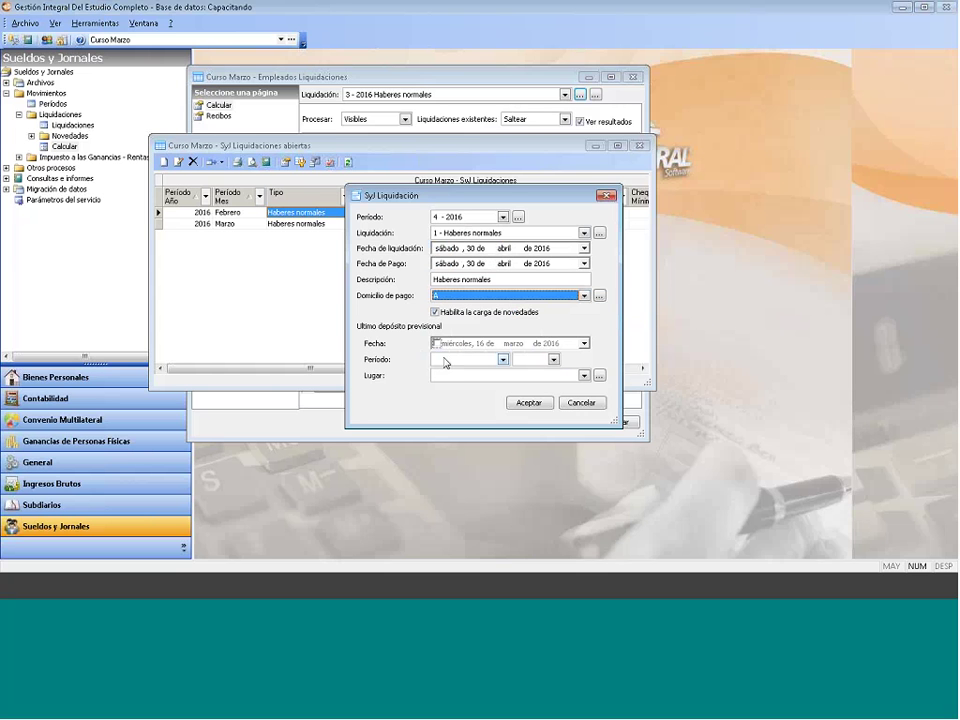
click(436, 343)
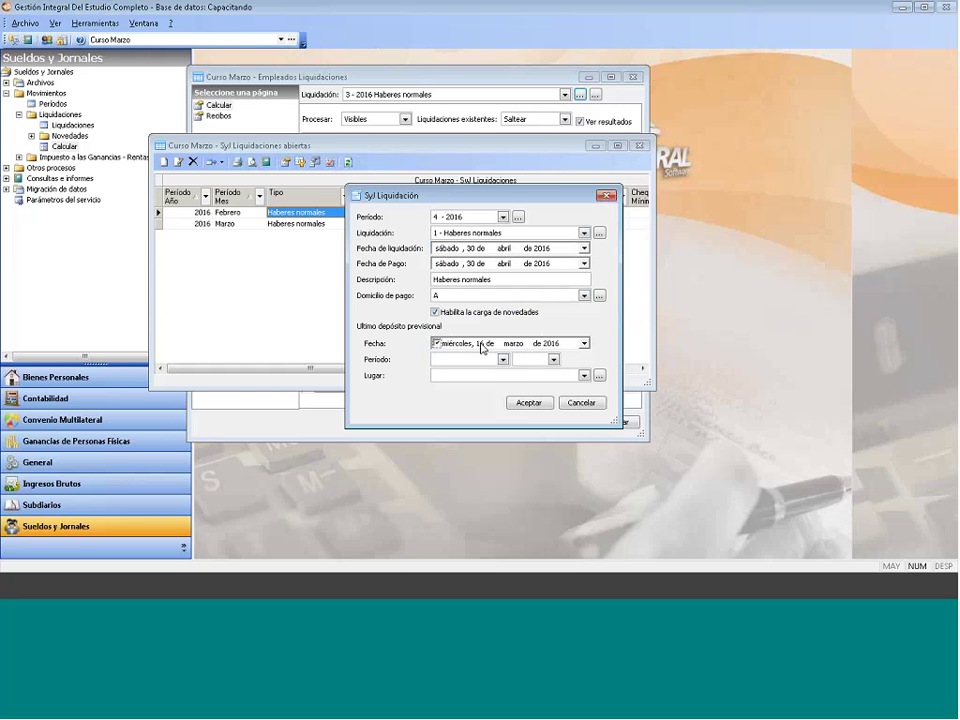
Set the last deposit to Marzo 2016 at Banco Nacion and save the April liquidation
click(481, 344)
click(474, 359)
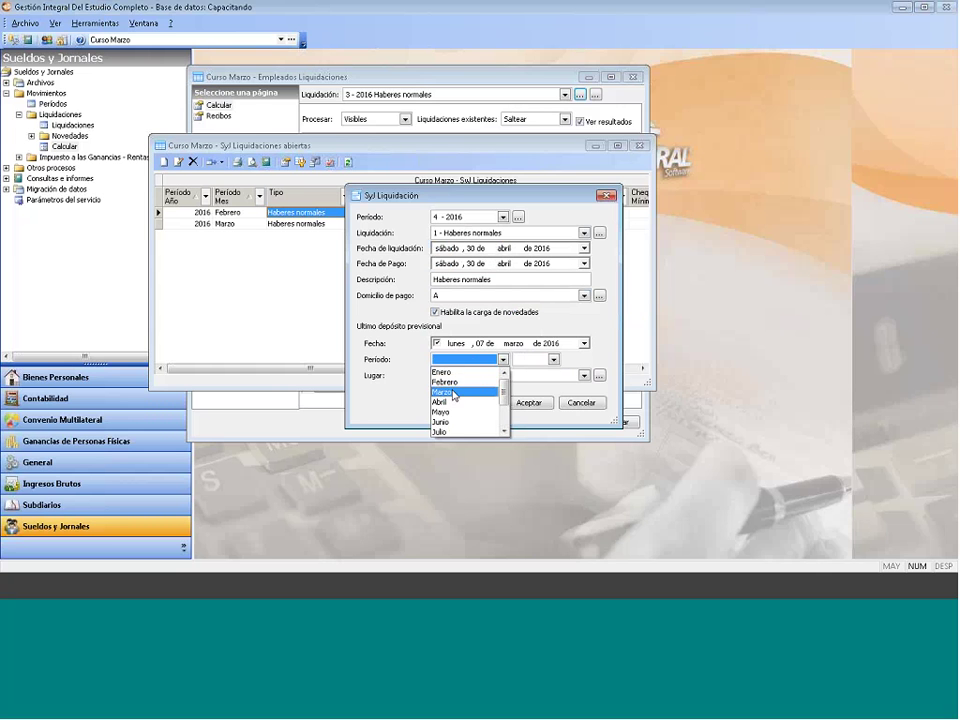
click(458, 392)
click(552, 359)
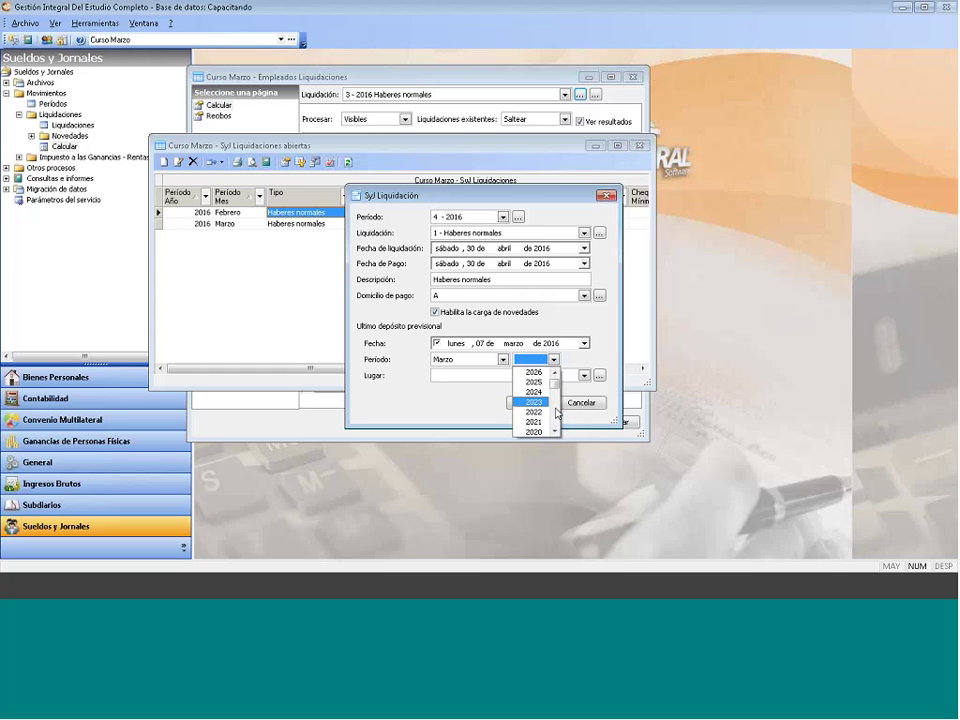
scroll(545, 415, down, 2)
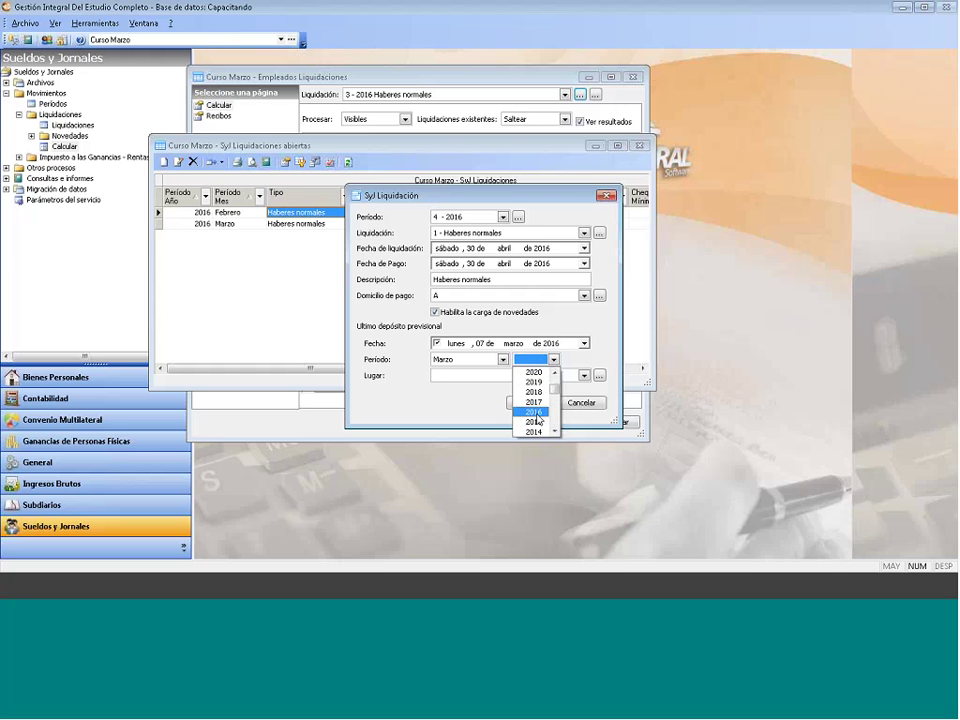
click(537, 413)
click(484, 377)
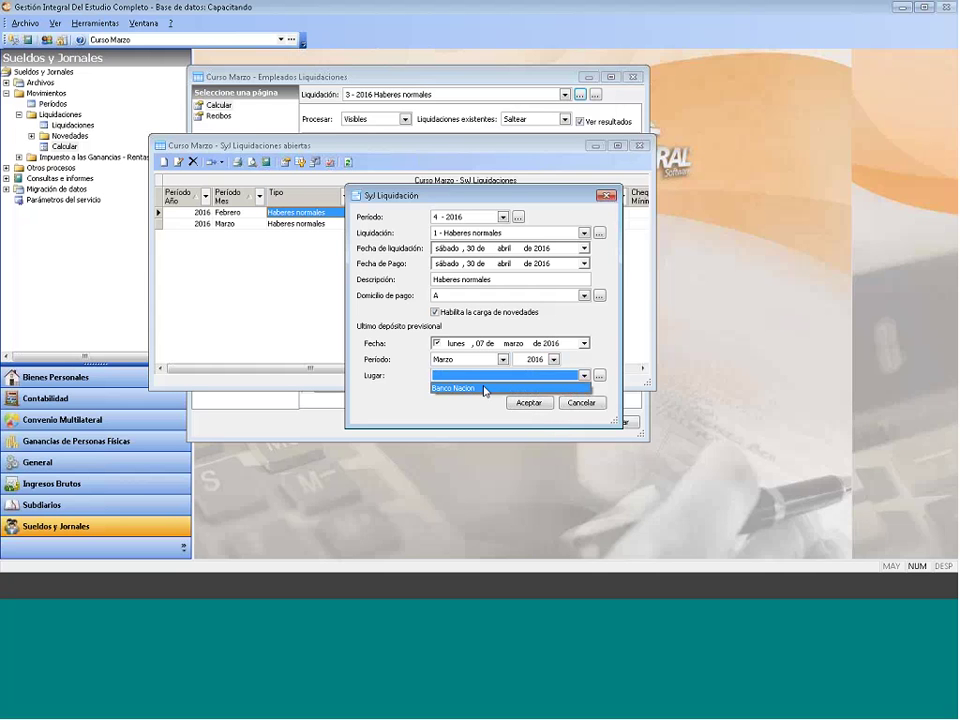
click(480, 389)
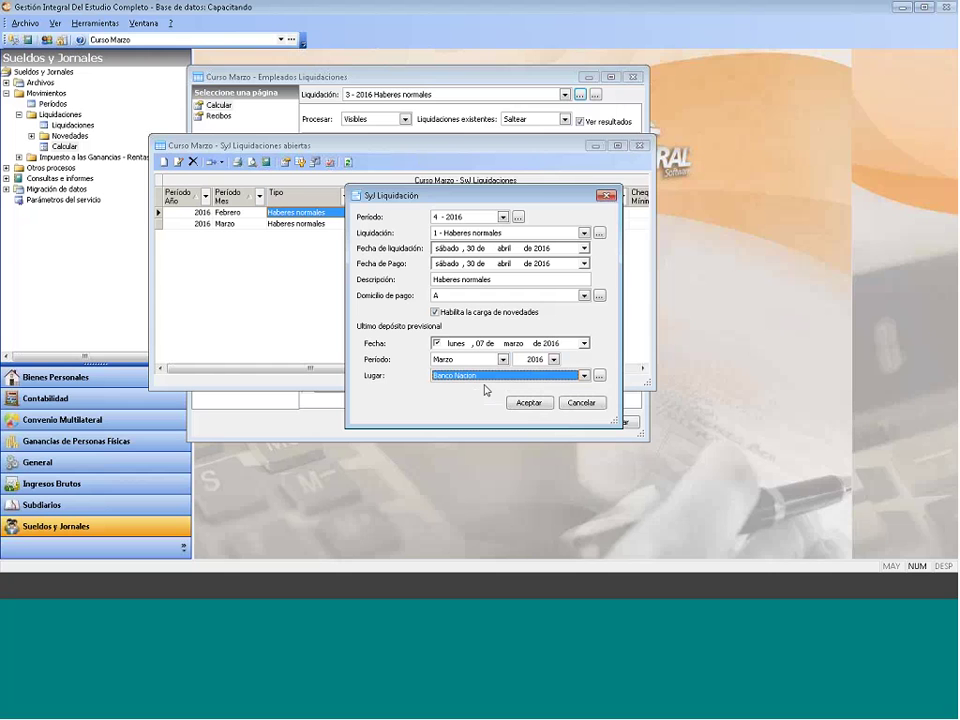
click(540, 404)
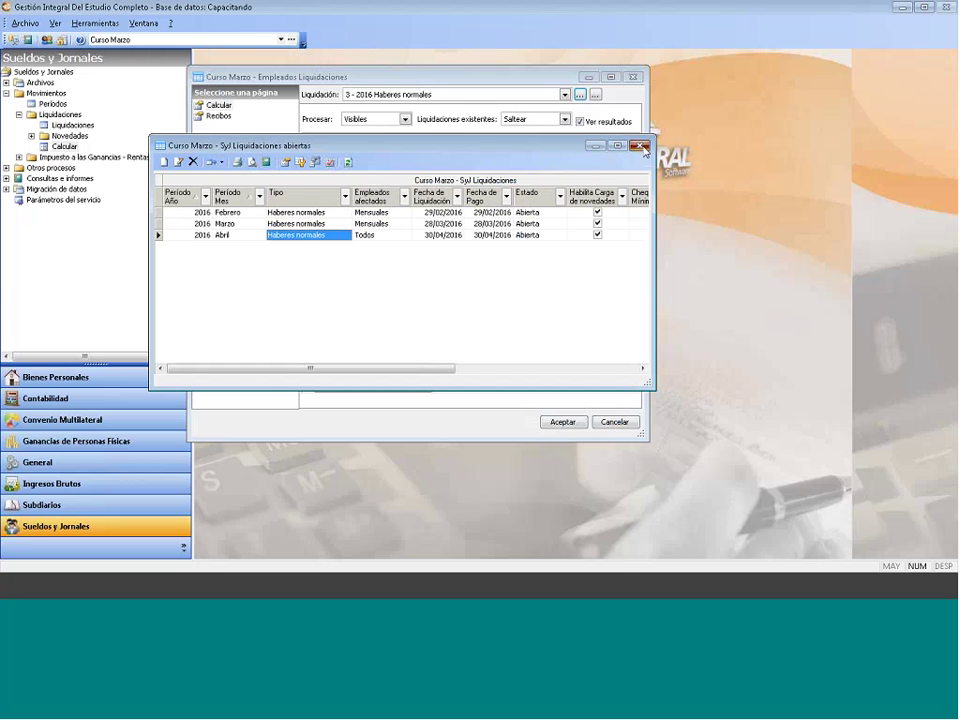
click(642, 147)
Choose 4 - 2016 Haberes normales in the Liquidación dropdown and reopen the open liquidations list
click(505, 94)
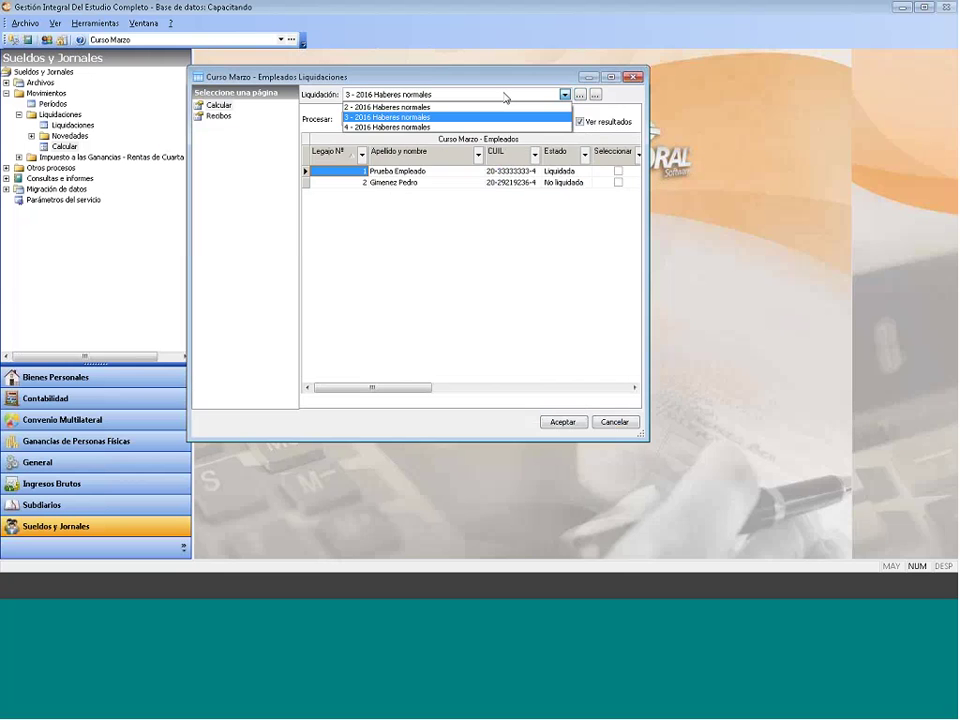
click(390, 128)
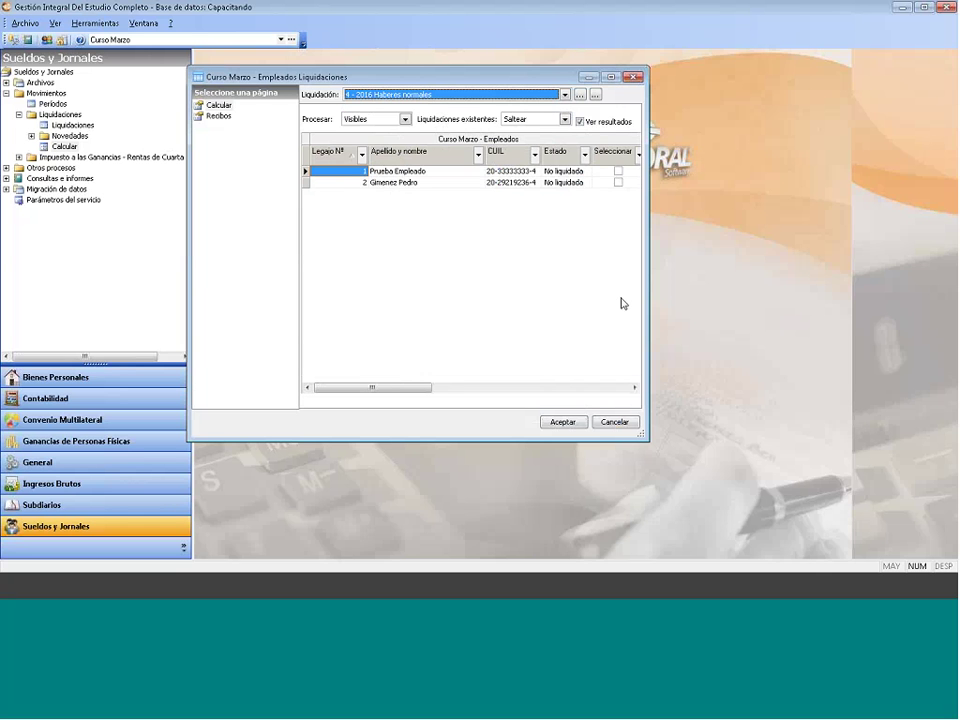
click(581, 96)
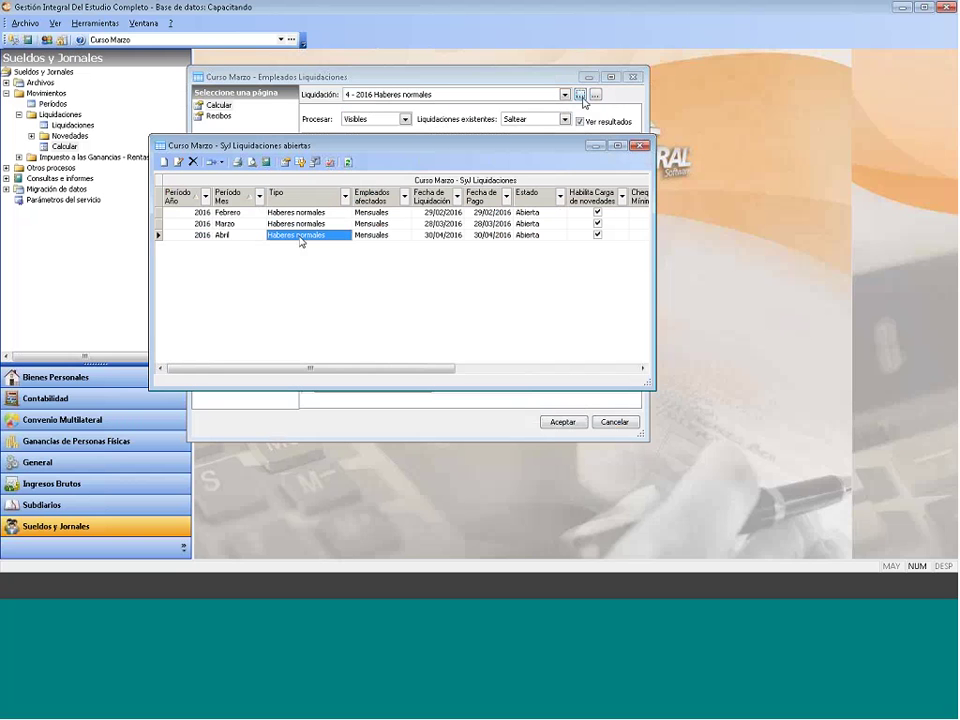
Open the Abril 2016 liquidation and change its payment date to May
right_click(309, 245)
key(Escape)
key(Return)
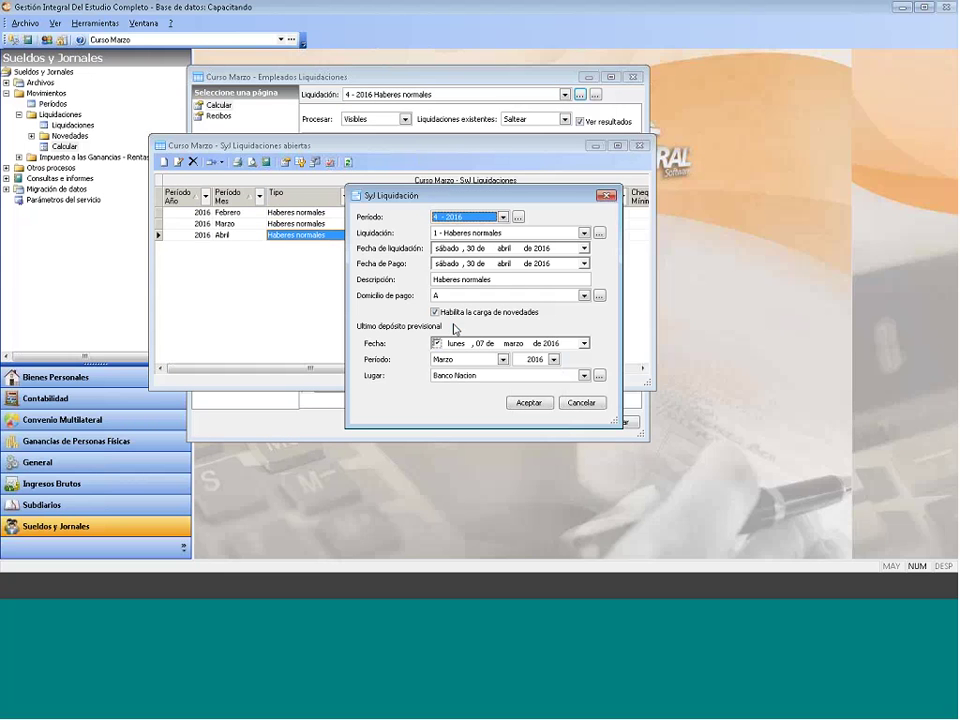
click(508, 269)
click(506, 265)
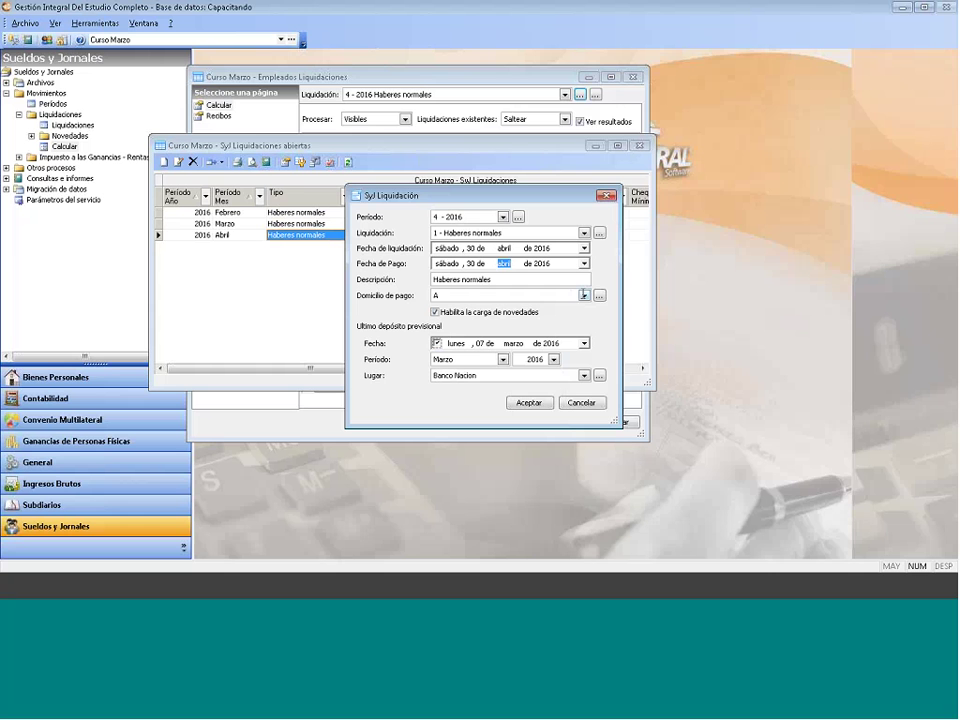
key(Up)
click(488, 268)
text(26)
Keep period 4 - 2016 and liquidation date 30/04/2016, then save payment date 05/05/2016
click(484, 250)
click(503, 248)
click(467, 216)
click(503, 216)
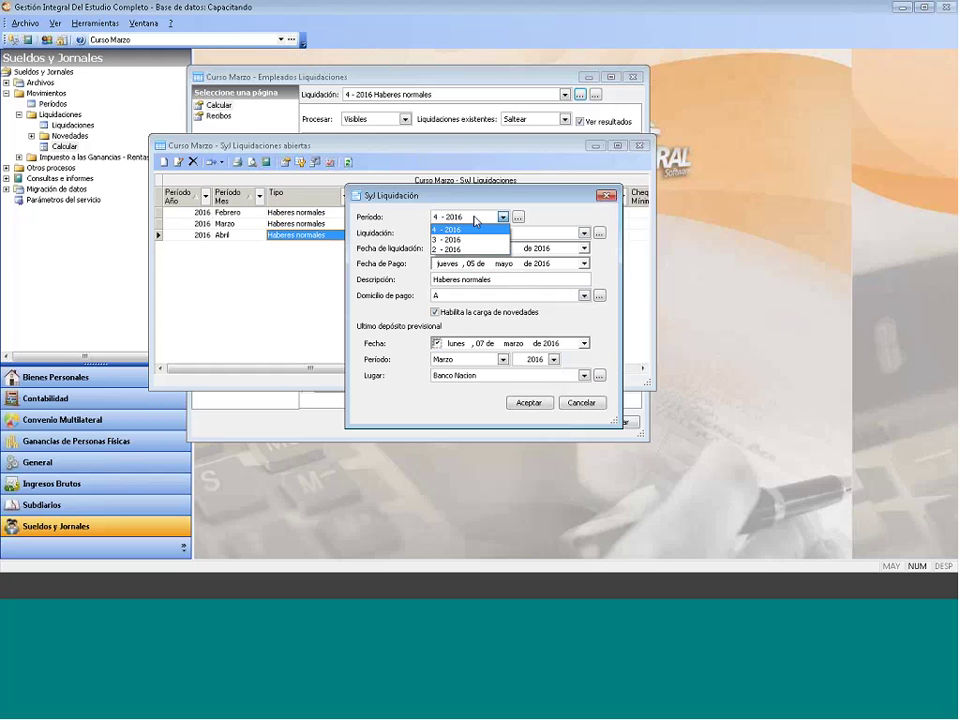
click(470, 238)
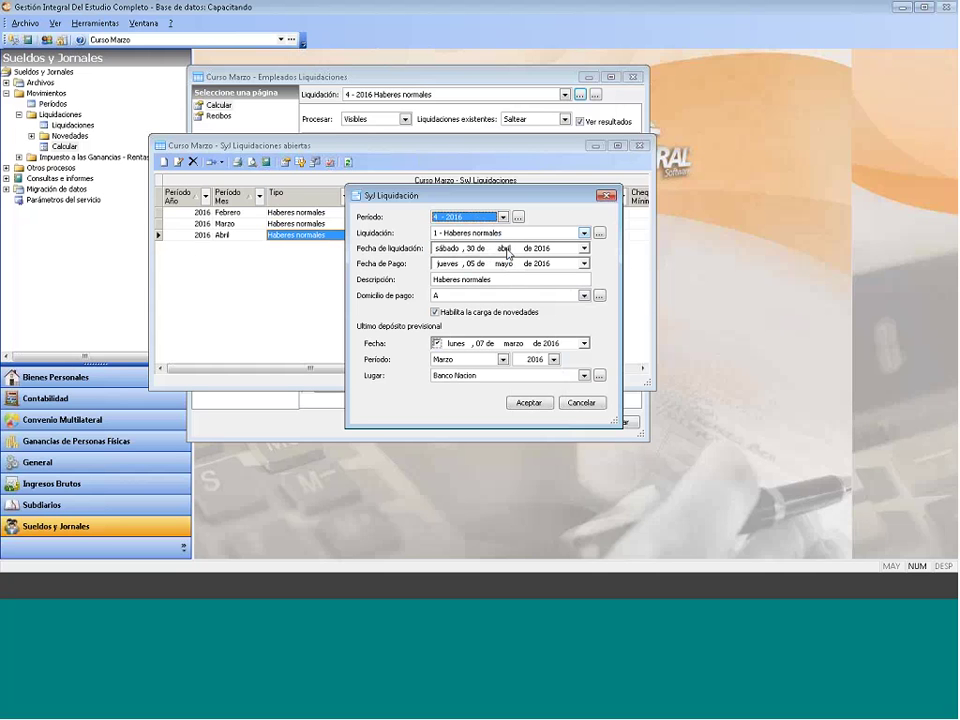
click(505, 250)
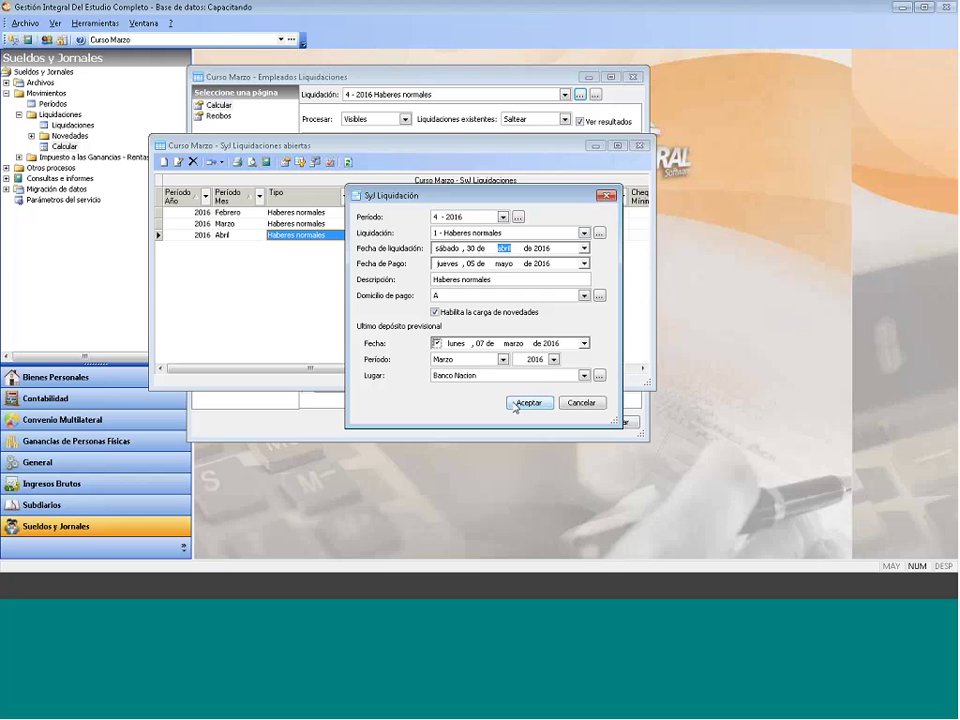
key(Tab)
key(shift+Tab)
click(527, 403)
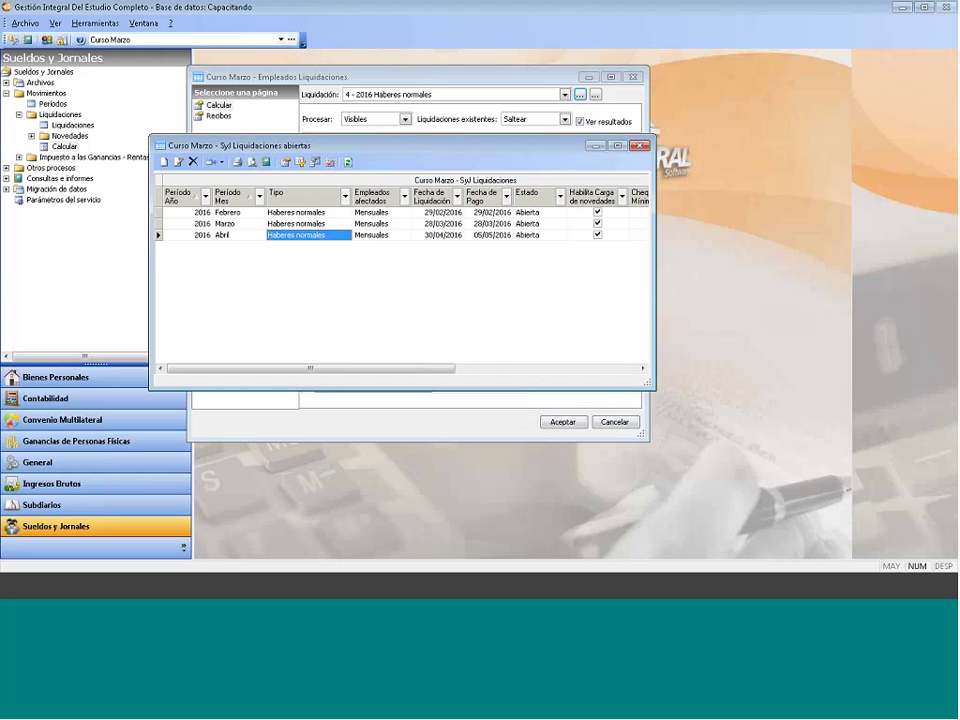
Close the open liquidations list and select the second employee in the grid
click(478, 110)
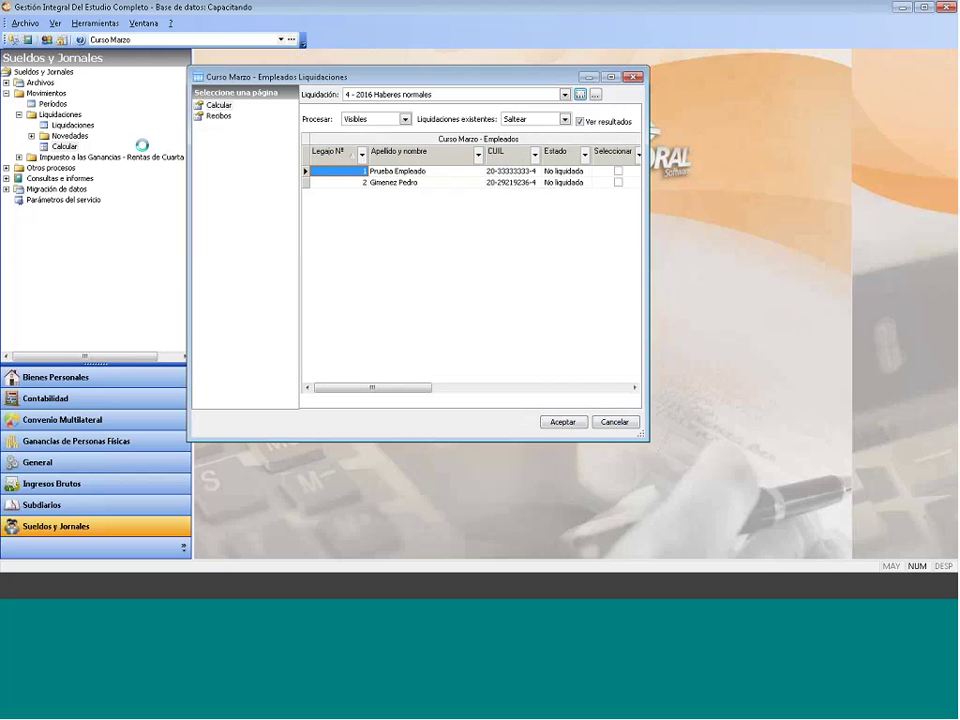
click(109, 42)
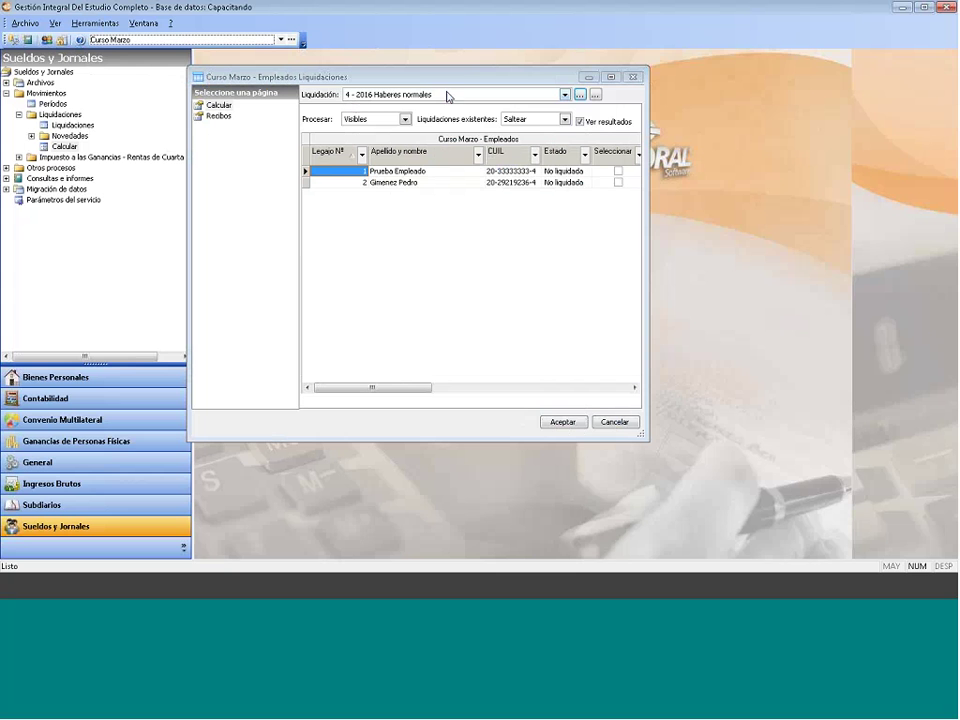
click(512, 171)
click(566, 183)
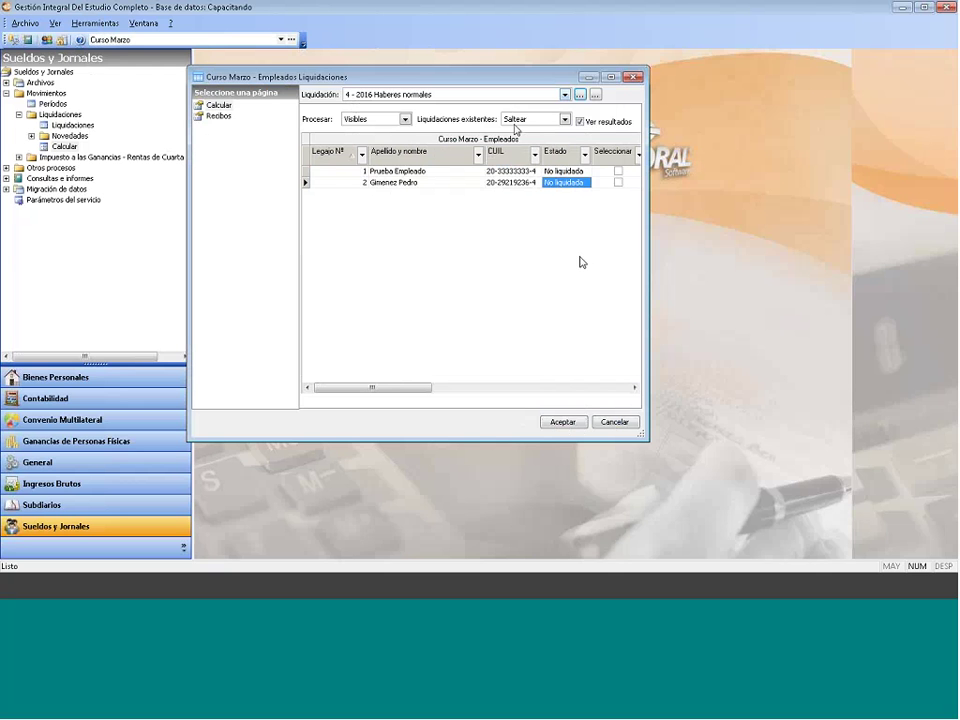
Toggle Procesar between Visibles and Seleccionados, leaving it on Seleccionados
click(362, 119)
click(362, 124)
click(362, 121)
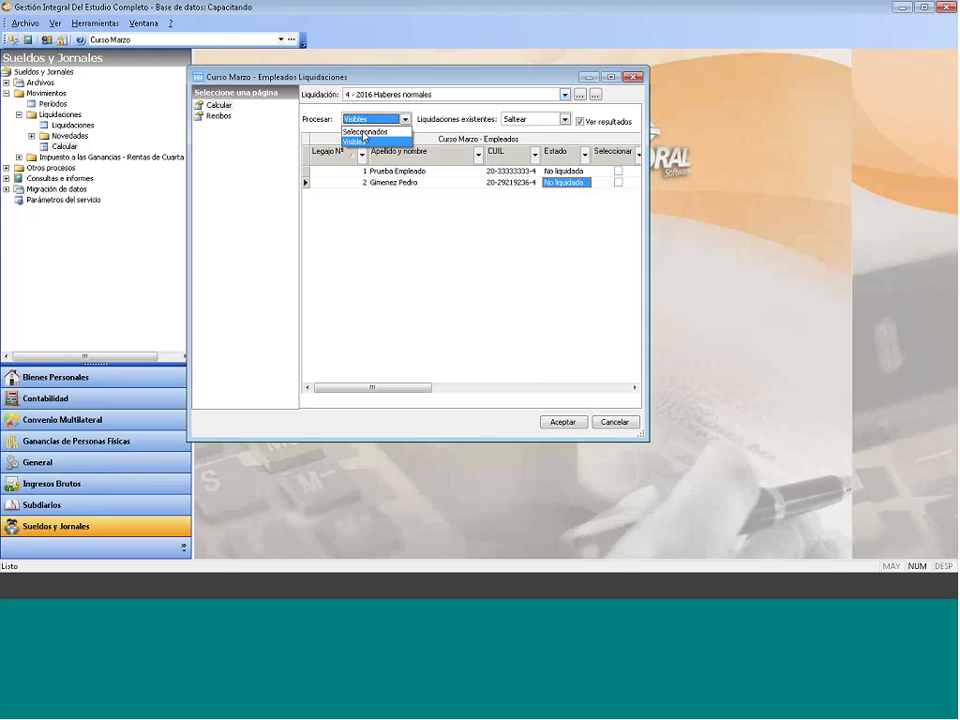
click(362, 131)
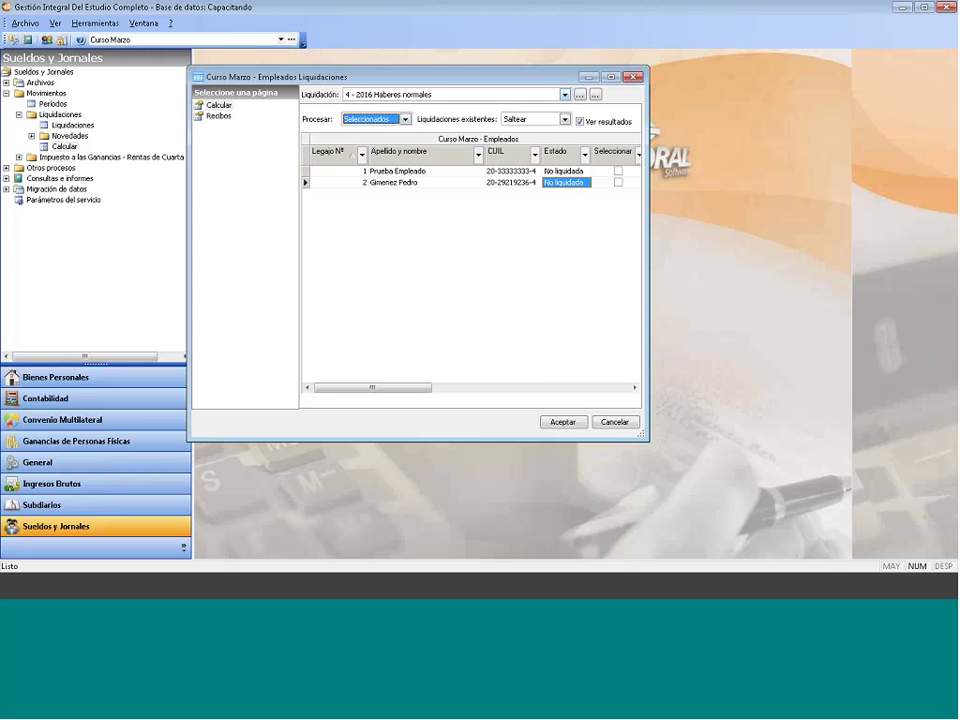
click(379, 120)
click(379, 131)
key(Down)
key(Up)
key(Up)
click(529, 122)
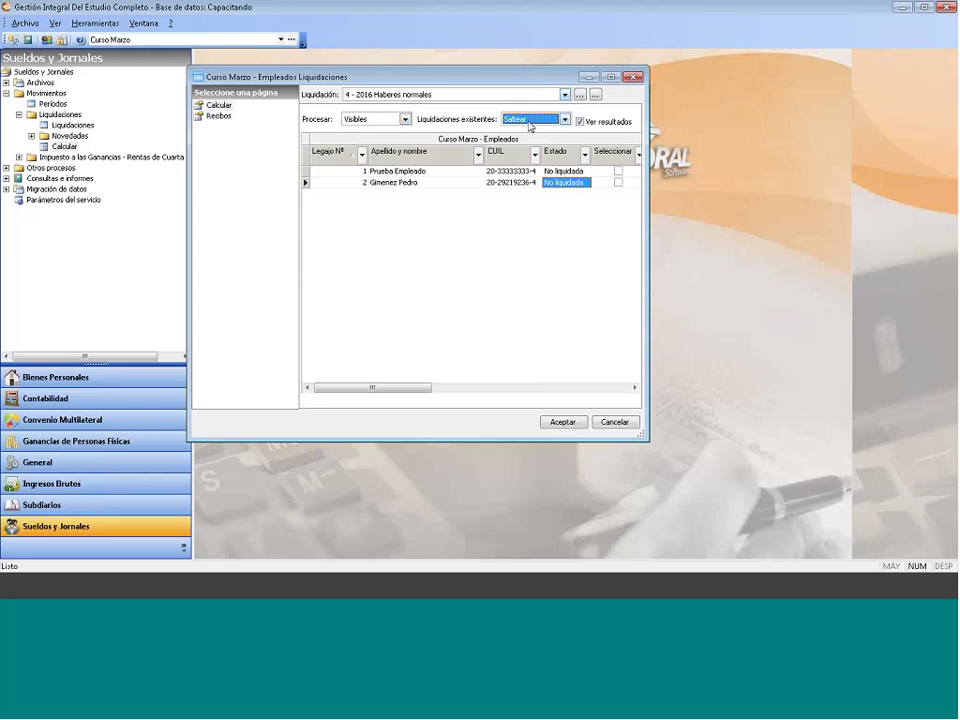
click(561, 172)
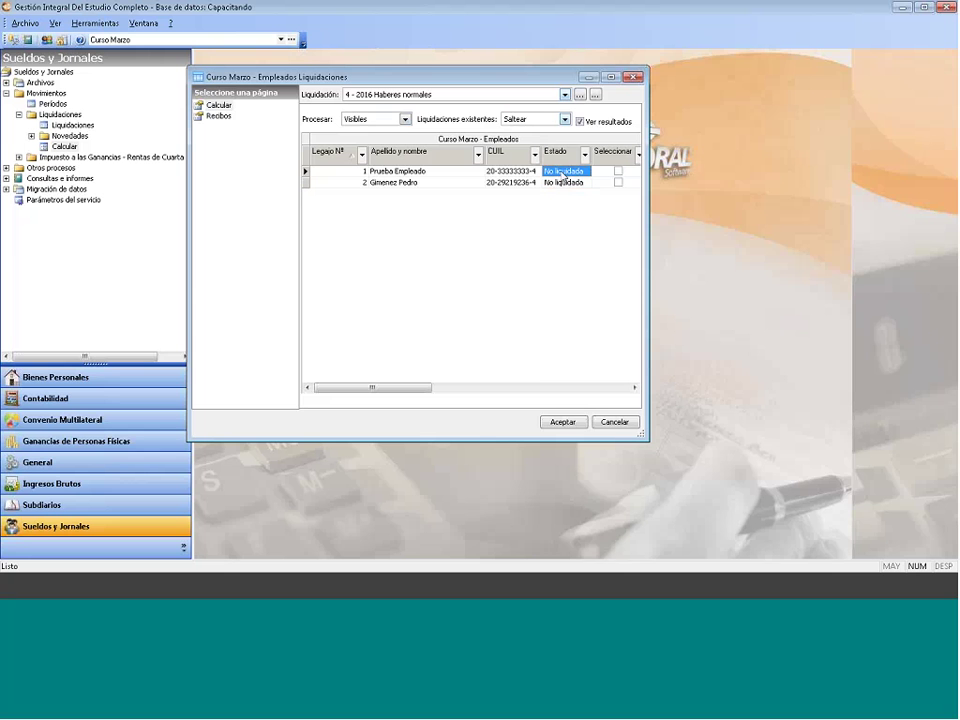
click(562, 184)
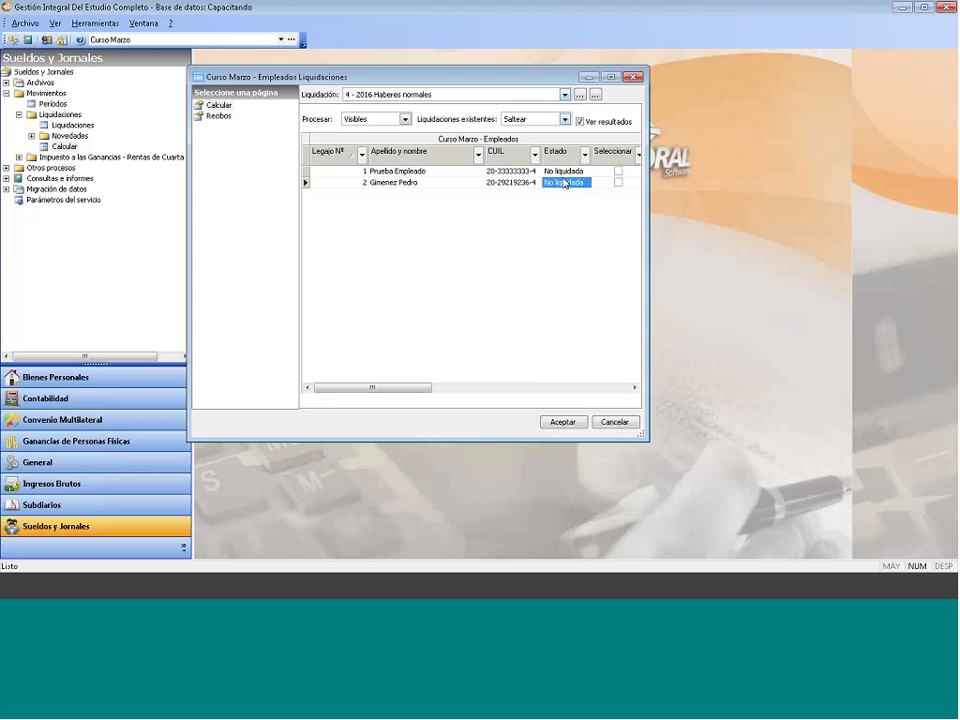
click(562, 174)
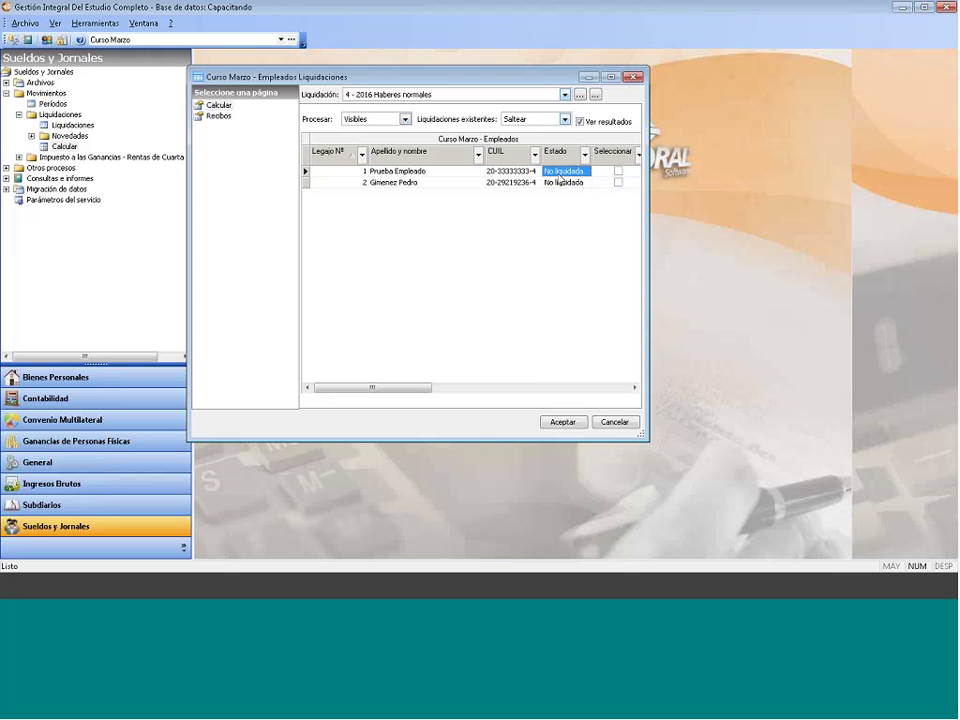
click(562, 182)
click(562, 174)
click(562, 184)
key(Up)
click(569, 184)
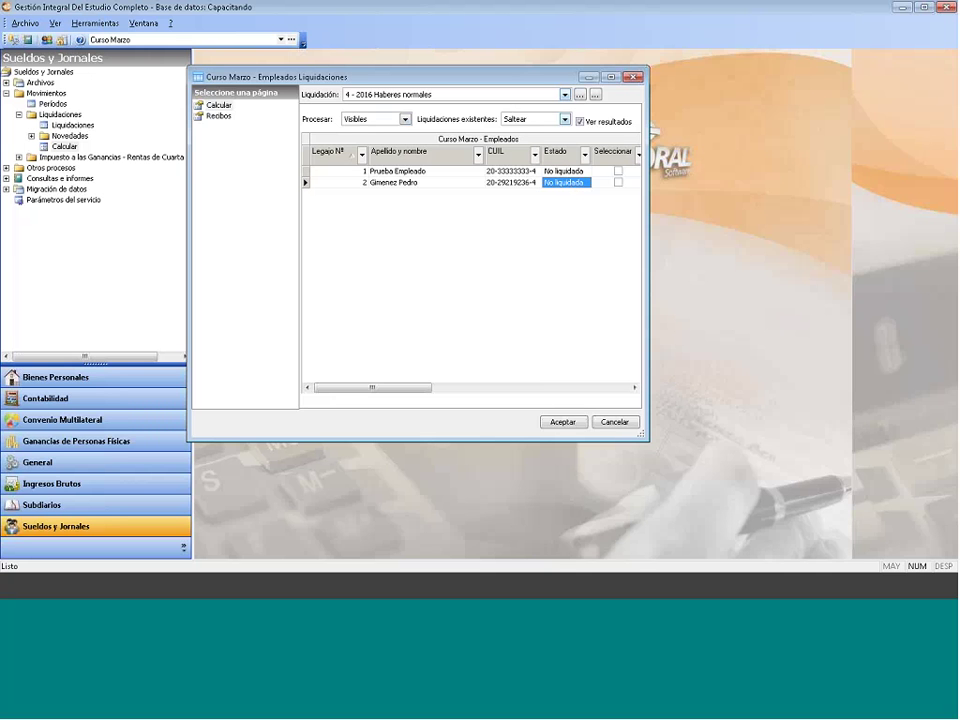
click(526, 125)
click(573, 176)
click(573, 172)
click(530, 119)
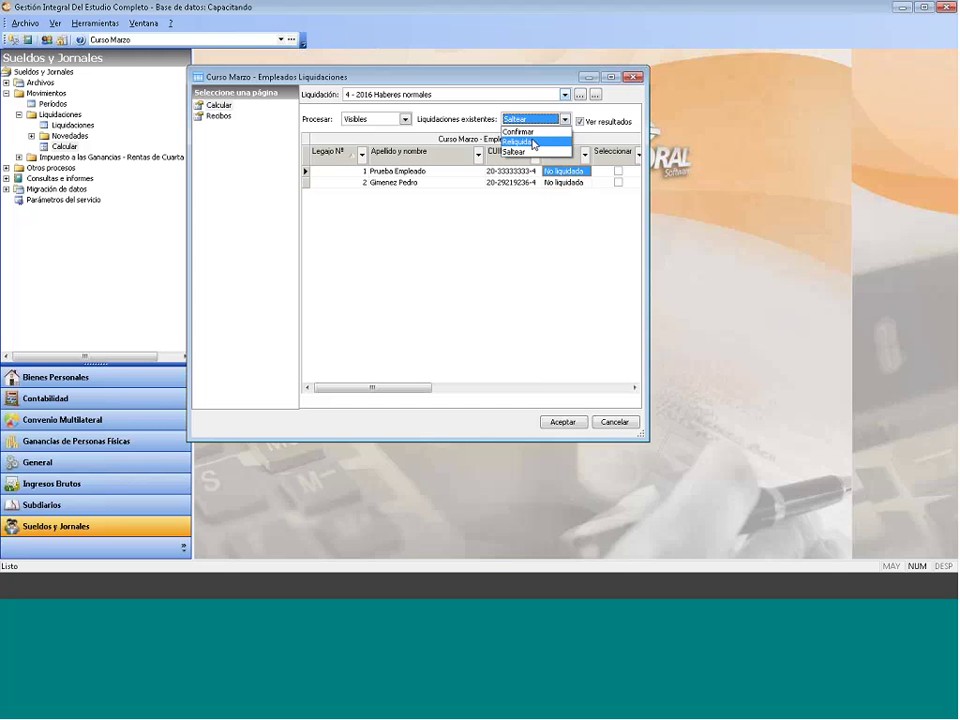
click(533, 142)
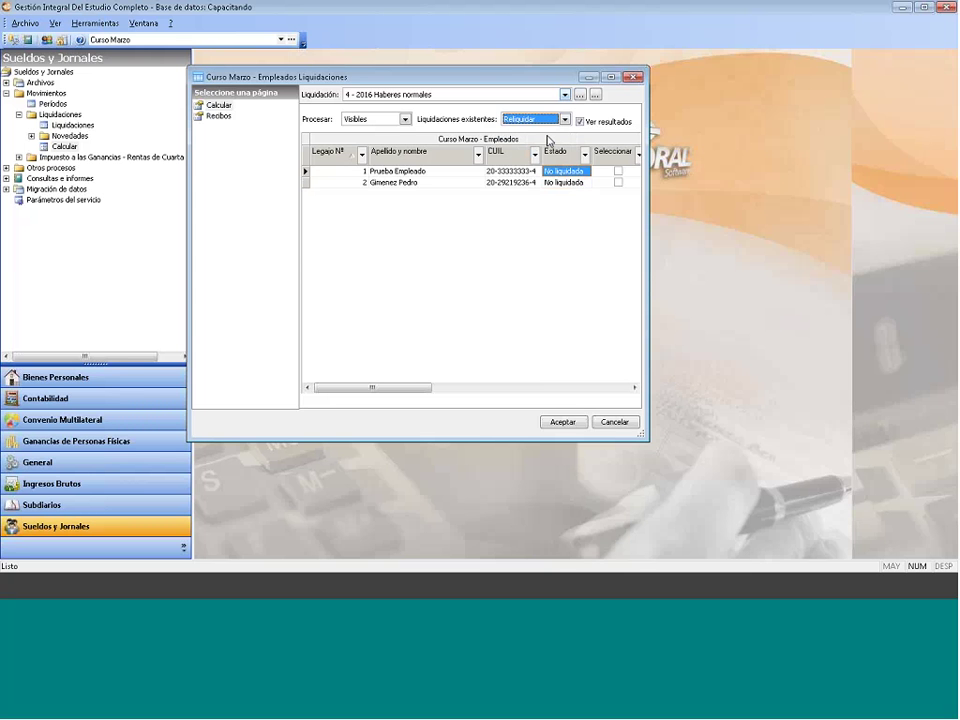
click(551, 121)
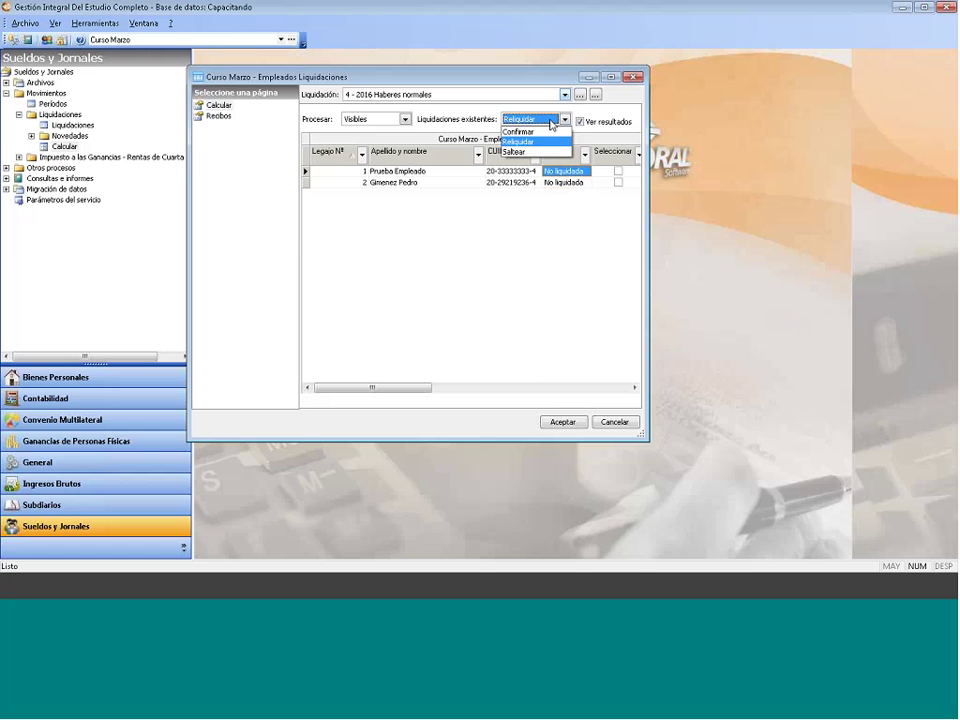
click(545, 132)
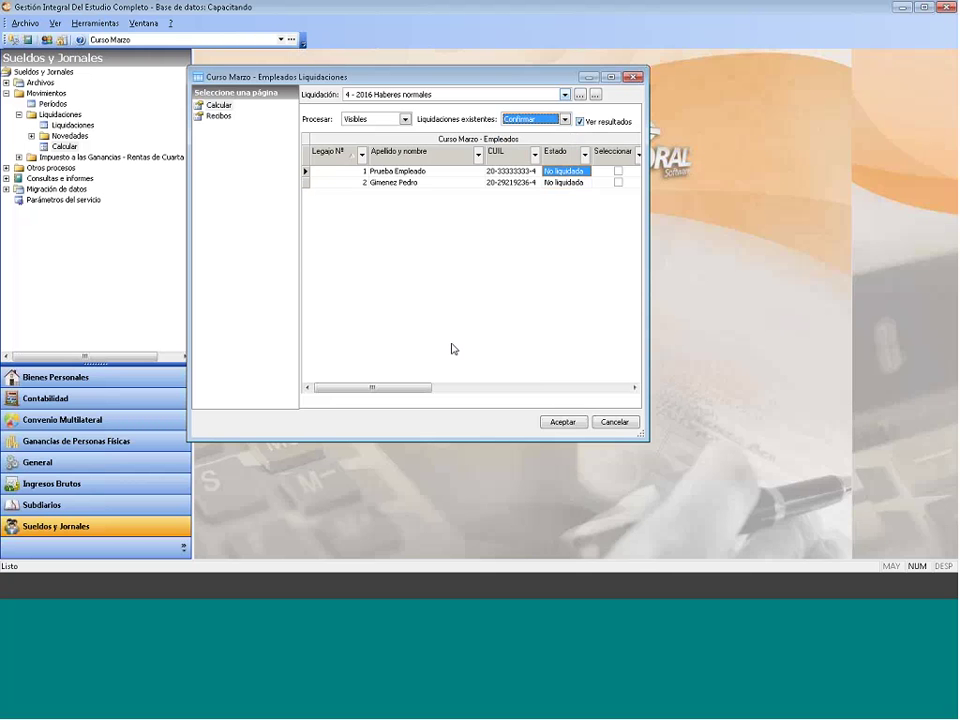
click(533, 119)
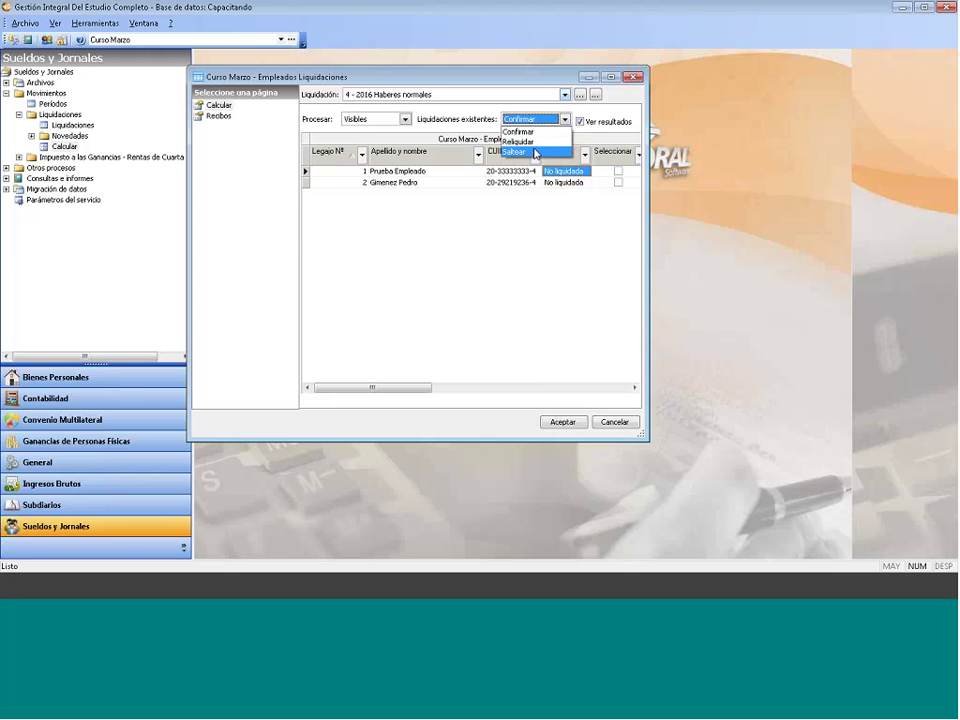
key(Escape)
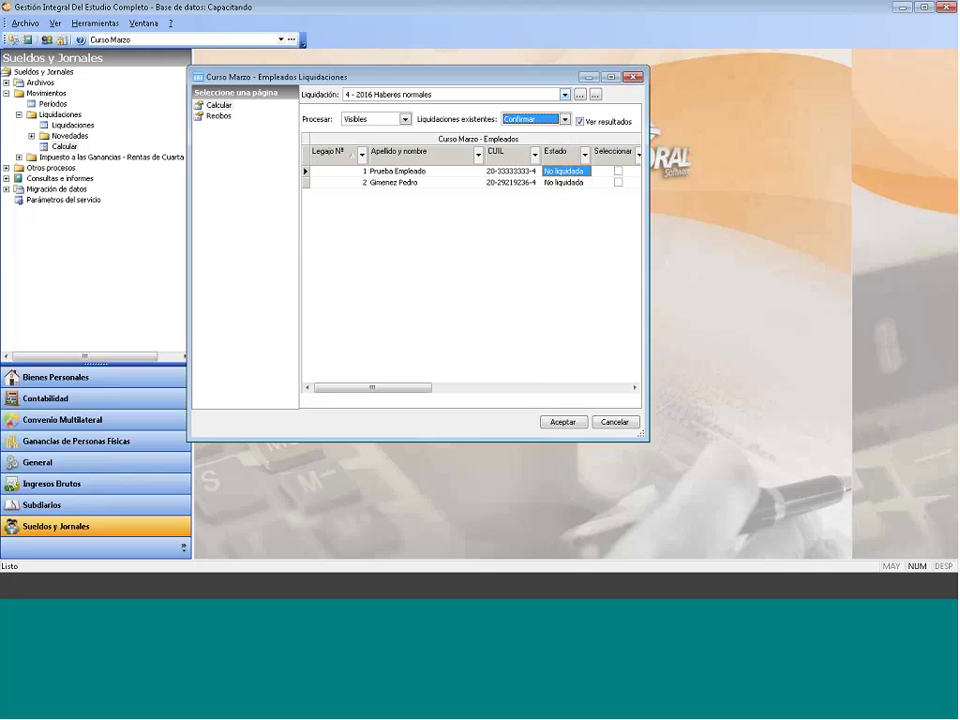
key(Down)
click(400, 171)
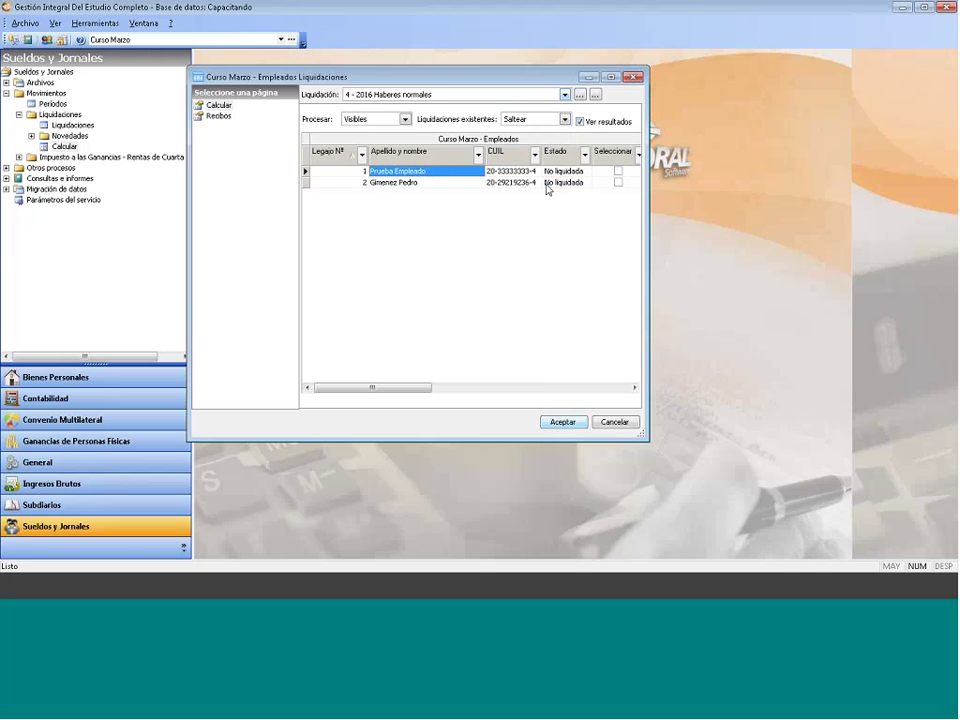
Check the second employee under Seleccionar and open their 4 - 2016 novedades
click(619, 186)
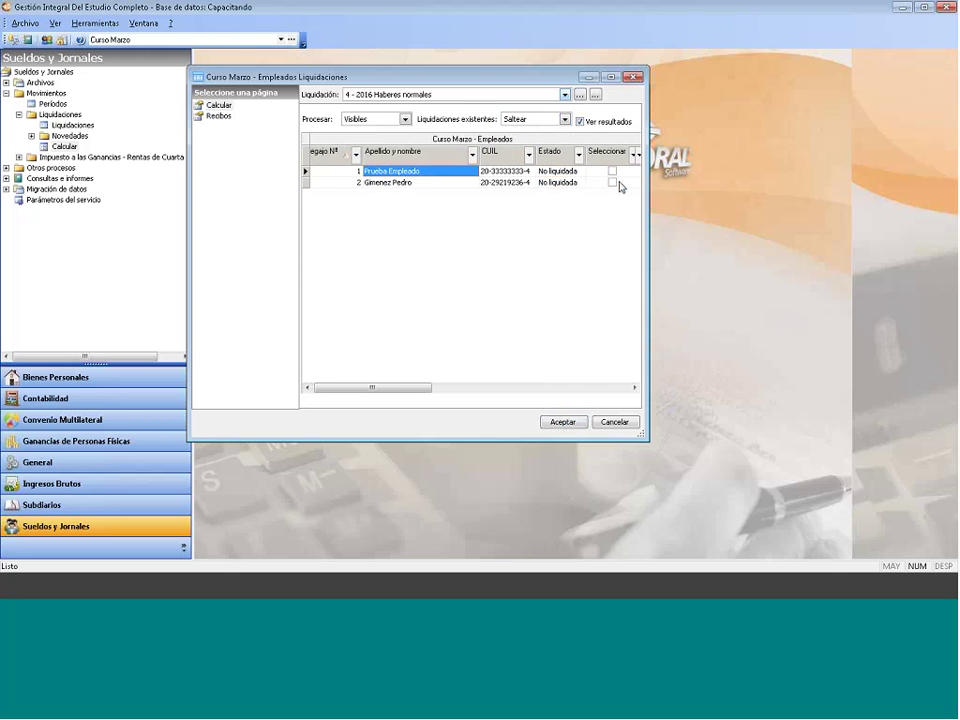
click(614, 182)
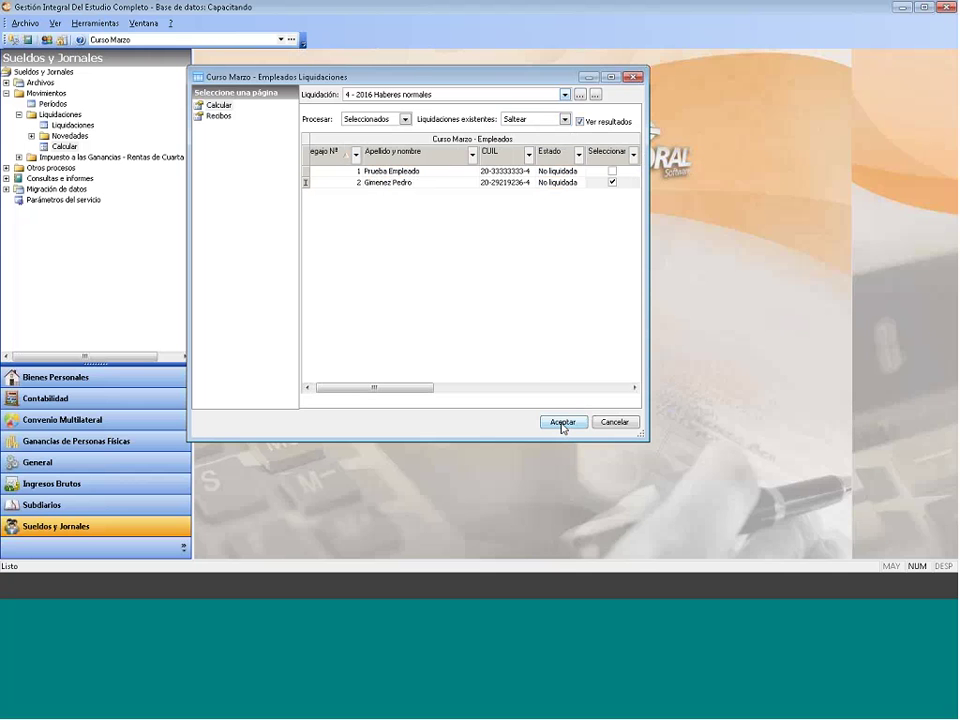
click(563, 424)
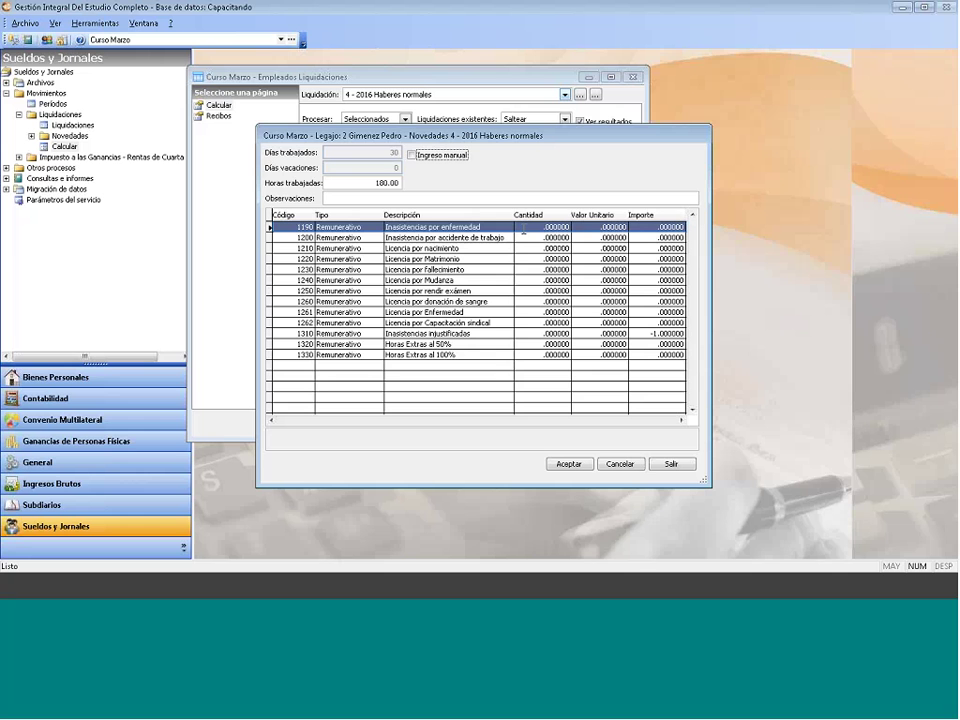
Enter quantities 1 for concept 1190 and 2 for concepts 1200 and 1220
click(523, 229)
text(1 0.)
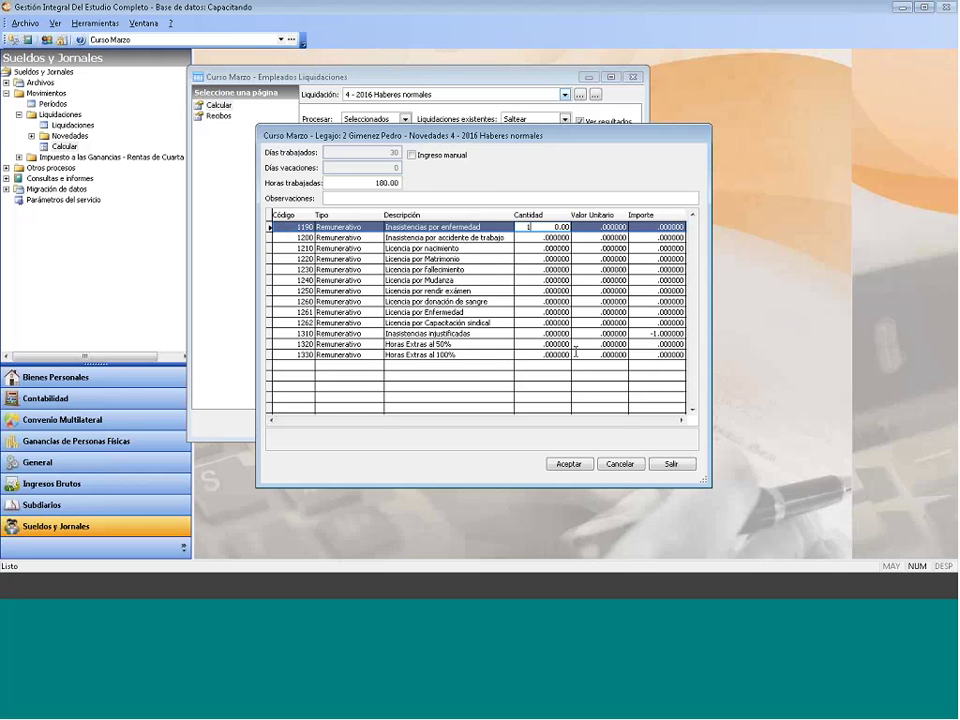
key(Return)
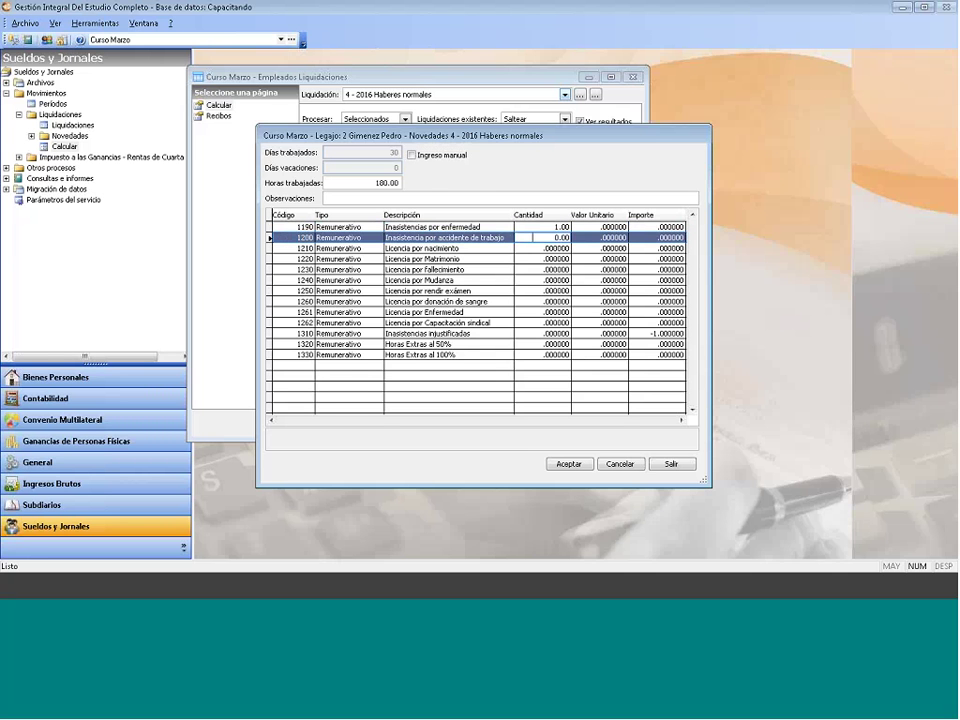
text(2)
key(Return)
key(Return)
text(2)
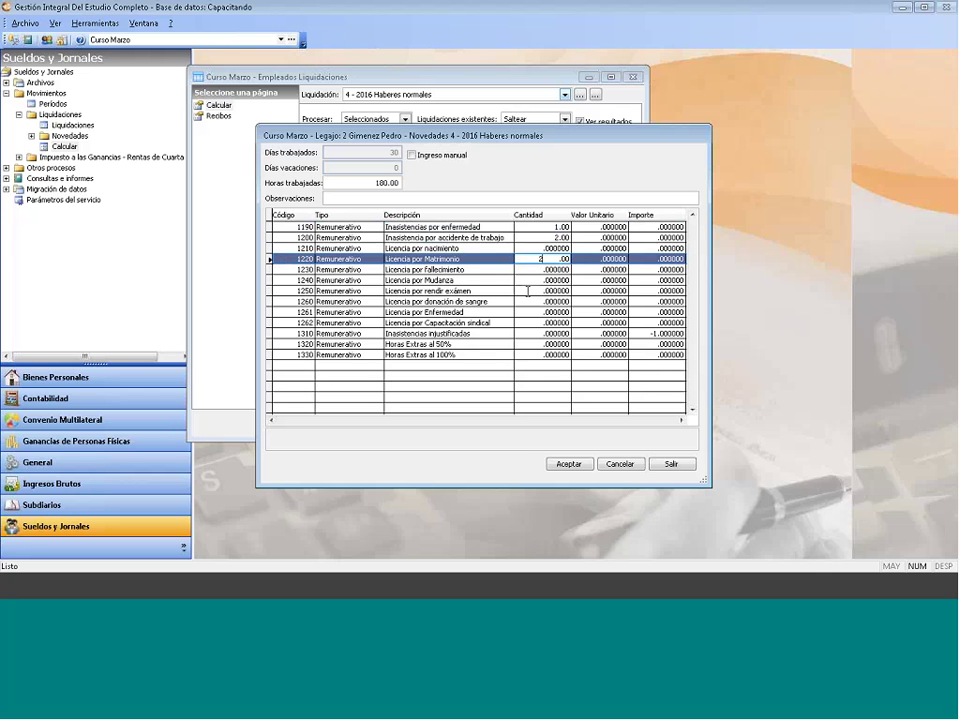
click(528, 290)
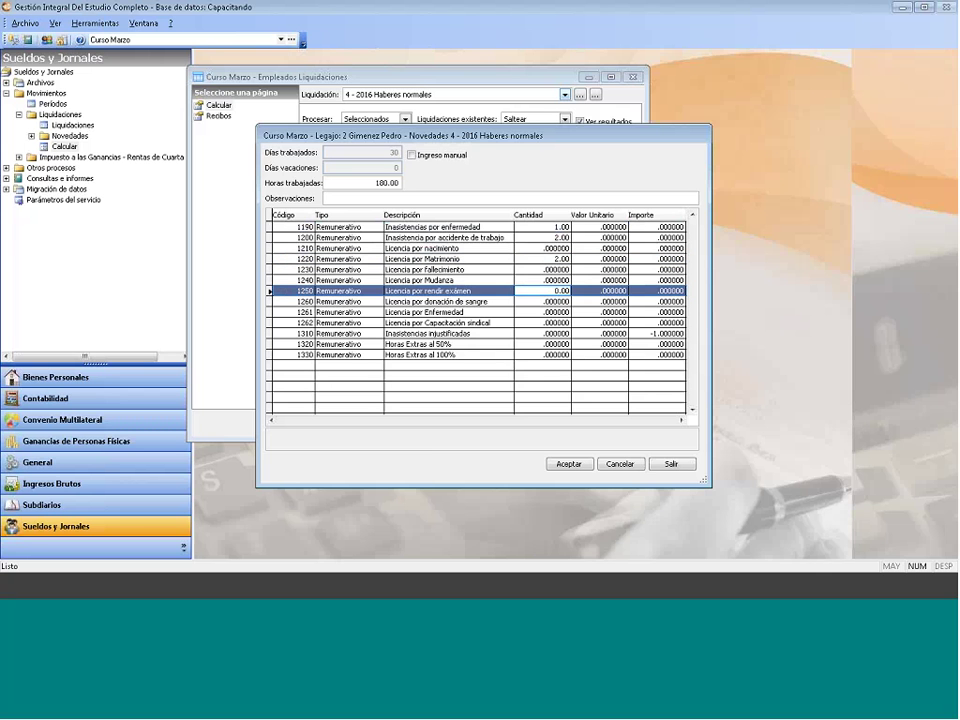
Enter 10 overtime hours at 50% (1320) and 5 at 100% (1330), then review the leave lines
click(530, 344)
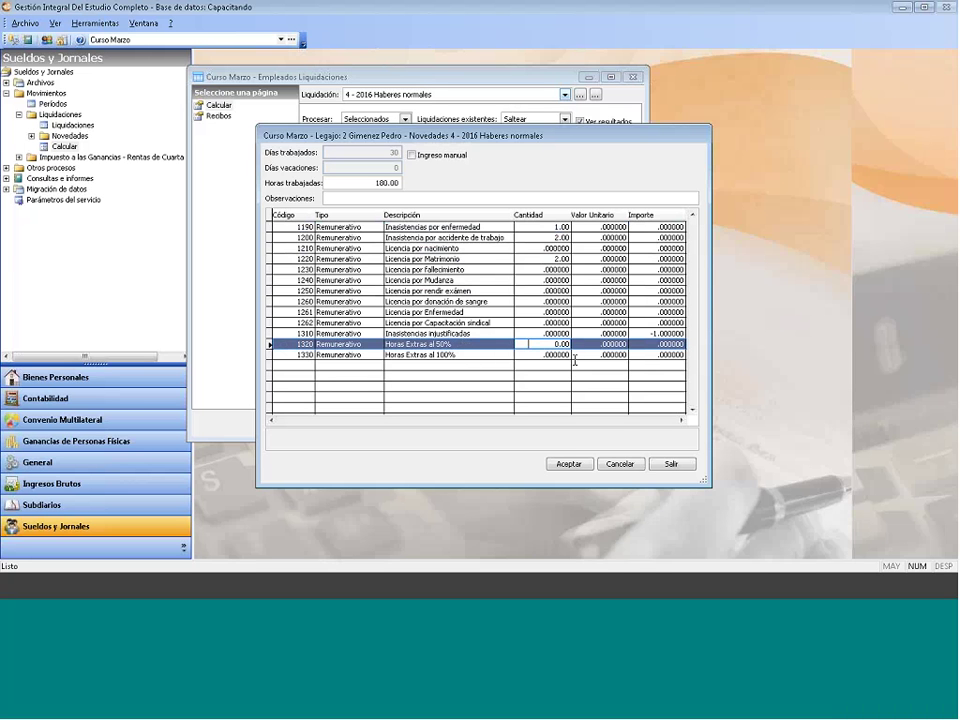
text(10)
click(531, 356)
text(5.)
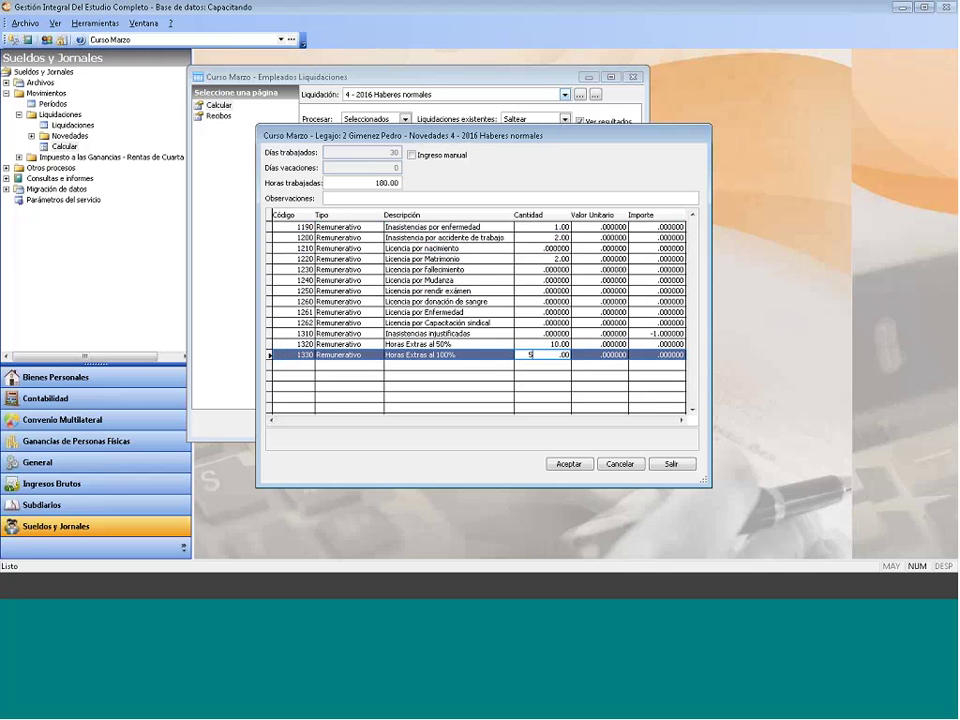
key(Return)
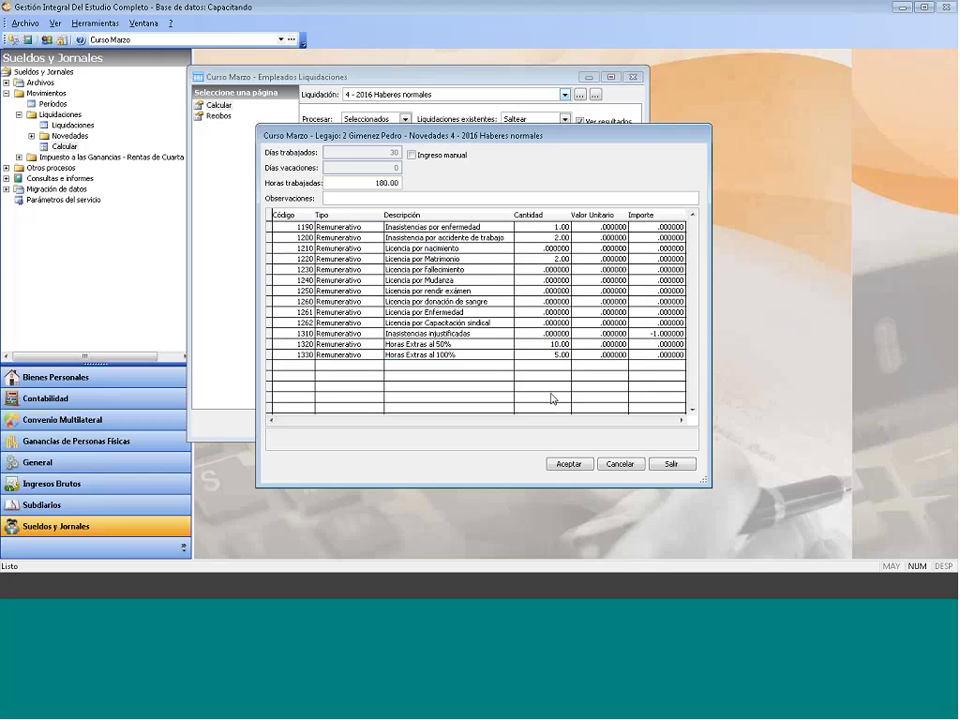
key(Up)
key(Up)
key(Up)
key(Up)
key(Up)
key(Up)
key(Up)
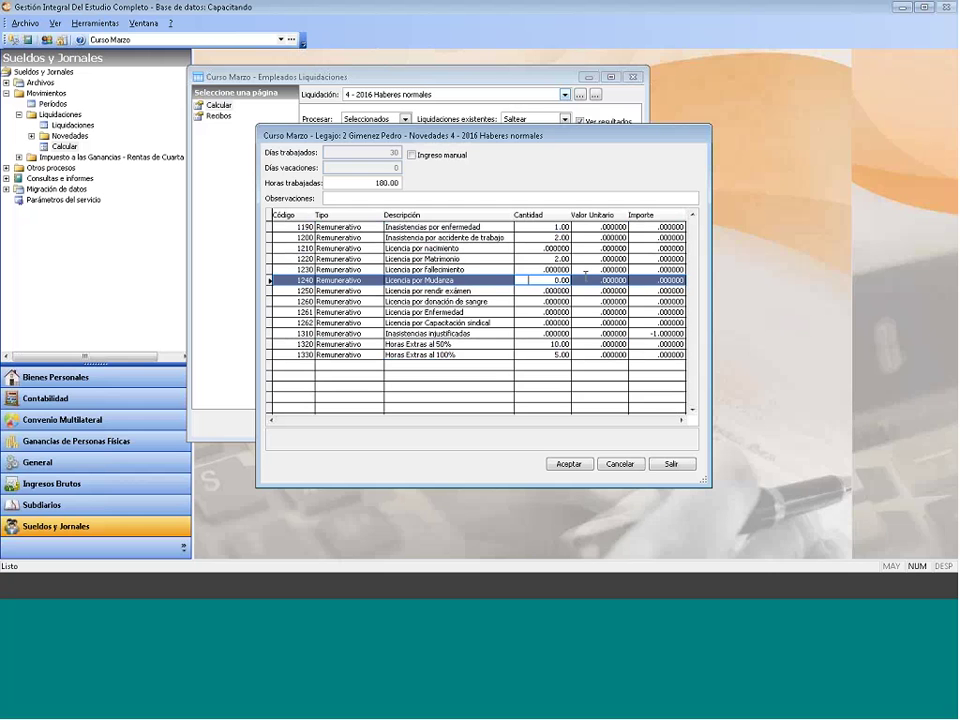
click(586, 270)
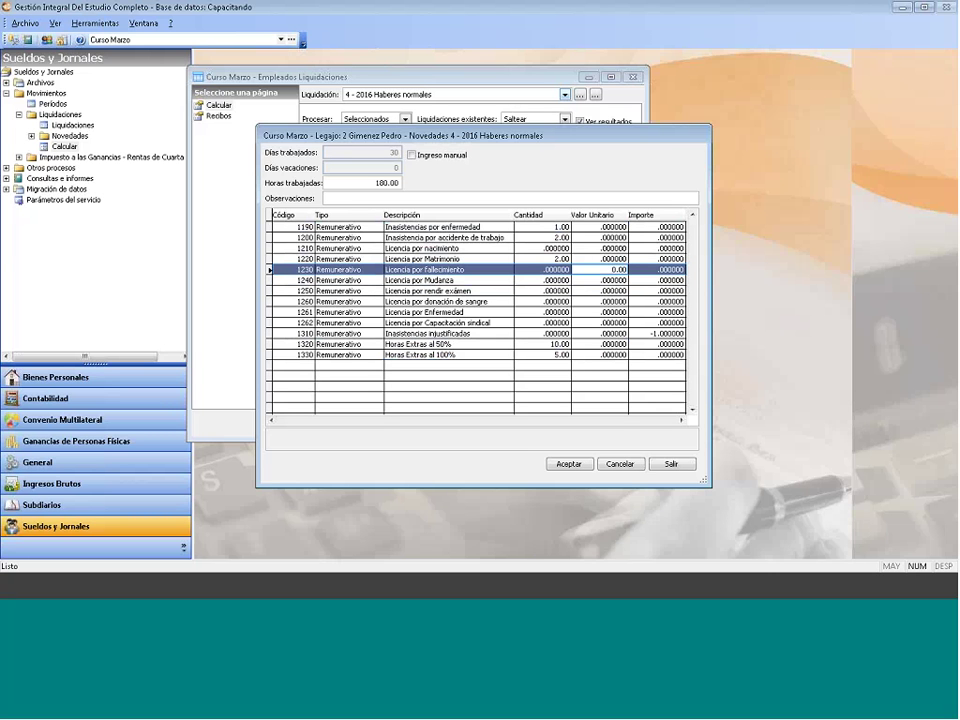
click(390, 333)
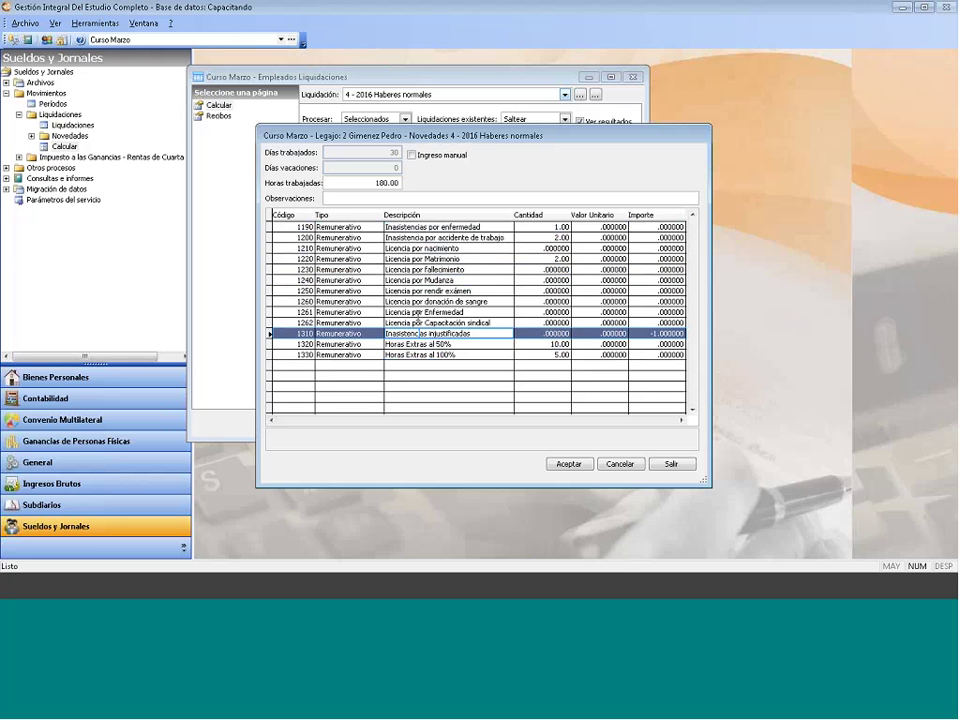
click(808, 335)
click(420, 269)
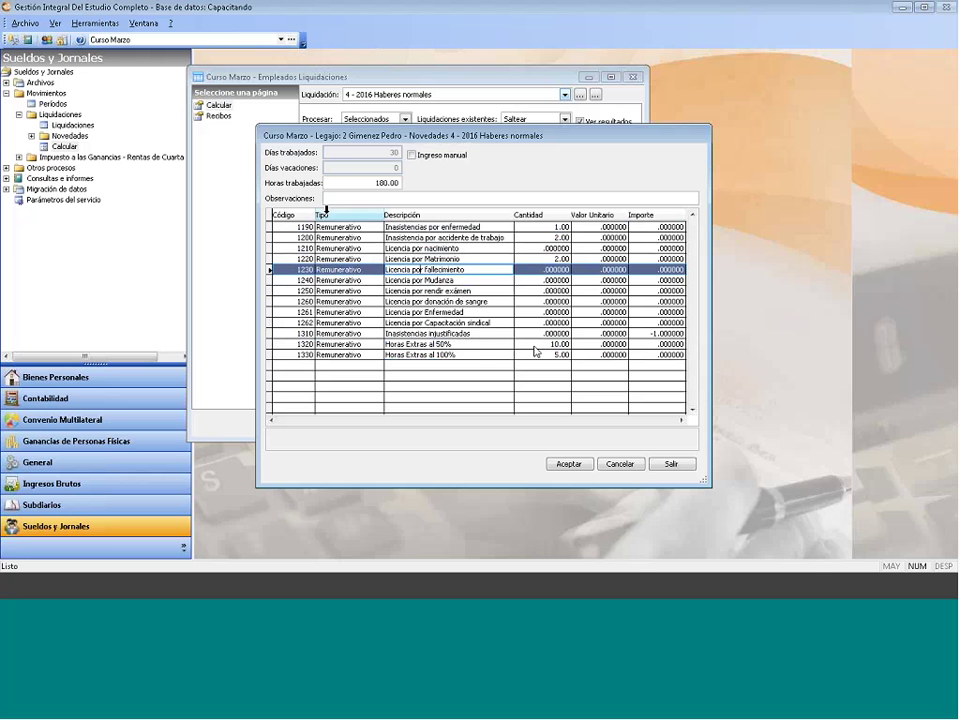
click(327, 198)
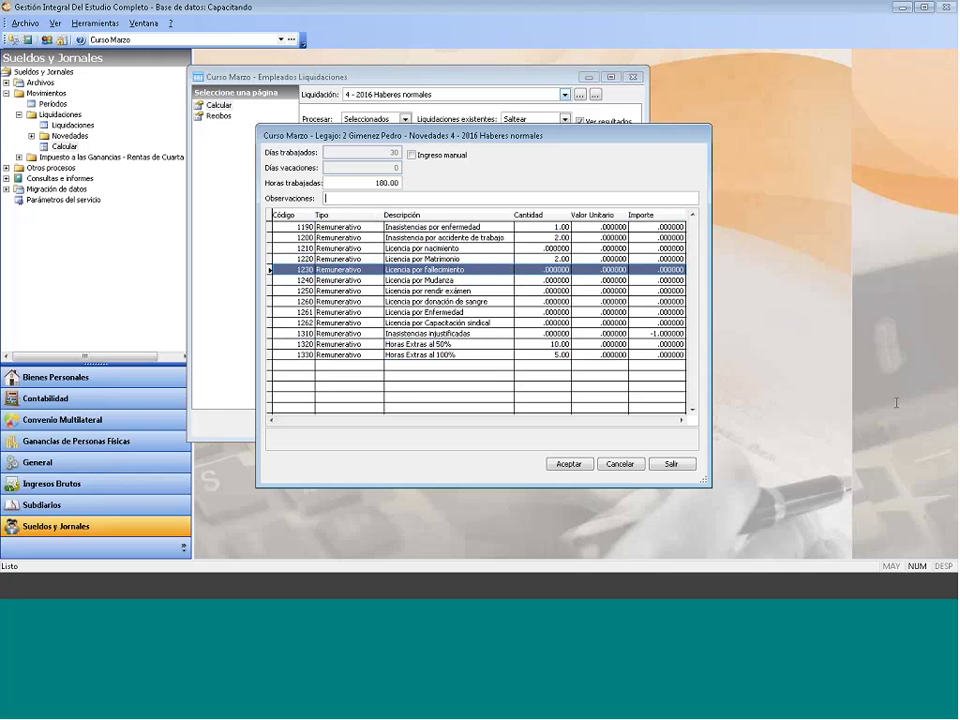
text(Ausente por)
key(ctrl+a)
key(BackSpace)
Turn on Ingreso manual and change Días trabajados from 30 to 15
click(412, 156)
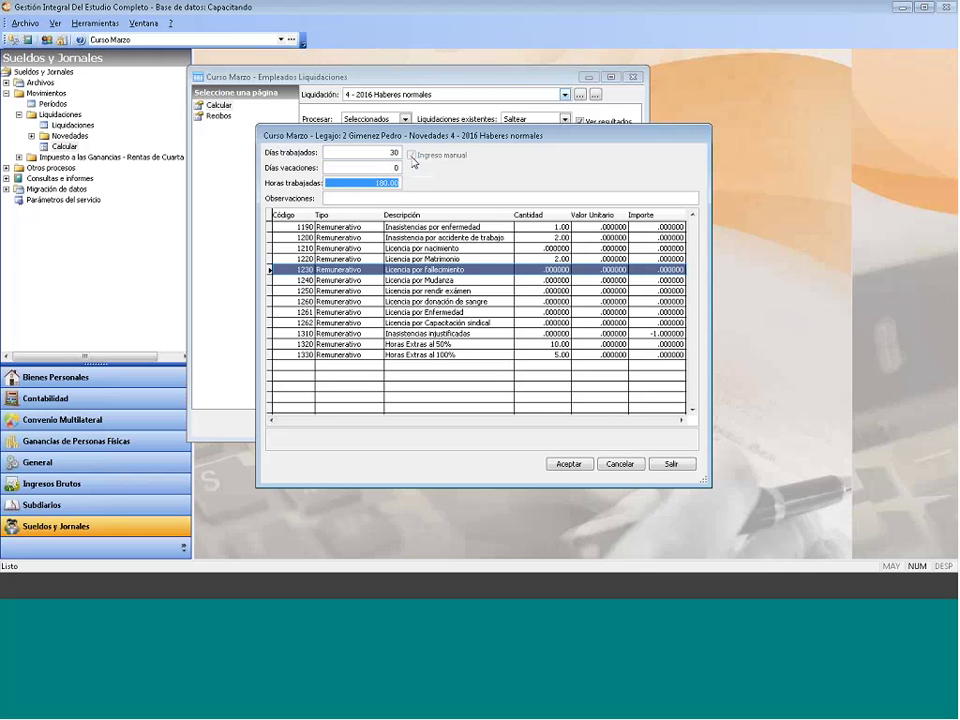
click(412, 157)
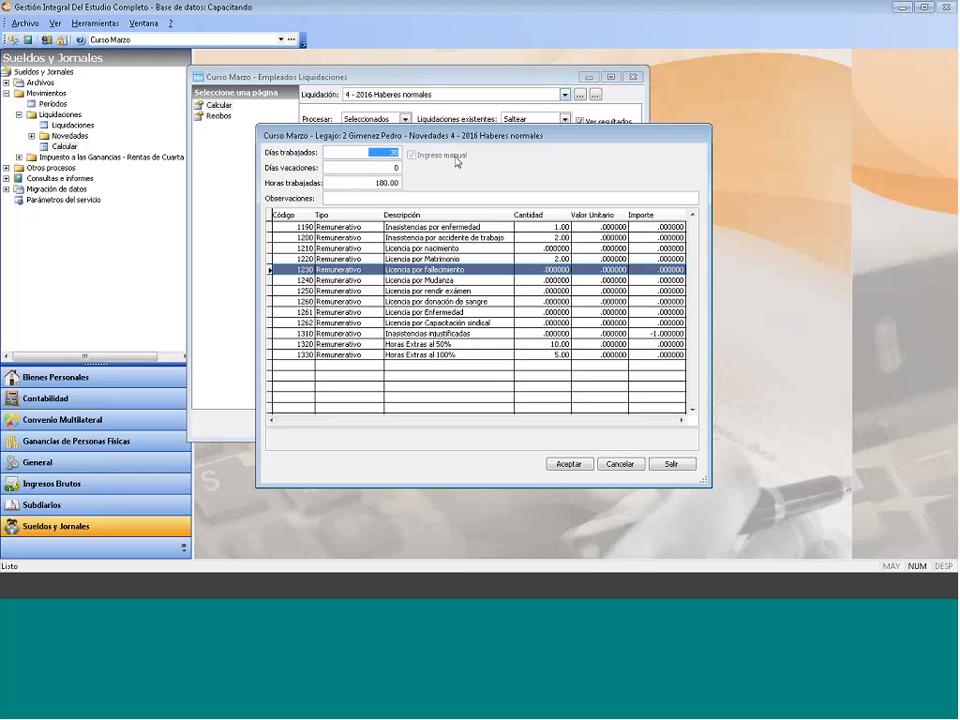
text(15)
Enter 30 days worked and set the Licencia por Matrimonio (1220) quantity to 0
double_click(393, 151)
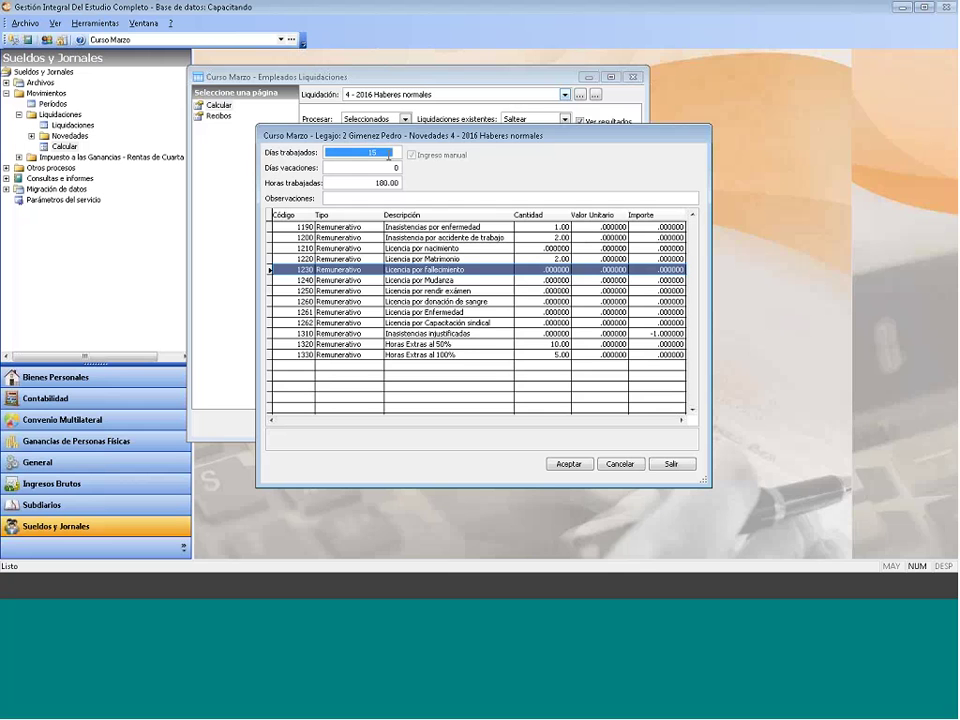
text(30)
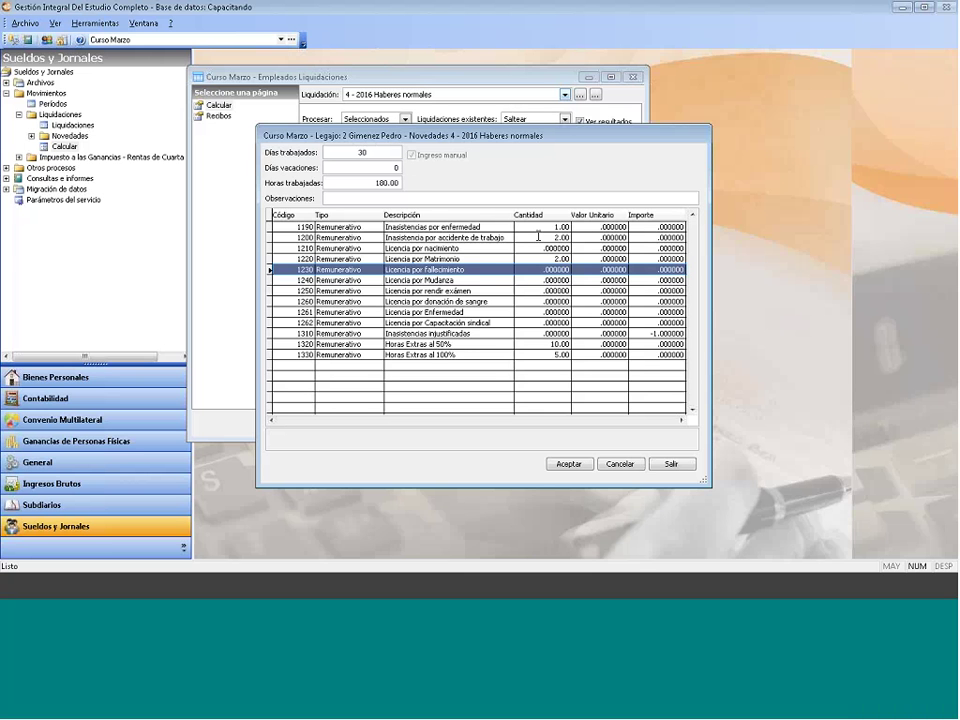
key(Tab)
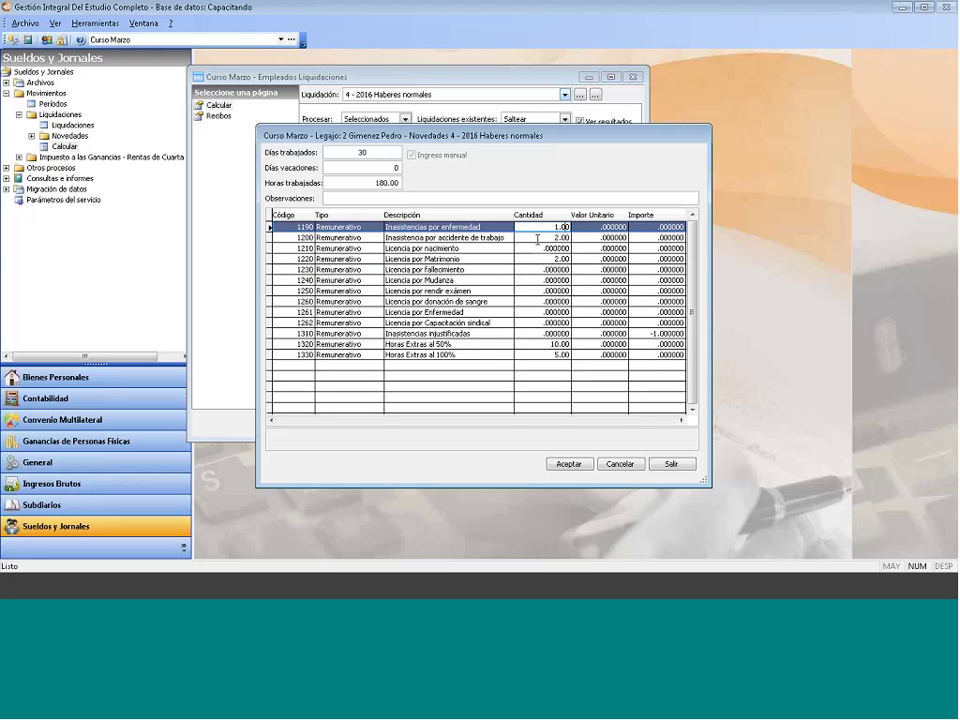
click(537, 240)
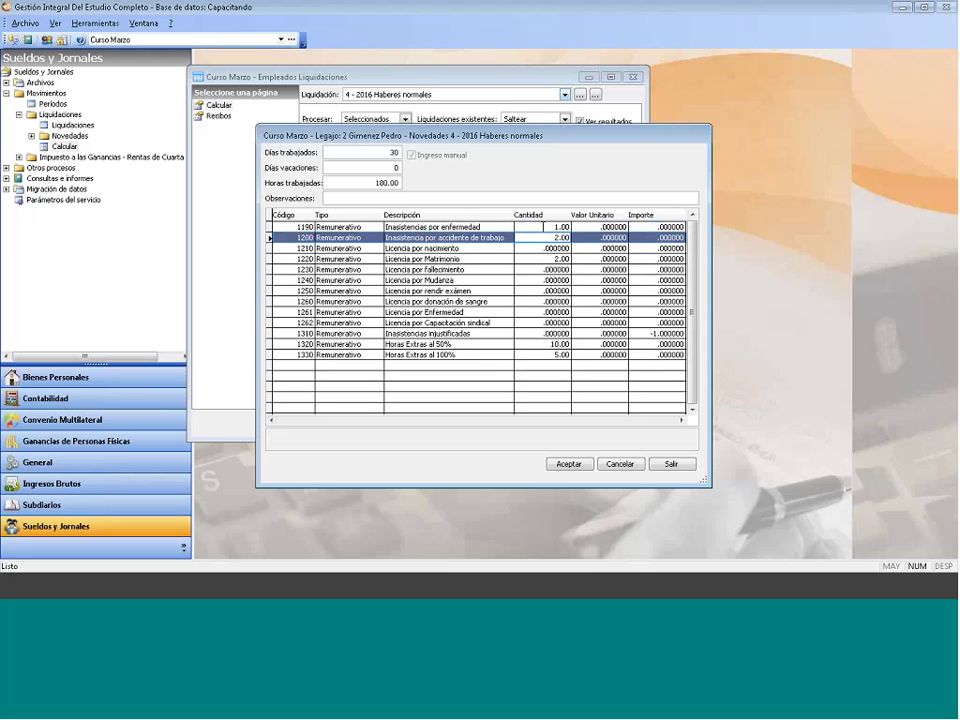
key(Up)
key(Down)
key(Tab)
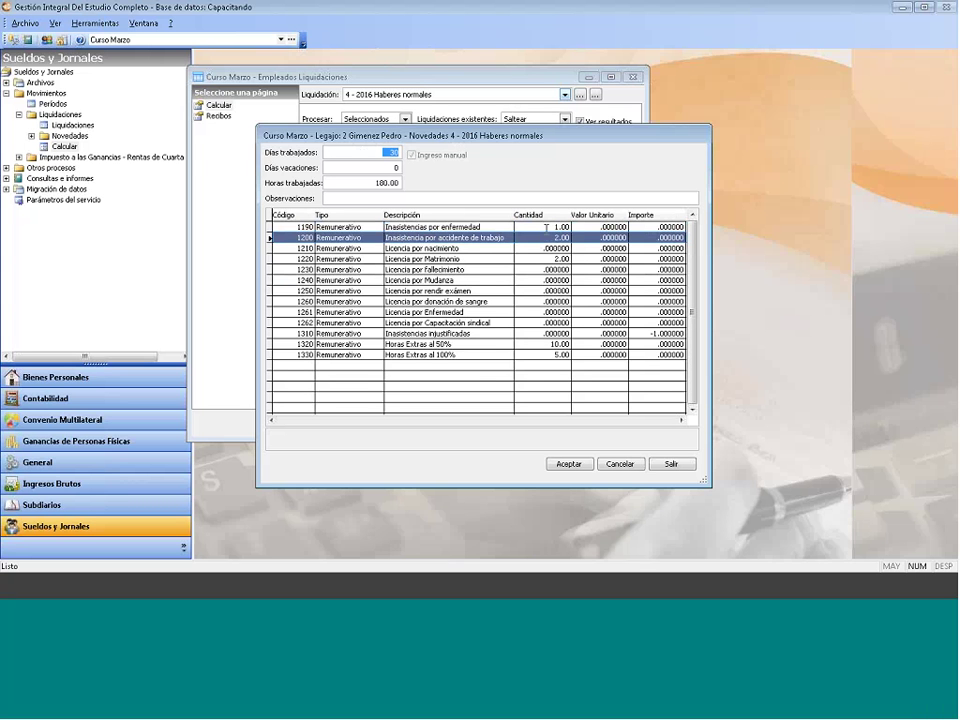
click(546, 259)
text(0)
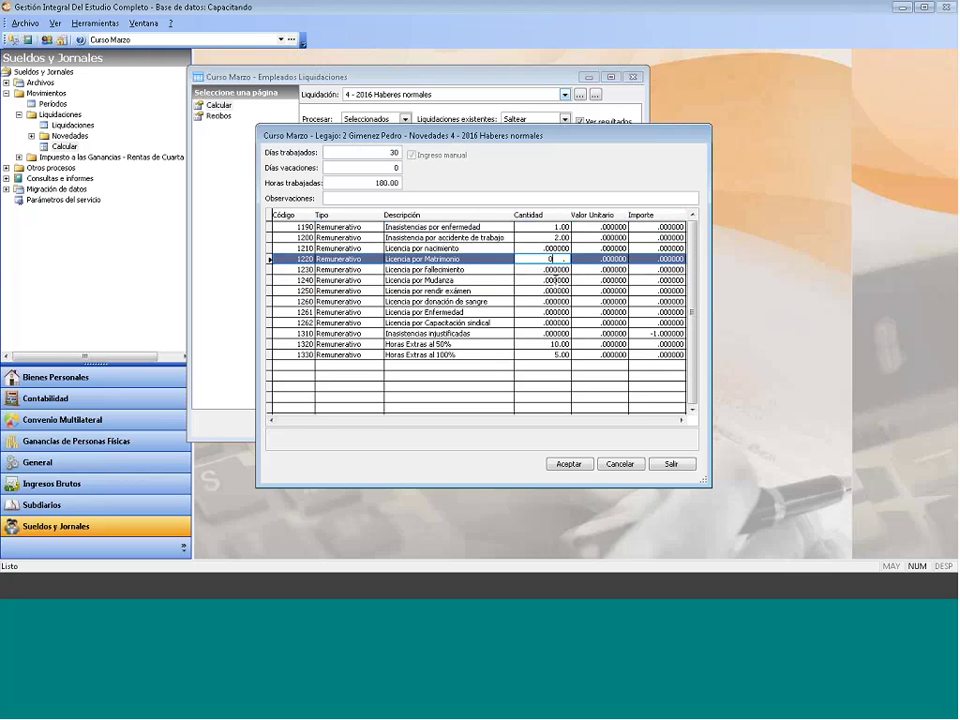
click(548, 280)
key(Up)
key(Up)
key(Up)
key(Up)
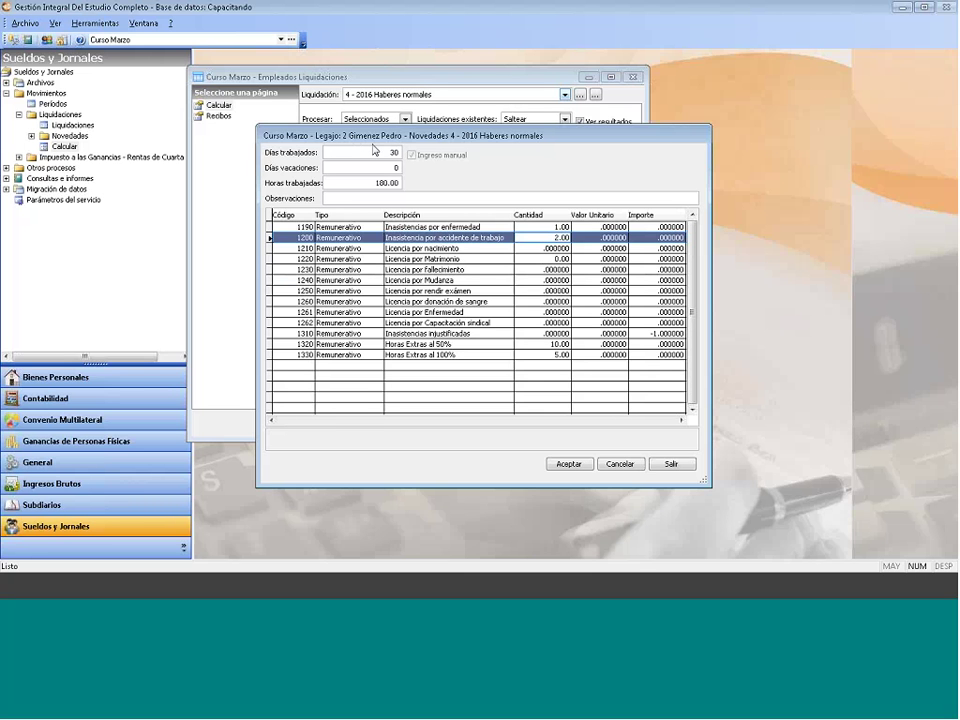
Zero the 1200 and 1190 quantities and put days worked back to 30
click(380, 152)
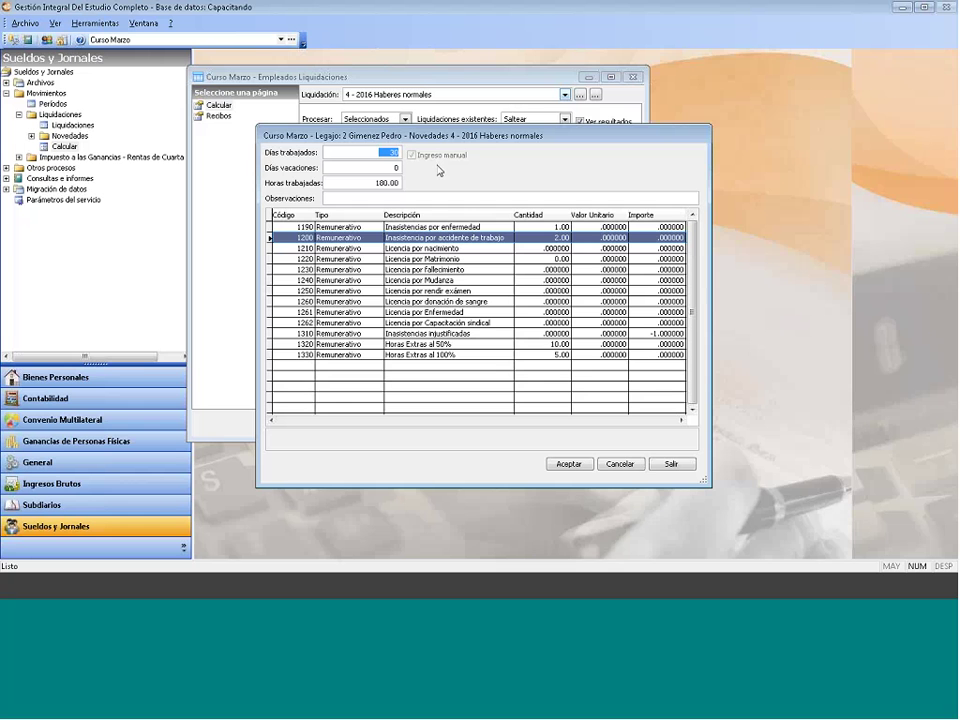
text(27)
click(548, 238)
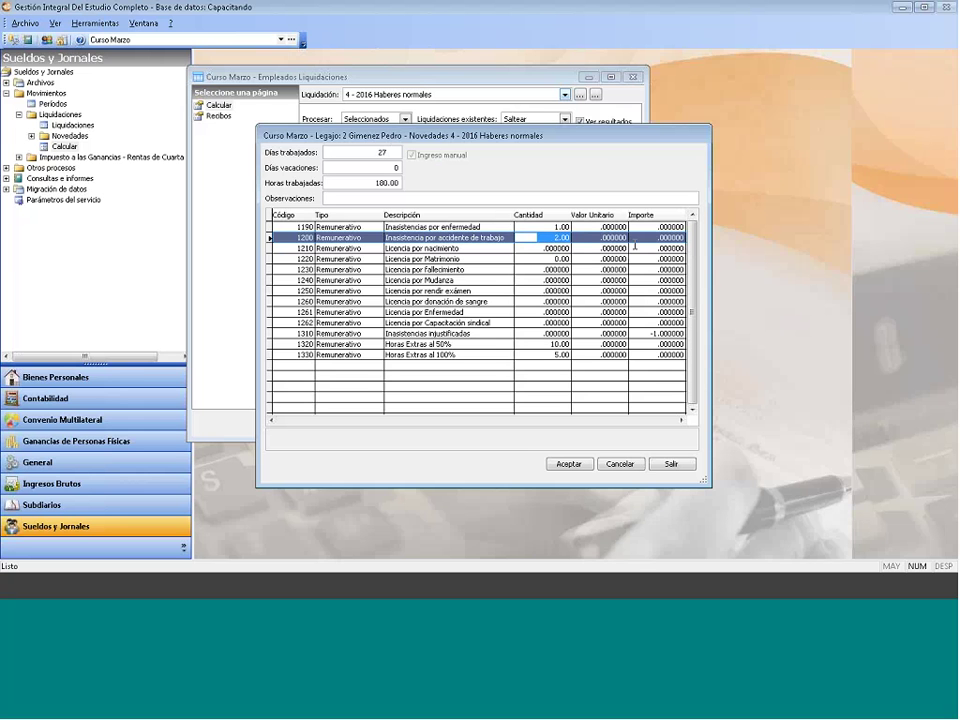
text(0 .)
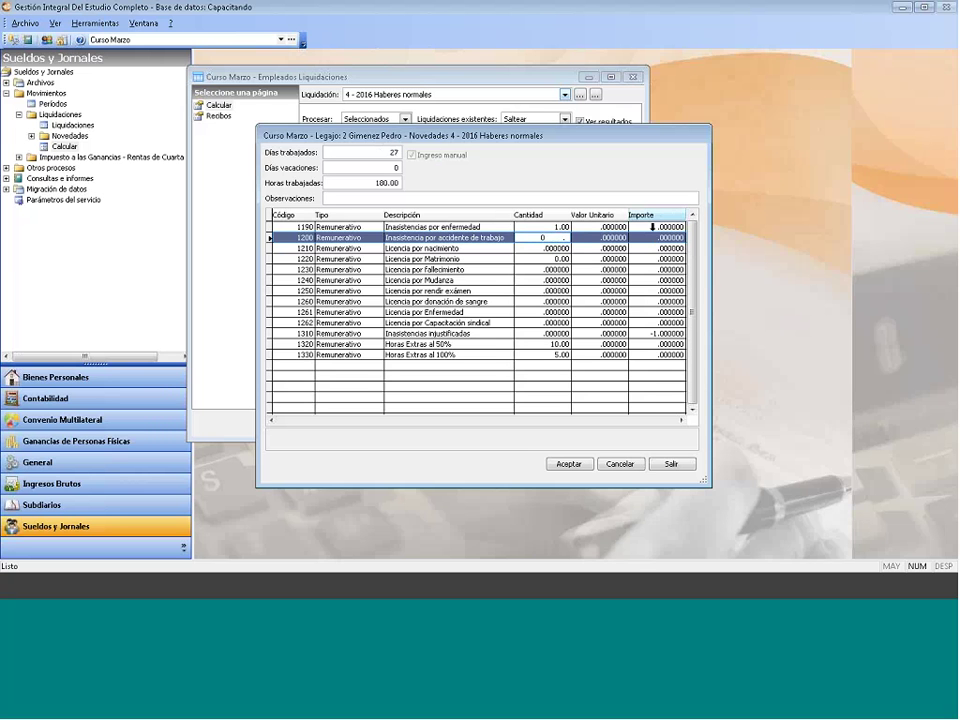
click(552, 228)
text(0 .)
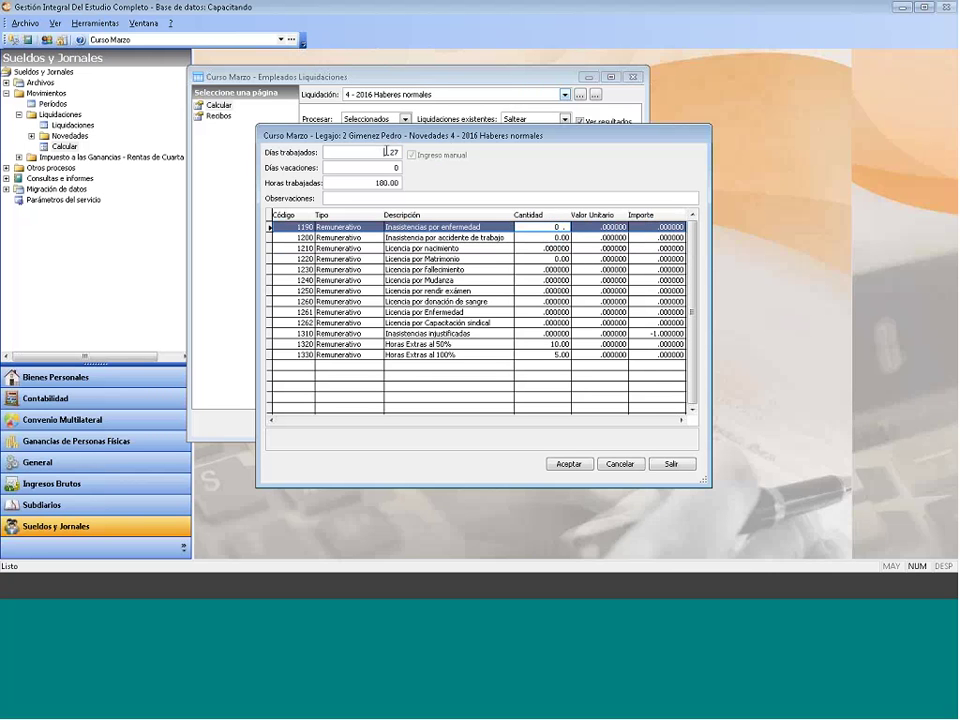
click(343, 150)
text(30)
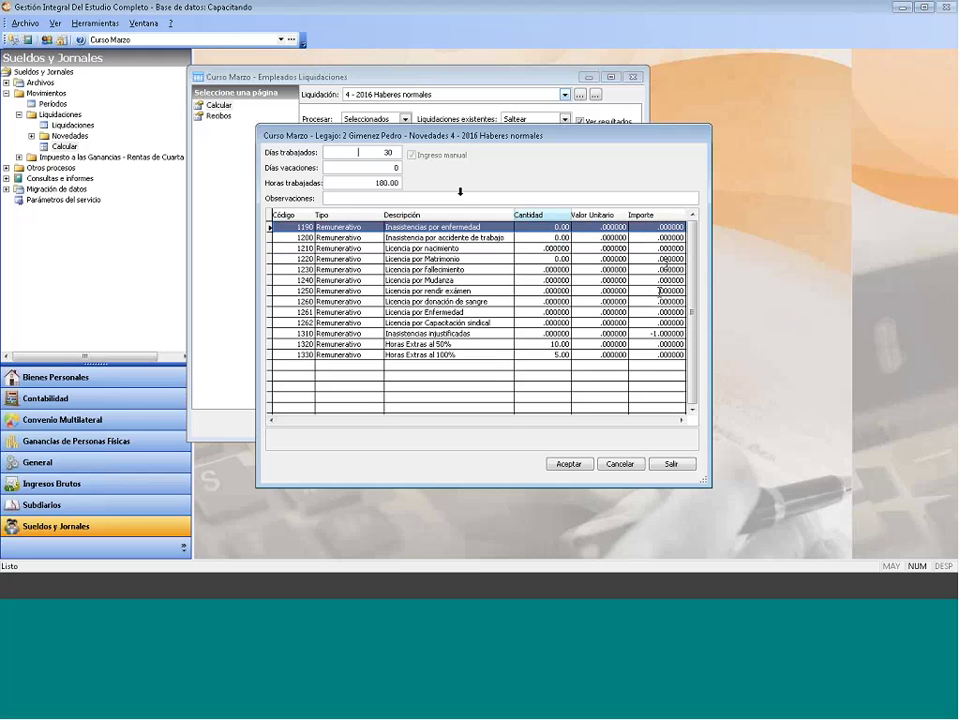
Try 4 unjustified absences and 28 days worked in the novelties
double_click(388, 152)
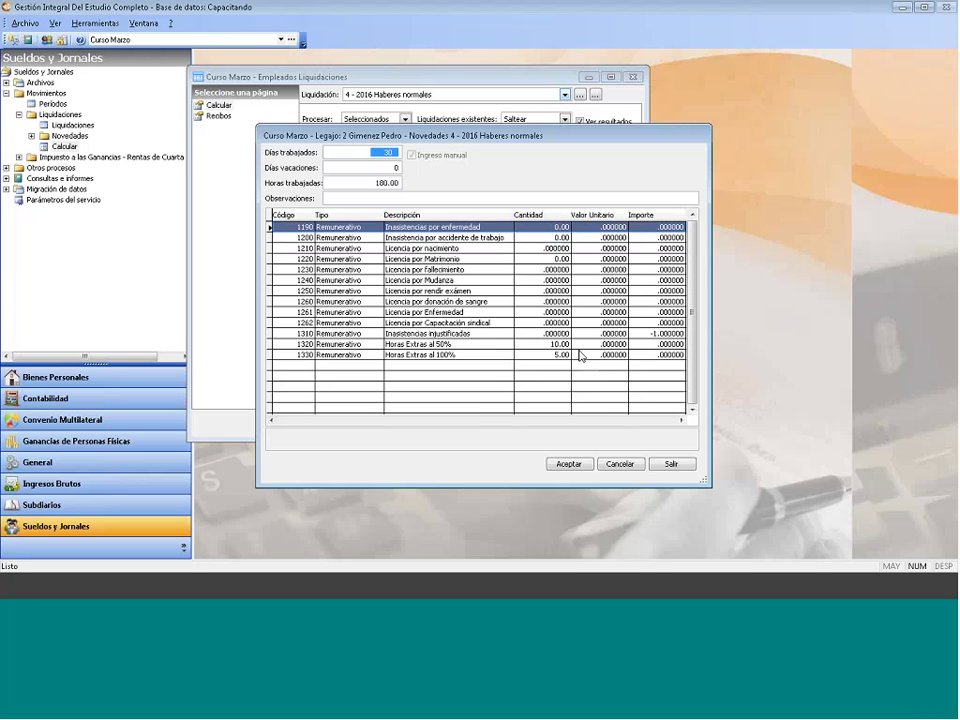
key(Tab)
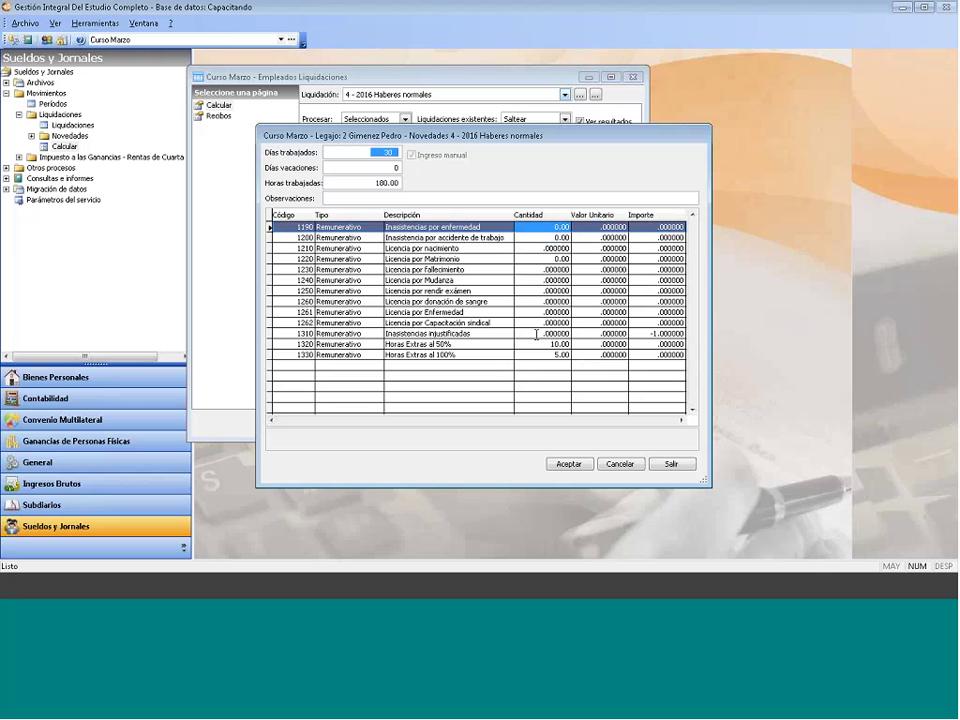
click(536, 334)
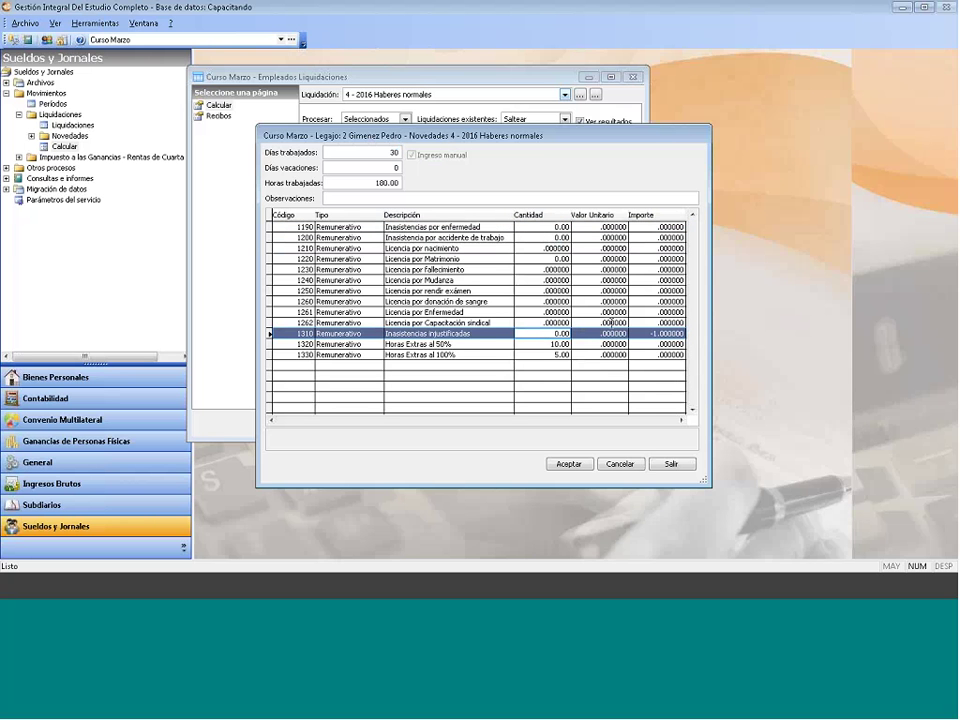
text(4)
click(393, 152)
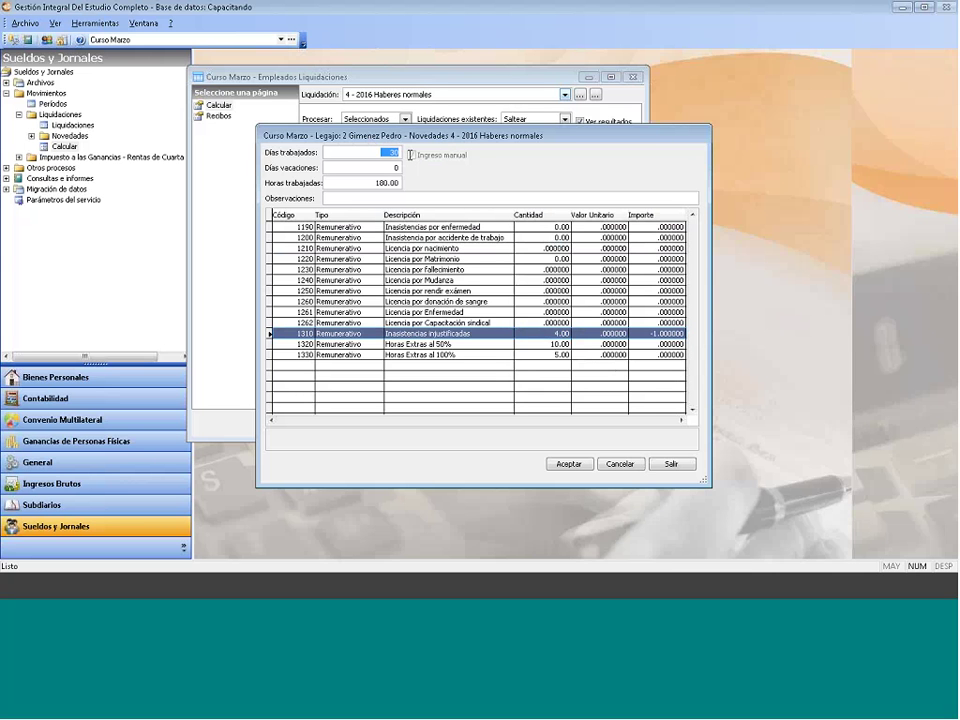
text(28)
click(524, 291)
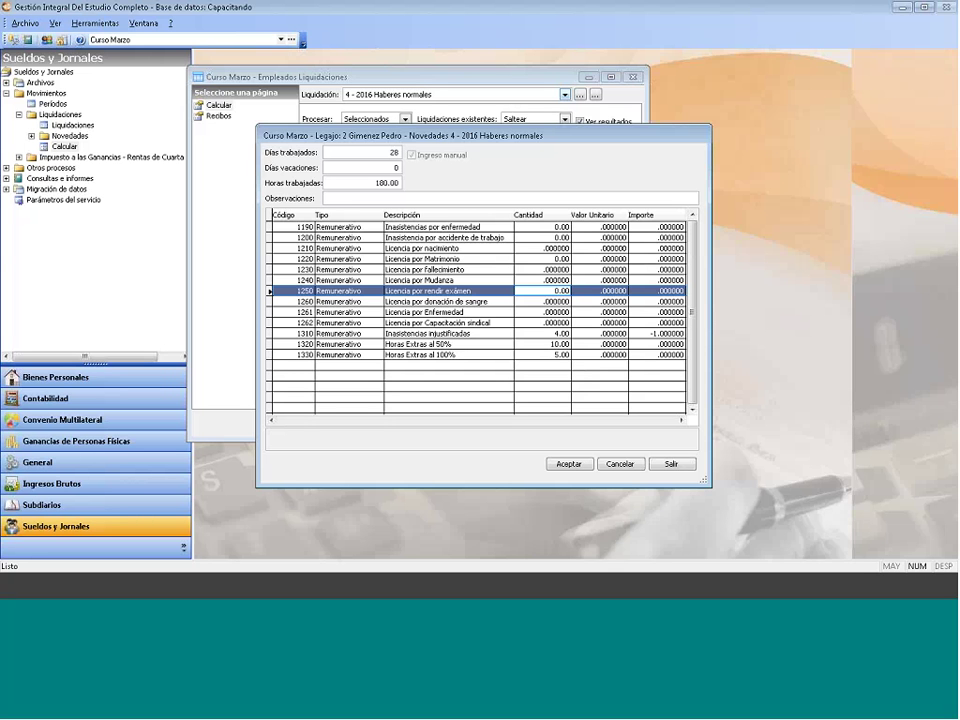
Restore 30 days worked, zero rows 1310 and 1330, and accept the novelties
key(Tab)
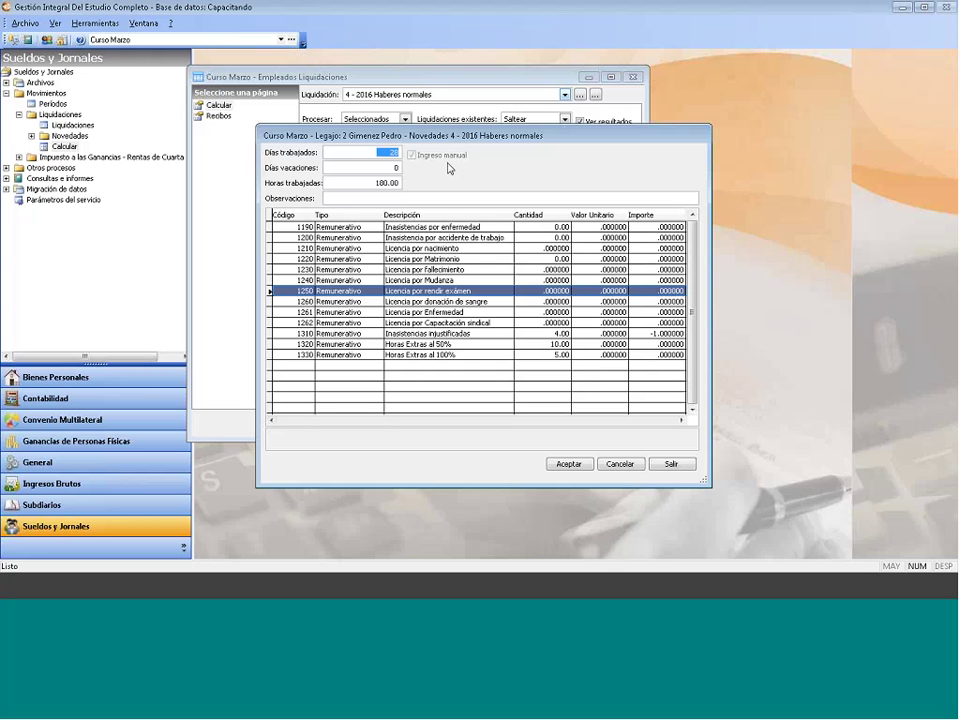
text(30)
click(590, 334)
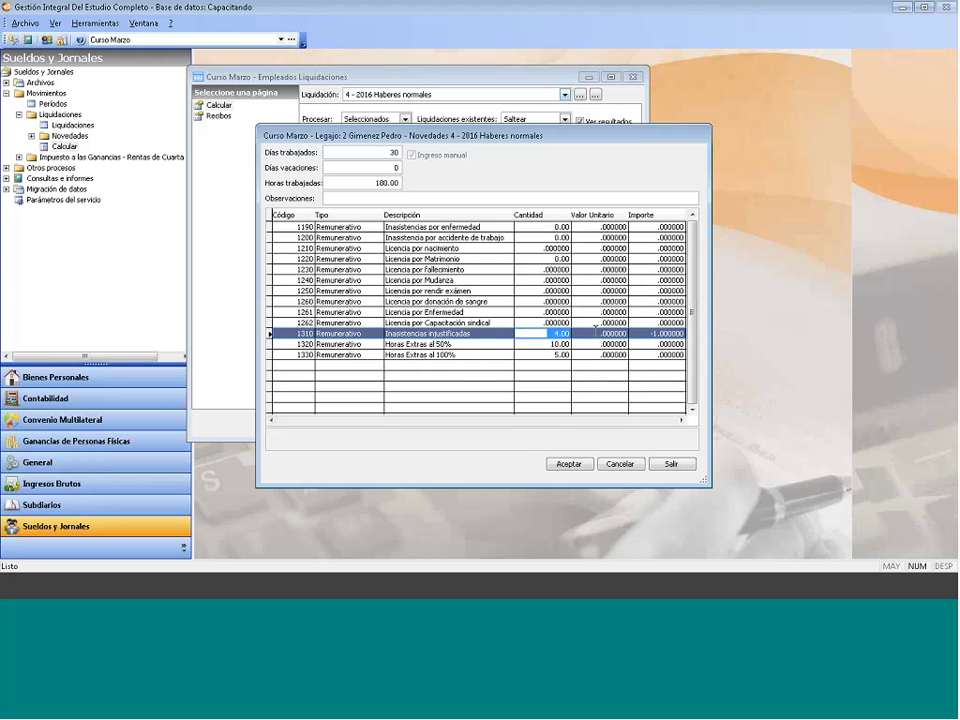
text(0)
key(Down)
key(Down)
text(0)
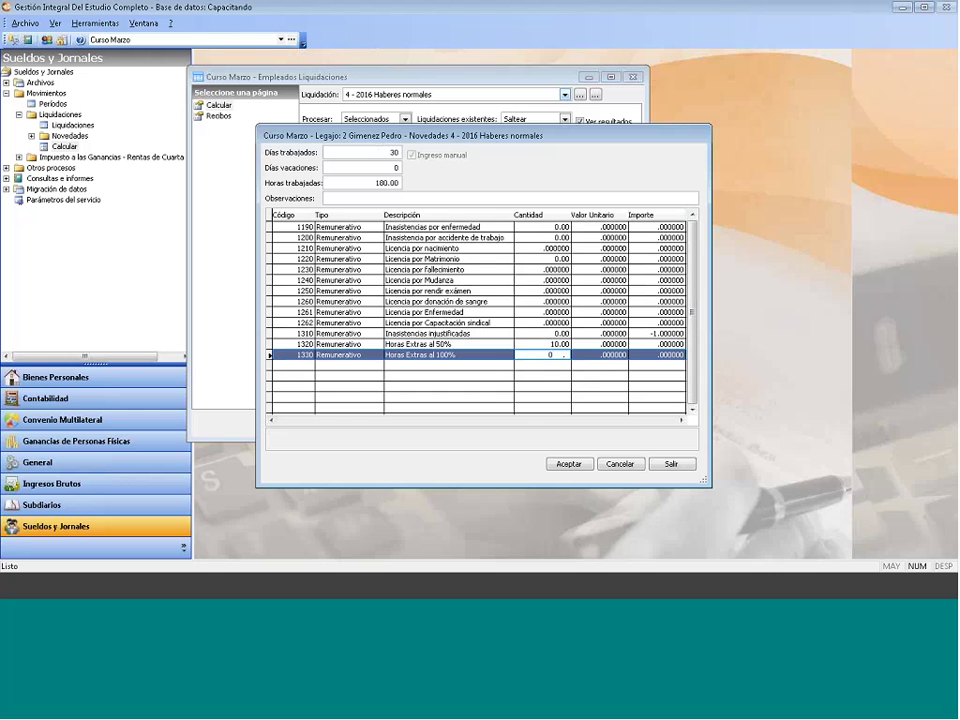
click(568, 466)
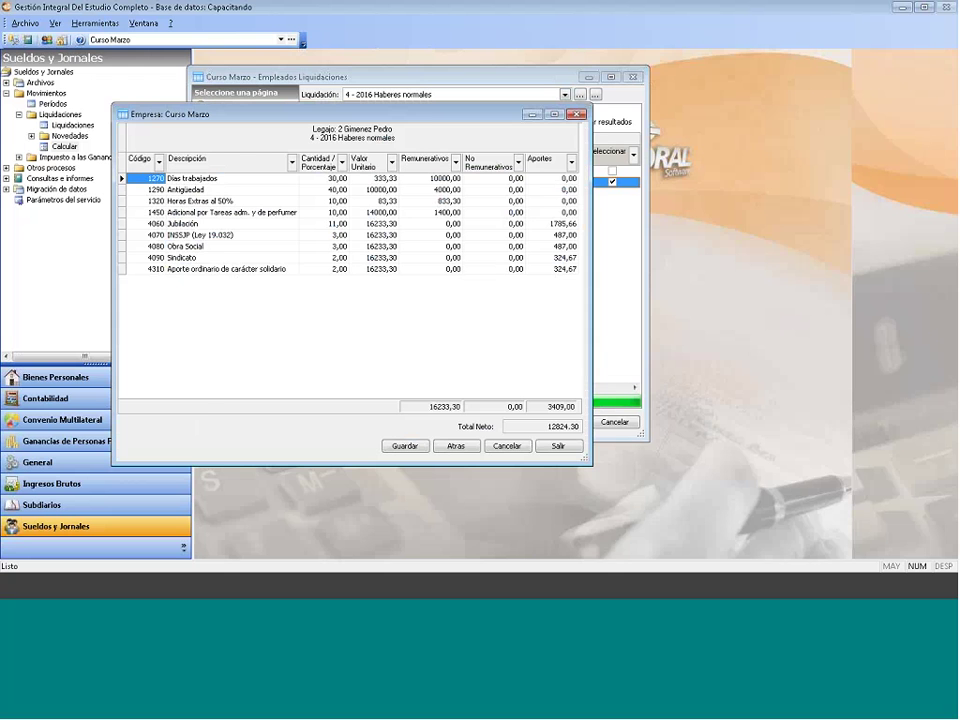
Enlarge the results window to reveal Total Neto 12824.30 and inspect the Jubilación line
click(410, 88)
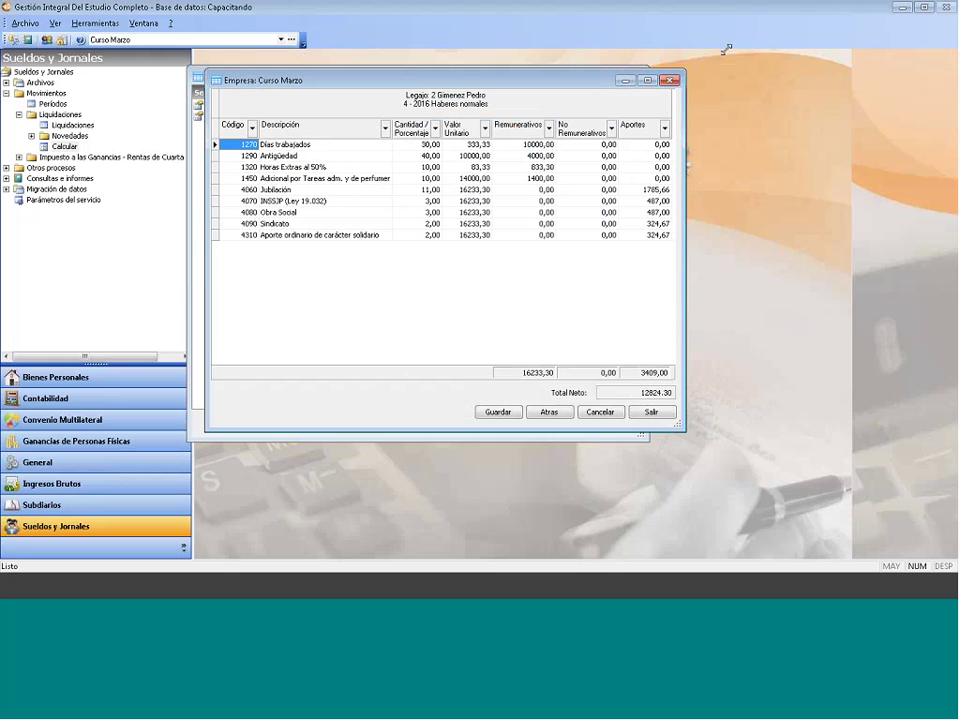
drag(737, 44, 738, 45)
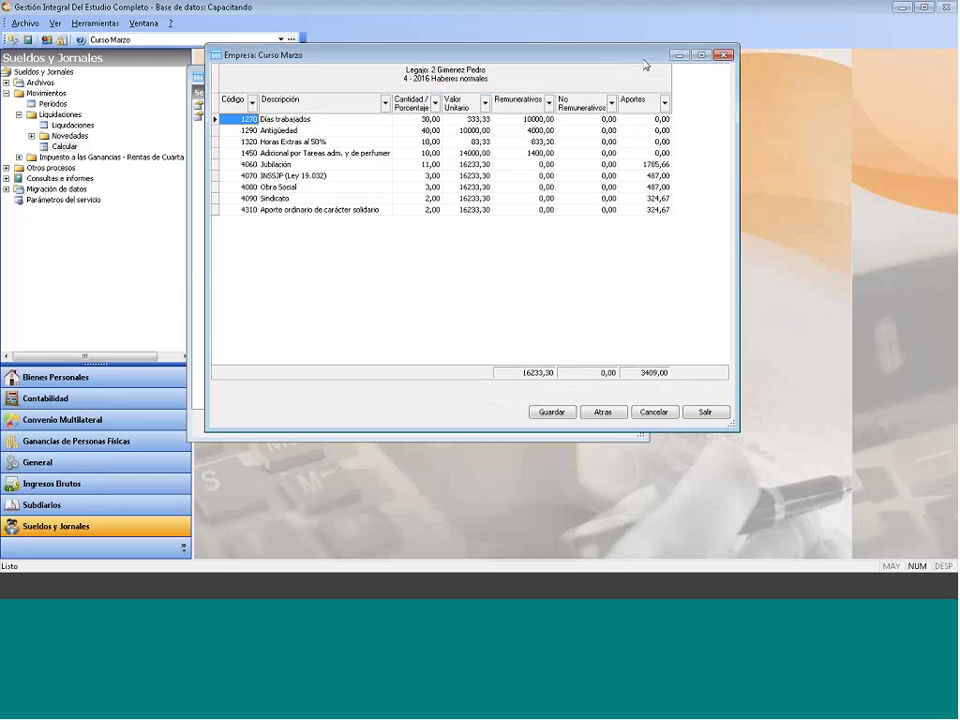
drag(570, 55, 478, 52)
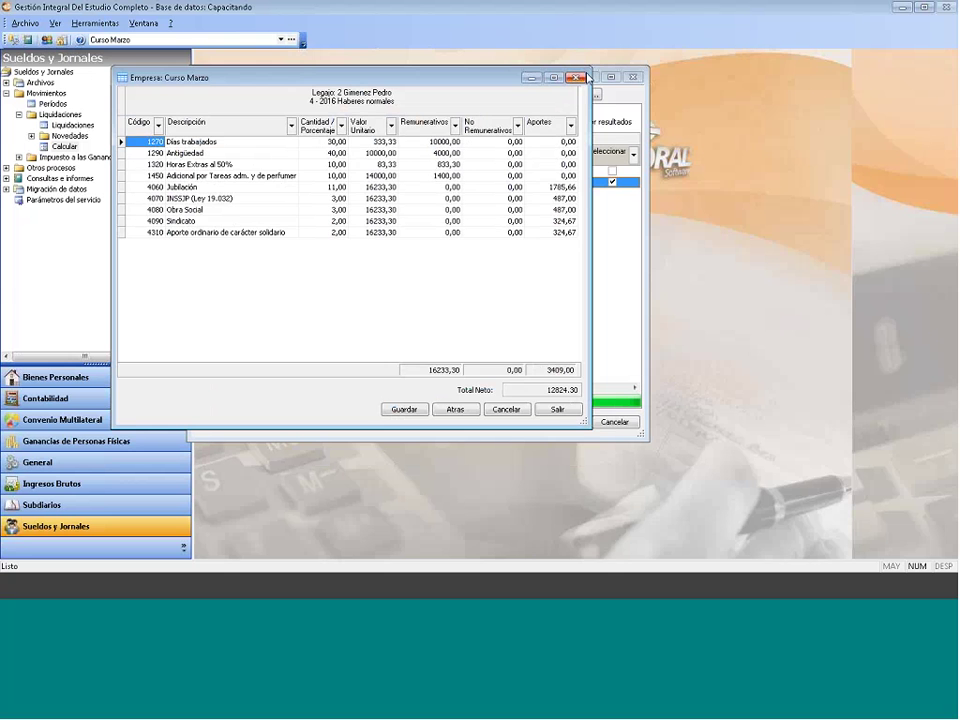
drag(588, 77, 636, 52)
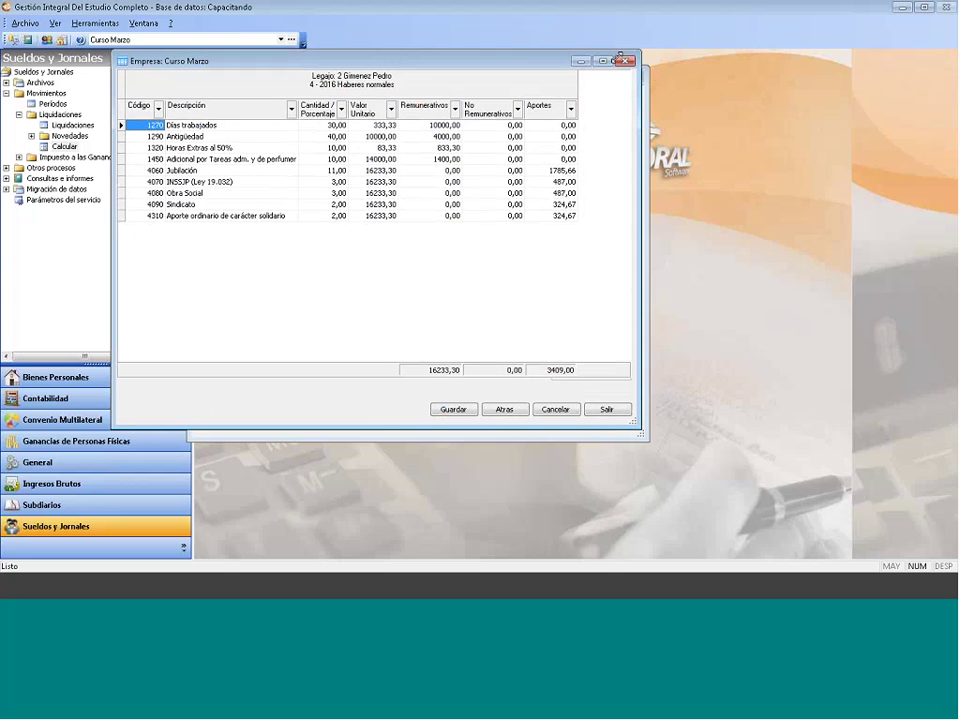
drag(578, 73, 590, 69)
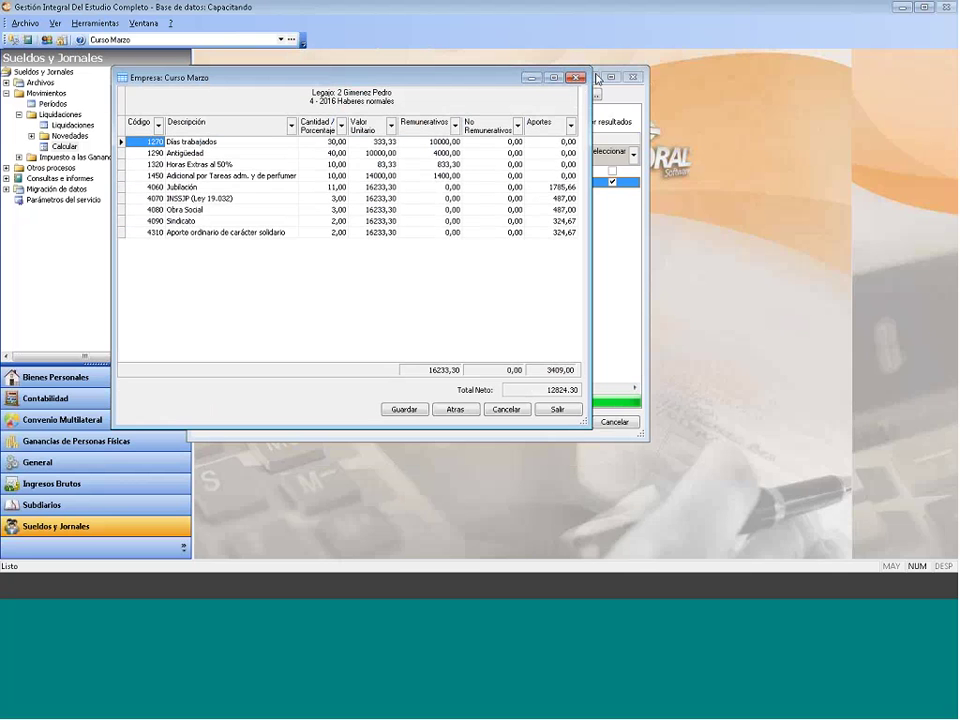
double_click(536, 393)
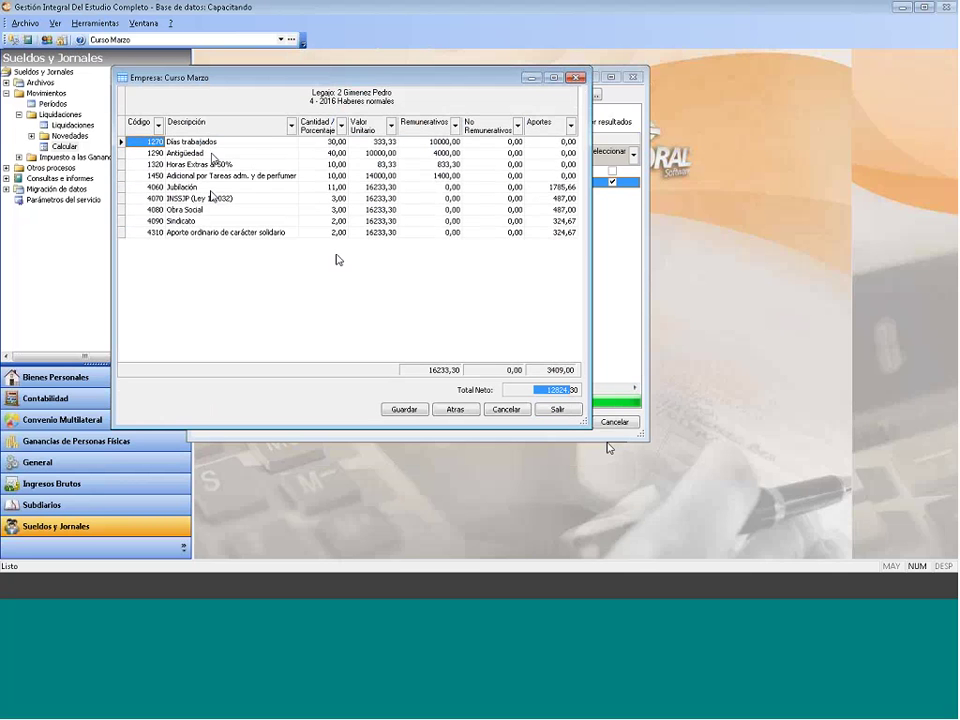
click(215, 142)
click(228, 187)
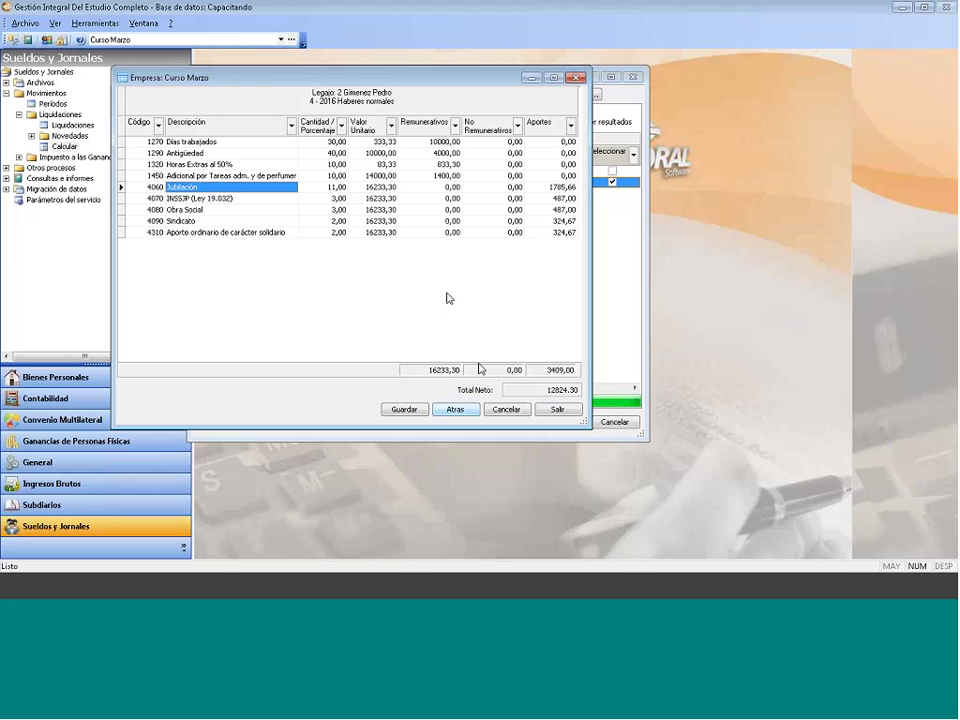
Go back and enter 2 hours at 100% in row 1330 to recalculate
click(456, 410)
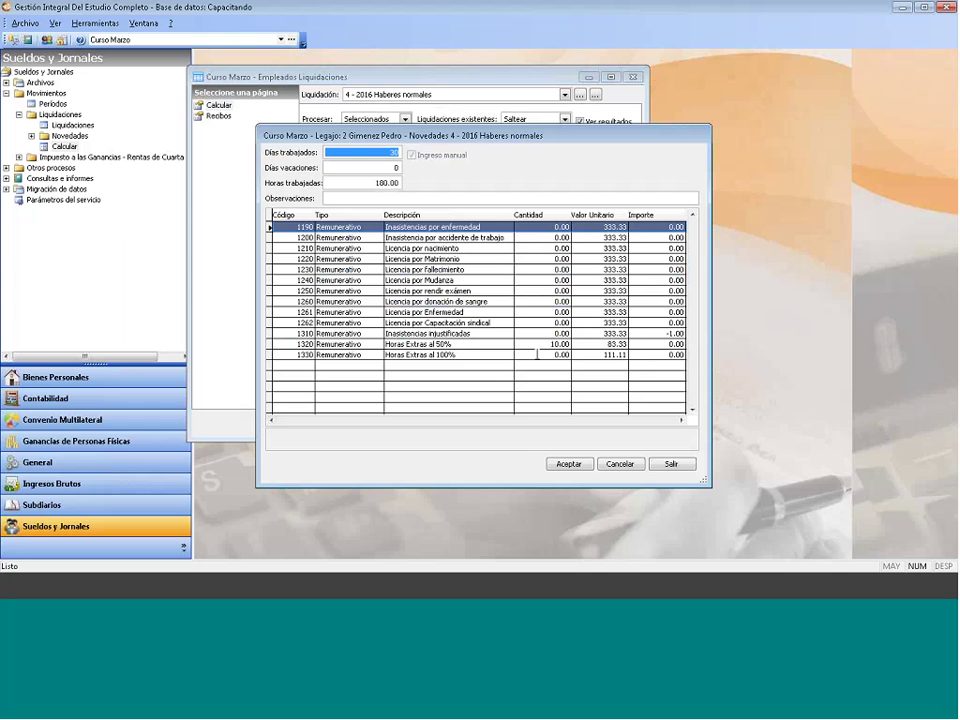
click(540, 354)
text(2)
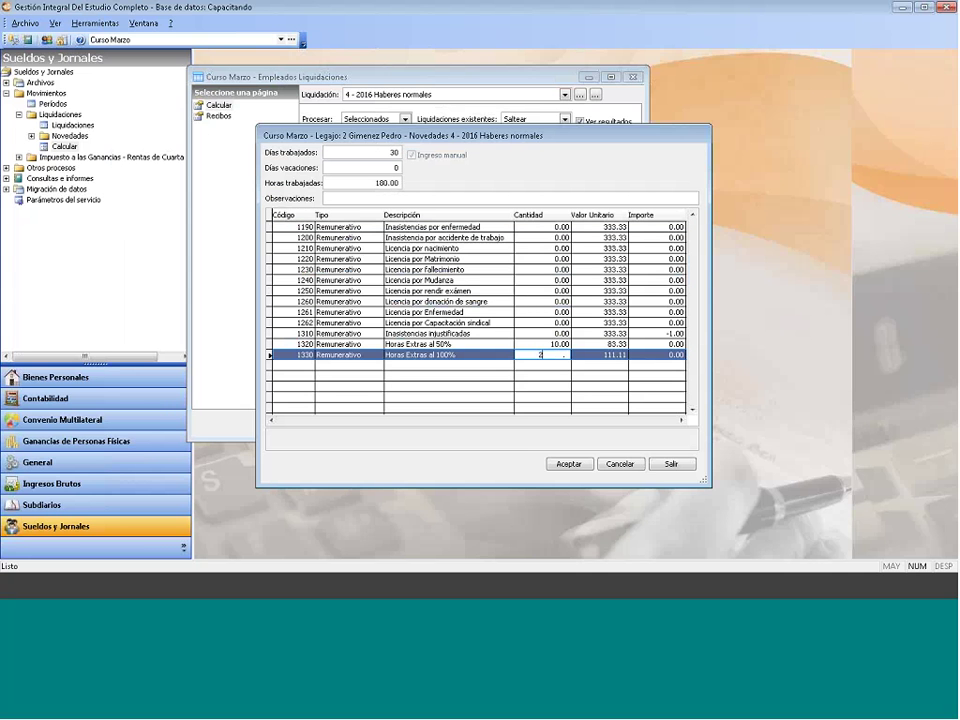
key(Return)
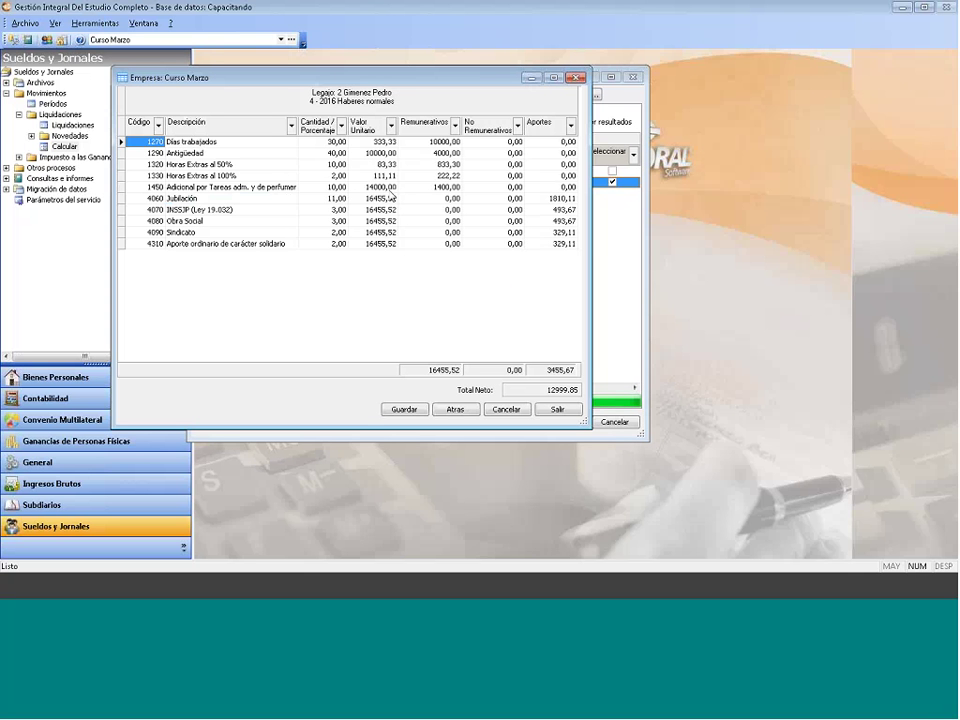
Review the recalculated INSSJP, Horas Extras and Antigüedad 40,00 lines
click(228, 210)
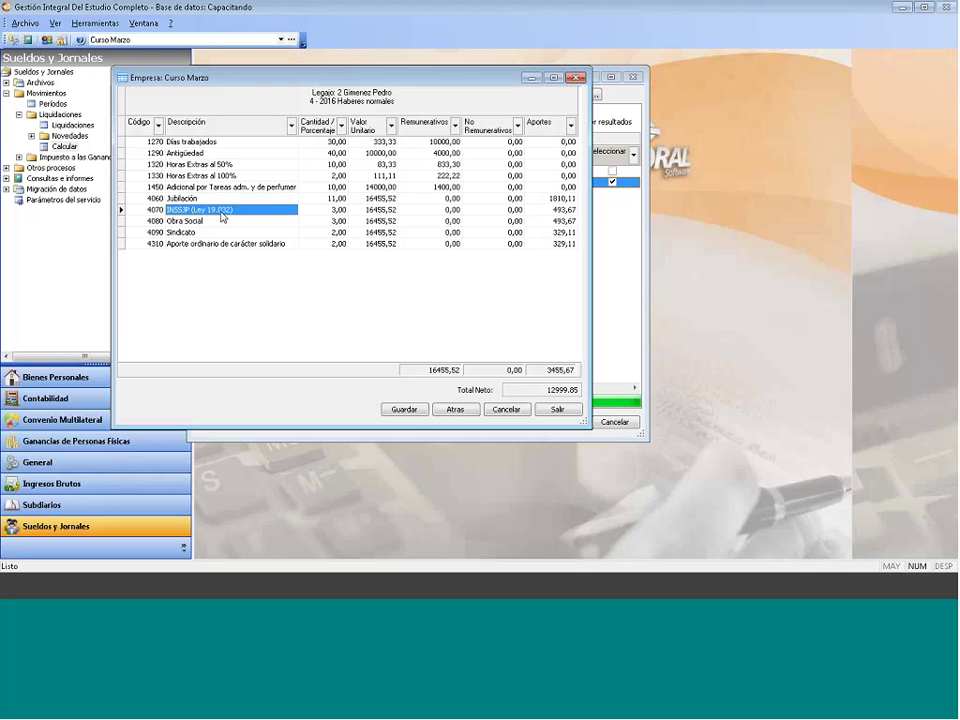
click(218, 222)
click(276, 163)
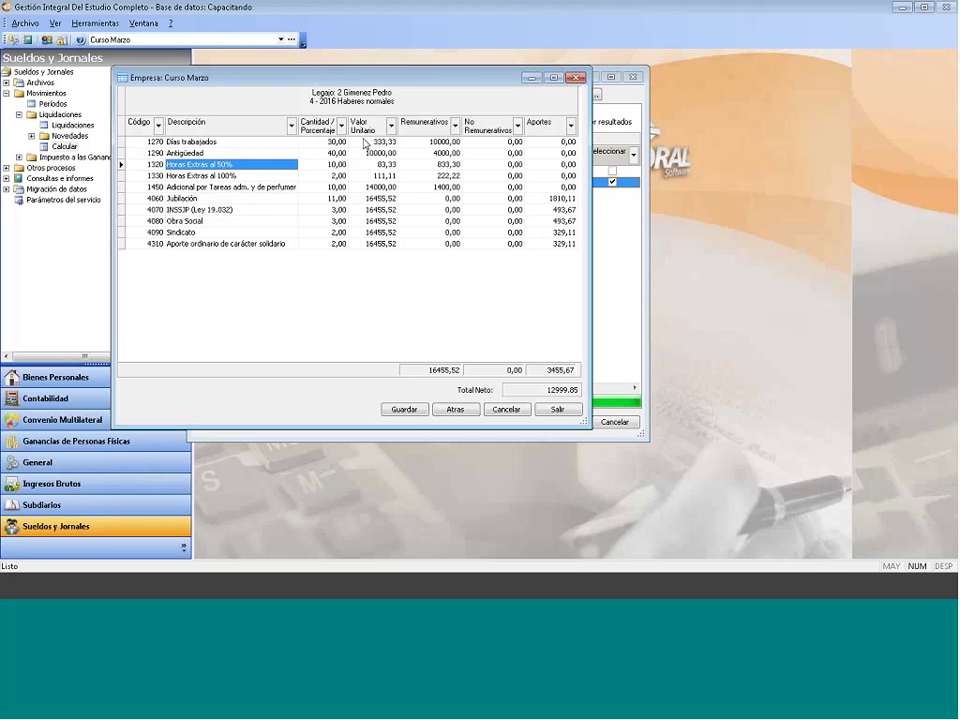
key(Up)
key(Right)
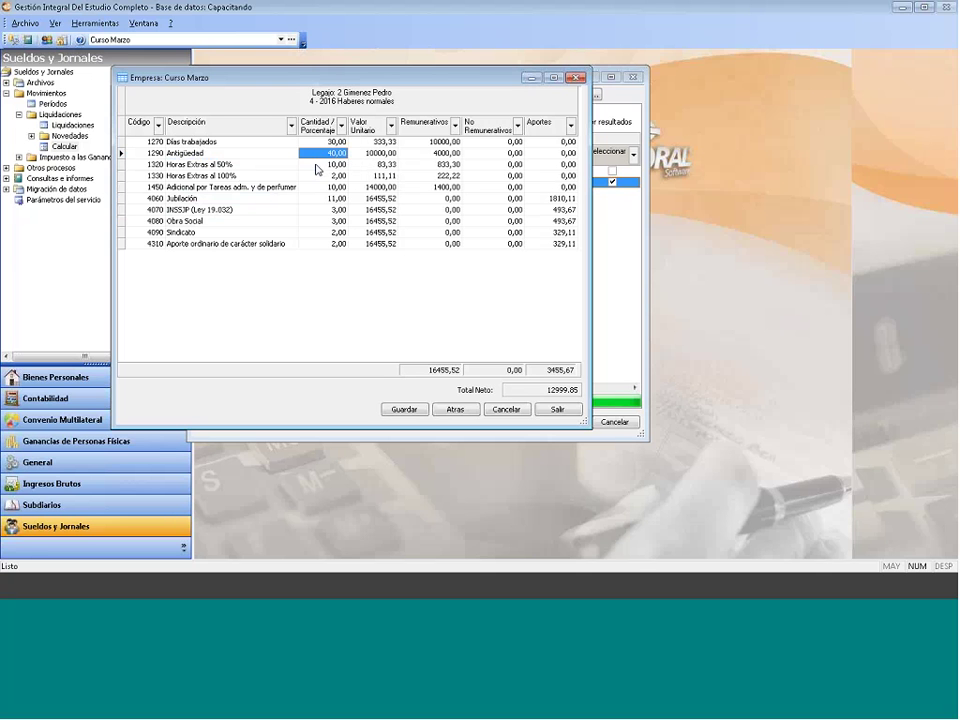
key(Left)
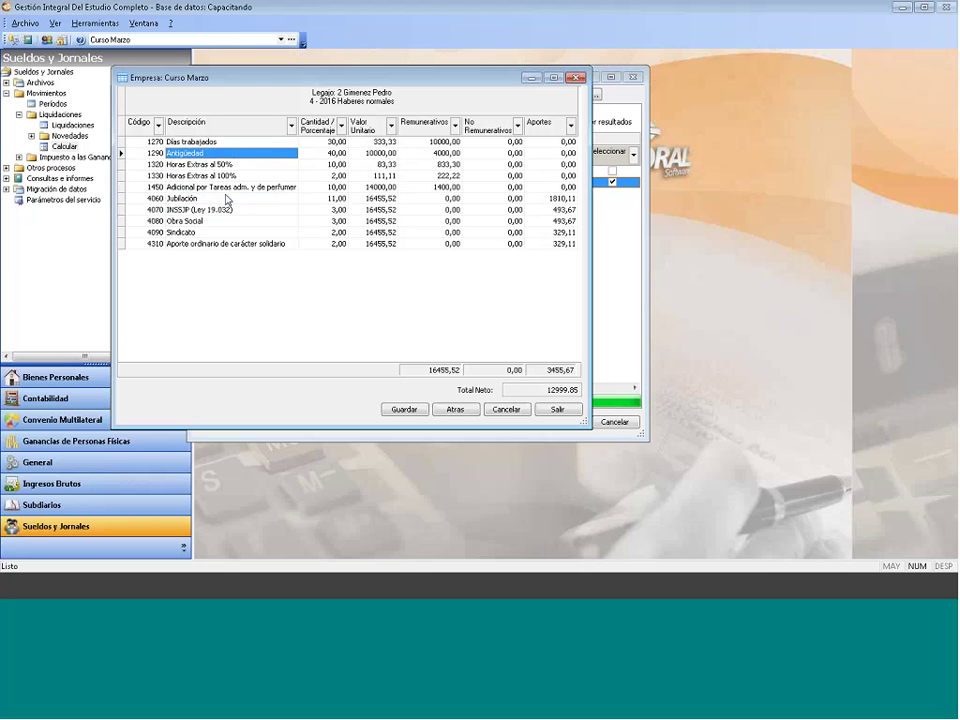
click(337, 155)
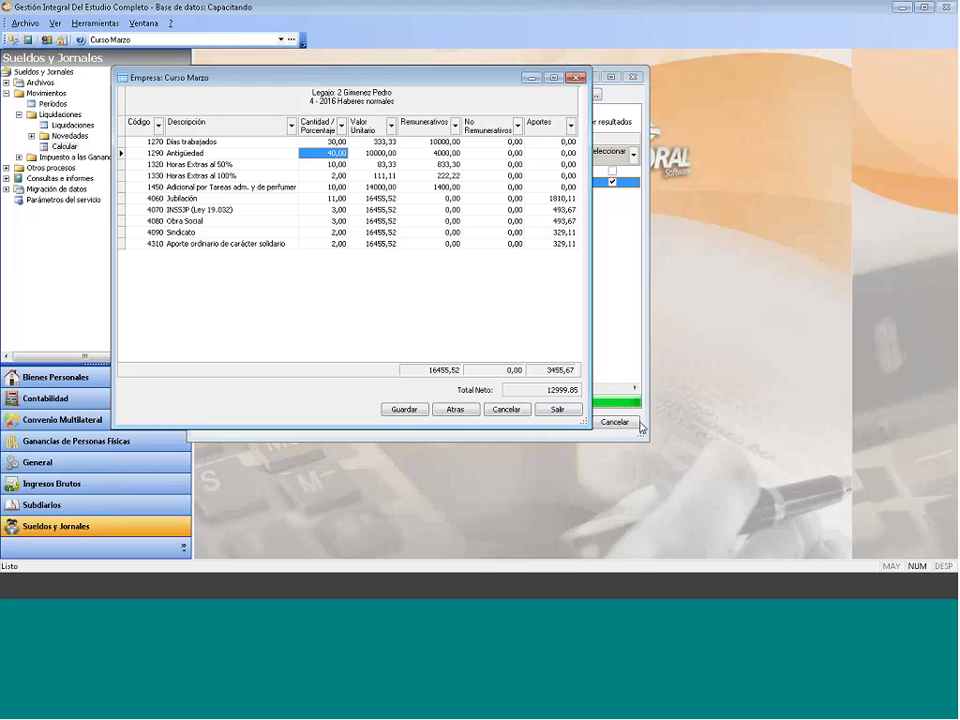
Re-accept the novelties, rerun and save legajo 2's liquidation, confirming it shows Liquidada
click(458, 411)
click(455, 411)
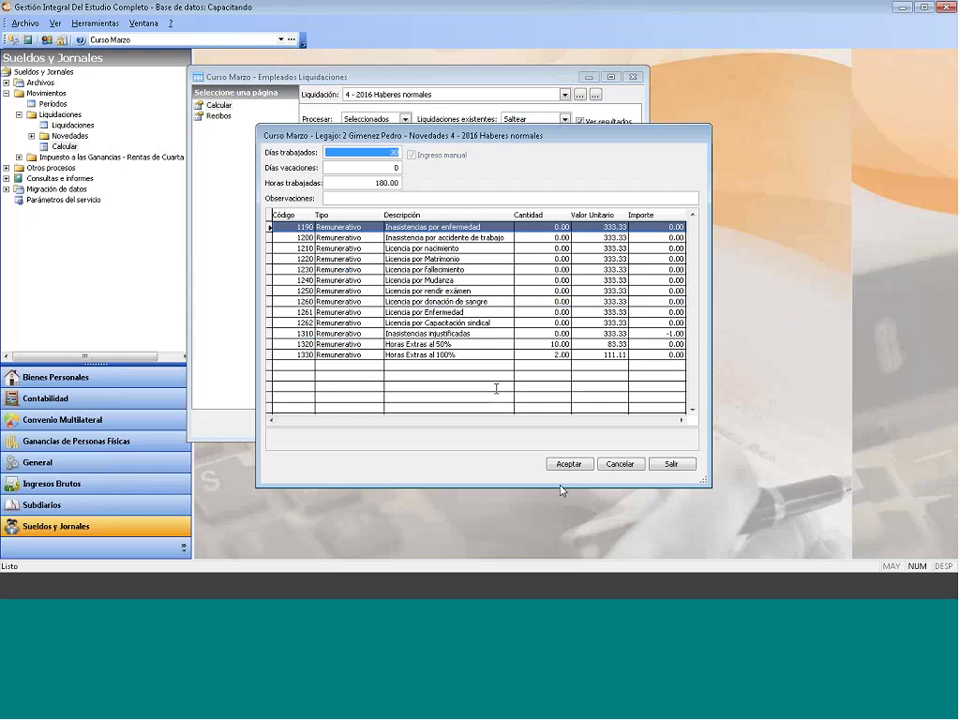
click(569, 464)
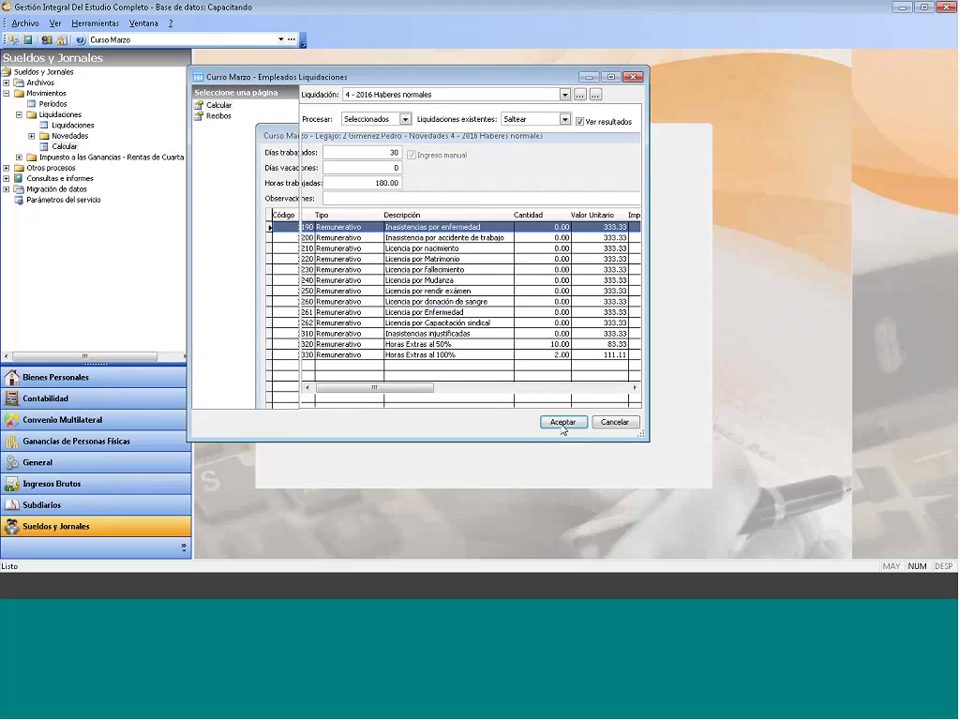
click(563, 422)
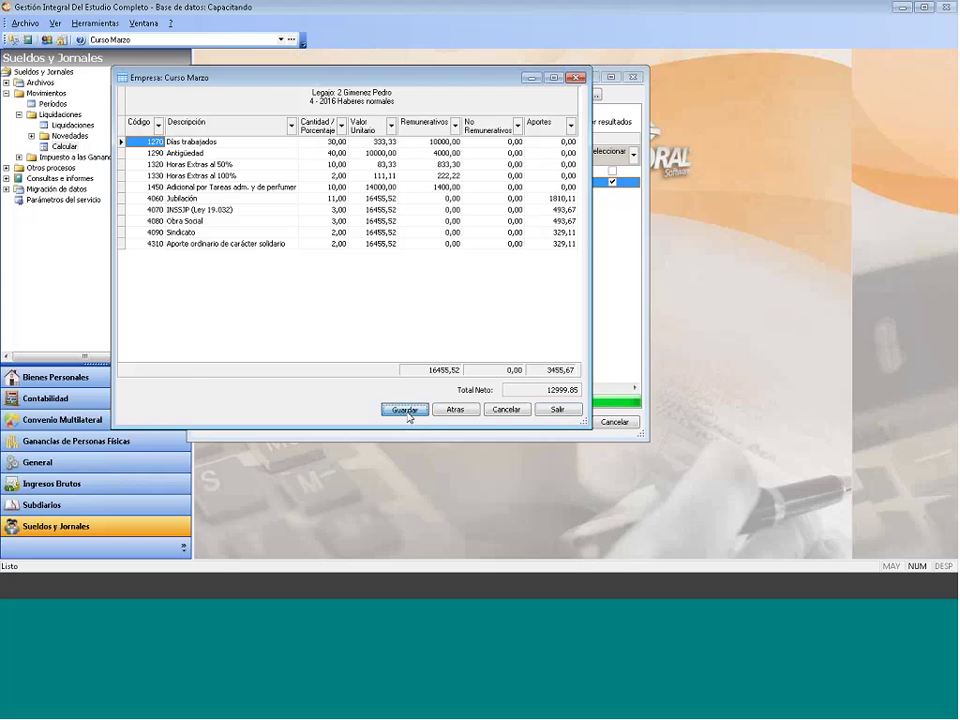
click(405, 410)
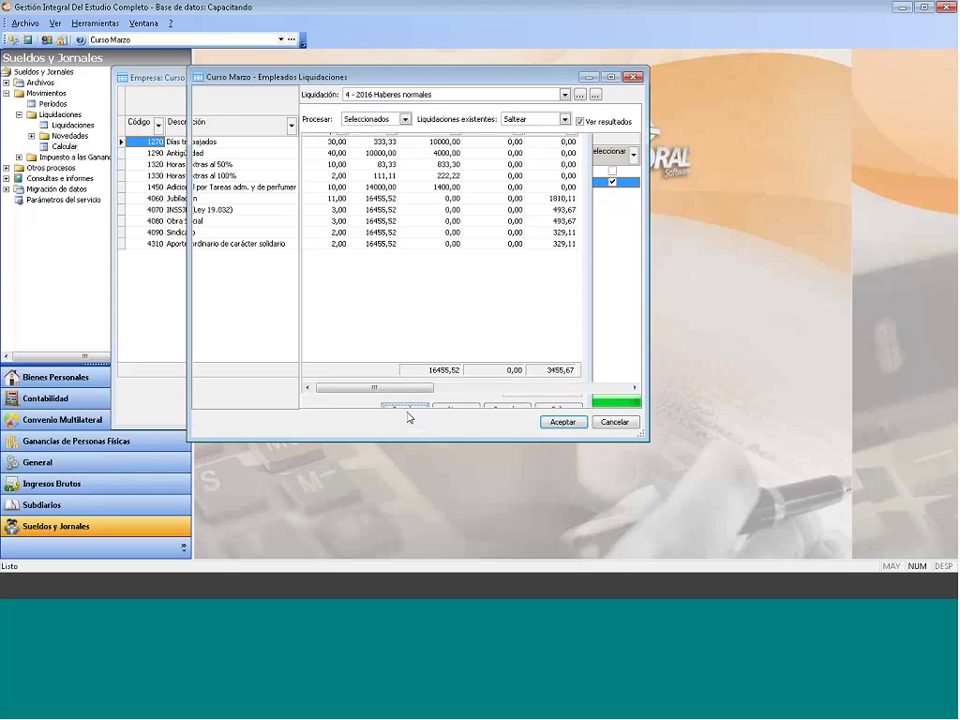
click(562, 184)
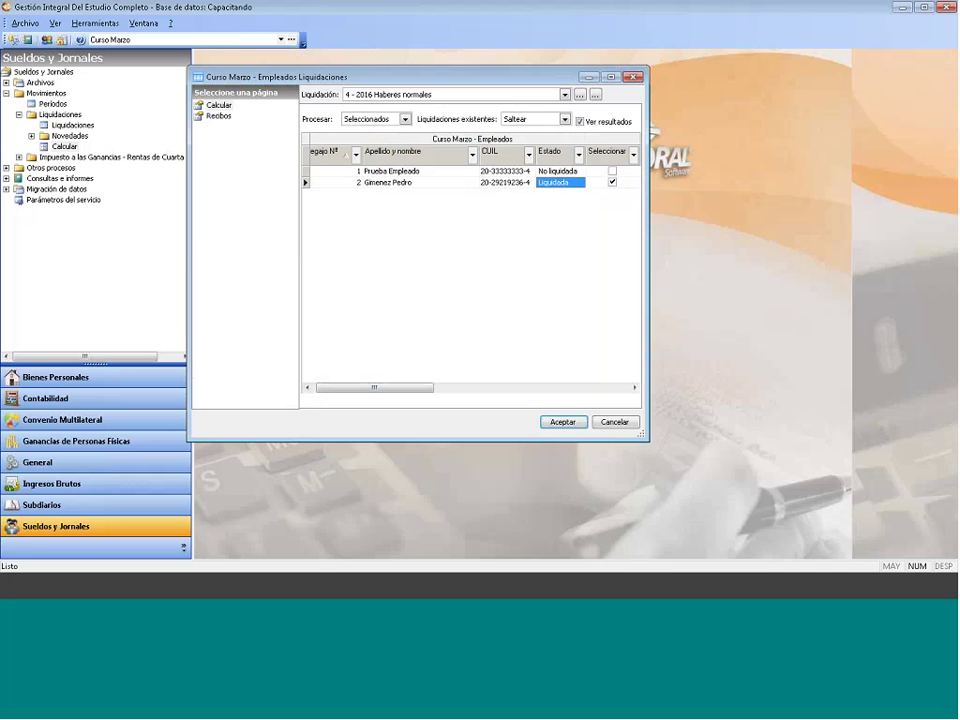
Open Archivos > Empleados and start modifying legajo 2's employee record
click(8, 93)
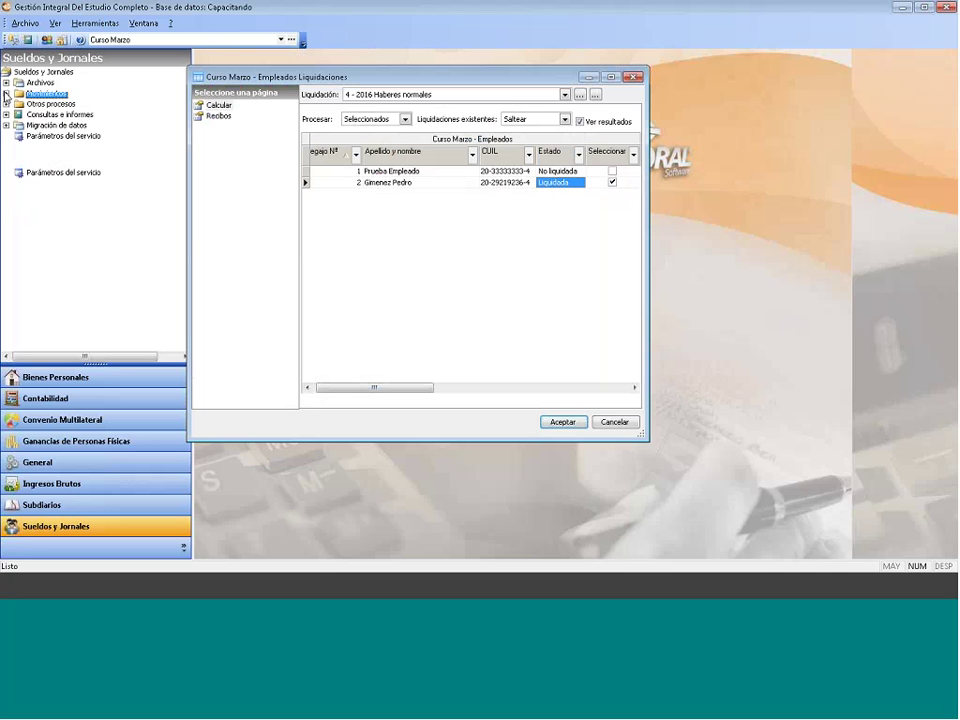
click(6, 83)
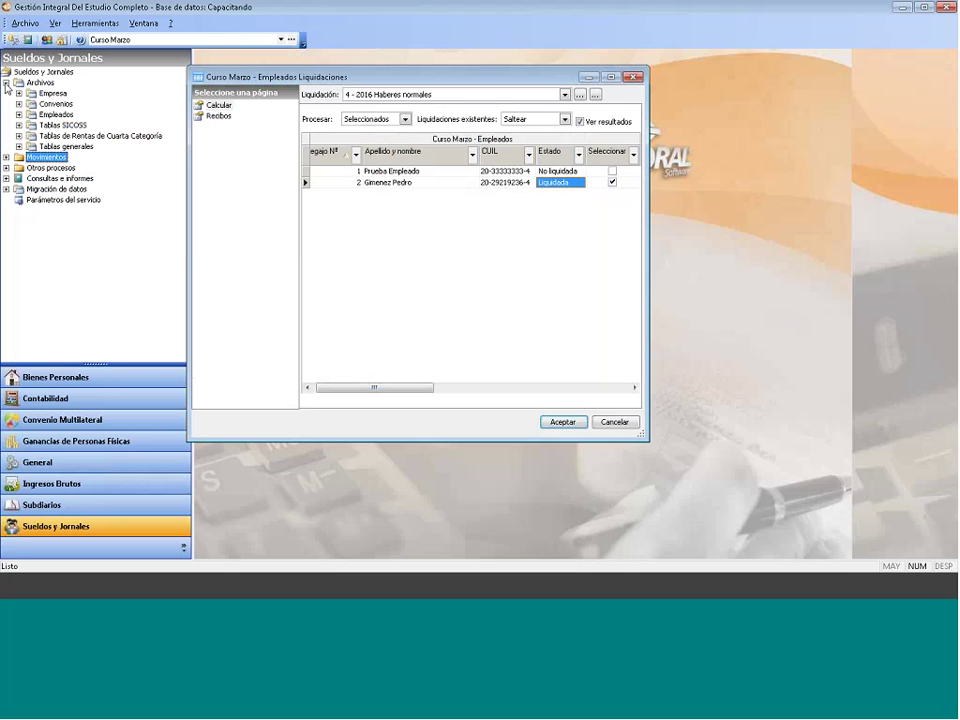
click(18, 114)
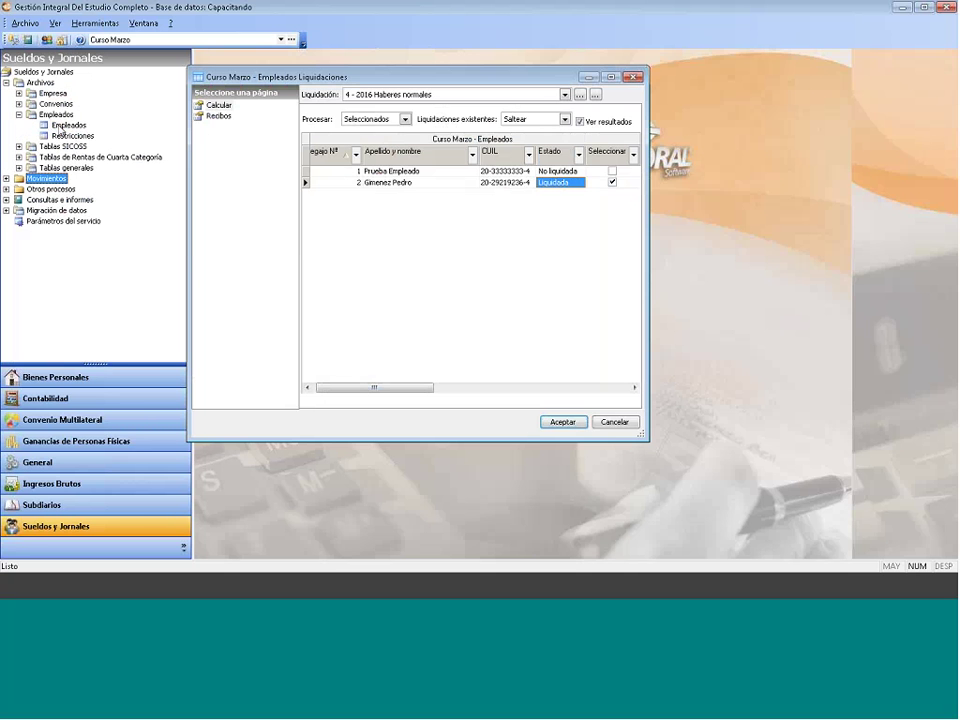
click(63, 126)
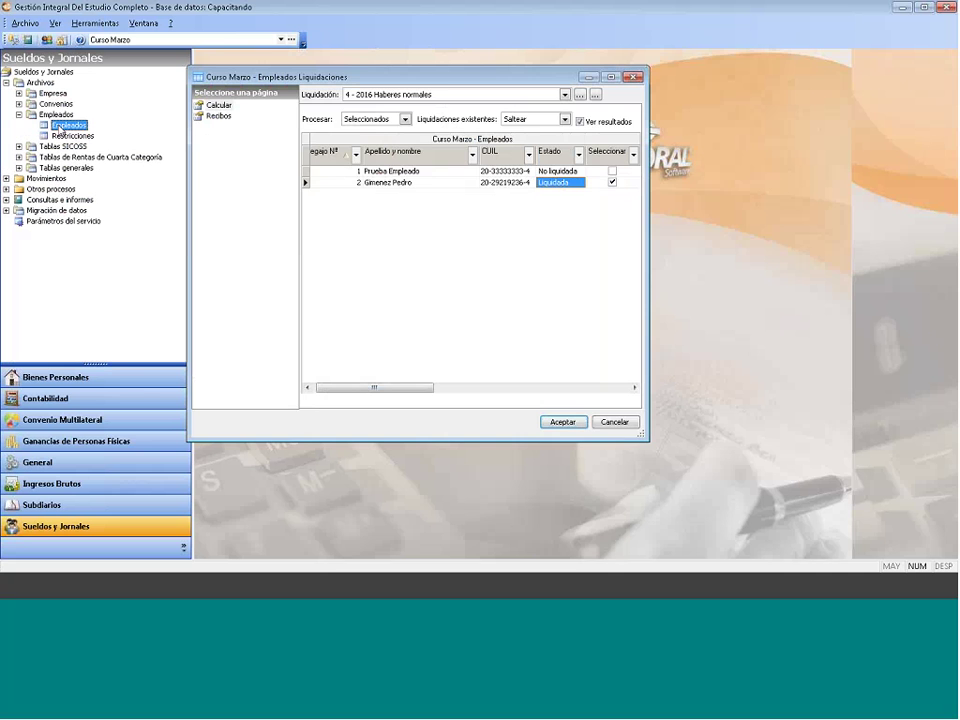
double_click(61, 127)
click(232, 198)
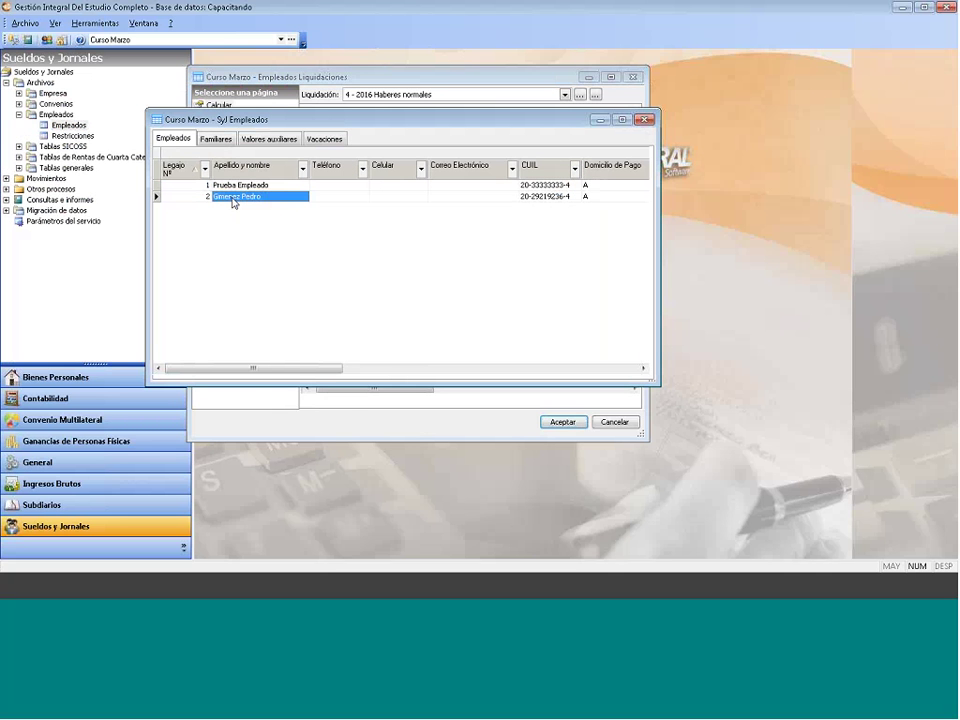
right_click(233, 202)
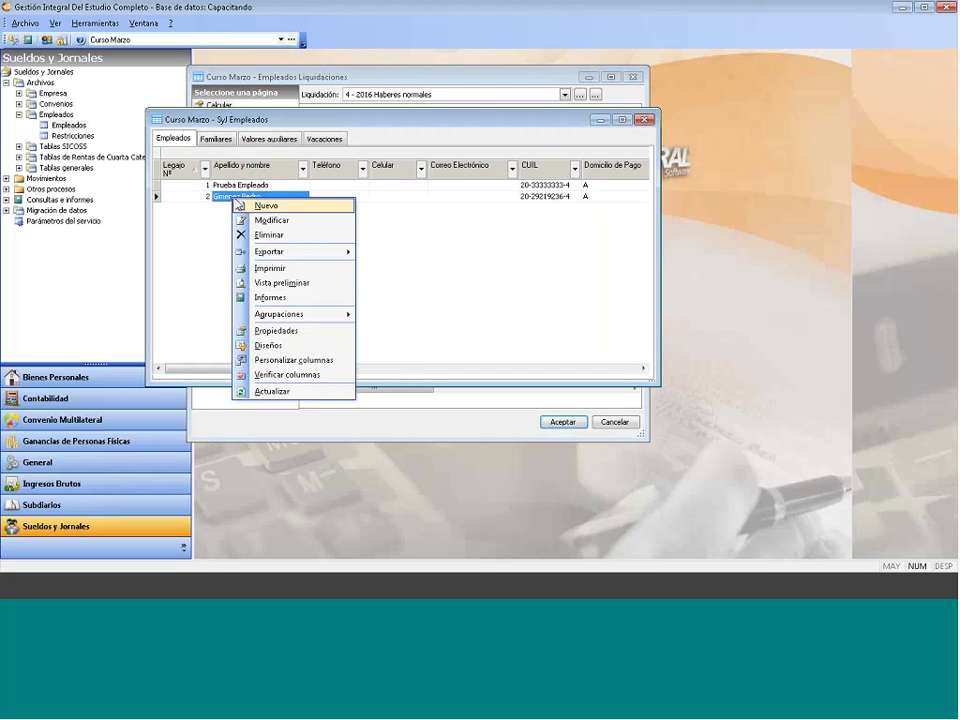
click(258, 221)
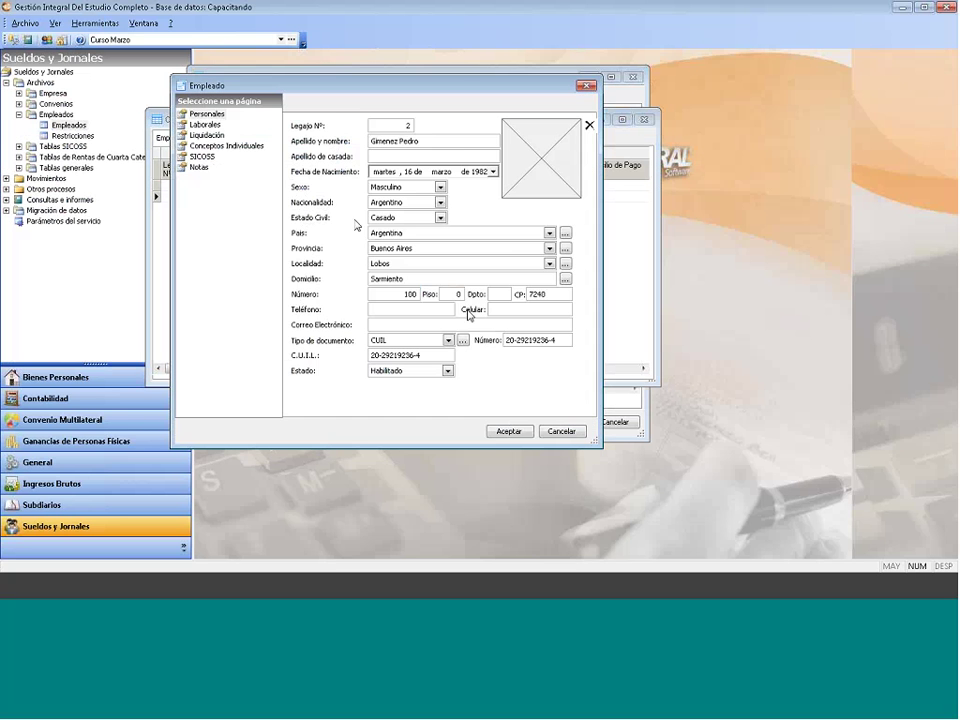
Change Horas jornada from 8.00 to 4.00, accept, and minimize the employee list
click(207, 134)
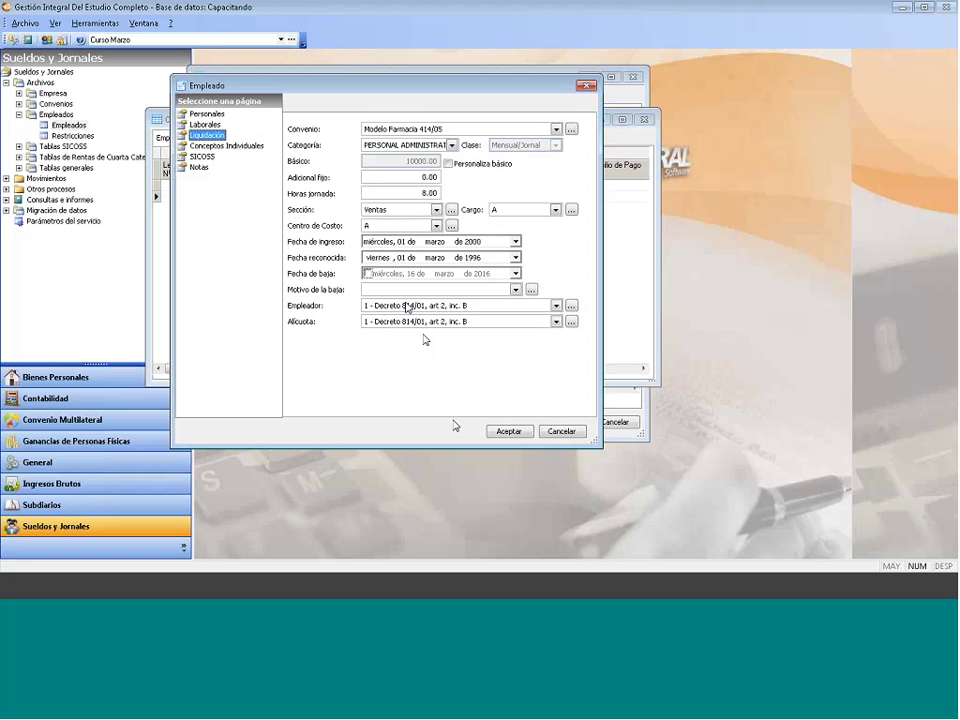
click(411, 191)
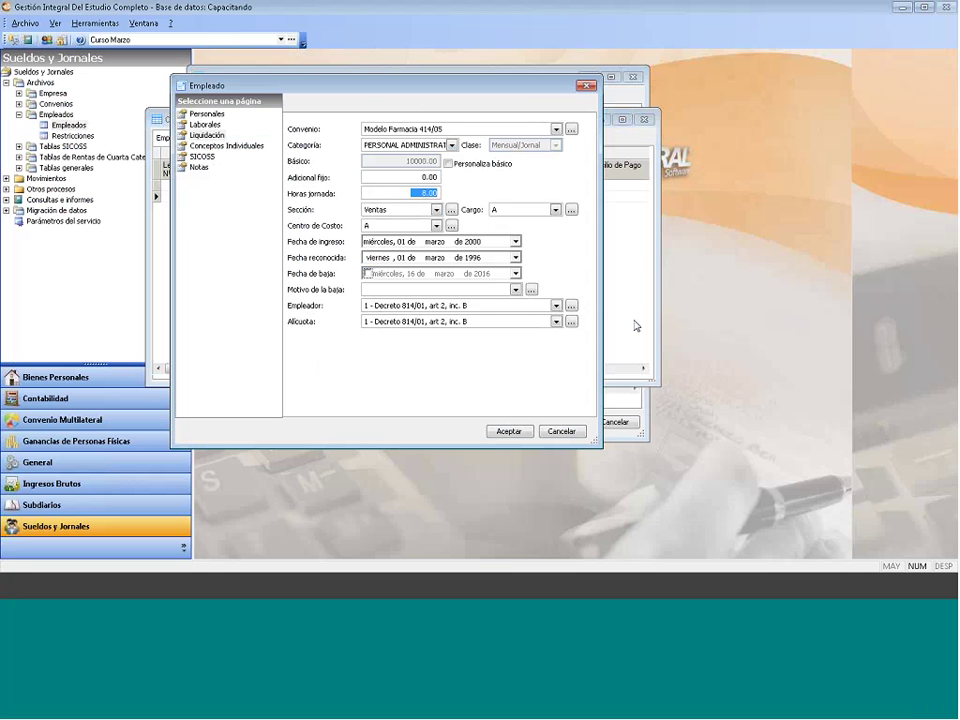
text(4 .)
double_click(409, 190)
click(510, 432)
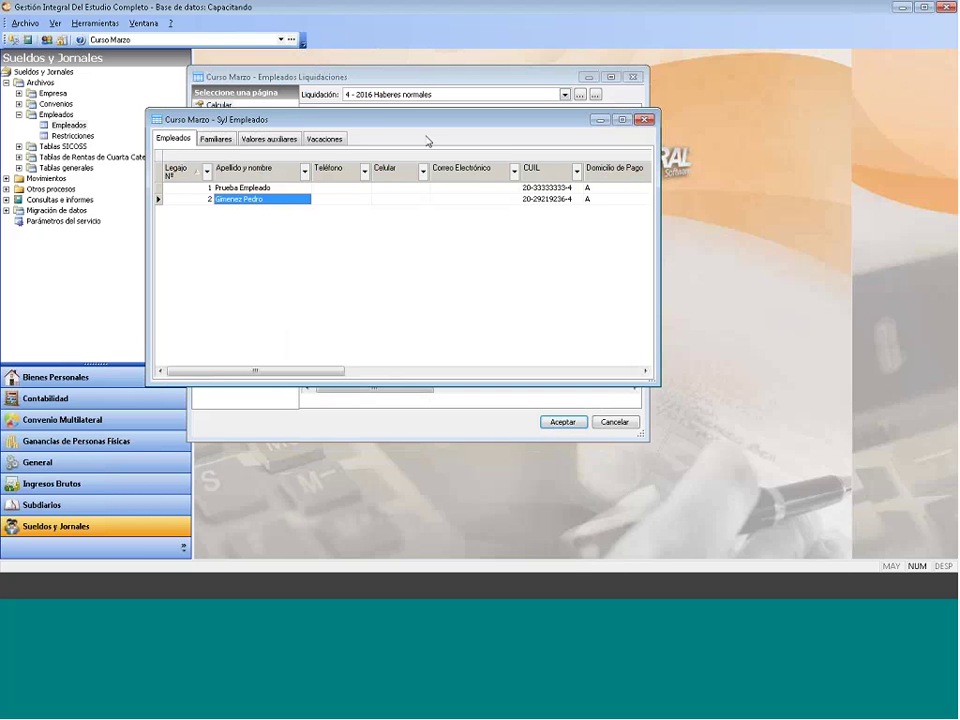
click(600, 119)
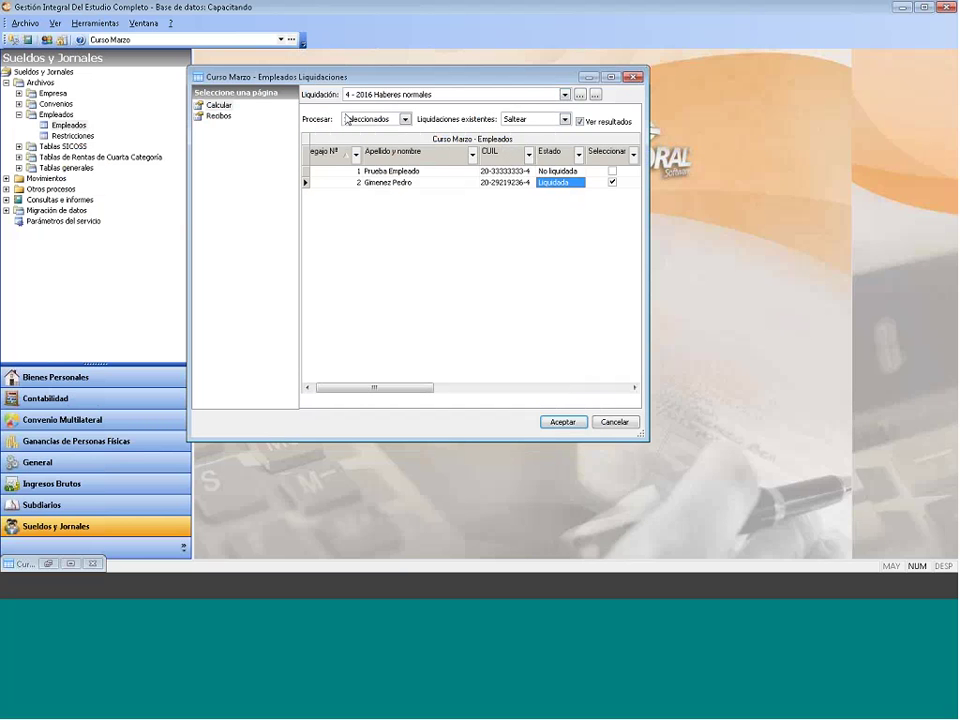
Open Liquidaciones > Calcular and check legajo 2's liquidation details on the Recibos page
click(44, 124)
click(6, 178)
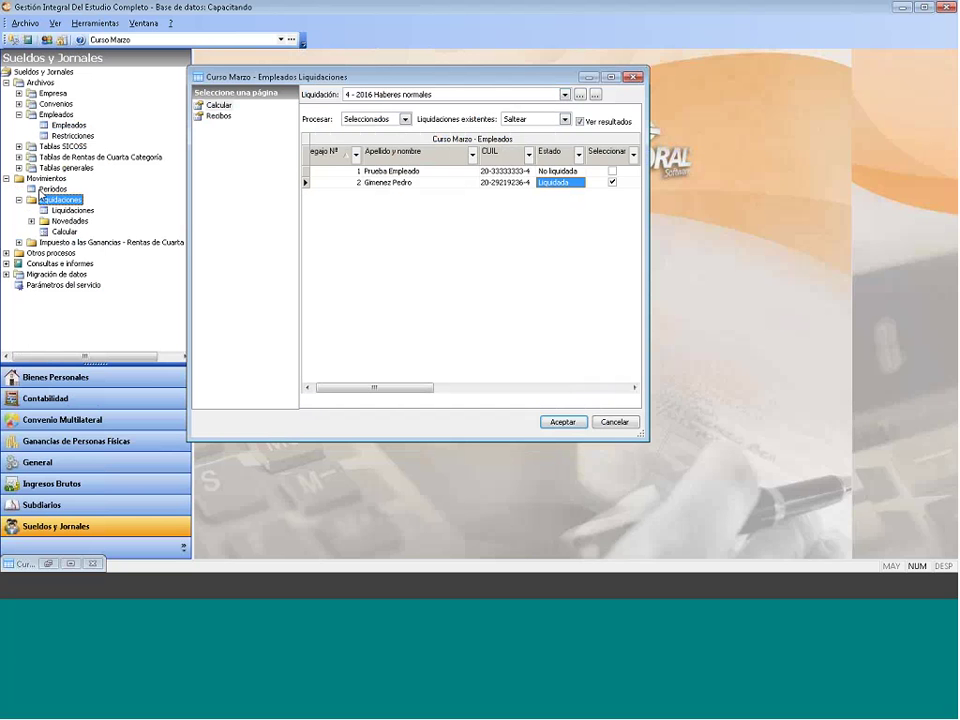
click(57, 201)
click(64, 231)
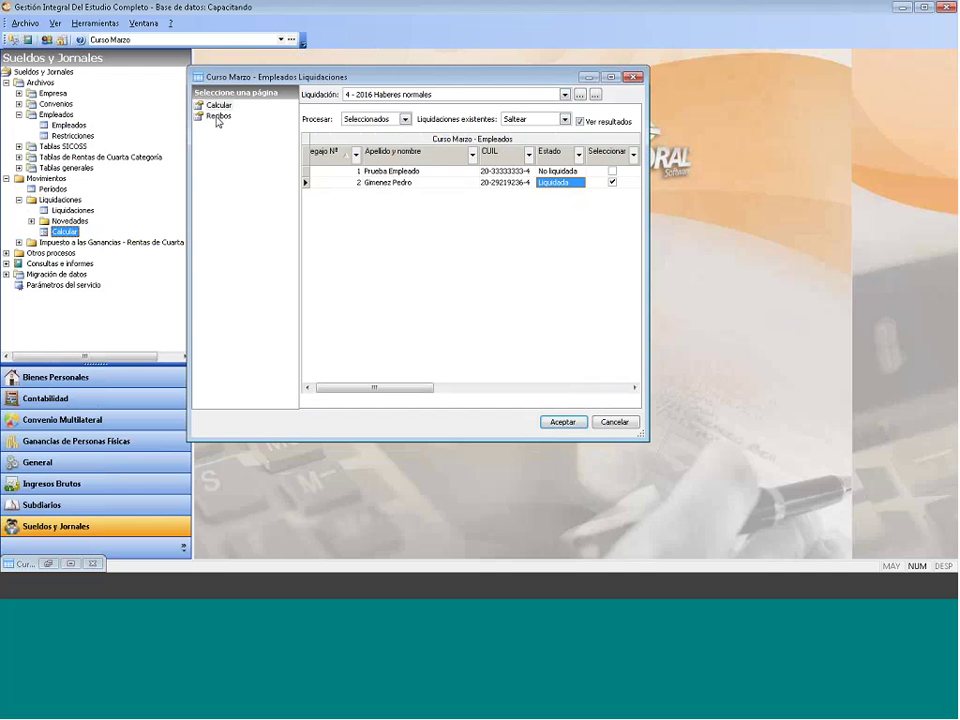
click(217, 116)
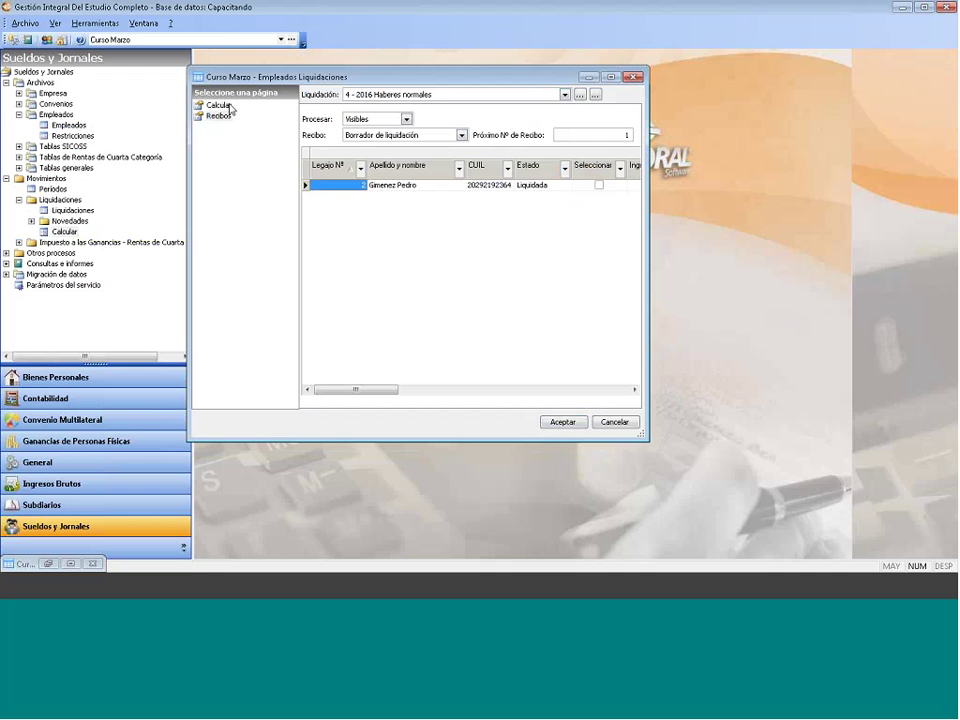
click(218, 105)
click(215, 106)
click(423, 189)
double_click(423, 189)
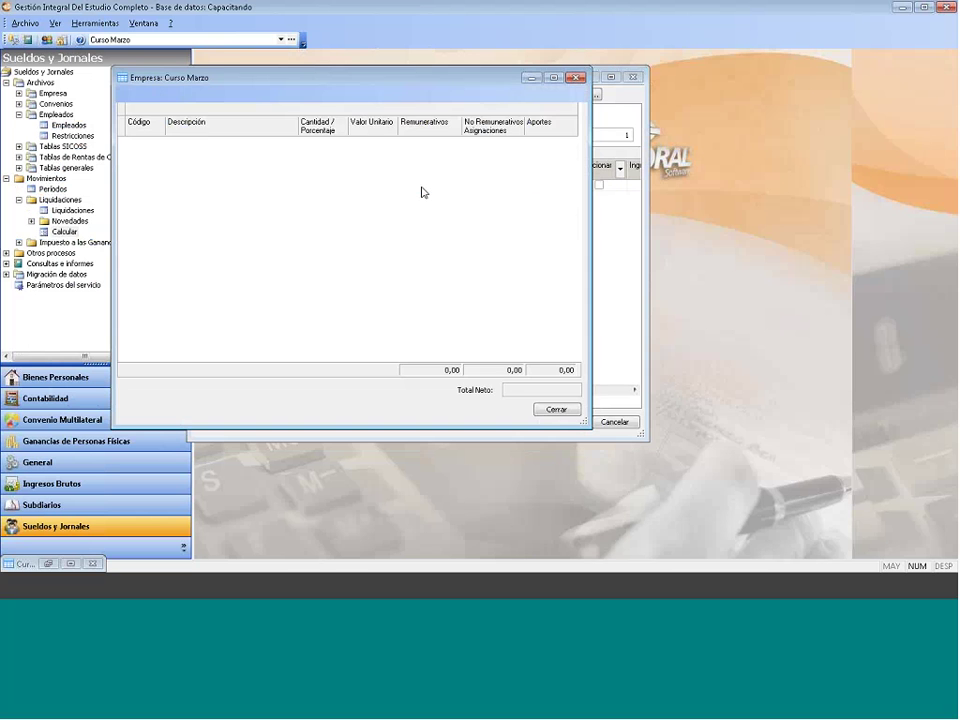
click(556, 410)
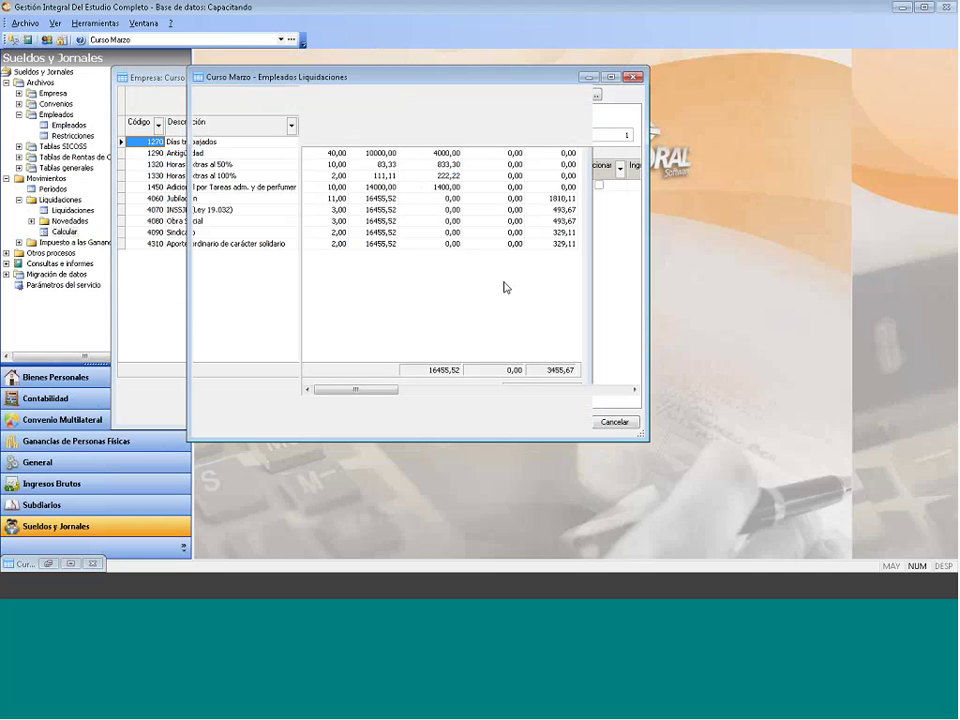
Choose the Recibo Econ Firma y Logo Der receipt format and generate the receipt
click(398, 135)
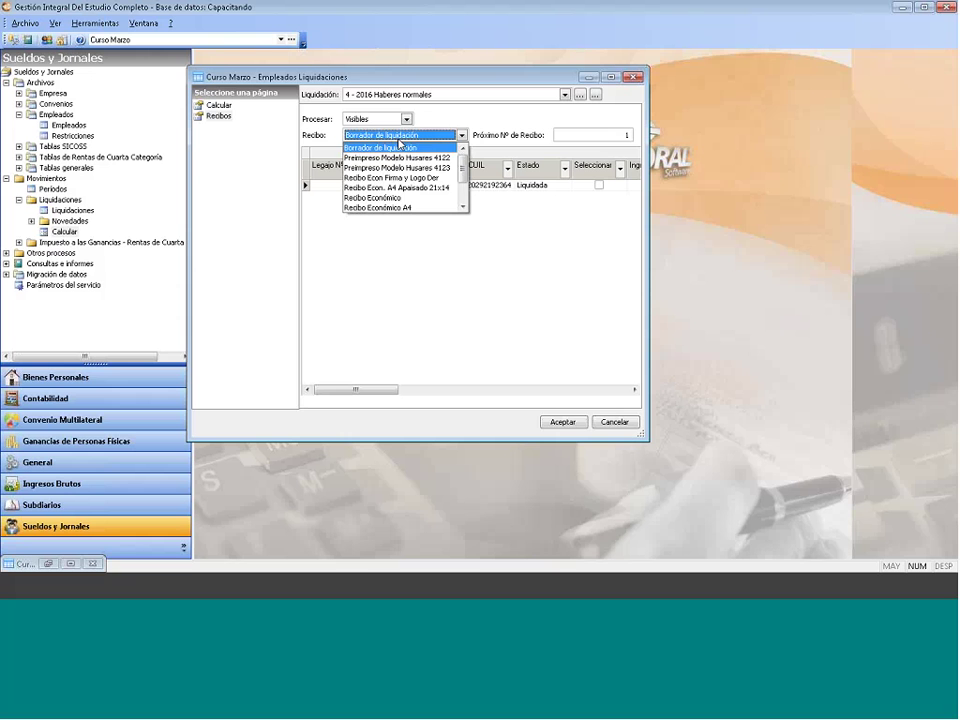
scroll(430, 190, down, 2)
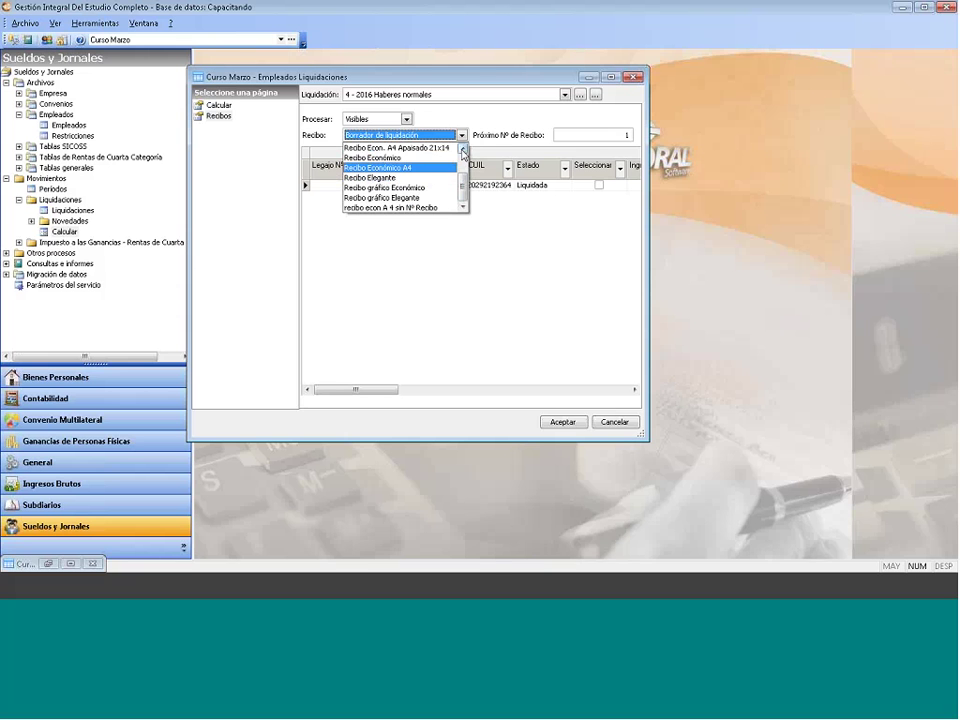
scroll(436, 161, up, 1)
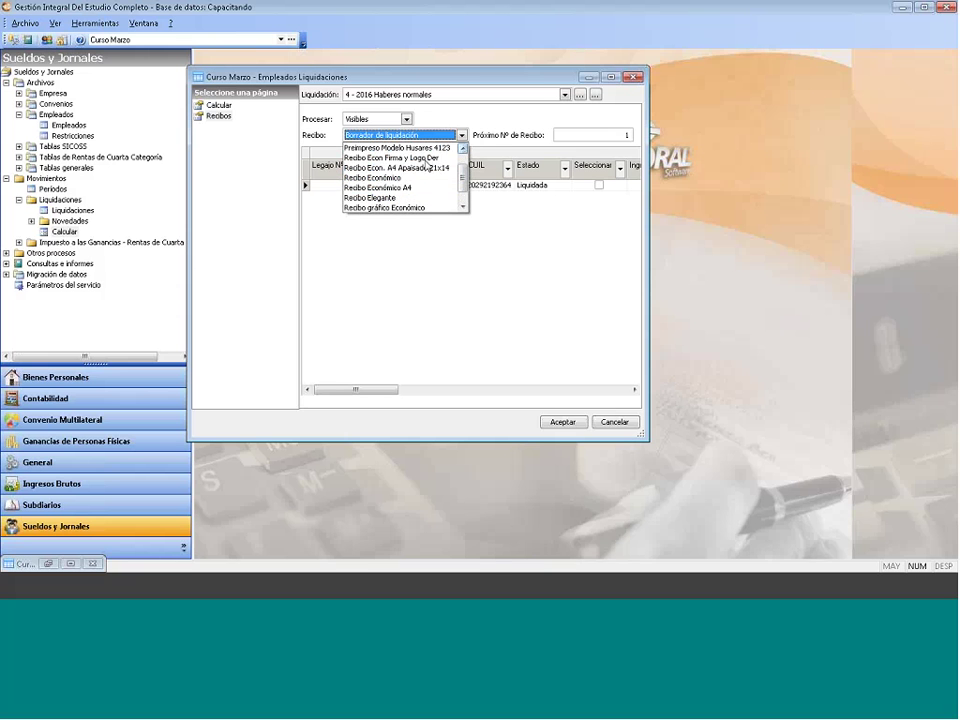
click(436, 158)
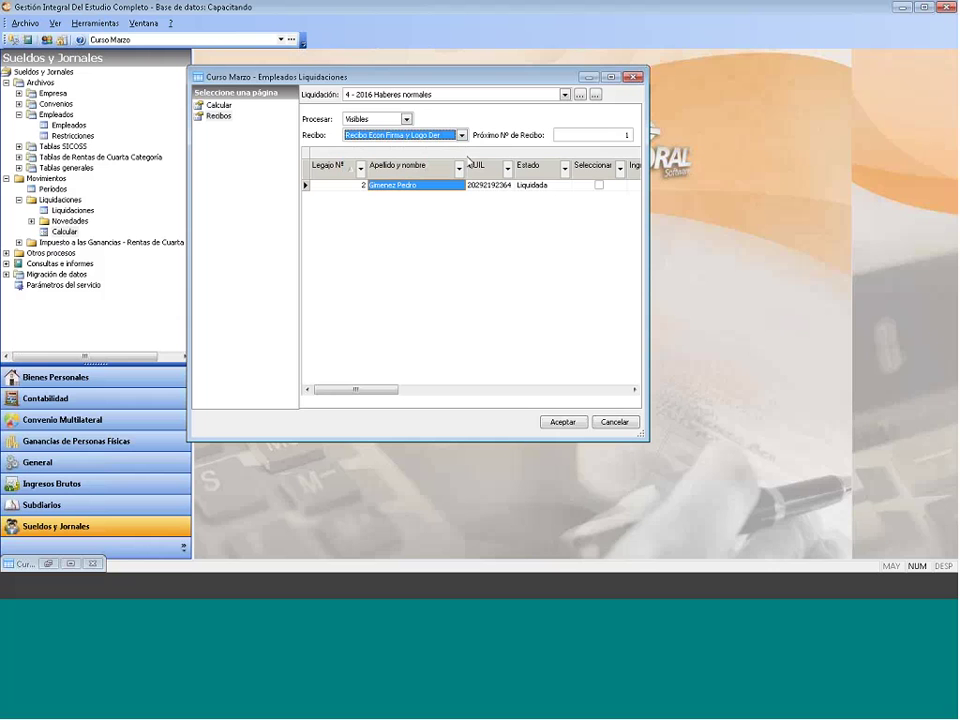
click(566, 423)
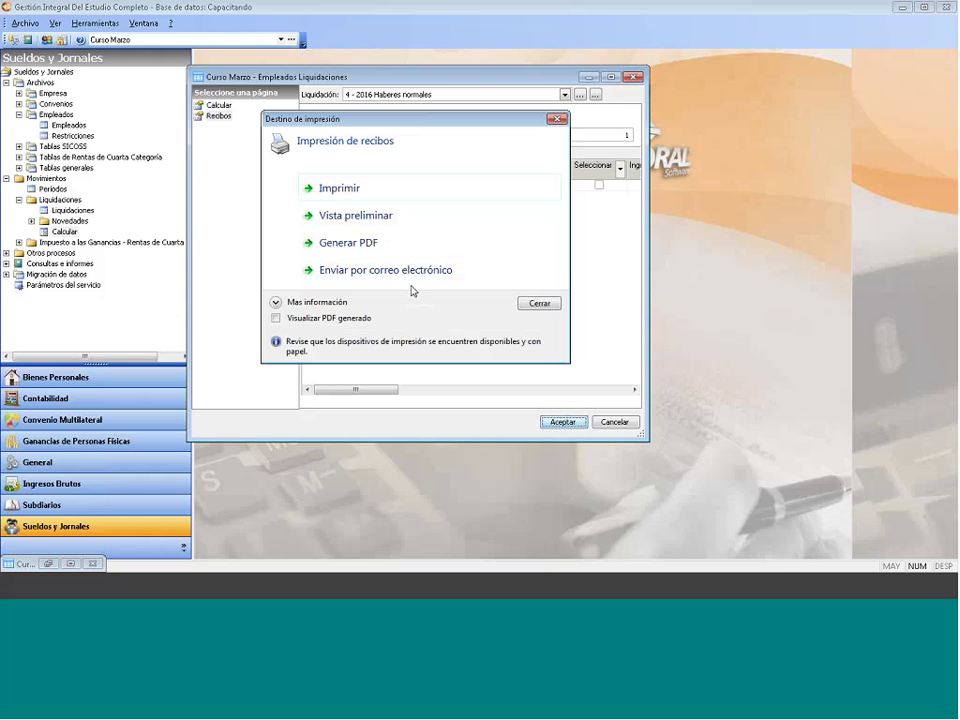
Preview the receipt showing Total Neto 12999.85, then close the preview and destination dialog
click(356, 215)
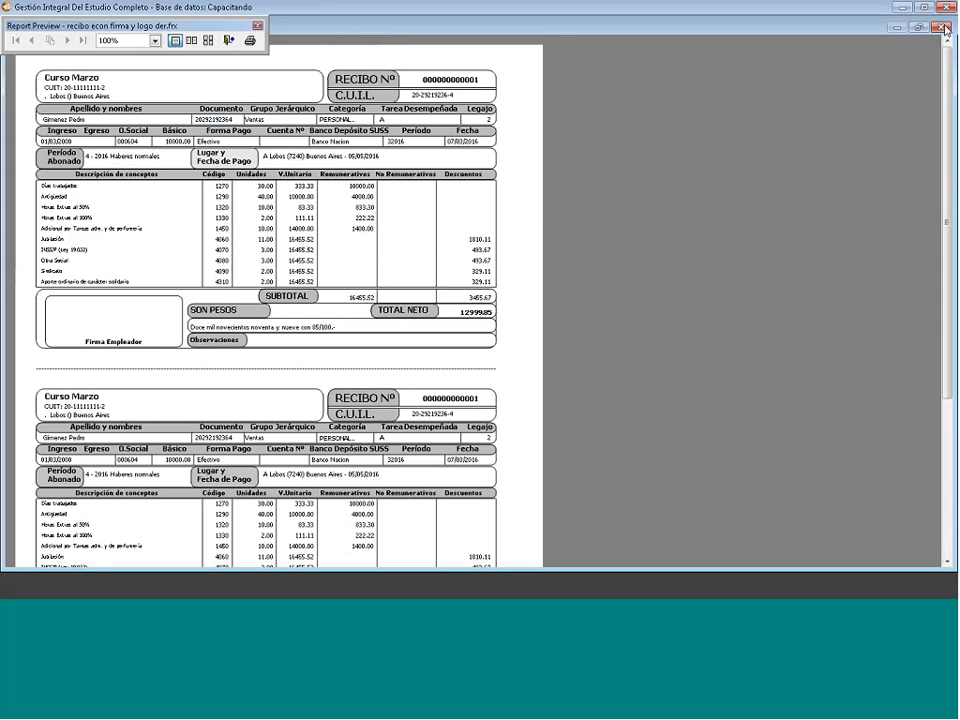
click(942, 28)
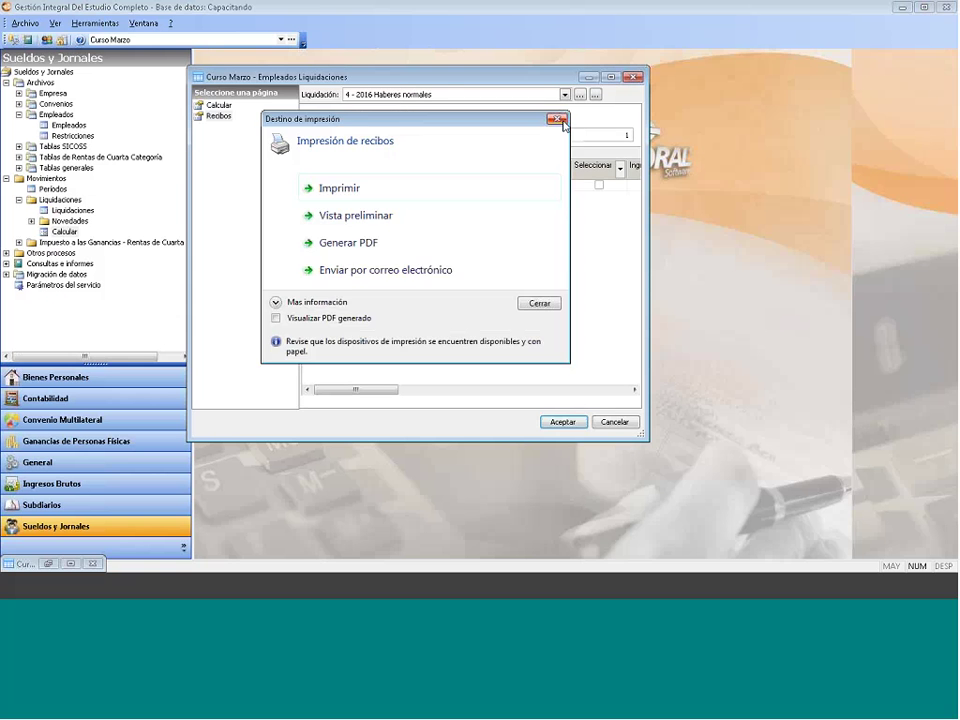
click(558, 120)
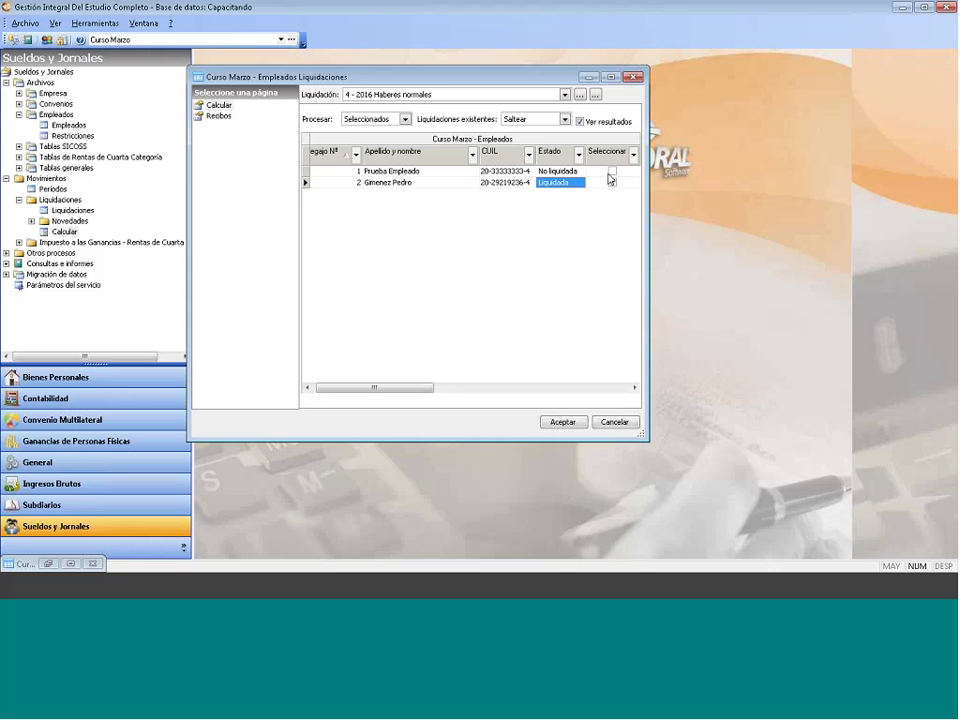
Select legajo 2, set Liquidaciones existentes to Reliquidar, and start the re-liquidation
click(611, 181)
click(530, 119)
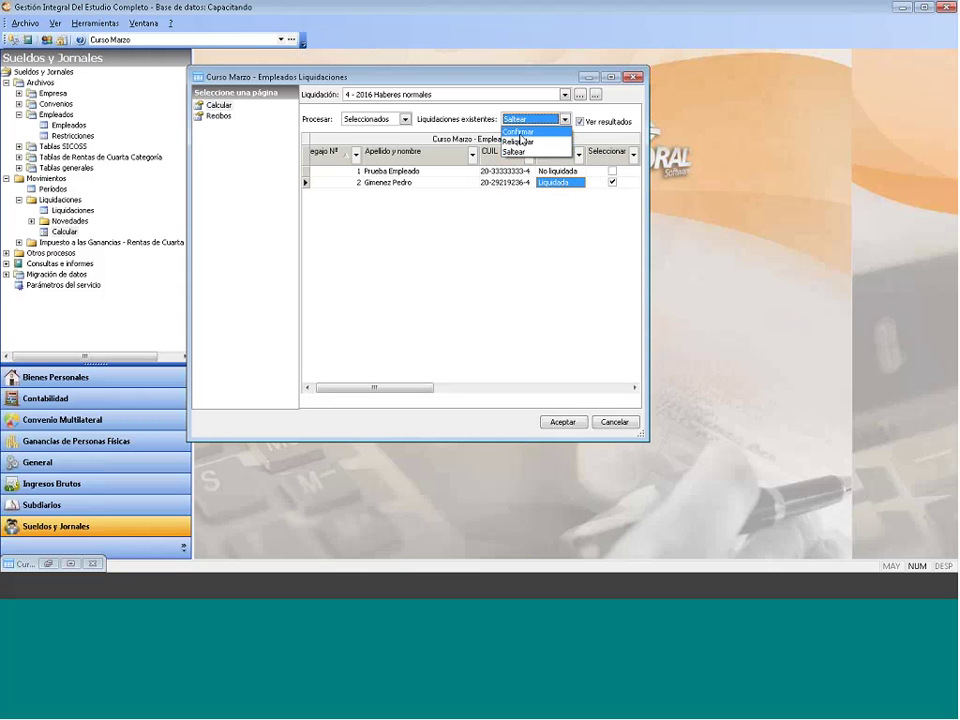
click(517, 150)
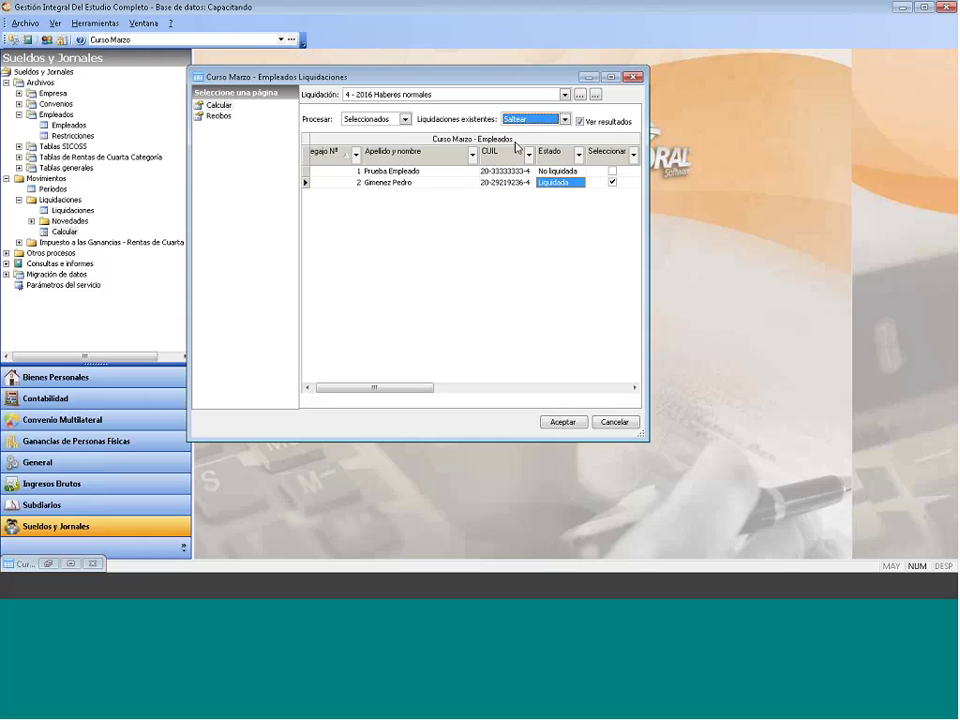
key(Up)
click(815, 171)
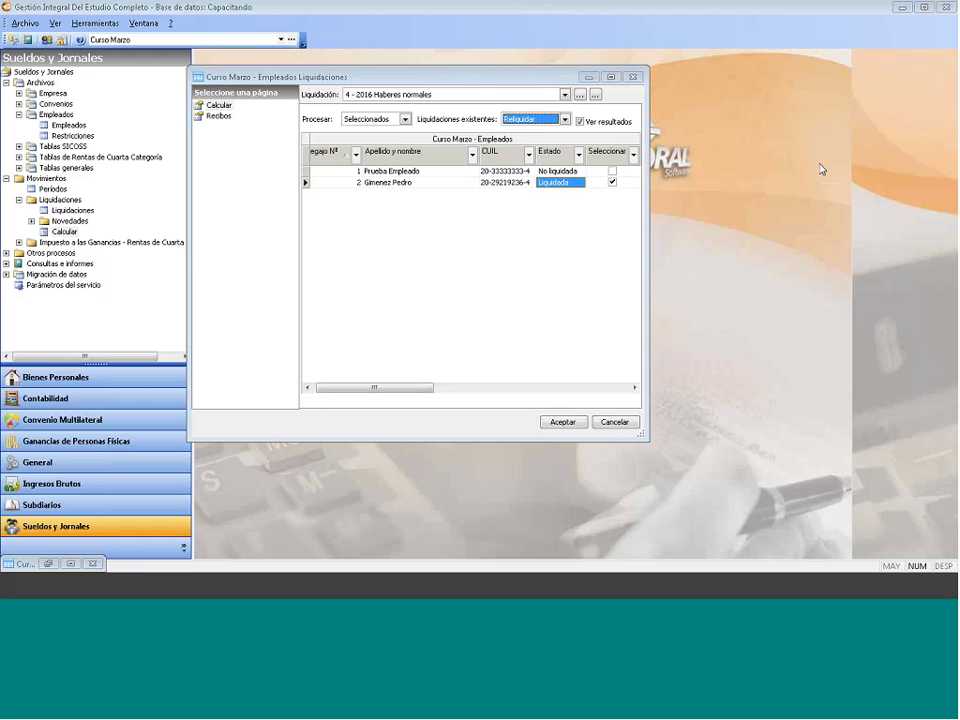
click(563, 421)
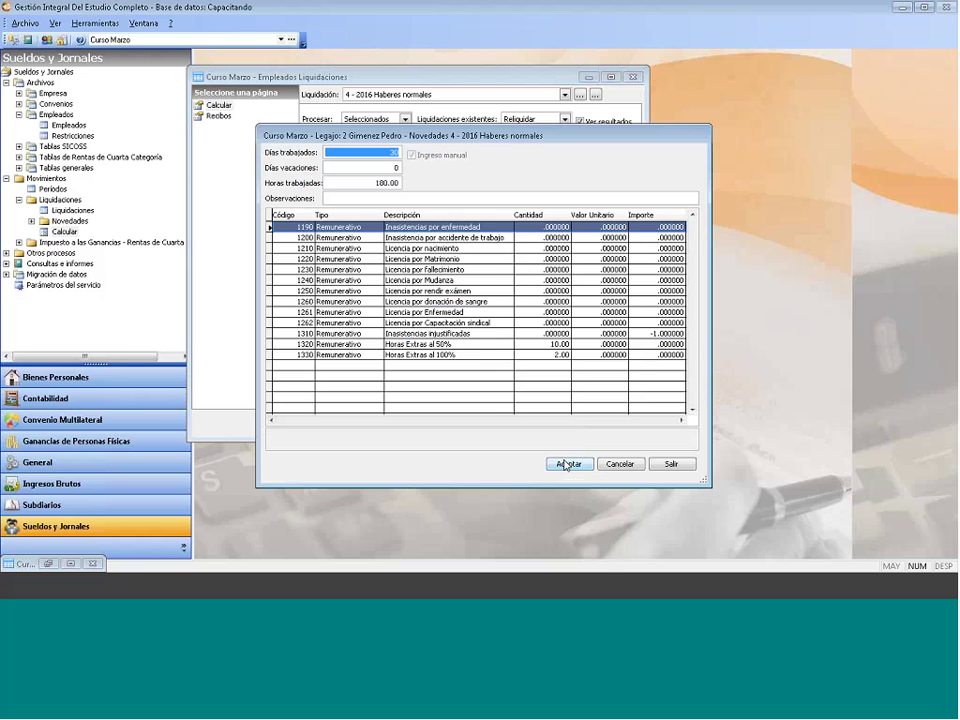
Accept the April novedades and inspect the Antigüedad and Obra Social lines, Total Neto 8654.85
click(567, 464)
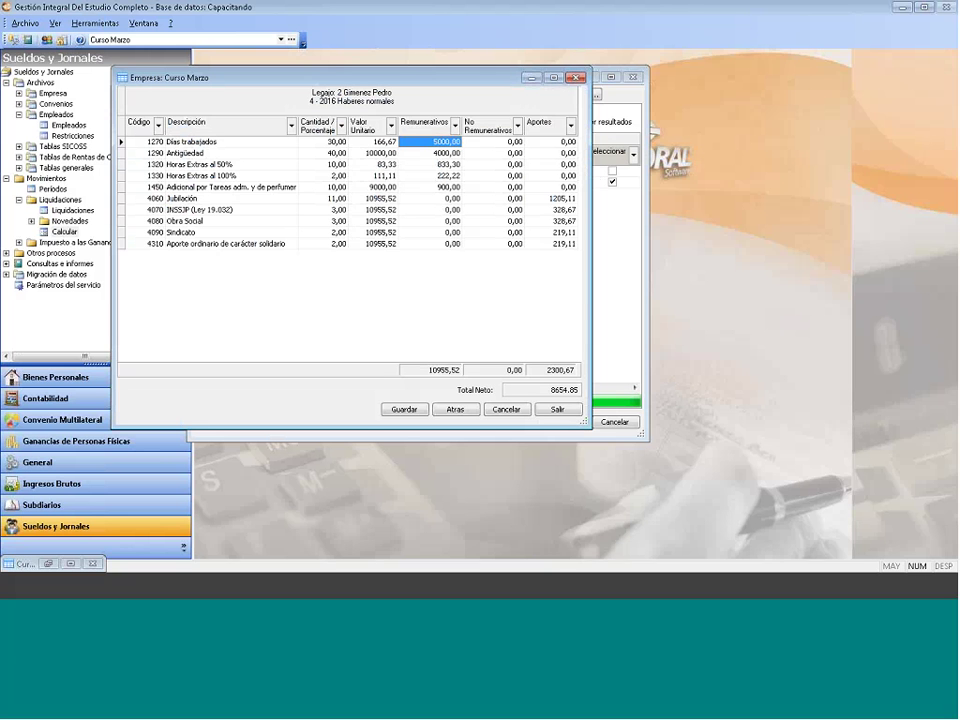
click(373, 153)
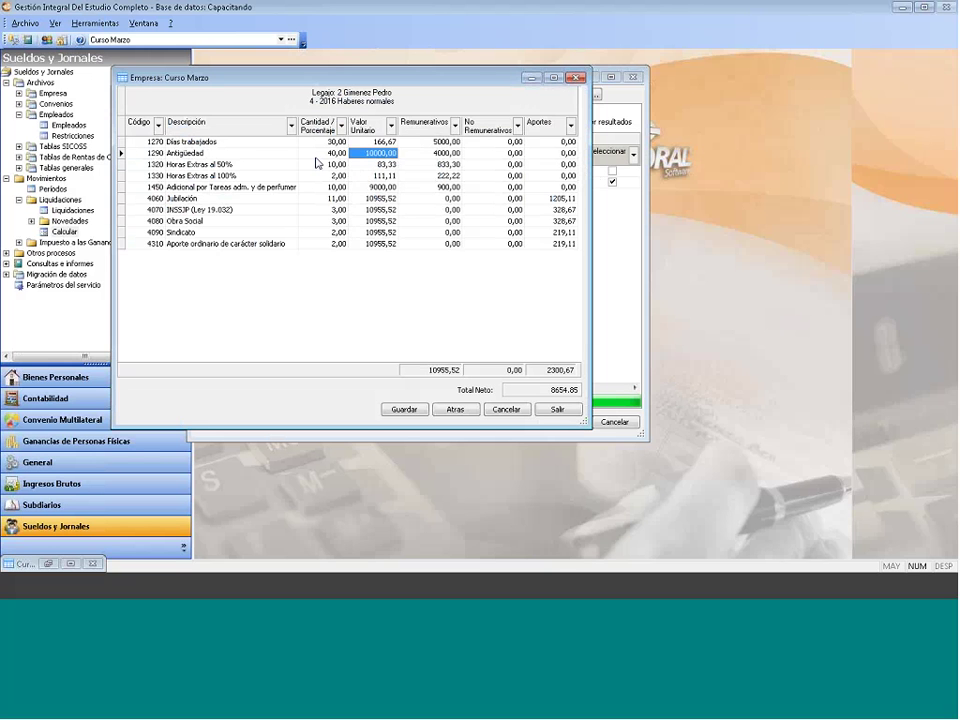
key(shift+Tab)
key(shift+Tab)
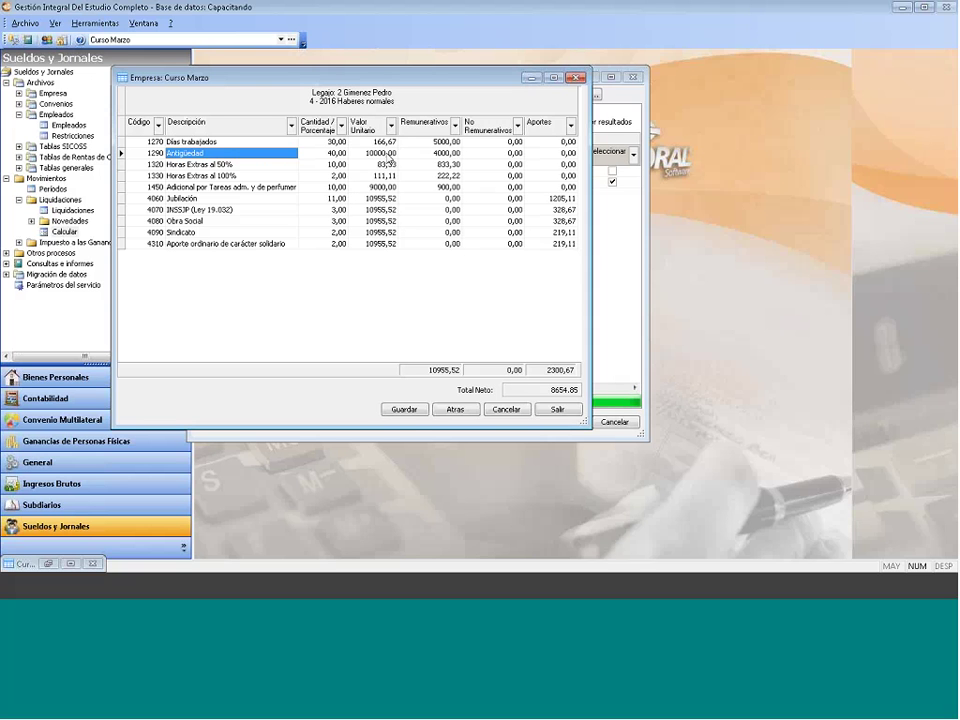
key(Tab)
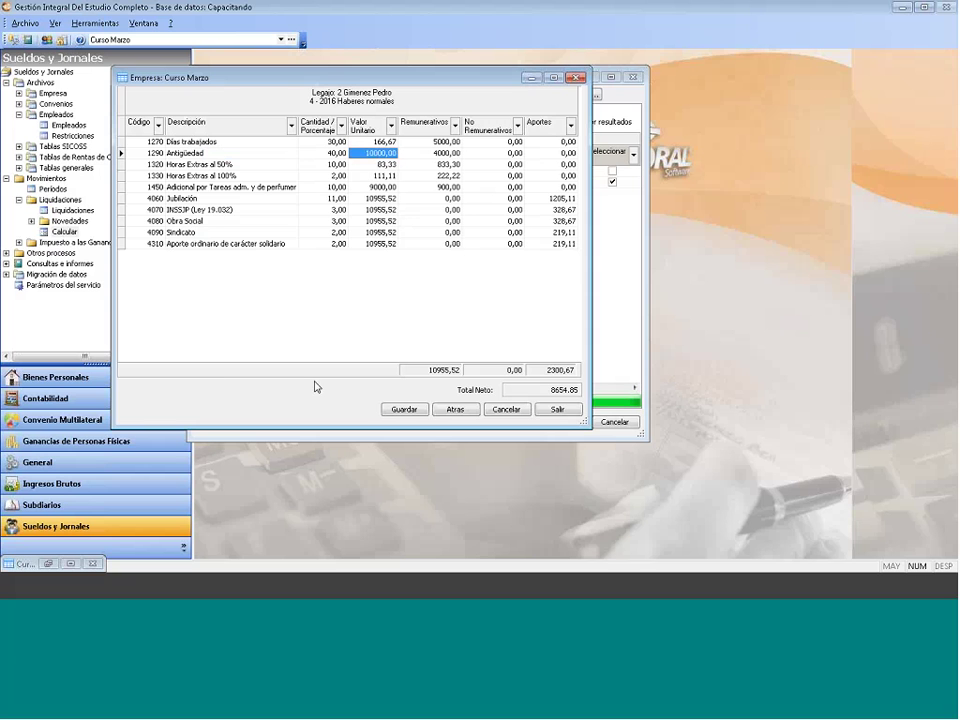
click(230, 221)
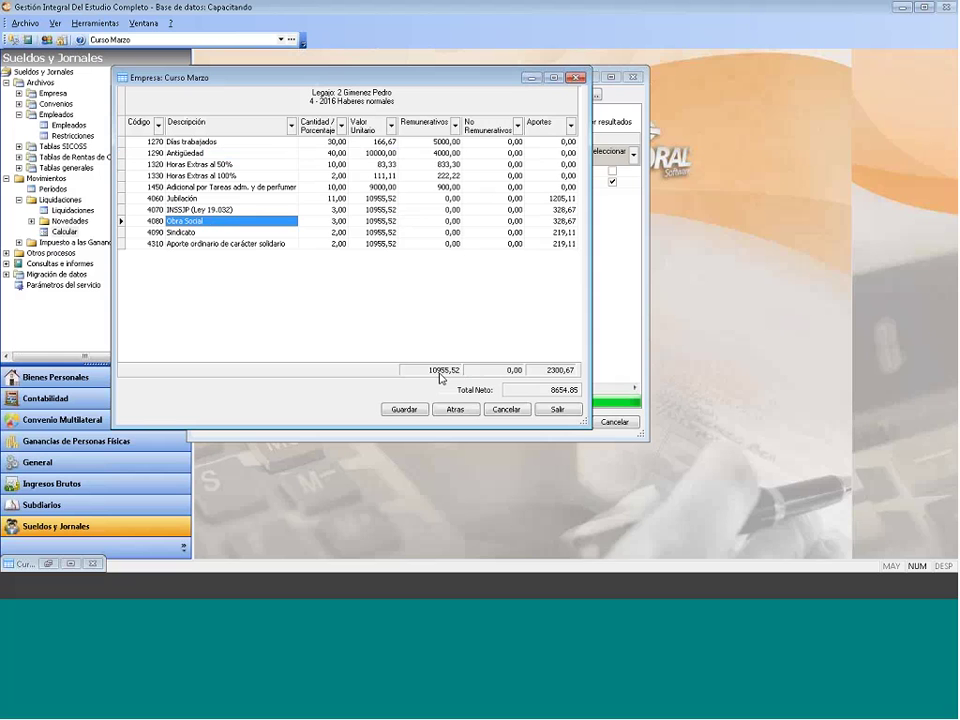
click(375, 221)
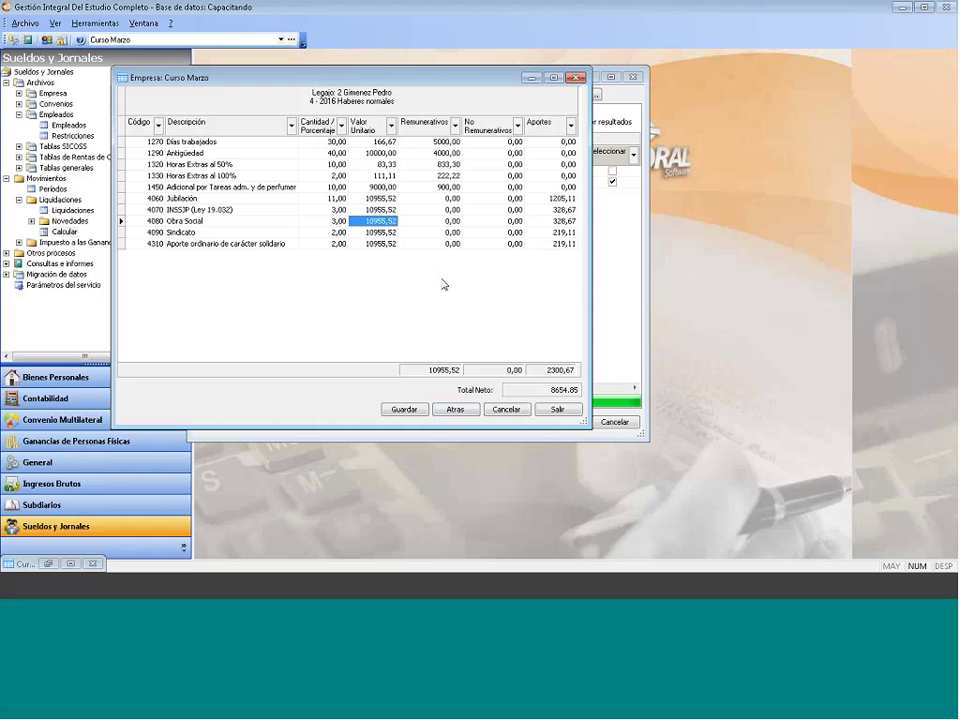
Cancel the payroll detail, minimize Empleados Liquidaciones, and expand Archivos > Convenios in the tree
click(504, 411)
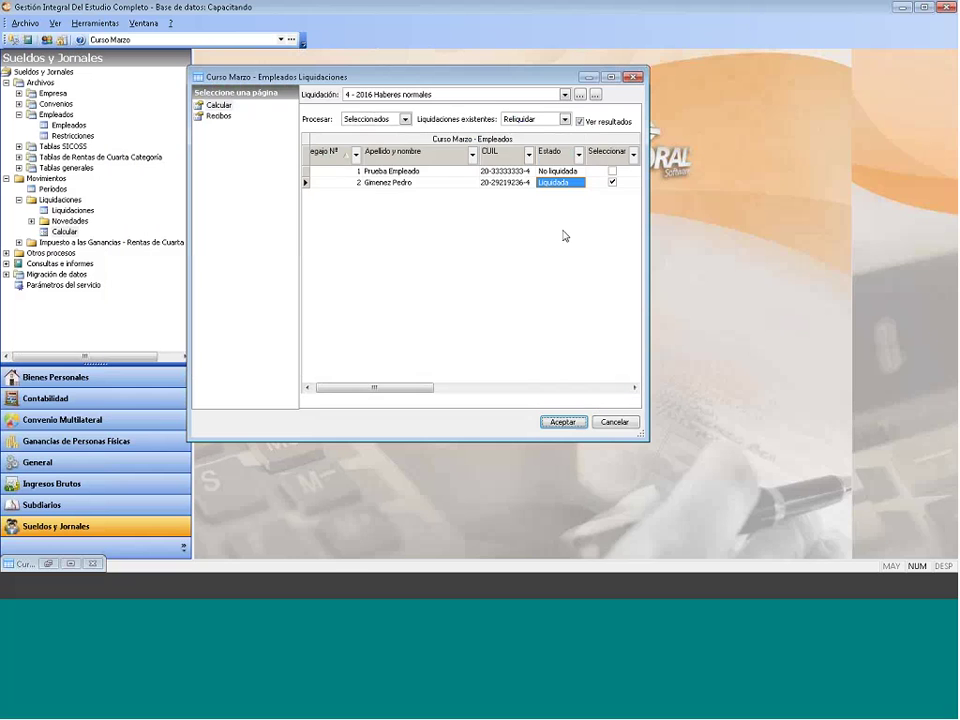
click(589, 77)
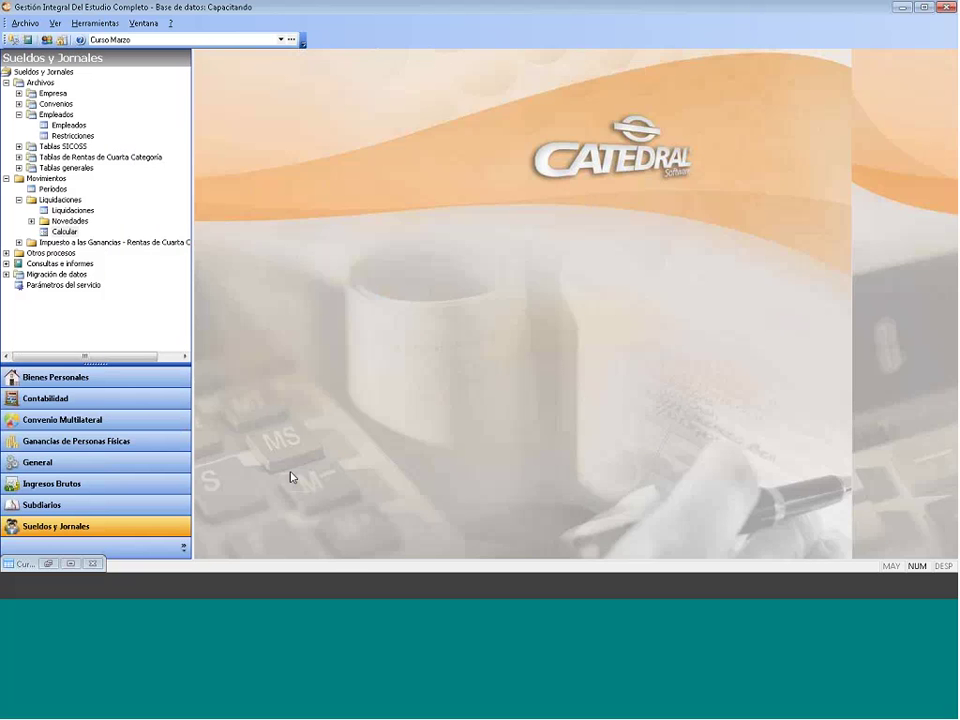
click(38, 82)
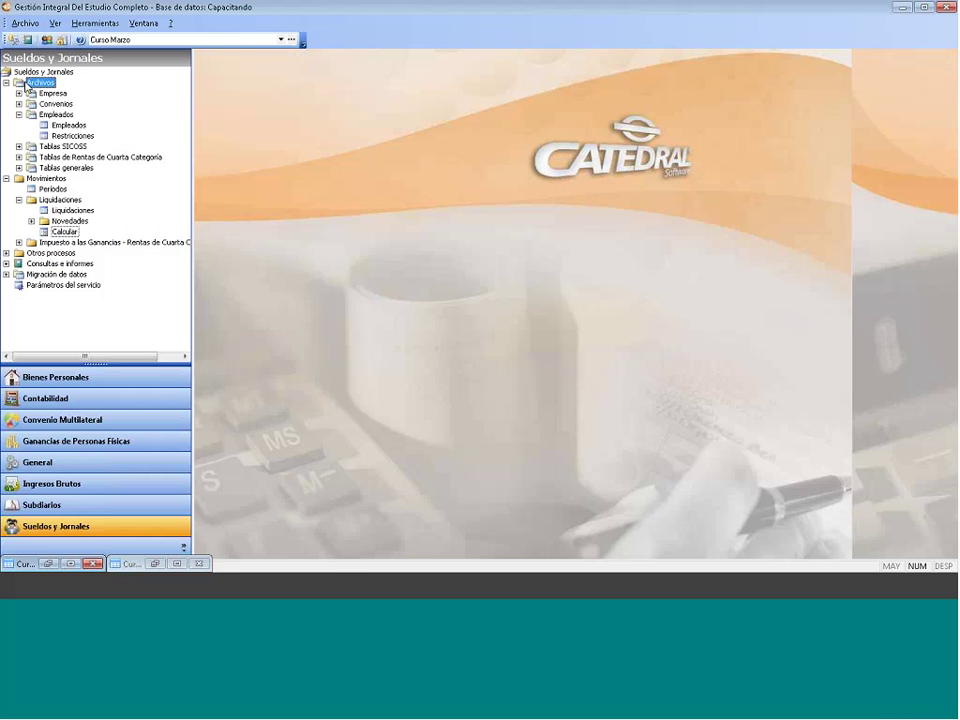
click(19, 104)
click(62, 125)
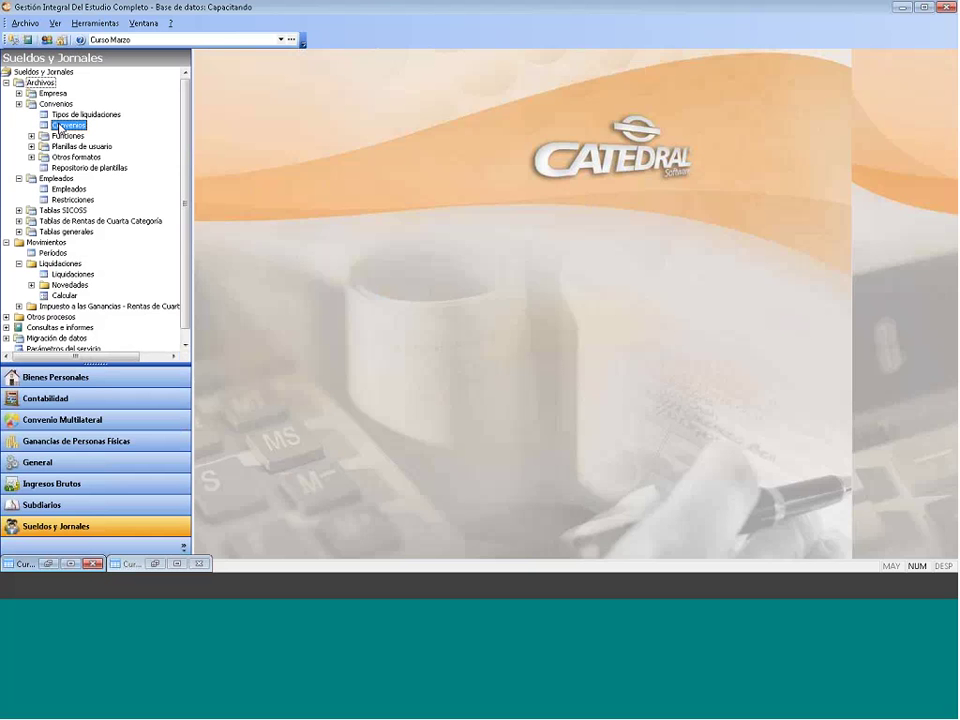
Open Convenios and select concept 4080 Obra Social of Modelo Farmacia 414/05
double_click(60, 124)
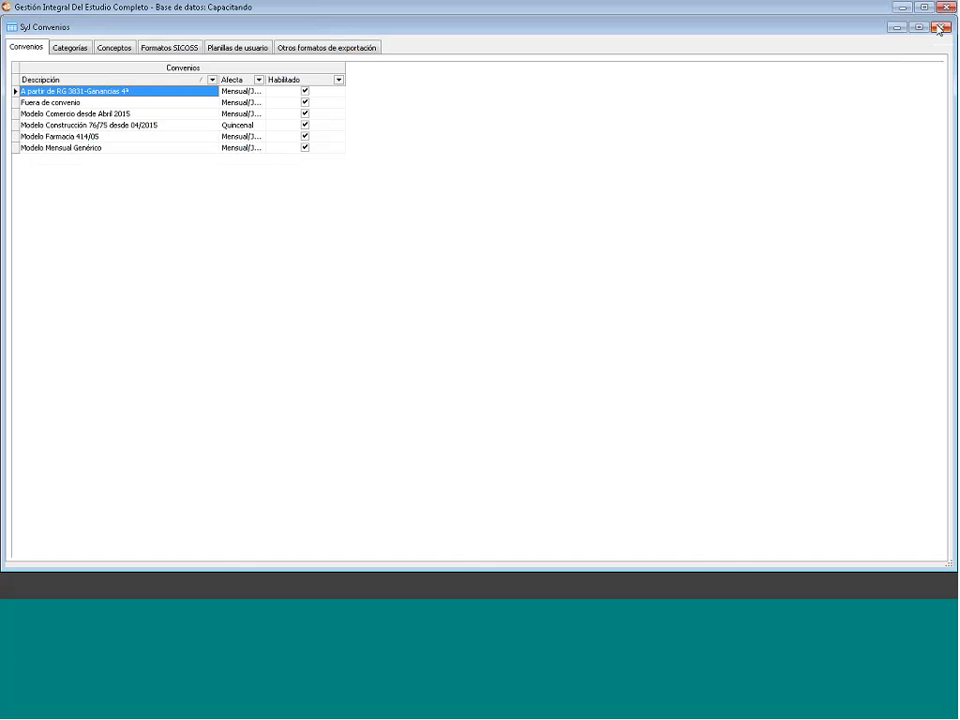
click(75, 139)
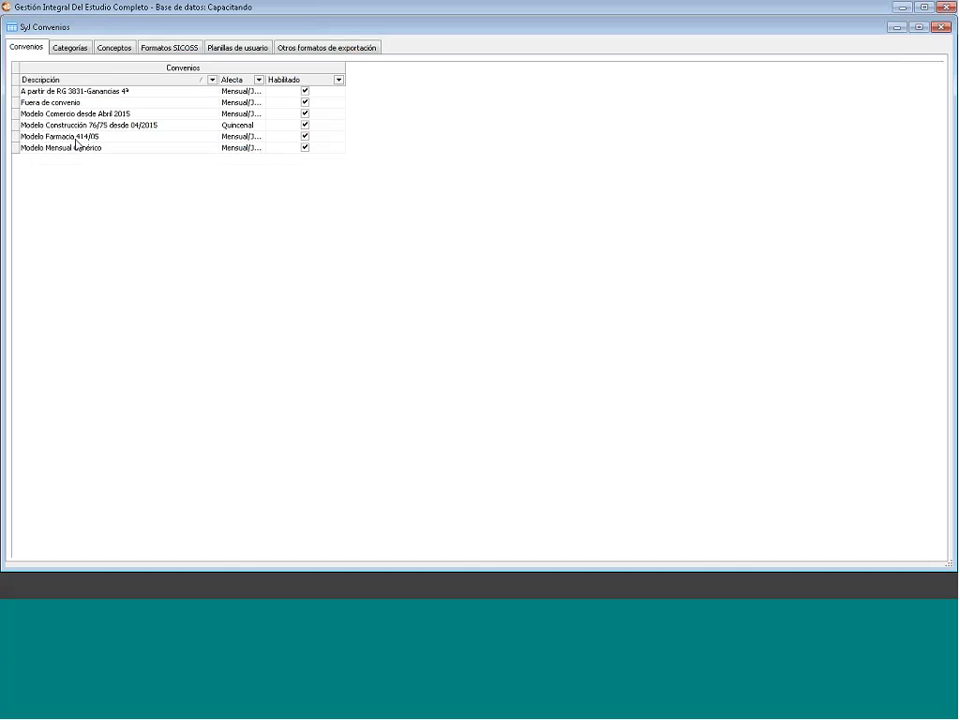
click(117, 49)
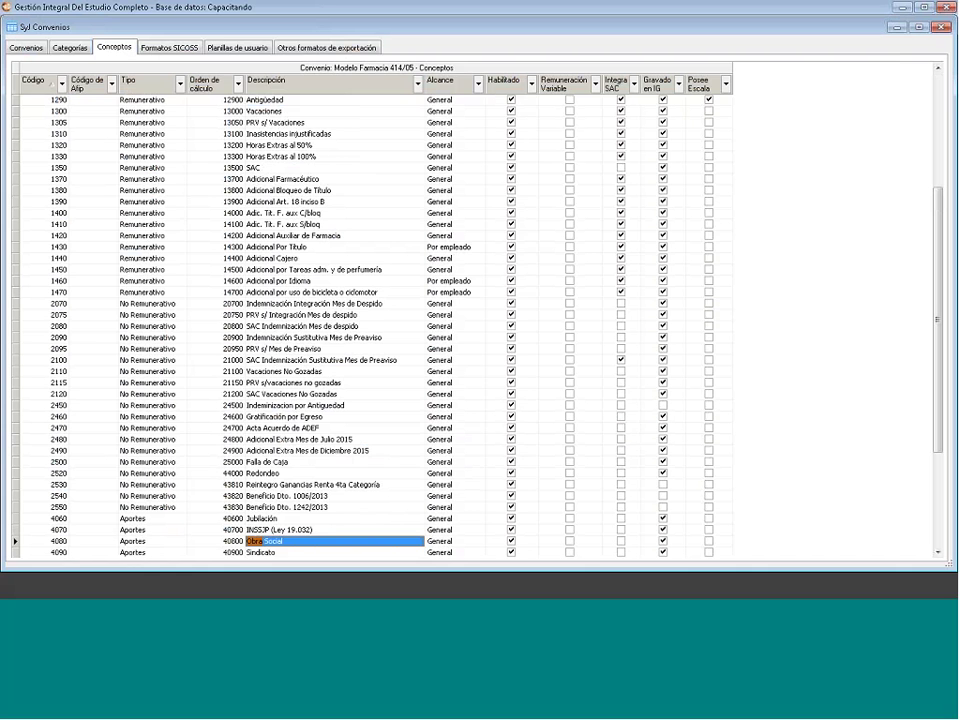
click(222, 543)
click(254, 544)
Set Obra Social's unit-value function to Base Imponible OS and accept the concept
right_click(254, 544)
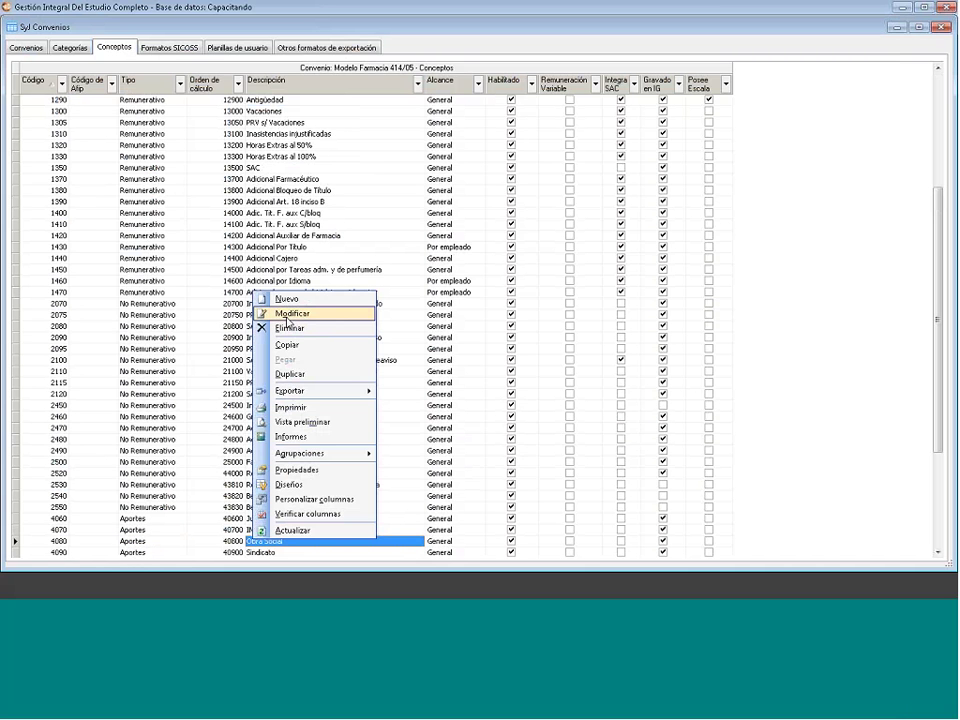
click(291, 313)
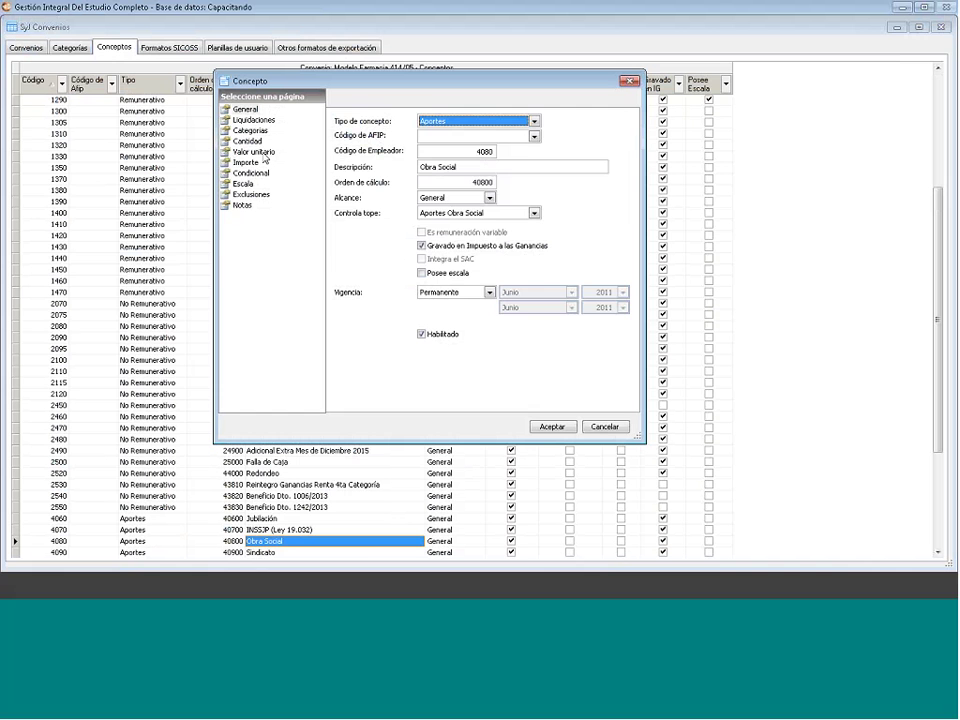
click(264, 153)
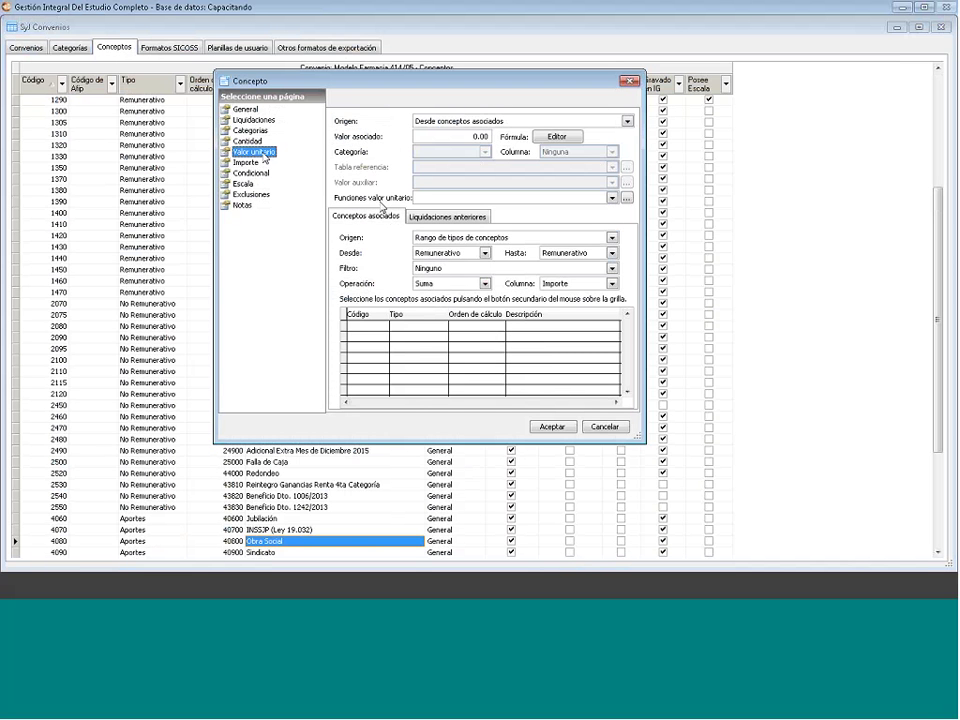
click(612, 198)
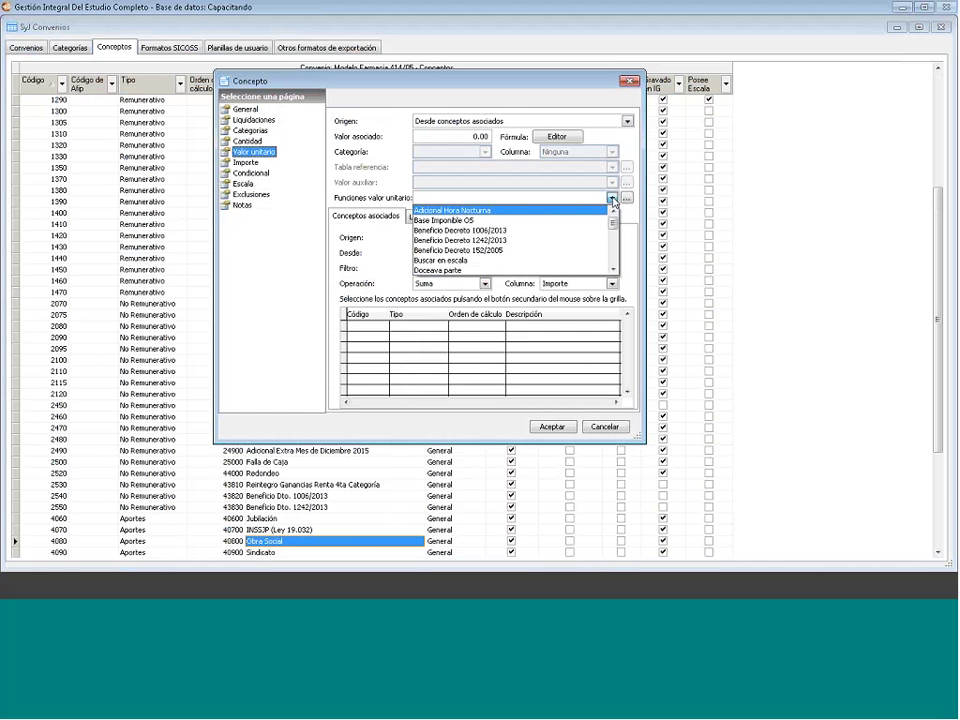
click(470, 221)
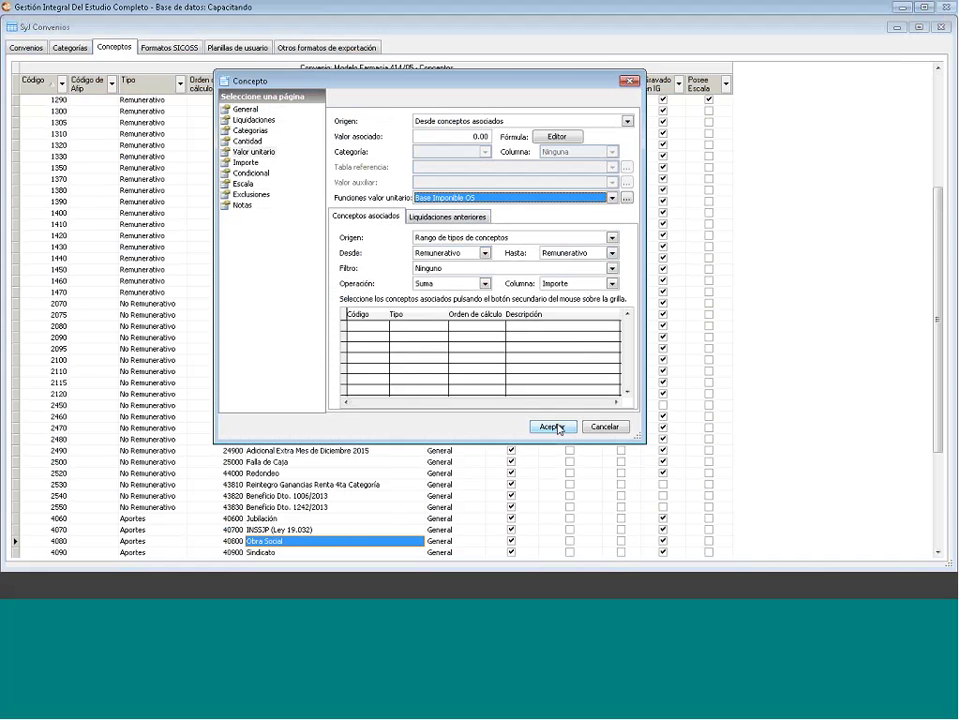
click(552, 427)
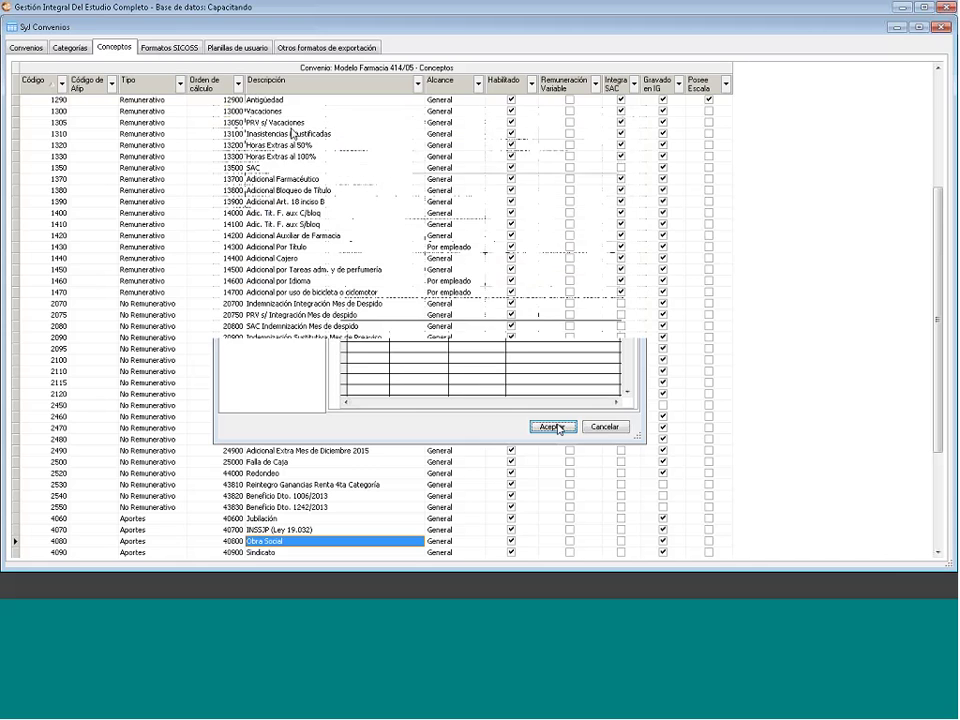
Review FARMACEUTICO DIRECTOR TECNICO's daily hours, close Convenios, and restore the Empleados window
click(79, 49)
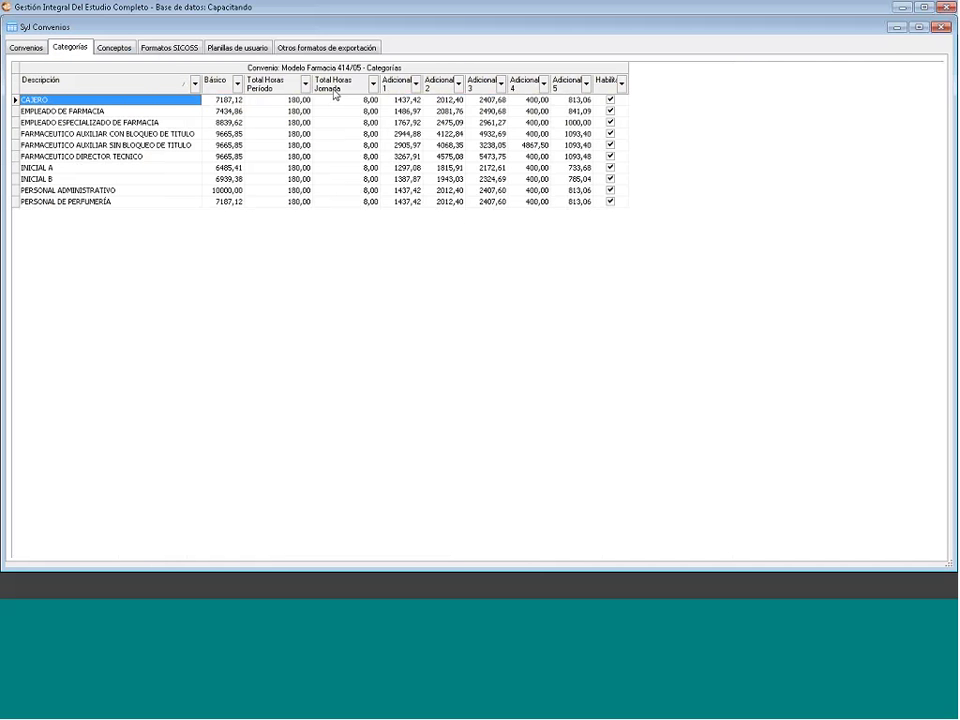
click(368, 157)
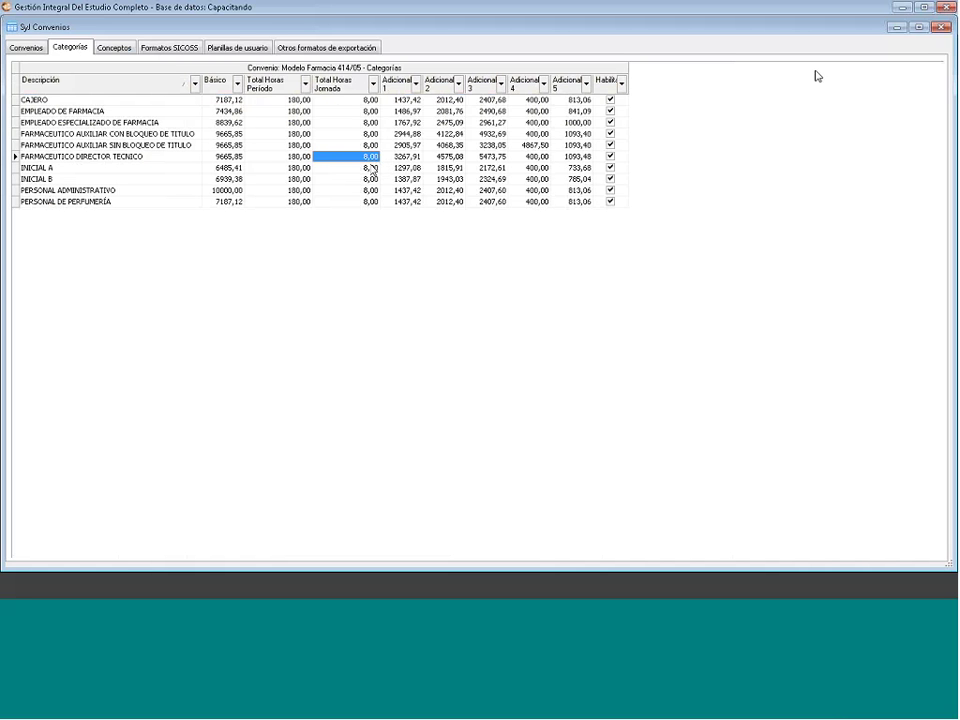
click(943, 28)
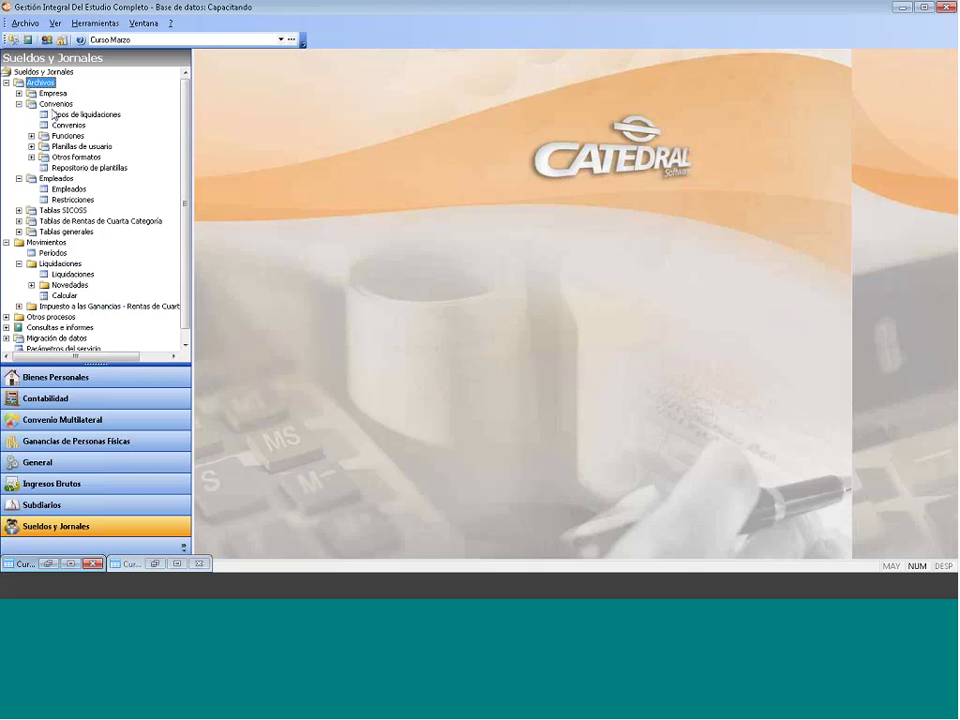
click(18, 104)
click(68, 125)
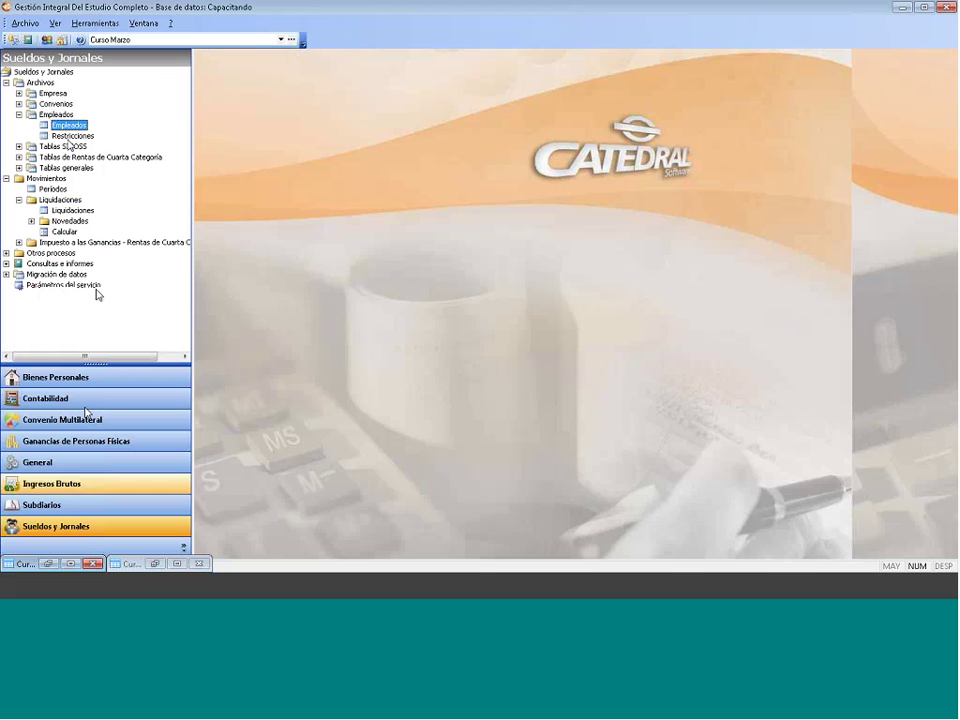
click(72, 564)
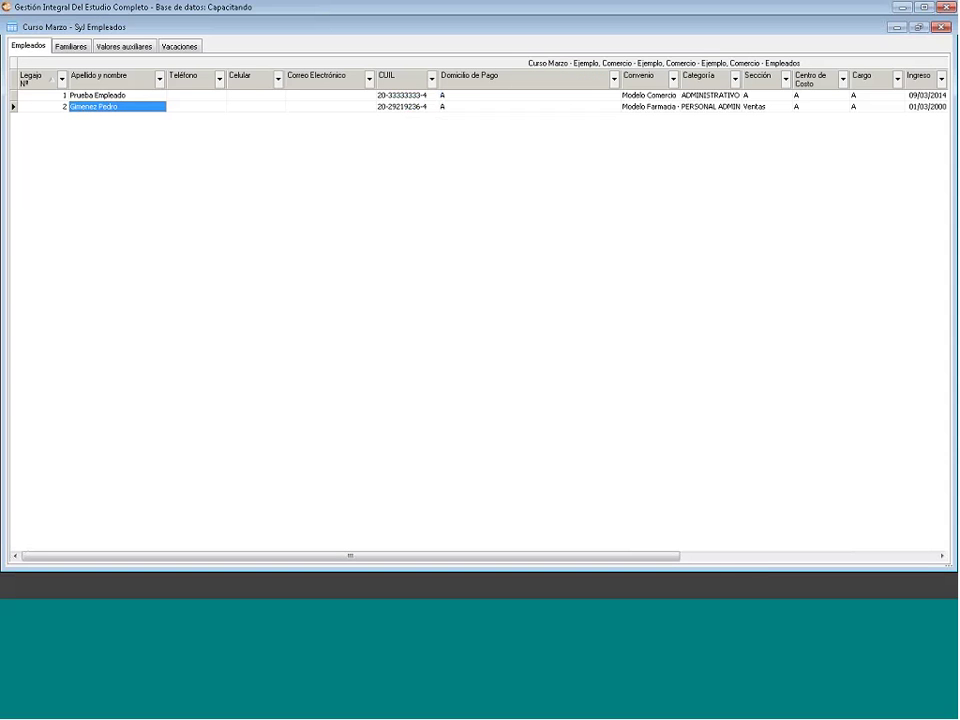
Reopen the Empleados list, restore the liquidation window, and open legajo 2's record
click(897, 27)
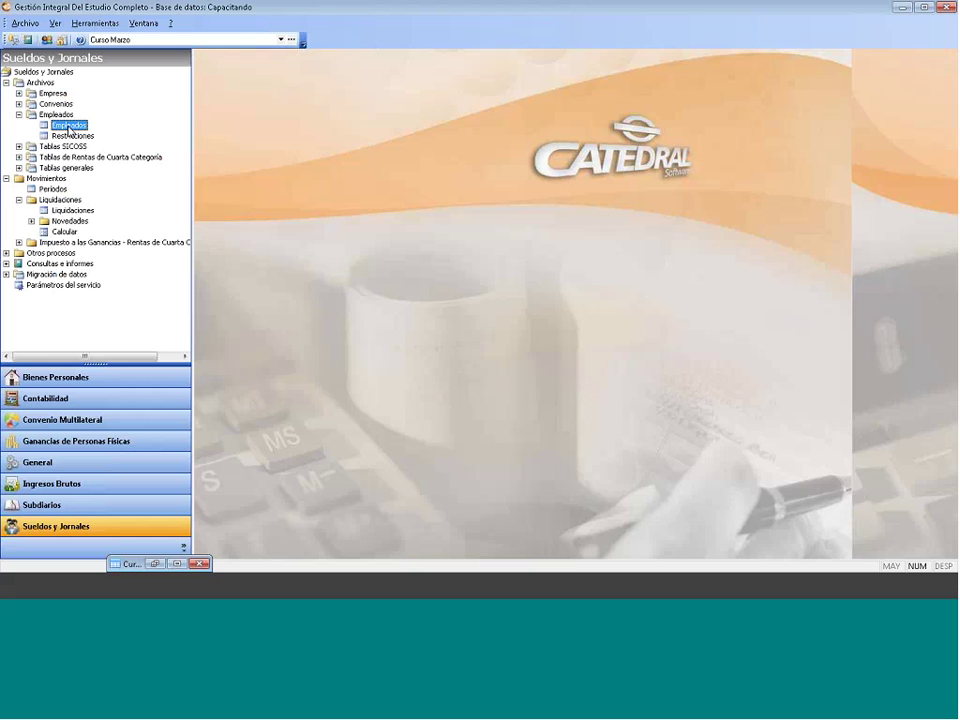
double_click(68, 126)
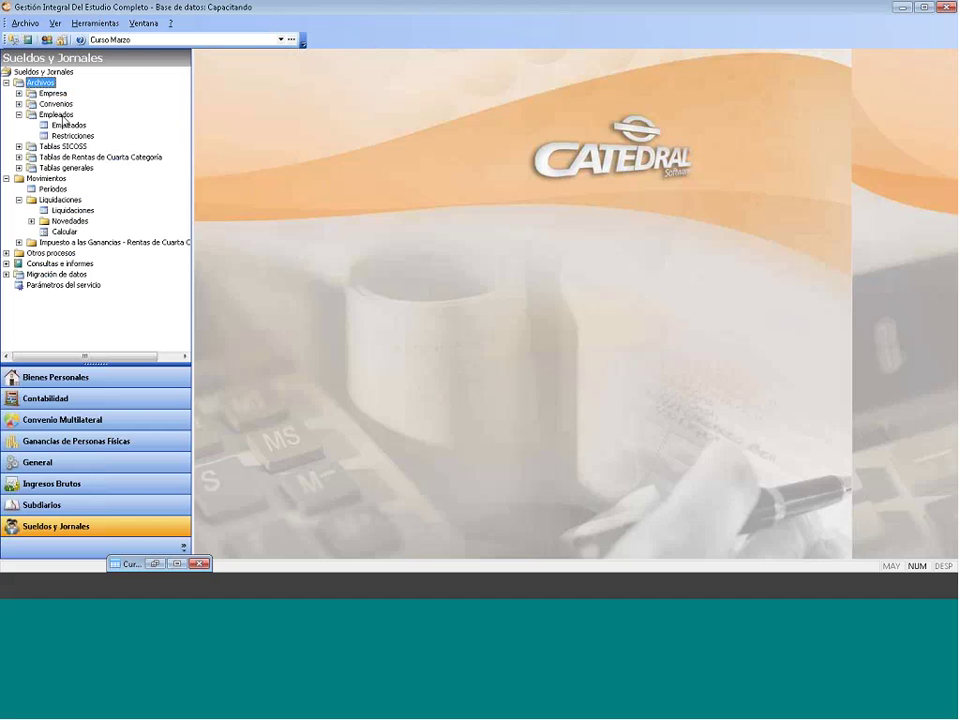
click(66, 125)
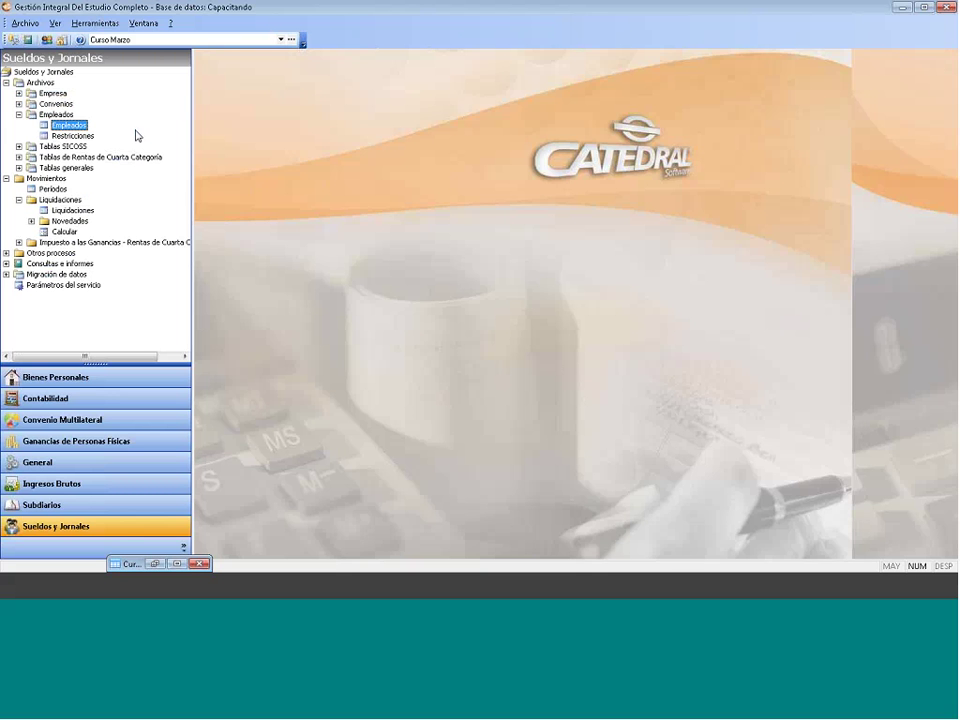
click(178, 564)
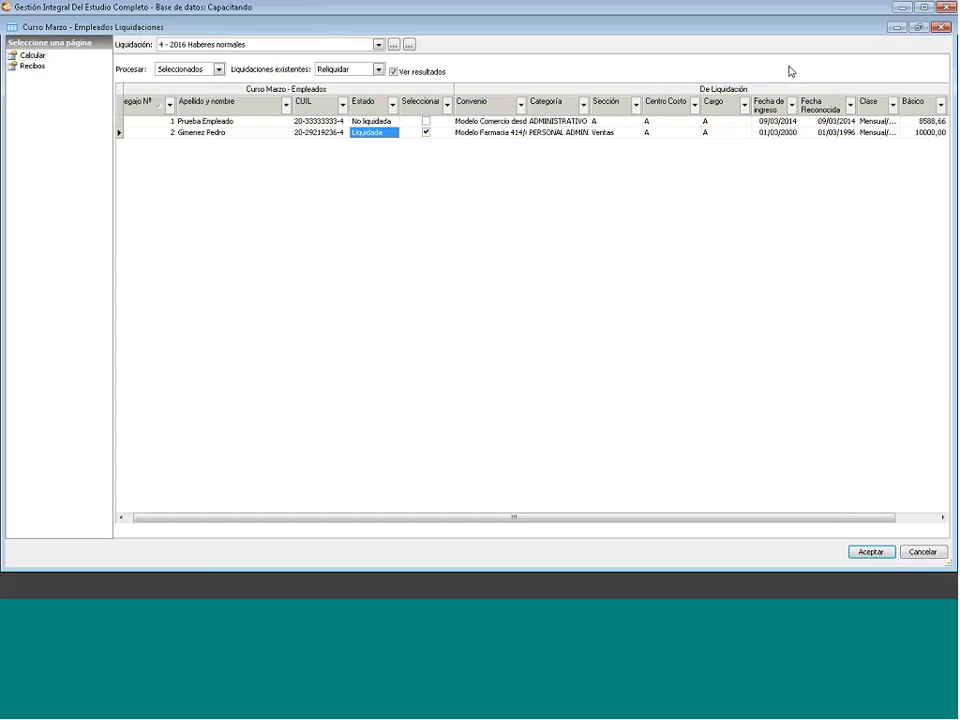
click(917, 27)
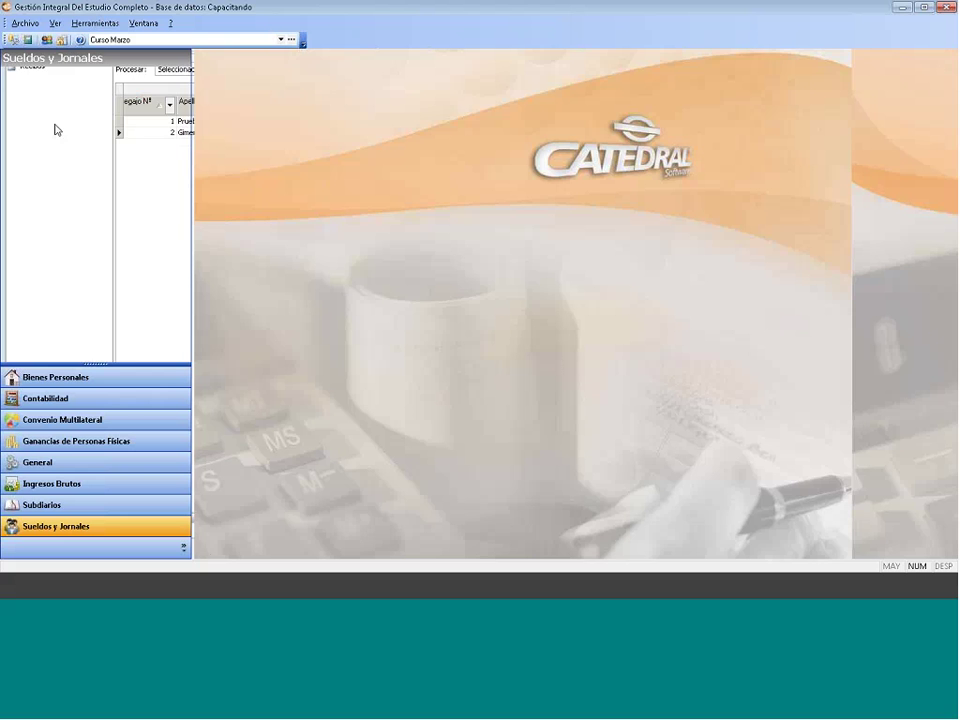
click(70, 127)
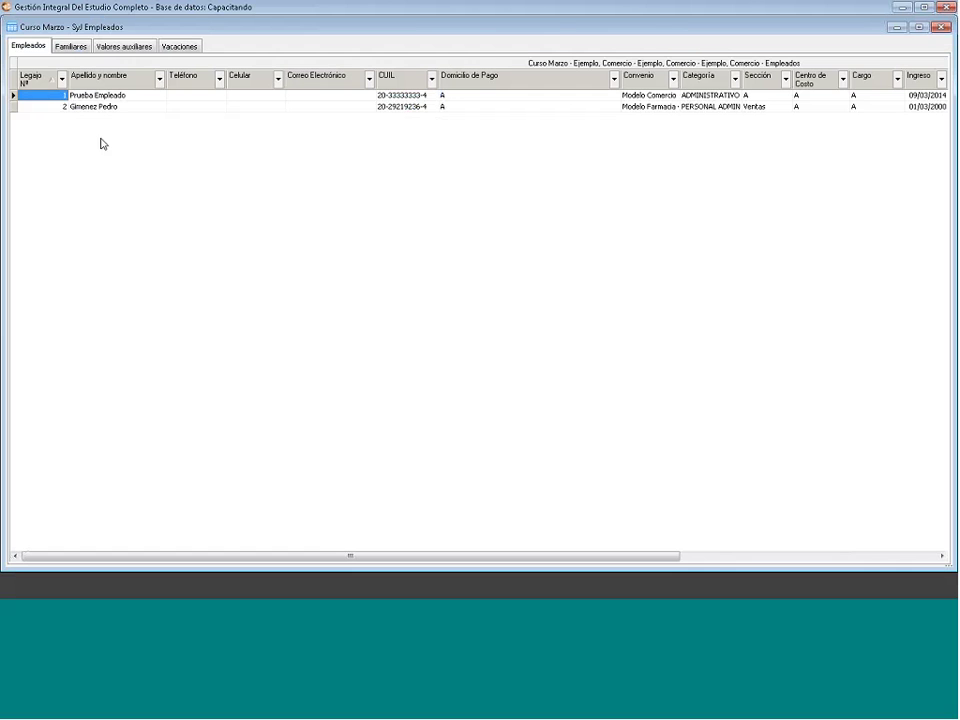
click(108, 108)
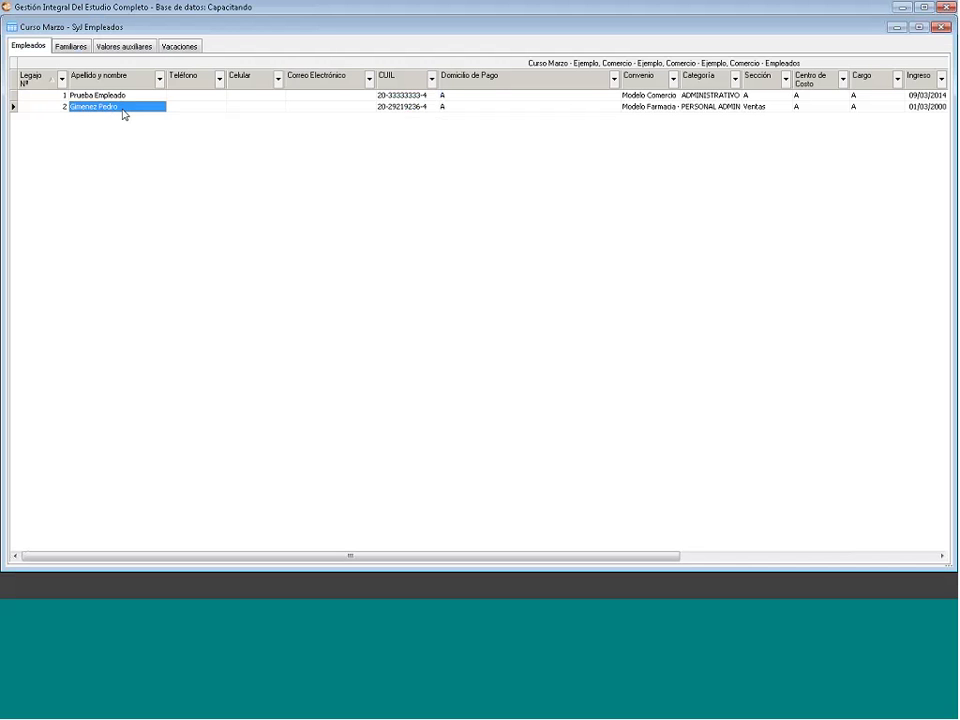
double_click(125, 115)
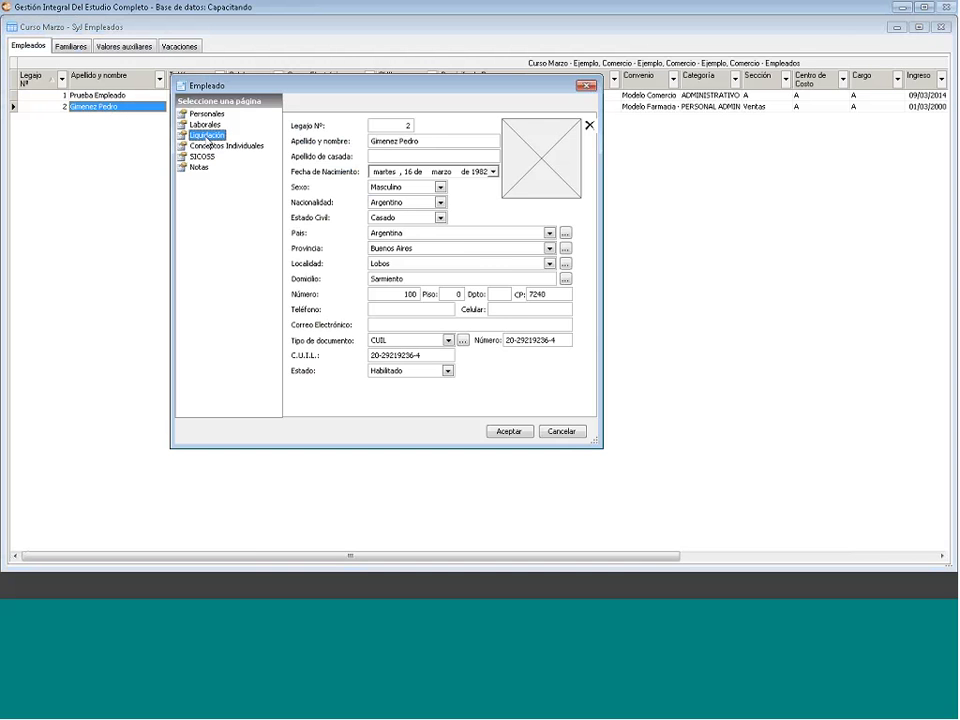
Set employee 2's Horas jornada to 4.00
click(431, 194)
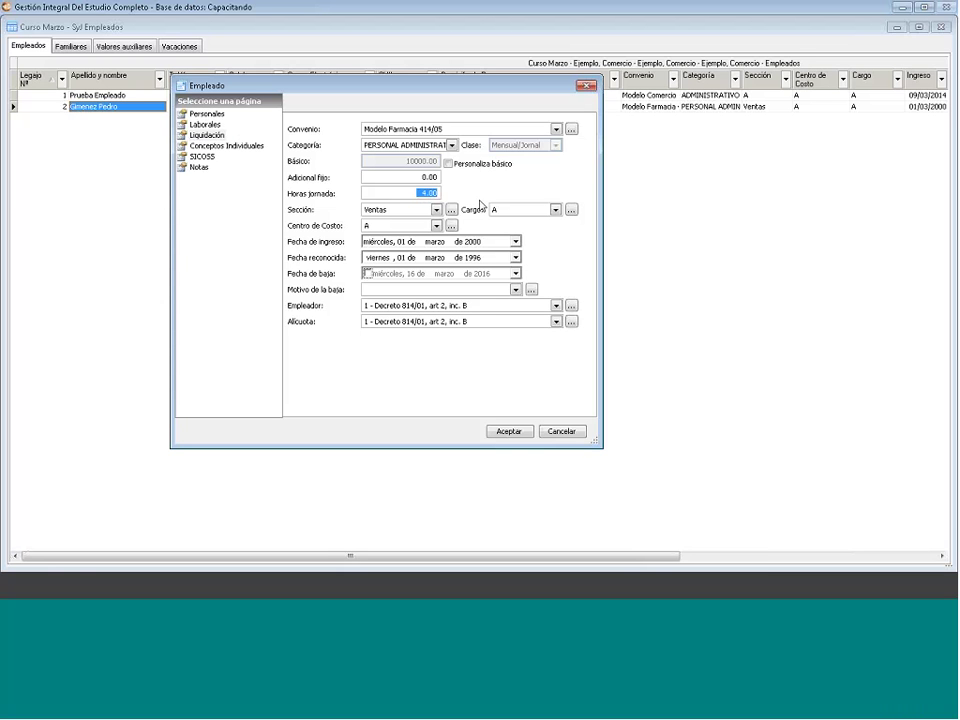
text(8)
key(BackSpace)
text(4)
key(BackSpace)
text(5)
key(BackSpace)
text(7 .)
drag(418, 193, 480, 191)
text(4)
click(507, 431)
Keep category PERSONAL ADMINISTRATIVO, accept the record, and close the Empleados window
click(423, 146)
click(423, 147)
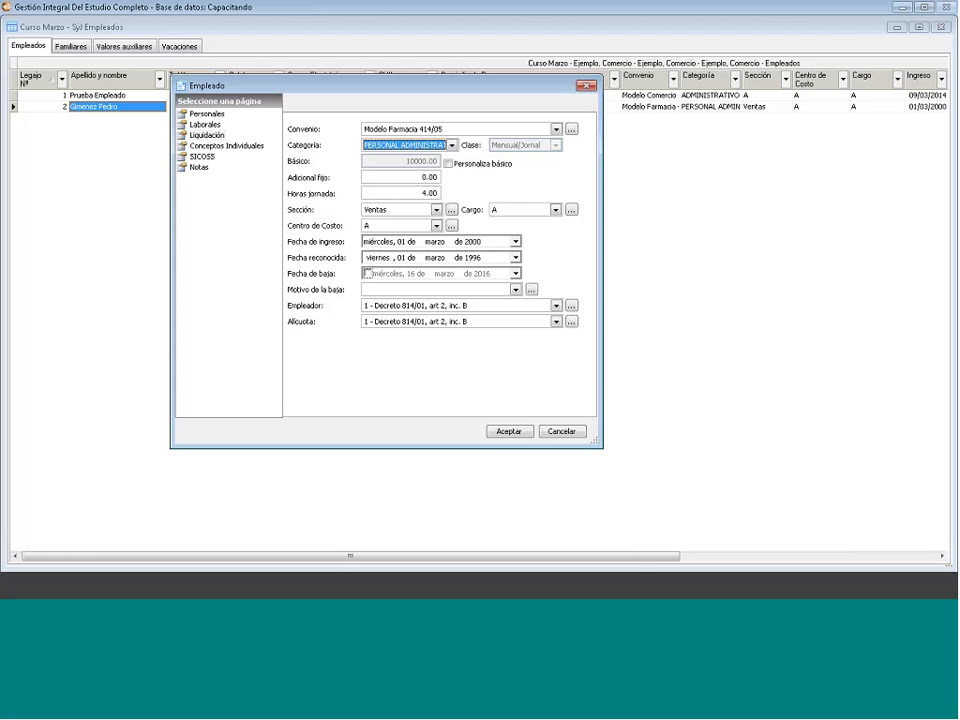
click(510, 431)
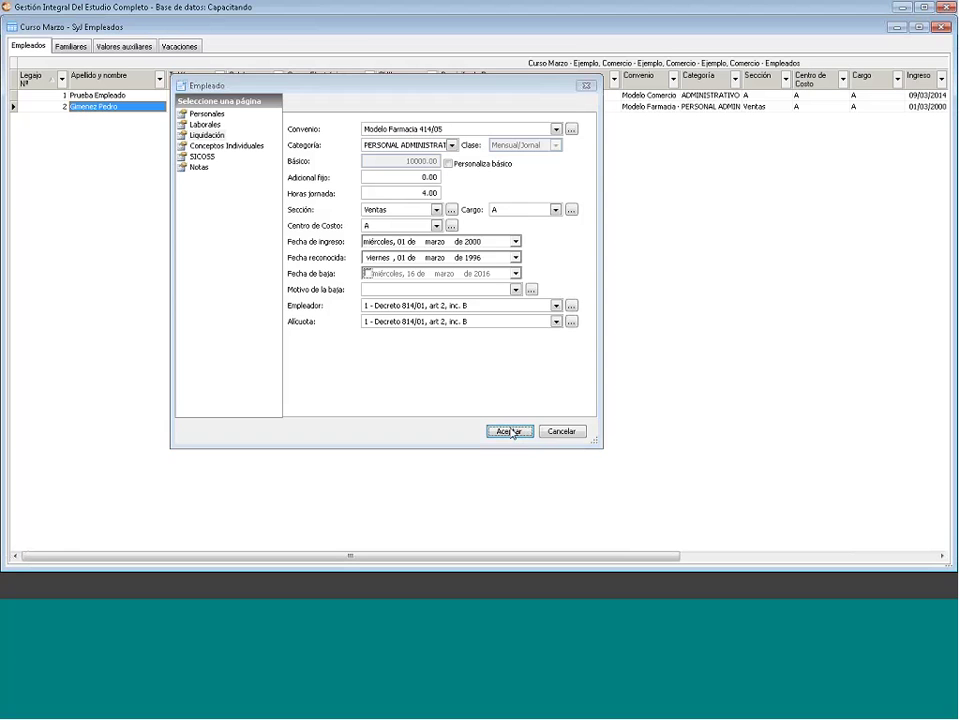
click(941, 29)
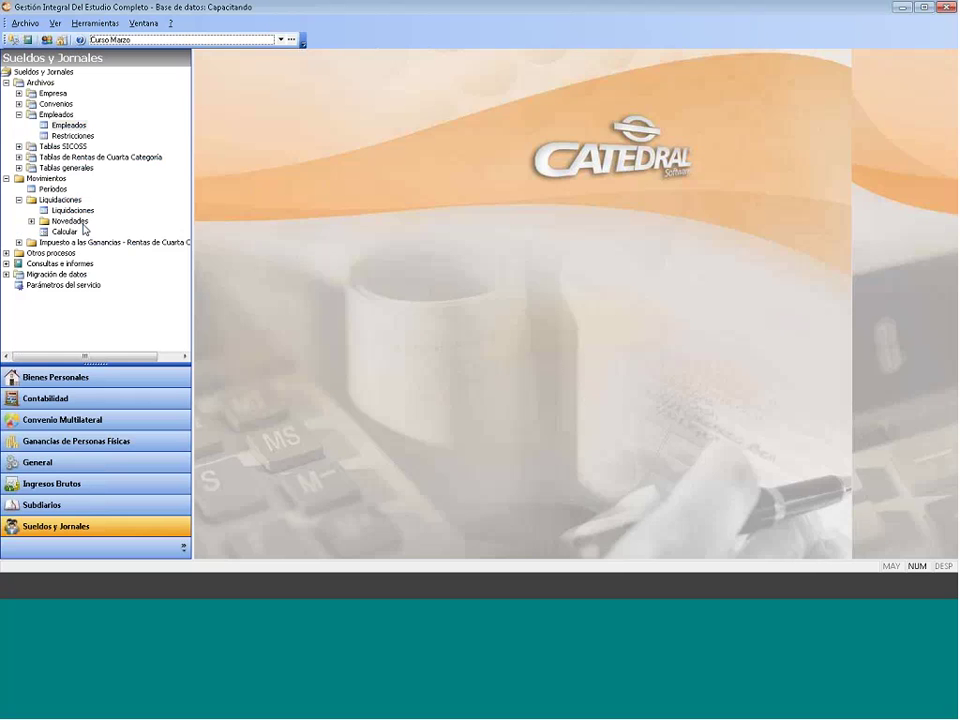
Expand Archivos > Convenios, open the agreements list, and select Modelo Farmacia 414/05
click(18, 114)
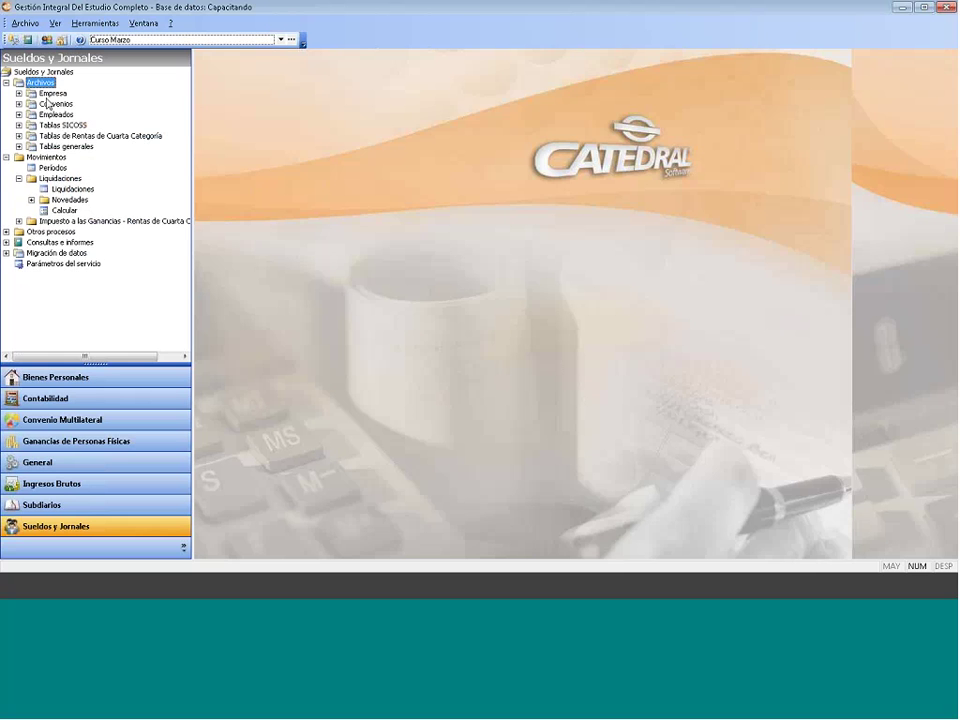
double_click(47, 103)
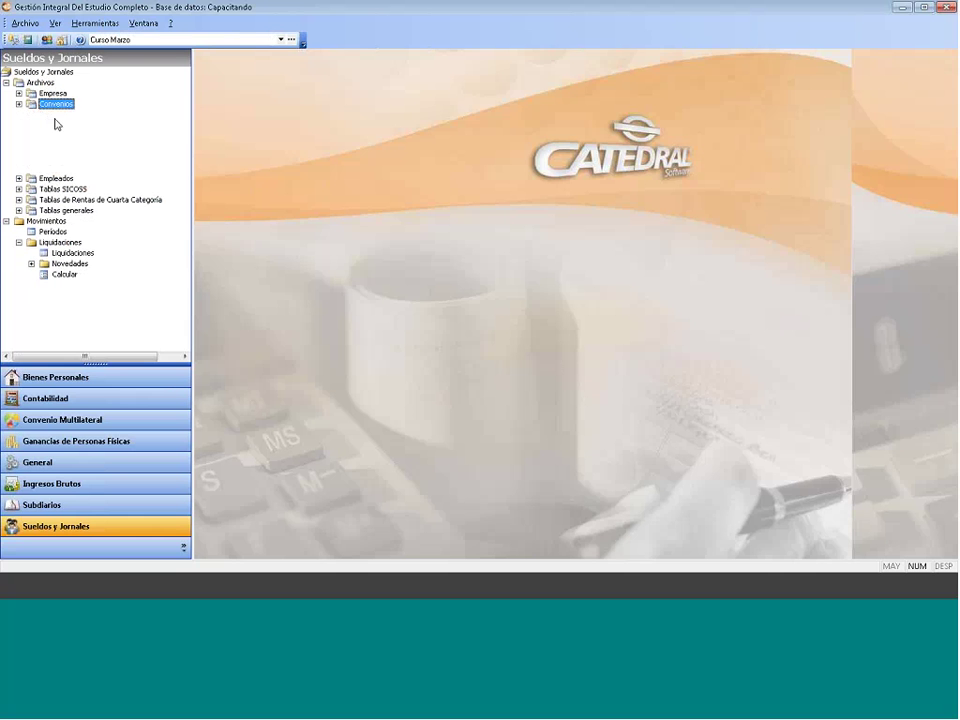
click(62, 125)
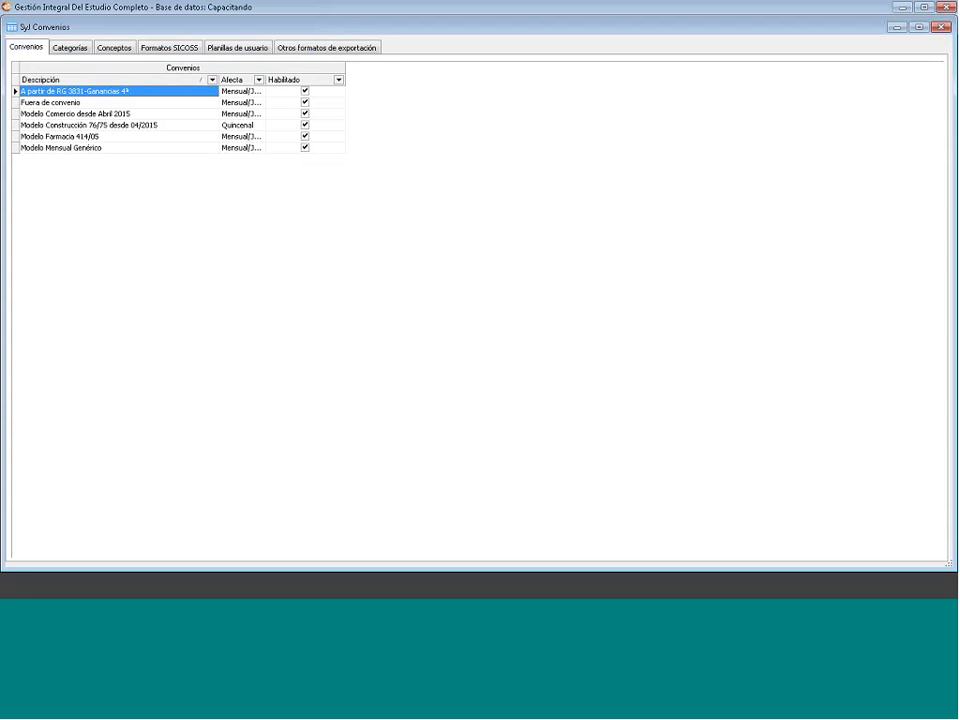
click(80, 137)
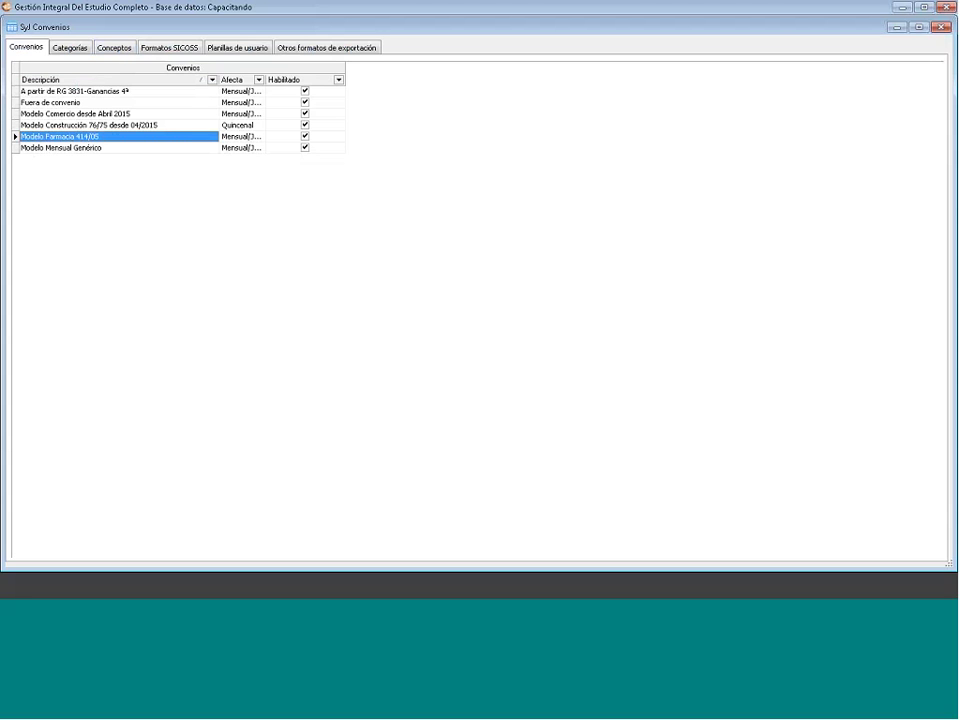
Show Modelo Farmacia 414/05's concepts and search the descriptions for 'Obr'
click(115, 48)
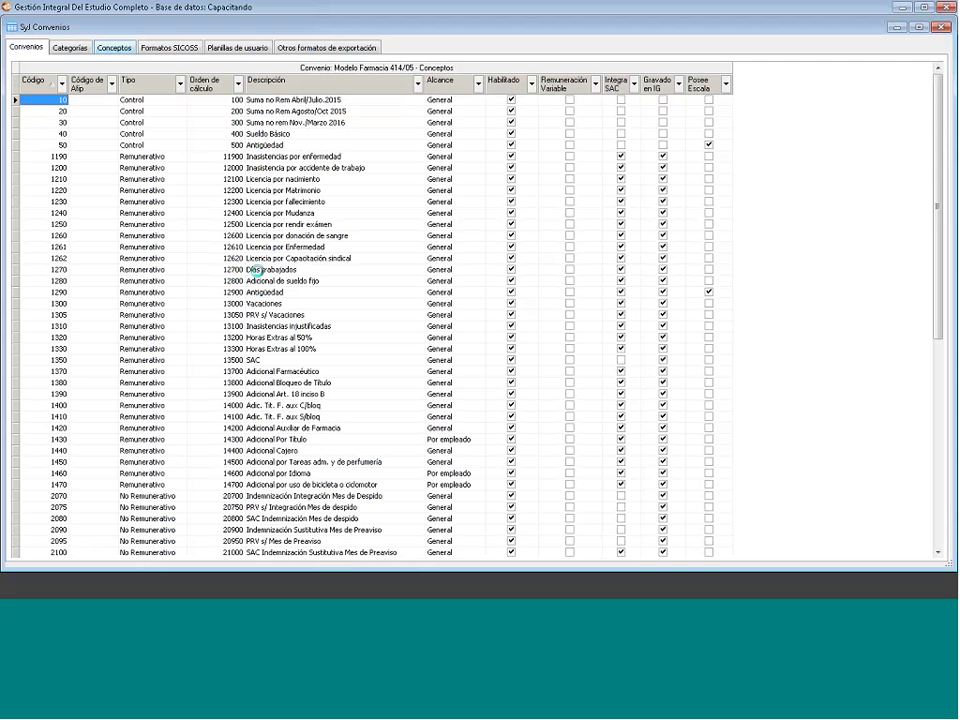
click(326, 274)
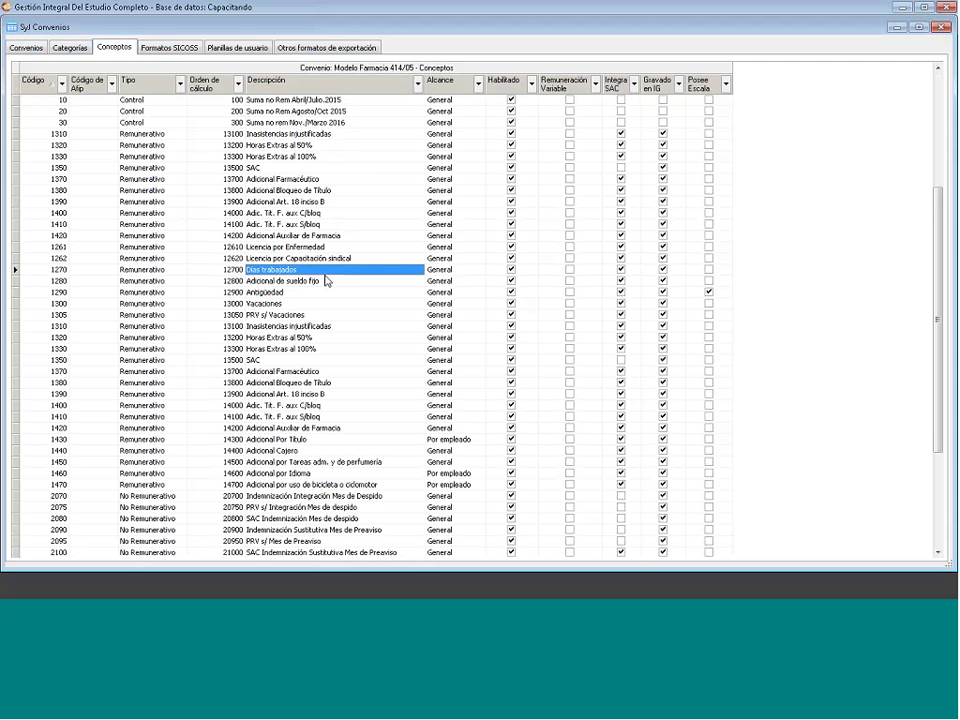
text(Obra Social)
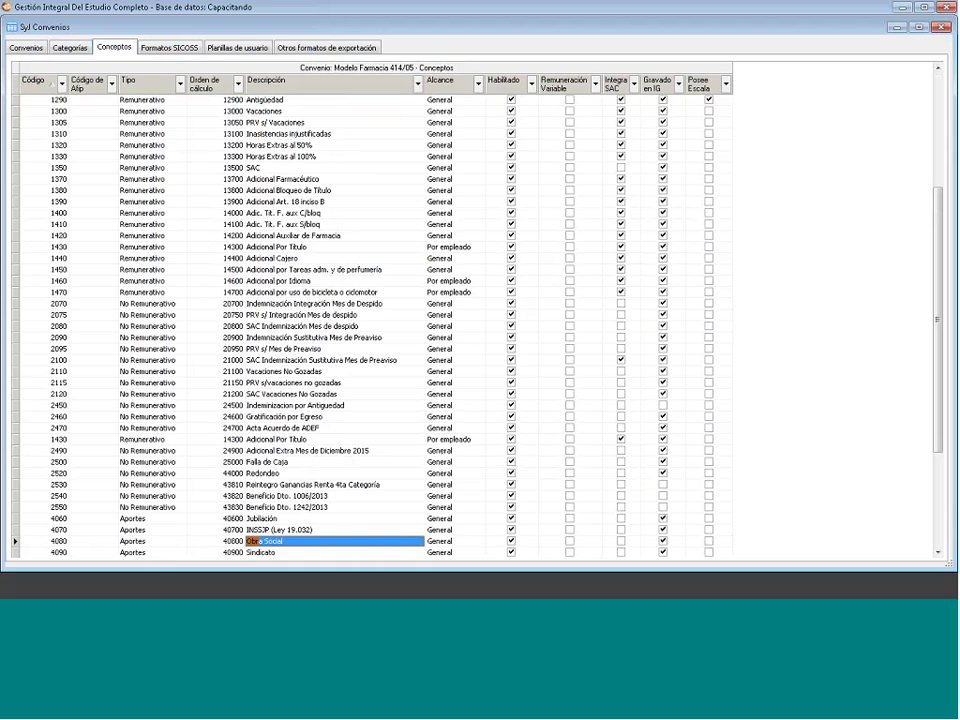
Modify Obra Social to use the Base Imponible OS unit-value function and accept
right_click(279, 541)
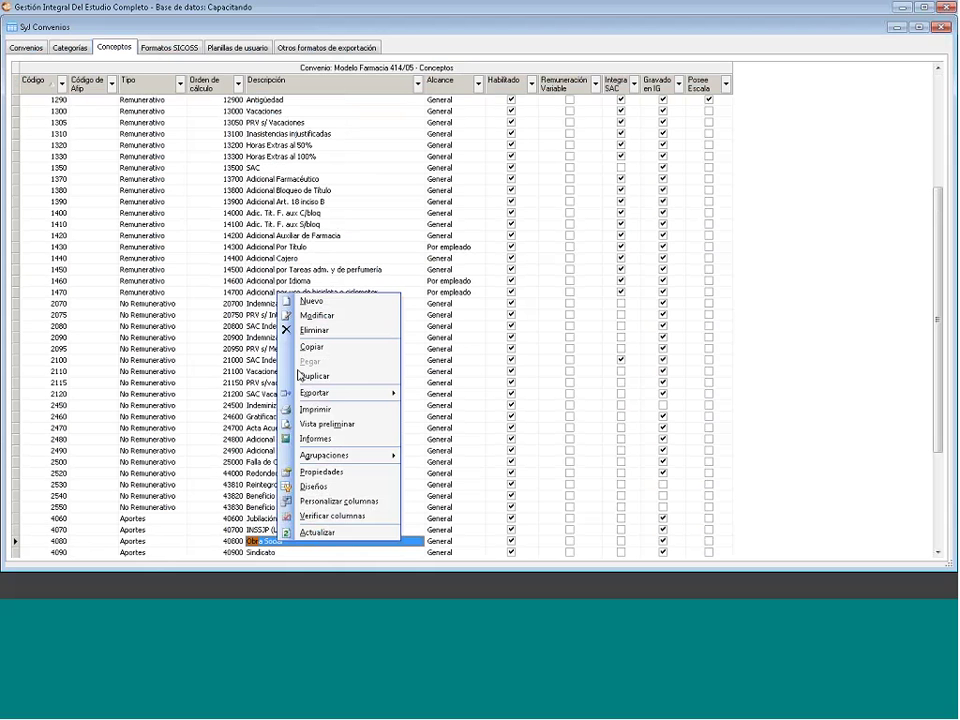
click(311, 317)
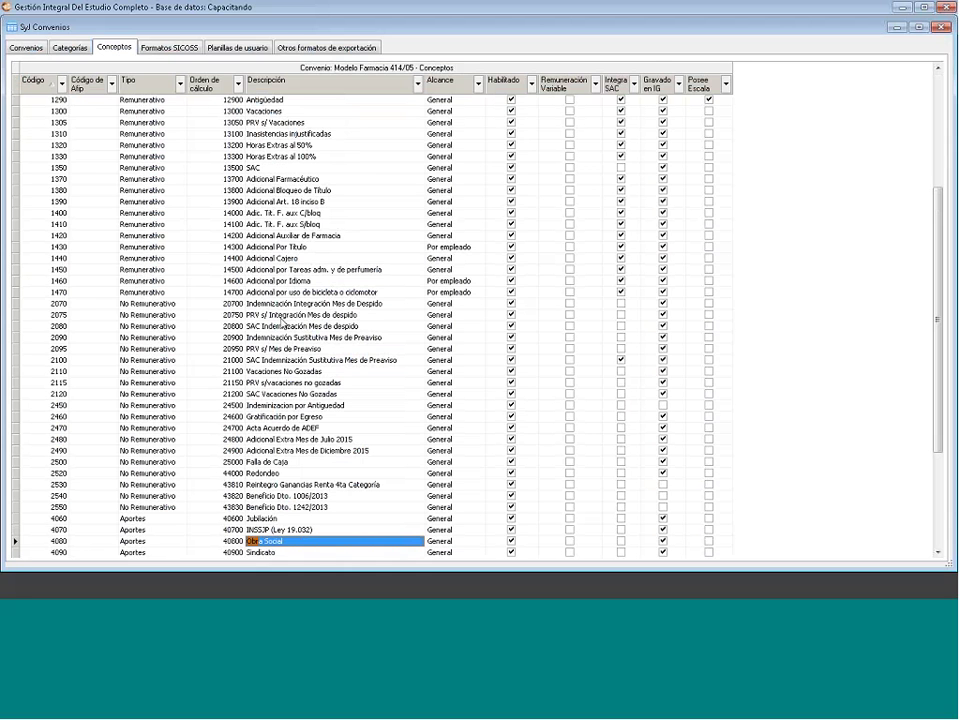
click(255, 152)
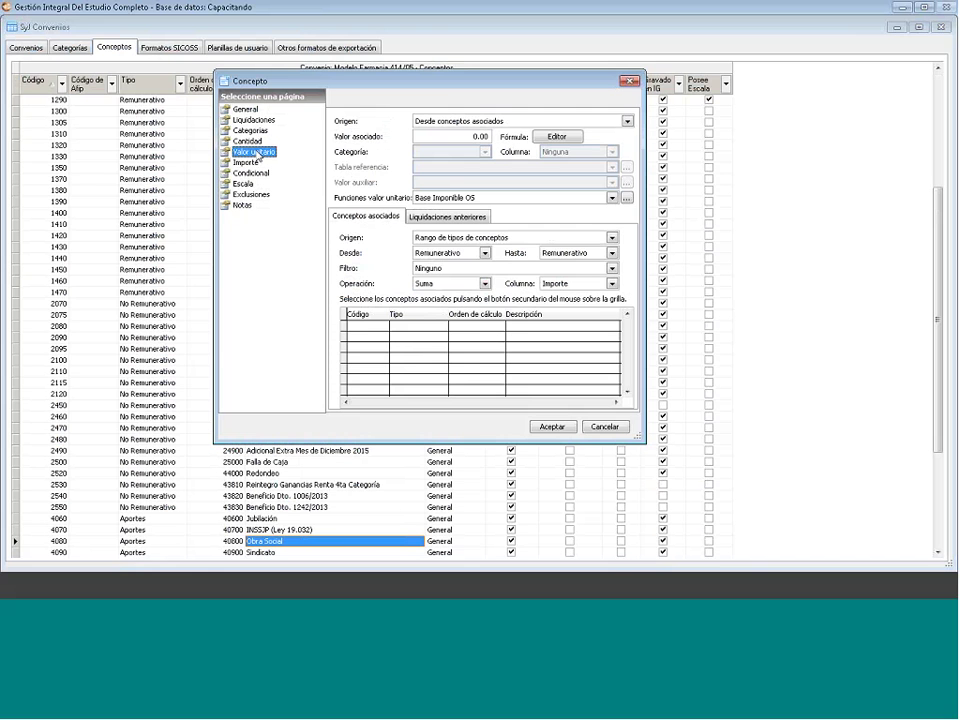
click(454, 199)
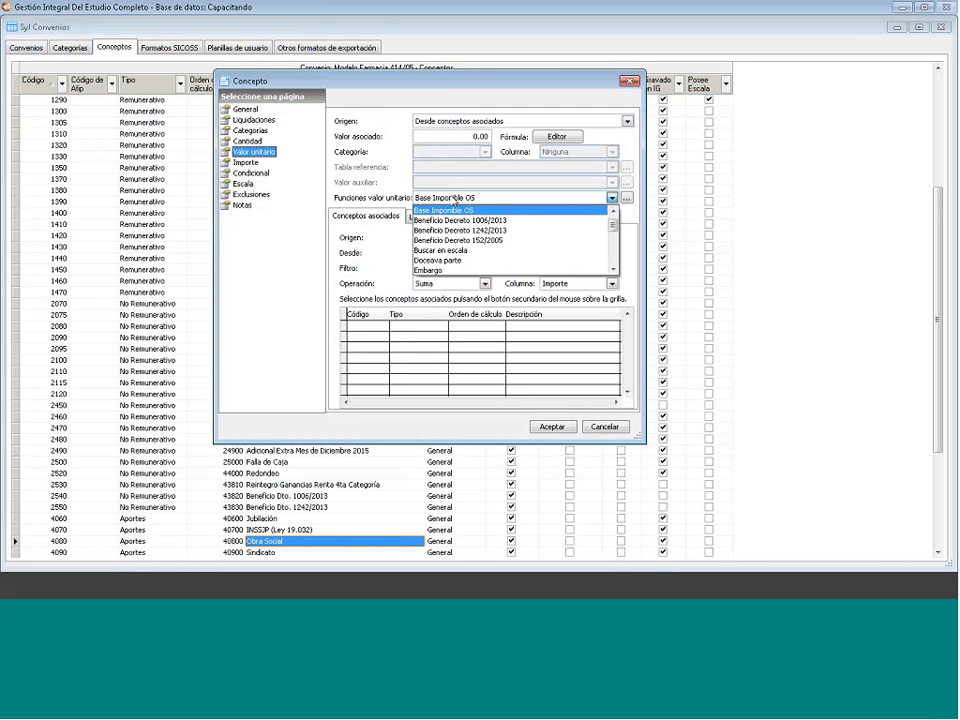
click(452, 200)
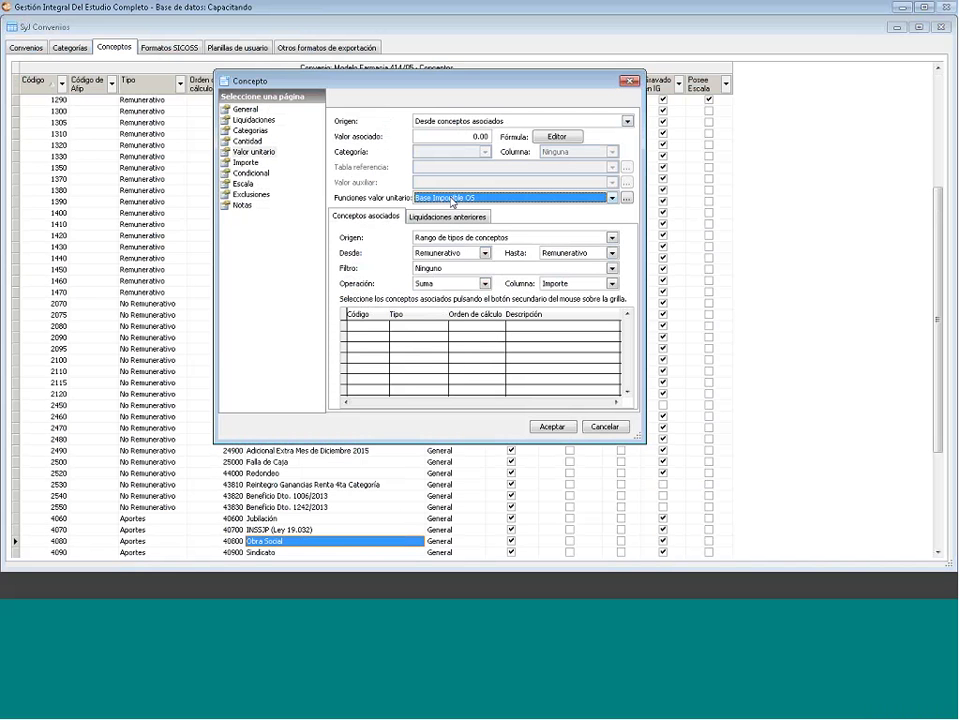
click(552, 427)
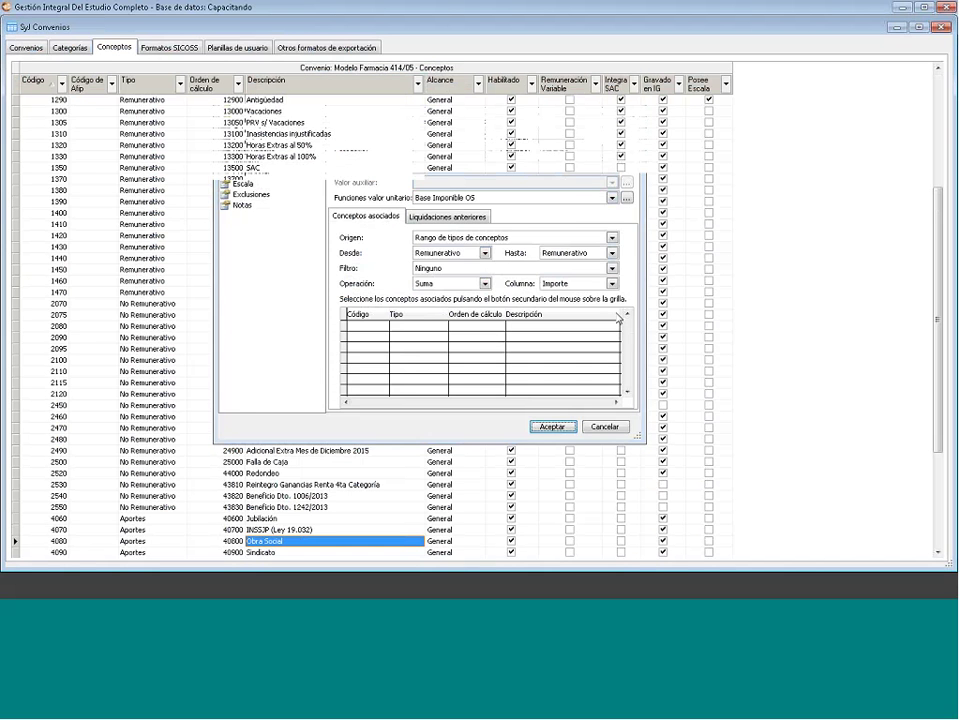
Minimize Convenios and open Movimientos > Liquidaciones > Calcular
click(895, 28)
click(46, 220)
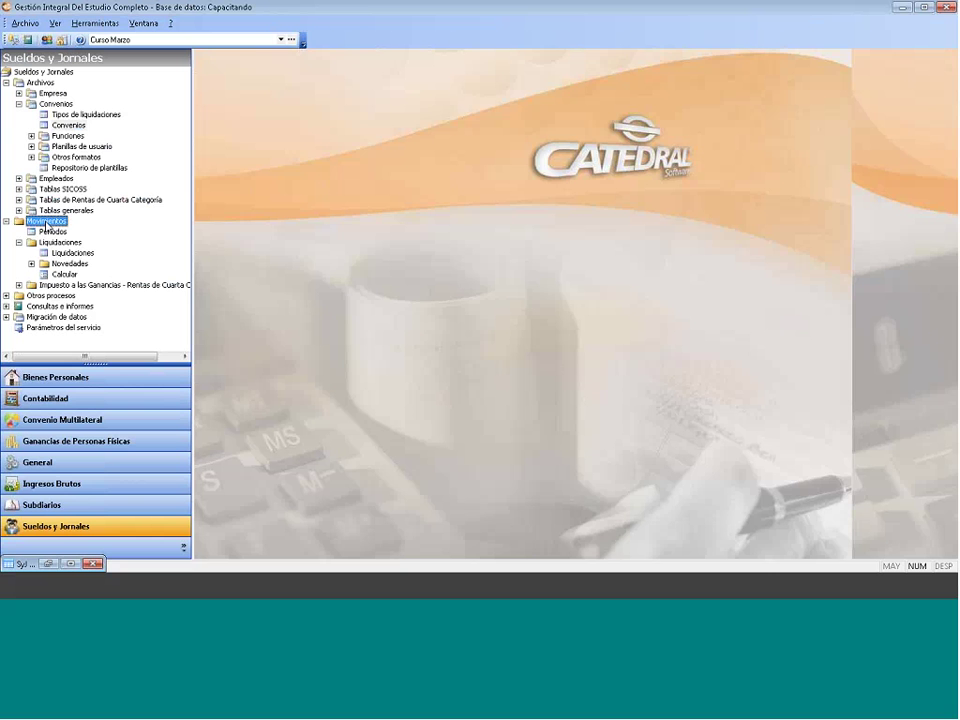
click(62, 243)
click(68, 274)
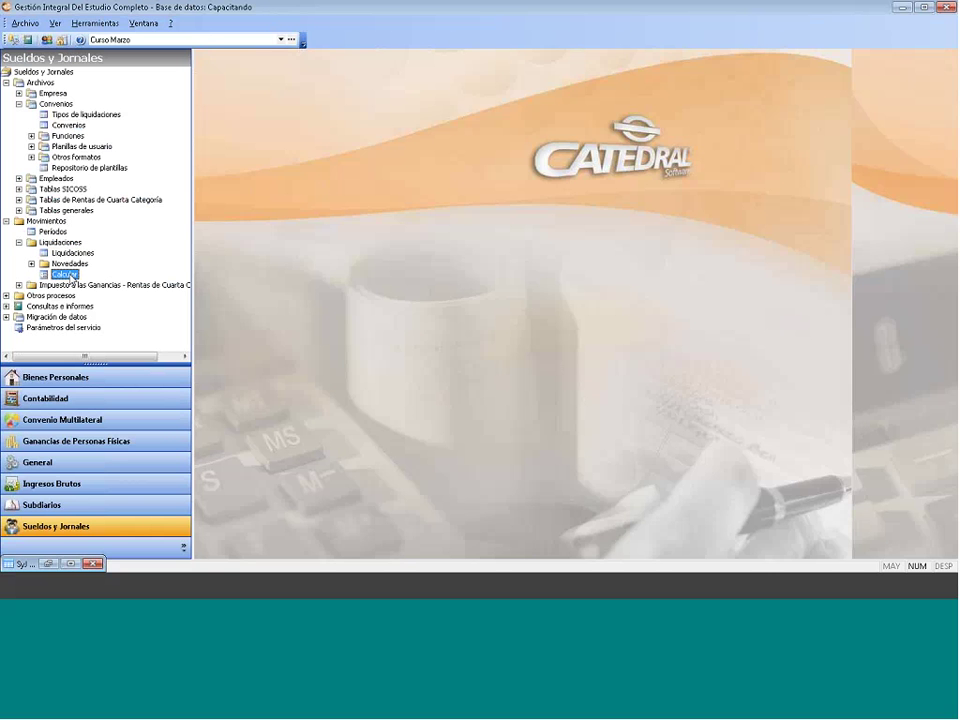
double_click(68, 274)
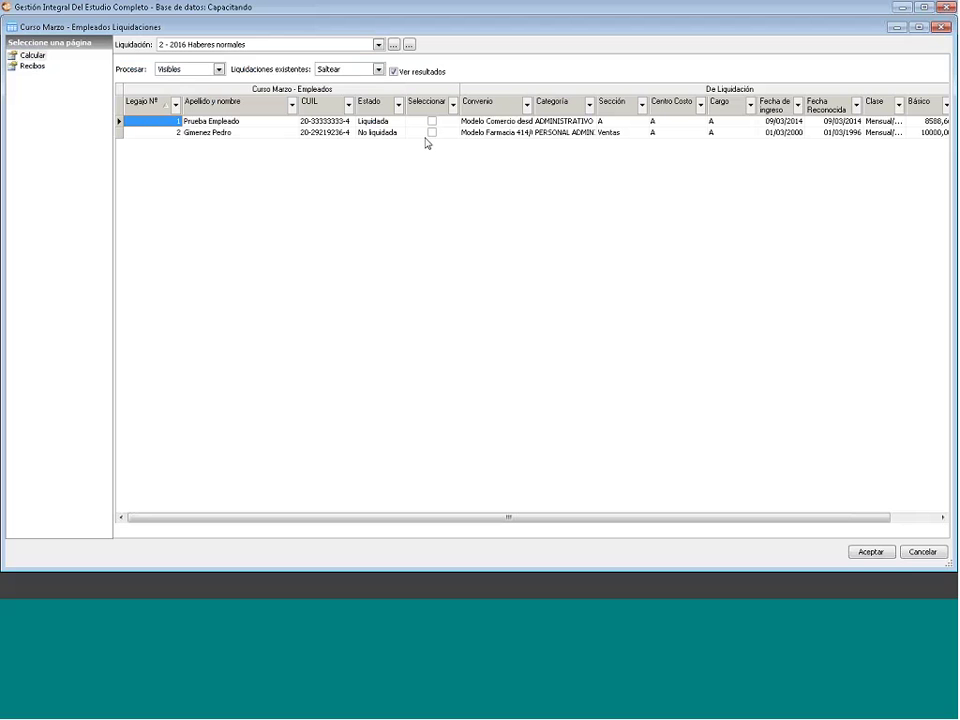
Target period 4 - 2016 Haberes normales, mark legajo 2, and set existing liquidations to Reliquidar
click(193, 44)
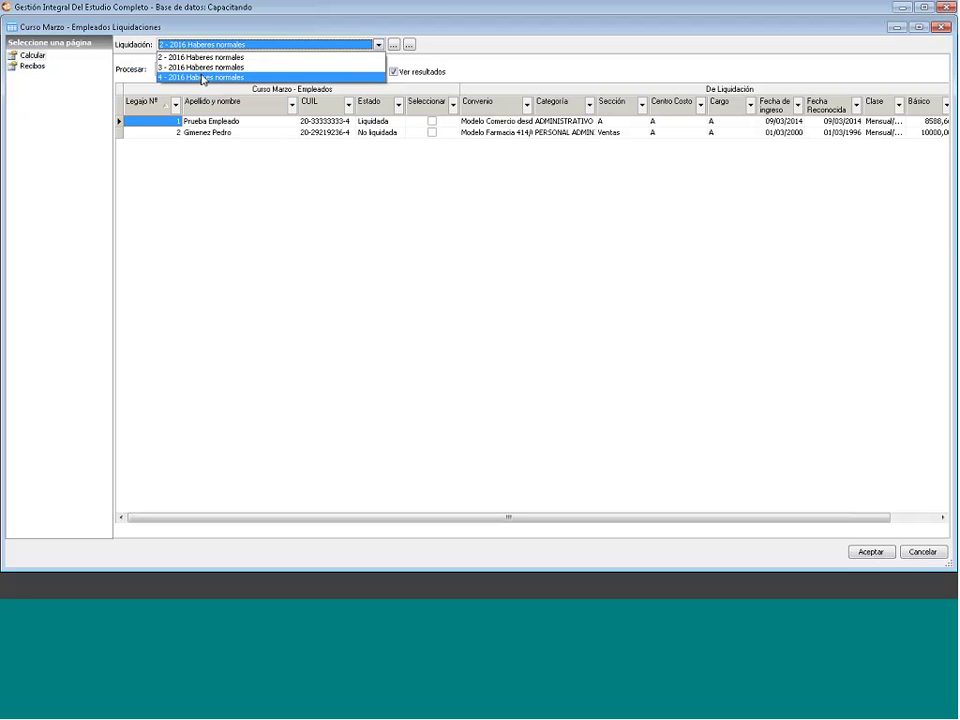
click(202, 77)
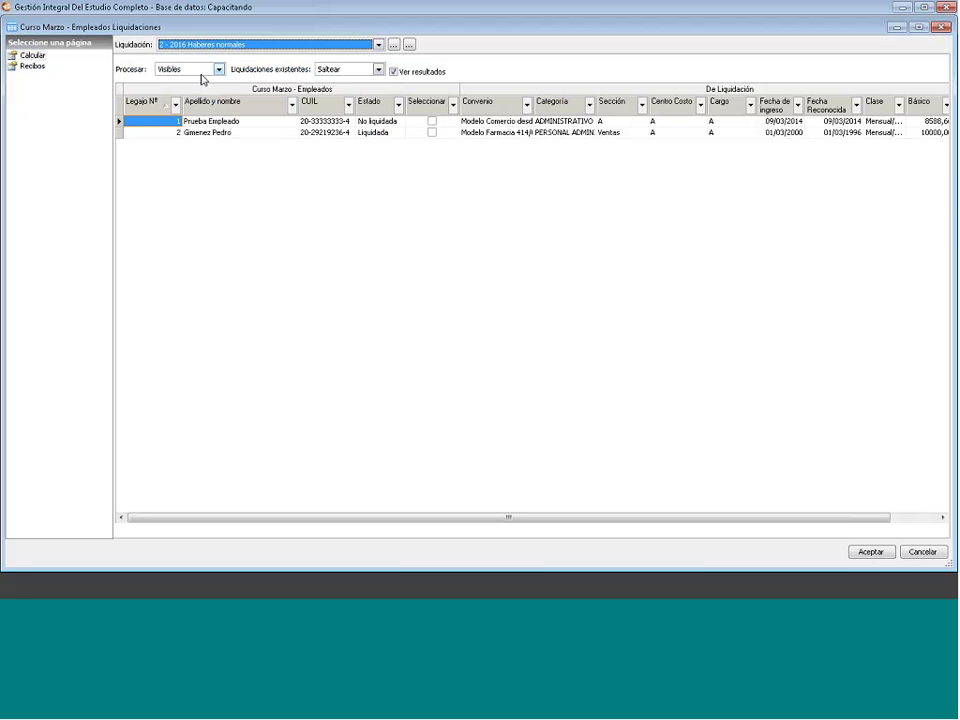
click(432, 132)
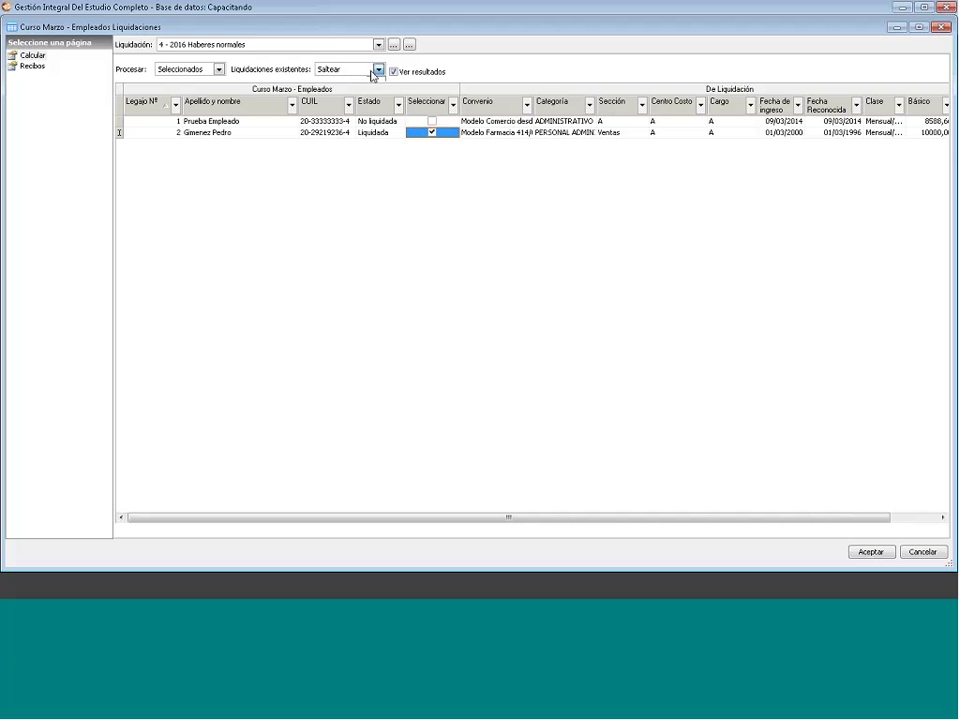
click(378, 69)
click(350, 92)
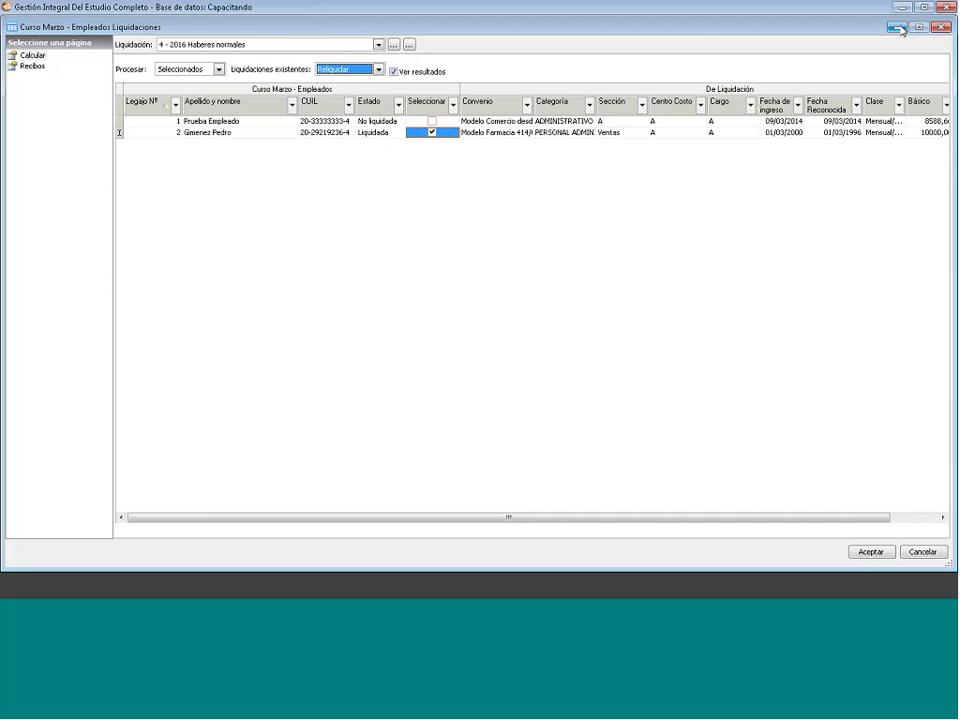
Review the Obra Social concept's Alcance, keeping it General, and cancel without changes
click(897, 28)
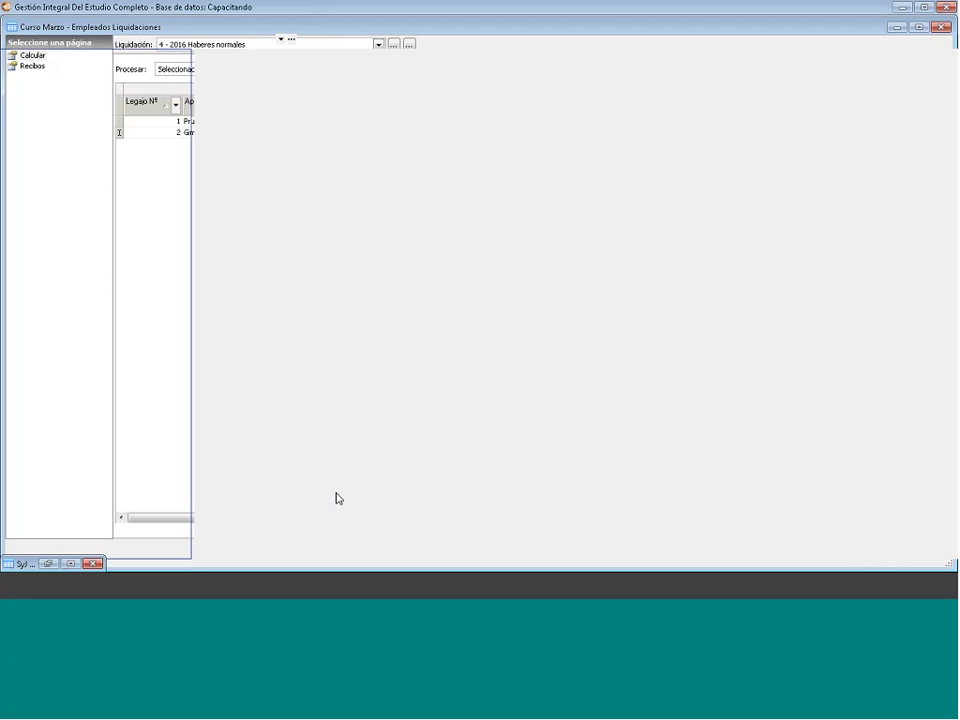
click(70, 564)
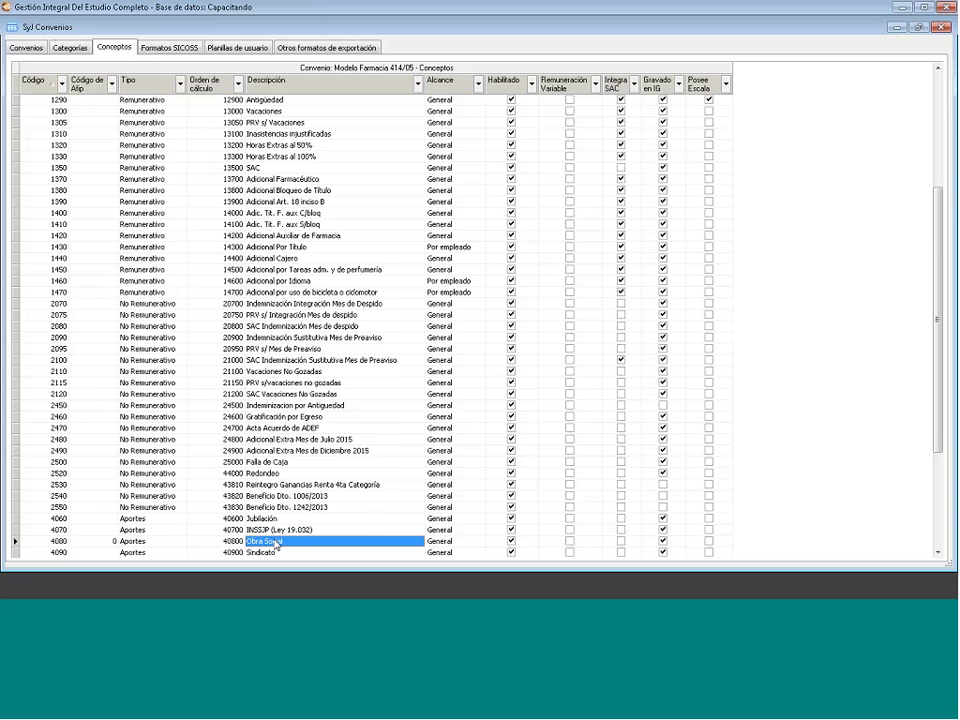
right_click(252, 541)
key(Escape)
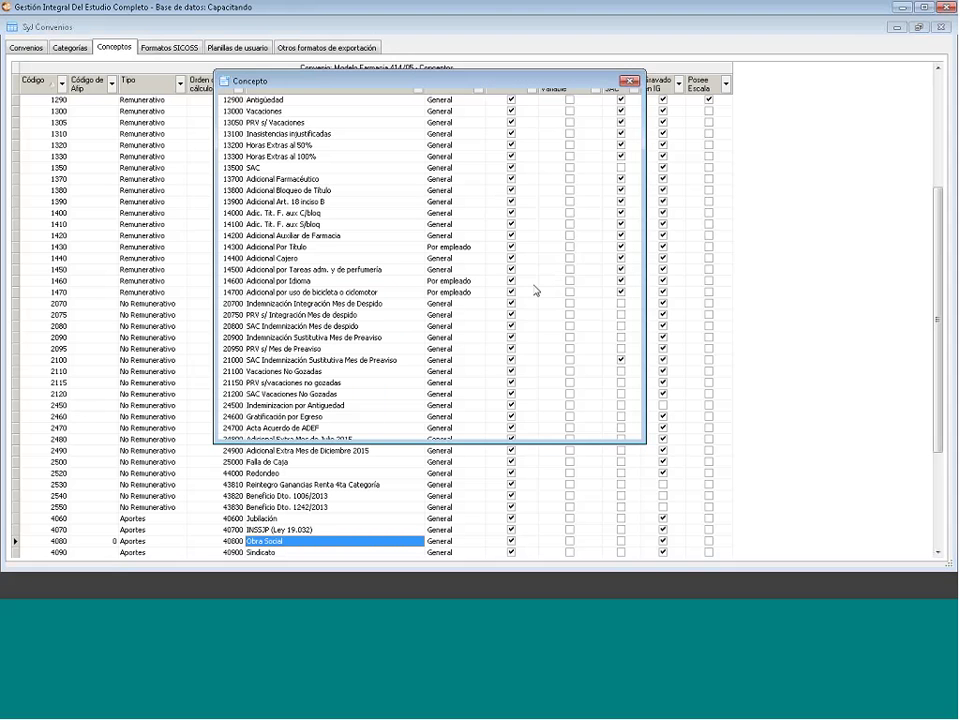
click(451, 198)
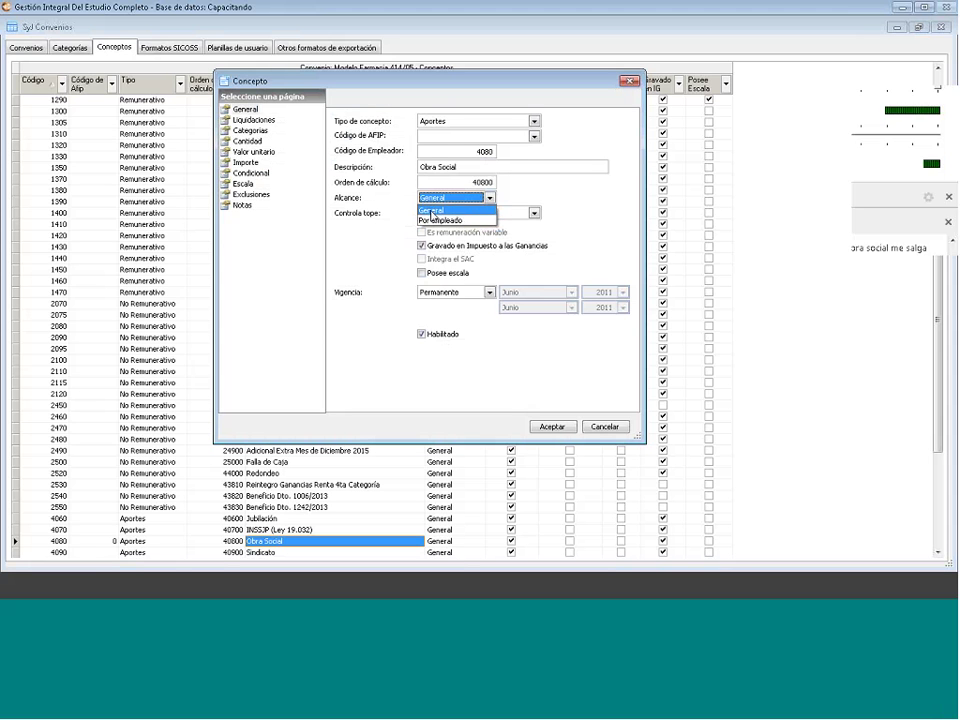
click(432, 210)
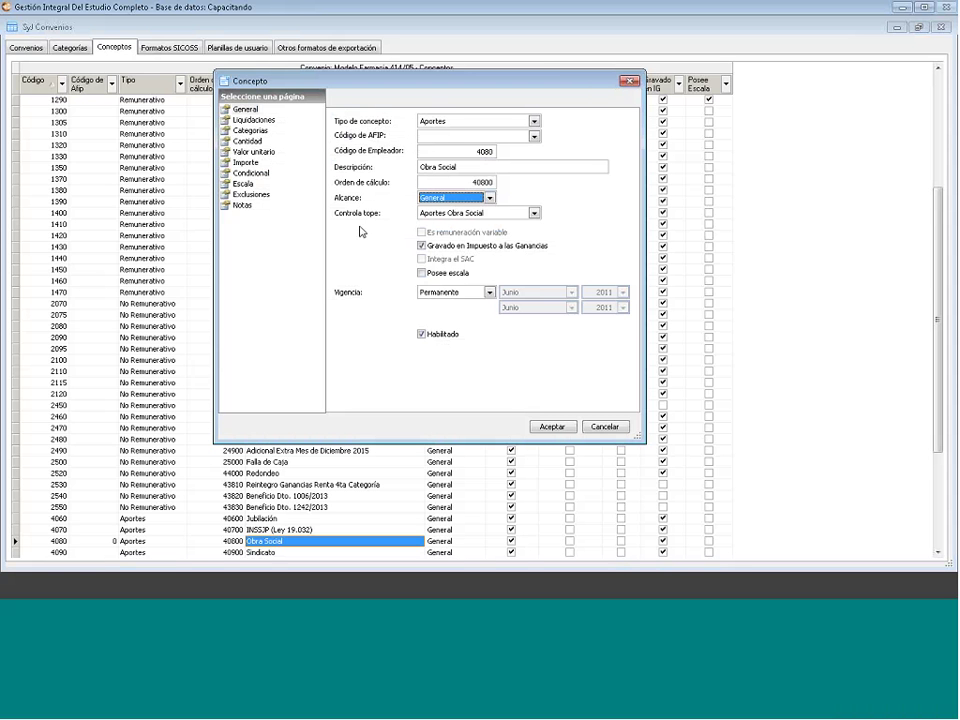
click(607, 427)
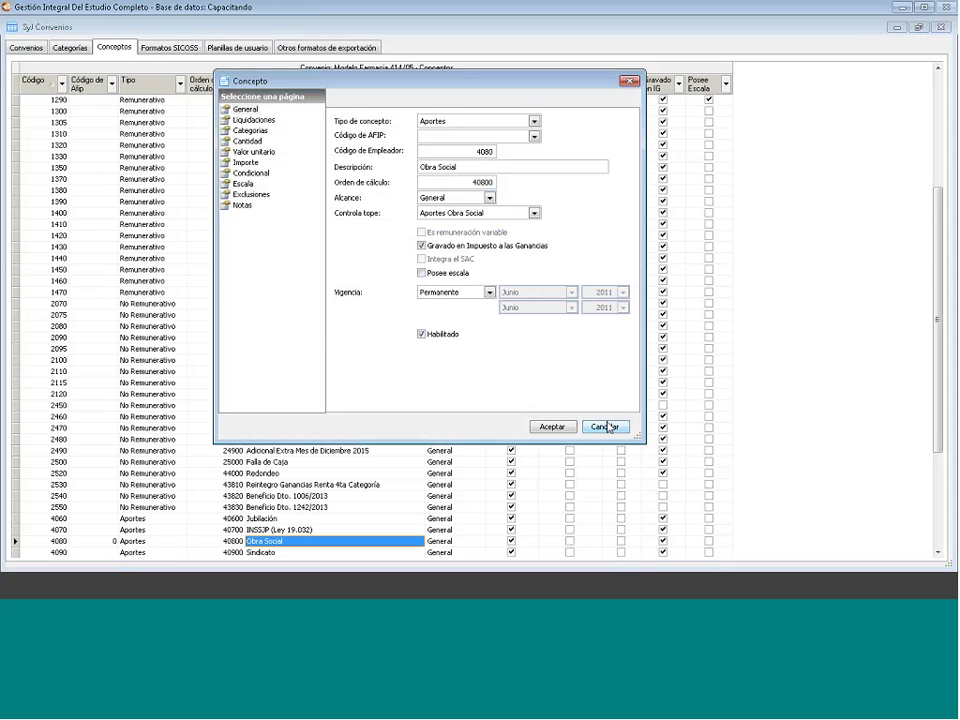
Close the SyJ Convenios window and restore the payroll calculation window
click(897, 27)
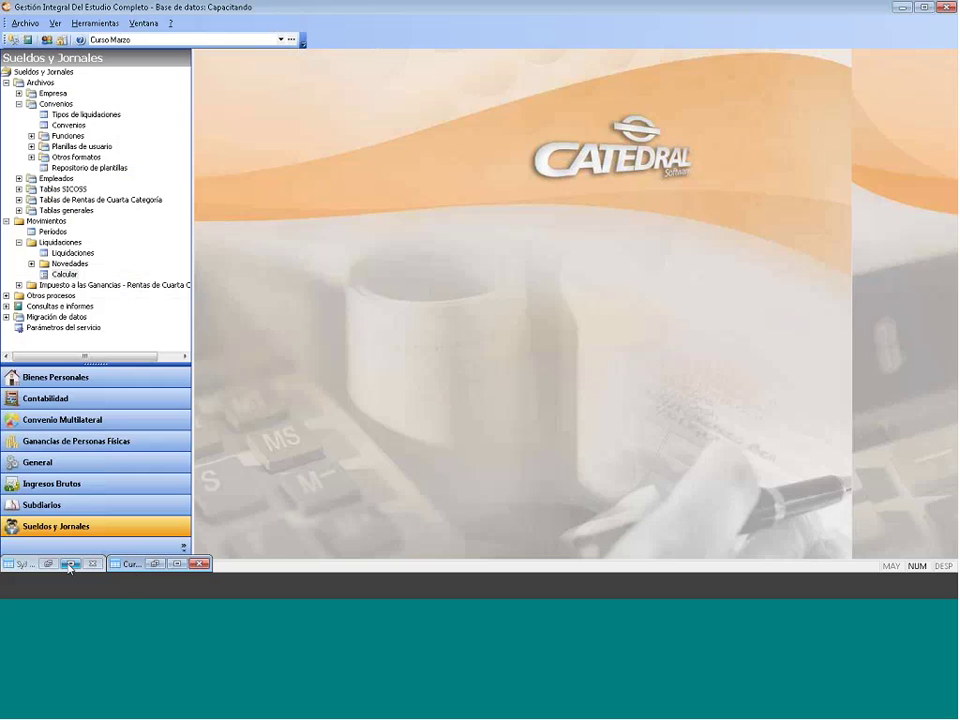
click(71, 566)
click(70, 564)
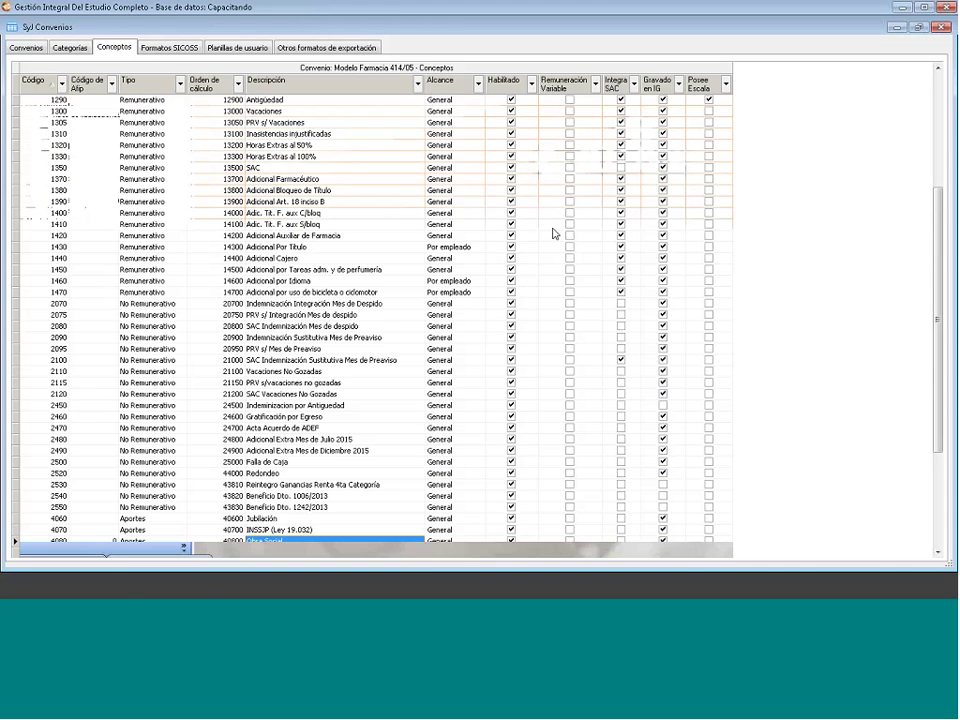
click(940, 27)
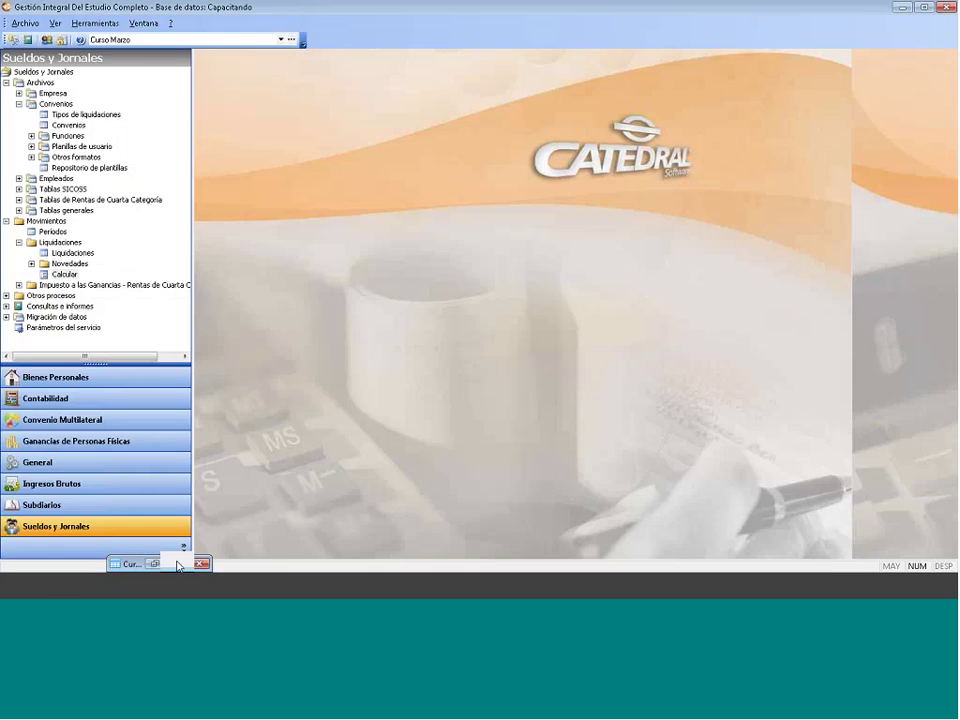
click(177, 565)
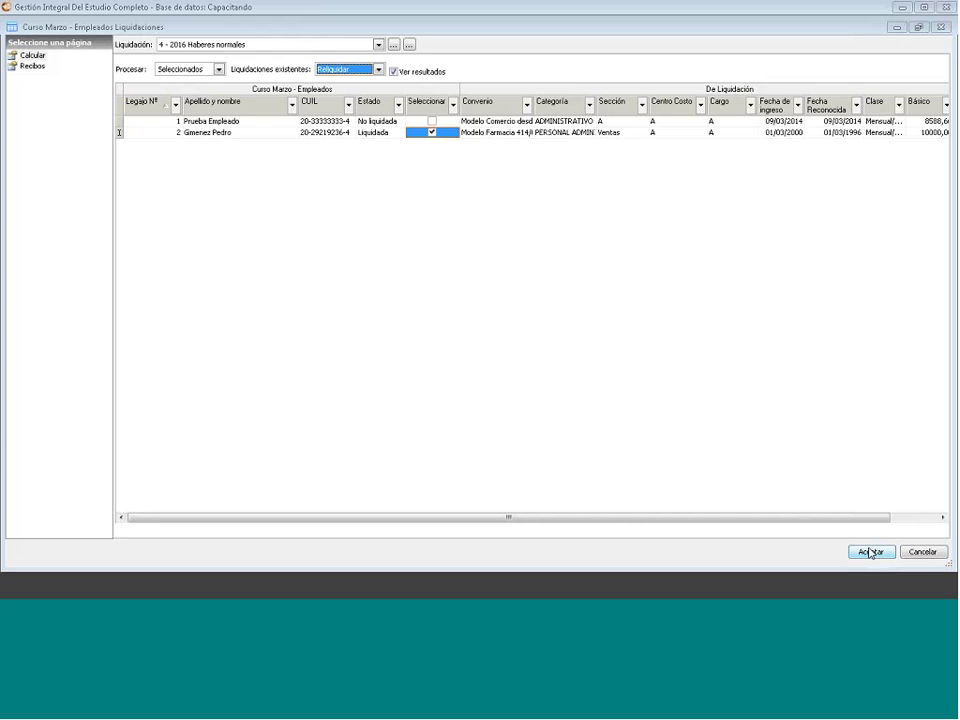
Reliquidate employee 2's 4-2016 payroll with Obra Social 657,33 and save it at net 8326.19
click(870, 553)
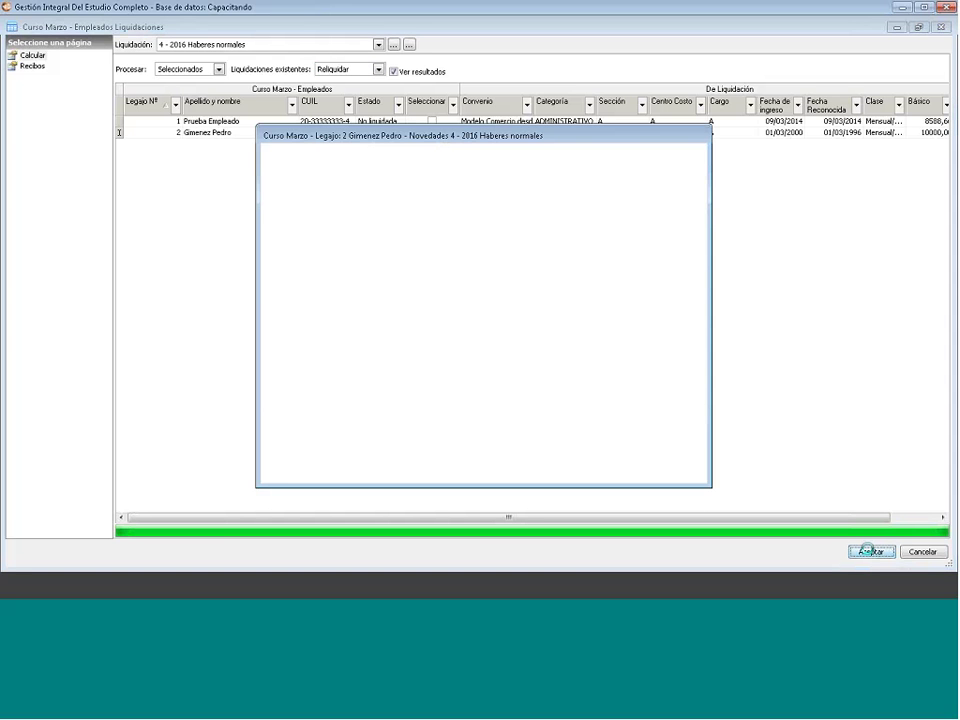
click(568, 464)
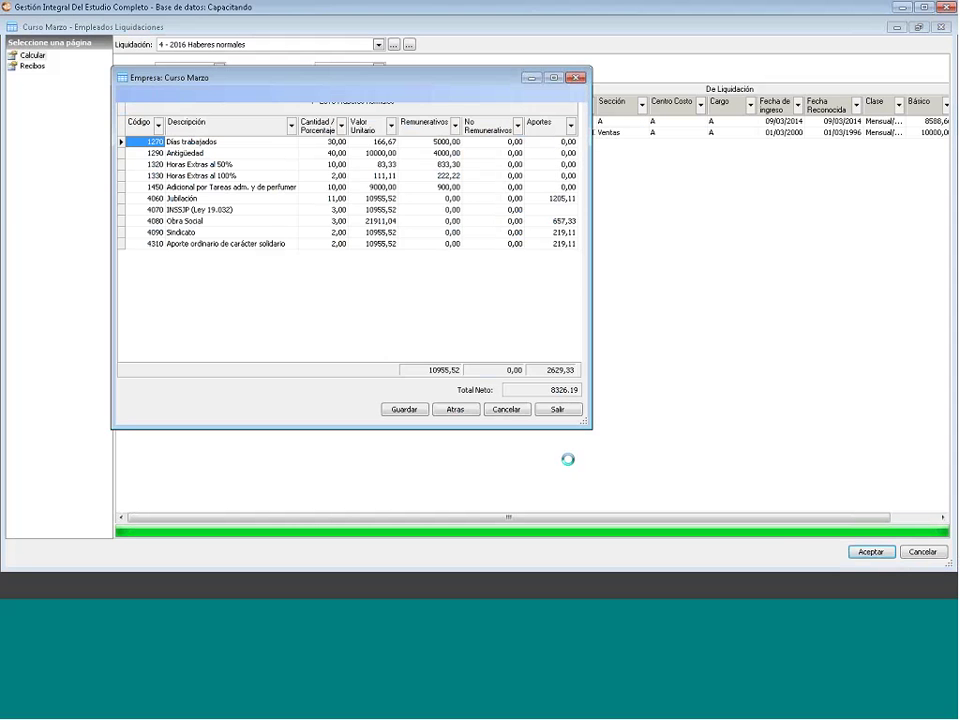
click(383, 224)
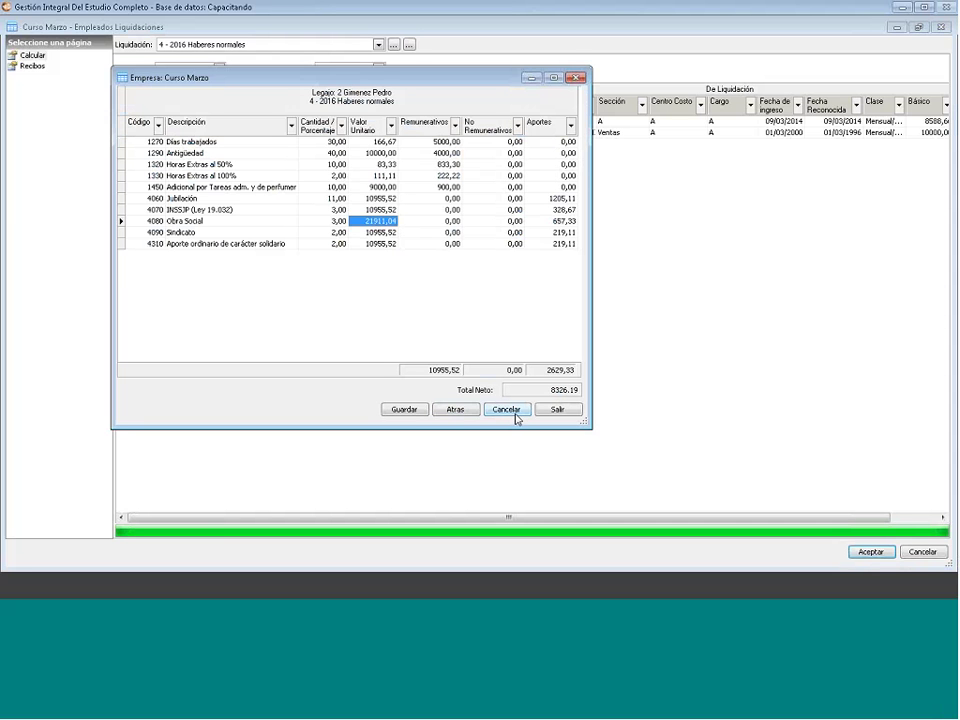
click(405, 409)
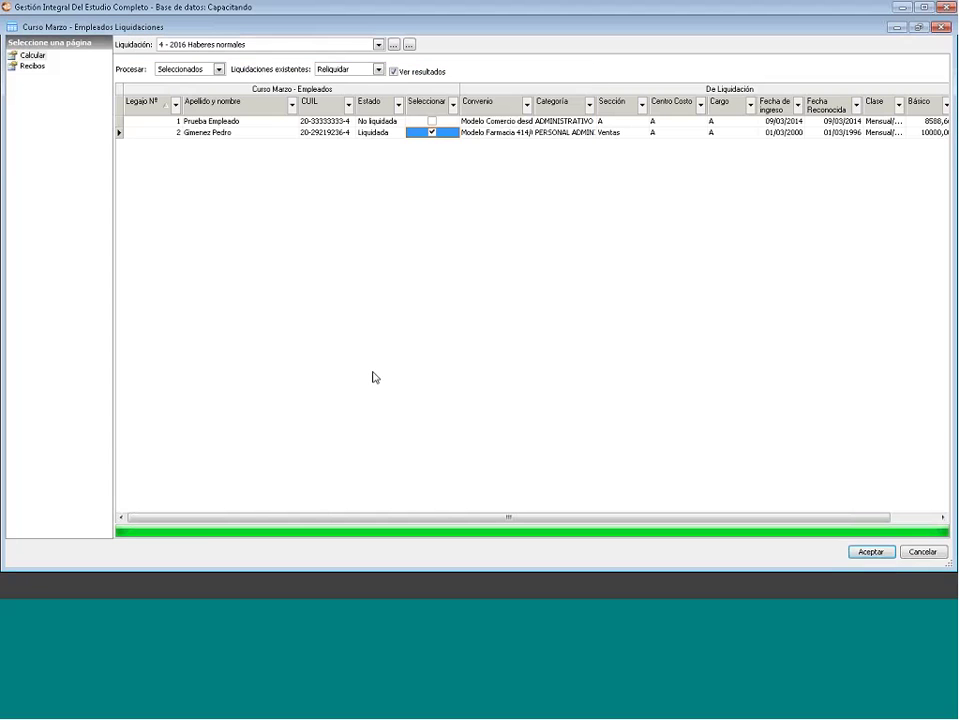
click(30, 66)
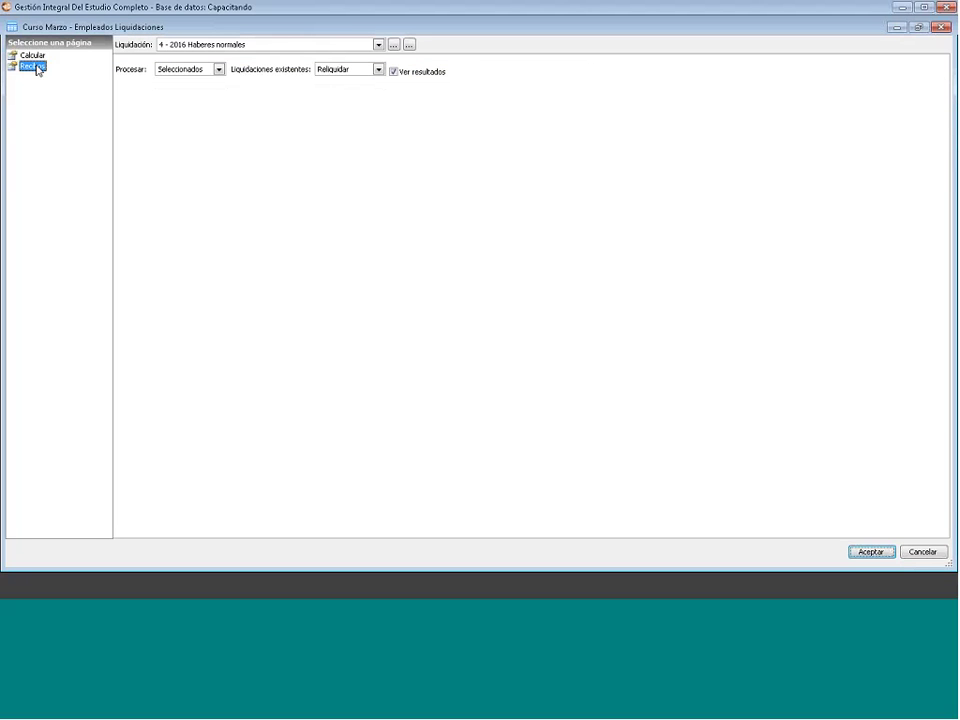
Generate the employee's receipt in the 'Recibo gráfico Económico' format
click(216, 85)
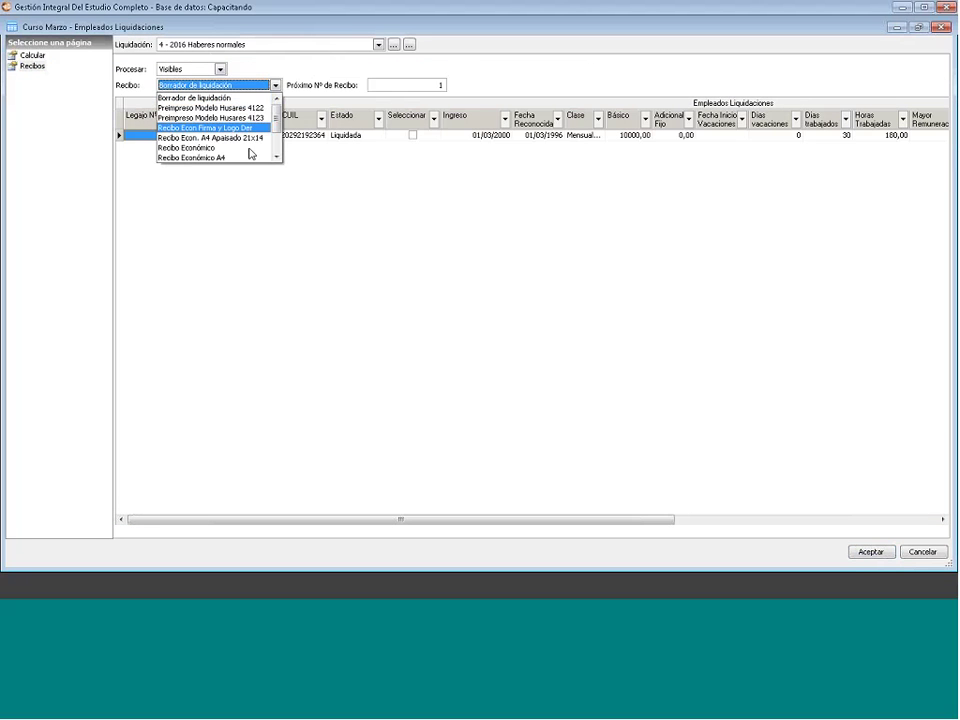
scroll(226, 155, down, 2)
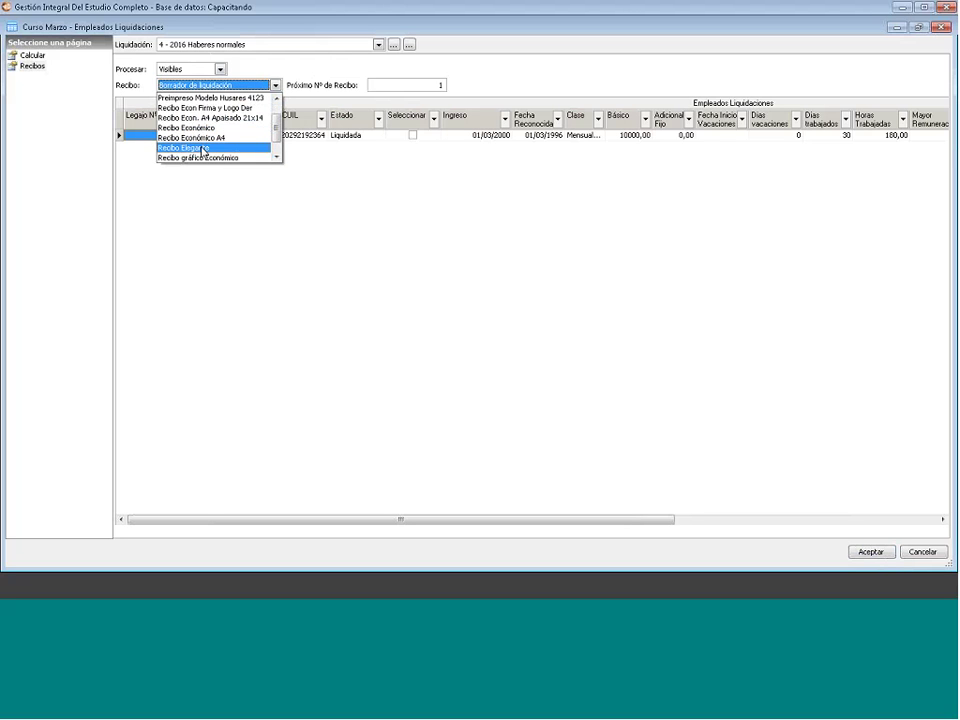
click(204, 161)
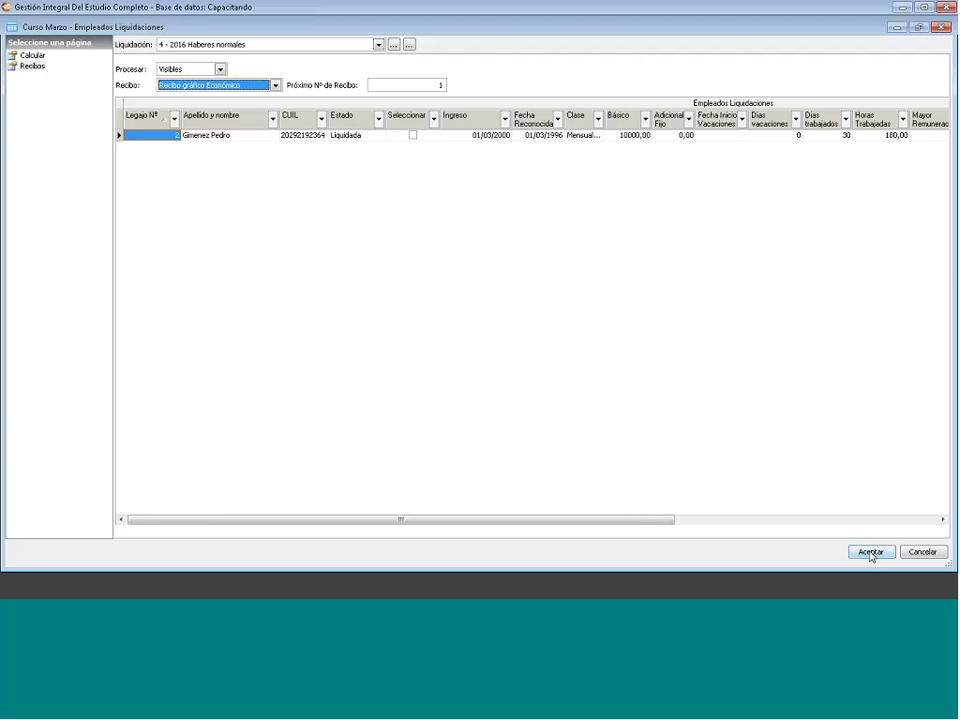
click(869, 552)
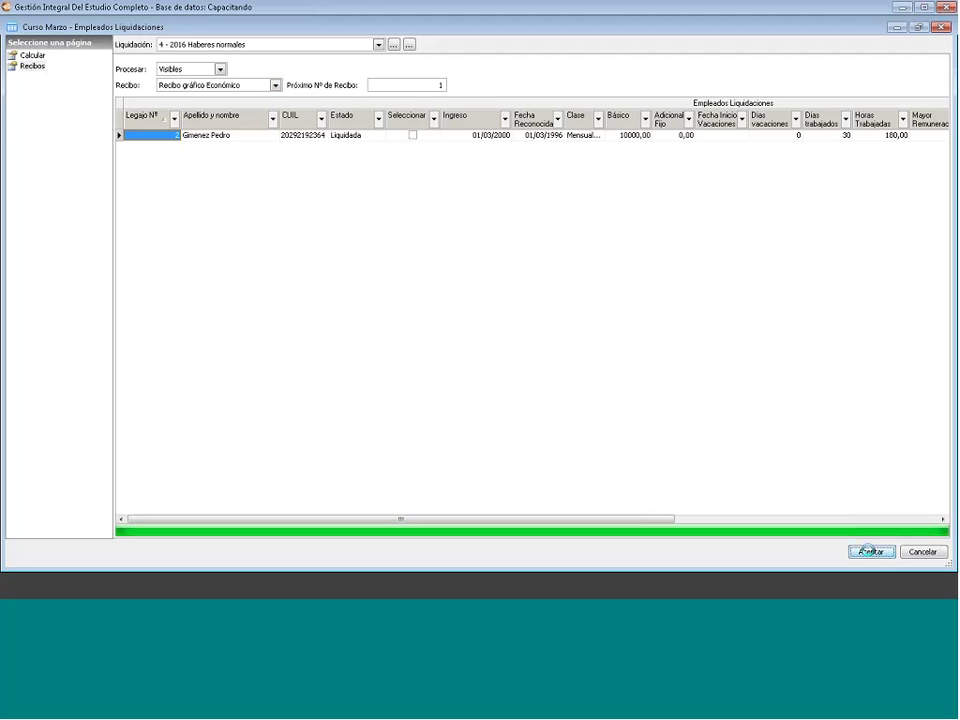
Preview the enlarged receipt showing net 8326.19, then close the preview and the payroll form
click(393, 260)
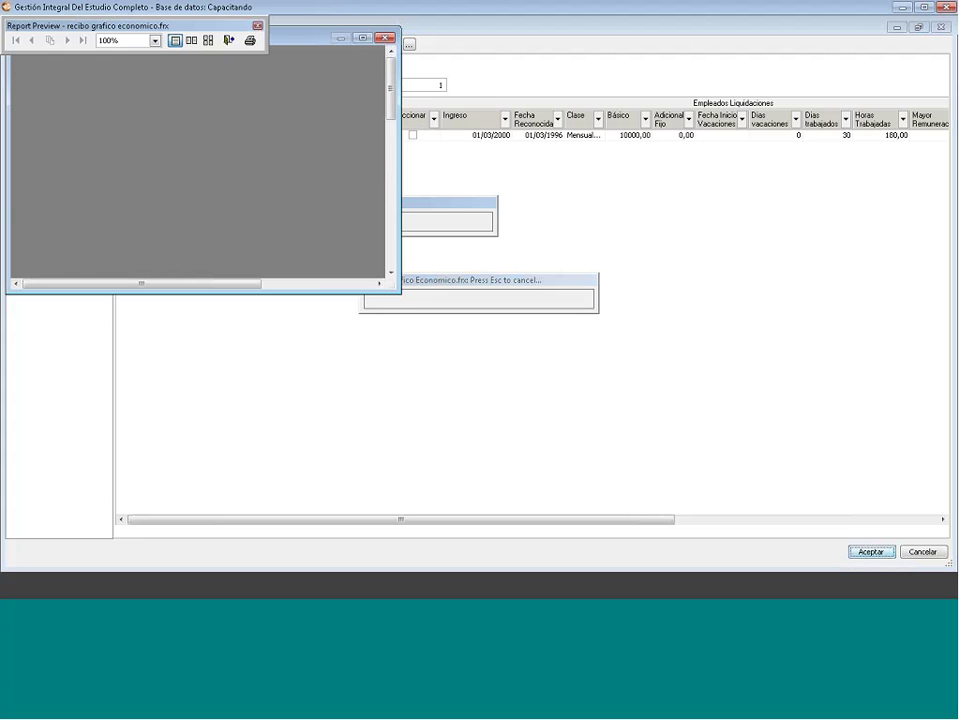
click(365, 40)
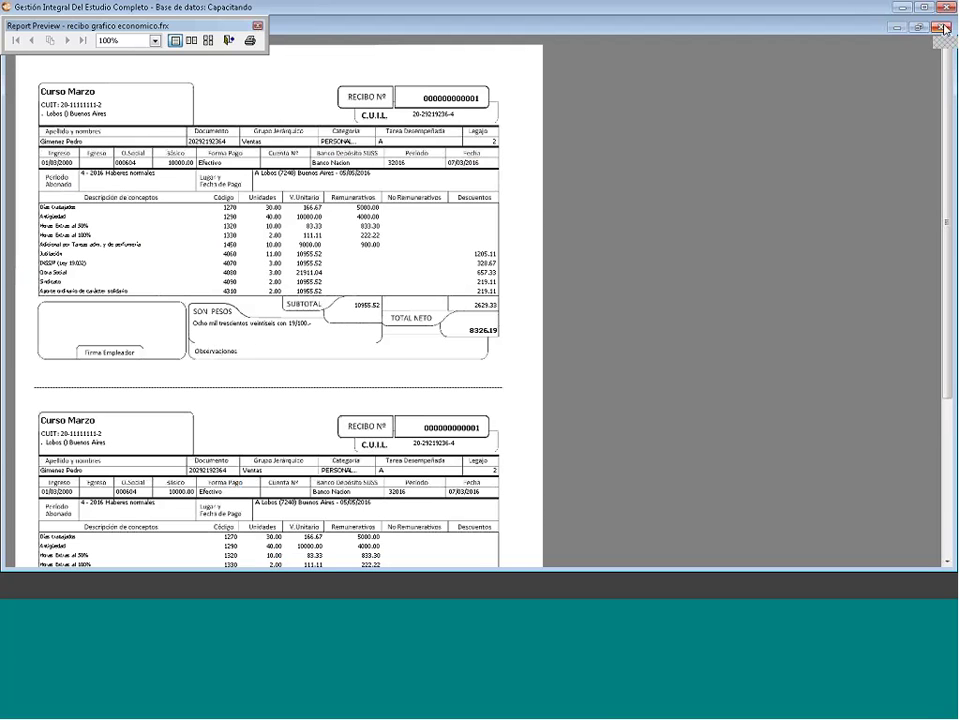
click(944, 29)
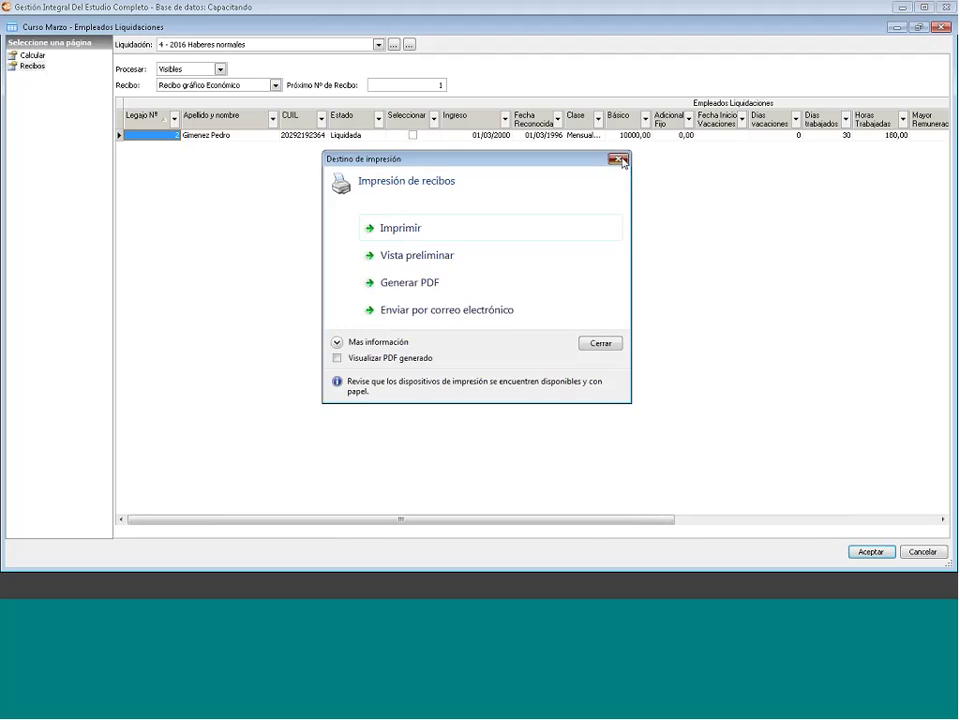
click(617, 161)
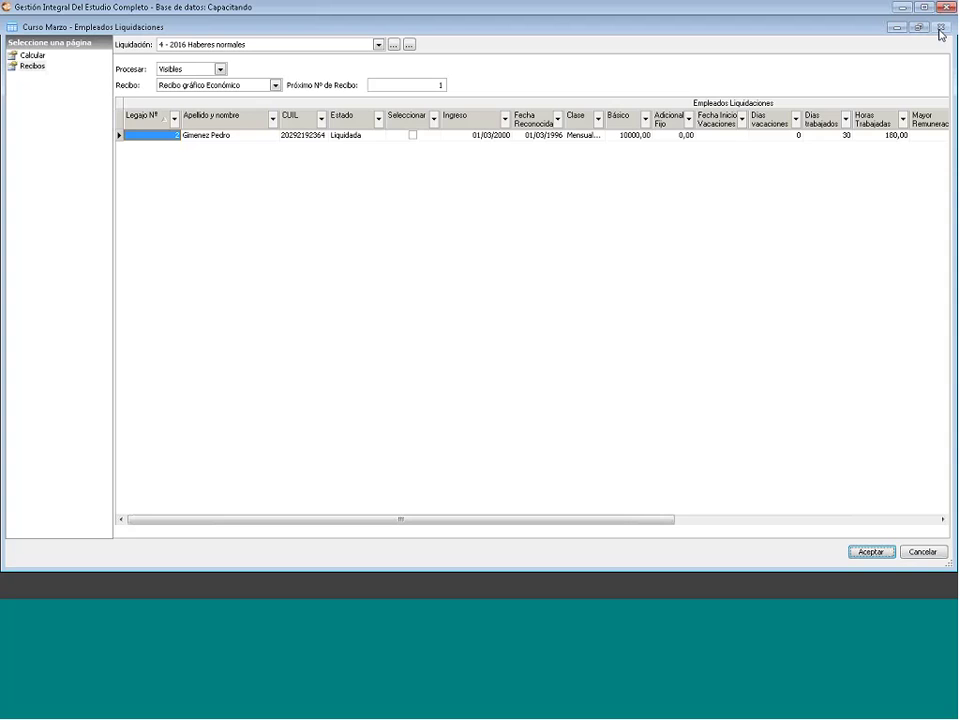
click(940, 28)
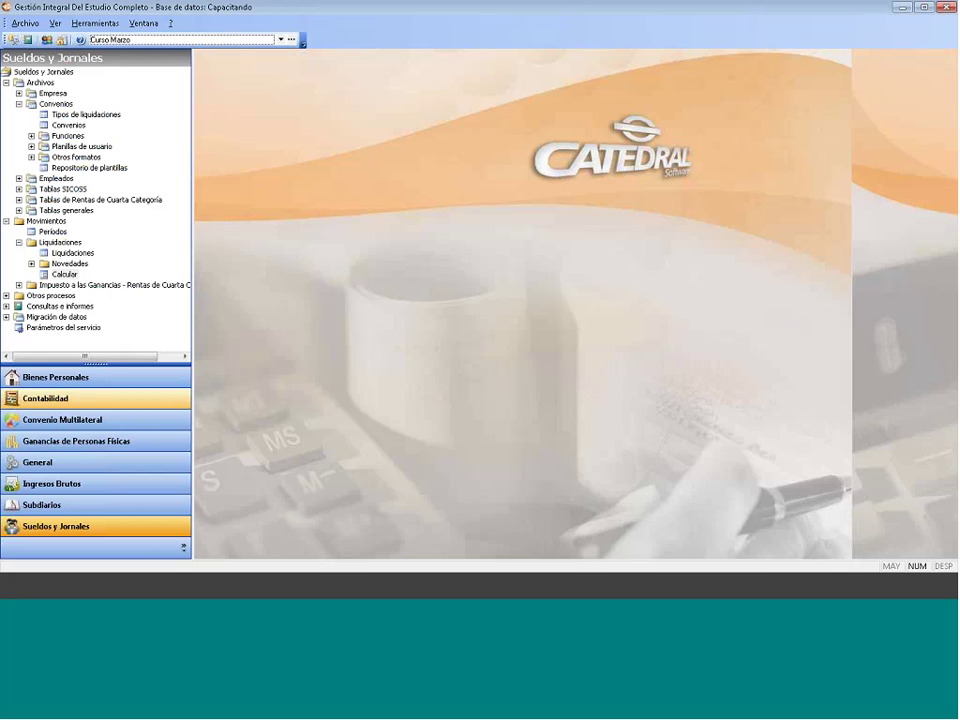
click(66, 273)
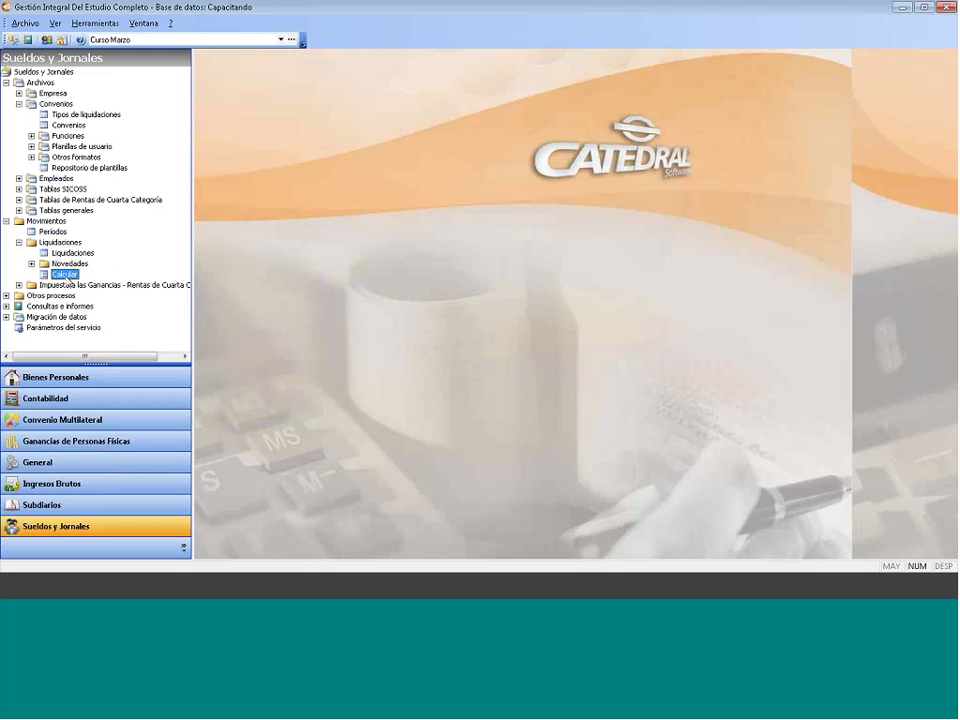
double_click(66, 274)
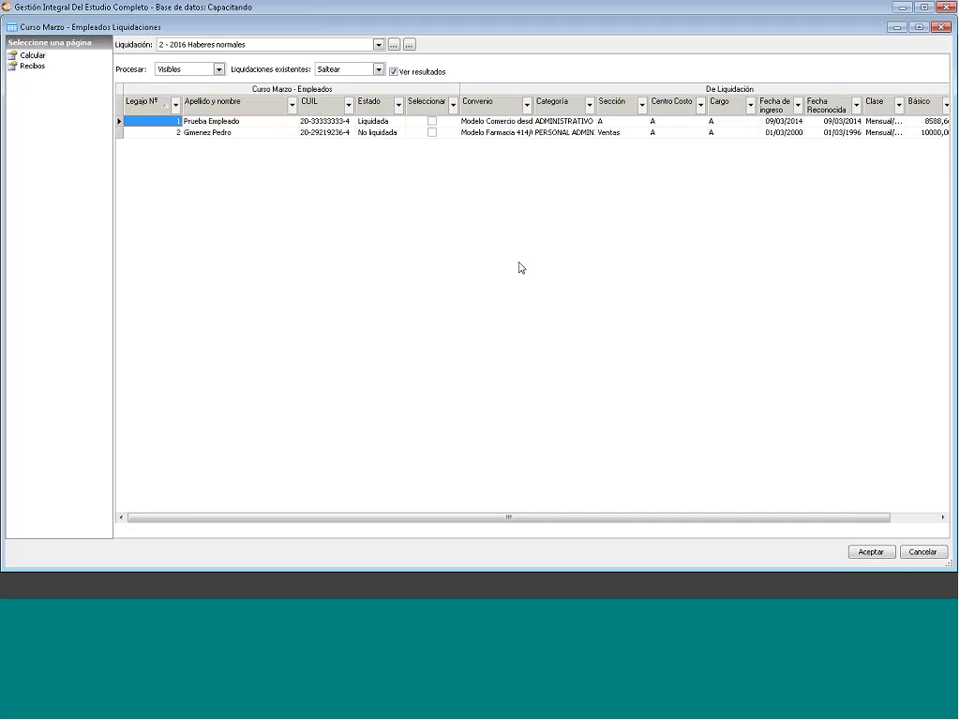
click(30, 66)
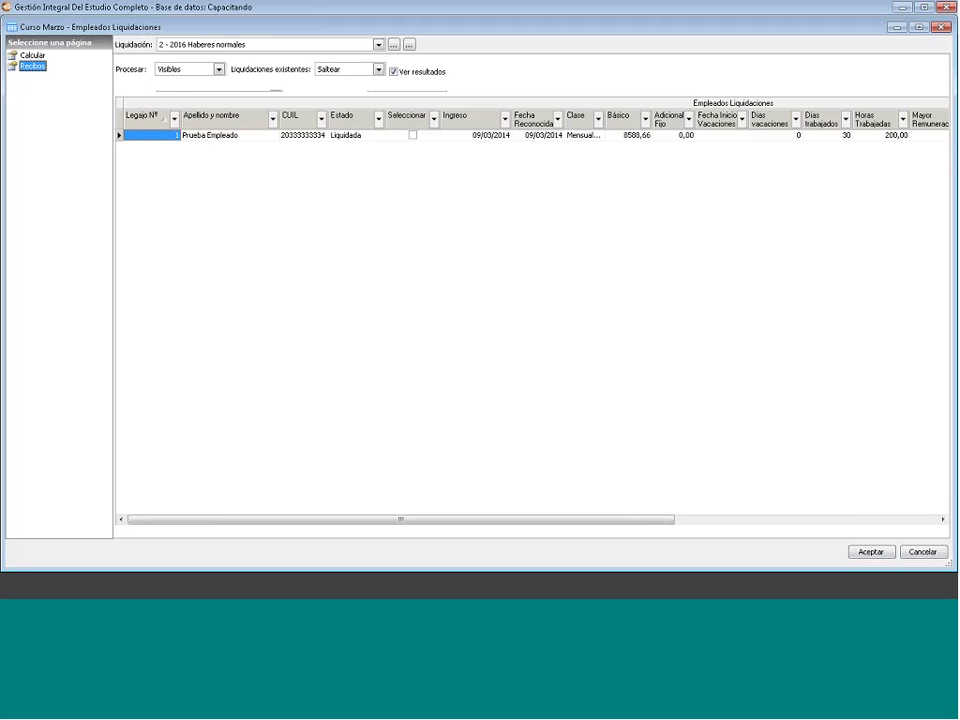
click(240, 45)
click(235, 67)
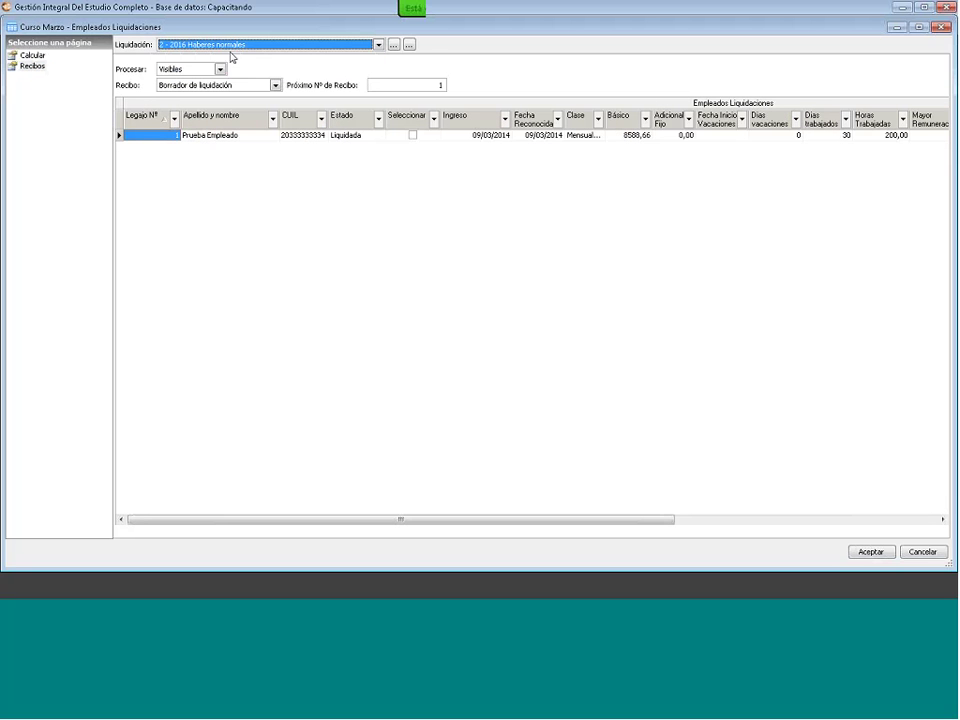
click(234, 46)
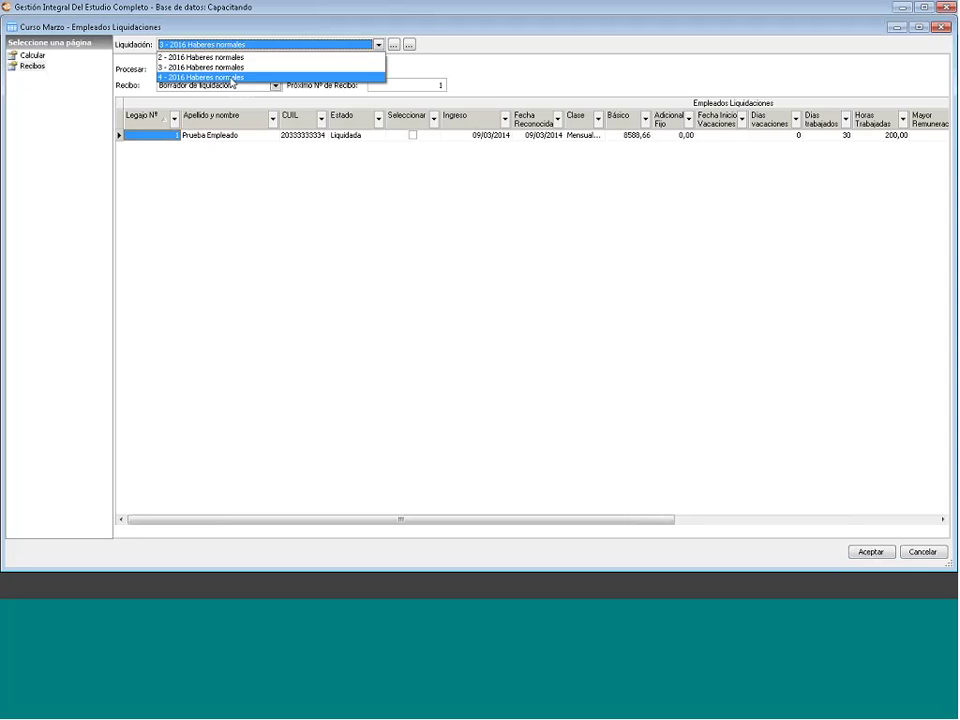
click(225, 67)
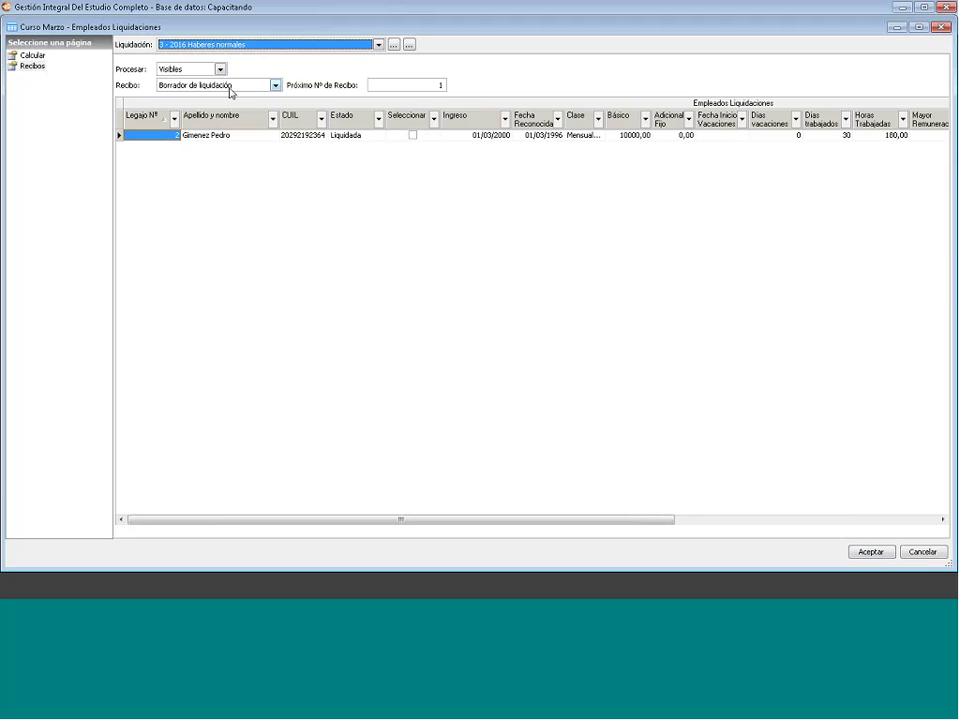
click(231, 87)
click(215, 158)
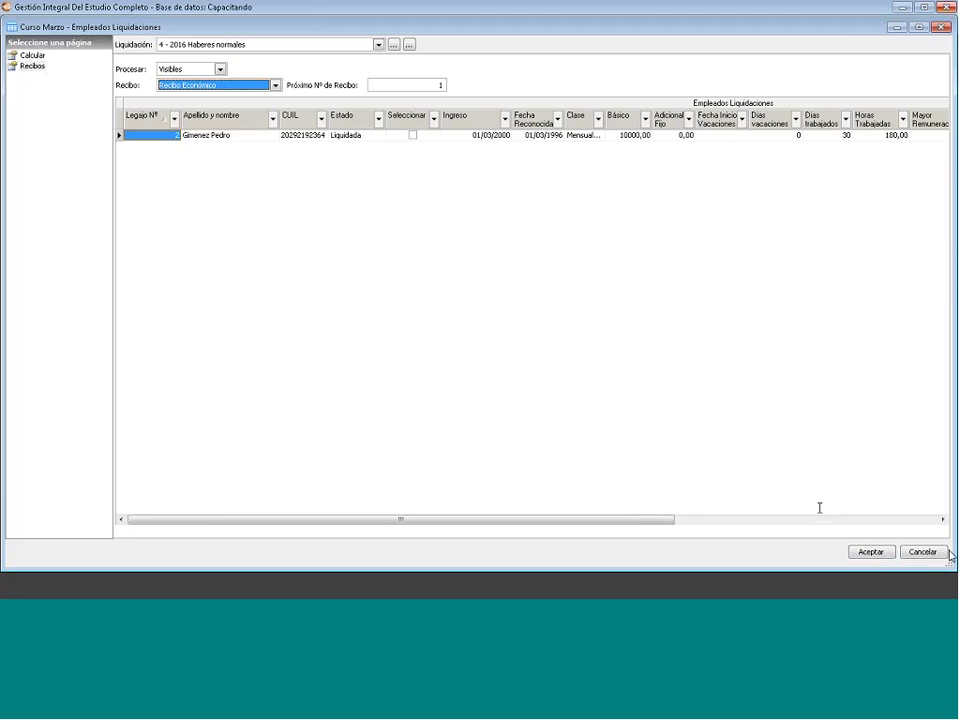
click(211, 138)
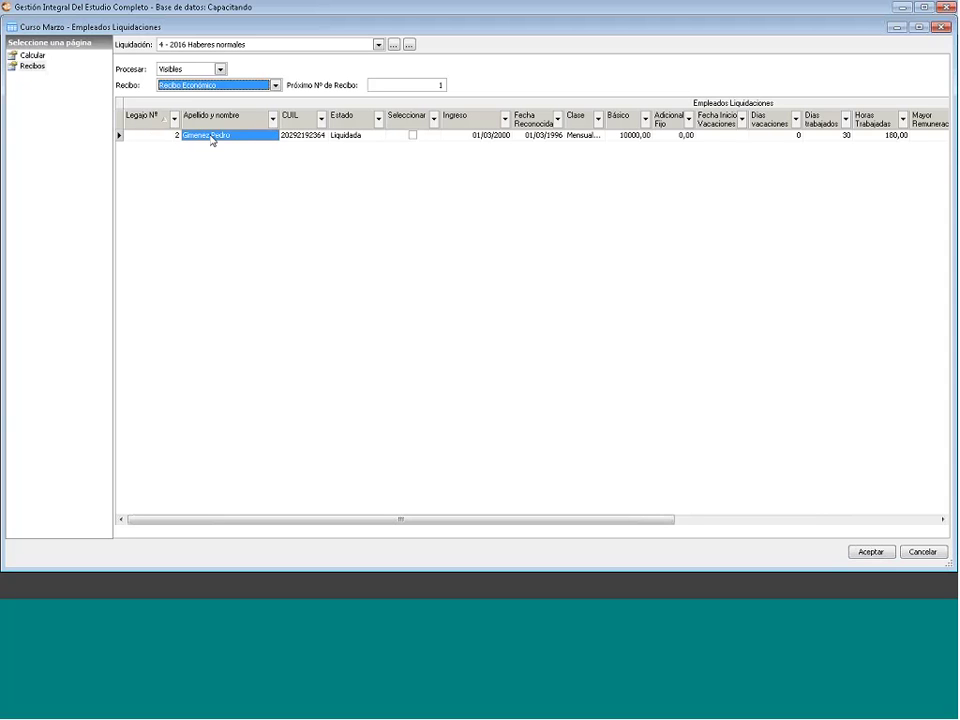
right_click(211, 139)
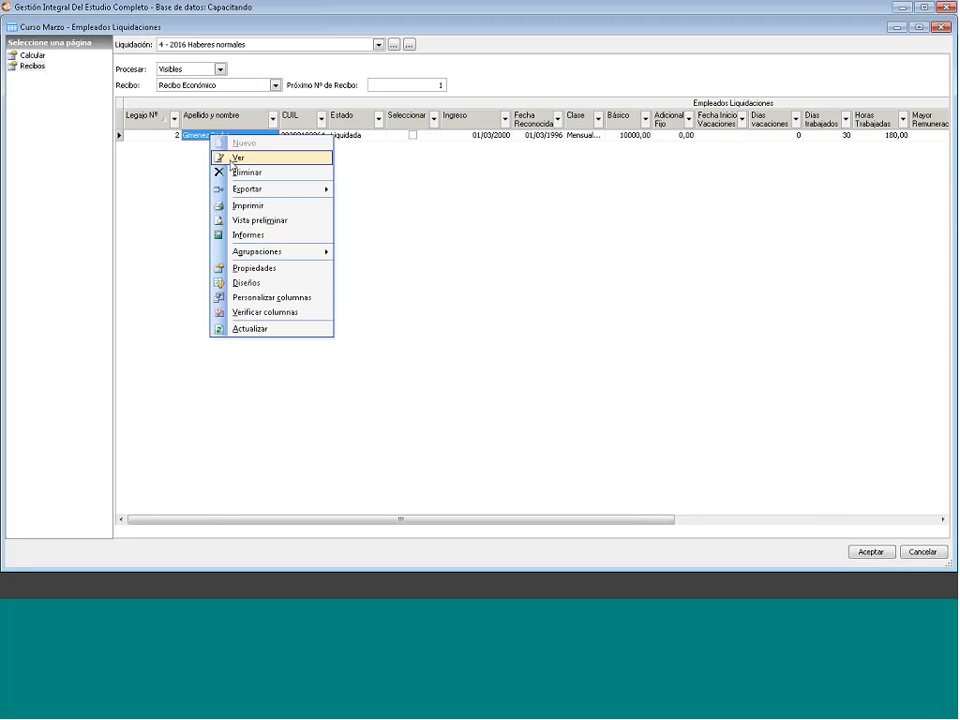
click(231, 160)
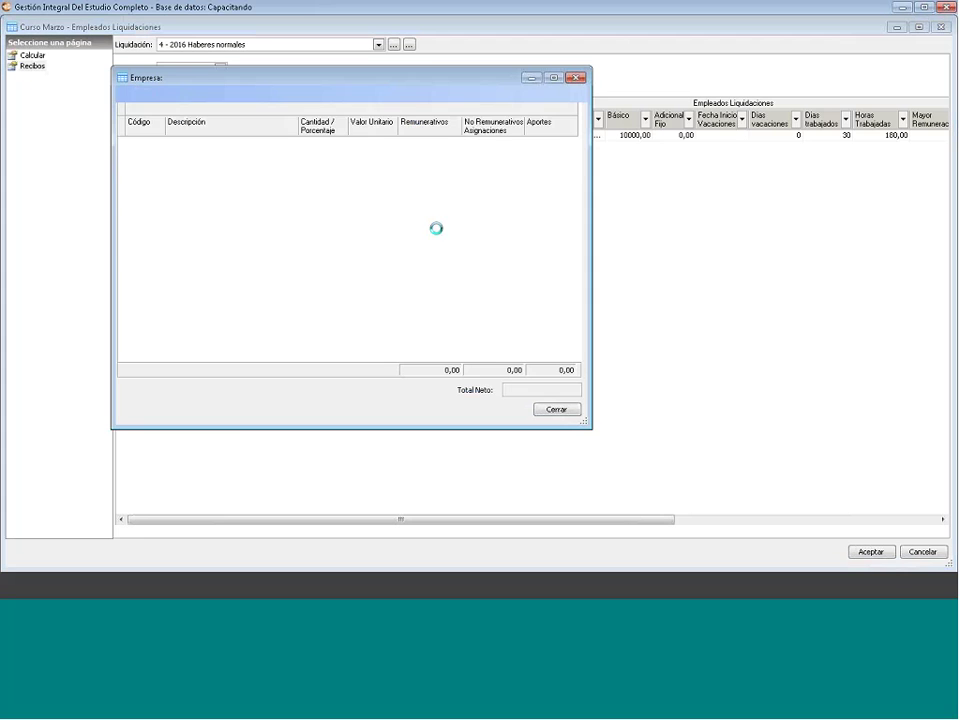
click(576, 80)
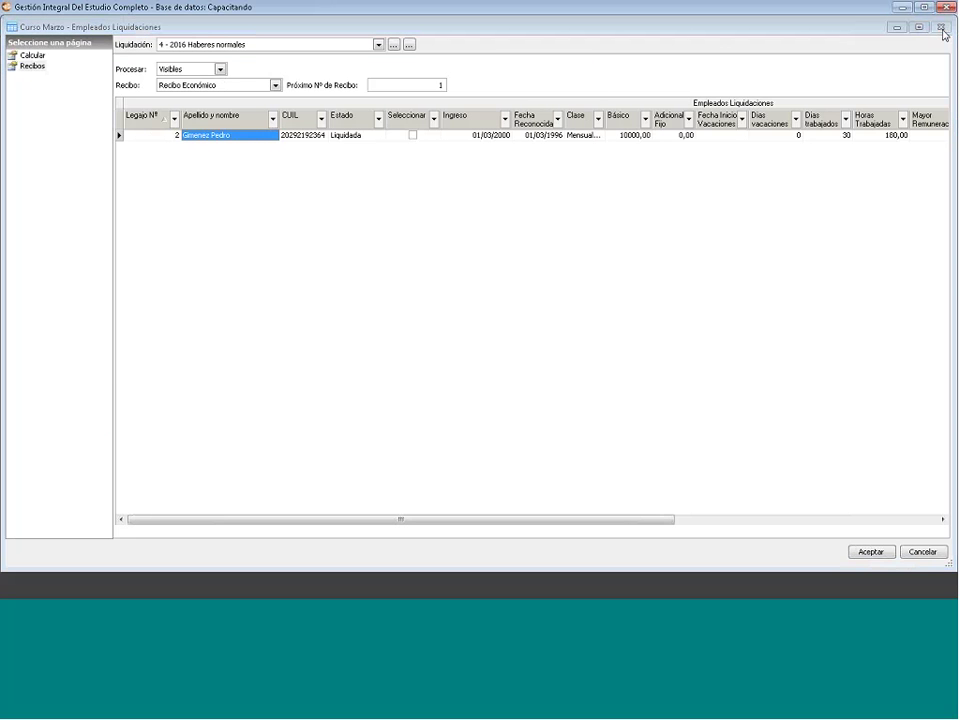
click(941, 29)
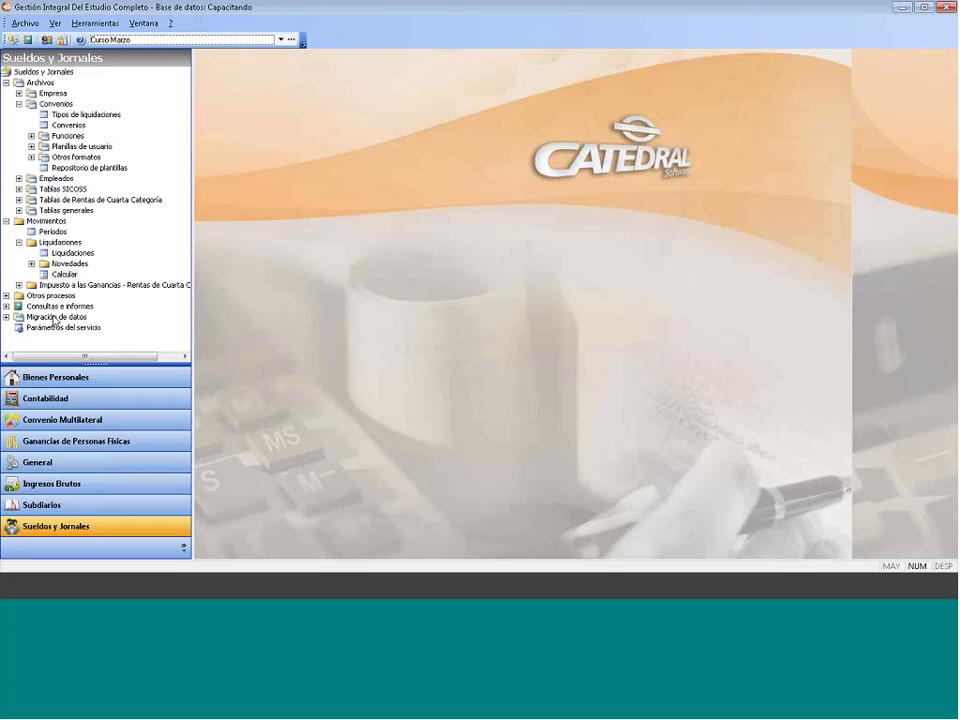
Collapse Movimientos and open Cierre de períodos under Otros procesos for Curso Marzo, year 2016
click(6, 221)
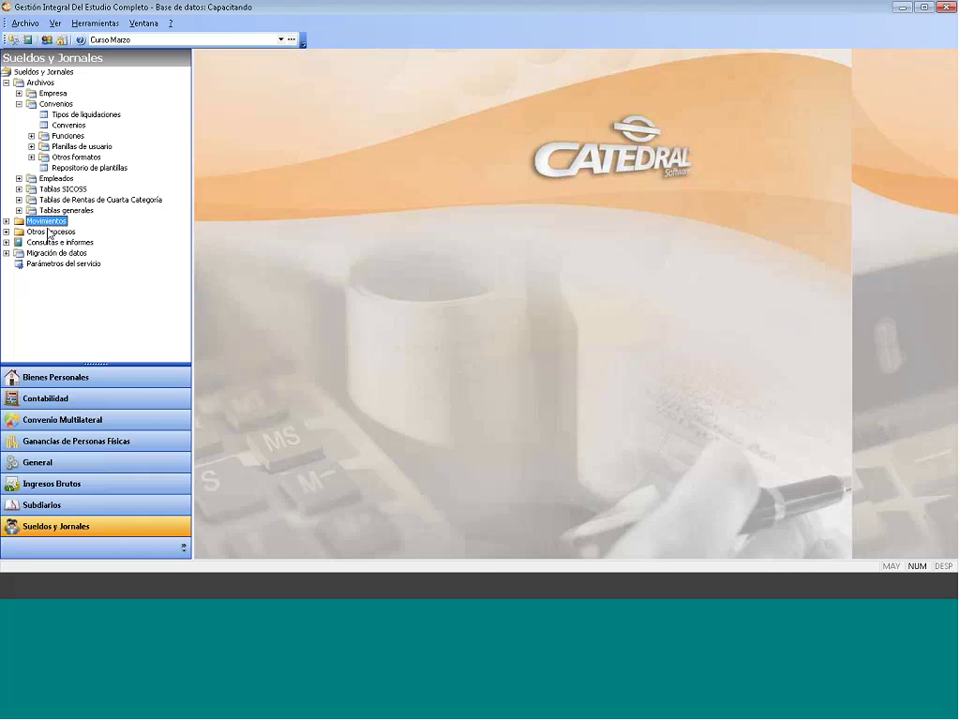
key(Down)
key(Right)
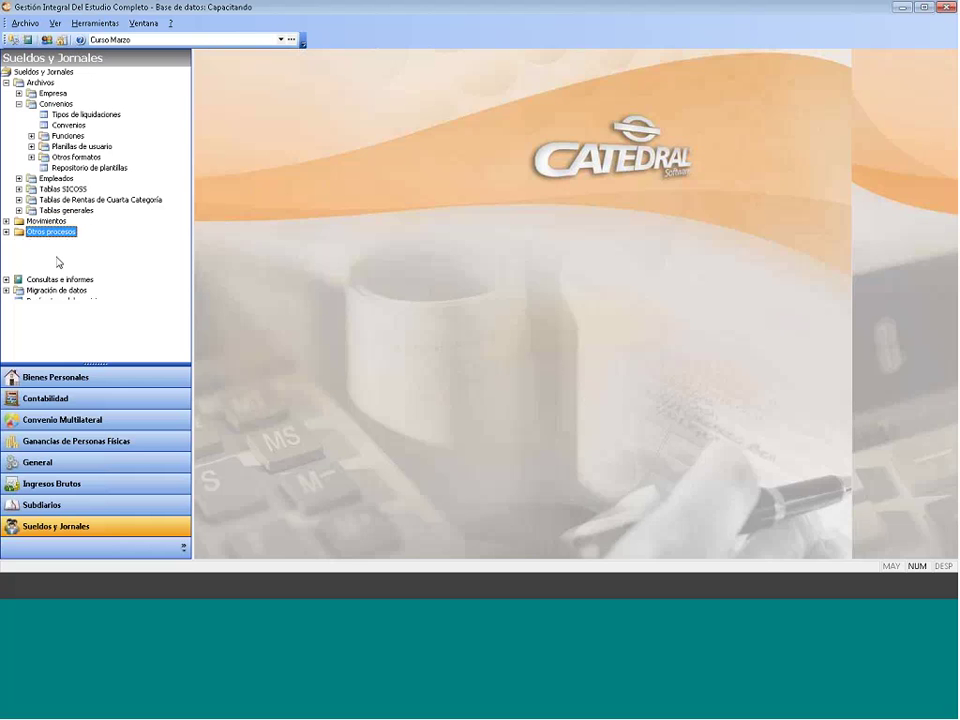
key(Down)
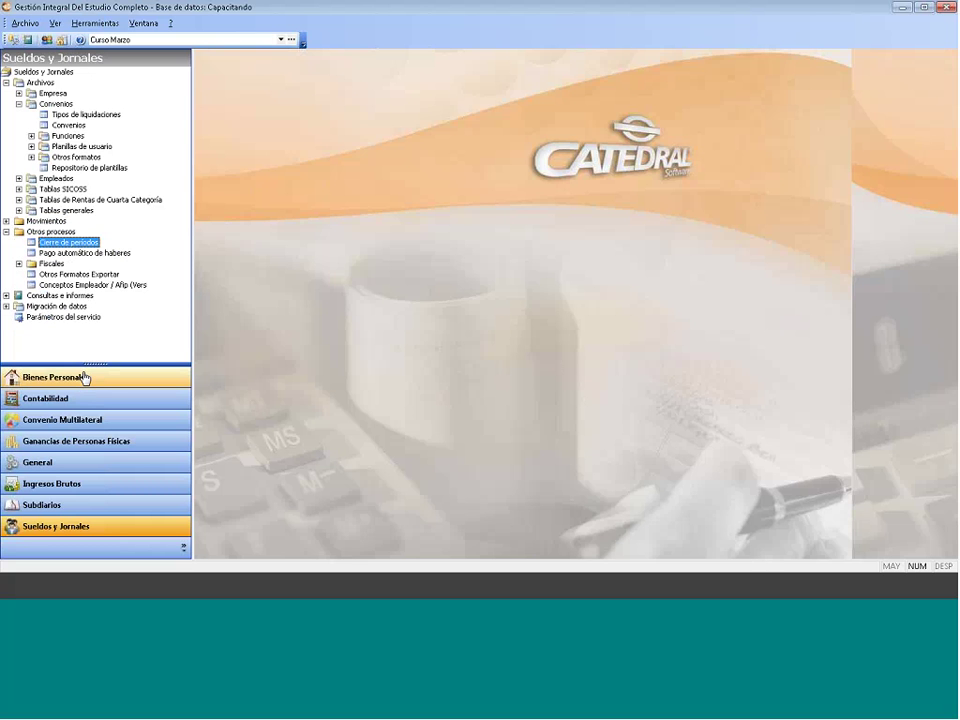
double_click(77, 246)
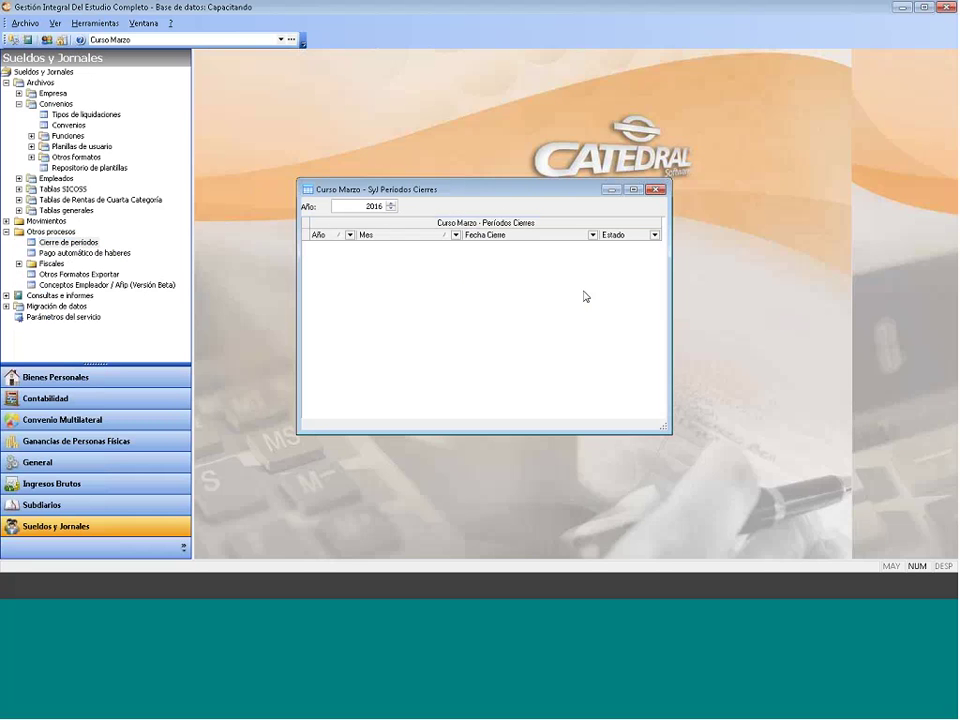
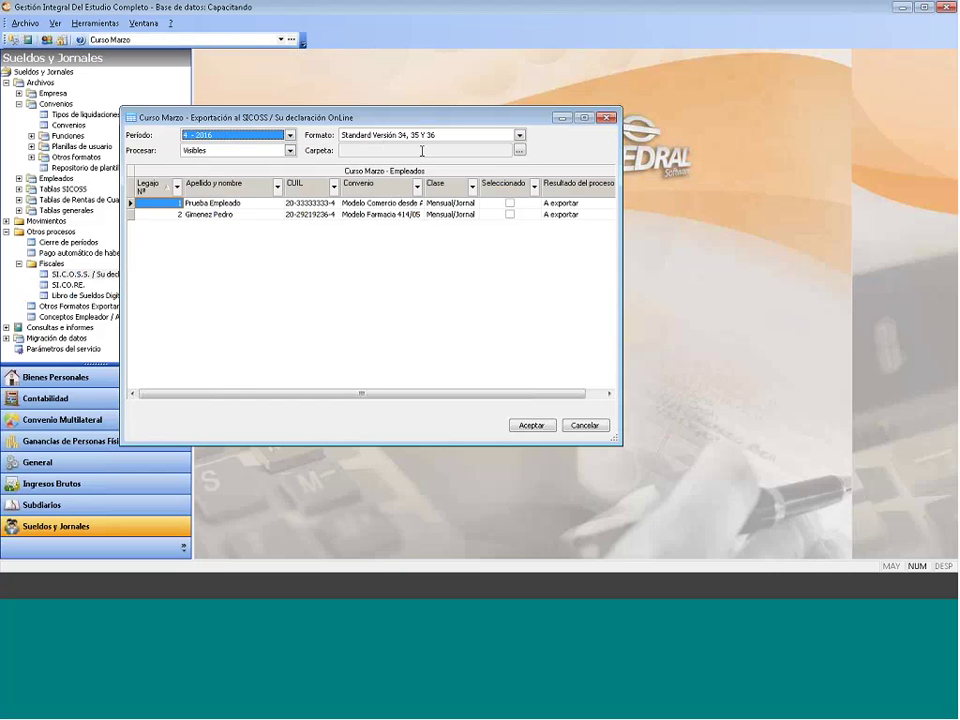
Cancel the SICOSS export without choosing a destination folder or exporting anything
click(519, 150)
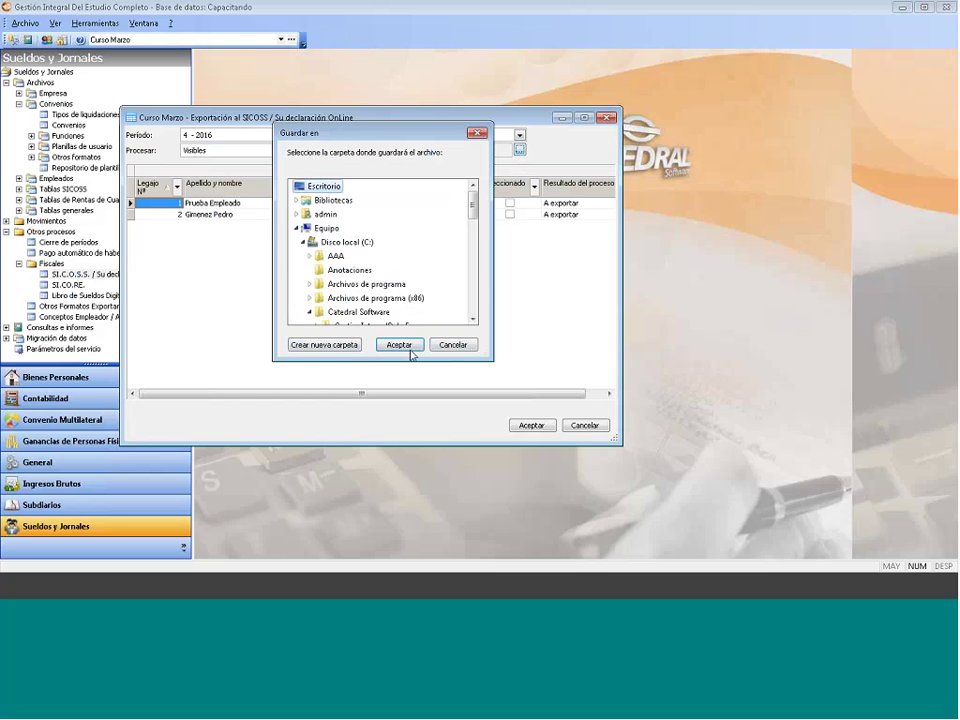
click(452, 344)
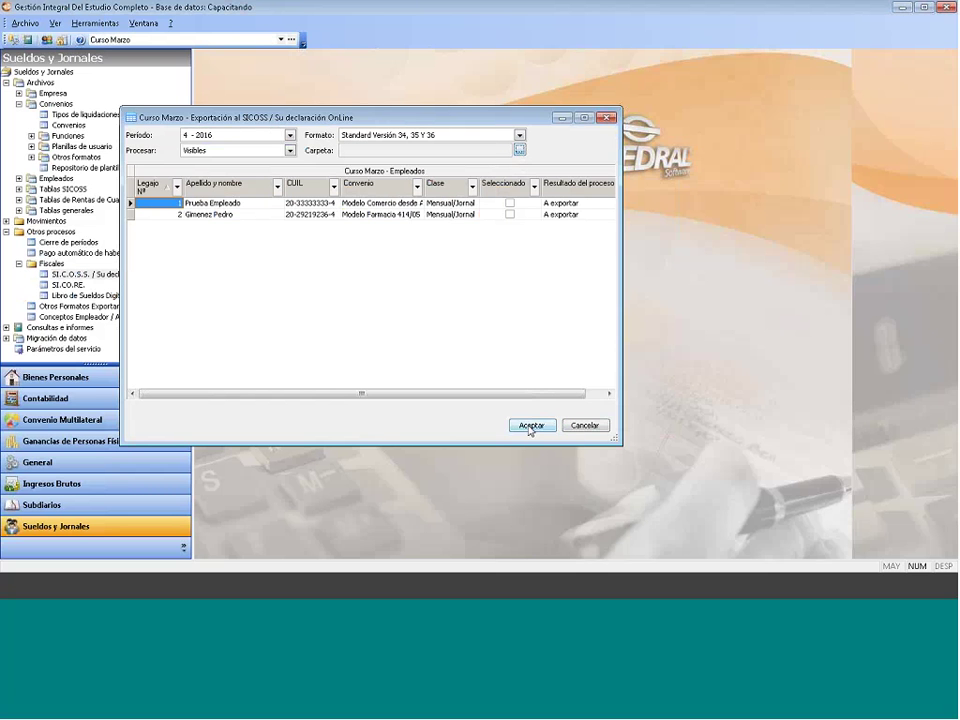
click(595, 428)
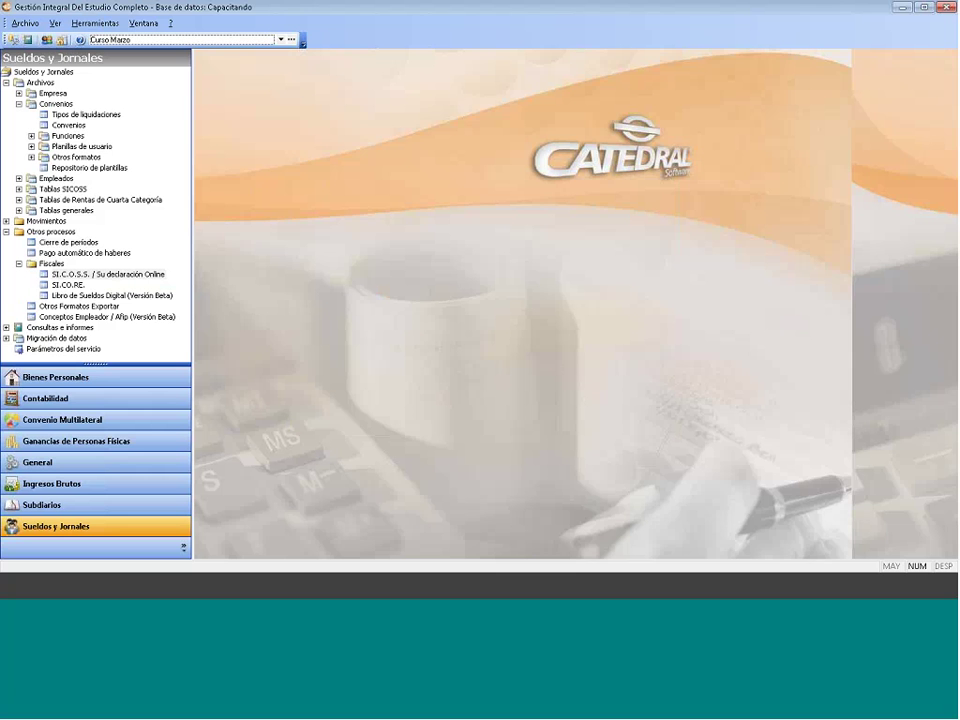
Expand Consultas e informes > Libro Ley 20744 Art. 52 in the process tree
click(80, 255)
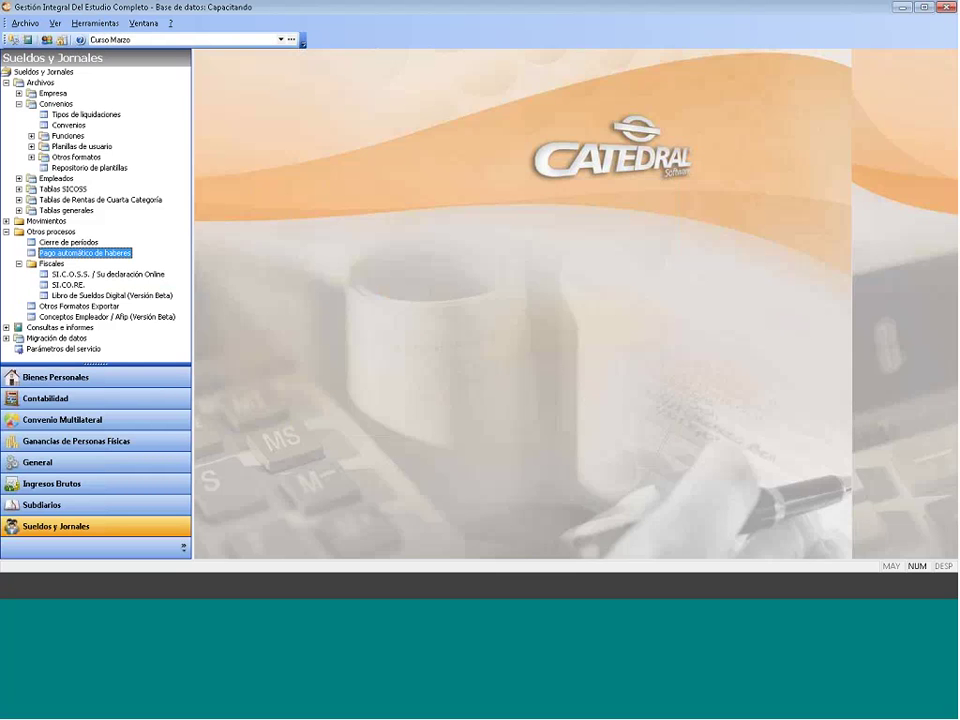
click(68, 285)
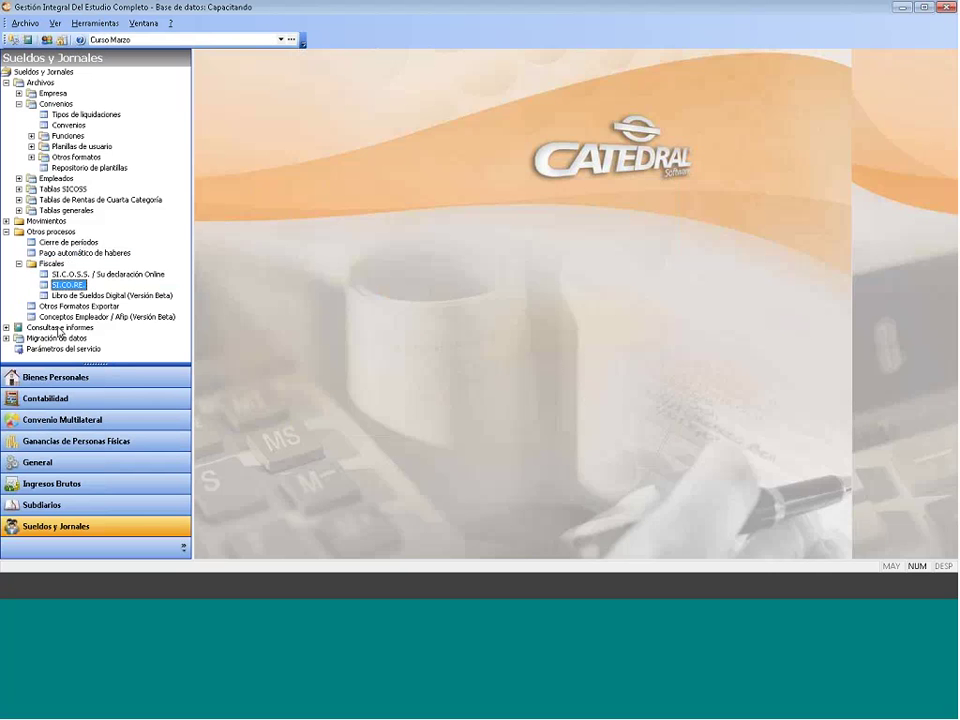
click(6, 231)
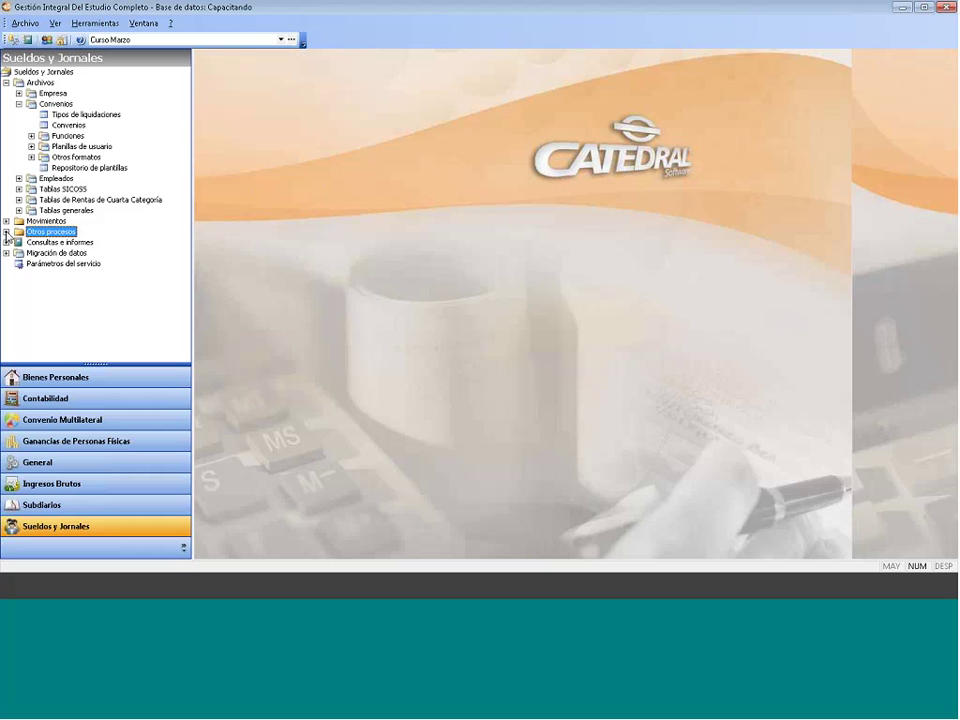
click(6, 243)
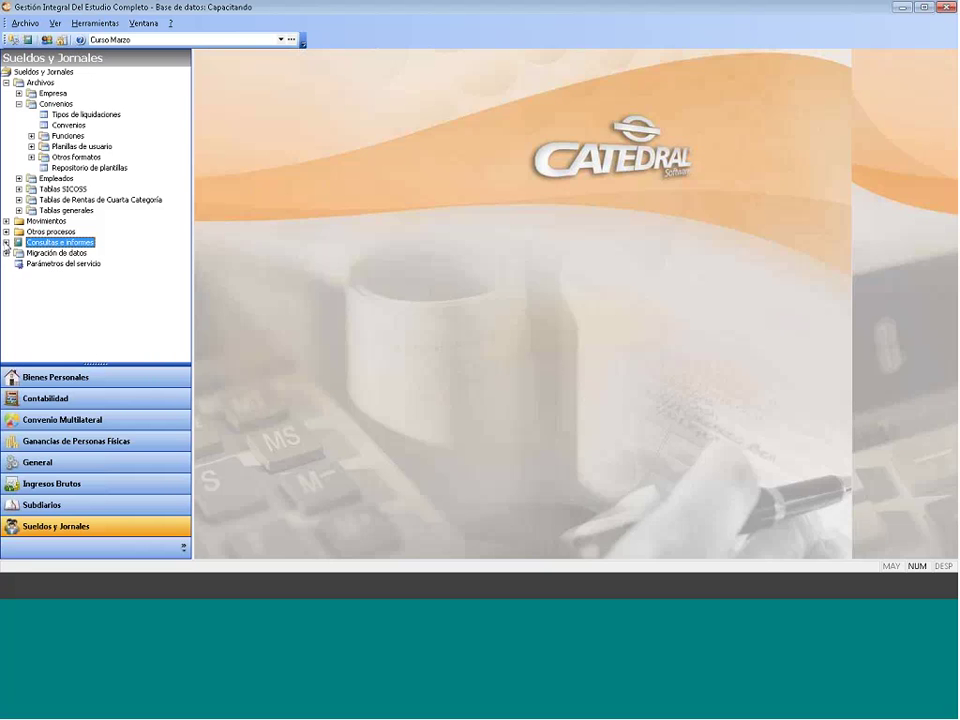
click(6, 243)
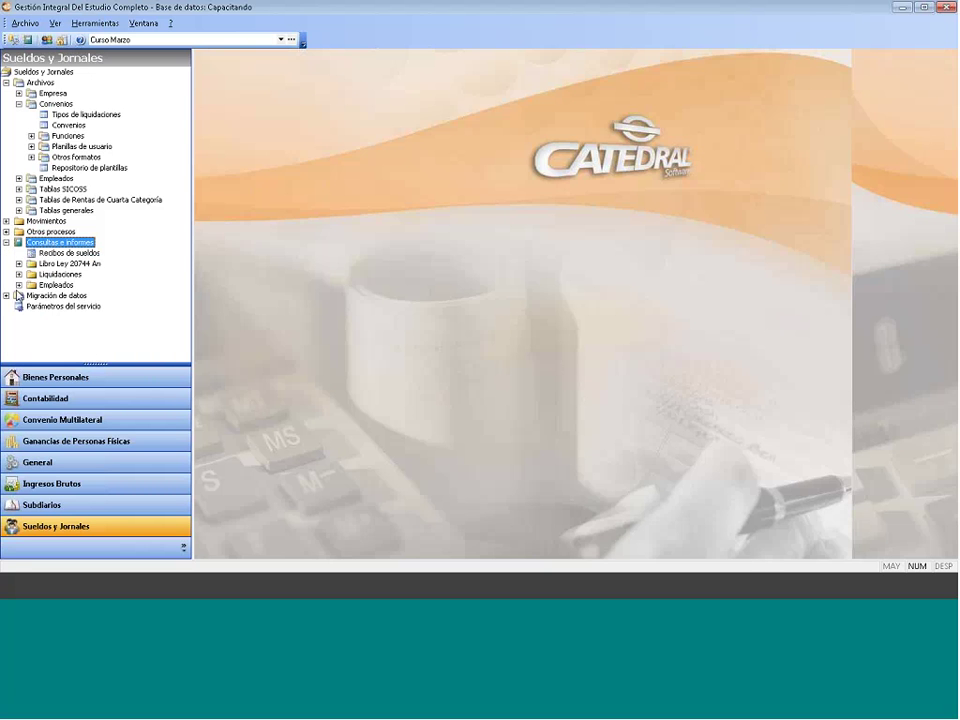
click(49, 264)
double_click(49, 265)
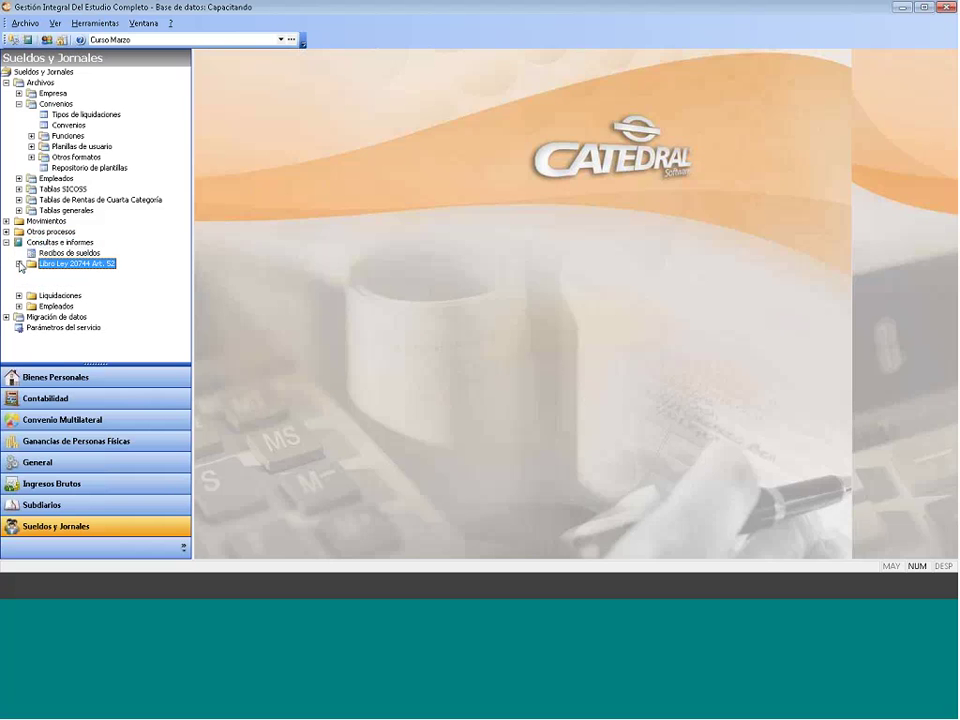
click(58, 287)
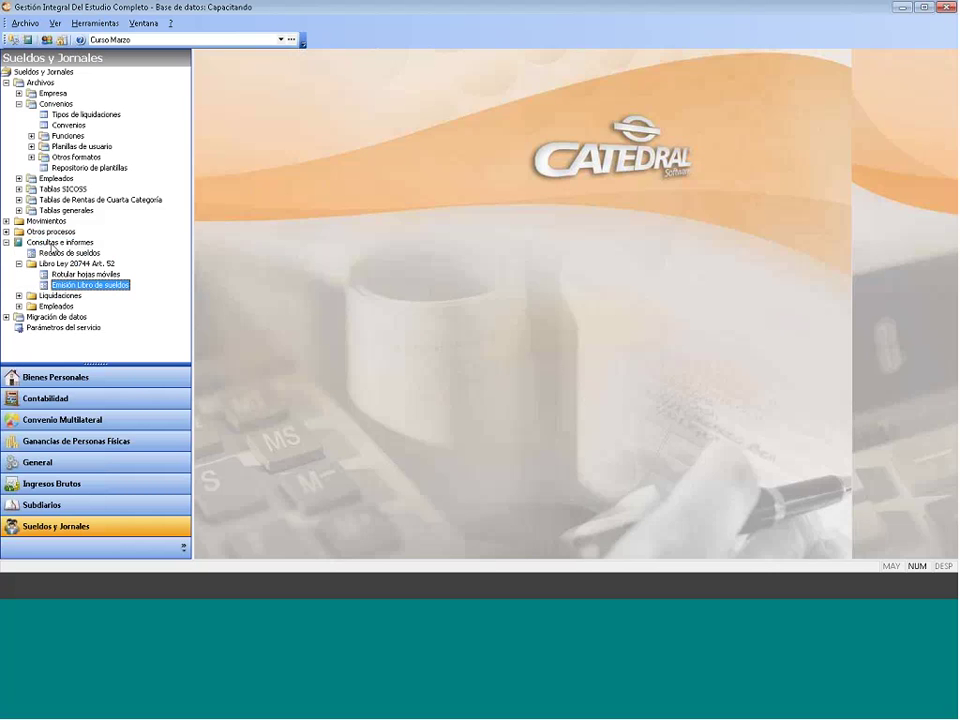
Browse the Otros procesos entries: SICOSS declaration, other export formats and period closing
click(55, 243)
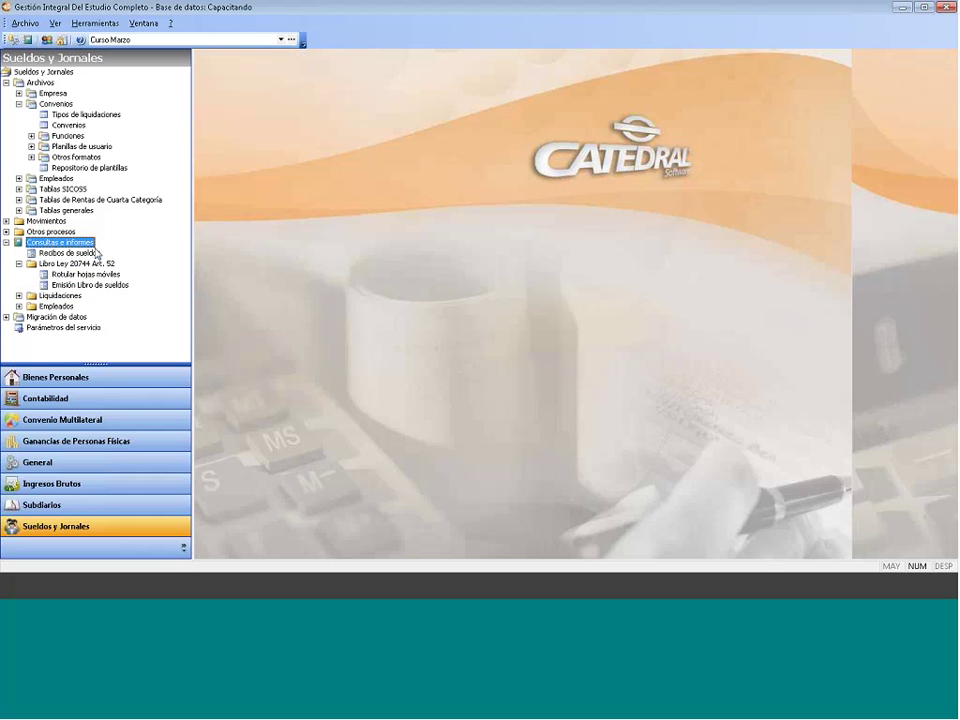
click(32, 232)
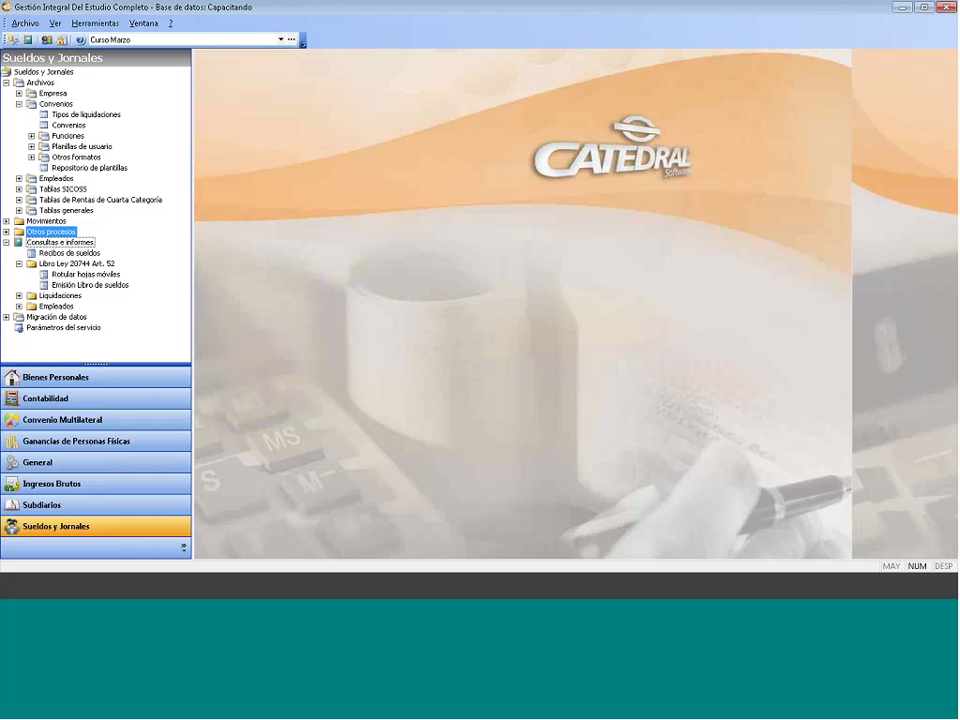
click(6, 231)
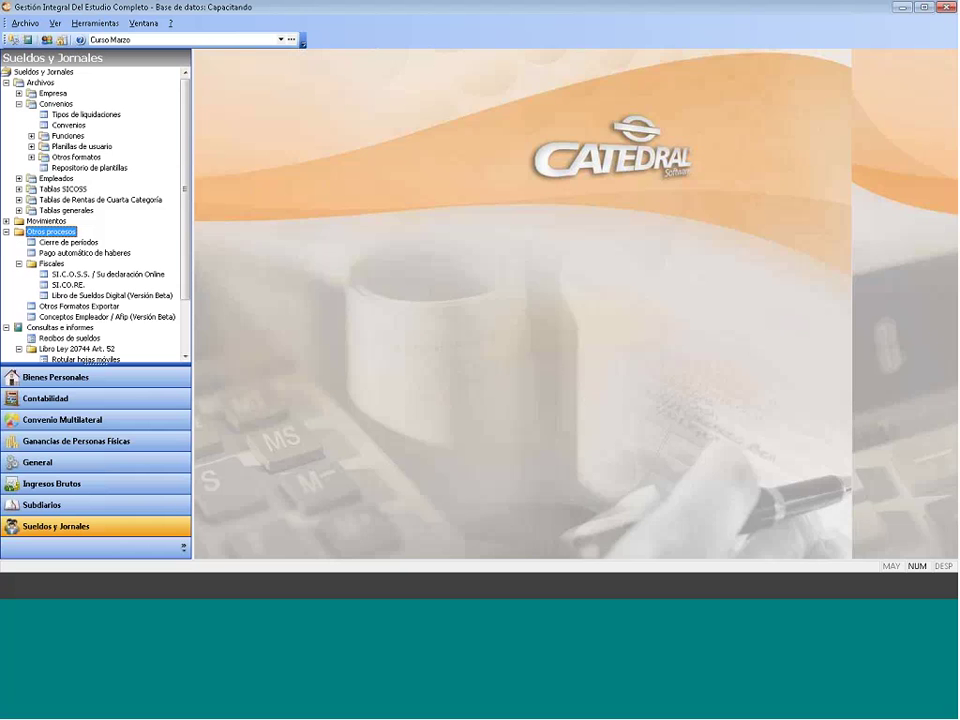
click(80, 274)
click(72, 306)
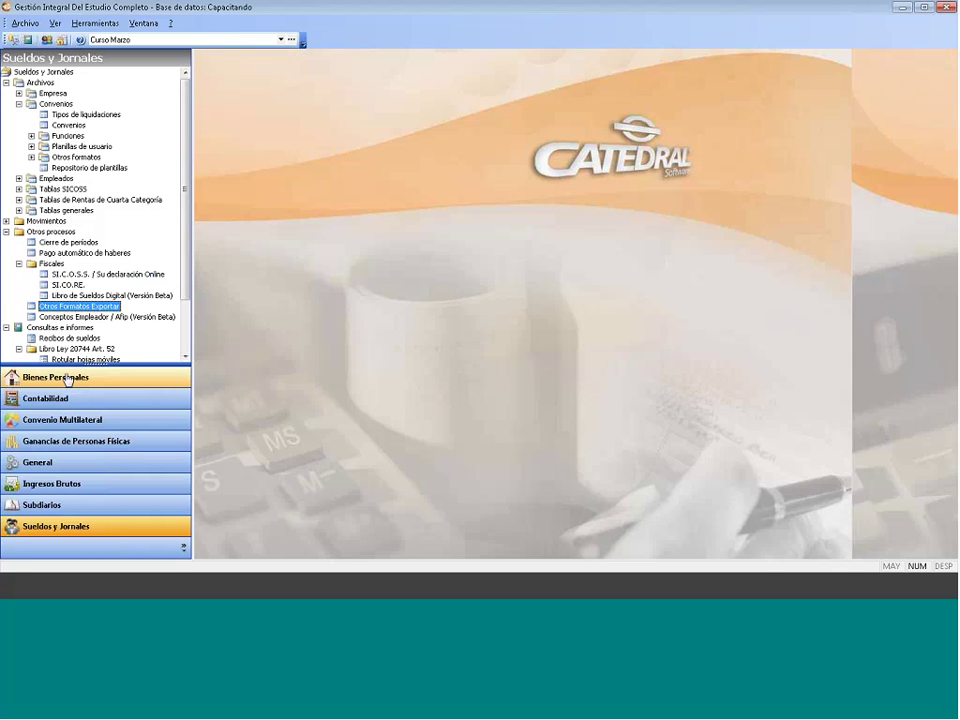
click(84, 253)
click(110, 274)
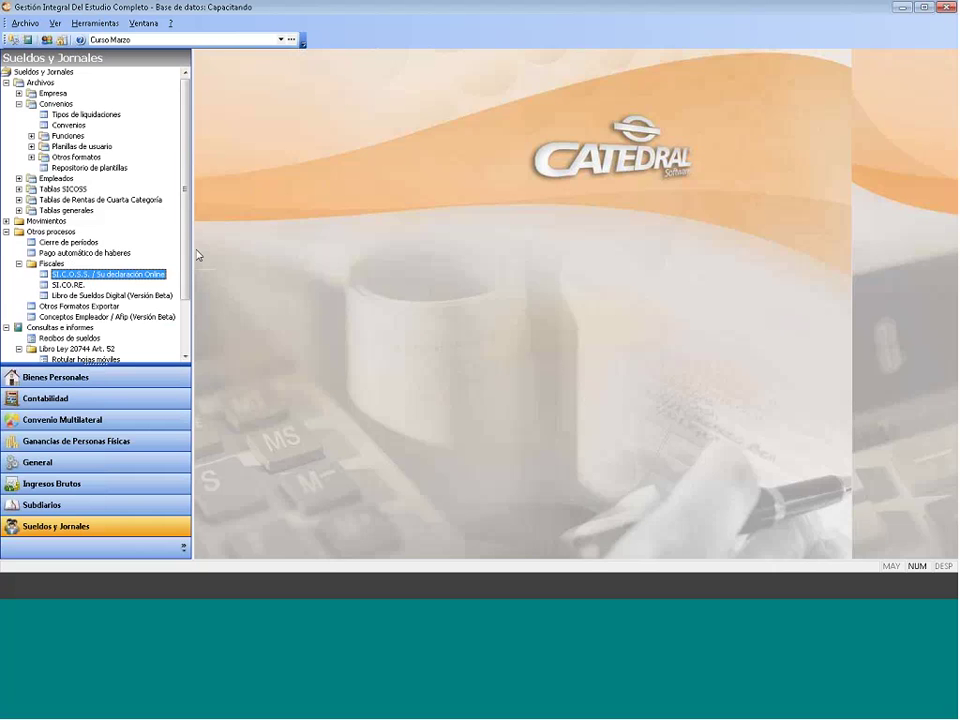
click(68, 242)
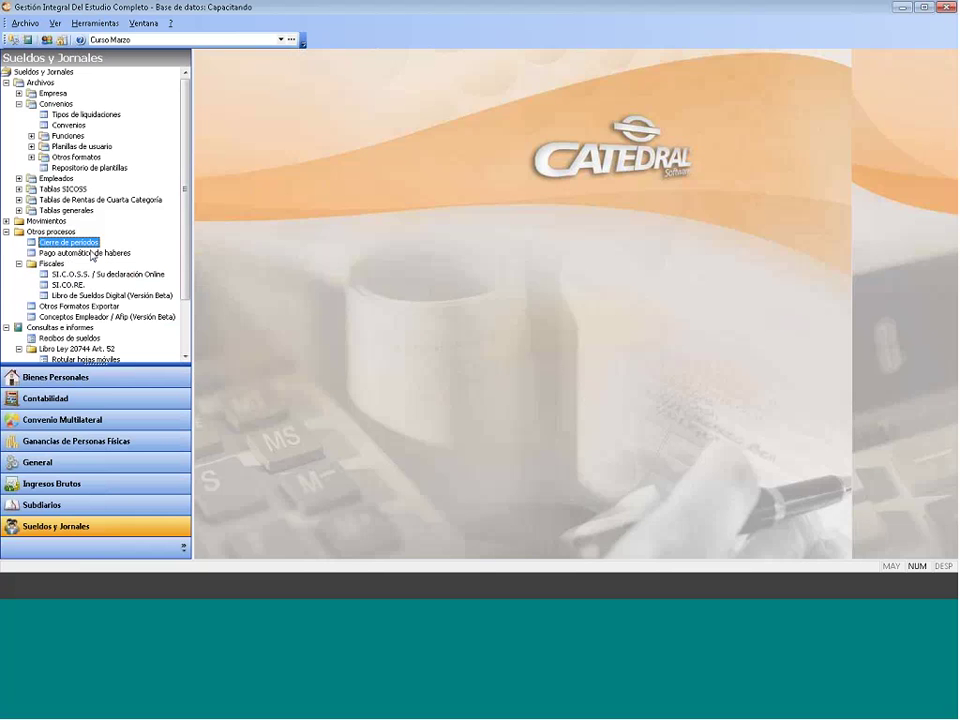
Collapse Otros procesos and open Emisión Libro de sueldos under Consultas e informes
click(7, 232)
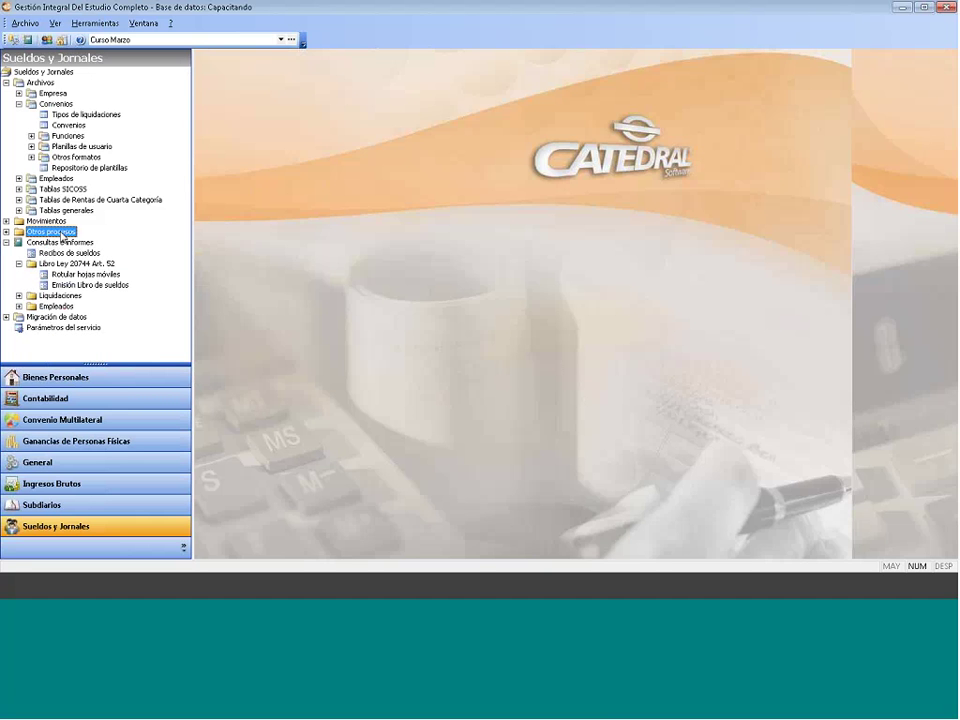
click(42, 242)
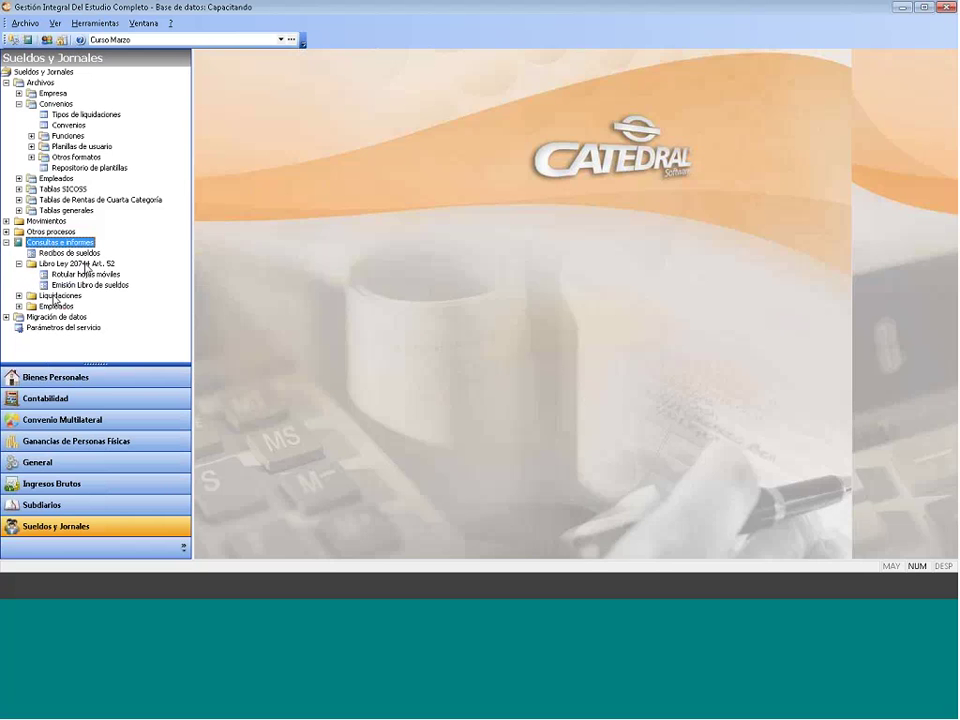
click(100, 286)
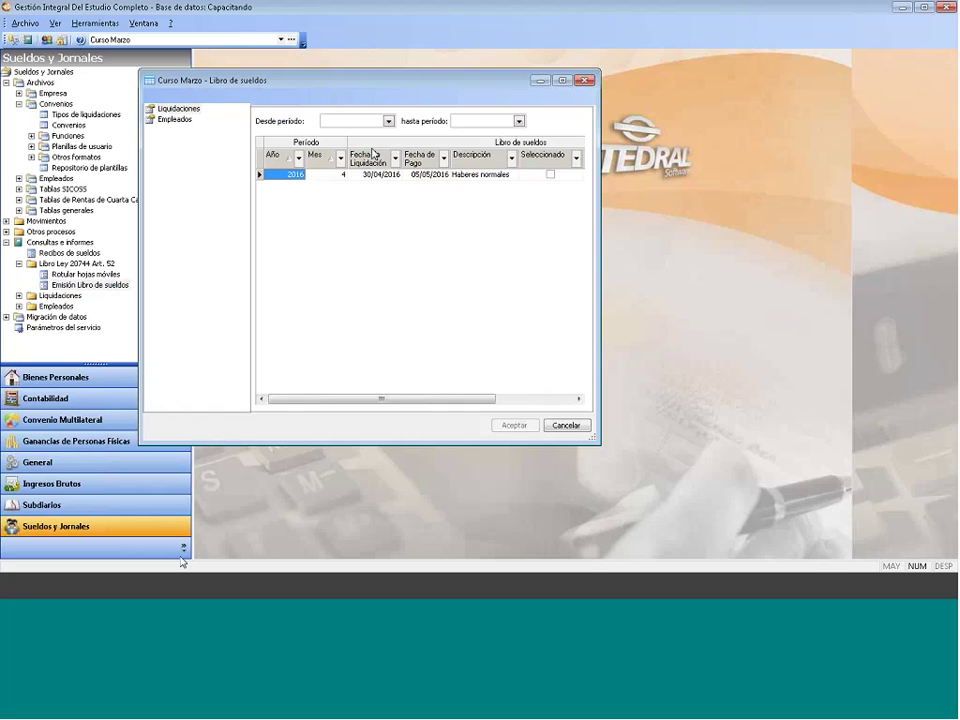
Set the period range to 4-2016 and mark the 4-2016 Haberes normales liquidation
click(347, 121)
click(484, 122)
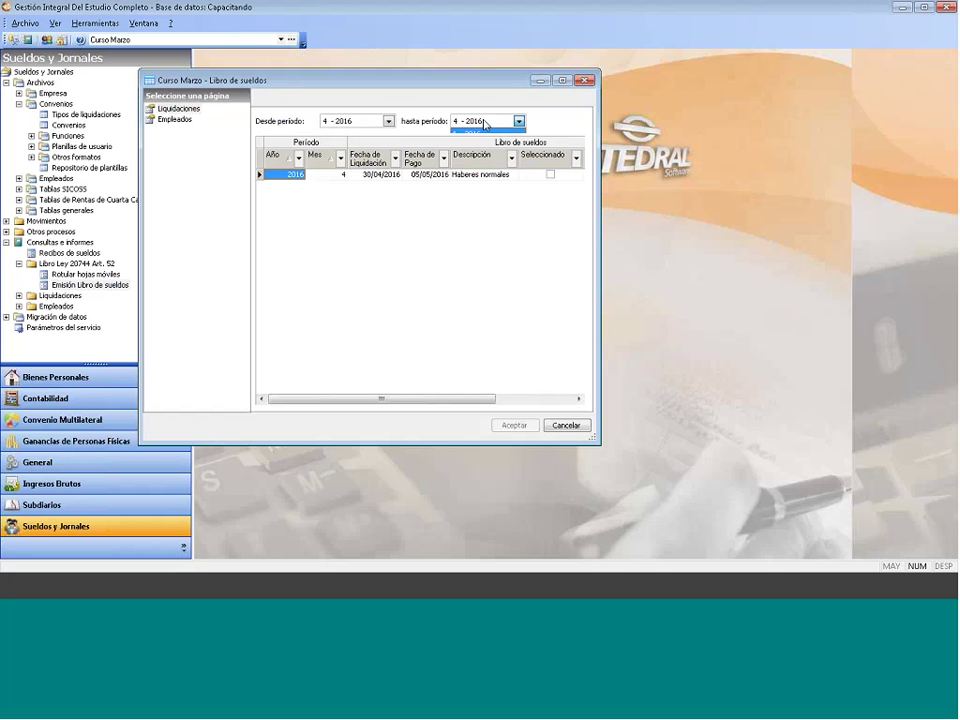
click(484, 123)
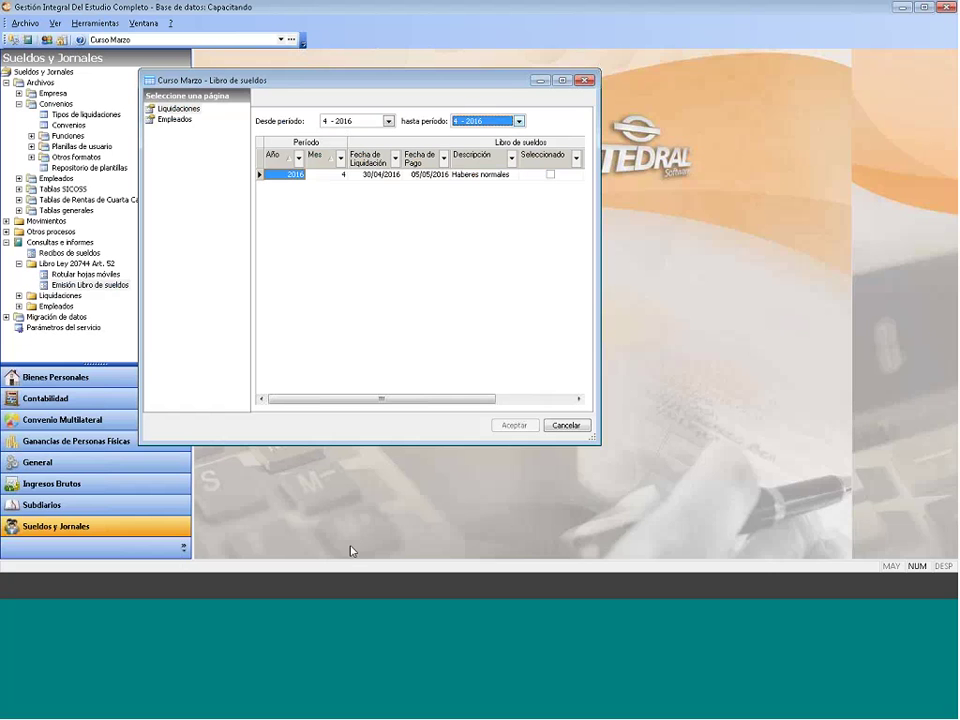
key(Tab)
key(space)
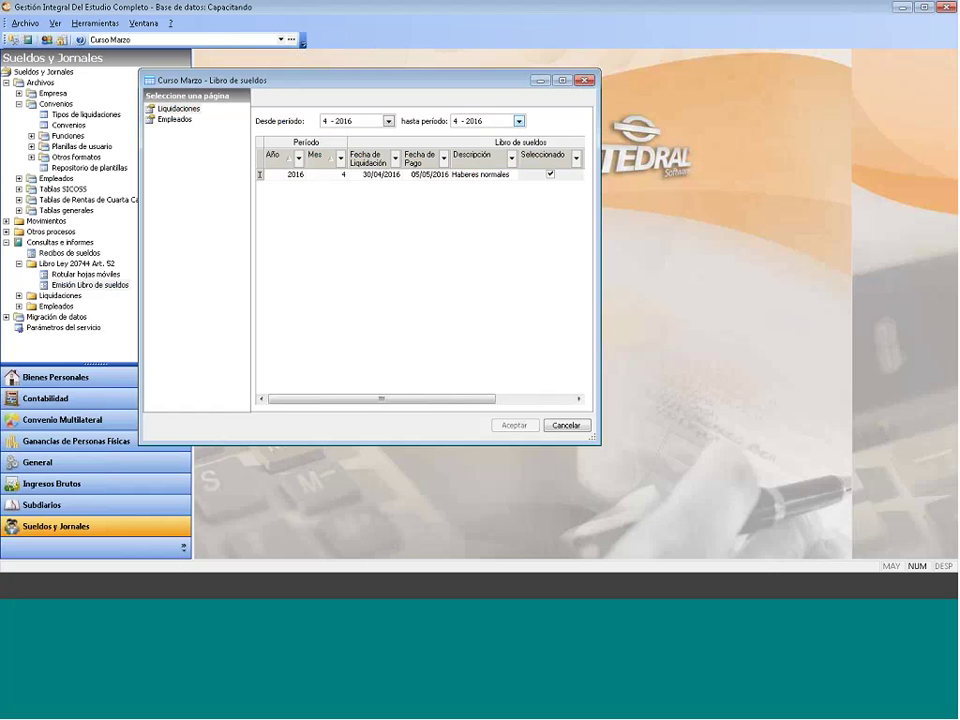
Generate the wage book with the 'Libro de sueldos RG 20310' layout and preview it on screen
click(167, 119)
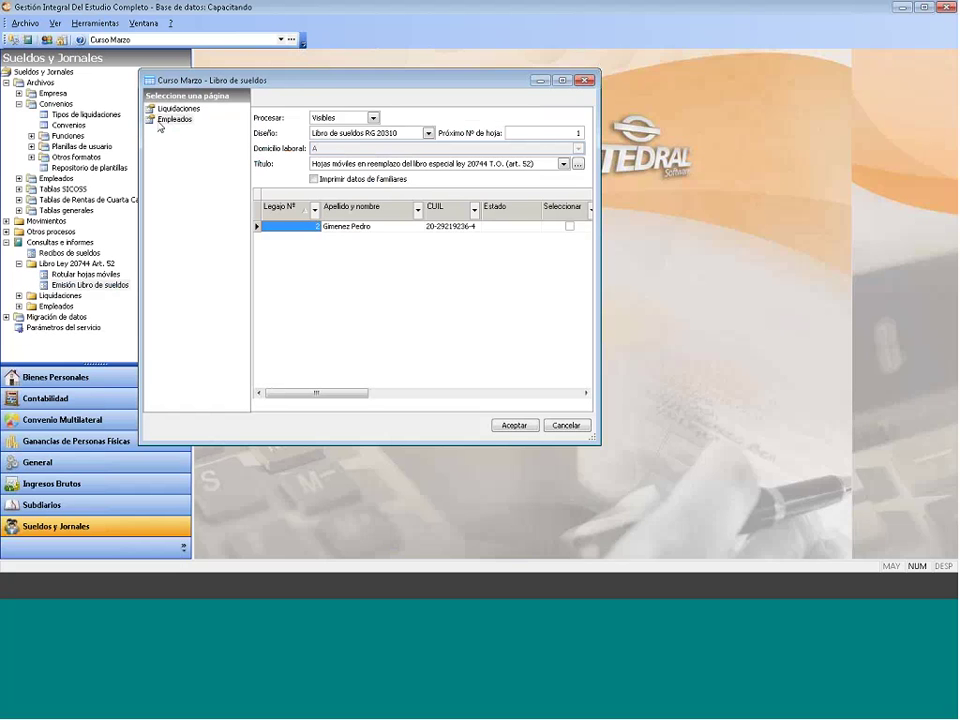
click(366, 133)
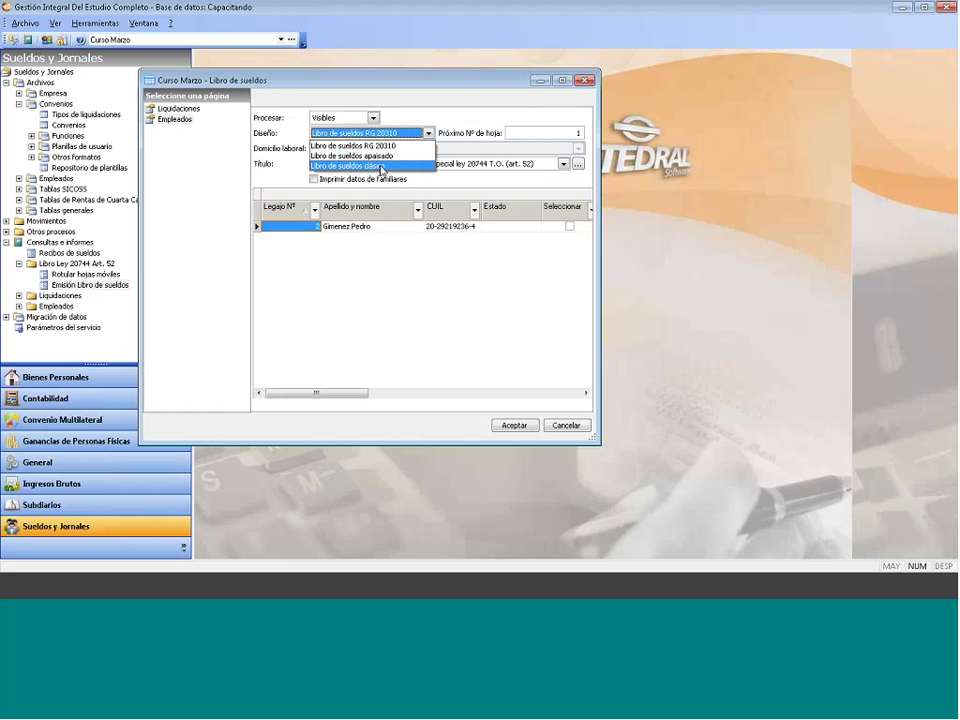
click(375, 145)
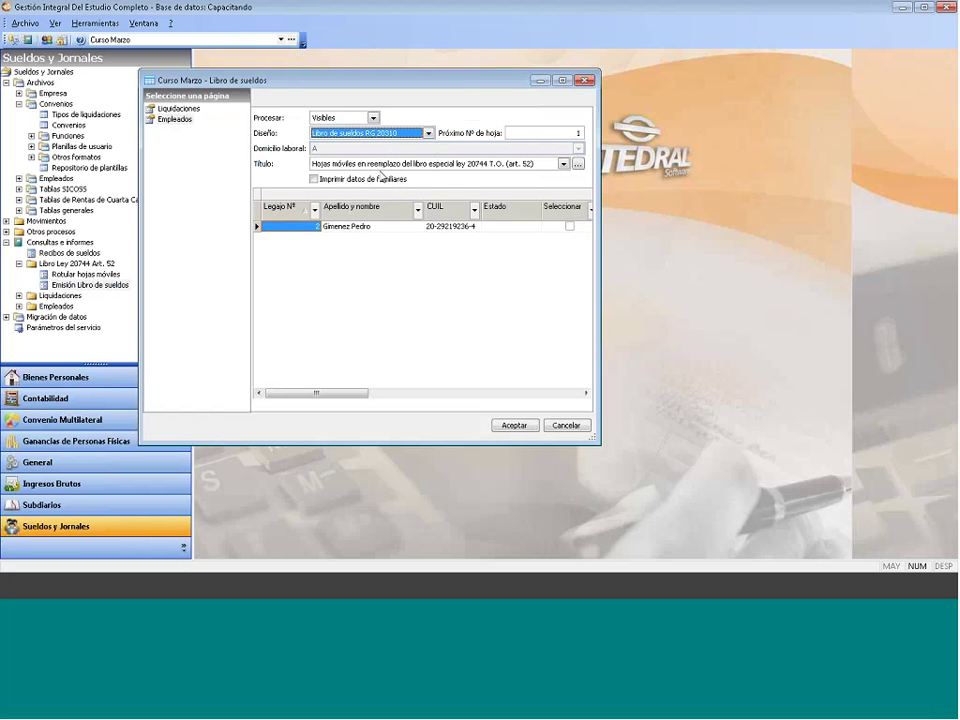
click(514, 426)
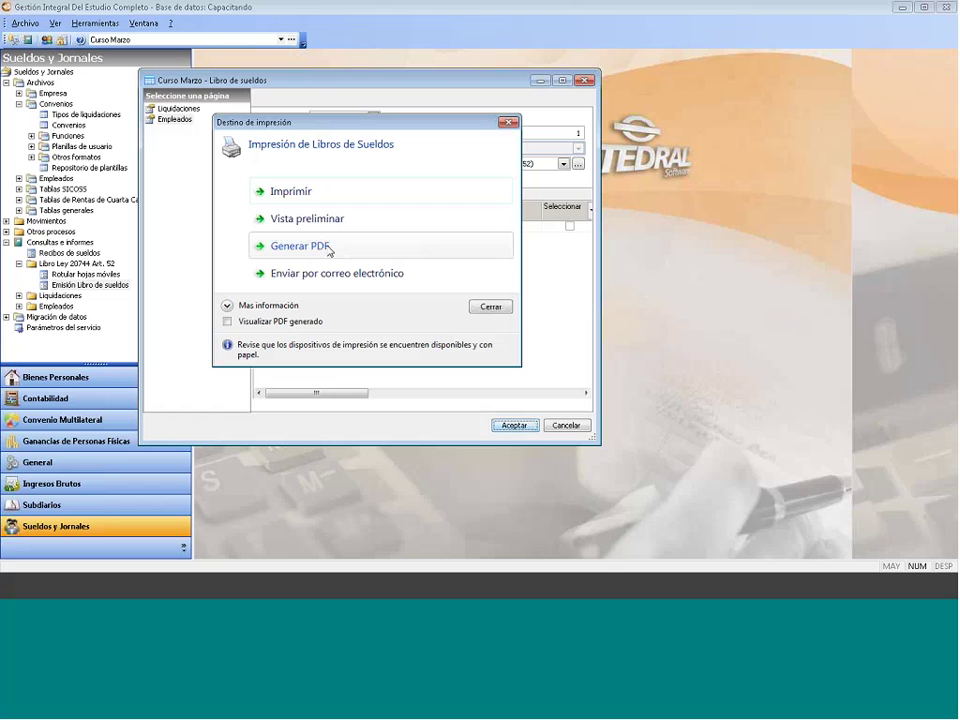
click(321, 224)
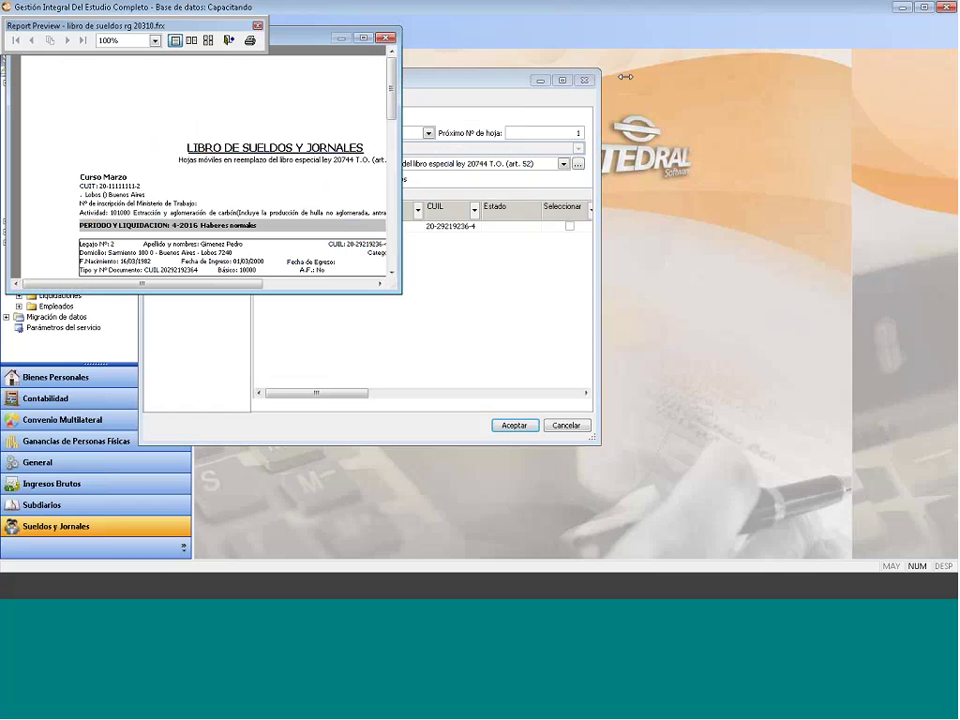
drag(400, 82, 606, 96)
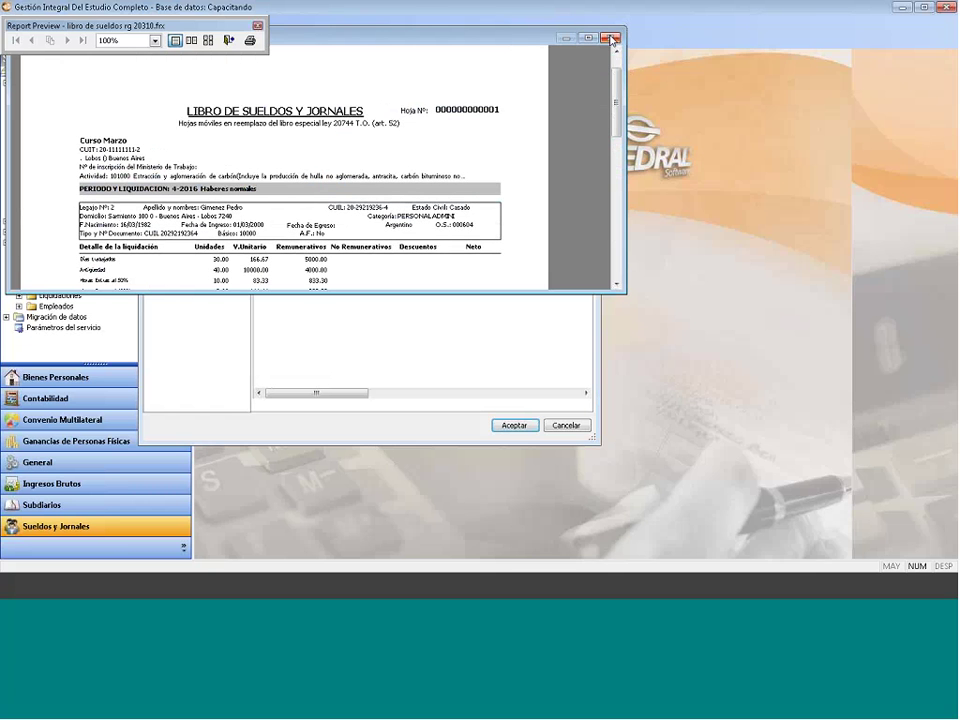
key(Escape)
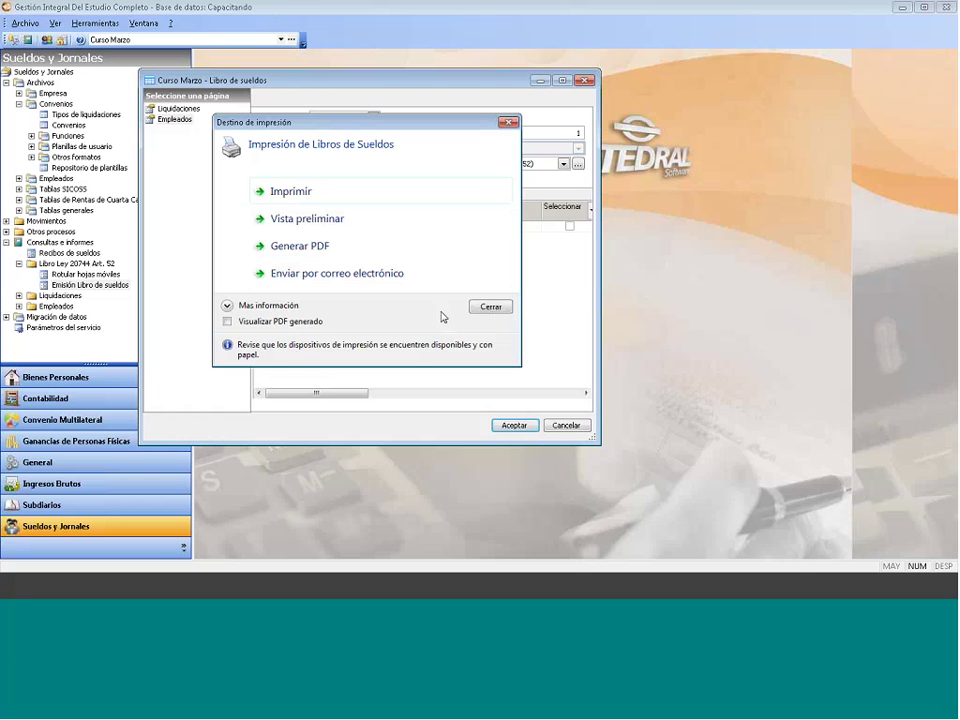
click(491, 308)
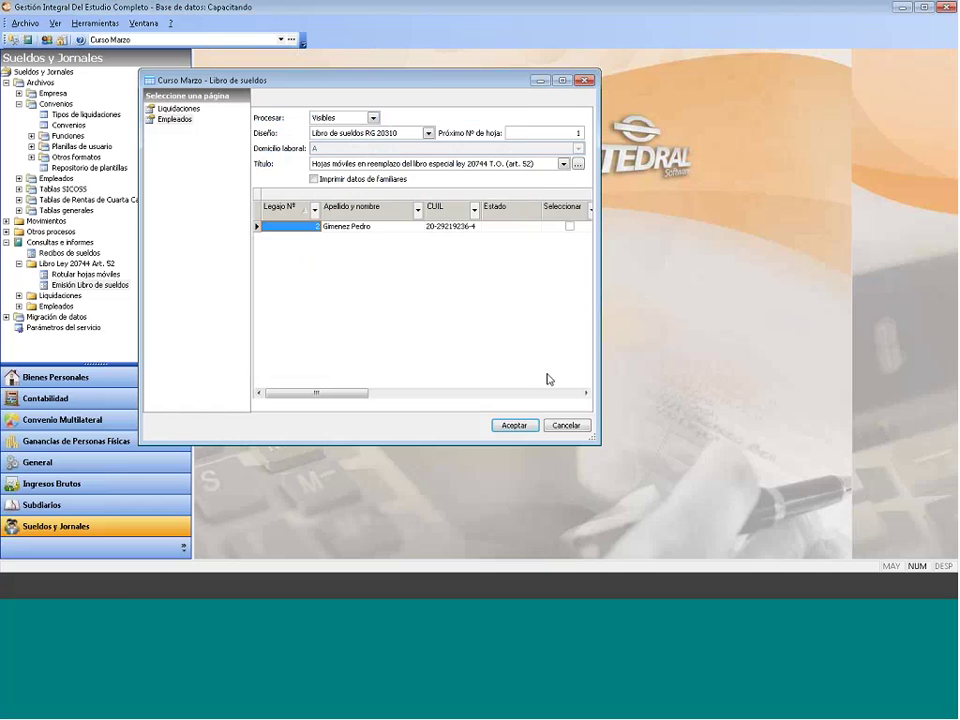
Close the wage book and open Recibos de sueldos for period 4-2016
click(573, 427)
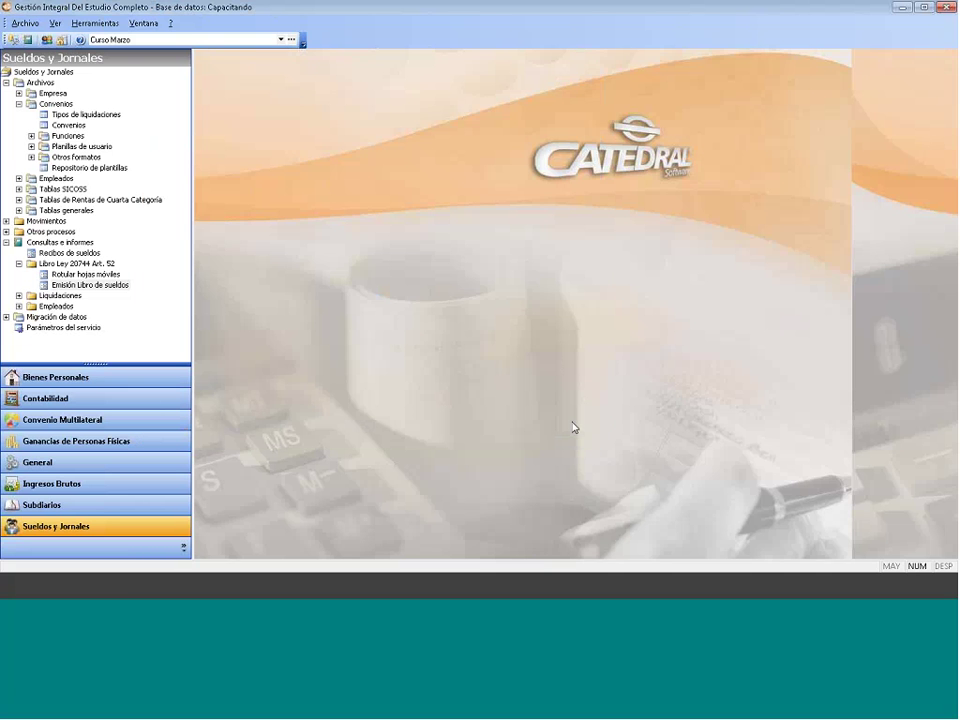
click(69, 253)
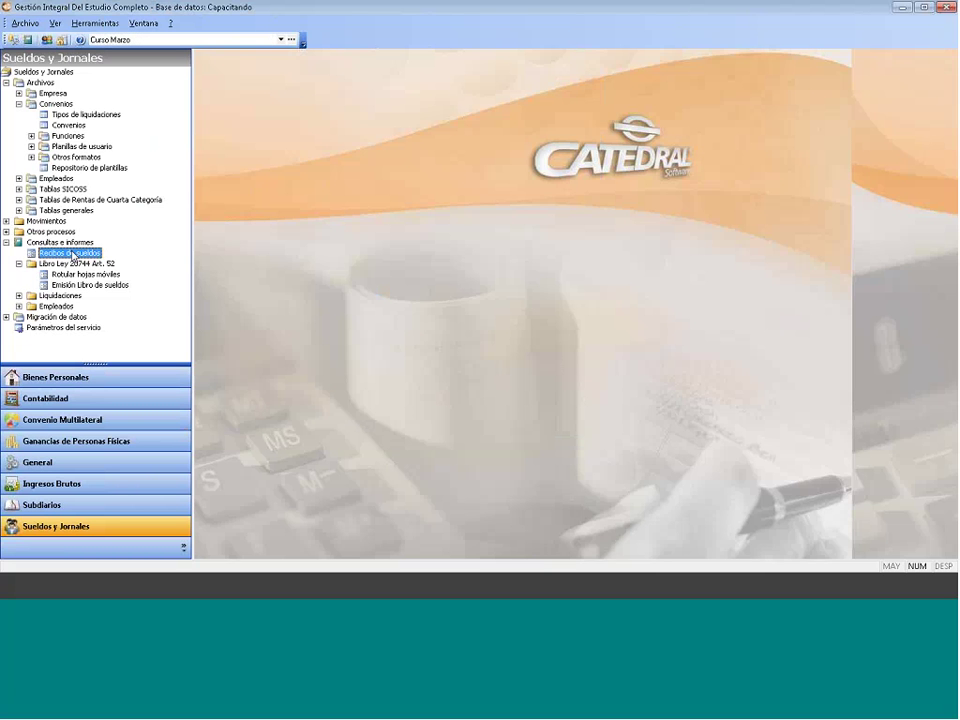
double_click(72, 254)
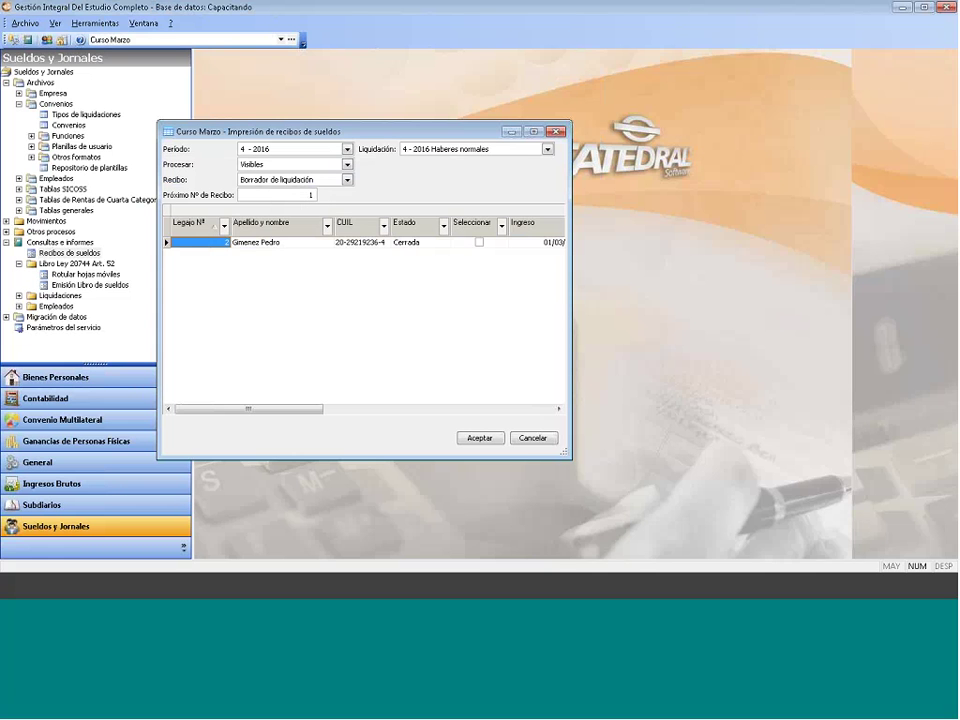
click(320, 150)
click(320, 160)
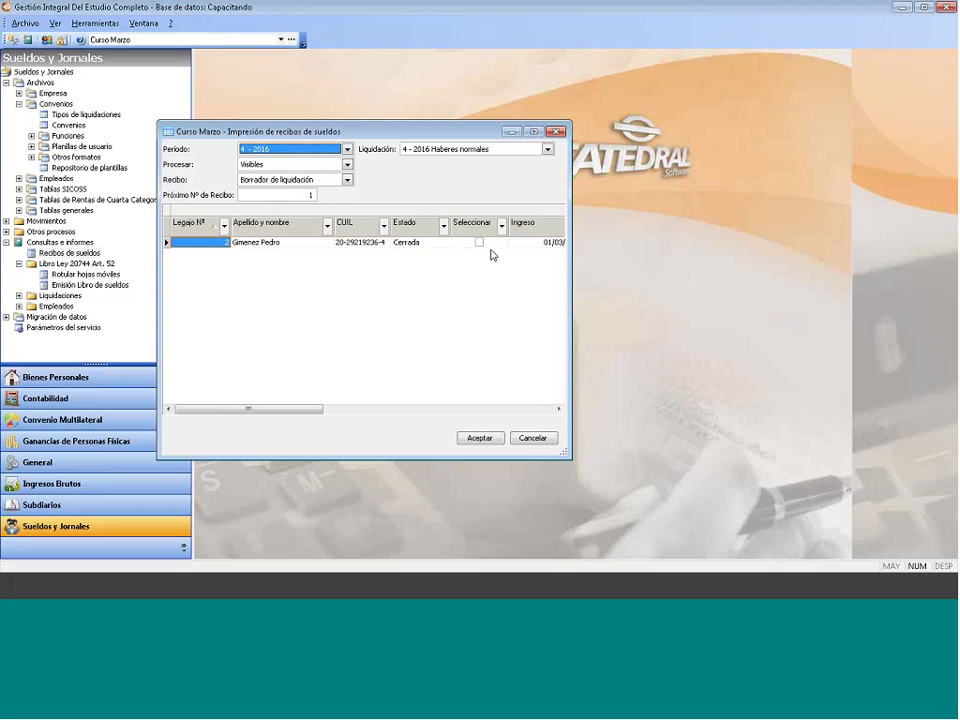
Generate the salary receipts in the Recibo Económico layout and preview them on screen
click(347, 179)
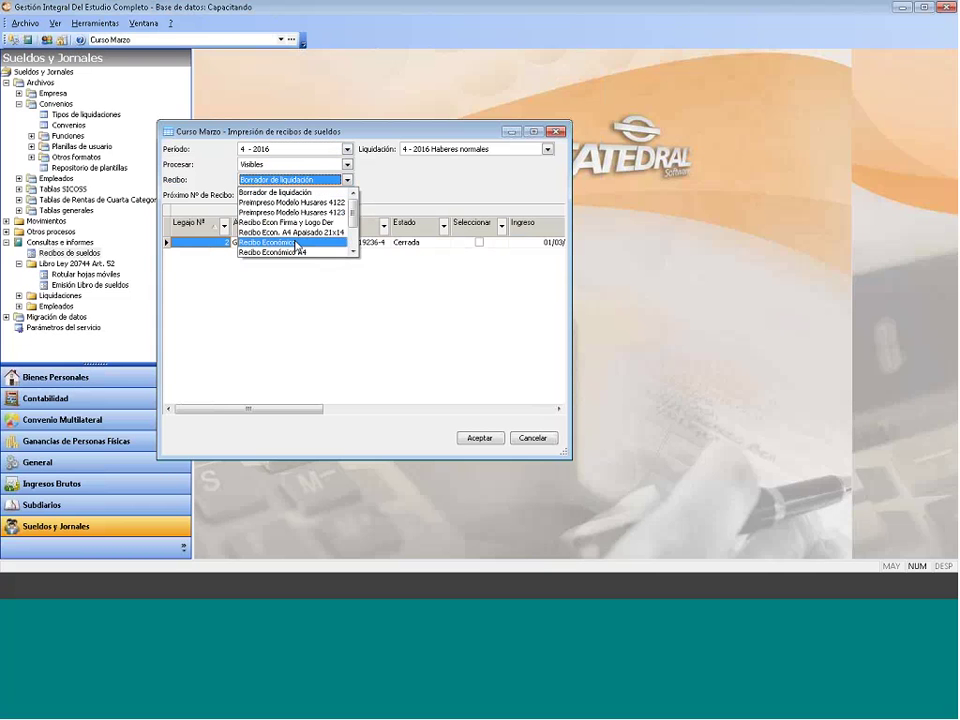
click(392, 285)
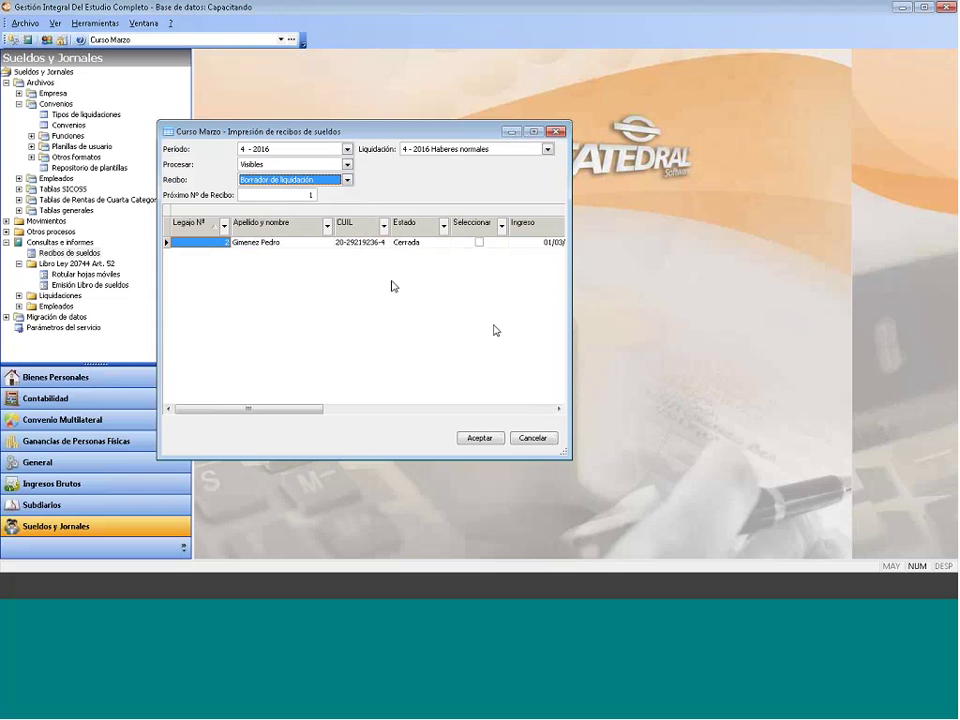
click(480, 442)
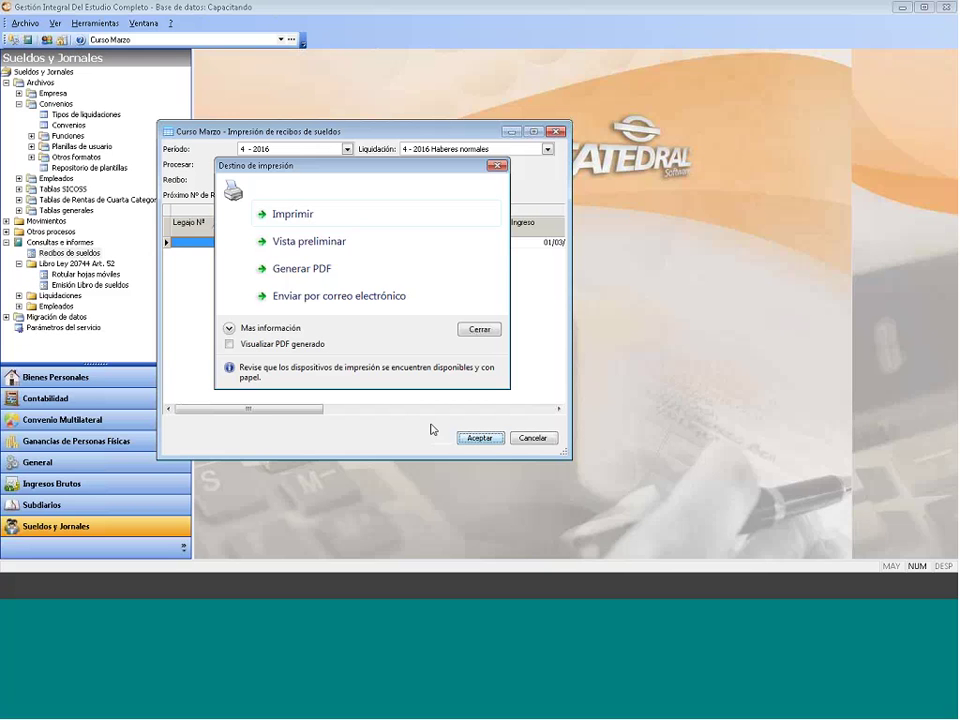
click(341, 253)
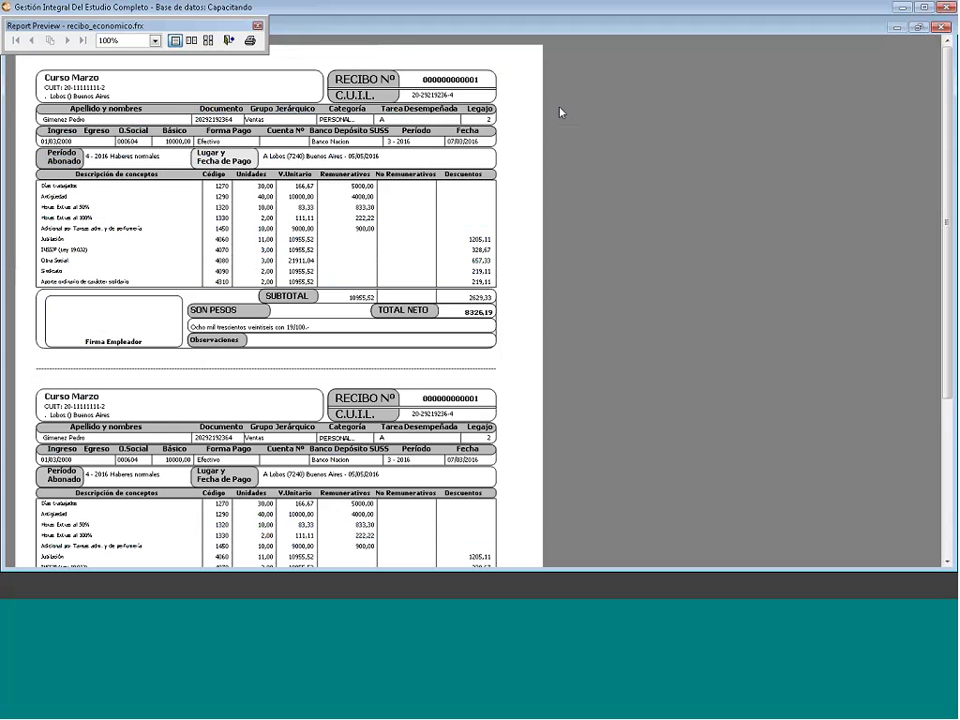
click(938, 28)
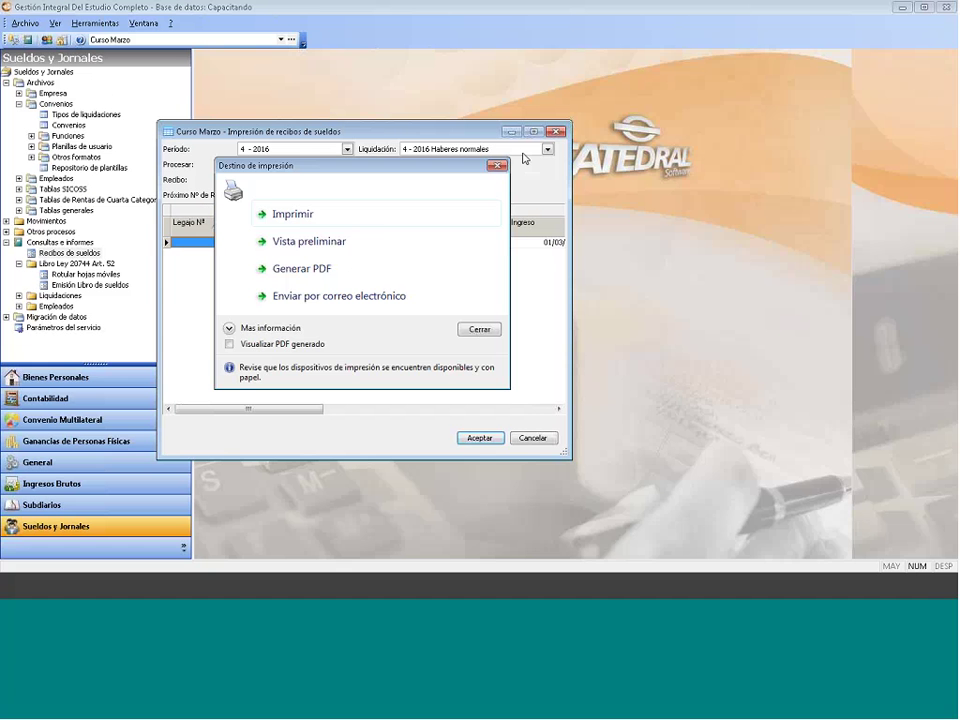
key(Escape)
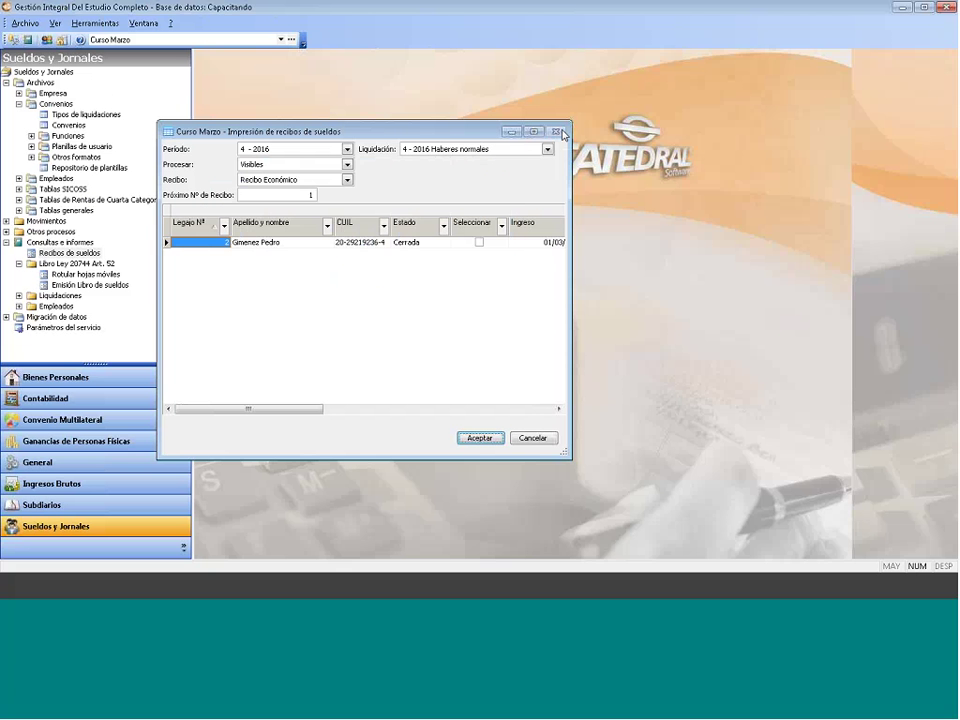